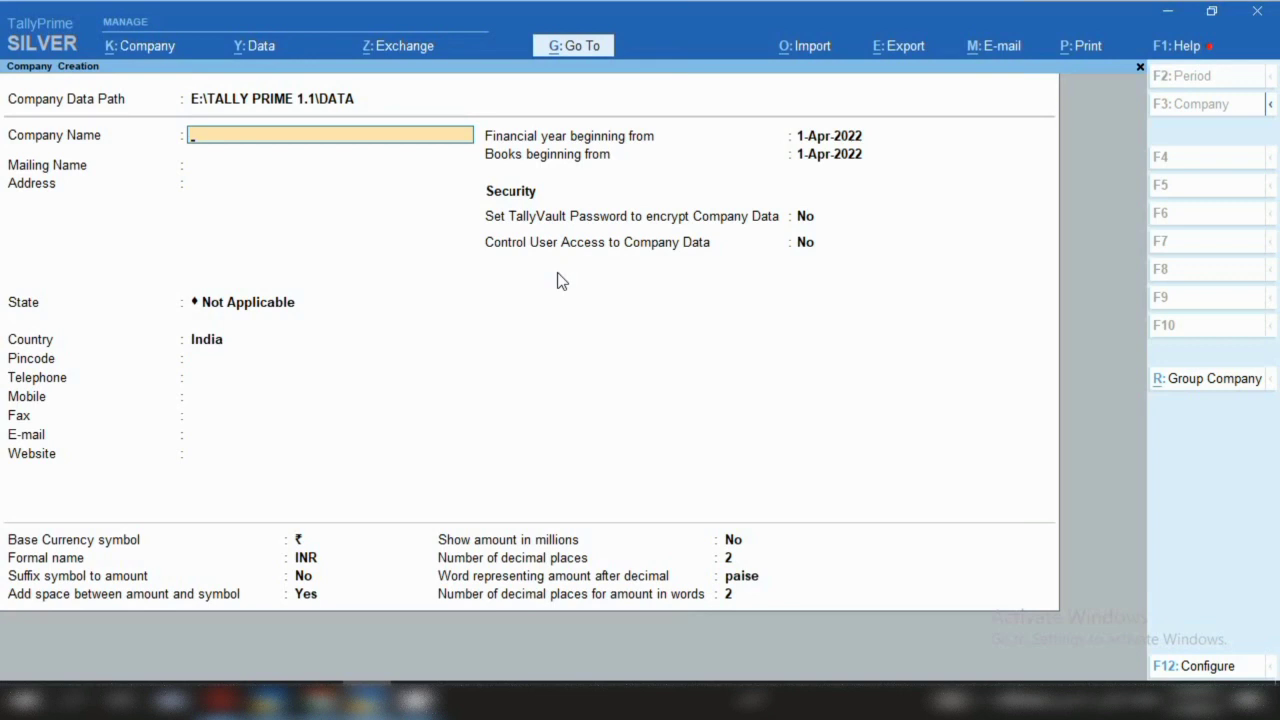
# Name the company 'School Bag Accounting', keep it as the mailing name, and enter the two-line address
pyautogui.write('School bag Accounting')
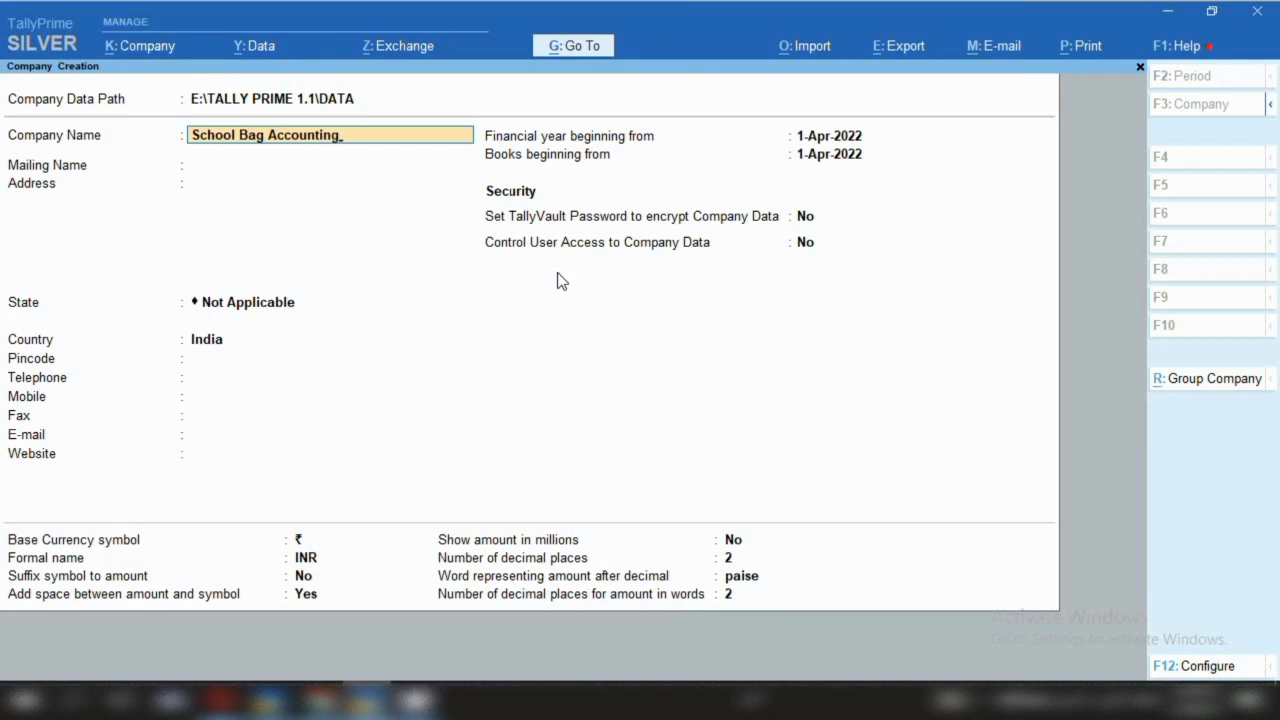
pyautogui.press('Return')
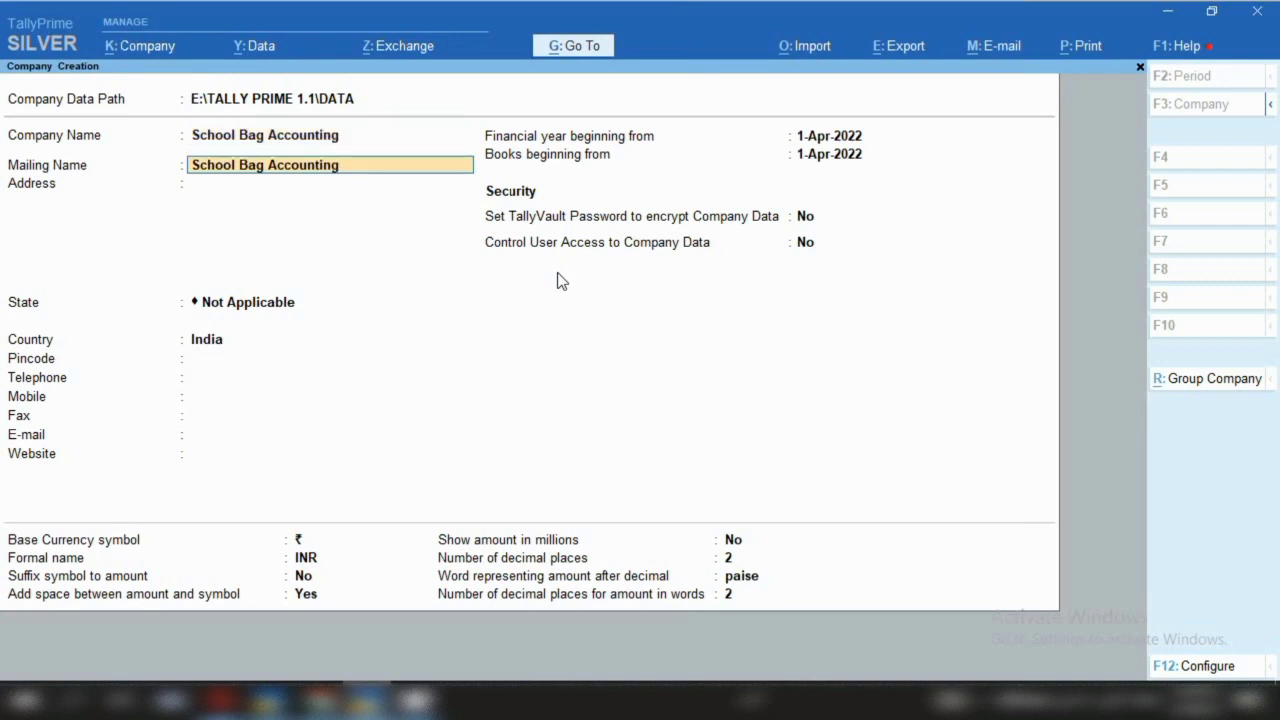
pyautogui.press('Return')
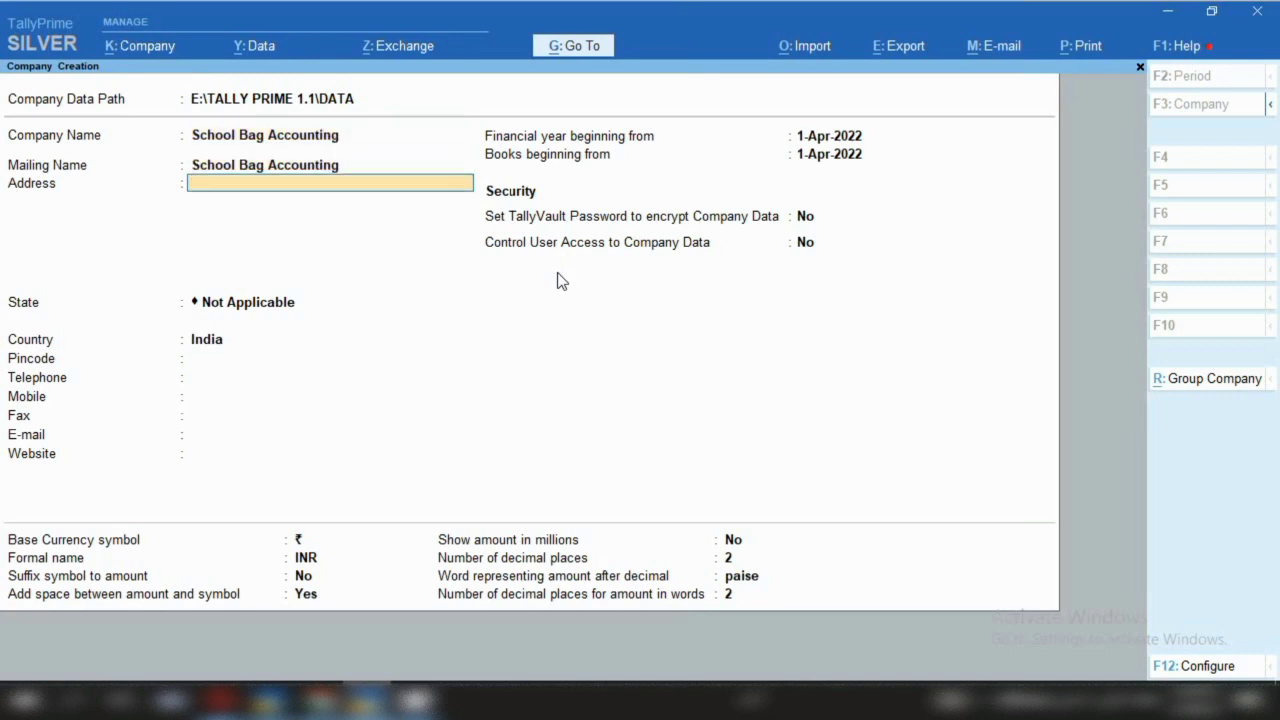
pyautogui.write('New Delhi  Industrieal Area')
pyautogui.press('Return')
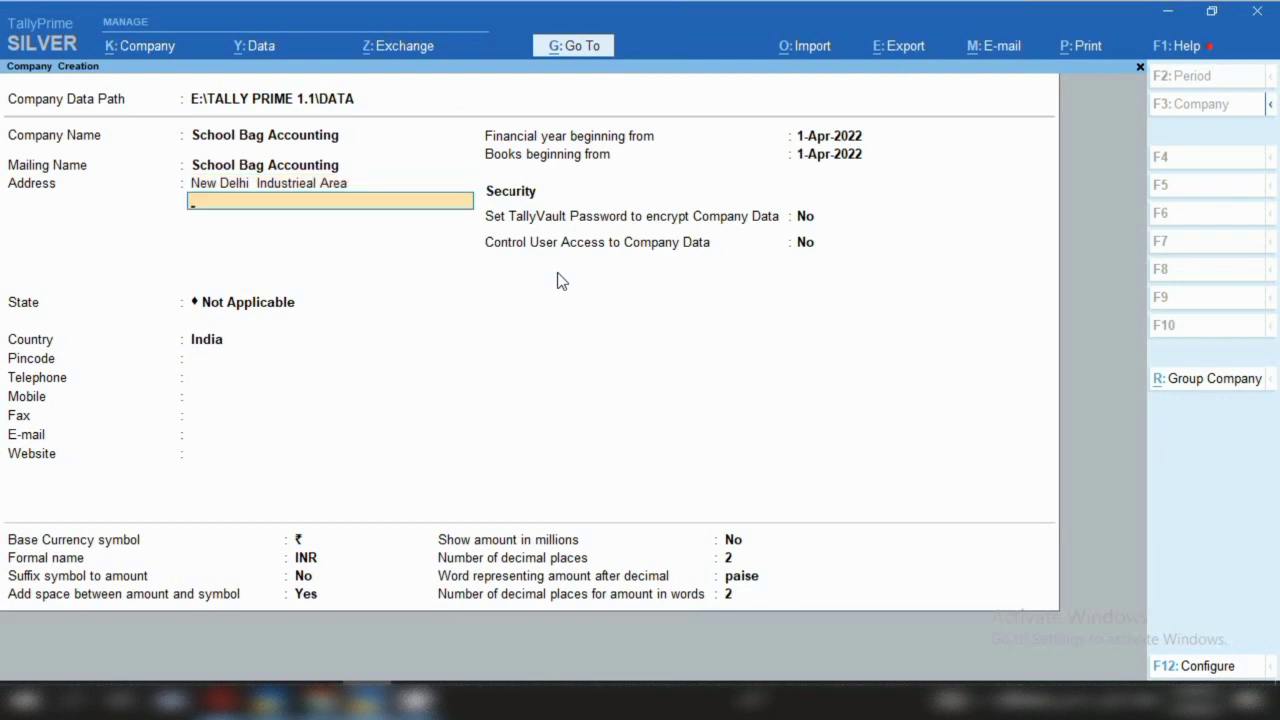
pyautogui.write('New Delhi-000000')
pyautogui.press('Return')
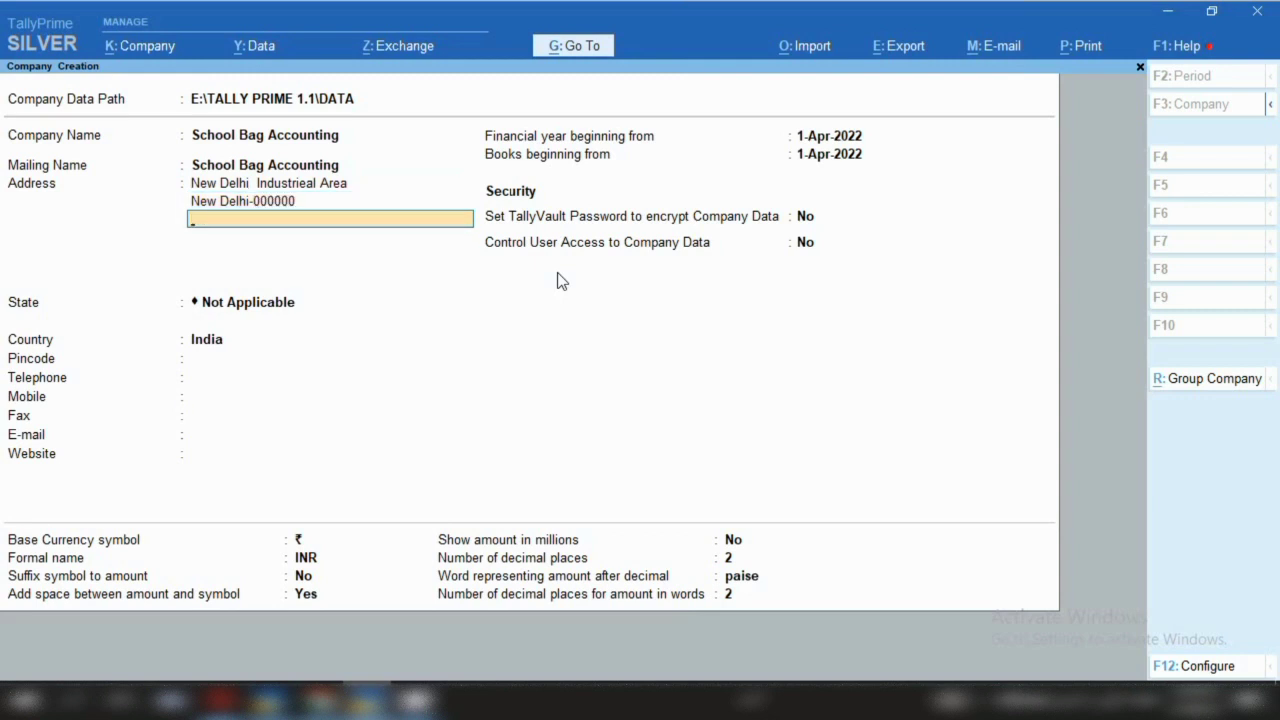
pyautogui.press('Return')
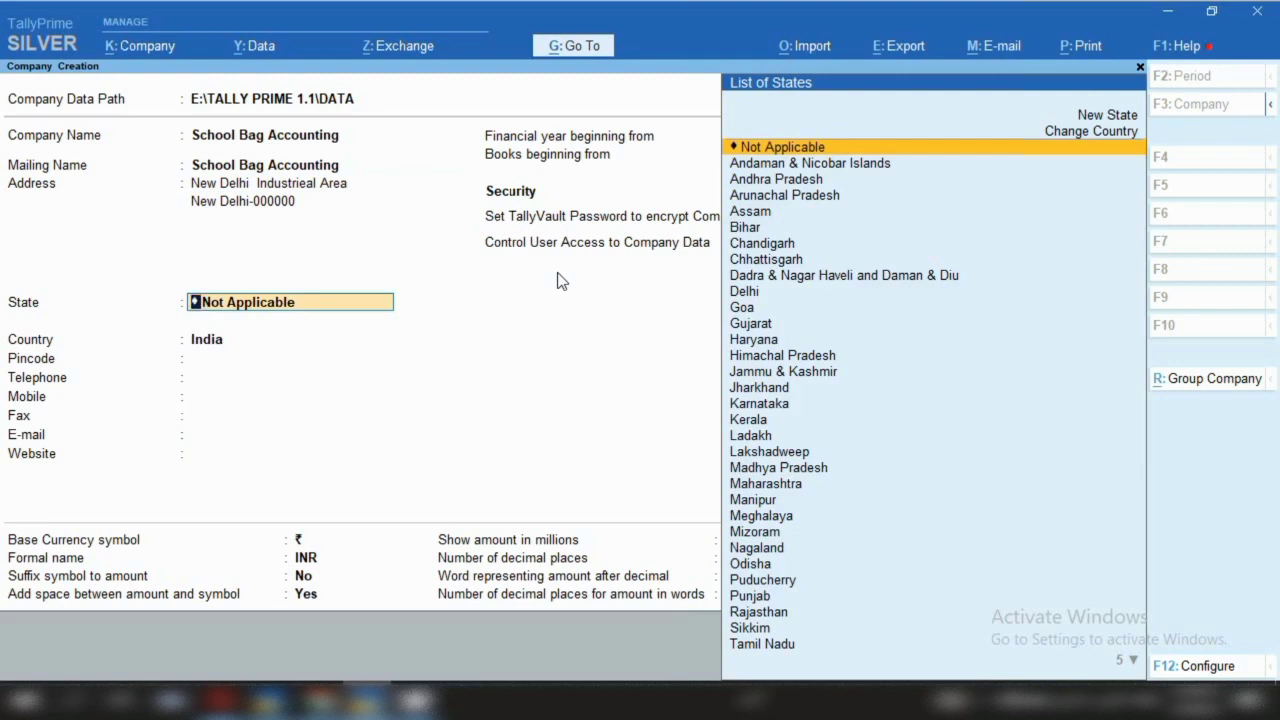
# Set the company's state to Delhi and enter the pincode
pyautogui.write('D')
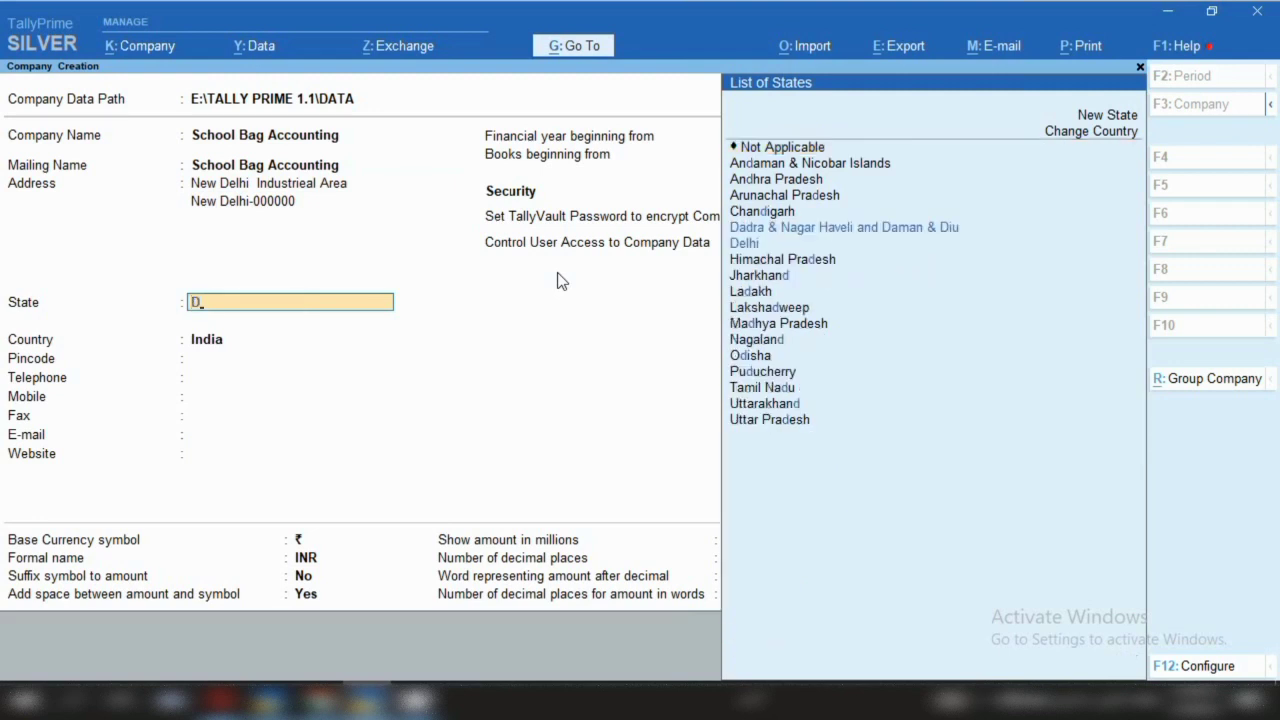
pyautogui.press('Down')
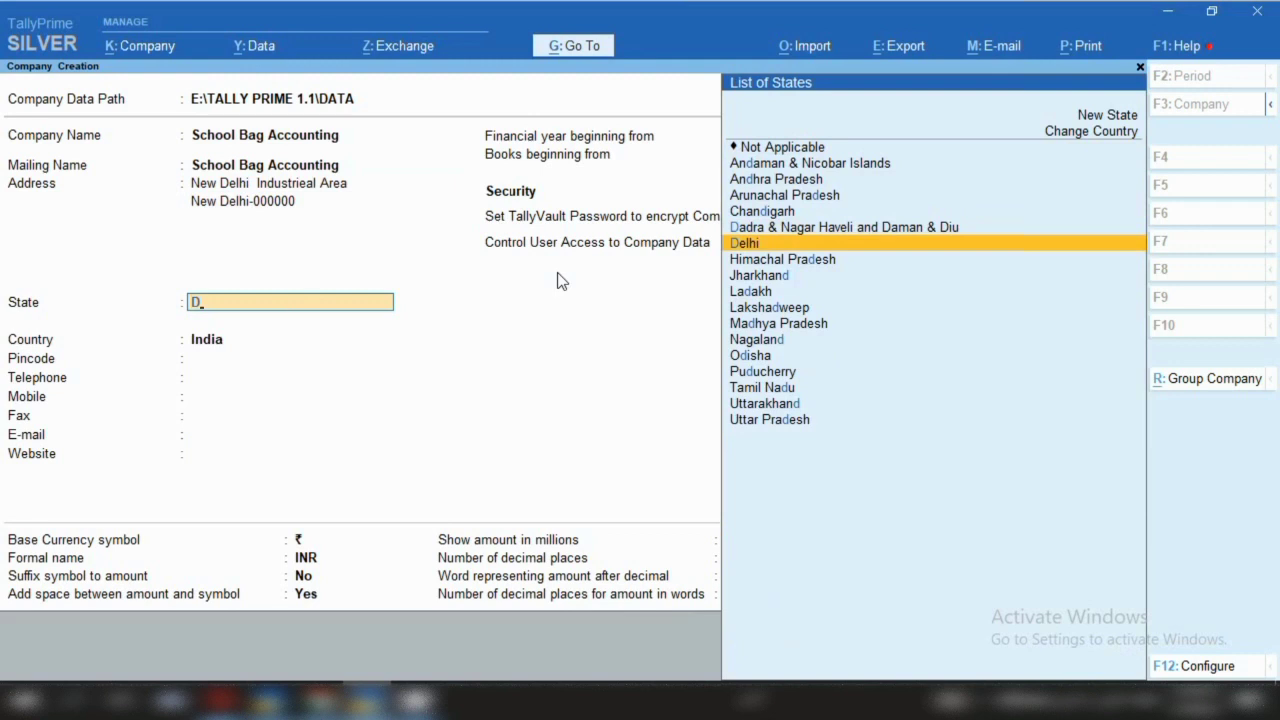
pyautogui.press('Return')
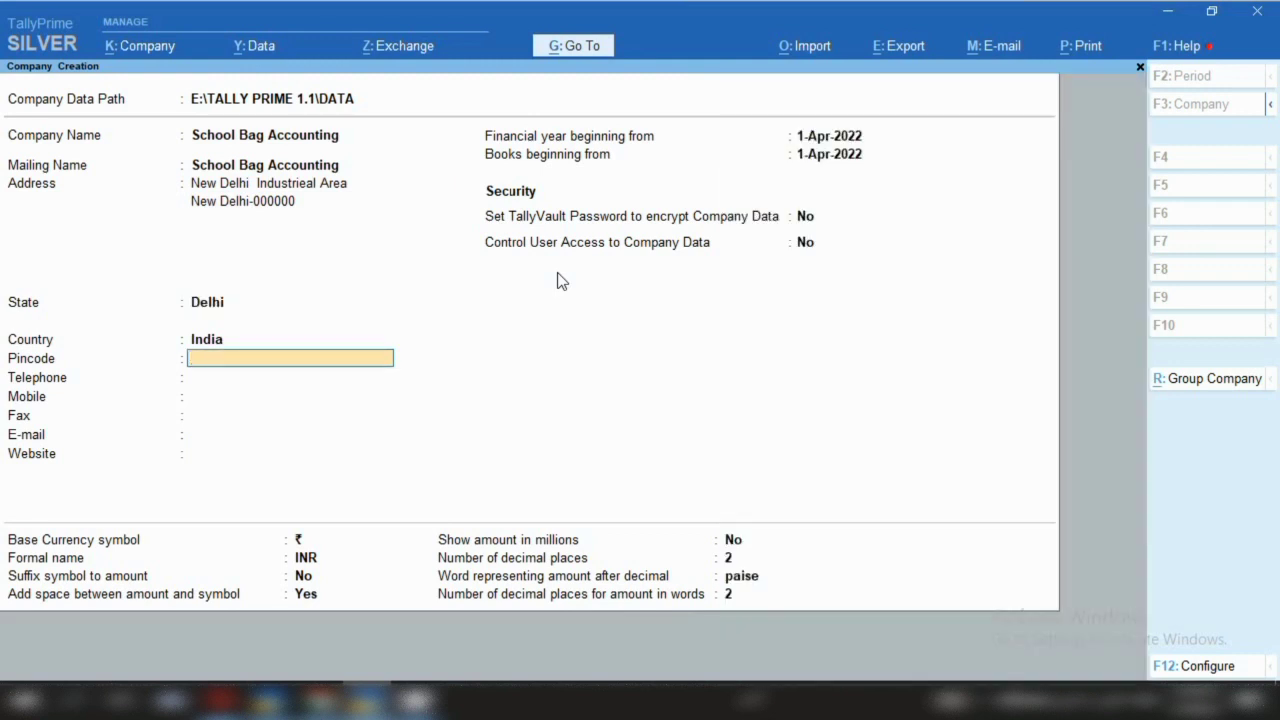
pyautogui.write('00')
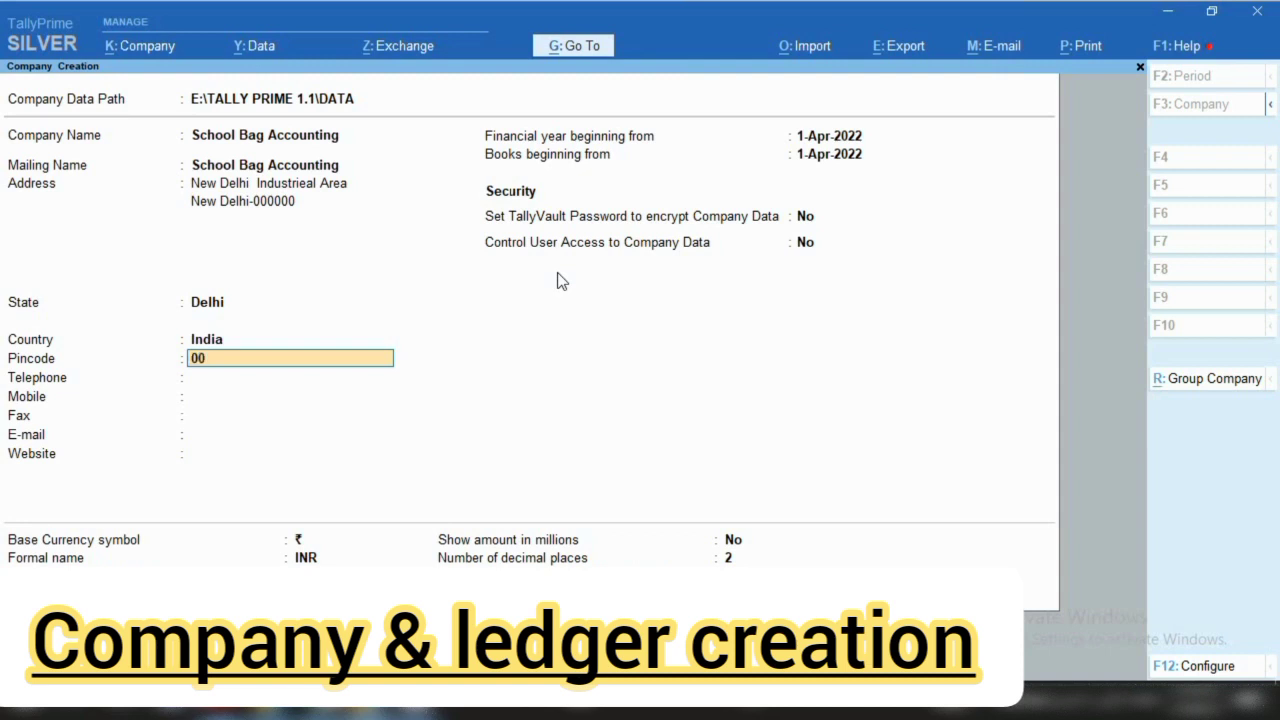
pyautogui.write('0000')
pyautogui.press('Return')
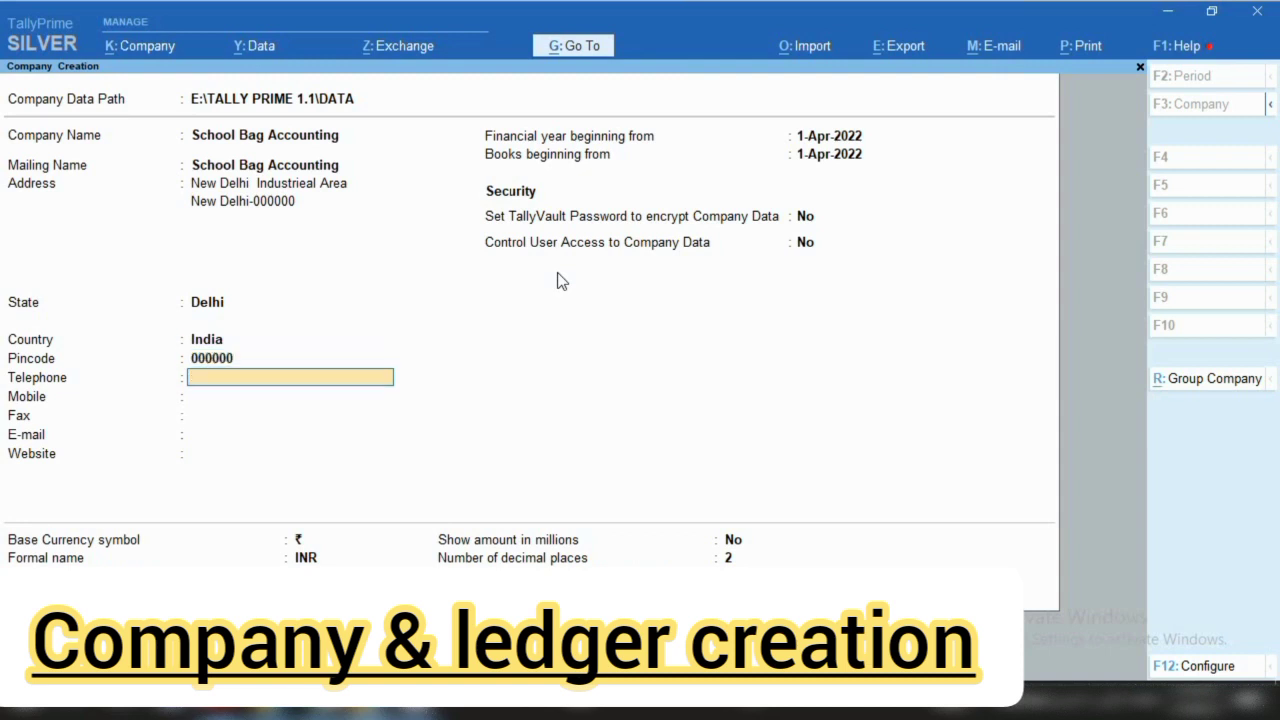
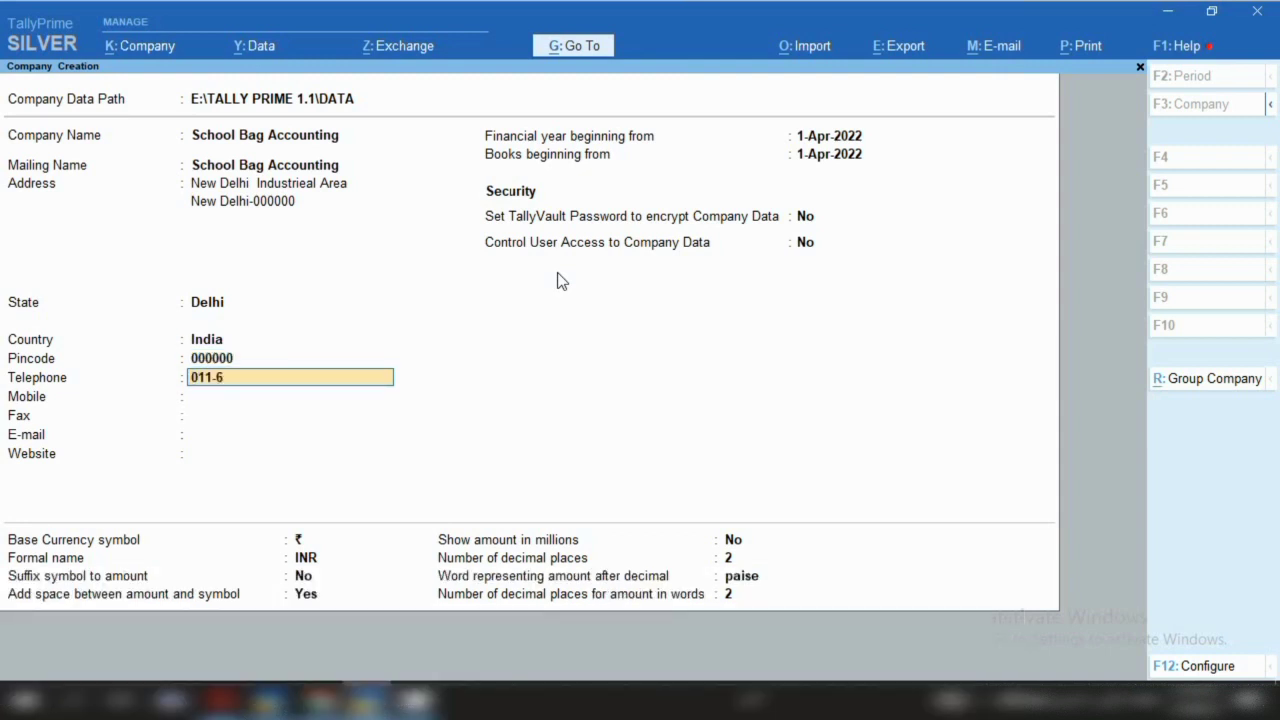
# Enter the telephone and mobile numbers, leave fax blank, and add the company e-mail and website
pyautogui.press('Return')
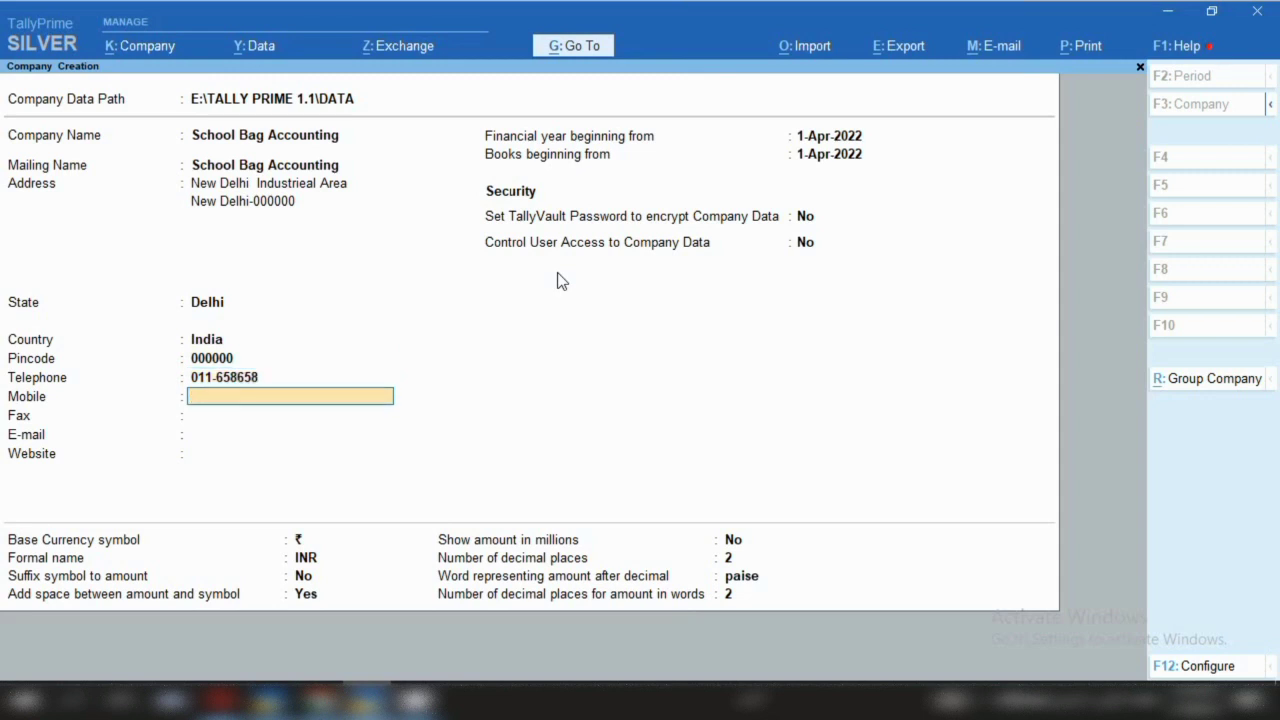
pyautogui.press('Return')
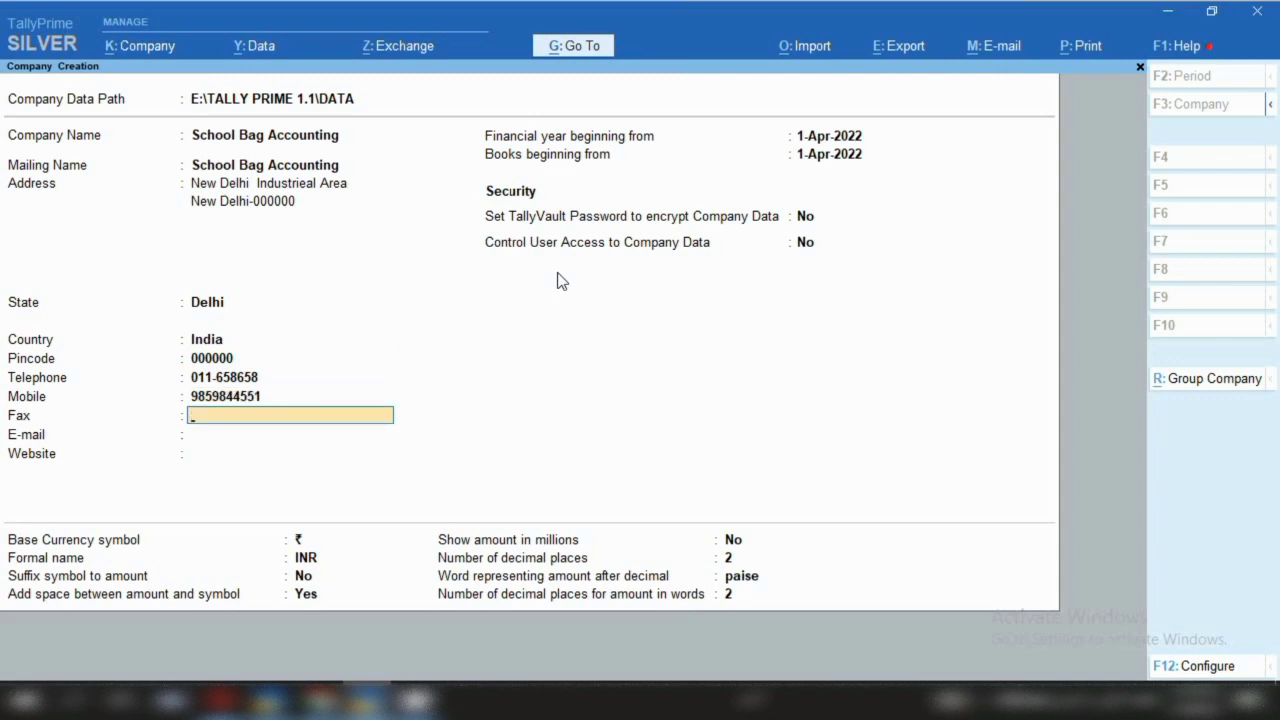
pyautogui.press('Return')
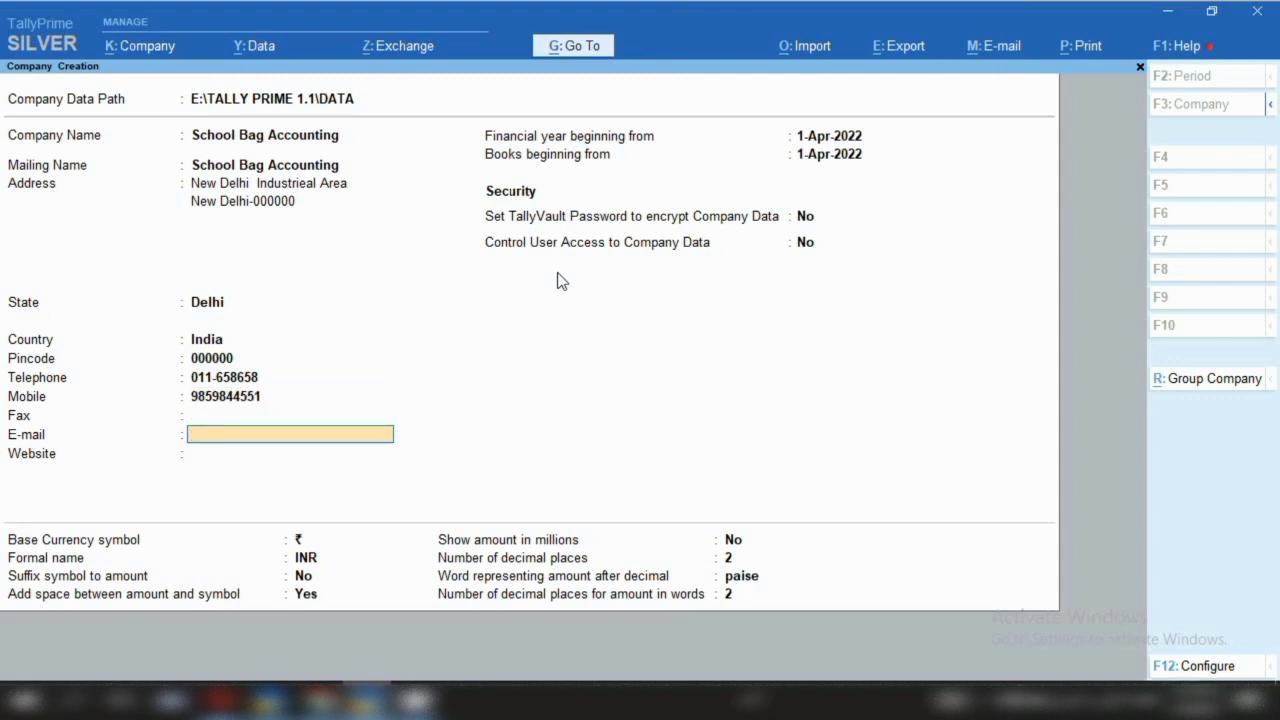
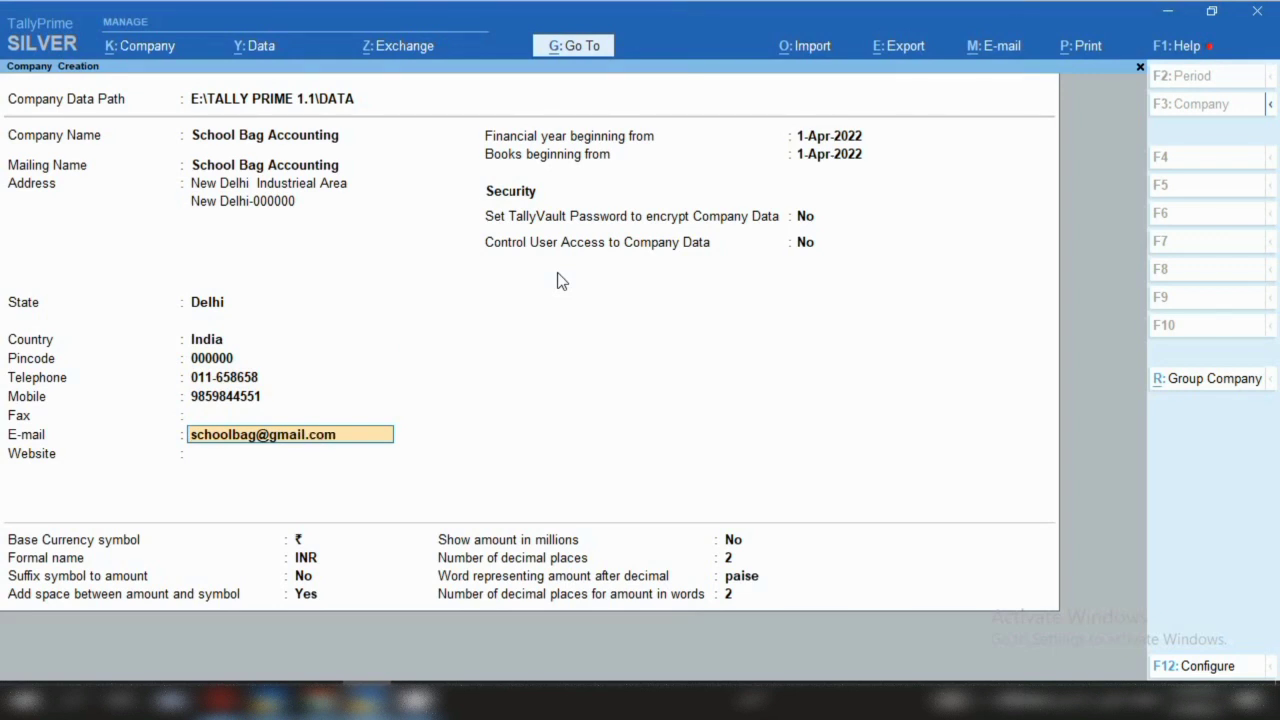
pyautogui.press('Return')
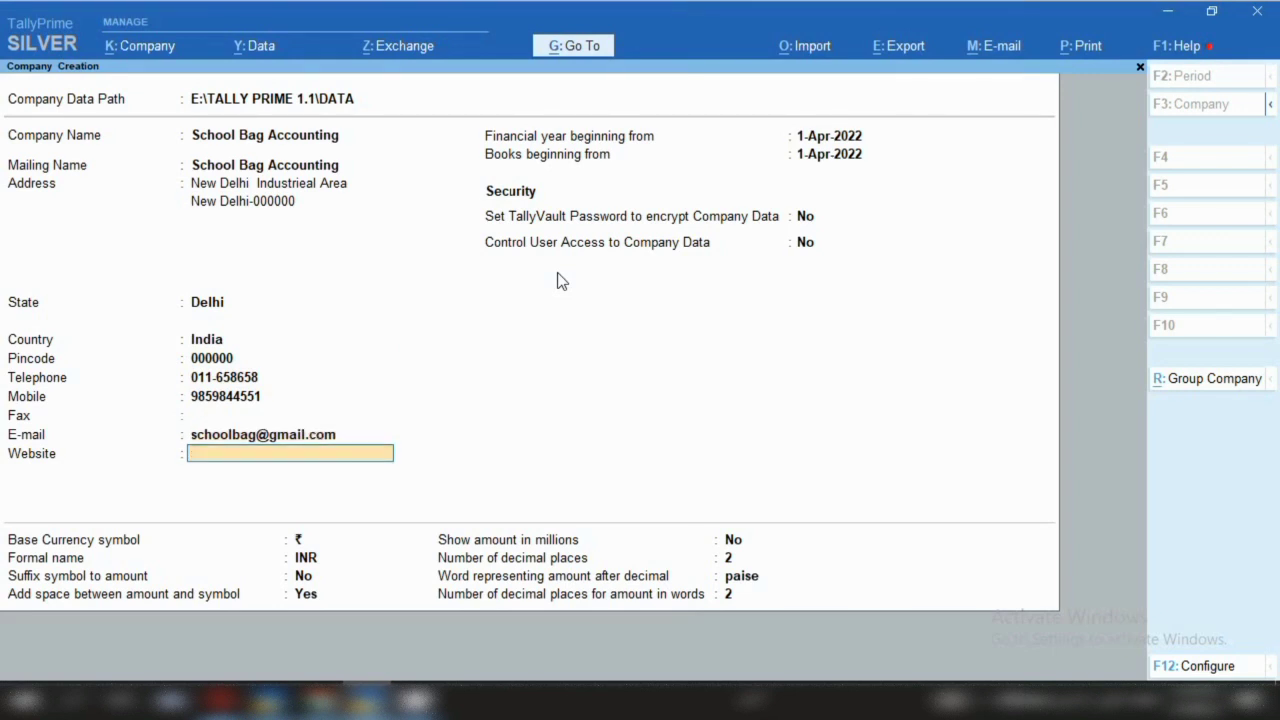
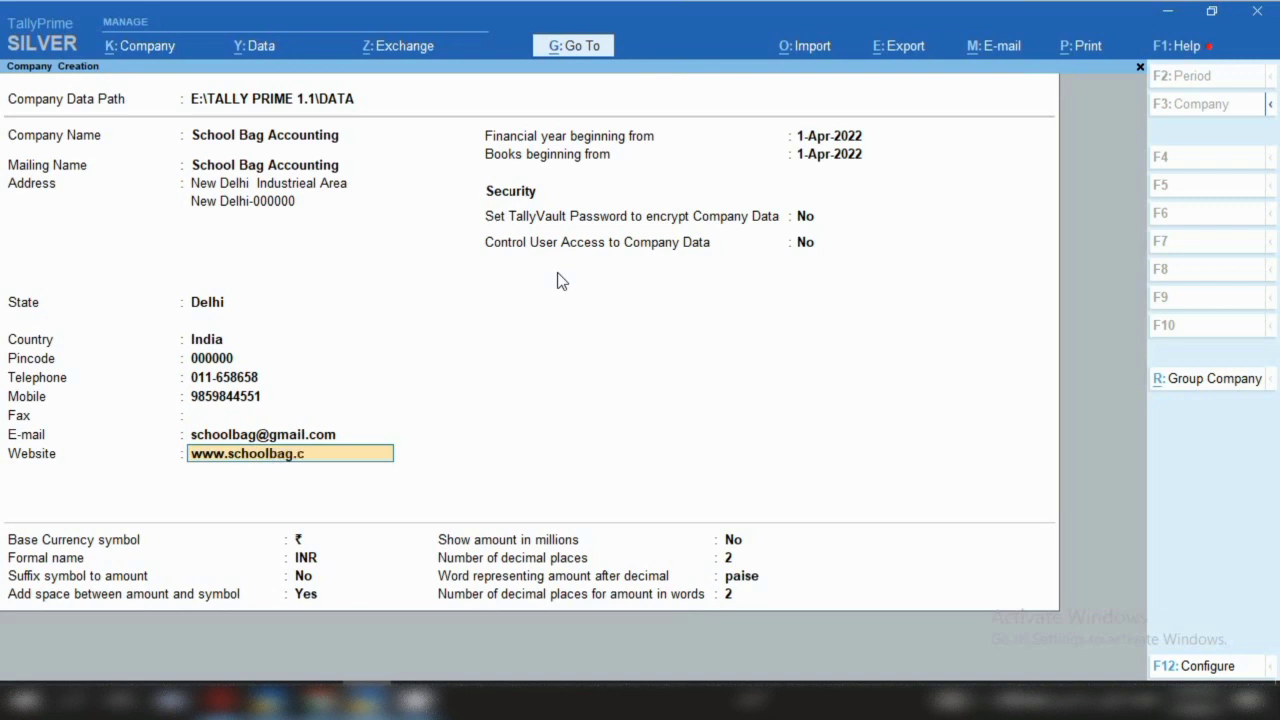
pyautogui.press('Return')
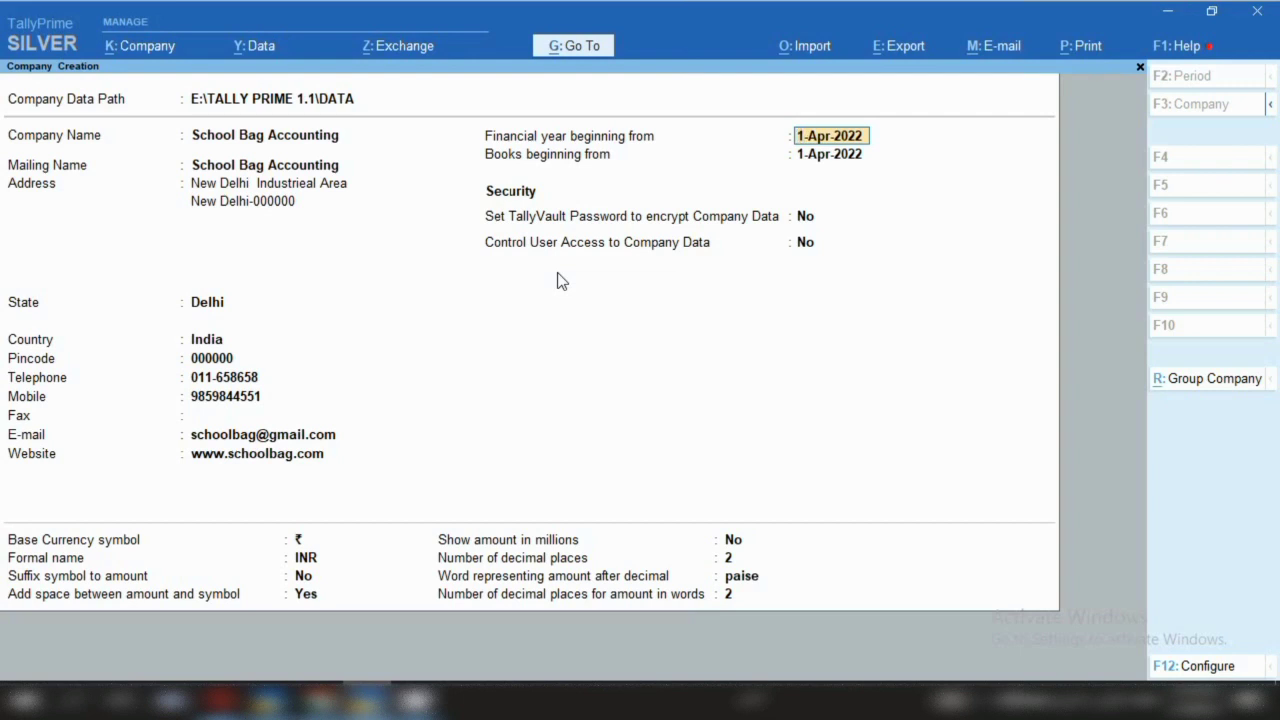
# Keep 1-Apr-2022 as financial year and books beginning, then save the company
pyautogui.press('Return')
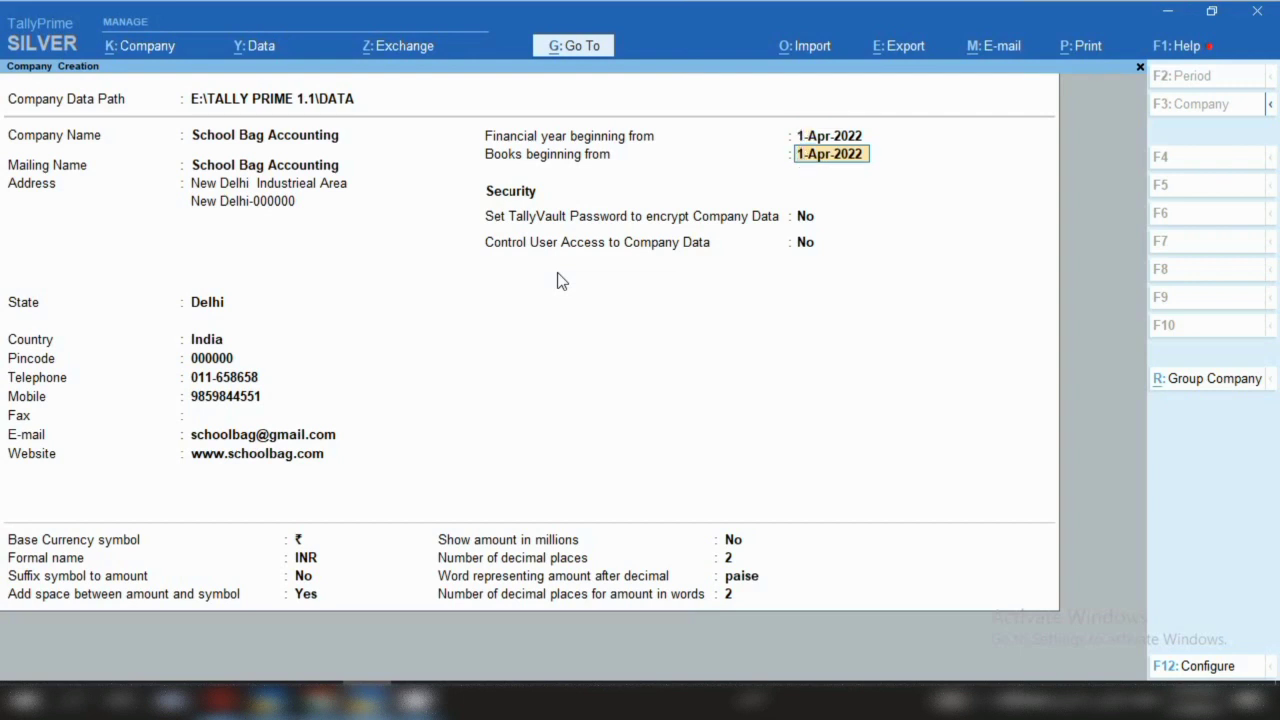
pyautogui.press('Return')
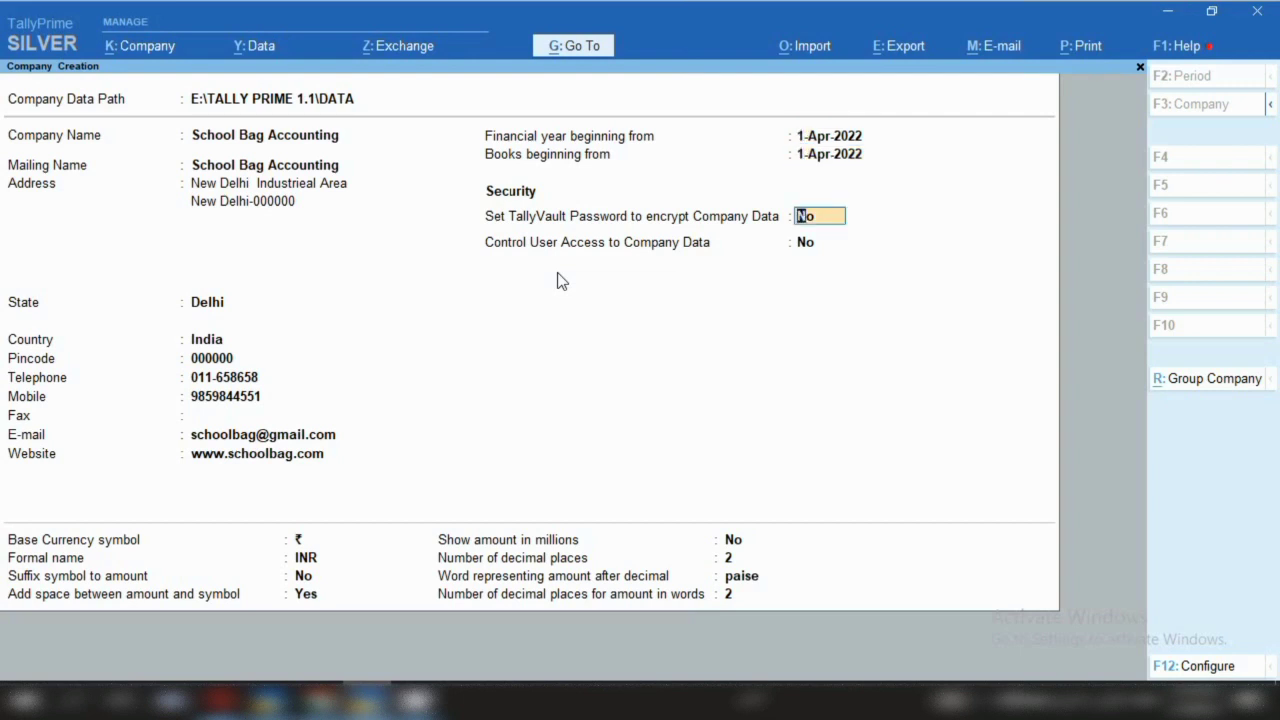
pyautogui.press('ctrl')
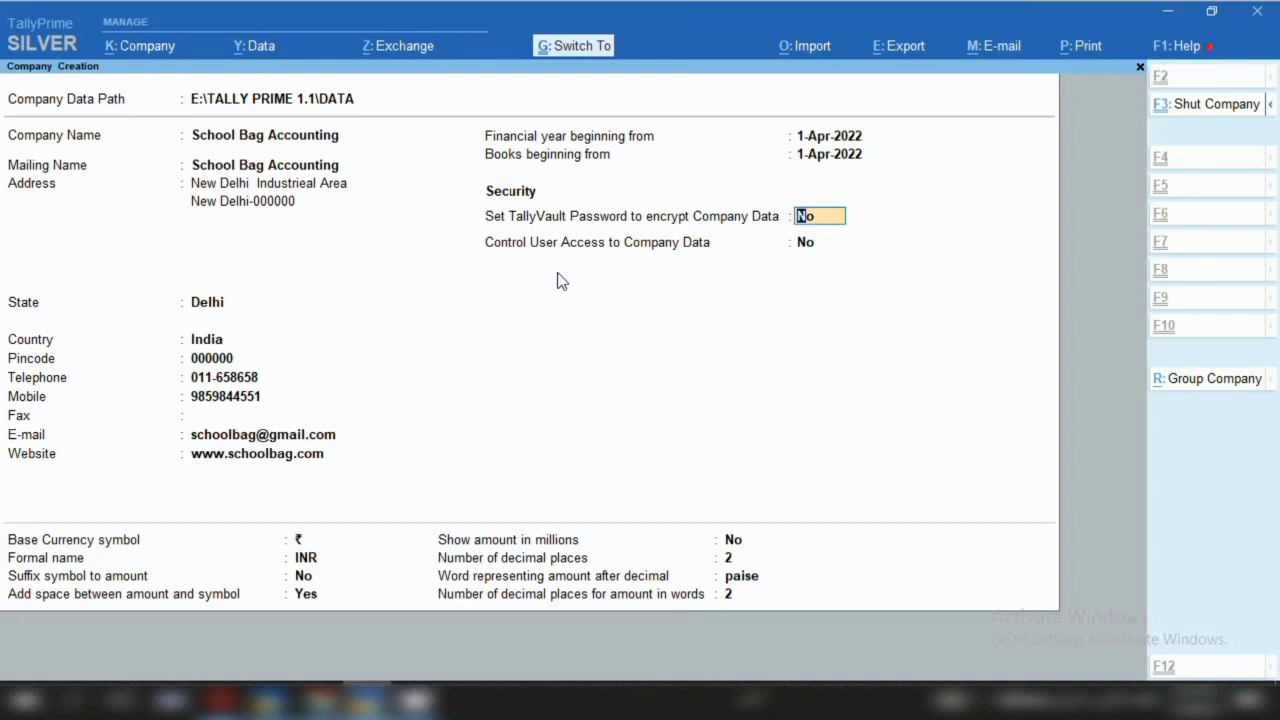
pyautogui.hotkey('ctrl', 'a')
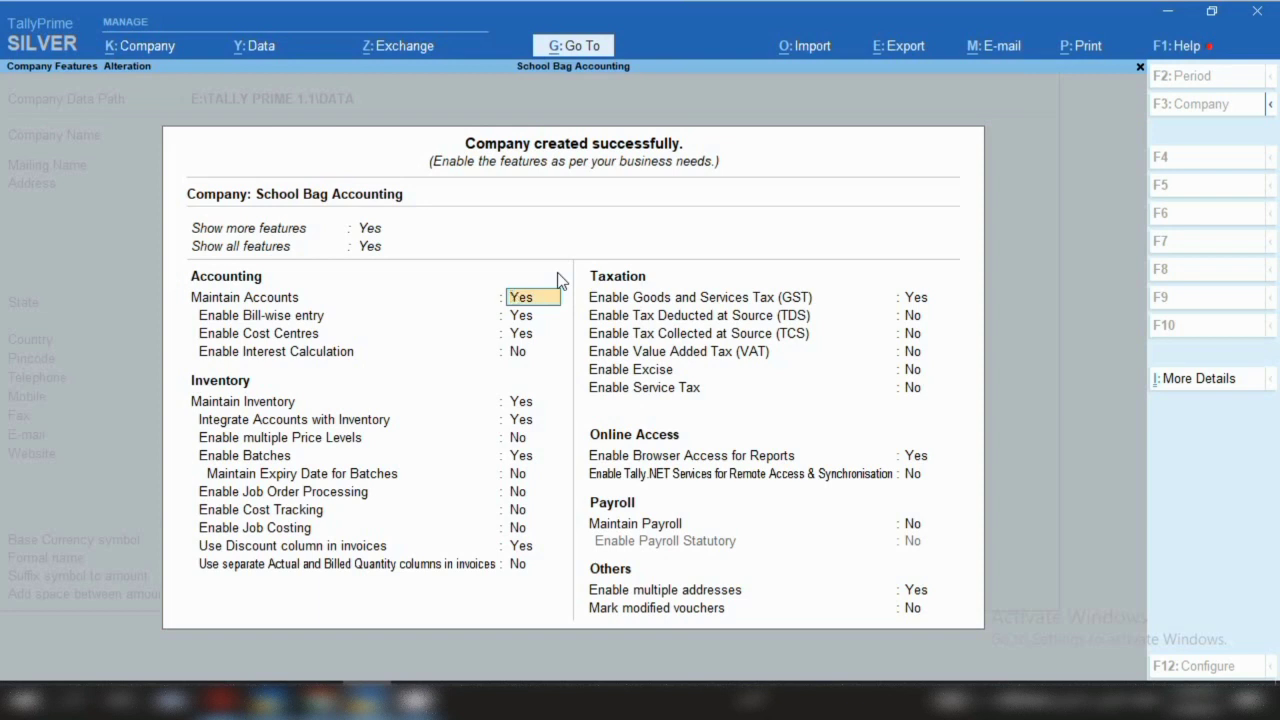
# Enable GST with state Delhi, Regular registration and blank GSTIN, then accept the company features
pyautogui.click(619, 306)
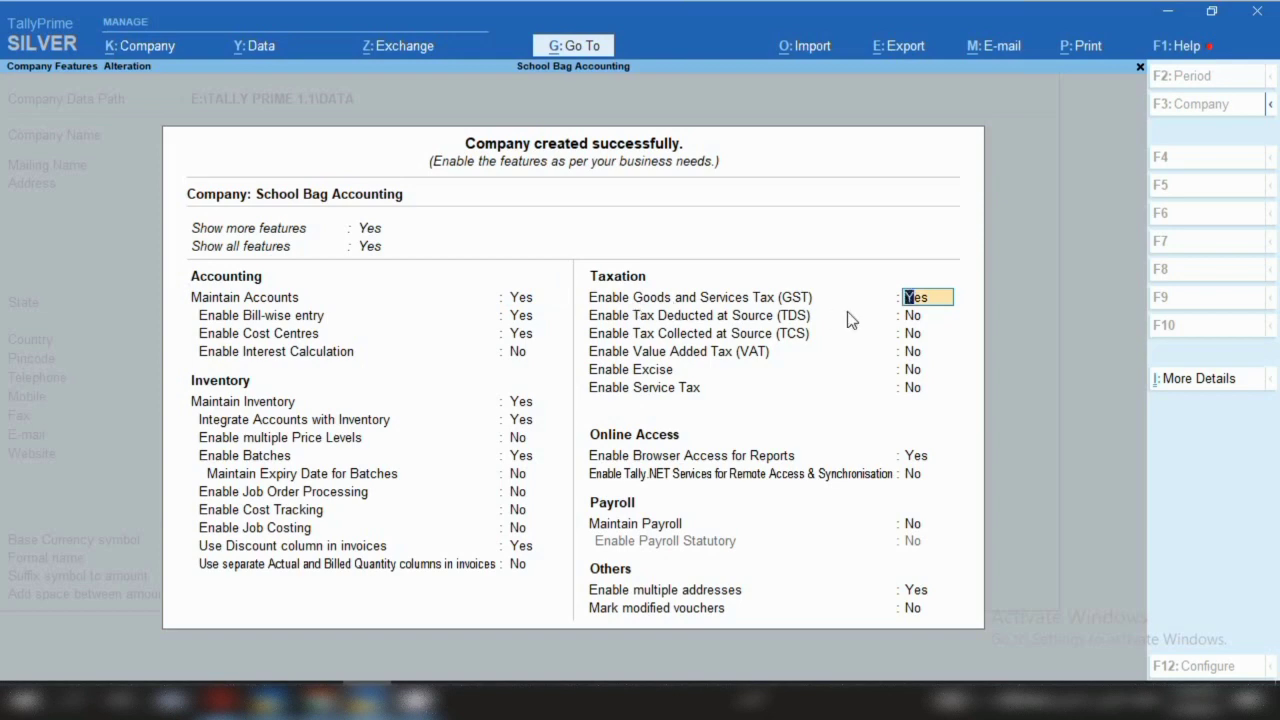
pyautogui.press('Return')
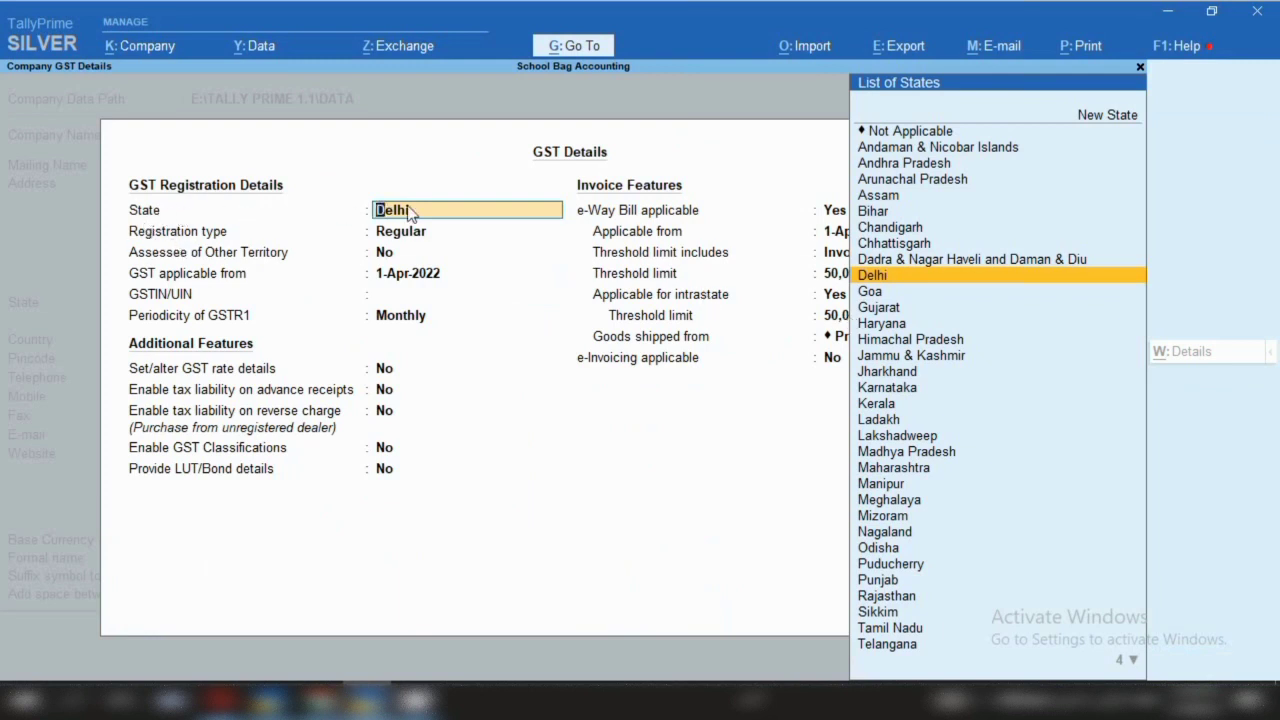
pyautogui.press('Return')
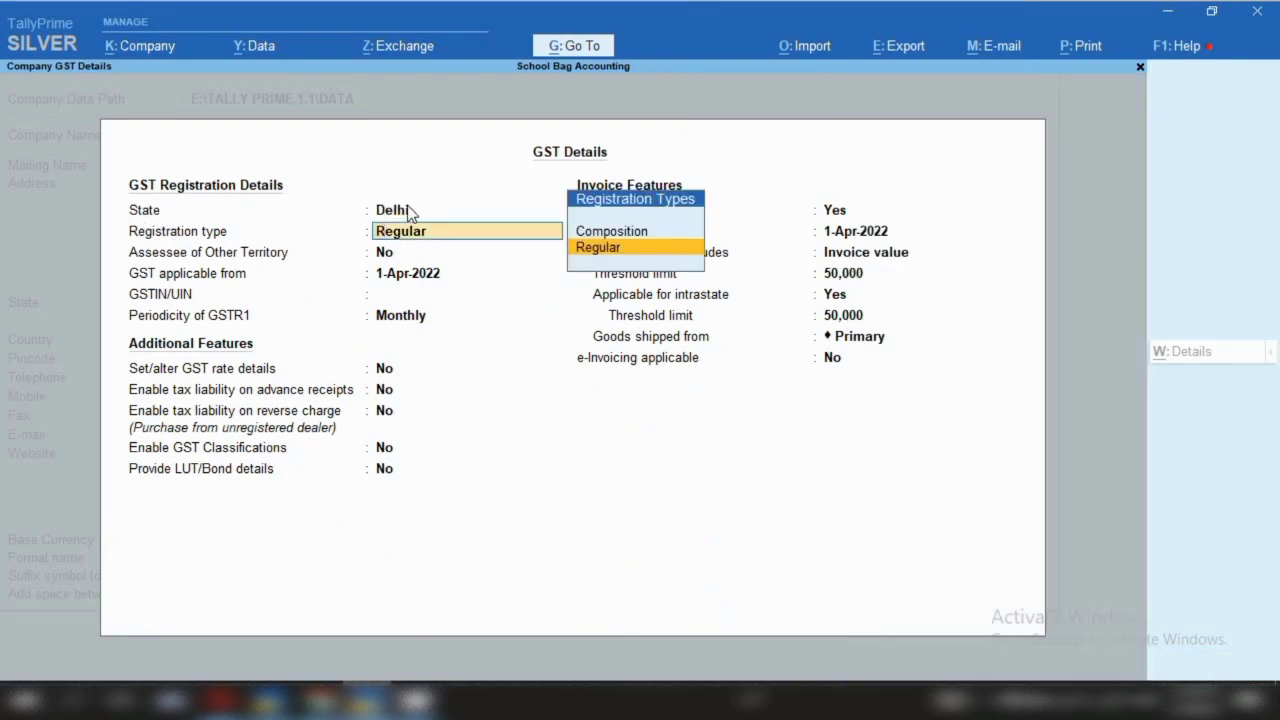
pyautogui.press('Return')
pyautogui.press('Return')
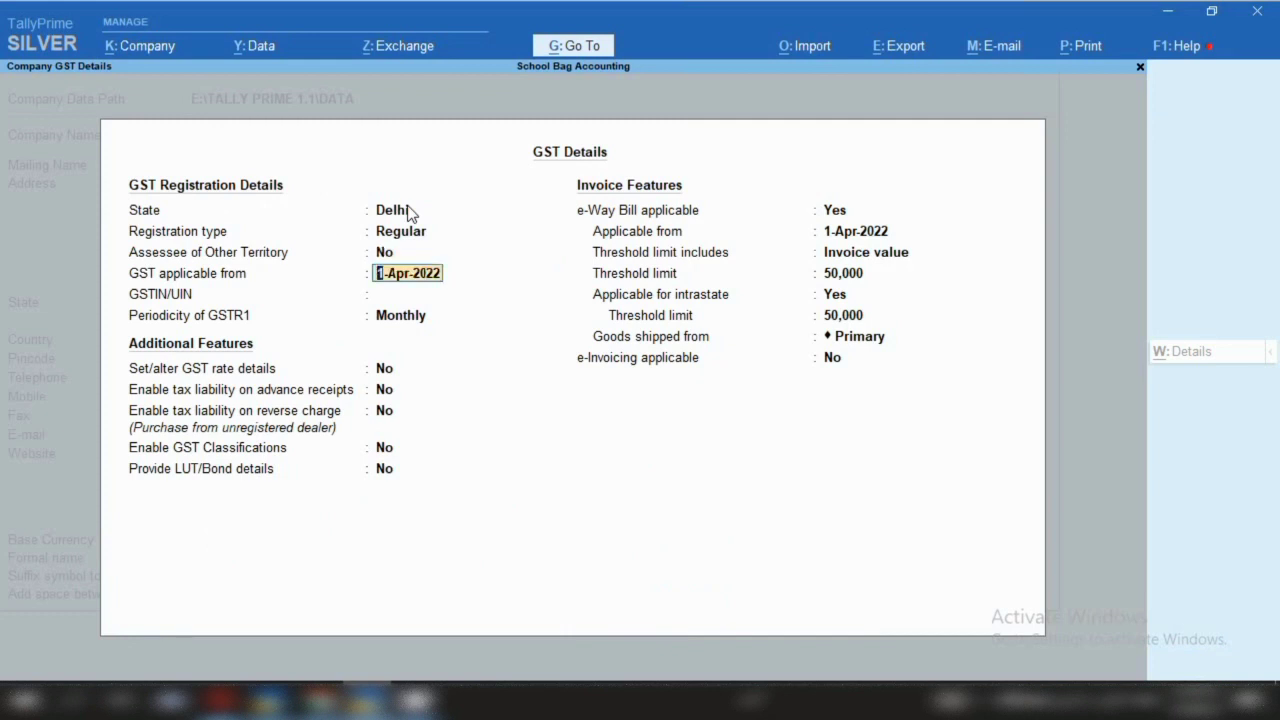
pyautogui.press('Return')
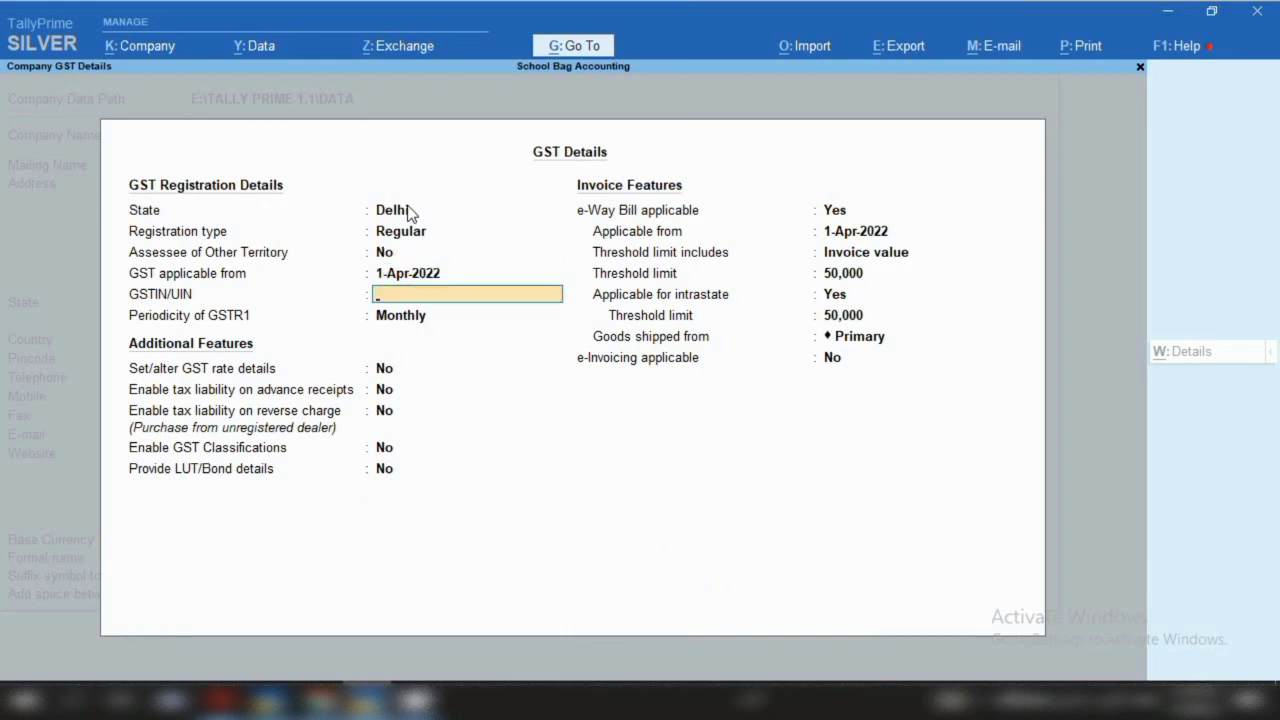
pyautogui.press('Return')
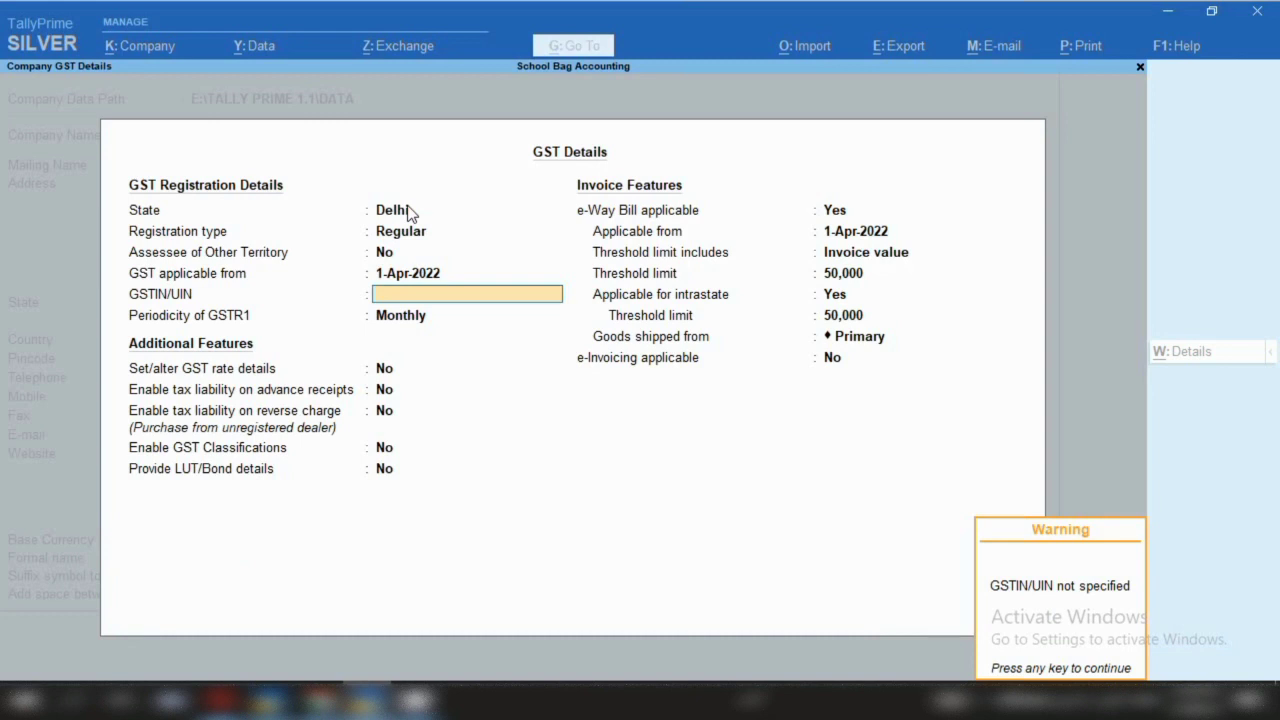
pyautogui.press('Return')
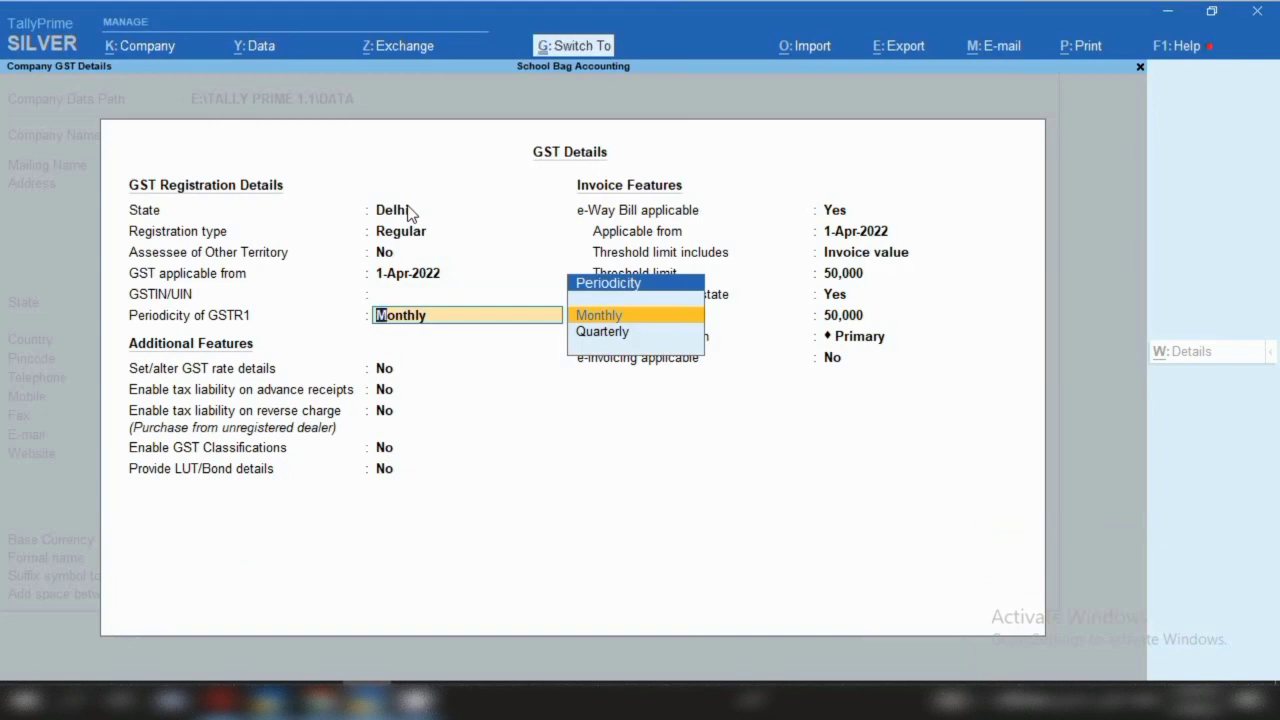
pyautogui.hotkey('ctrl', 'a')
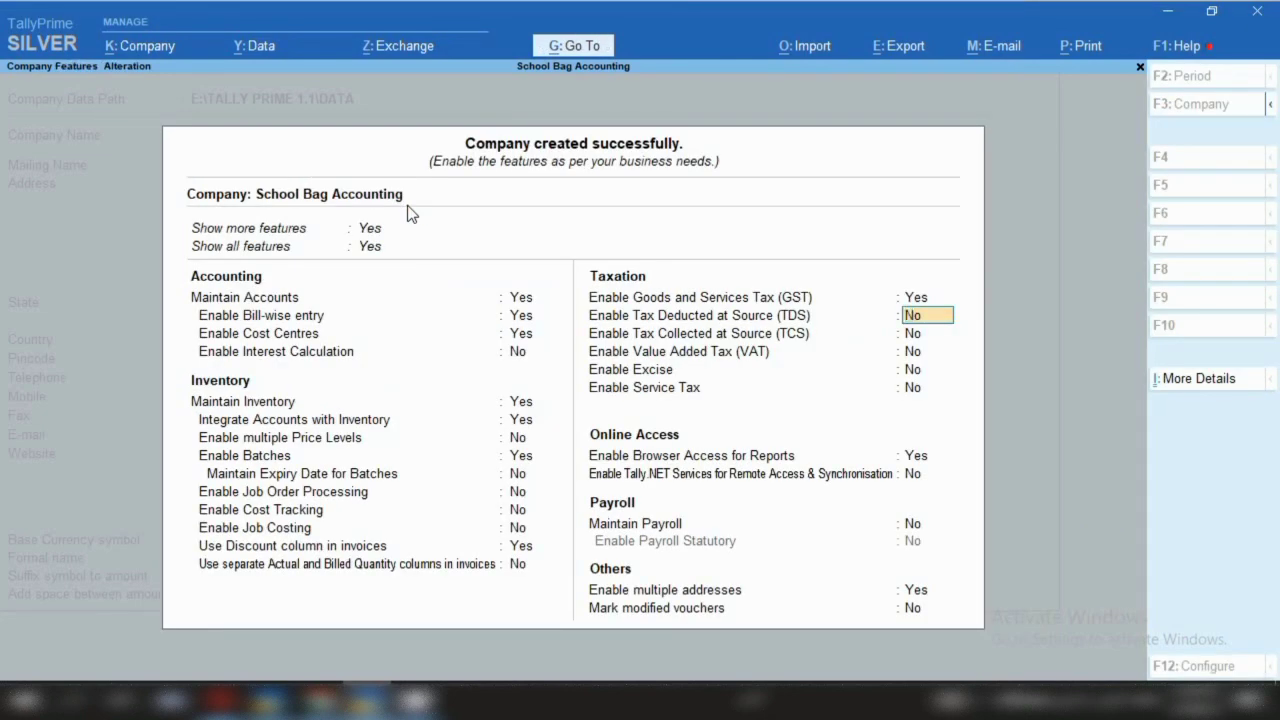
pyautogui.press('ctrl')
pyautogui.hotkey('ctrl', 'a')
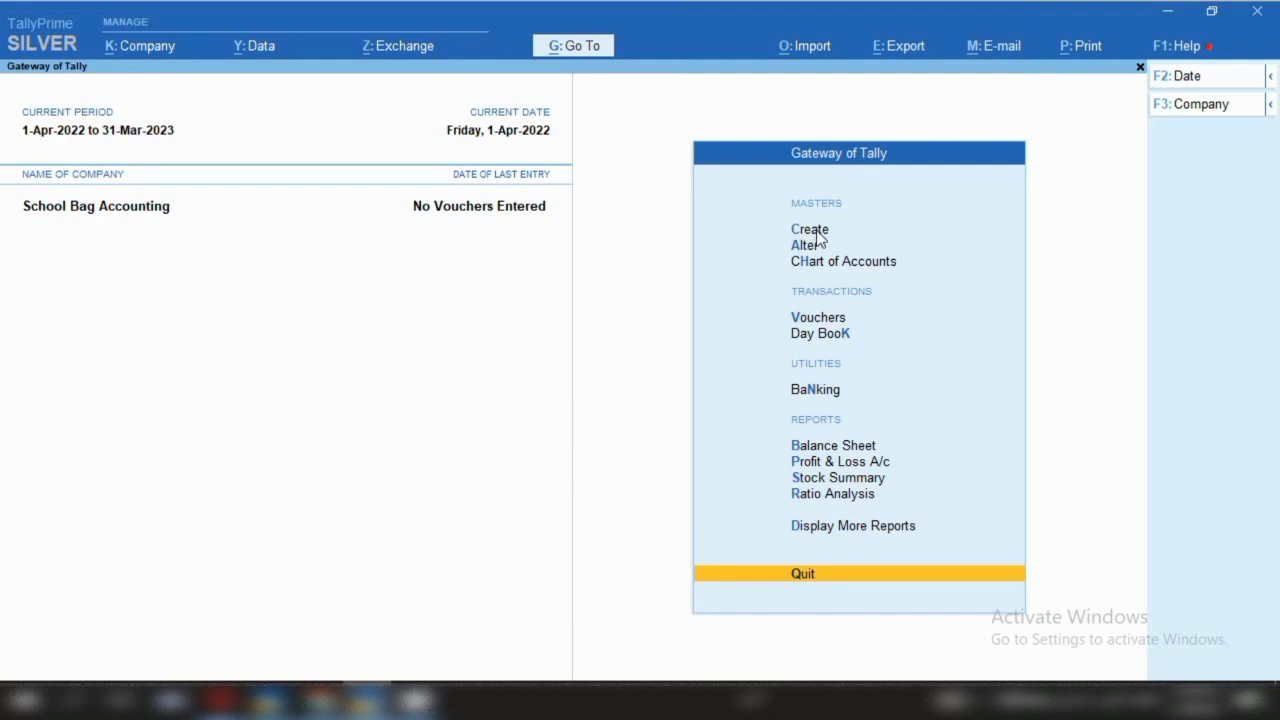
# Choose Create > Ledger from the Gateway of Tally for a new ledger
pyautogui.click(810, 230)
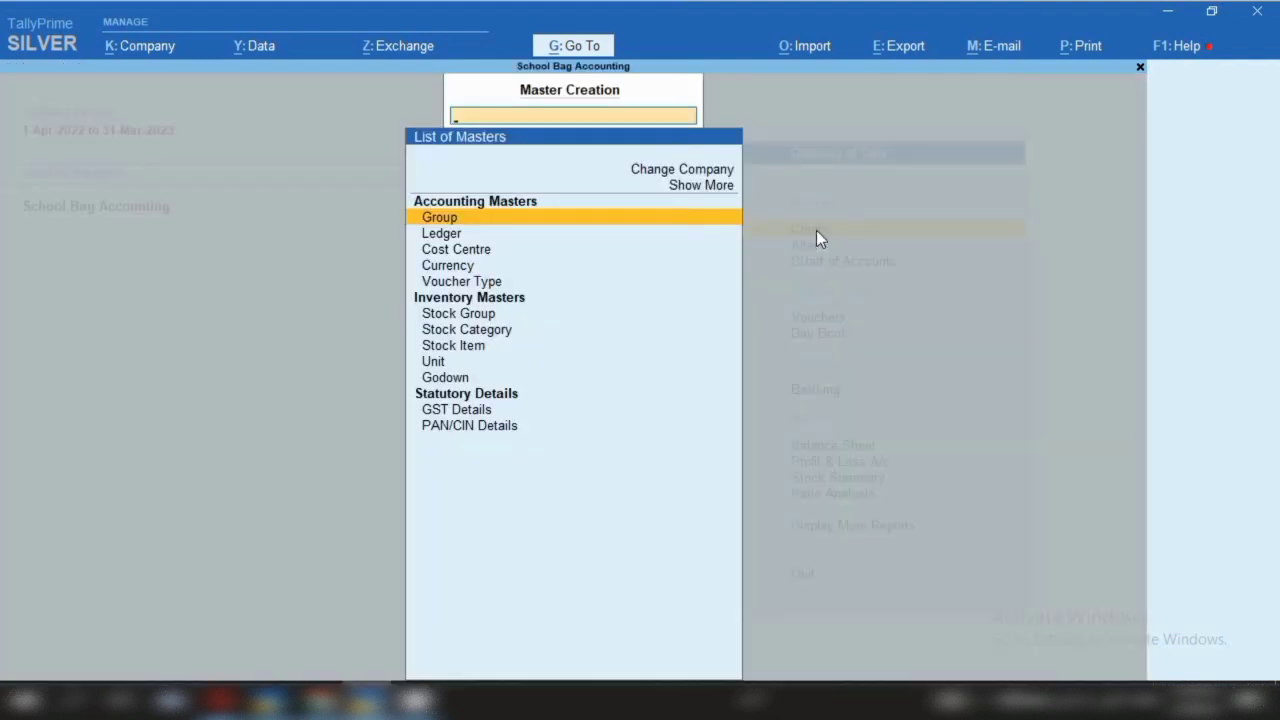
pyautogui.click(437, 237)
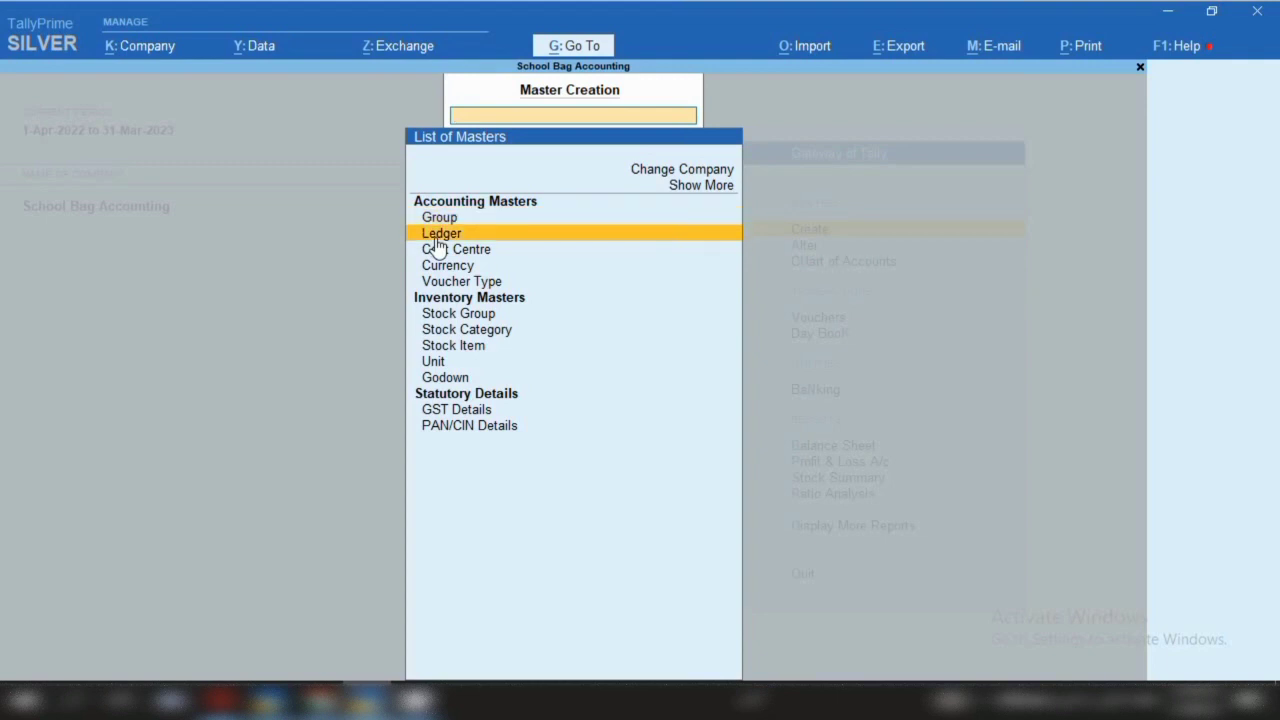
pyautogui.click(437, 237)
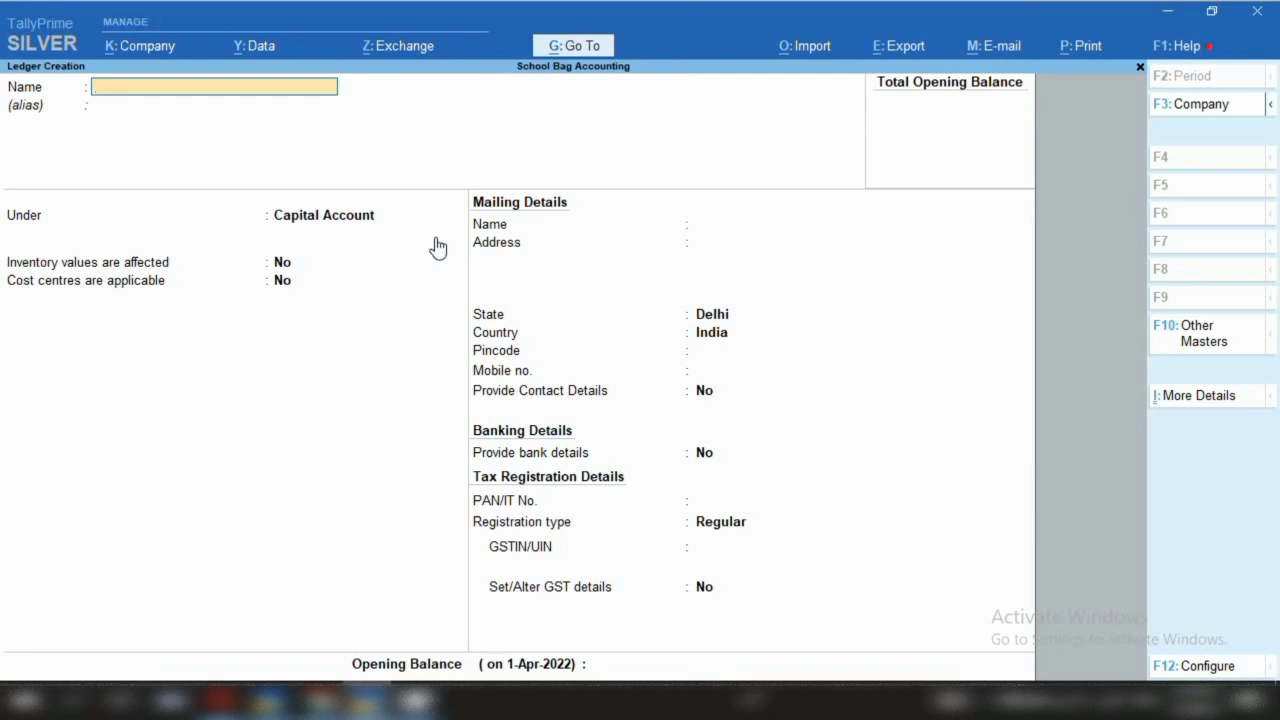
# Name the ledger 'Suman Education Hub (Pur)' under Sundry Creditors with bill-by-bill balances on
pyautogui.write('Sua')
pyautogui.press('BackSpace')
pyautogui.write('man Education Hub')
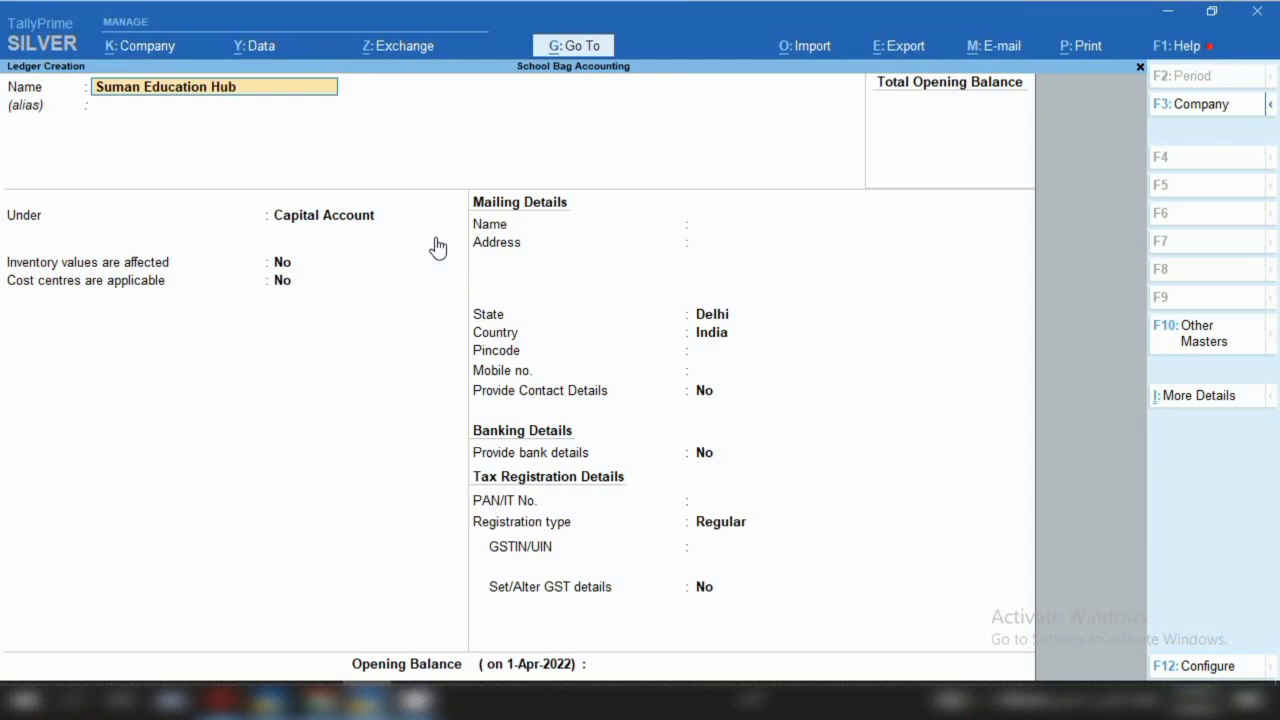
pyautogui.write(' (Pur)')
pyautogui.press('Return')
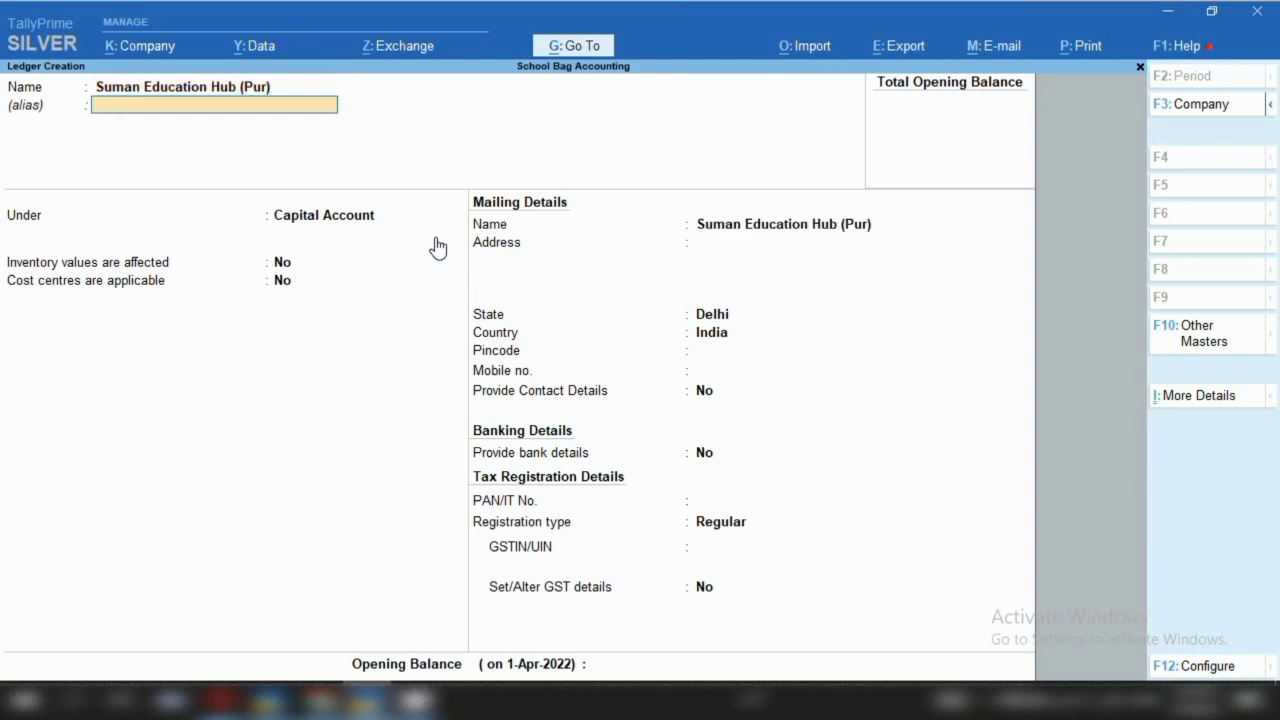
pyautogui.press('Return')
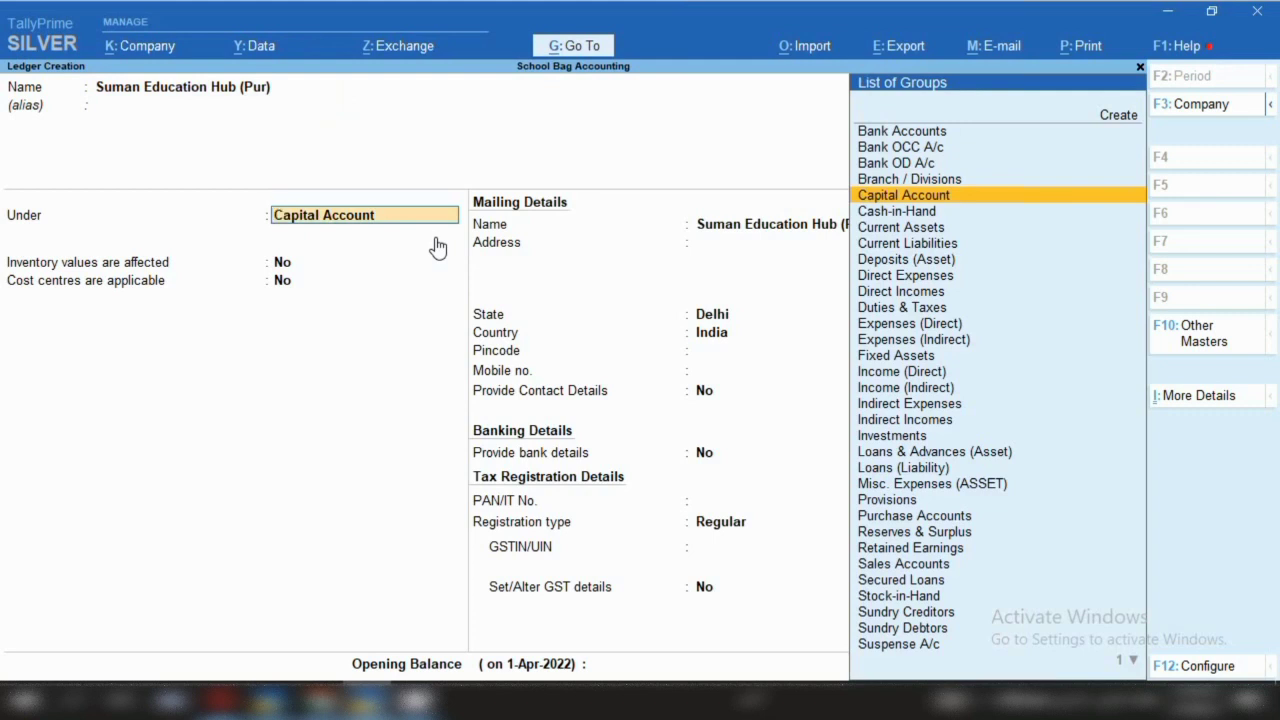
pyautogui.write('Sun')
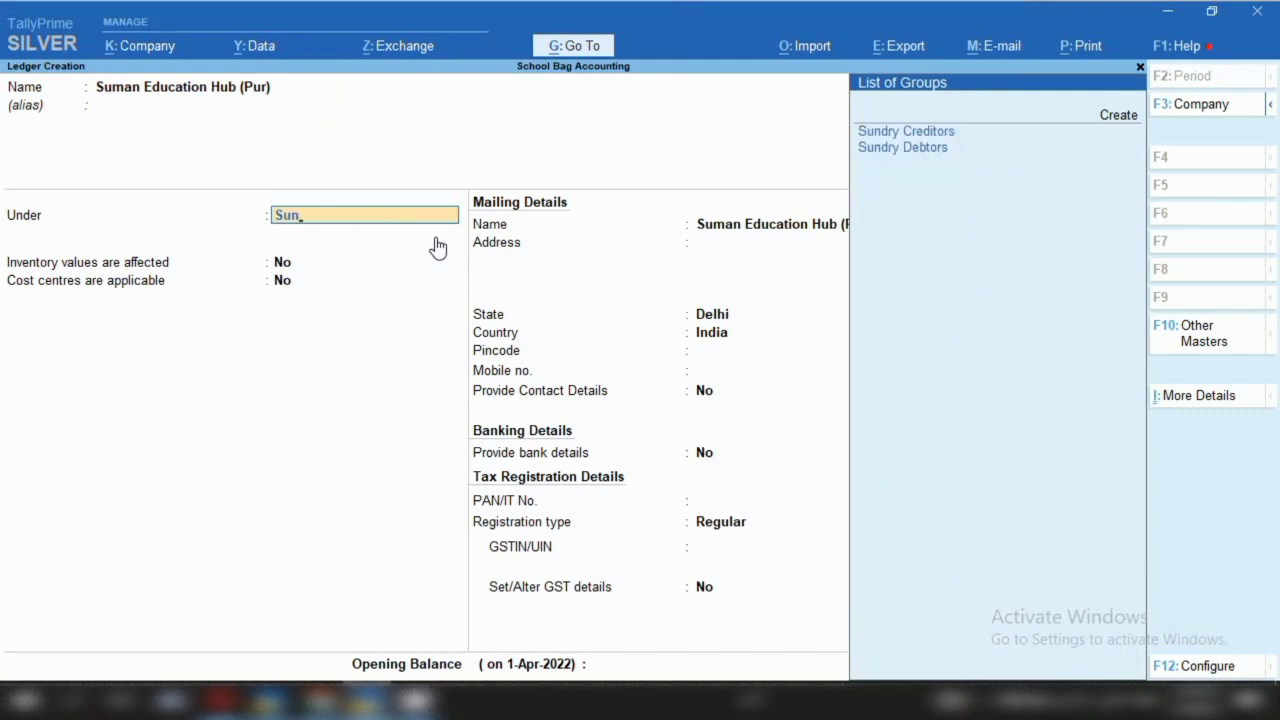
pyautogui.press('Return')
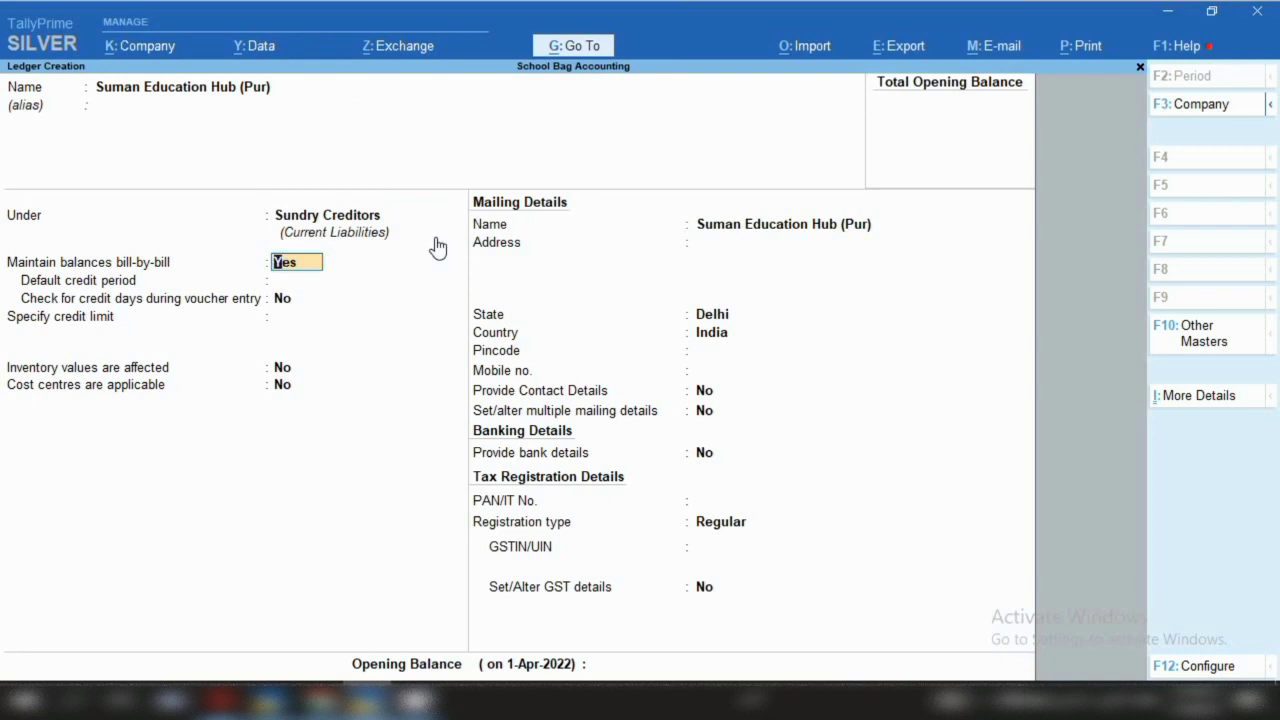
pyautogui.press('Return')
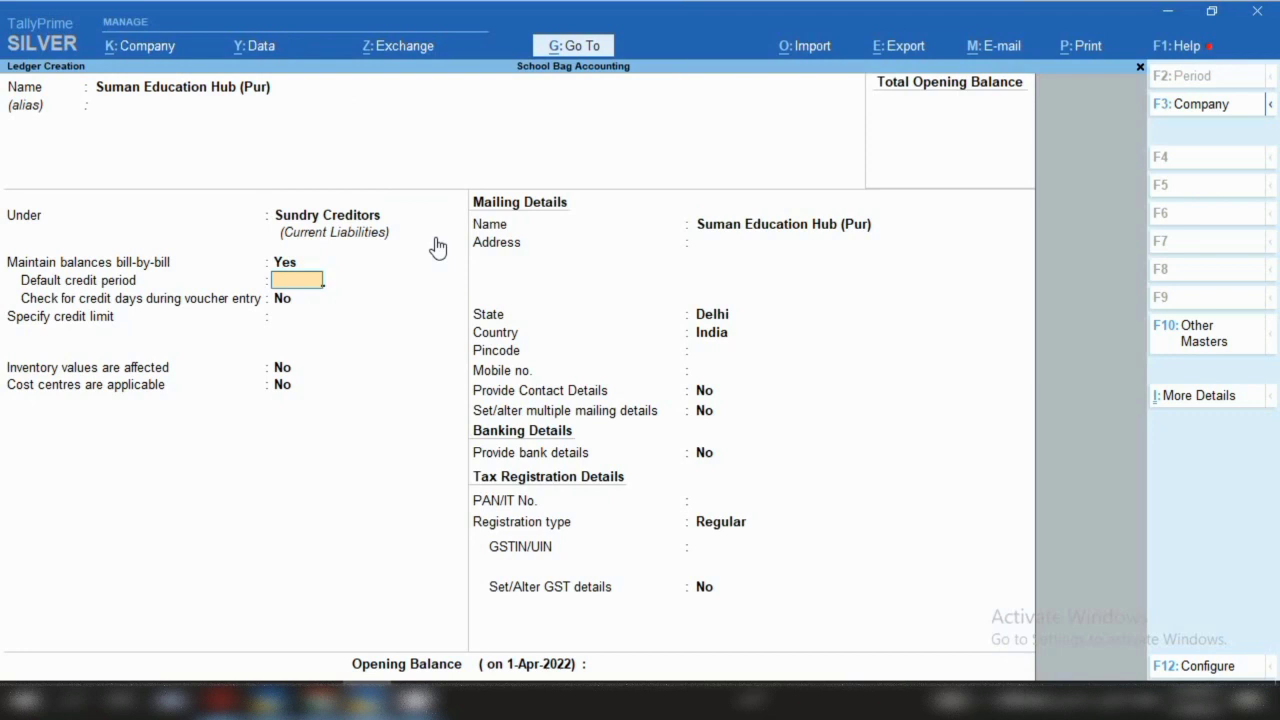
pyautogui.press('Return')
pyautogui.press('Return')
pyautogui.press('Return')
pyautogui.press('Return')
pyautogui.press('Return')
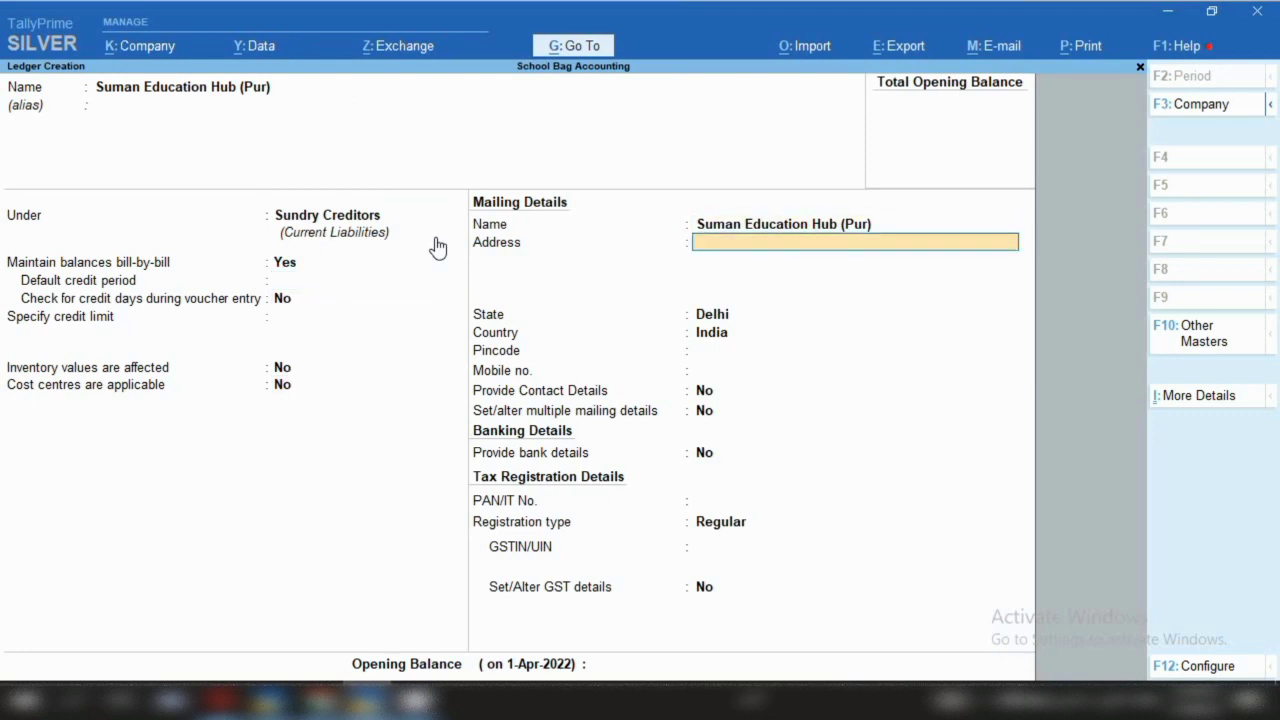
# Enter the city address line and mobile number, keep state Delhi, and skip the remaining fields
pyautogui.write('New Delhi')
pyautogui.press('Return')
pyautogui.write('Mob-1')
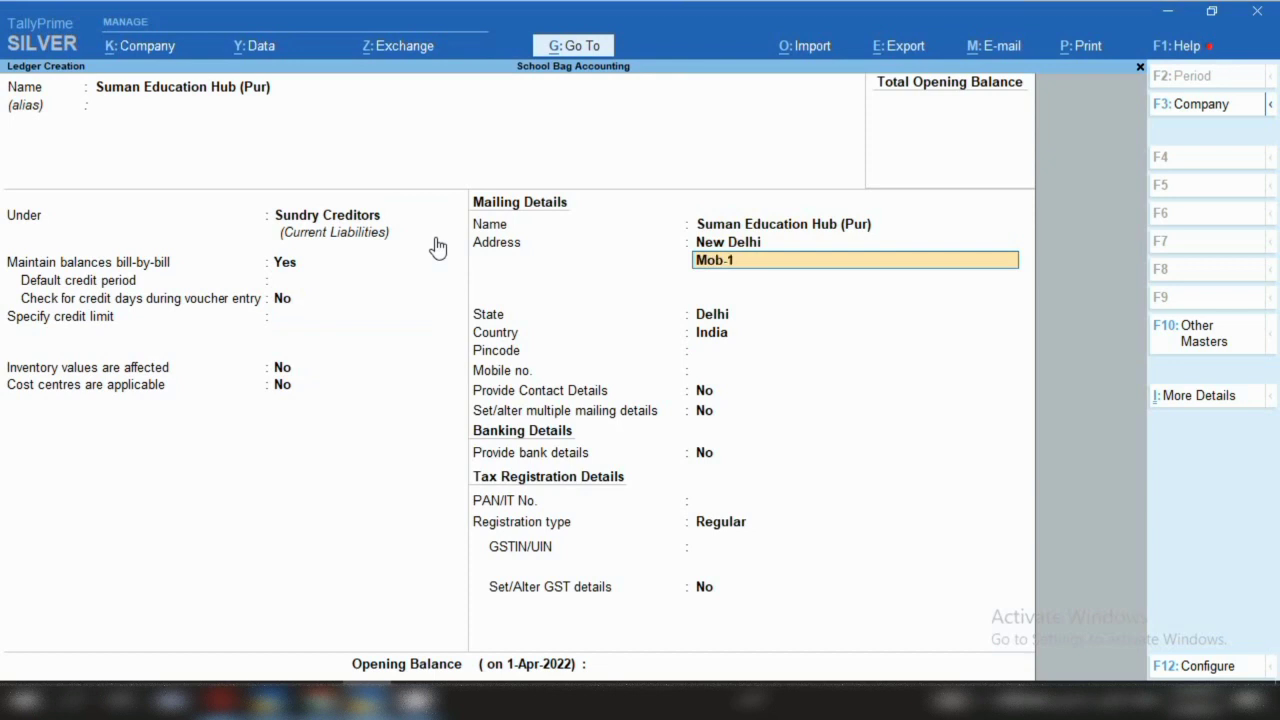
pyautogui.write('6941355')
pyautogui.press('Return')
pyautogui.press('Return')
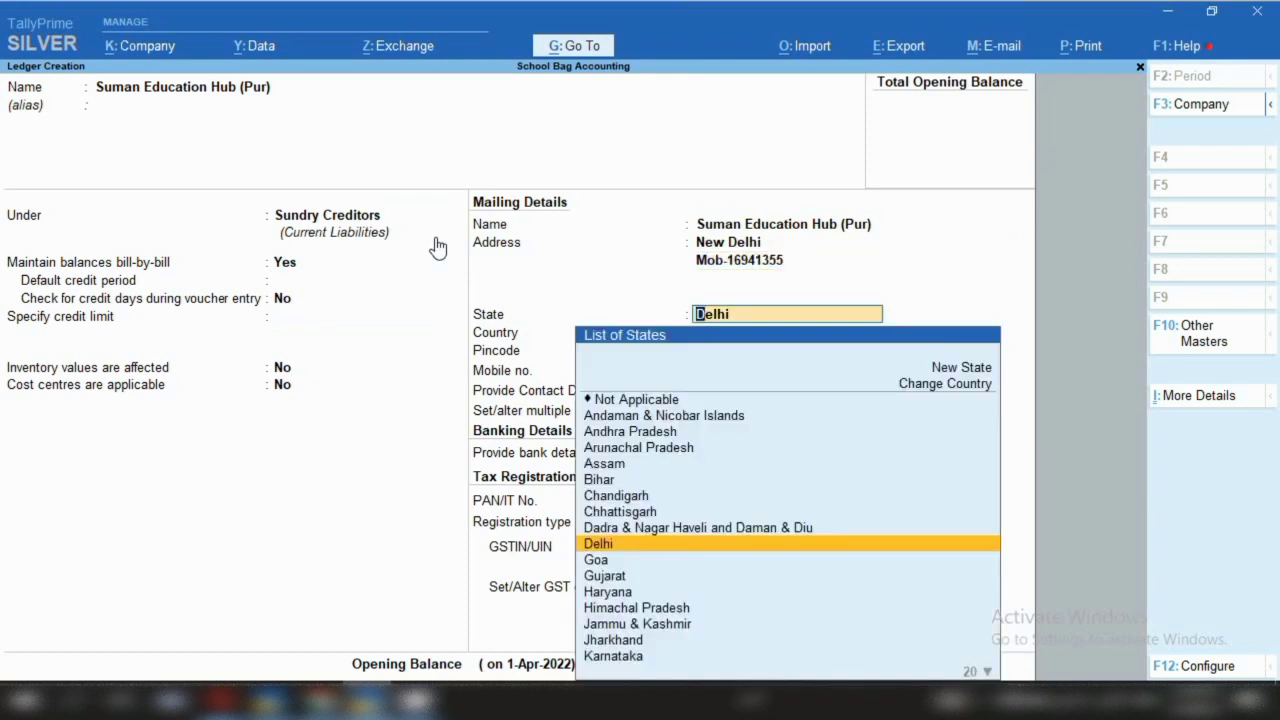
pyautogui.press('Return')
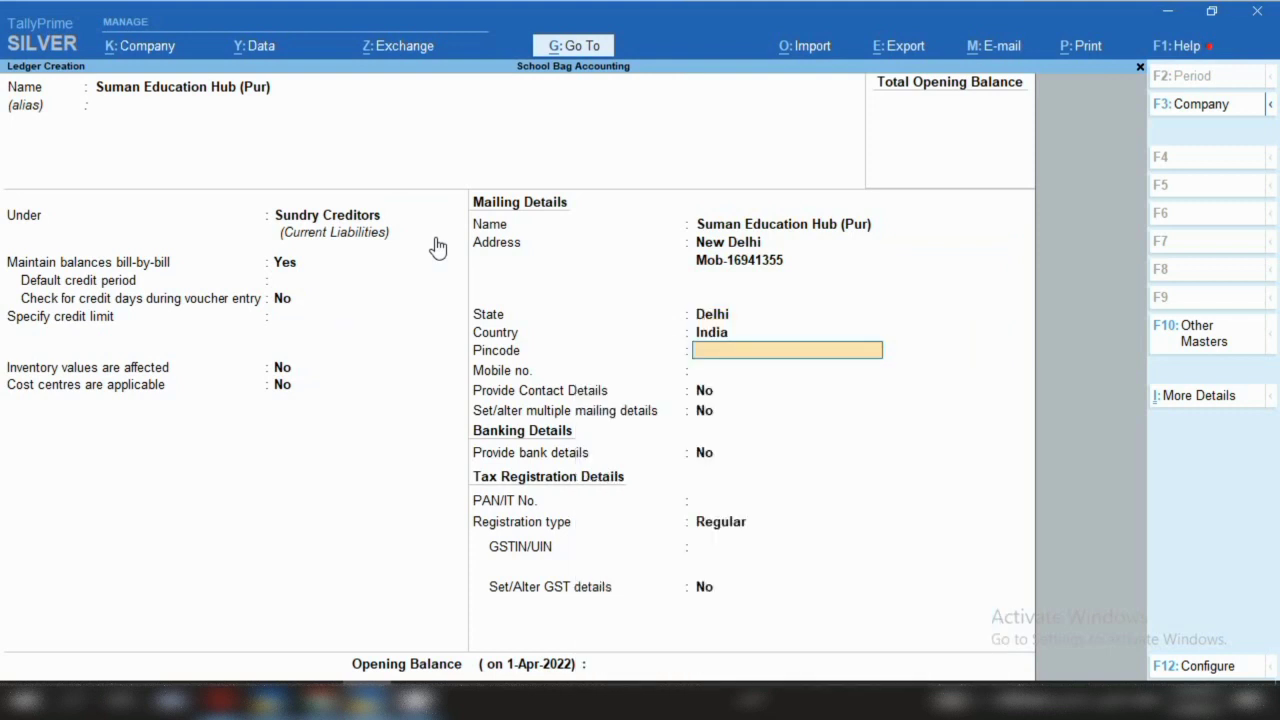
pyautogui.press('Return')
pyautogui.press('Return')
pyautogui.press('Return')
pyautogui.press('Return')
pyautogui.press('Return')
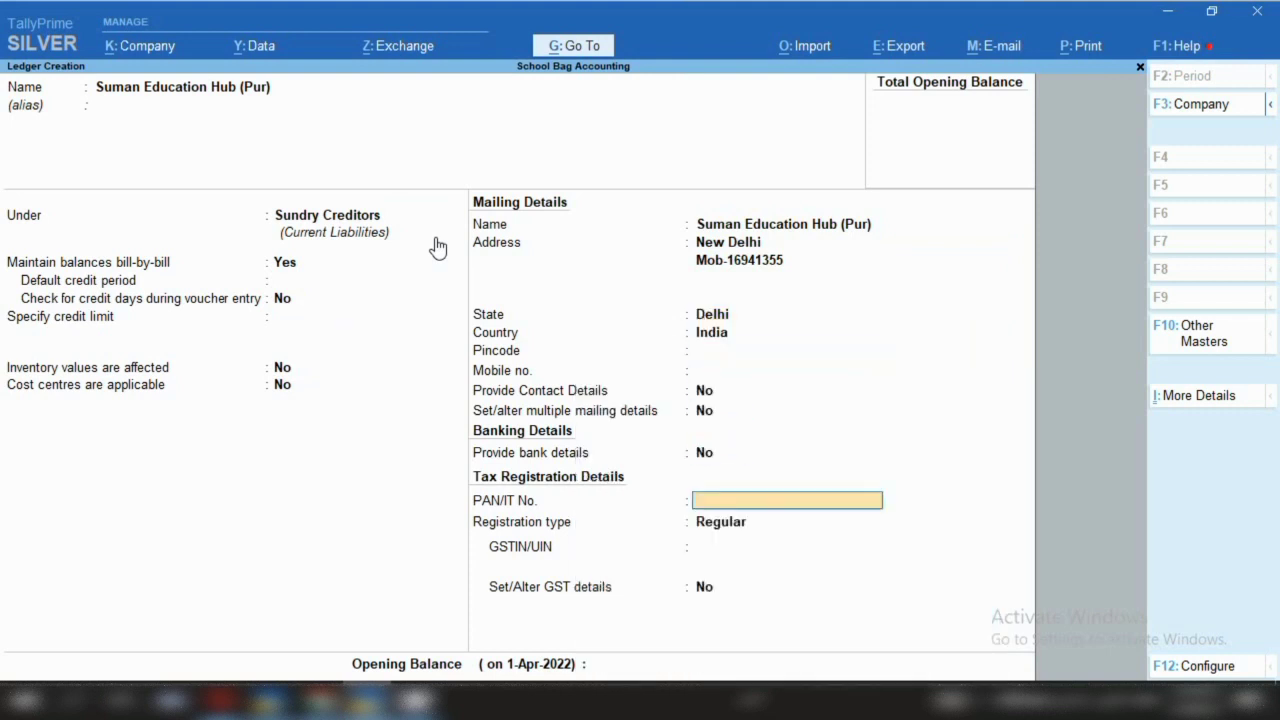
pyautogui.press('Return')
pyautogui.press('Return')
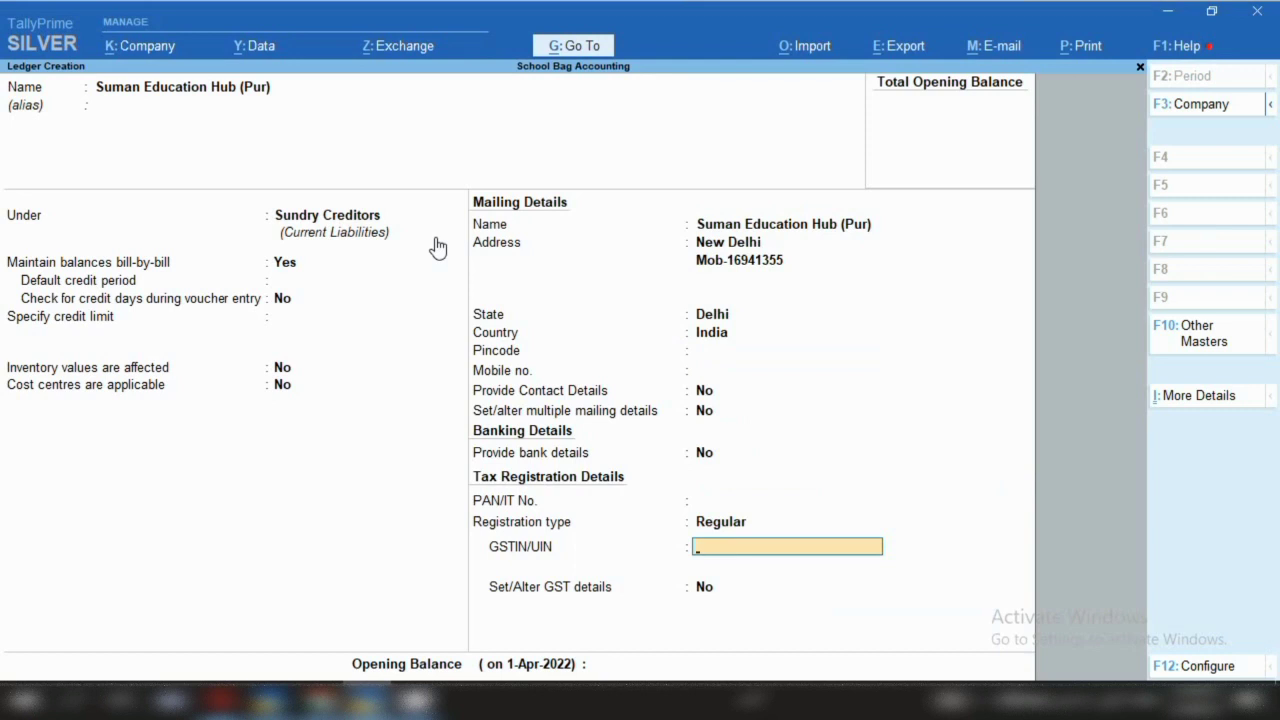
pyautogui.press('ctrl')
# Save the supplier ledger and create a 'Purchase' ledger under Purchase Accounts
pyautogui.hotkey('ctrl', 'a')
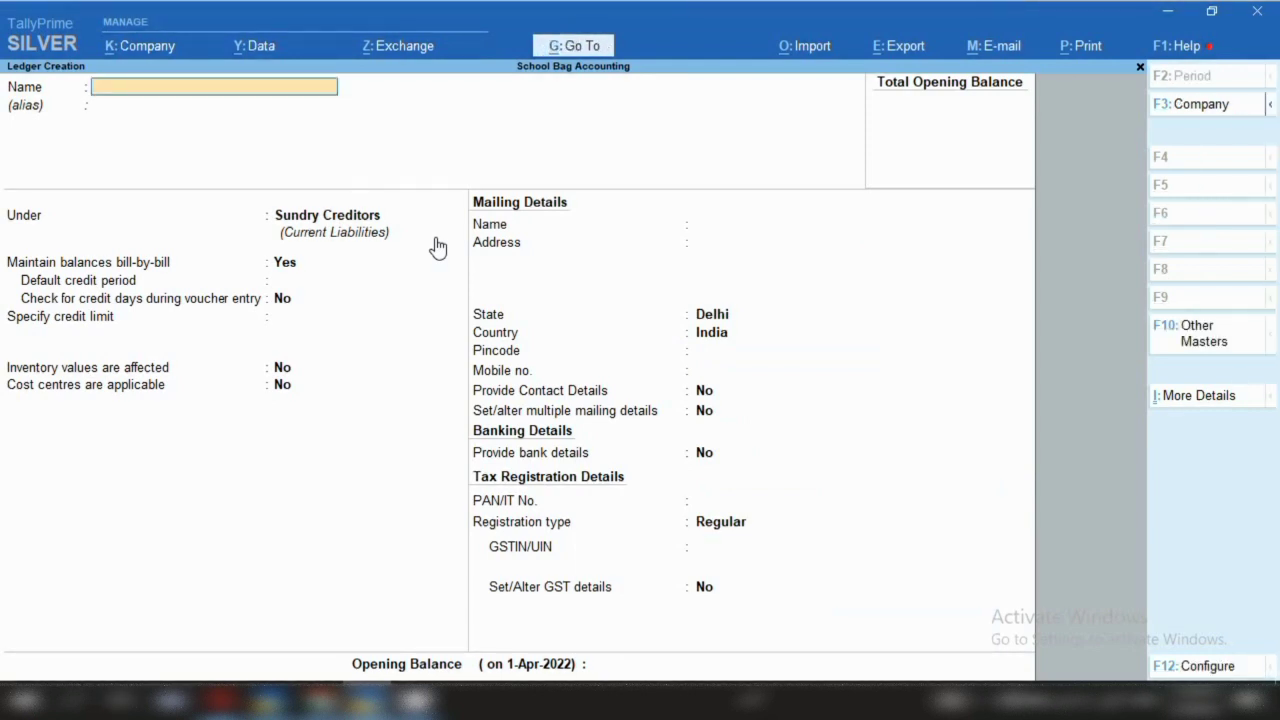
pyautogui.write('Purchase')
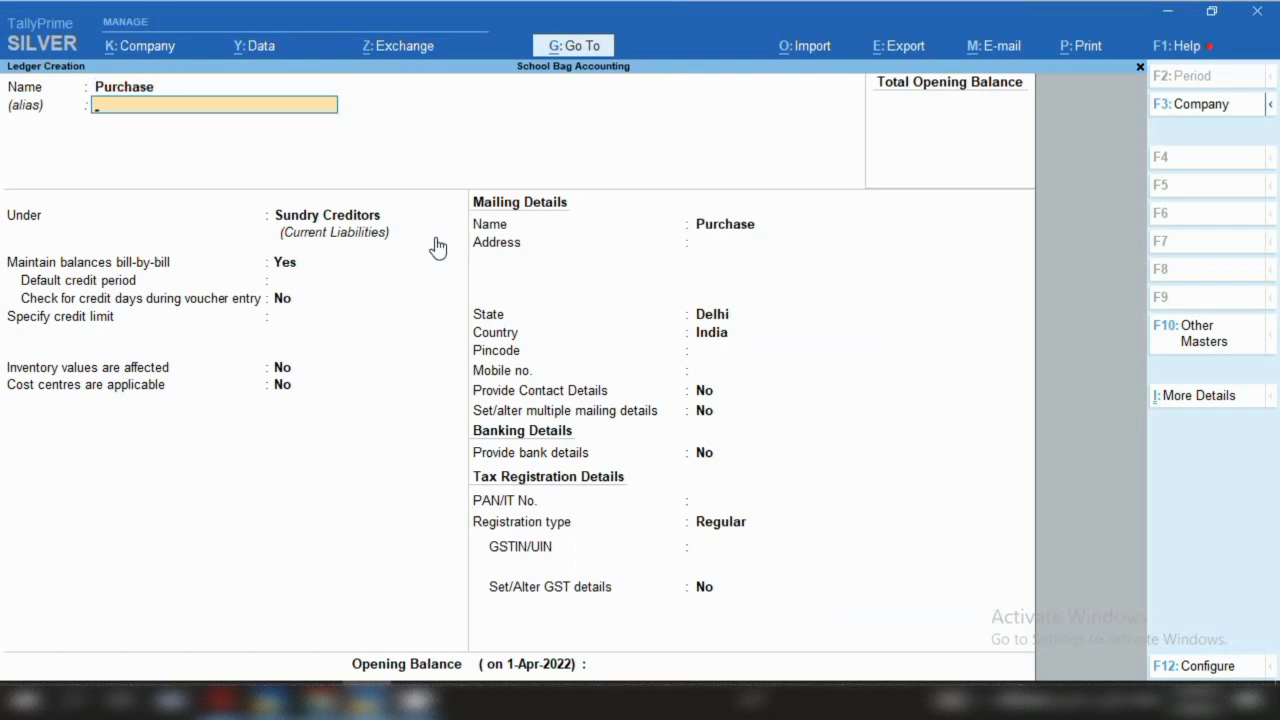
pyautogui.press('Return')
pyautogui.write('Pur')
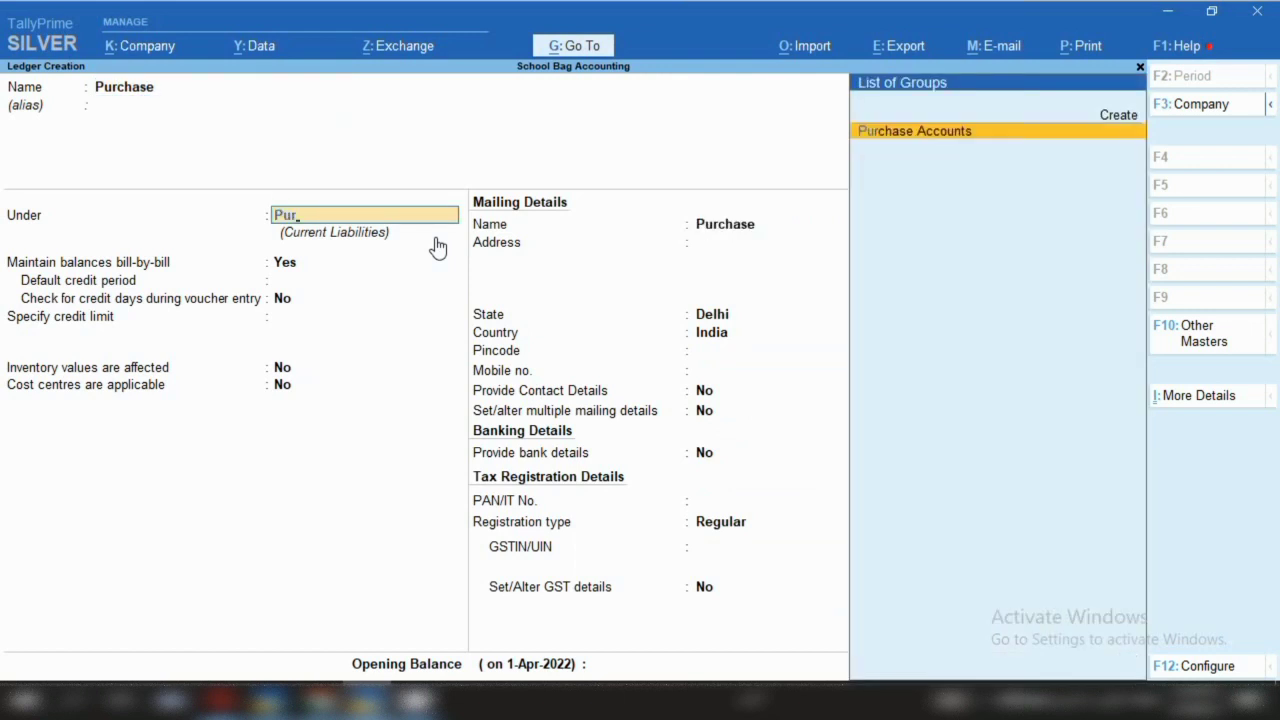
pyautogui.press('Return')
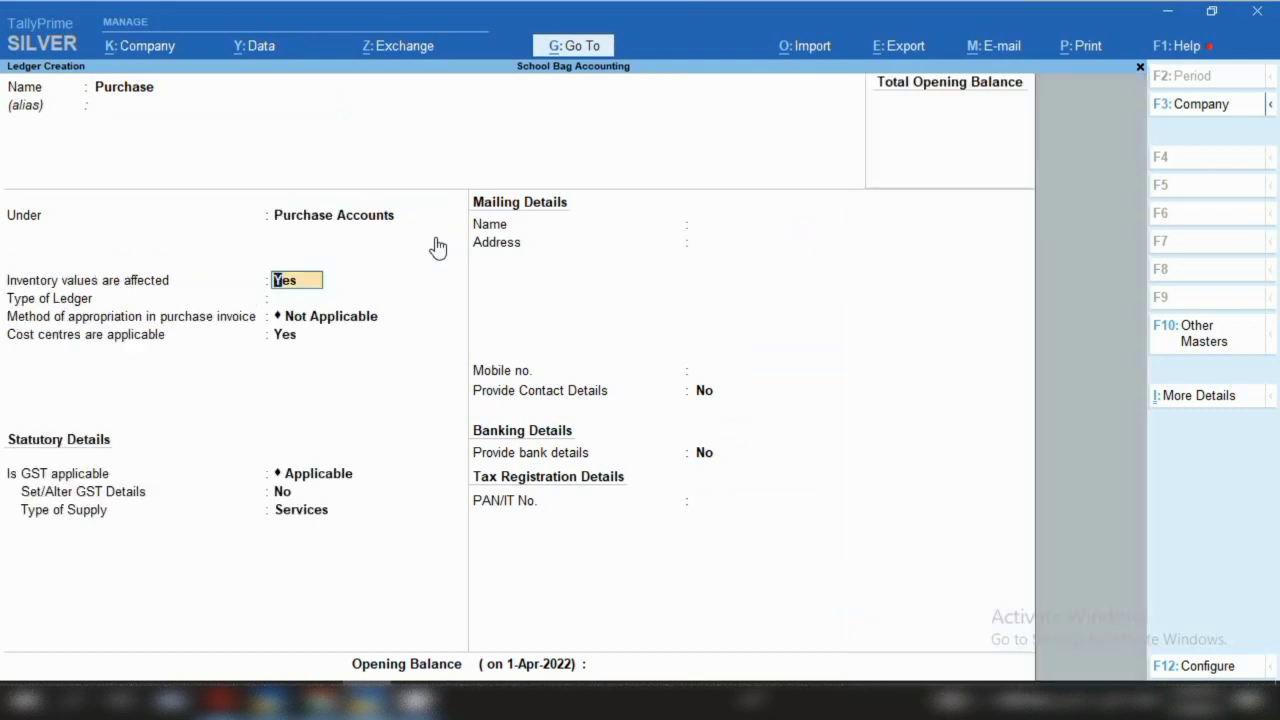
# Set cost centres to No, keep GST applicable with Goods supply, and save the Purchase ledger
pyautogui.press('Return')
pyautogui.press('Return')
pyautogui.press('Return')
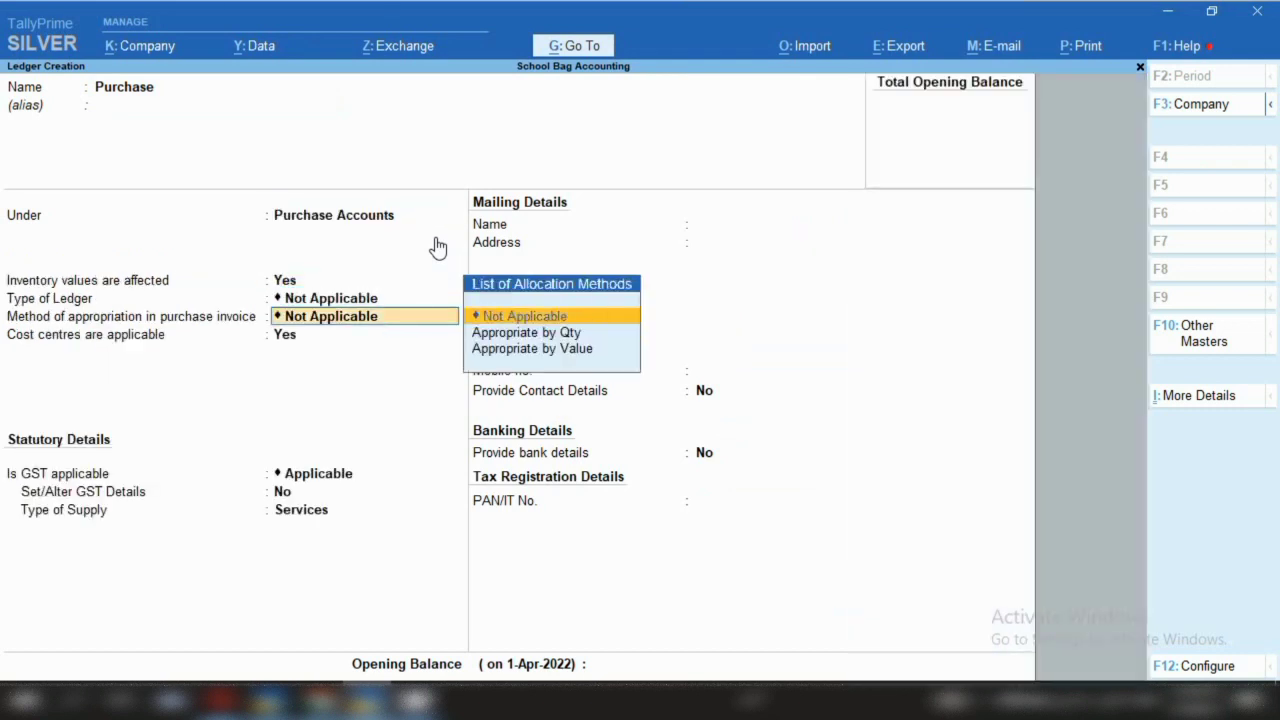
pyautogui.write('n')
pyautogui.press('Return')
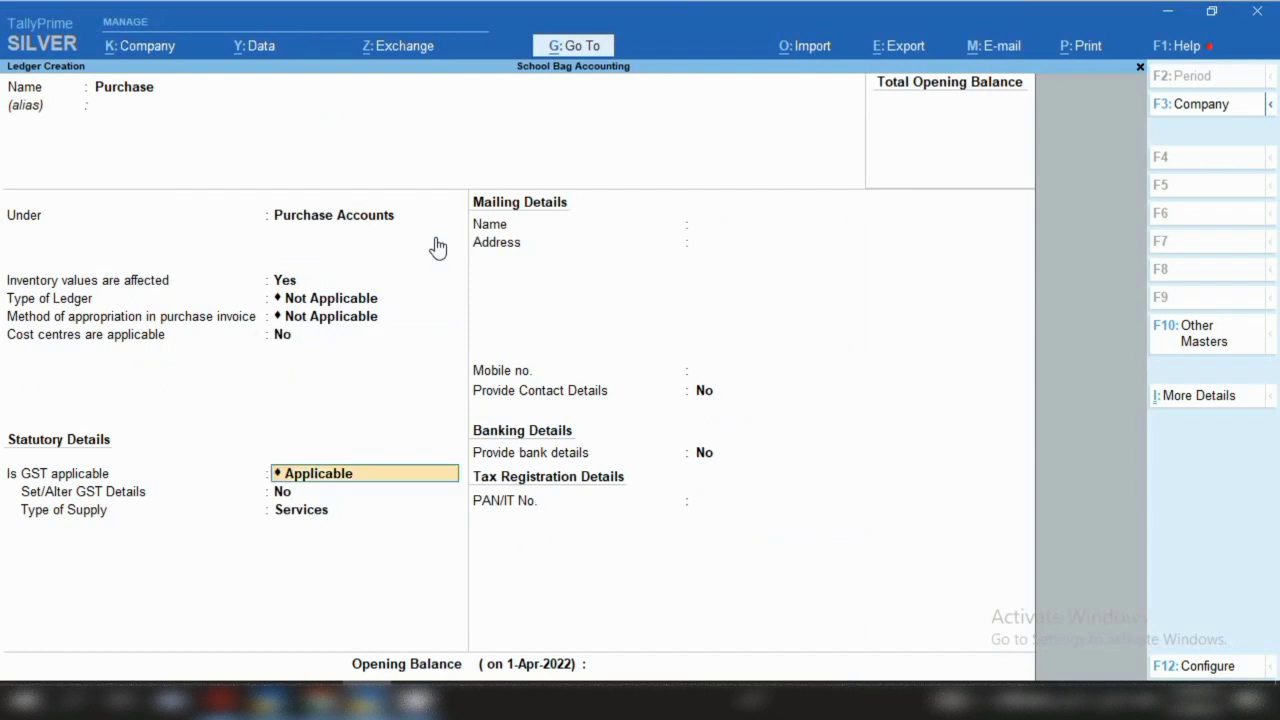
pyautogui.press('Return')
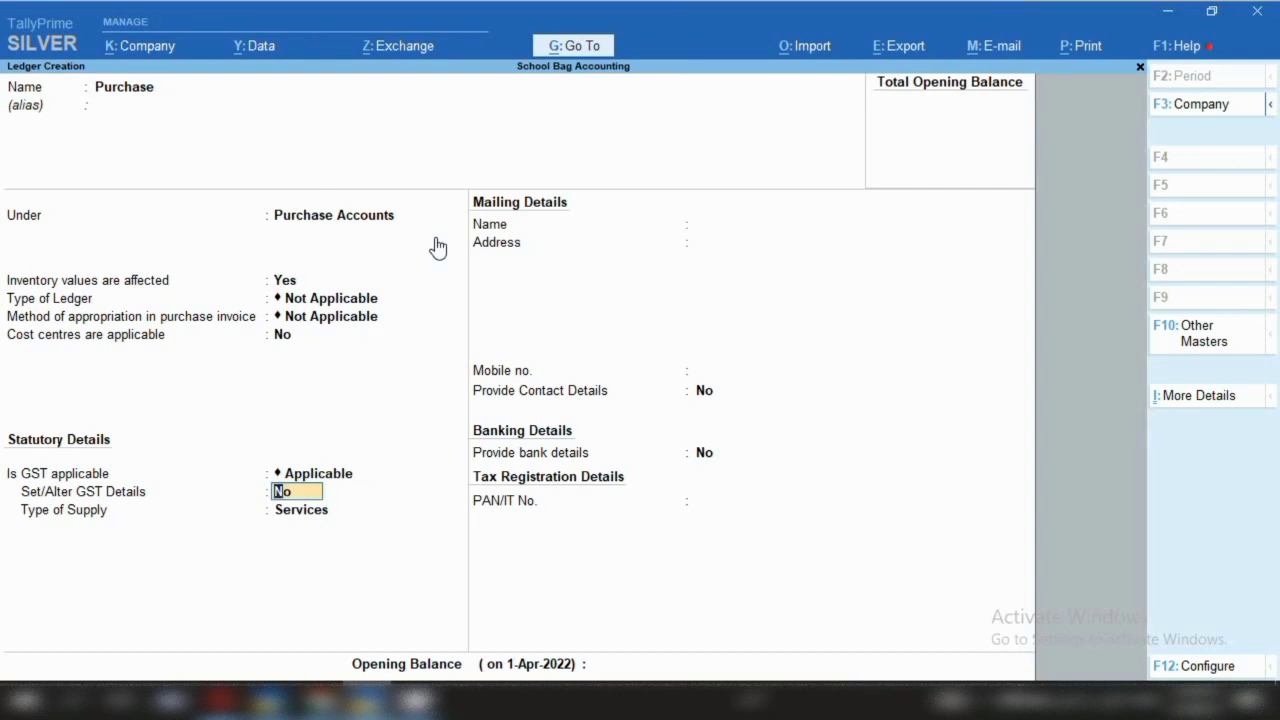
pyautogui.press('Return')
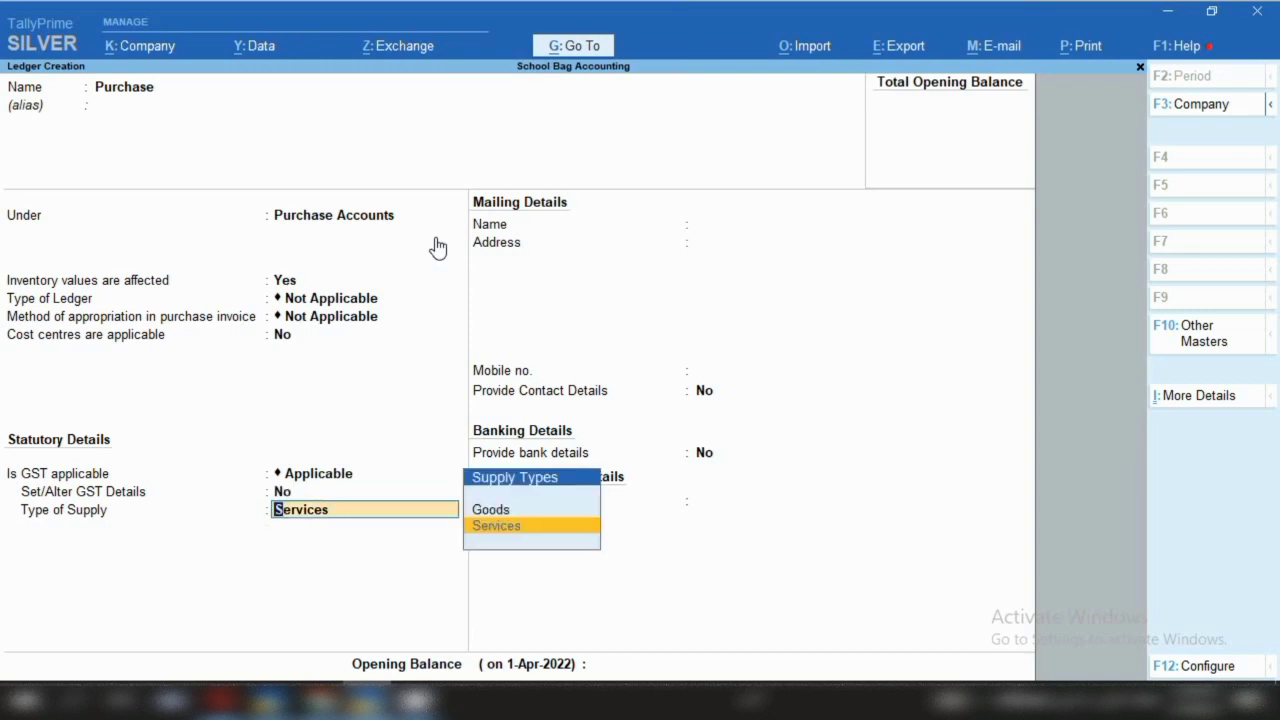
pyautogui.press('Up')
pyautogui.press('Return')
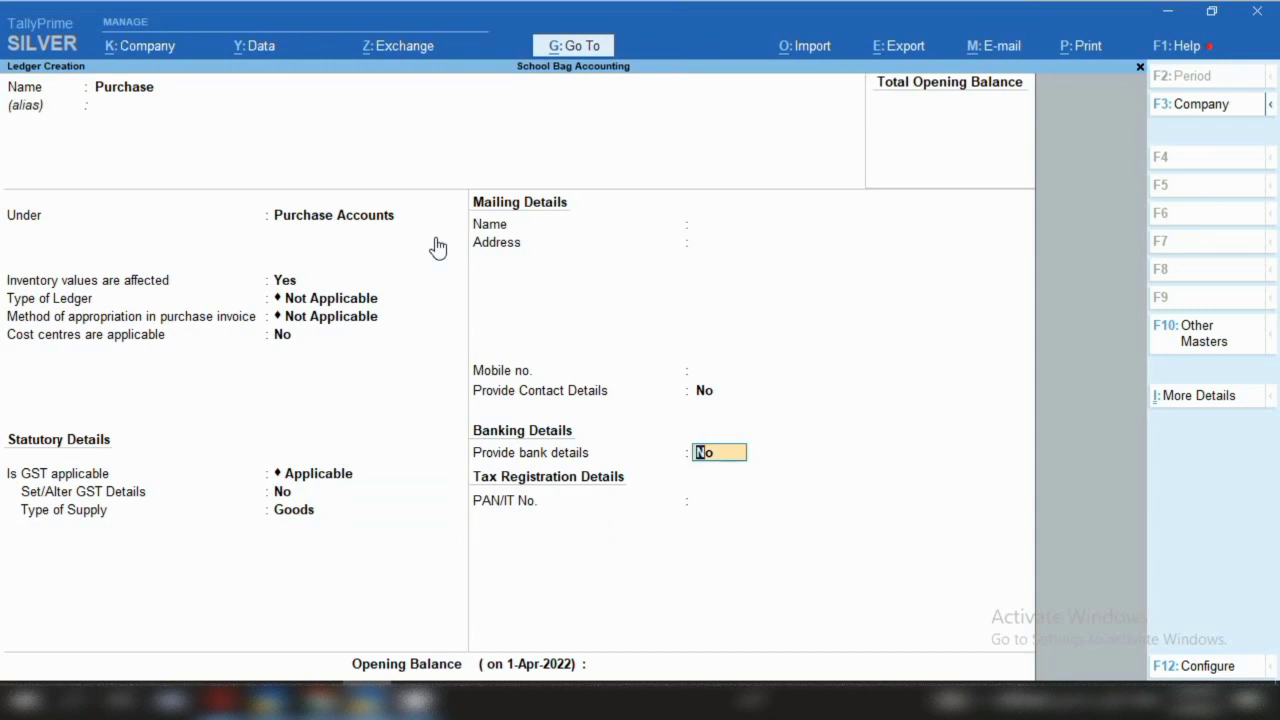
pyautogui.press('ctrl')
pyautogui.hotkey('ctrl', 'a')
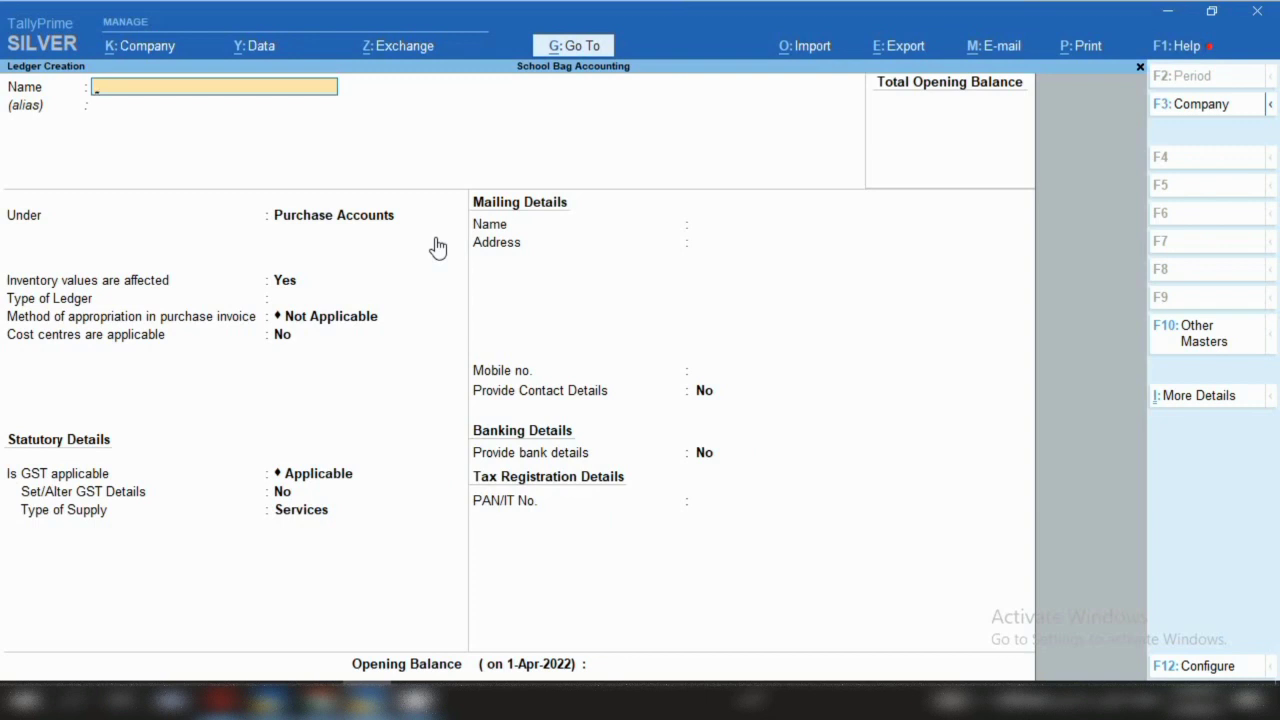
# Create the Cgst ledger under Duties & Taxes, duty type GST, tax type Central Tax
pyautogui.write('Cgst')
pyautogui.press('Return')
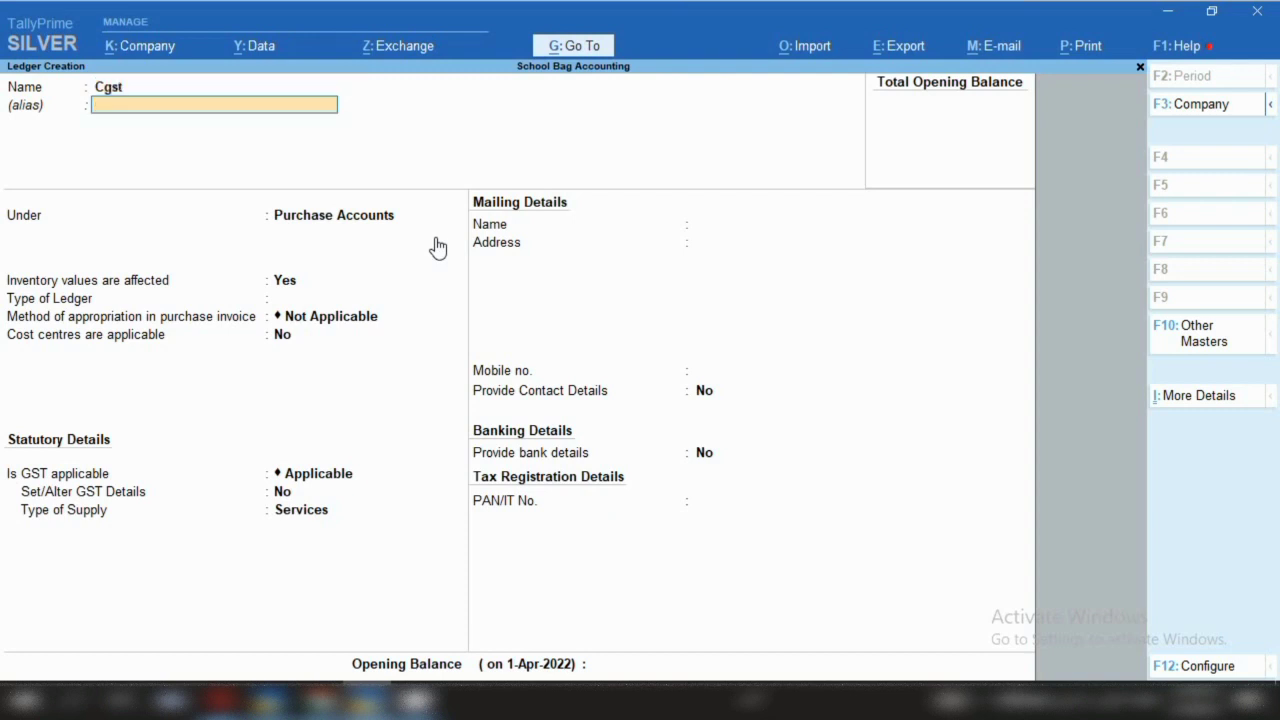
pyautogui.press('Return')
pyautogui.write('Du')
pyautogui.press('Return')
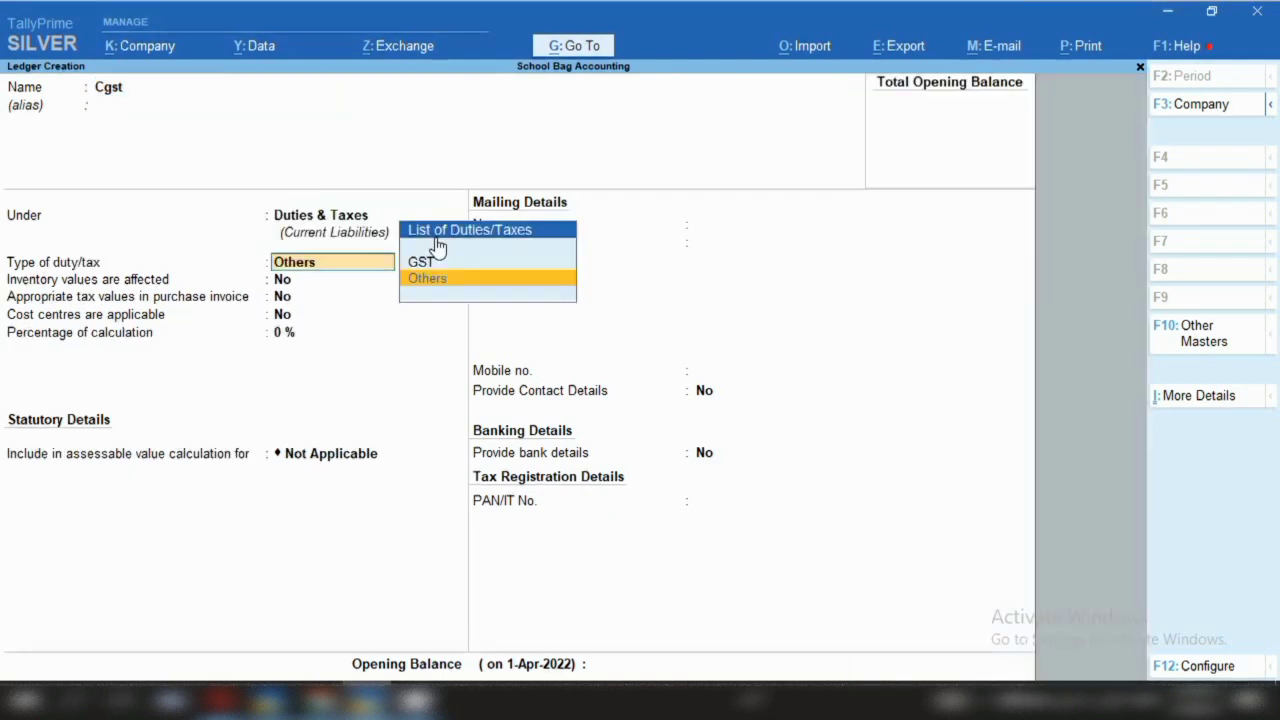
pyautogui.press('Up')
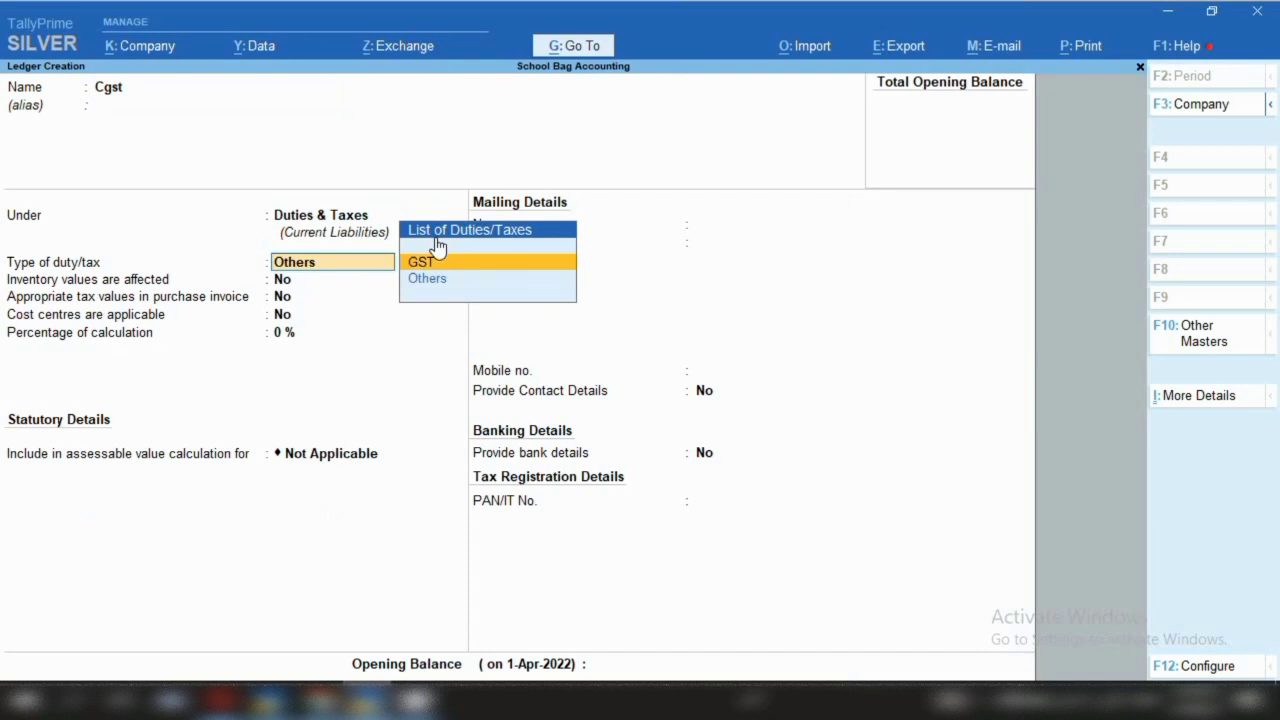
pyautogui.press('Return')
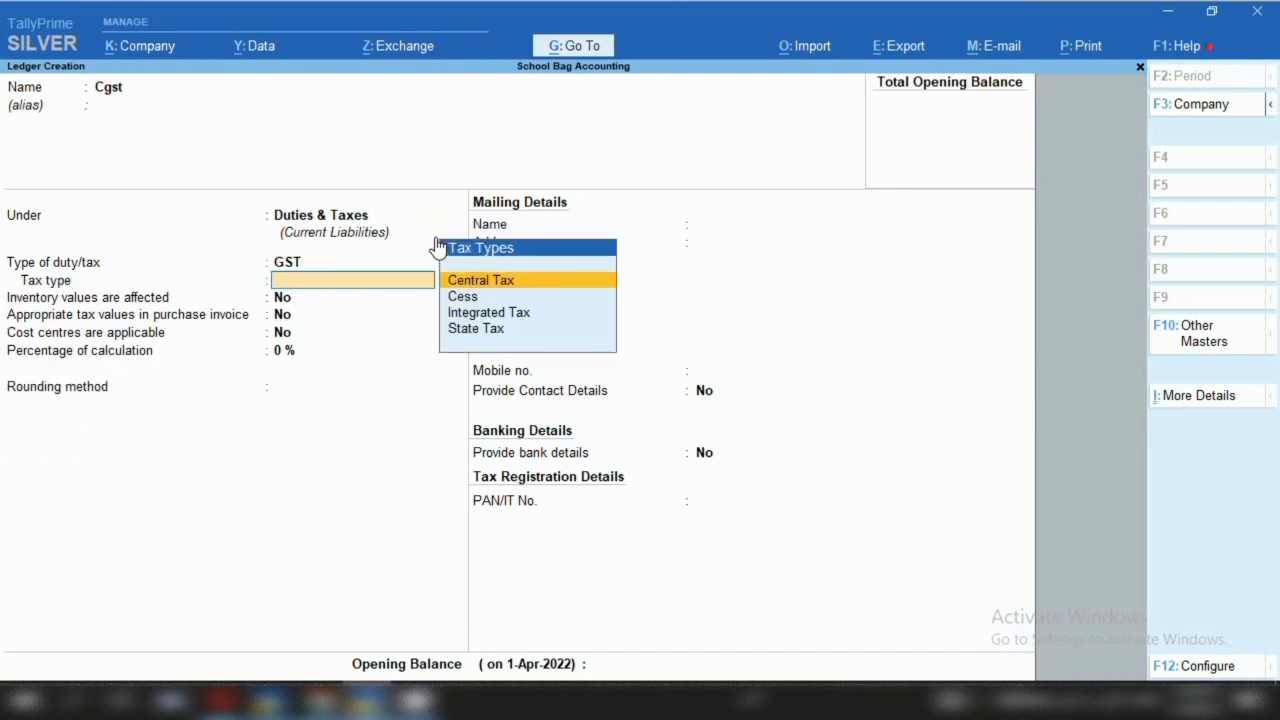
pyautogui.press('Return')
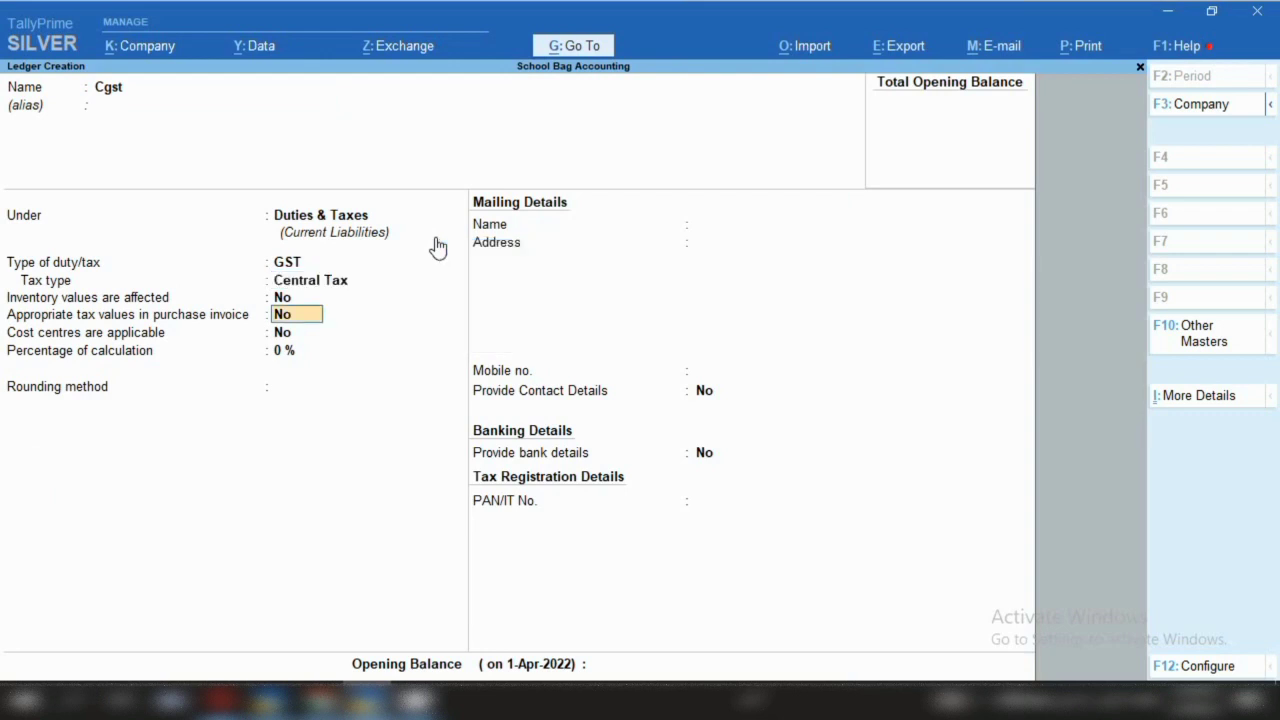
pyautogui.press('ctrl')
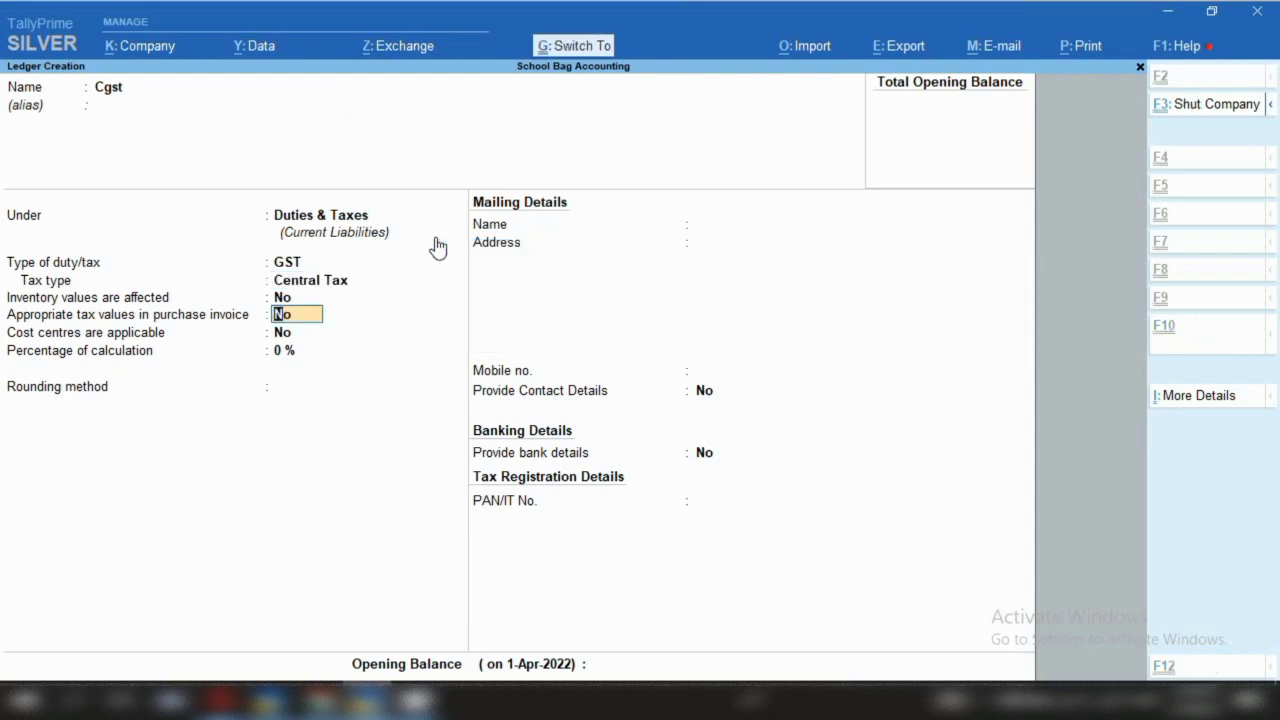
pyautogui.hotkey('ctrl', 'a')
# Create the Sgst ledger under Duties & Taxes, duty type GST, tax type State Tax
pyautogui.write('Sgst')
pyautogui.press('Return')
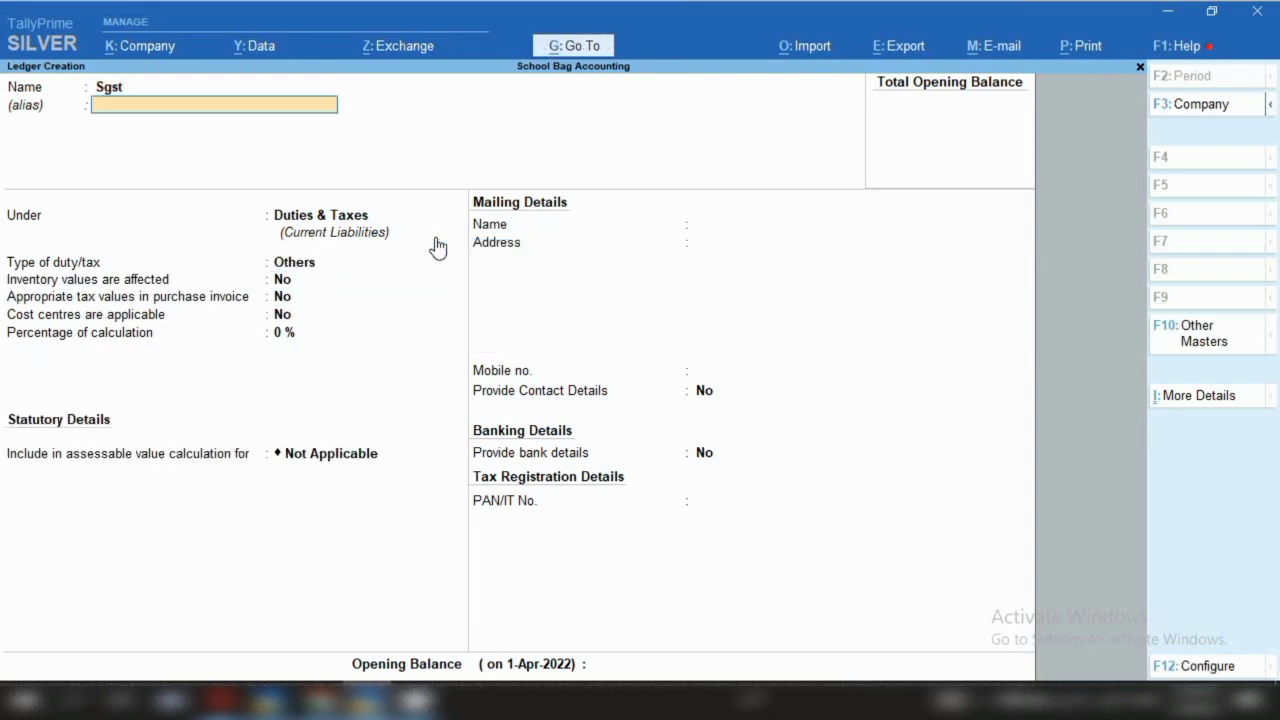
pyautogui.press('Return')
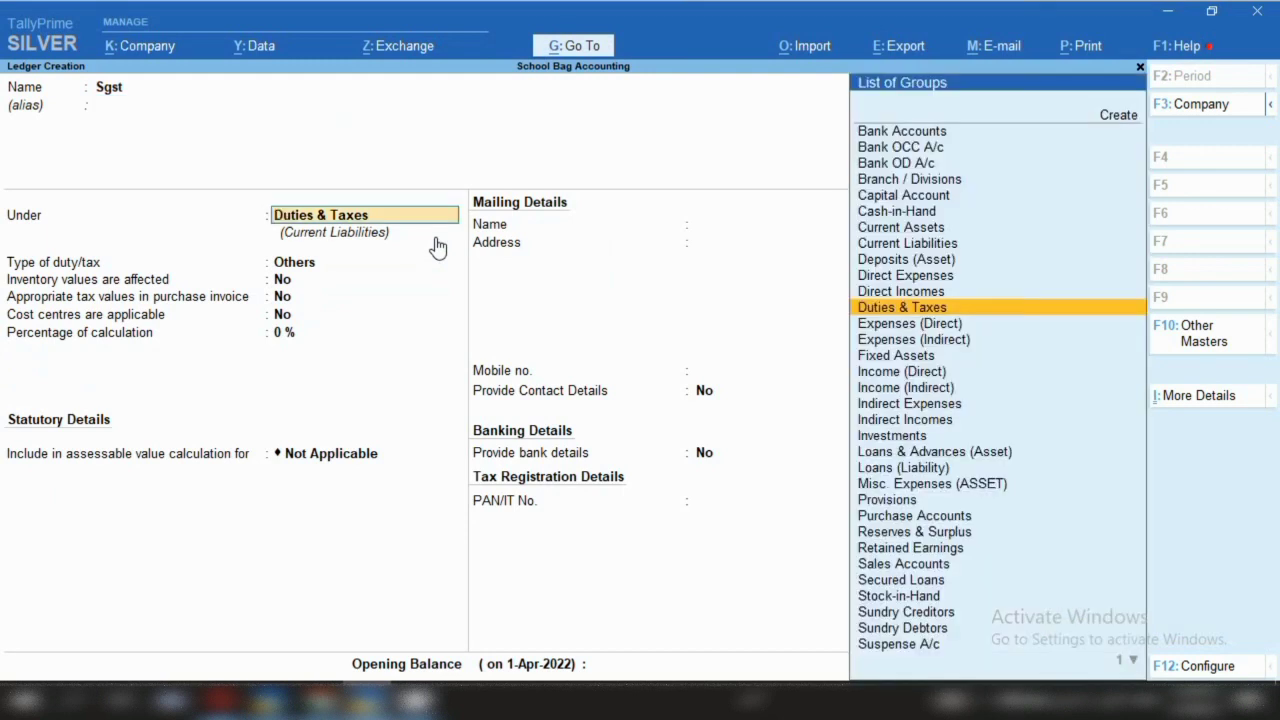
pyautogui.press('Return')
pyautogui.press('Up')
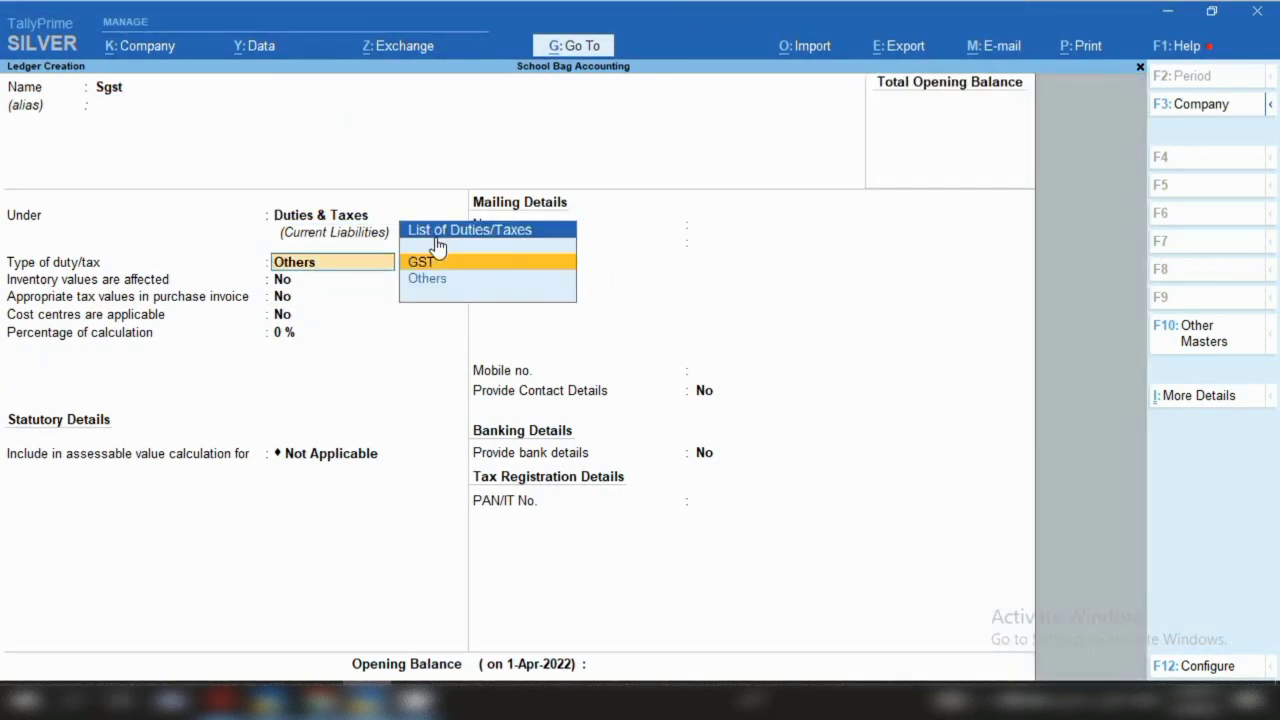
pyautogui.press('Return')
pyautogui.press('Down')
pyautogui.press('Down')
pyautogui.press('Down')
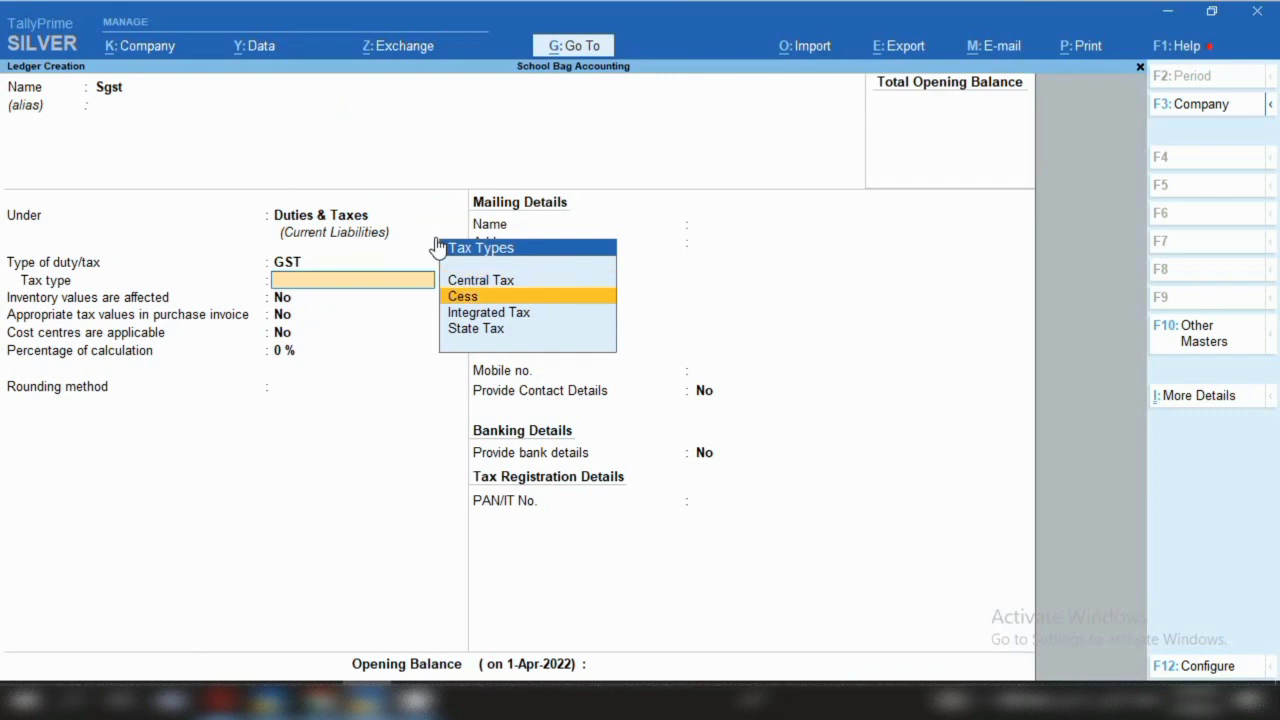
pyautogui.press('Return')
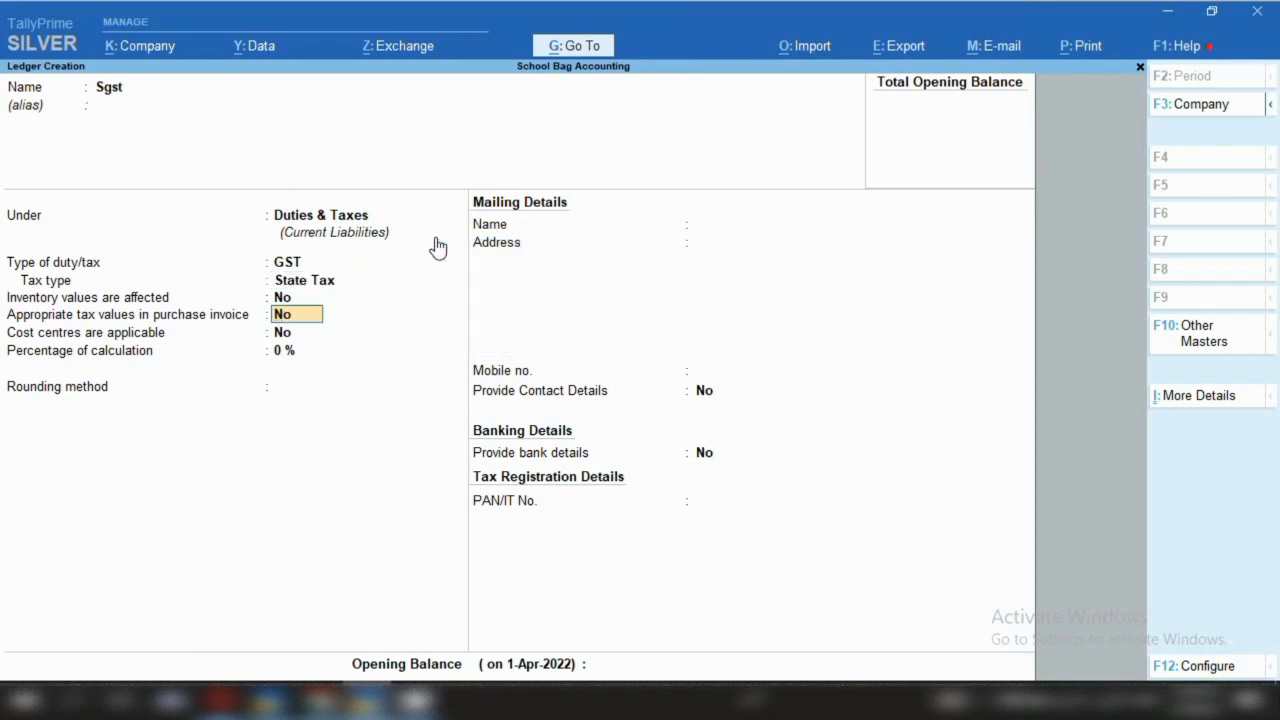
pyautogui.press('ctrl')
pyautogui.hotkey('ctrl', 'a')
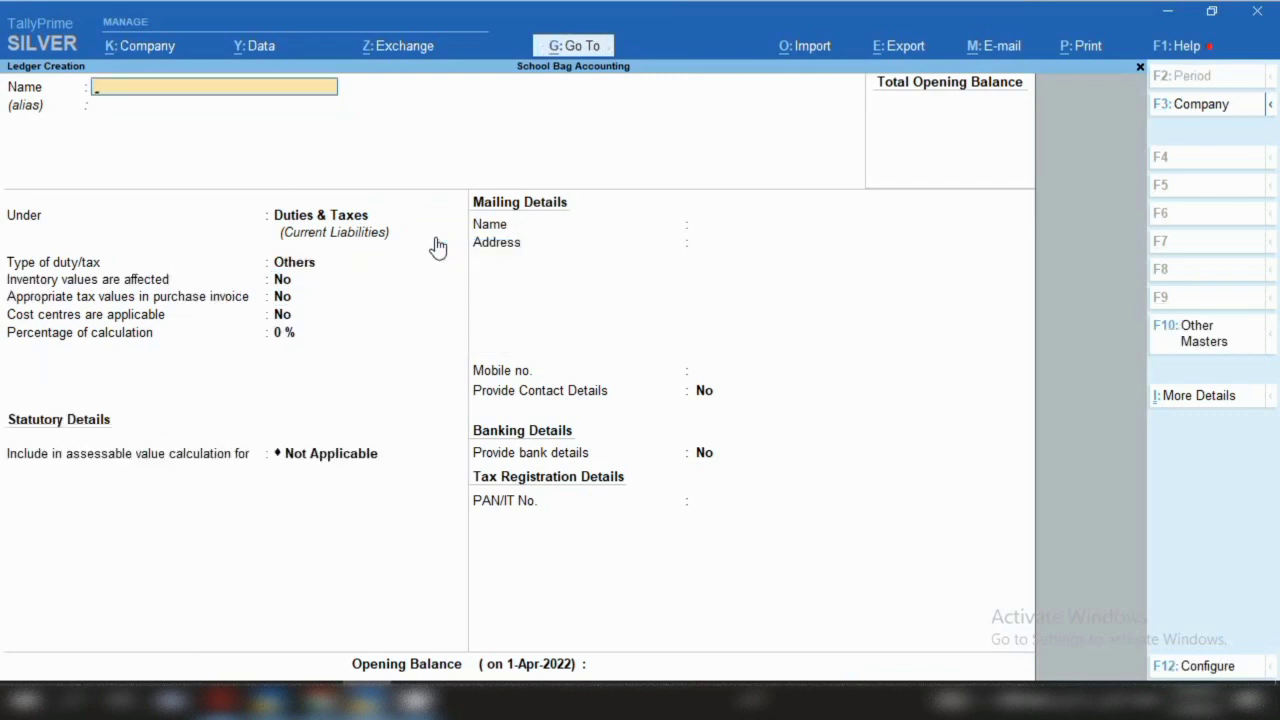
# Create the Igst ledger under Duties & Taxes, duty type GST, tax type Integrated Tax
pyautogui.write('Igst')
pyautogui.press('Return')
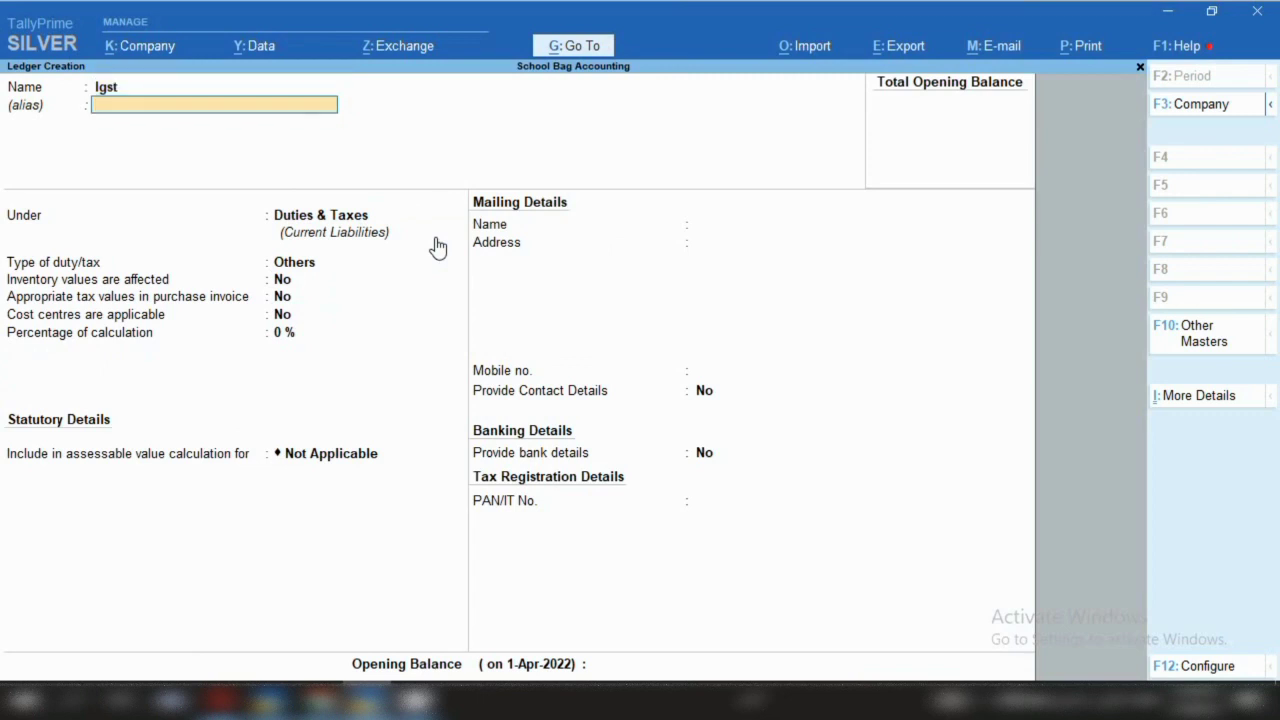
pyautogui.press('Return')
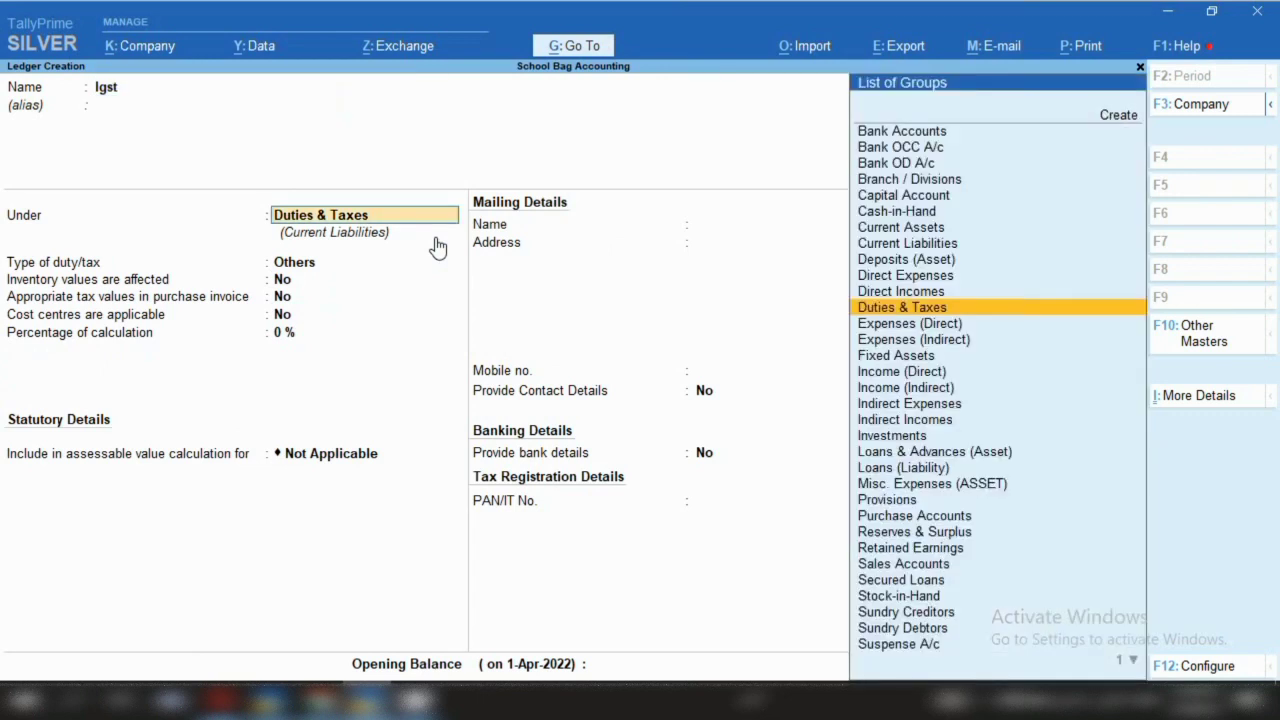
pyautogui.press('Return')
pyautogui.press('Up')
pyautogui.press('Return')
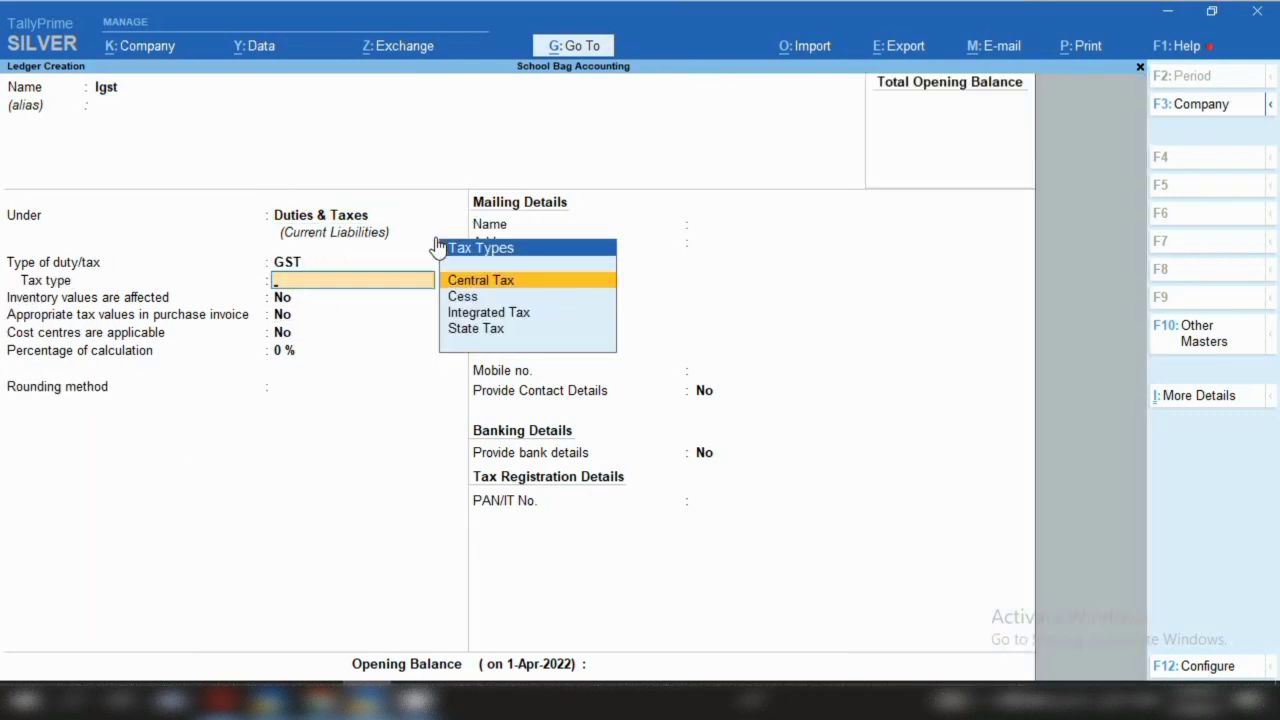
pyautogui.press('Down')
pyautogui.press('Down')
pyautogui.press('Return')
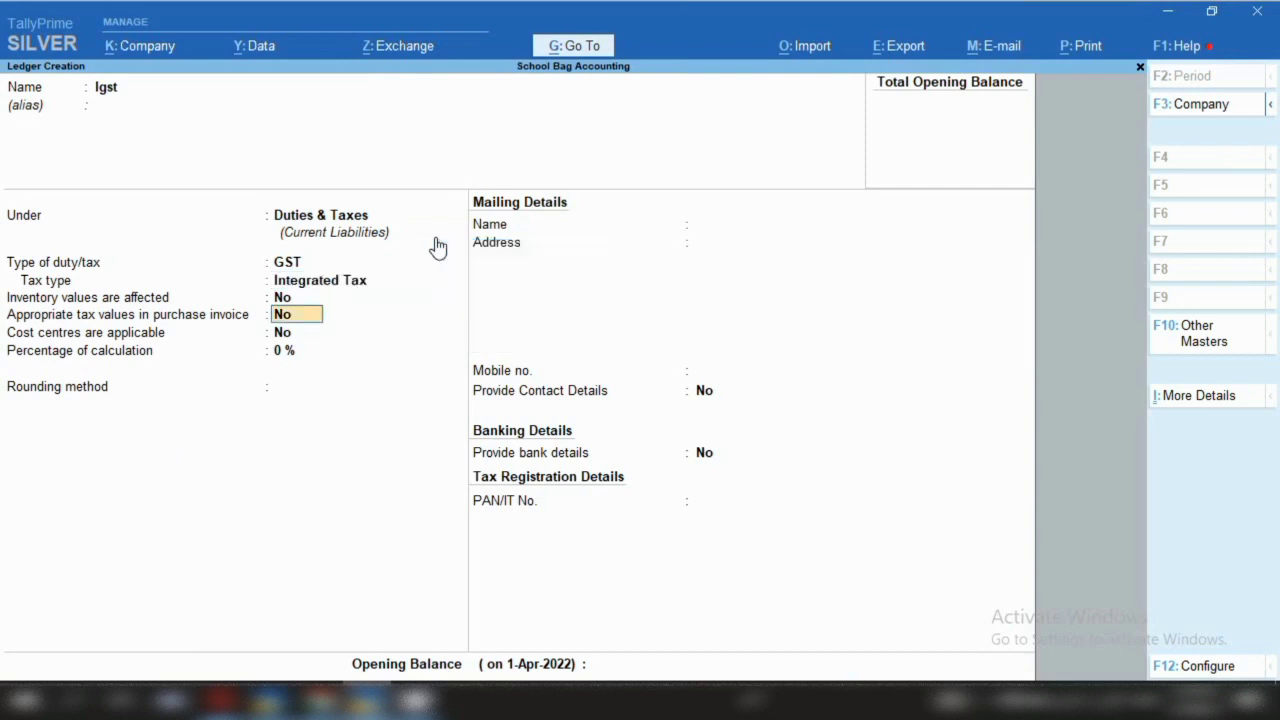
pyautogui.hotkey('ctrl', 'a')
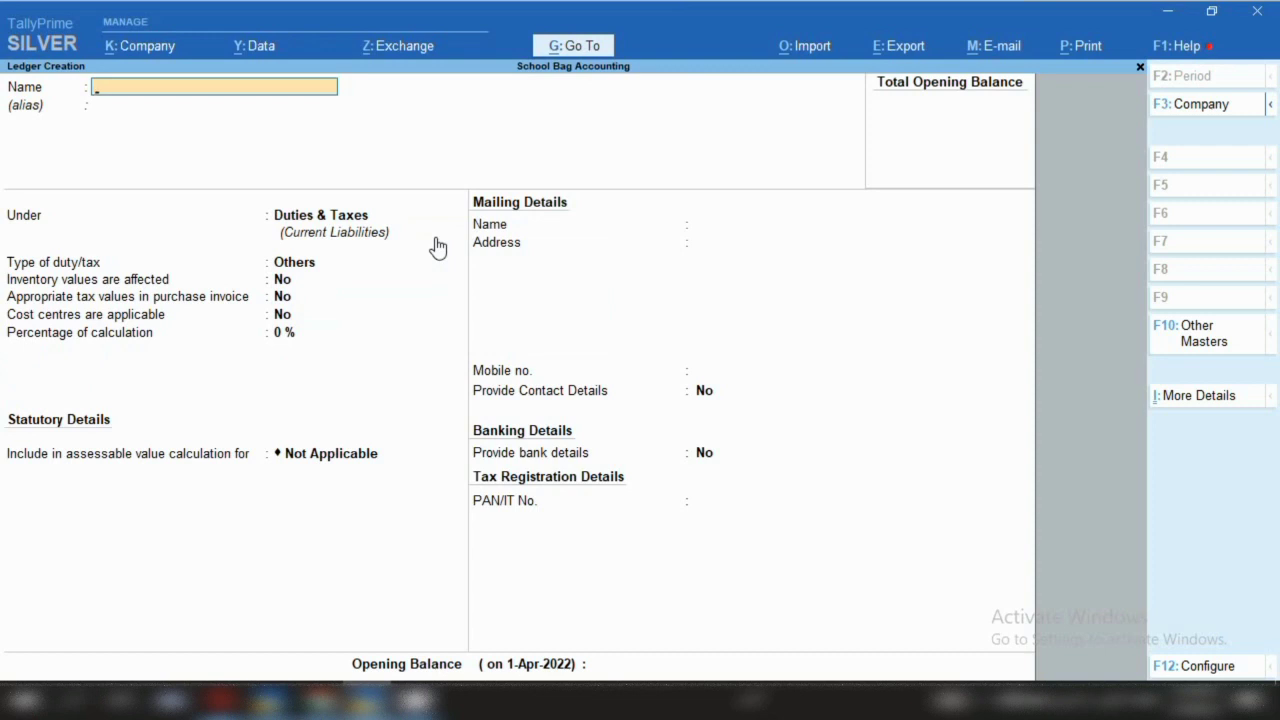
# Create the 'Suman Education Hub' ledger under Sundry Debtors, keeping the default mailing name
pyautogui.write('Suman Education Hub')
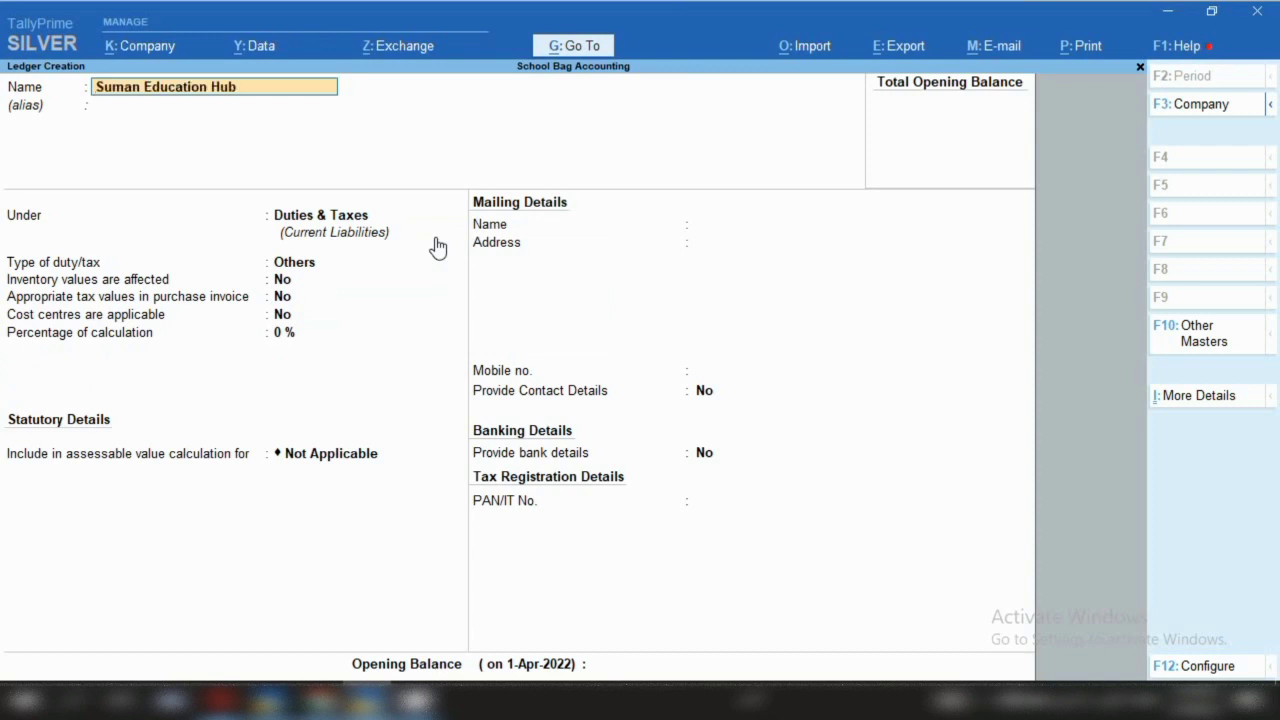
pyautogui.press('Return')
pyautogui.press('Return')
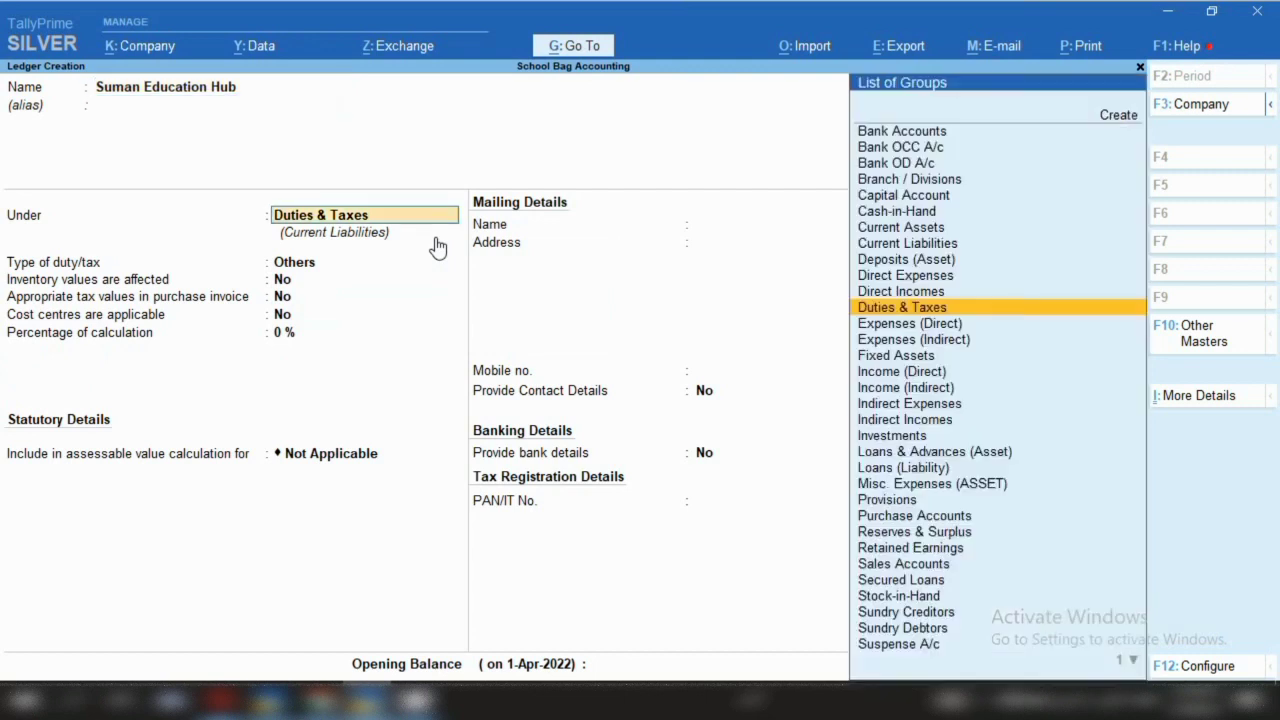
pyautogui.write('Sun')
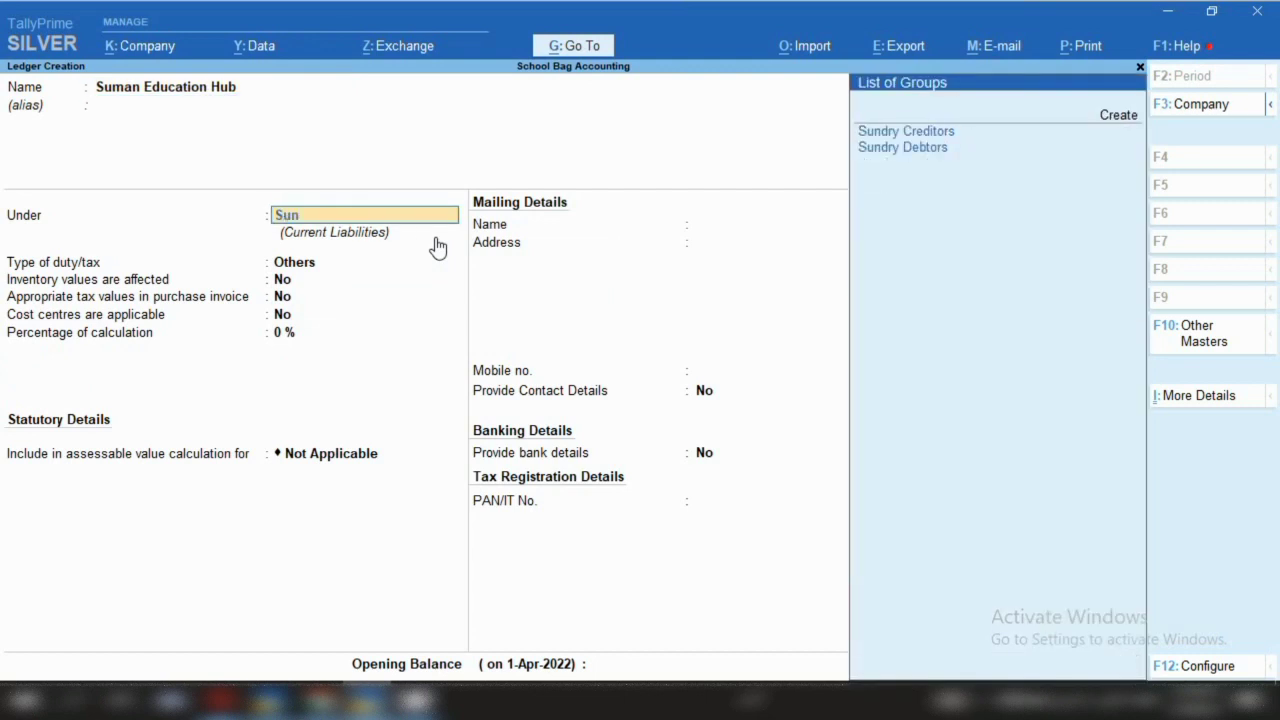
pyautogui.press('Down')
pyautogui.press('Return')
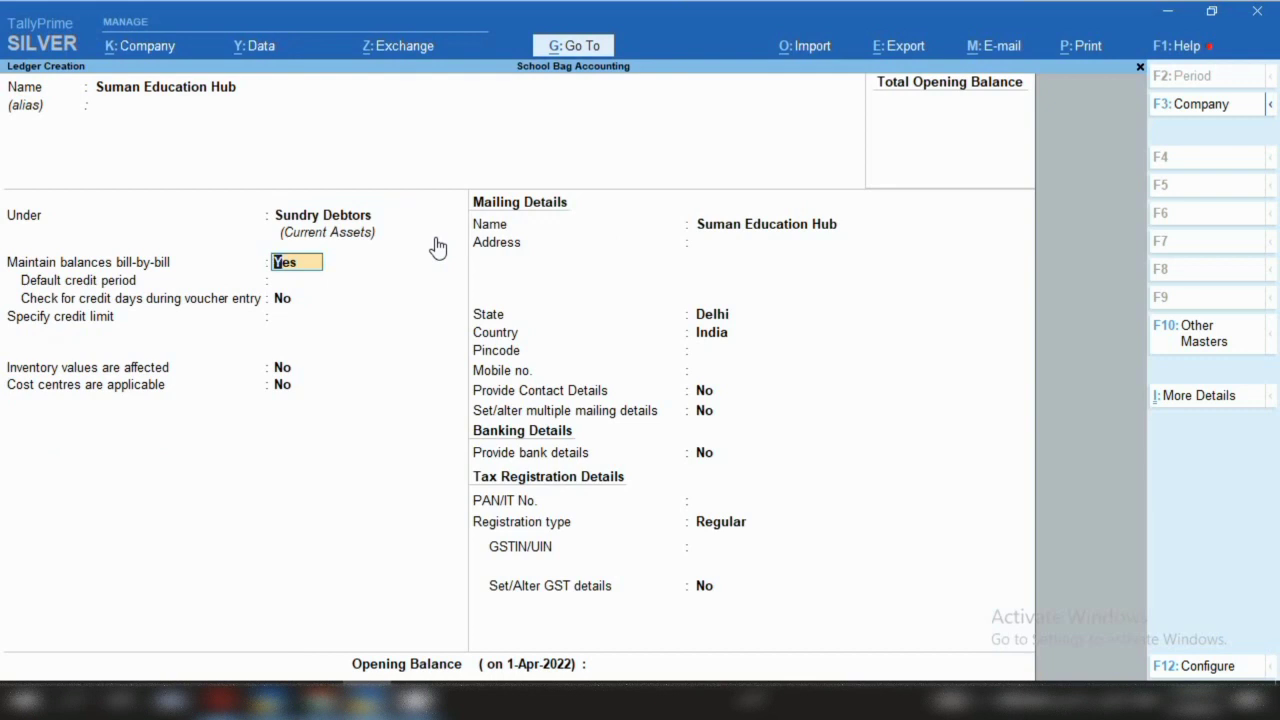
pyautogui.press('Return')
pyautogui.press('Return')
pyautogui.press('Return')
pyautogui.press('Return')
pyautogui.press('Return')
pyautogui.press('Return')
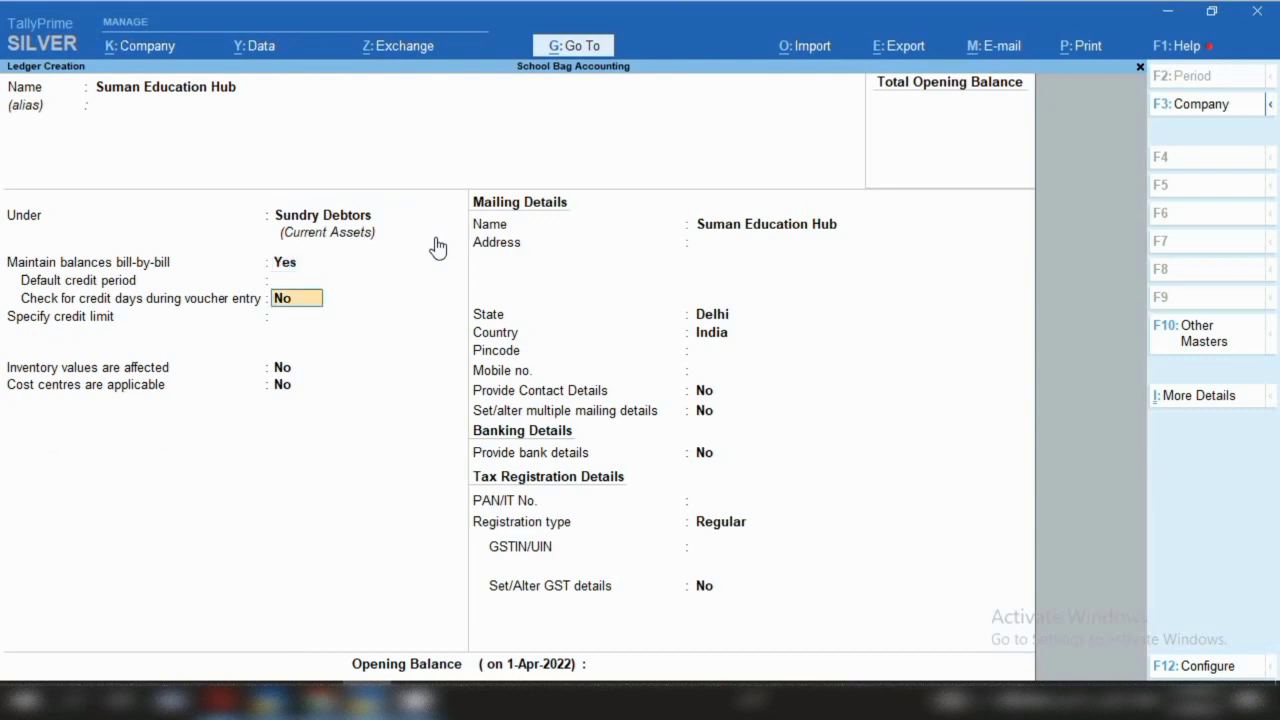
pyautogui.press('Return')
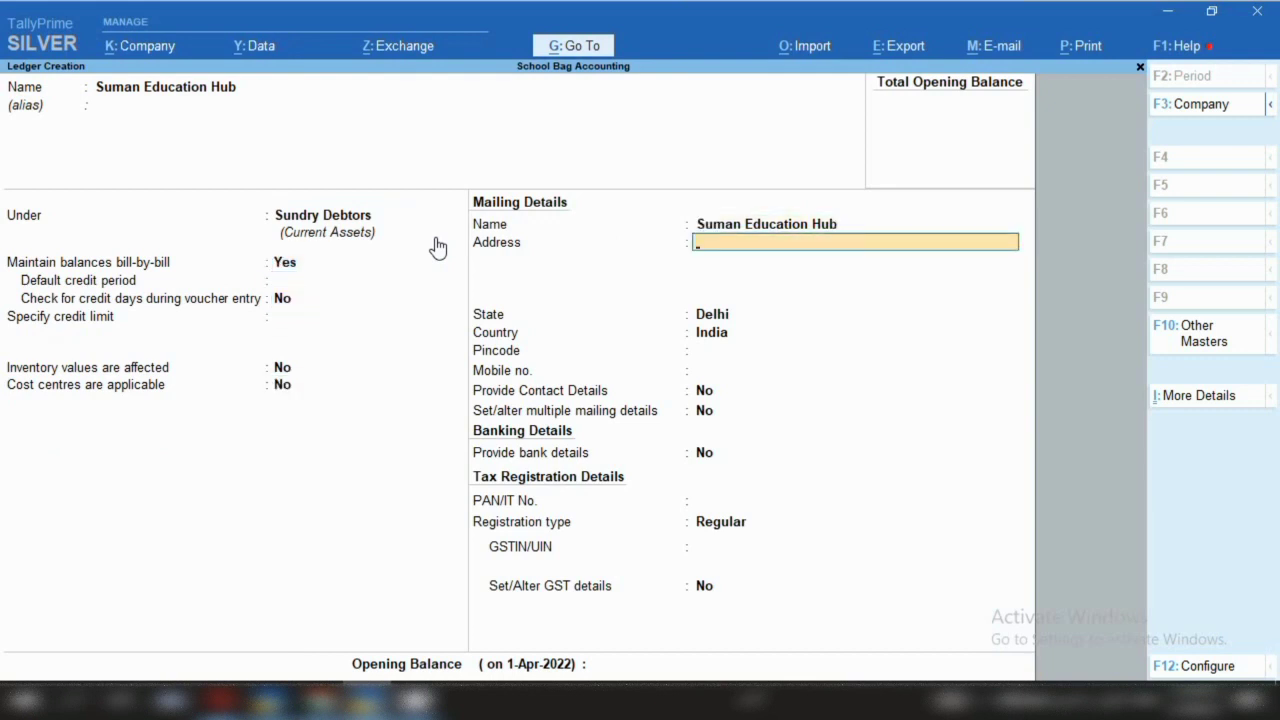
# Enter the address lines and mobile number, set state to Maharashtra, and save the customer ledger
pyautogui.write('Maharasta')
pyautogui.press('Return')
pyautogui.write('Ind')
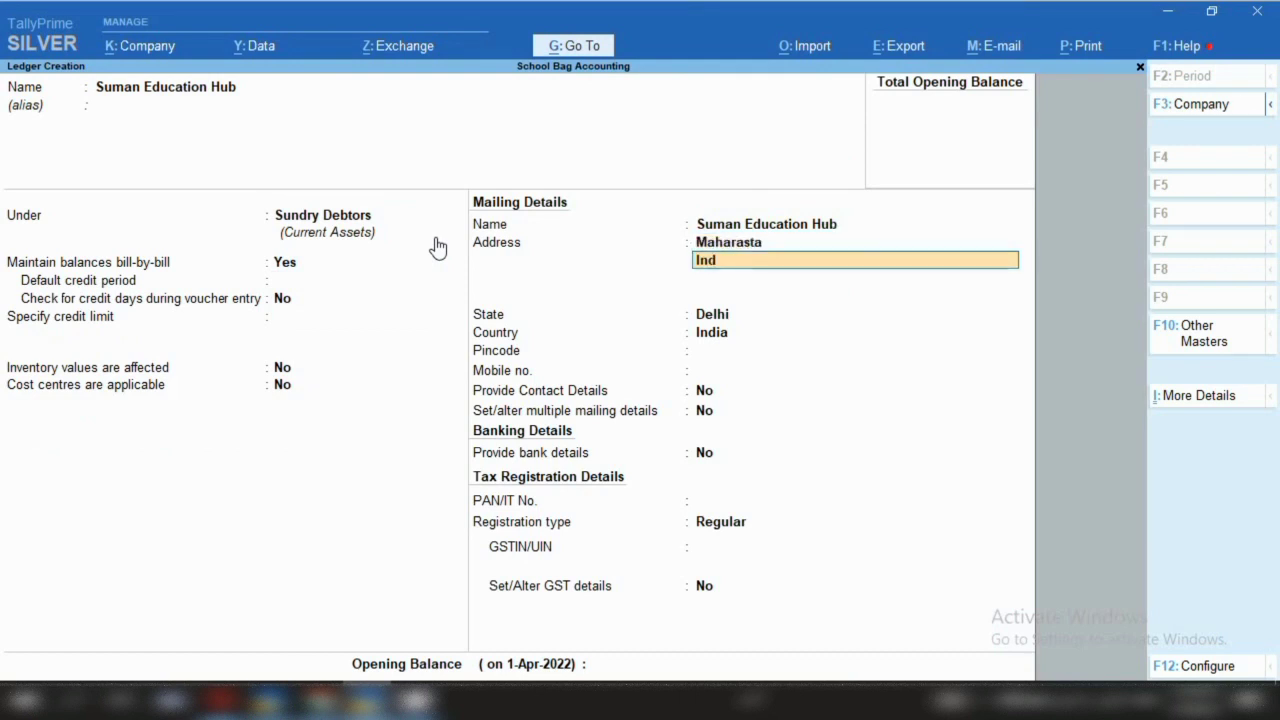
pyautogui.write('ustiral Area')
pyautogui.press('Return')
pyautogui.write('Mob')
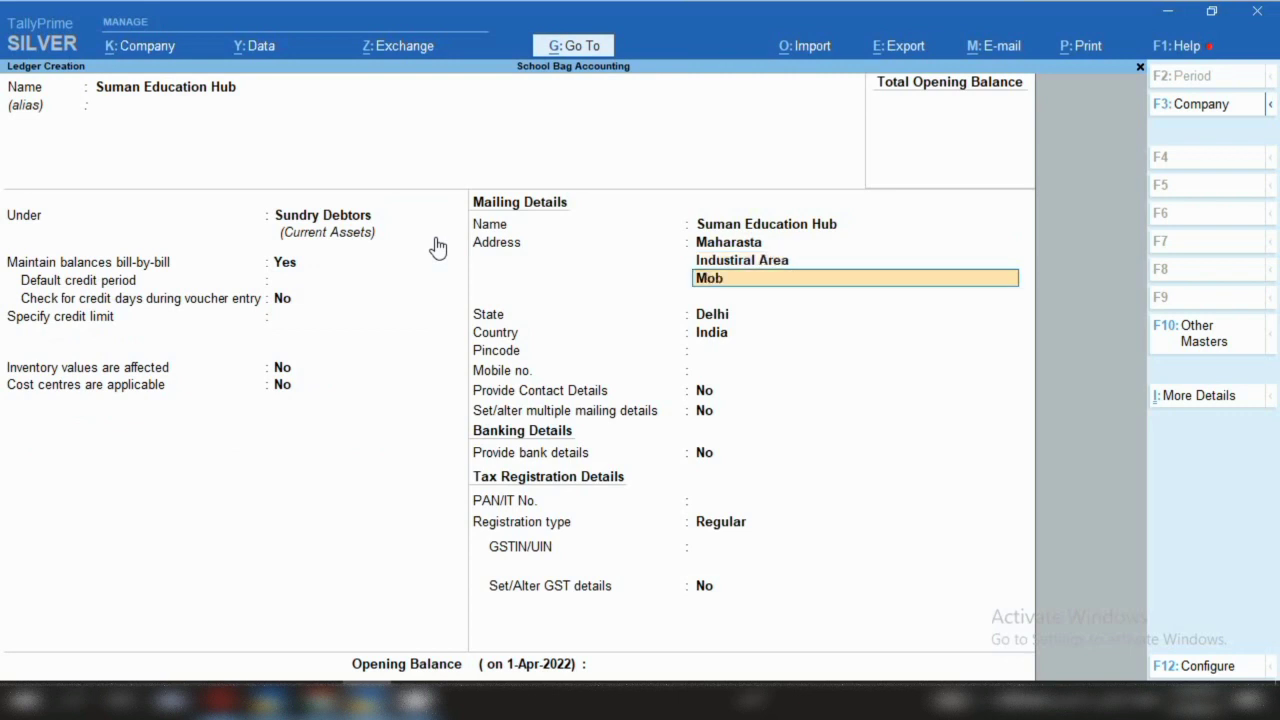
pyautogui.write('-98644632')
pyautogui.press('Return')
pyautogui.press('Return')
pyautogui.write('Maha')
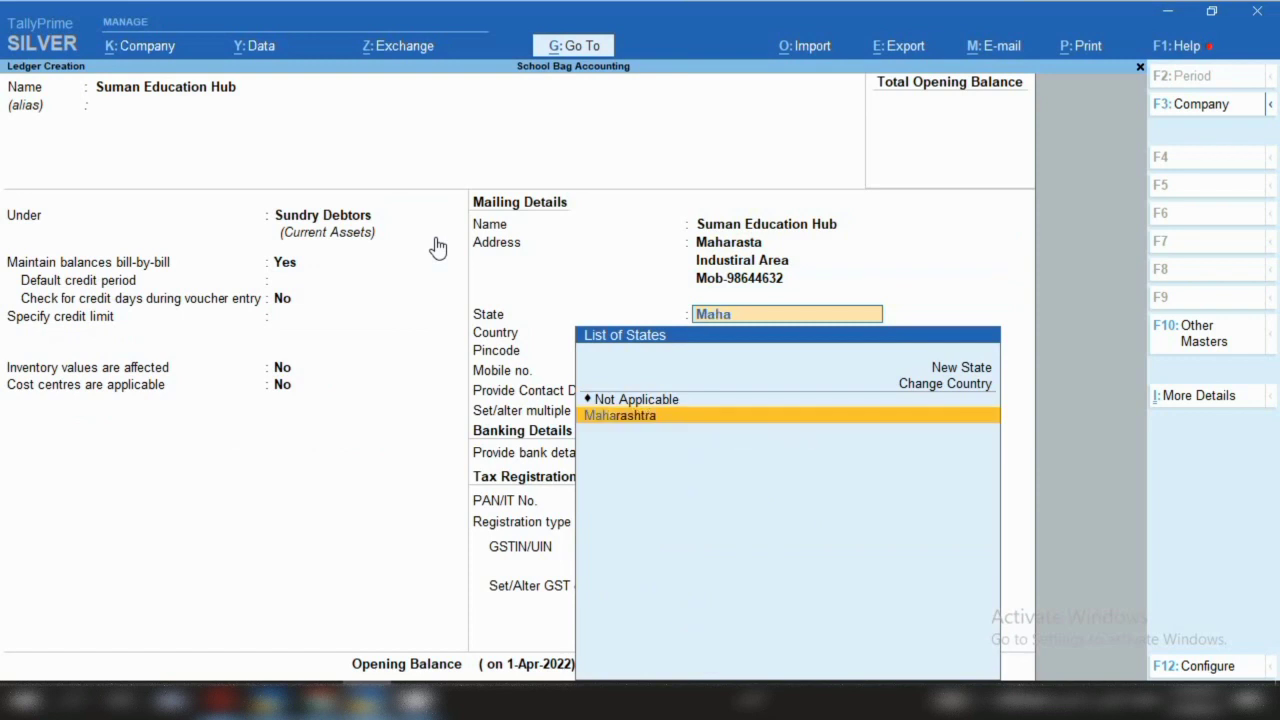
pyautogui.press('Return')
pyautogui.press('Return')
pyautogui.press('Return')
pyautogui.press('Return')
pyautogui.press('Return')
pyautogui.press('Return')
pyautogui.press('Return')
pyautogui.press('Return')
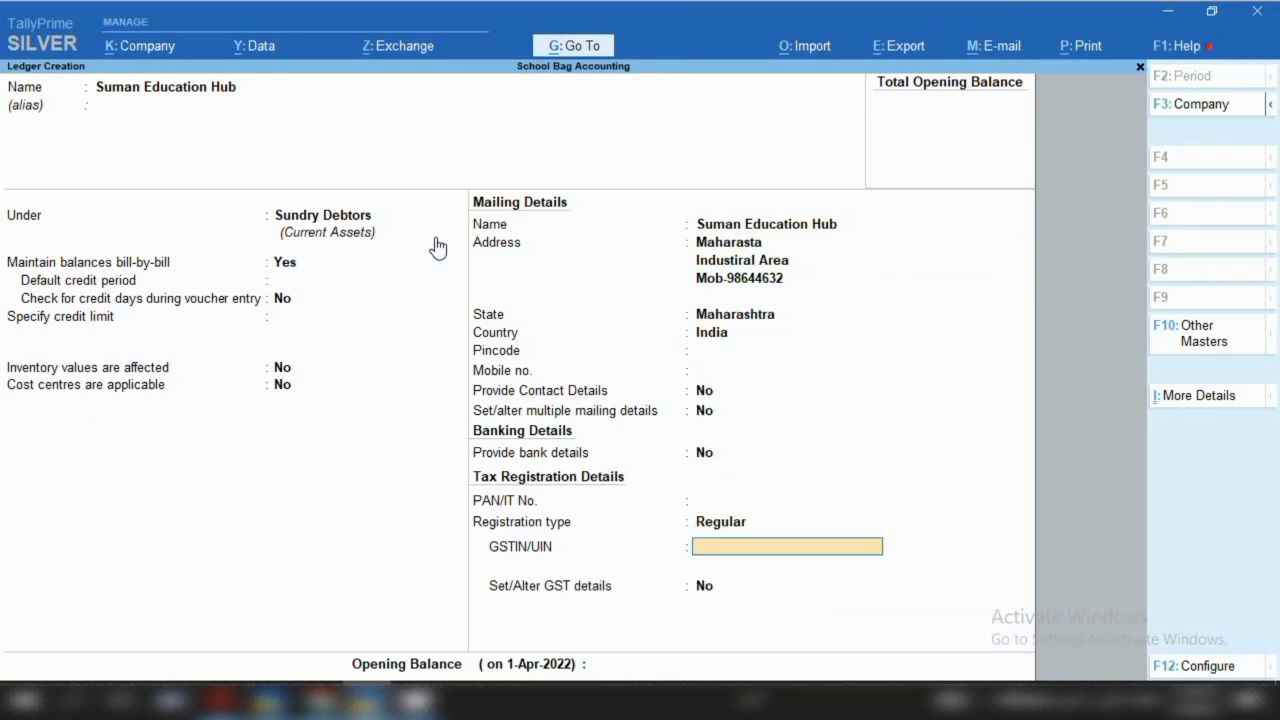
pyautogui.hotkey('ctrl', 'a')
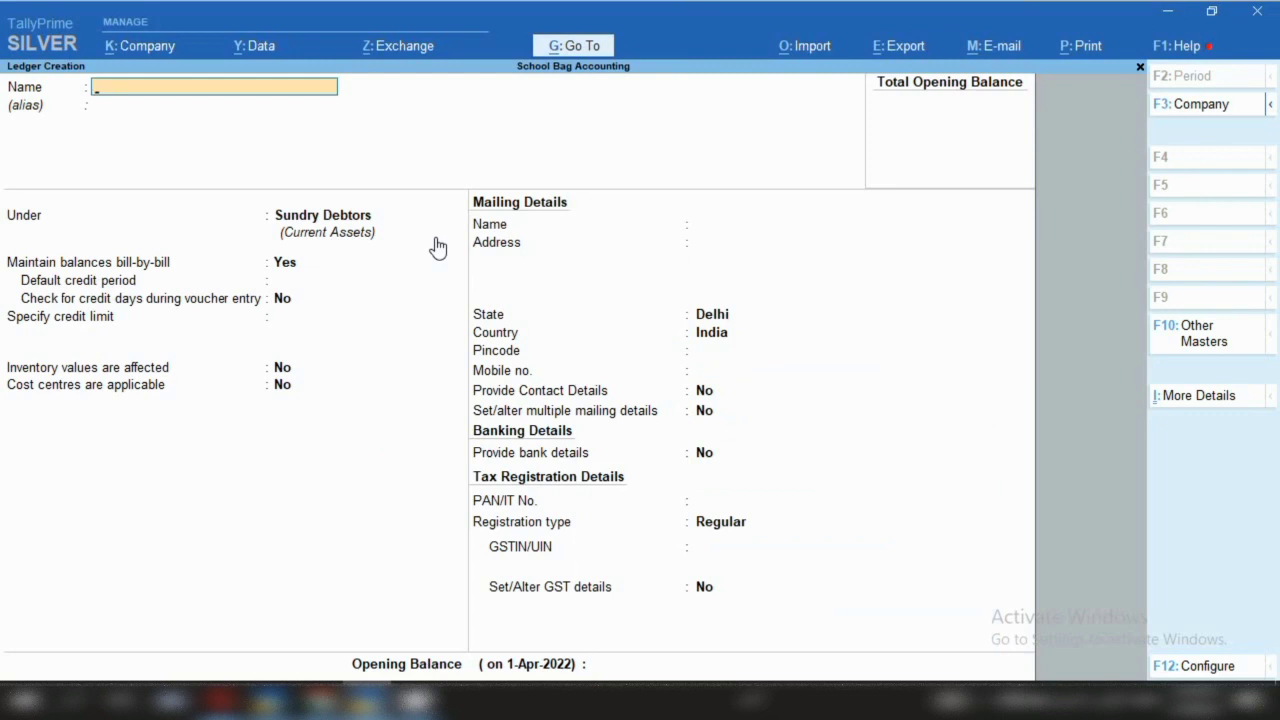
# Create a ledger named 'Sale' under Sales Accounts
pyautogui.write('Sale')
pyautogui.press('Return')
pyautogui.press('Return')
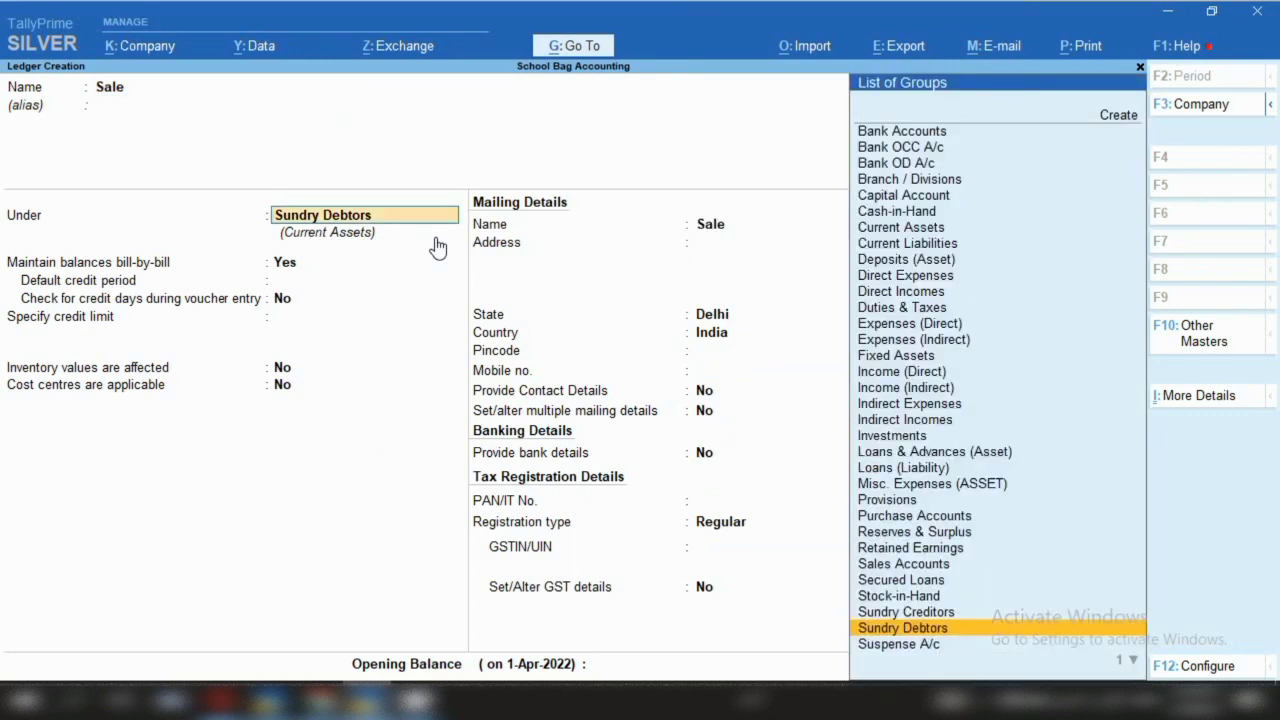
pyautogui.write('Sal')
pyautogui.press('Return')
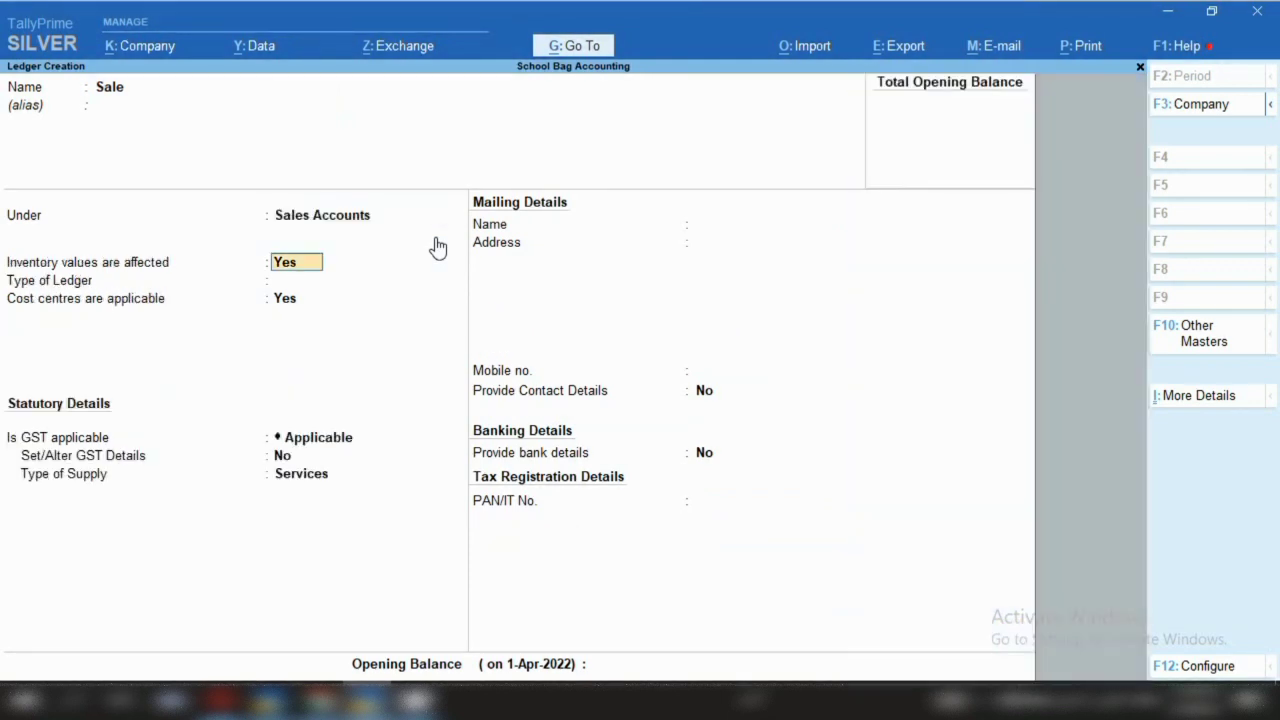
# Set cost centres to No, keep GST applicable with Goods supply, and save the Sale ledger
pyautogui.press('Return')
pyautogui.press('Return')
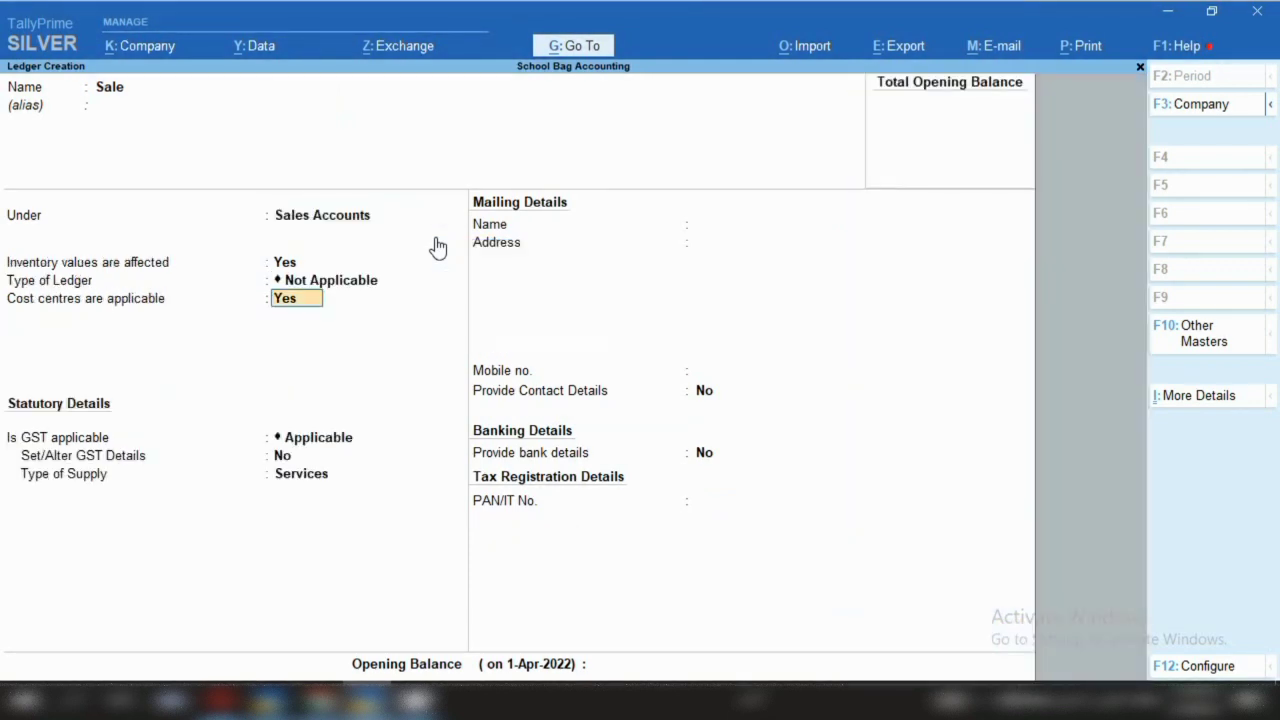
pyautogui.write('n')
pyautogui.press('Return')
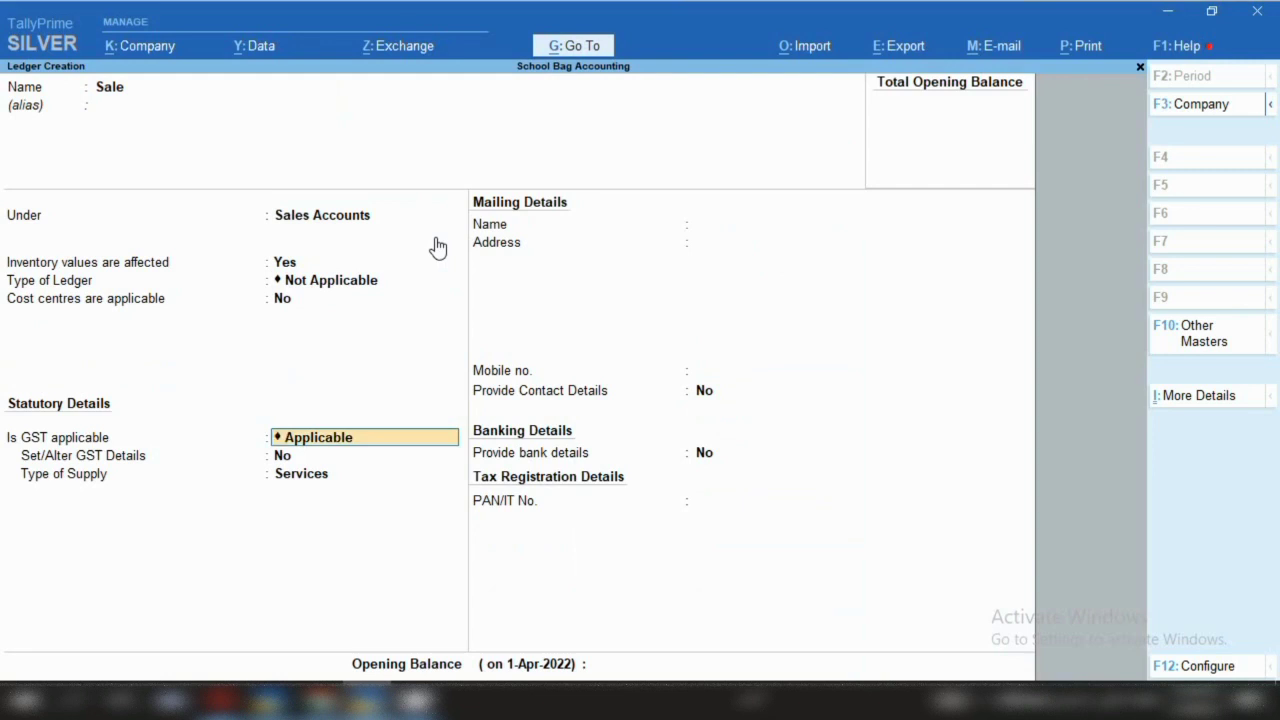
pyautogui.press('Return')
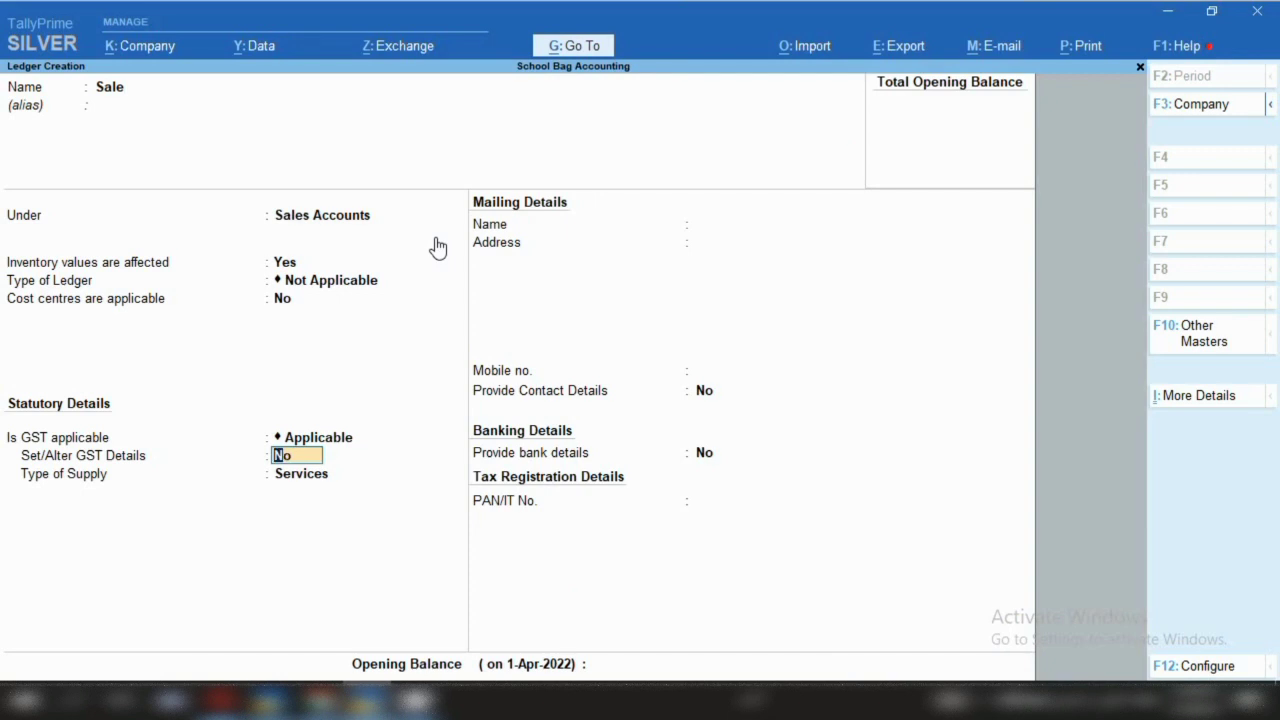
pyautogui.press('Return')
pyautogui.press('Up')
pyautogui.press('Return')
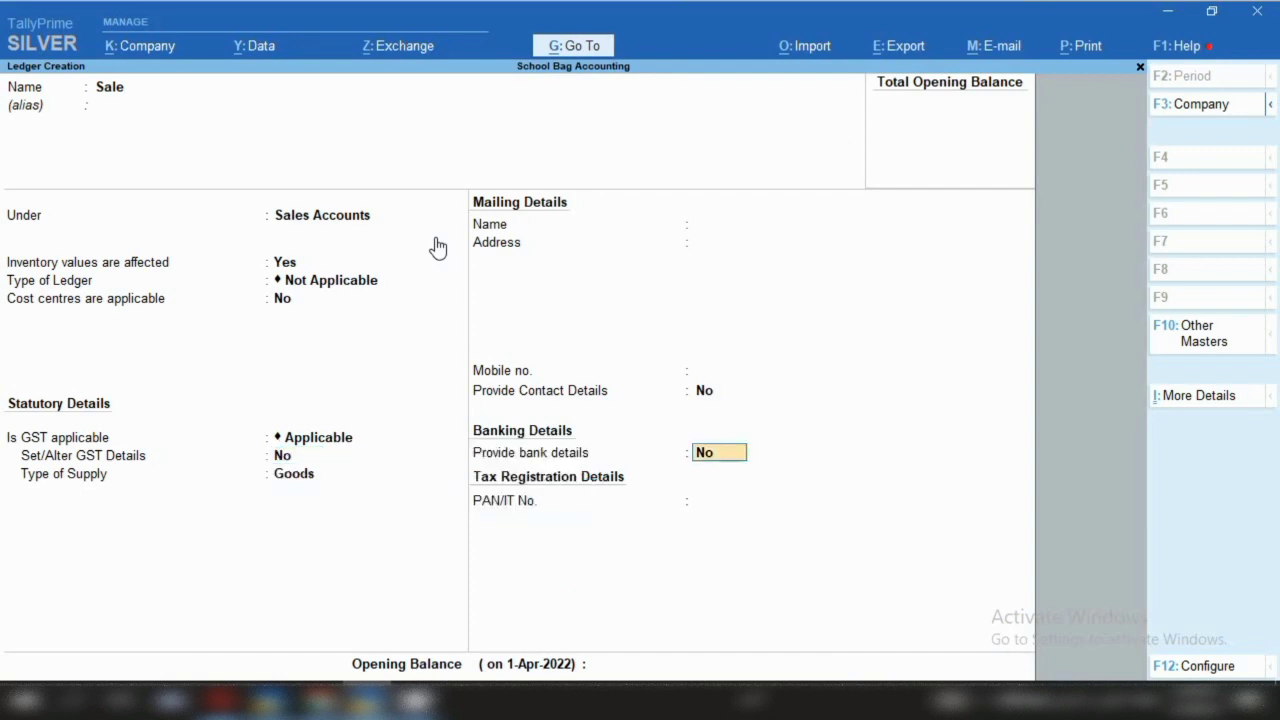
pyautogui.hotkey('ctrl', 'a')
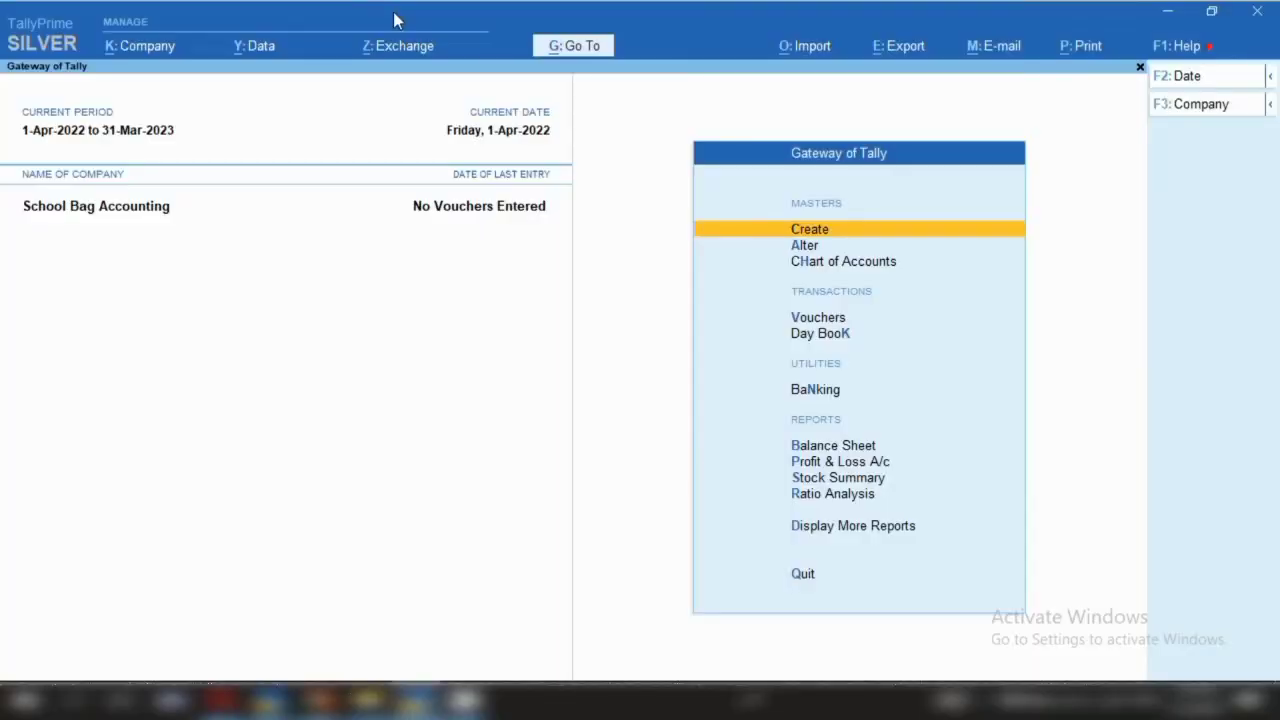
# Return to Gateway of Tally and bring up the Master Creation list for School Bag Accounting
pyautogui.press('Return')
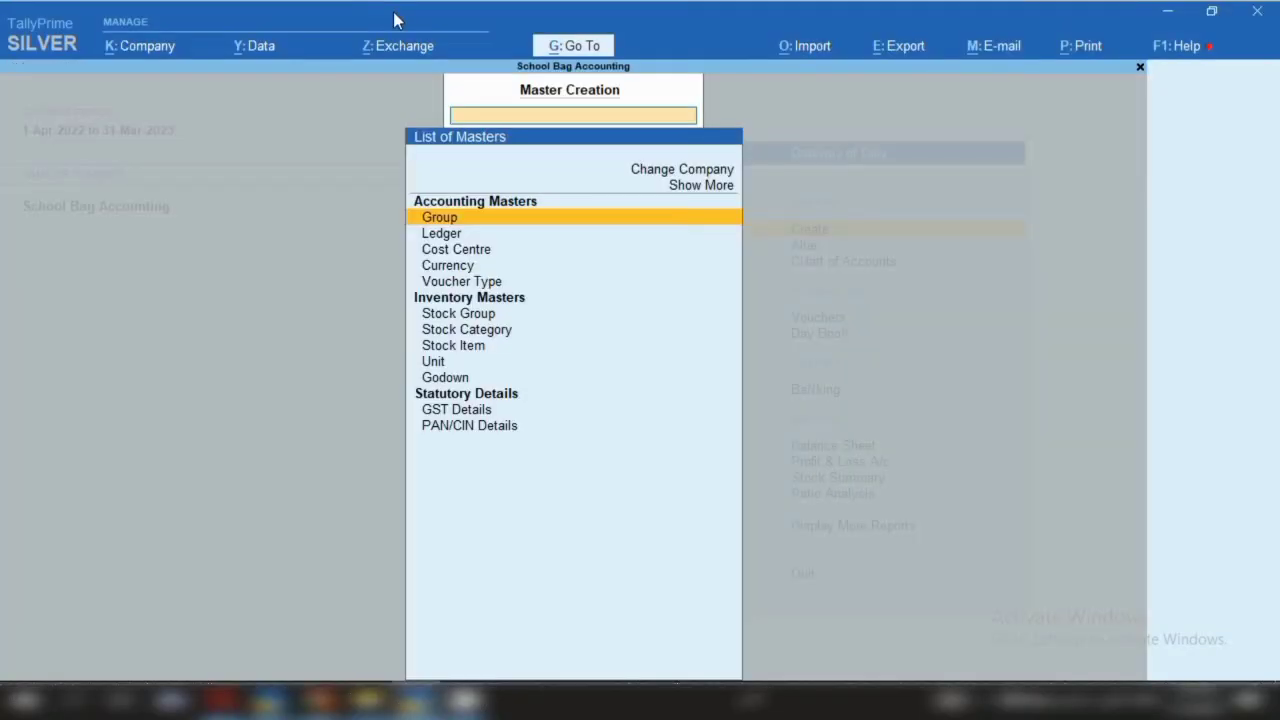
# Start a new stock item named 'Leather Bag Fabric' and reach its Under group field
pyautogui.press('Down')
pyautogui.press('Down')
pyautogui.press('Down')
pyautogui.press('Down')
pyautogui.press('Down')
pyautogui.press('Down')
pyautogui.press('Down')
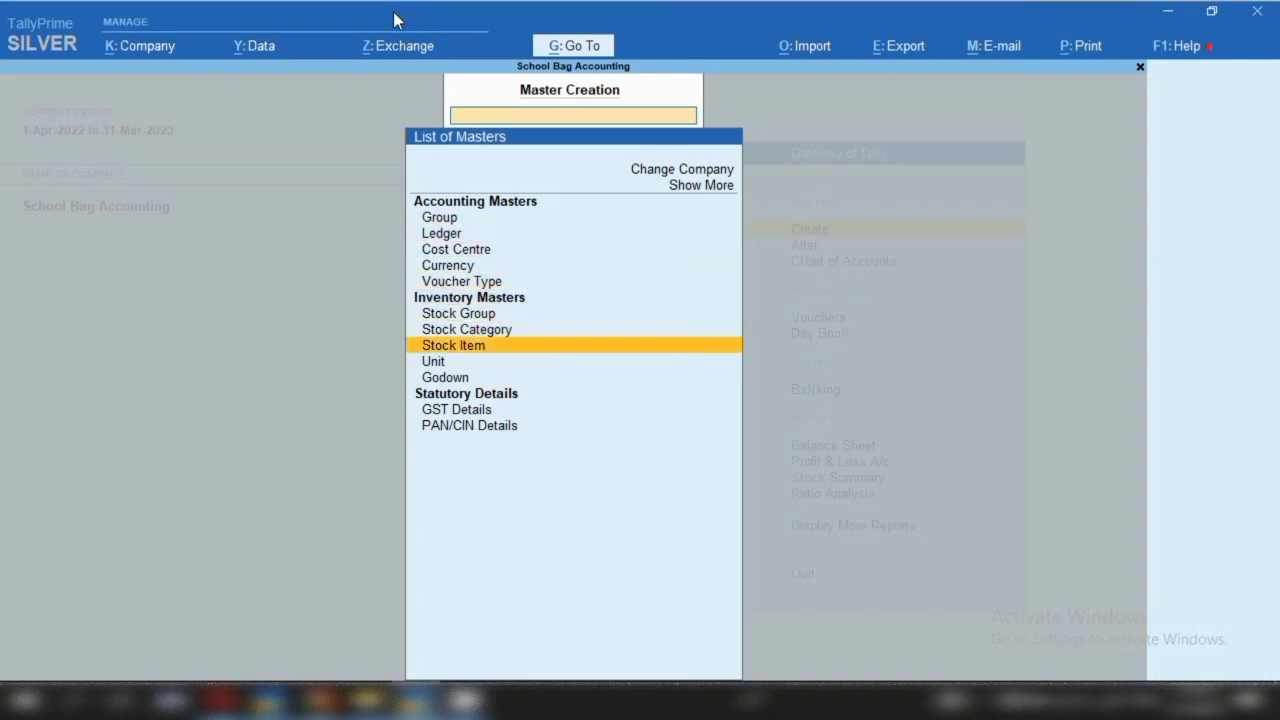
pyautogui.press('Return')
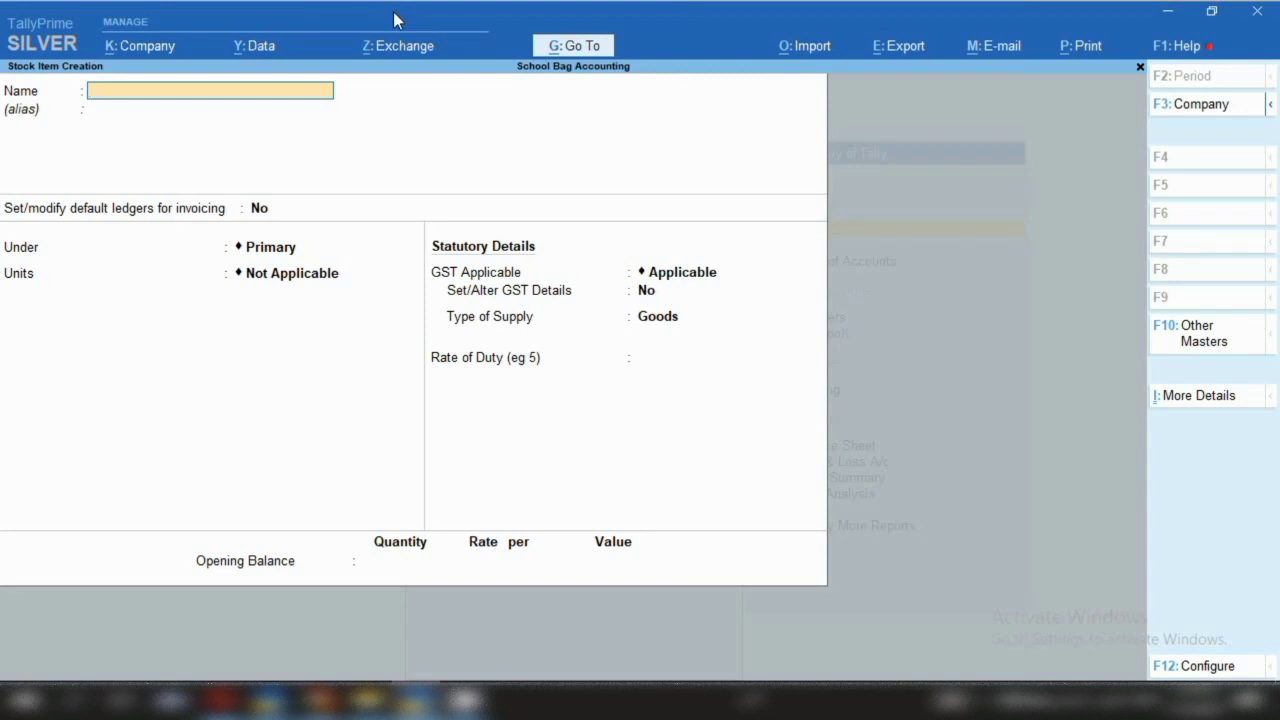
pyautogui.write('Leather Bag Fabric')
pyautogui.press('Return')
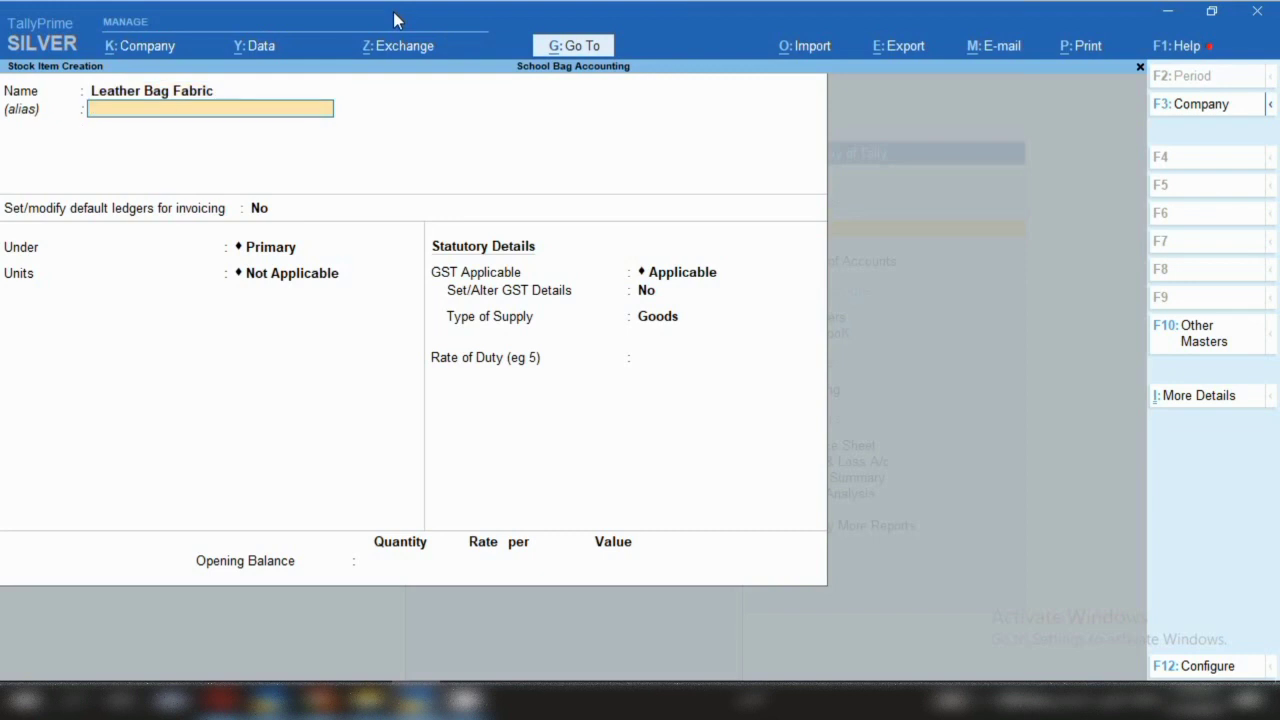
pyautogui.press('Return')
pyautogui.press('Return')
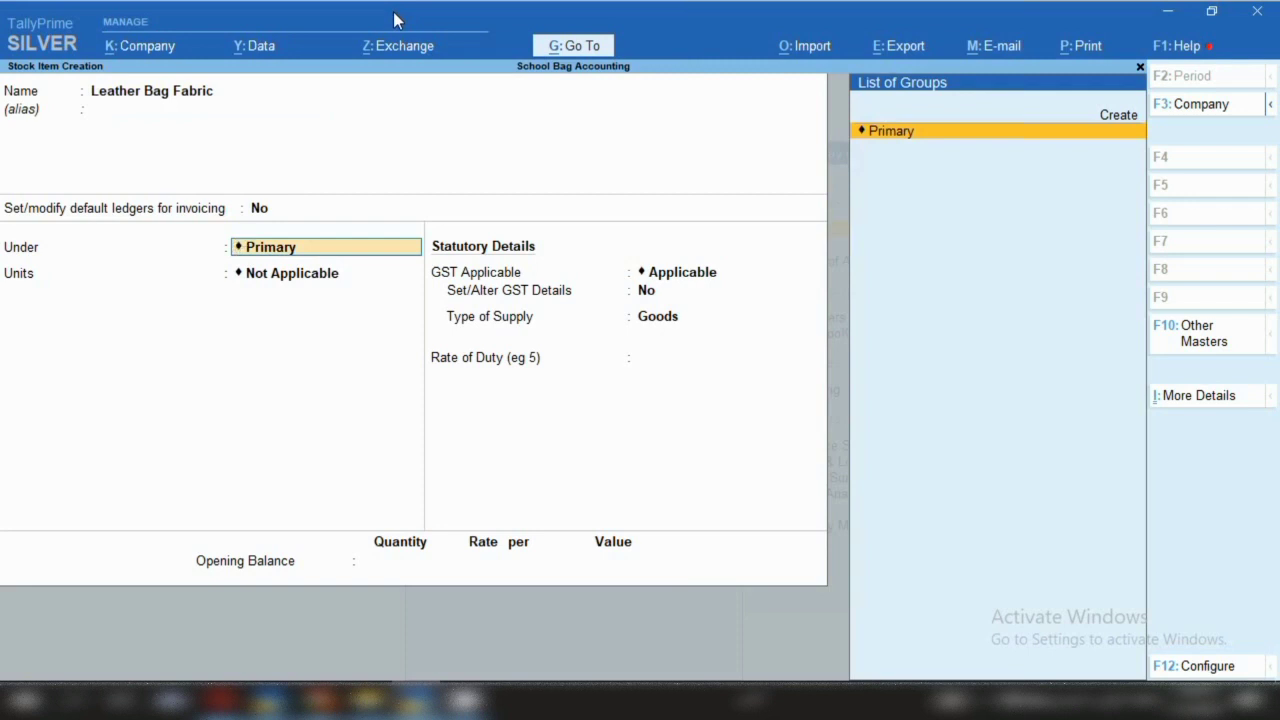
pyautogui.press('ctrl')
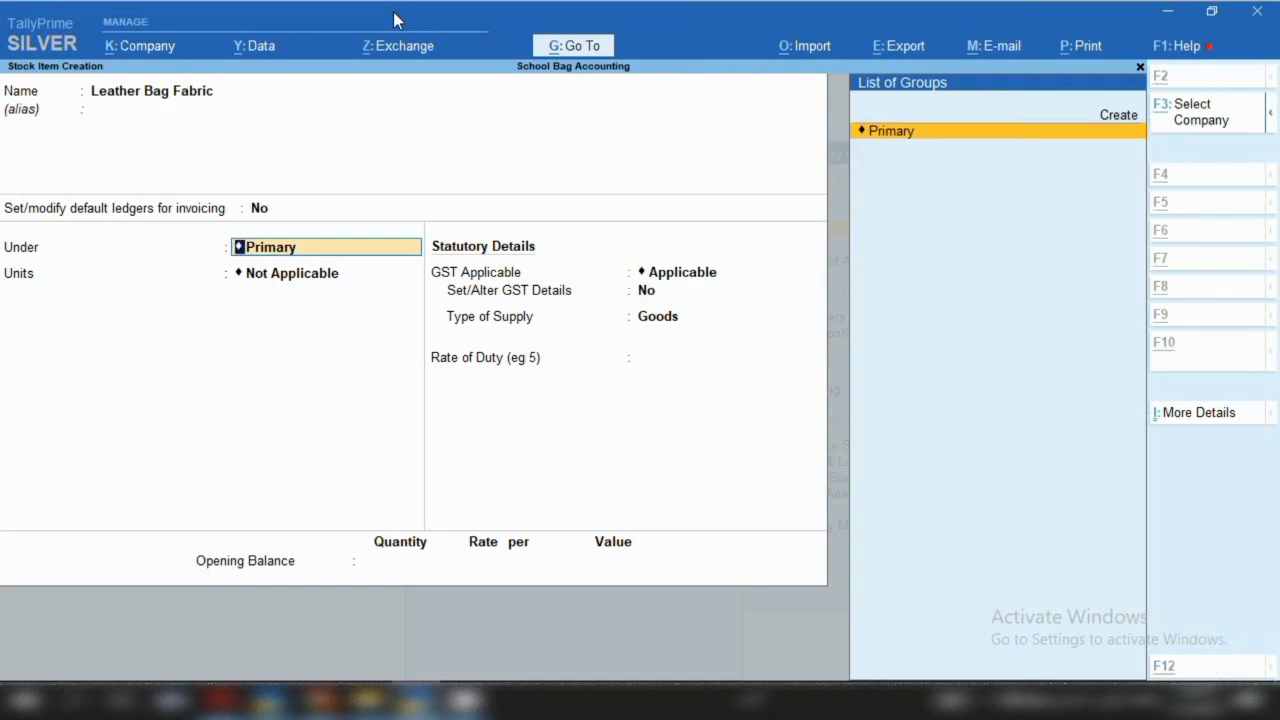
# Create stock group 'Bag fabric Row Material' under Primary and assign Leather Bag Fabric to it
pyautogui.hotkey('alt', 'c')
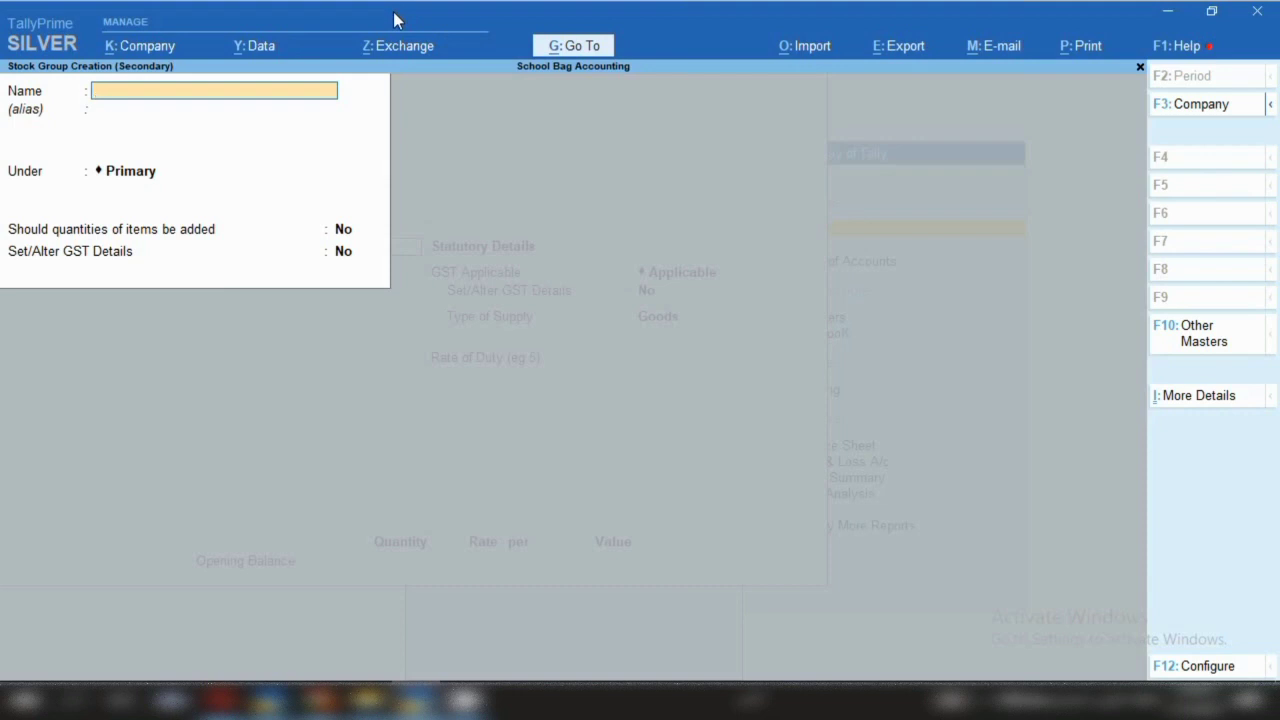
pyautogui.write('Bag fabric Row Material')
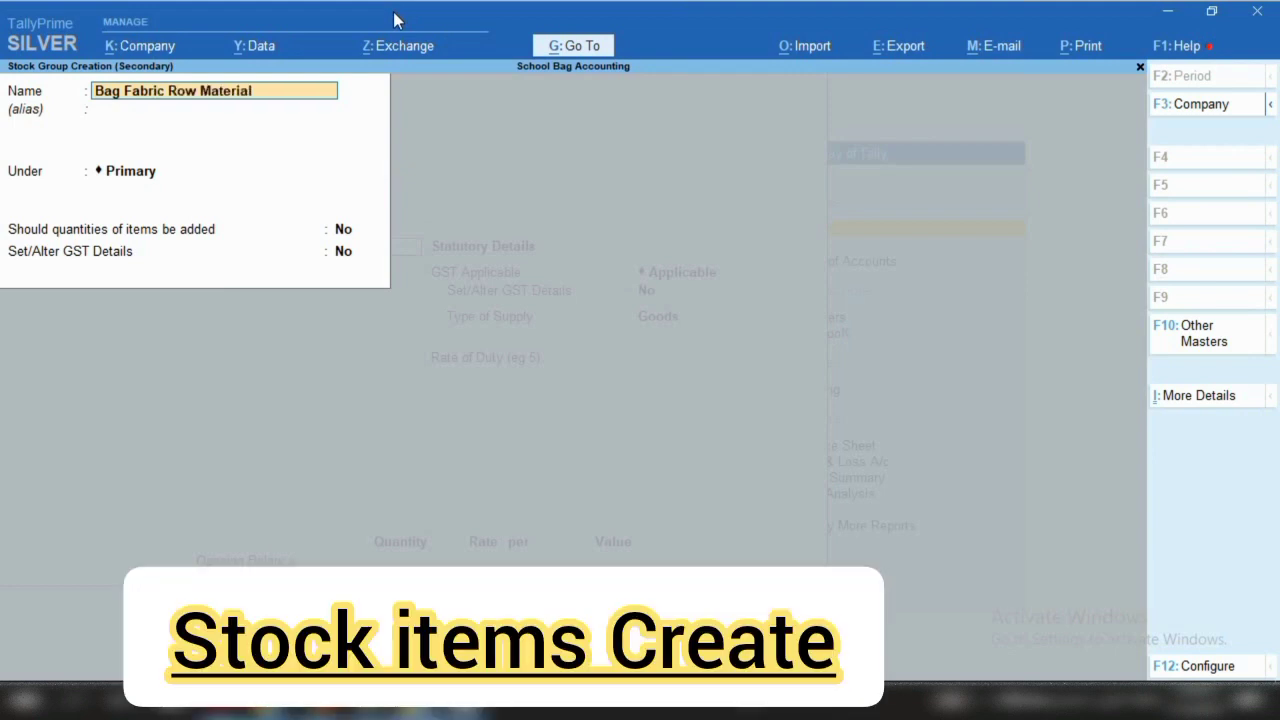
pyautogui.press('Return')
pyautogui.press('Return')
pyautogui.press('Return')
pyautogui.press('Return')
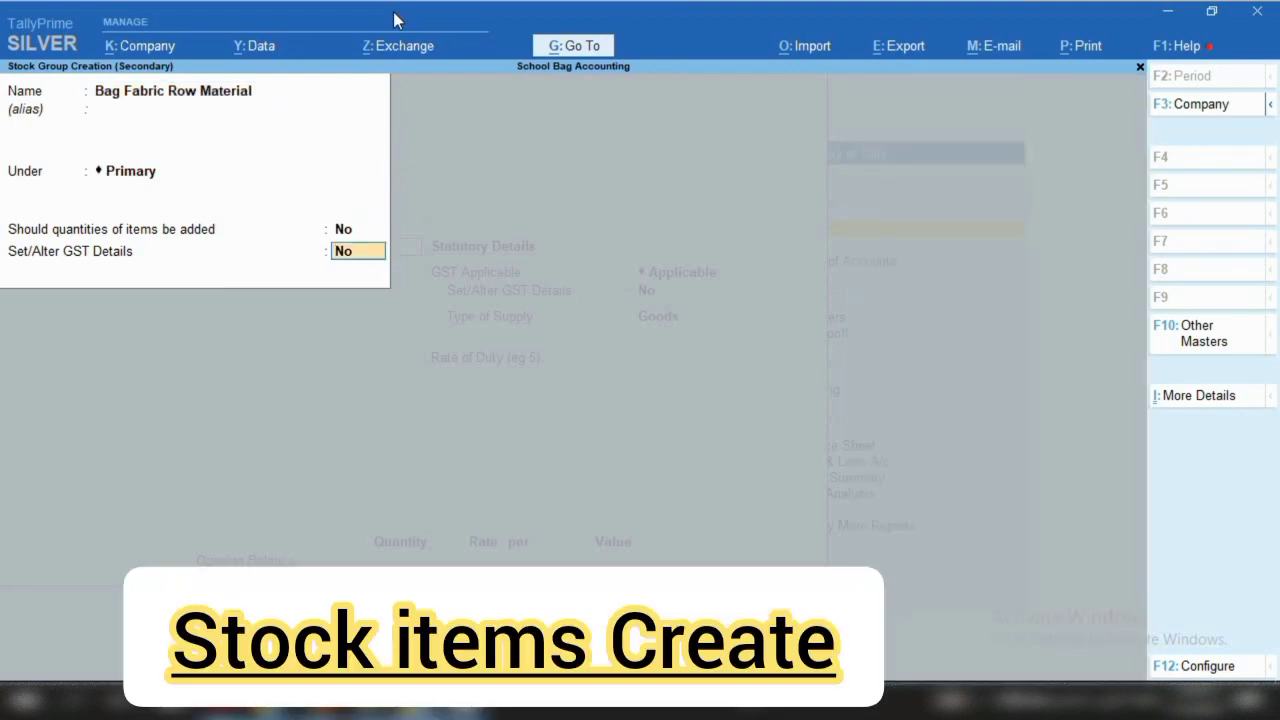
pyautogui.press('Return')
pyautogui.press('Return')
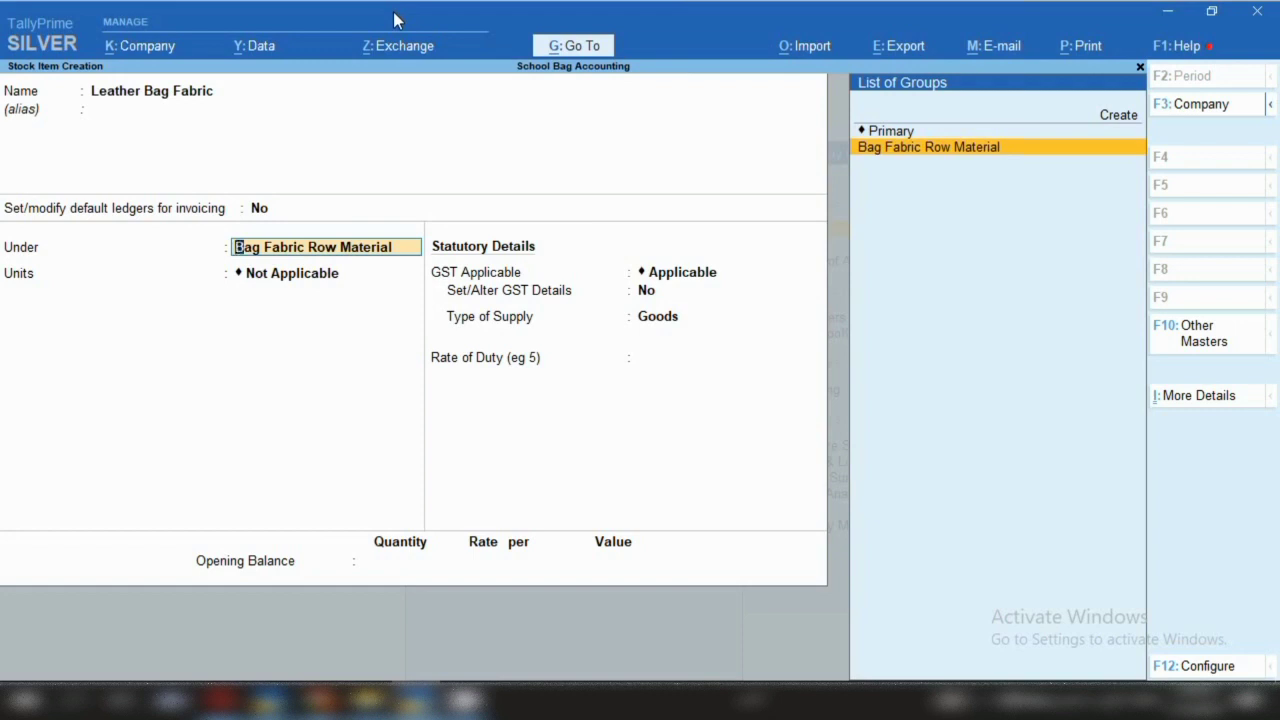
# Create unit pcs with formal name Pices, UQC PCS-PIECES and 0 decimal places
pyautogui.press('Return')
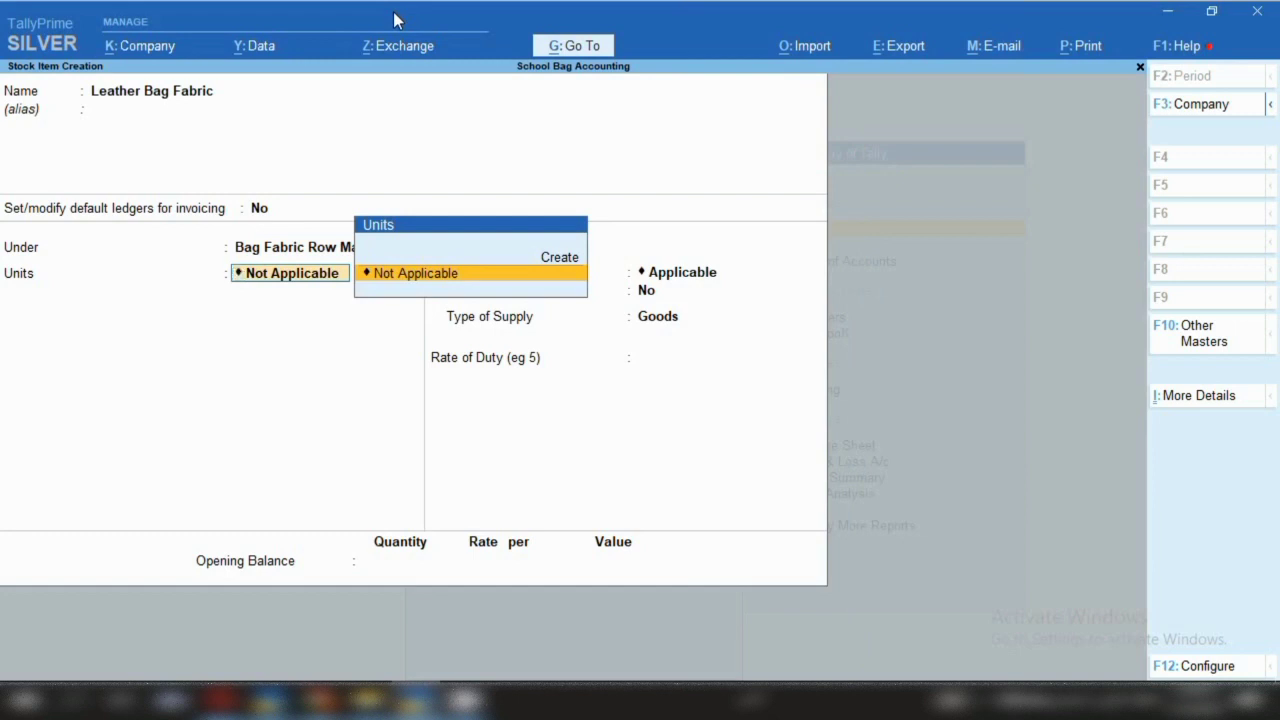
pyautogui.hotkey('alt', 'c')
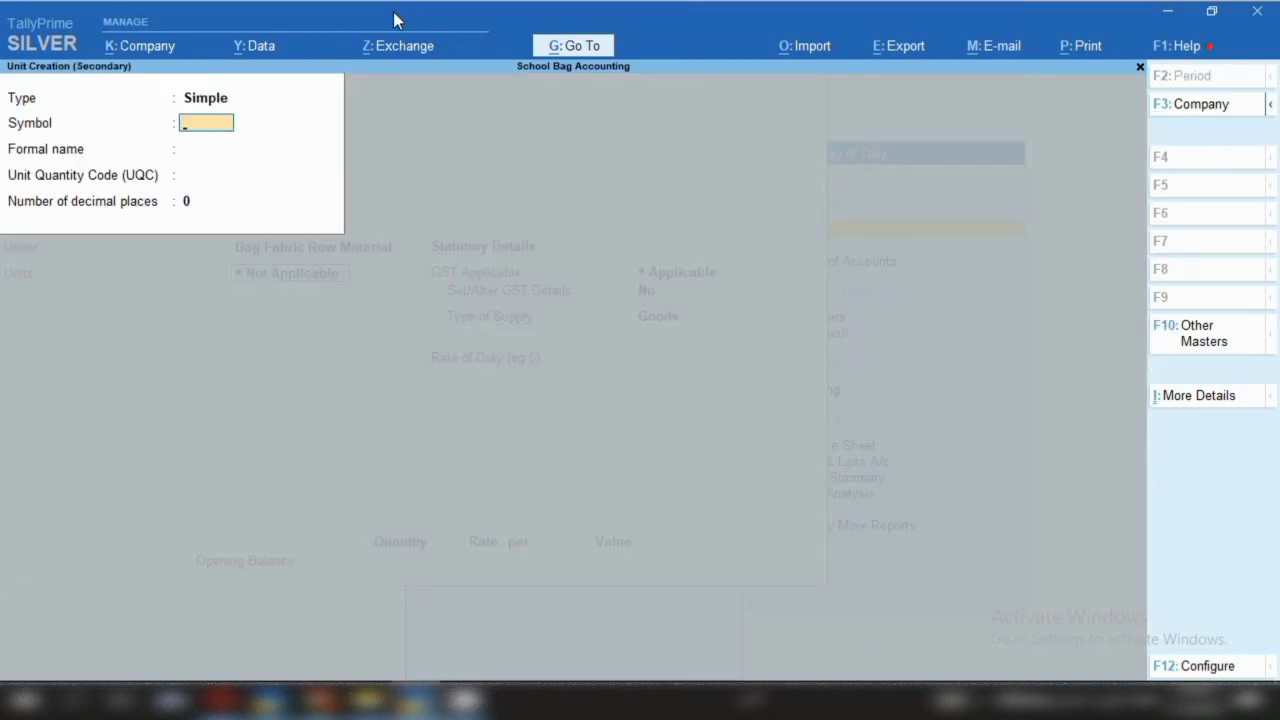
pyautogui.write('pcs')
pyautogui.press('Return')
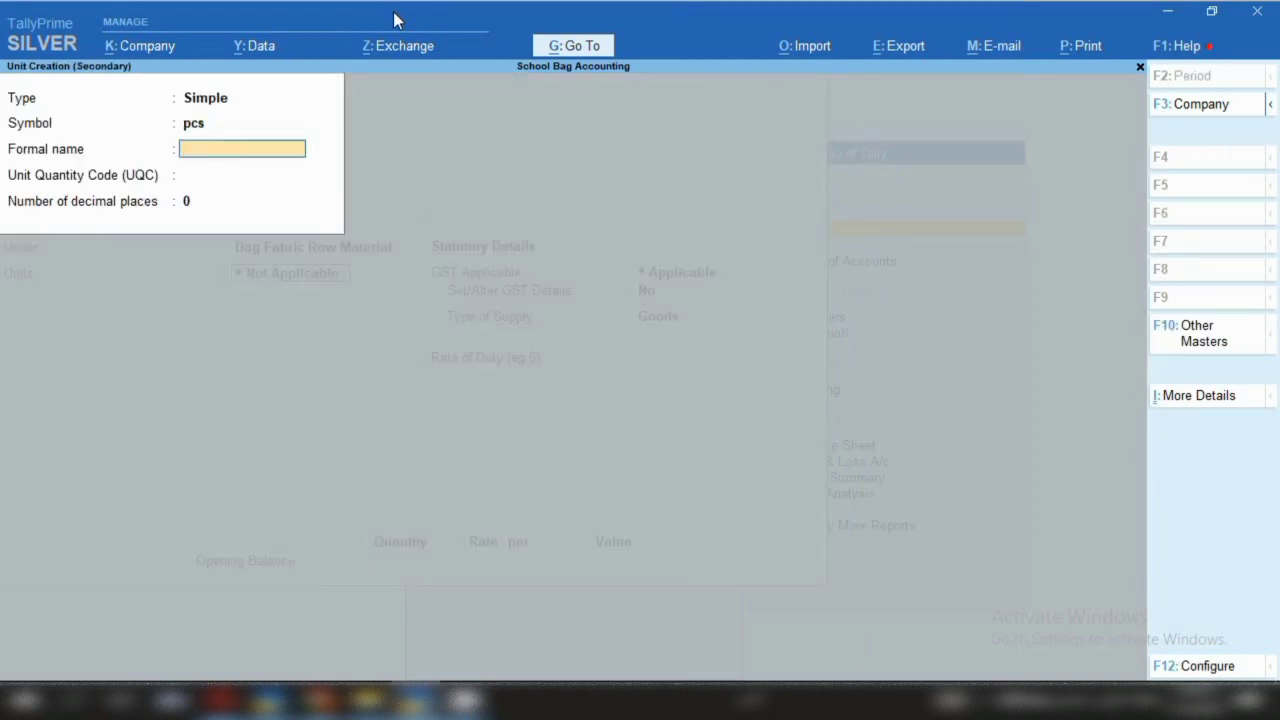
pyautogui.write('Pices')
pyautogui.press('Return')
pyautogui.write('p')
pyautogui.press('Down')
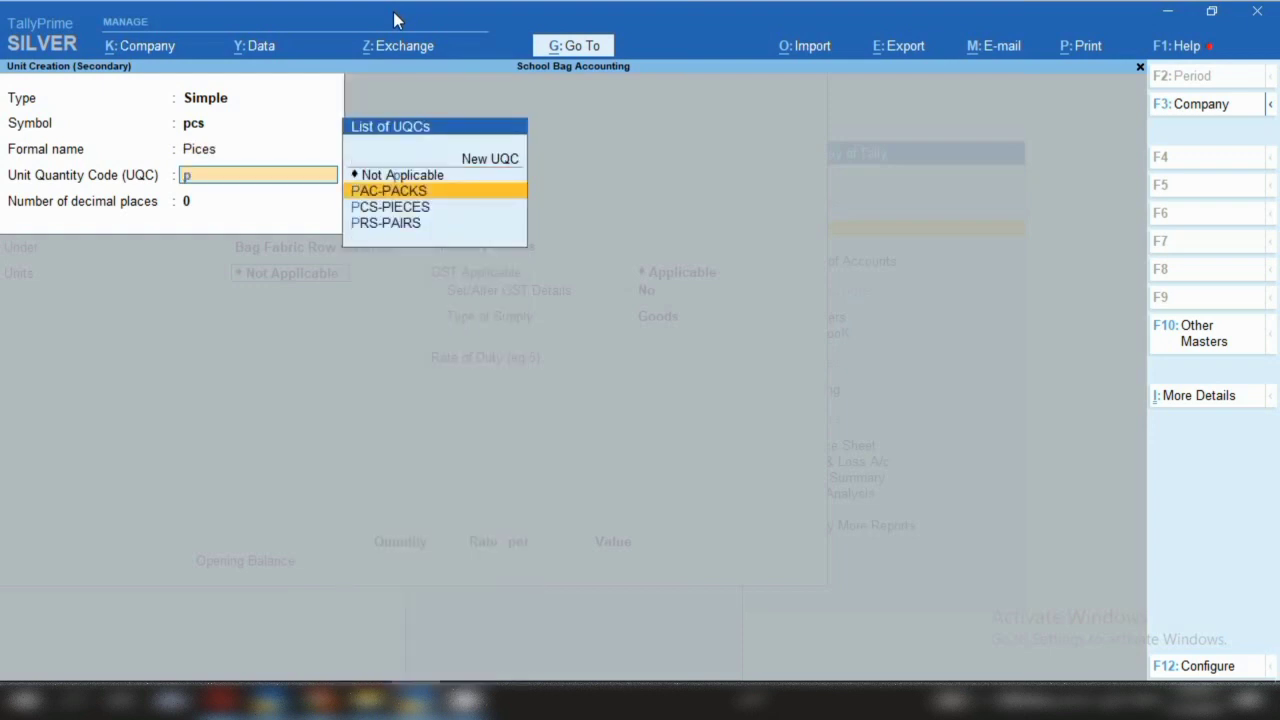
pyautogui.press('Down')
pyautogui.press('Return')
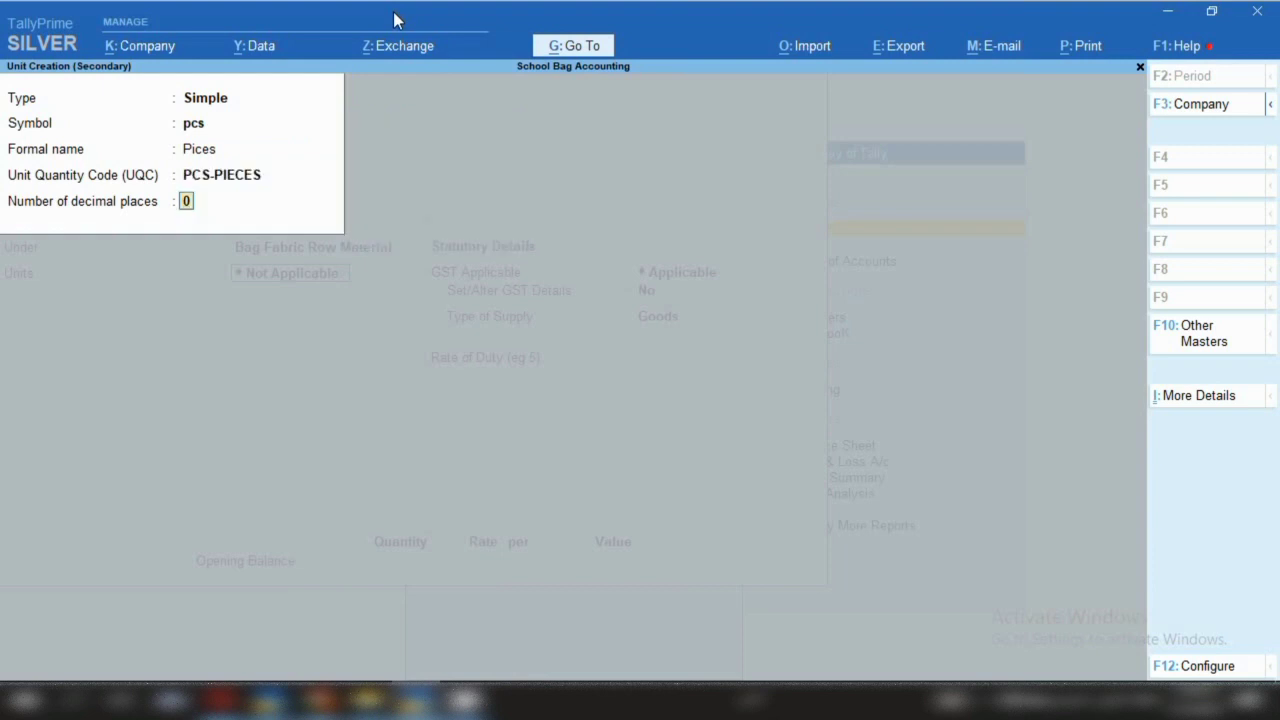
pyautogui.press('Return')
pyautogui.press('Return')
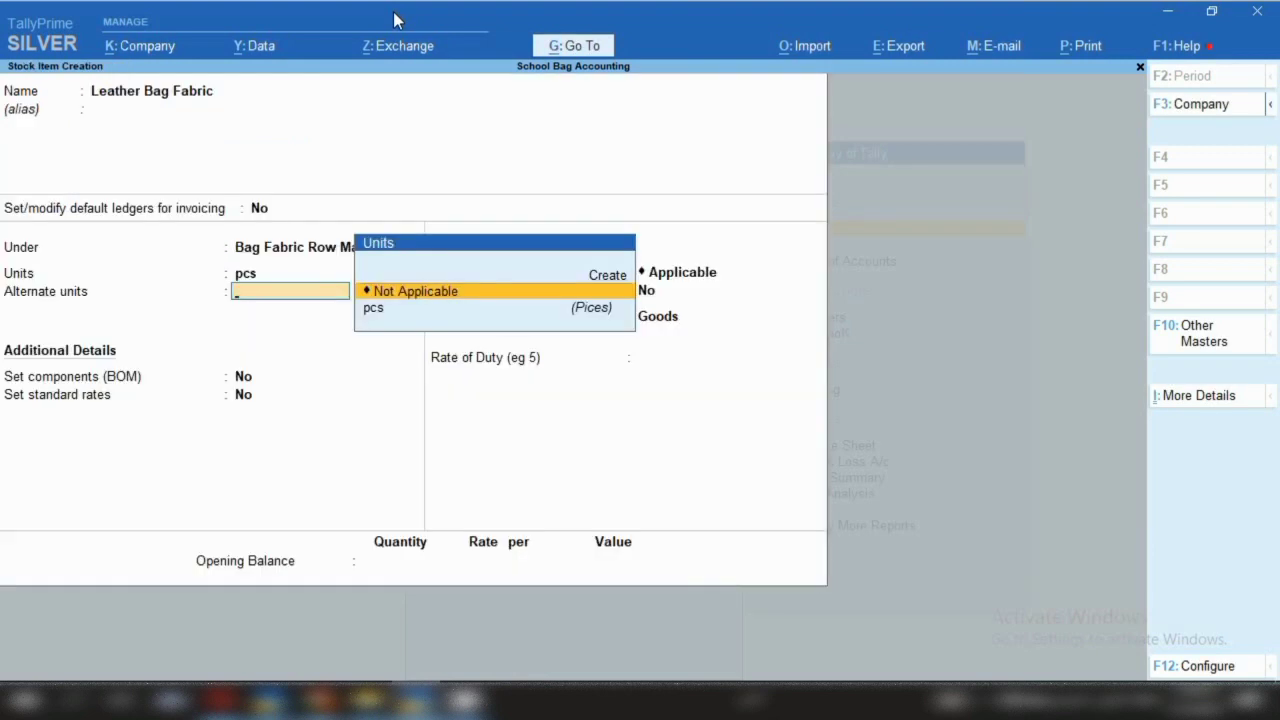
# Enable GST details with HSN 42022, Taxable, integrated tax 12%
pyautogui.press('Return')
pyautogui.press('Return')
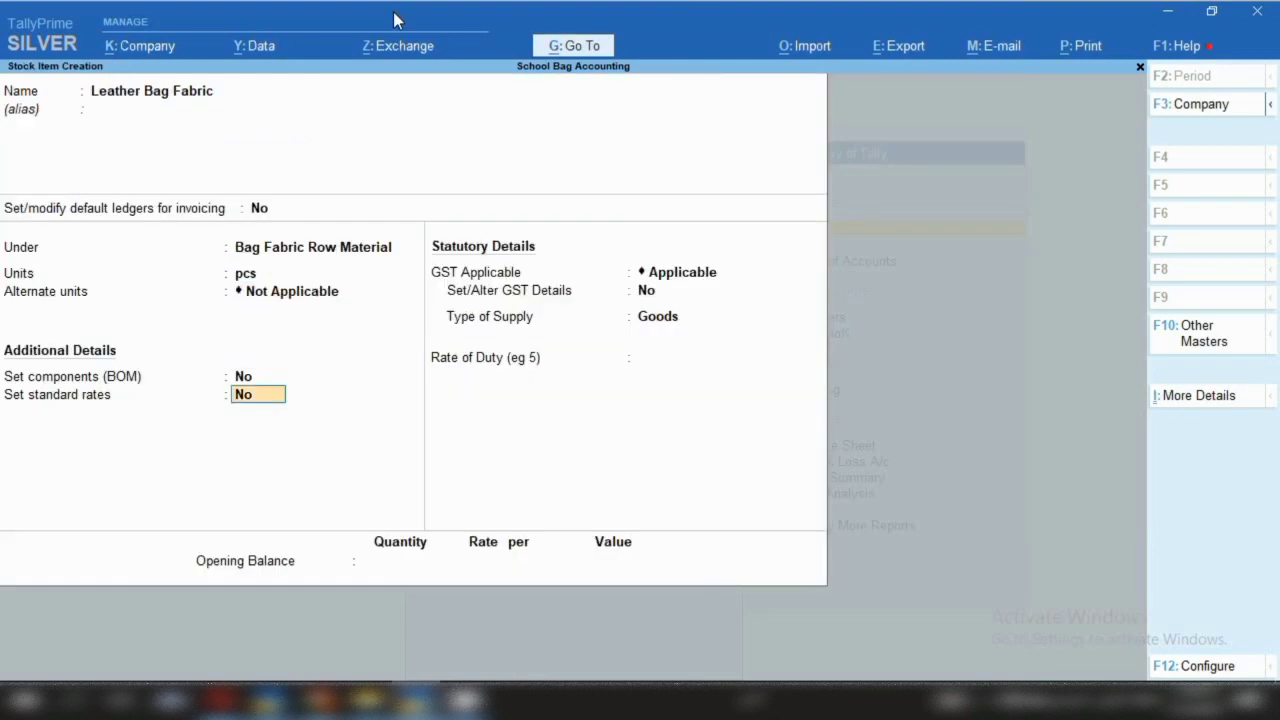
pyautogui.press('Return')
pyautogui.press('Return')
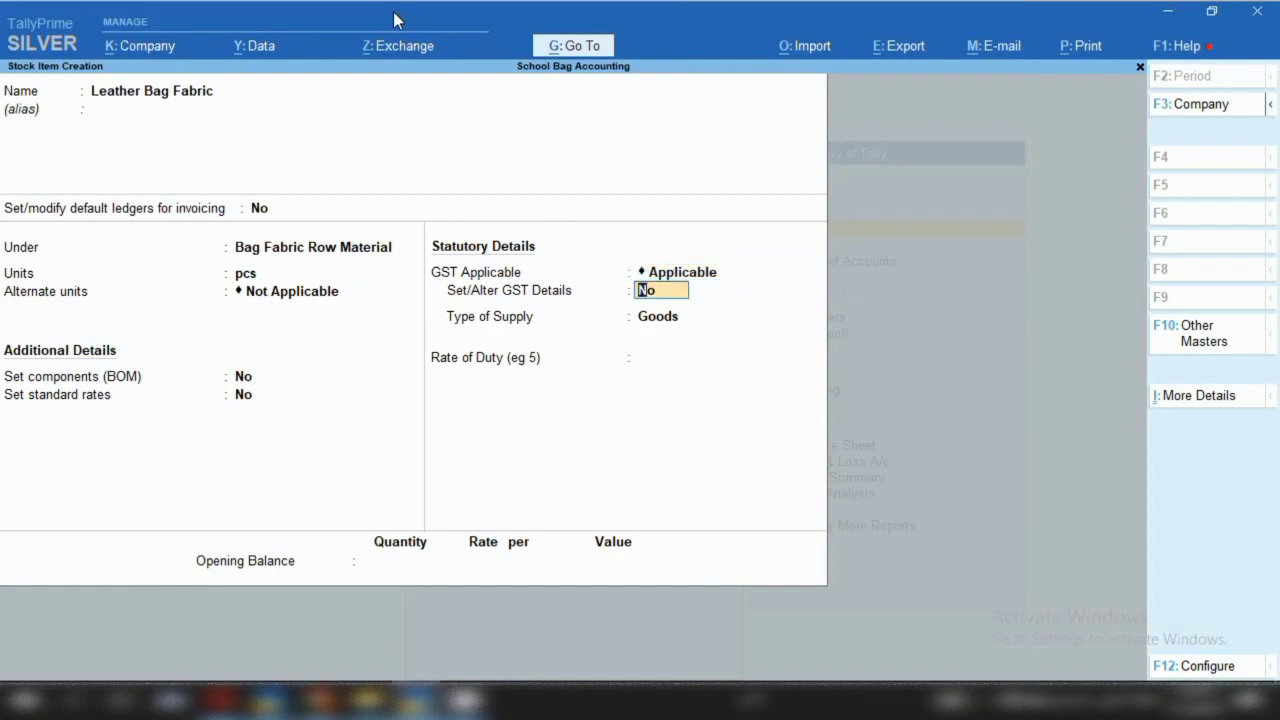
pyautogui.write('y')
pyautogui.press('Return')
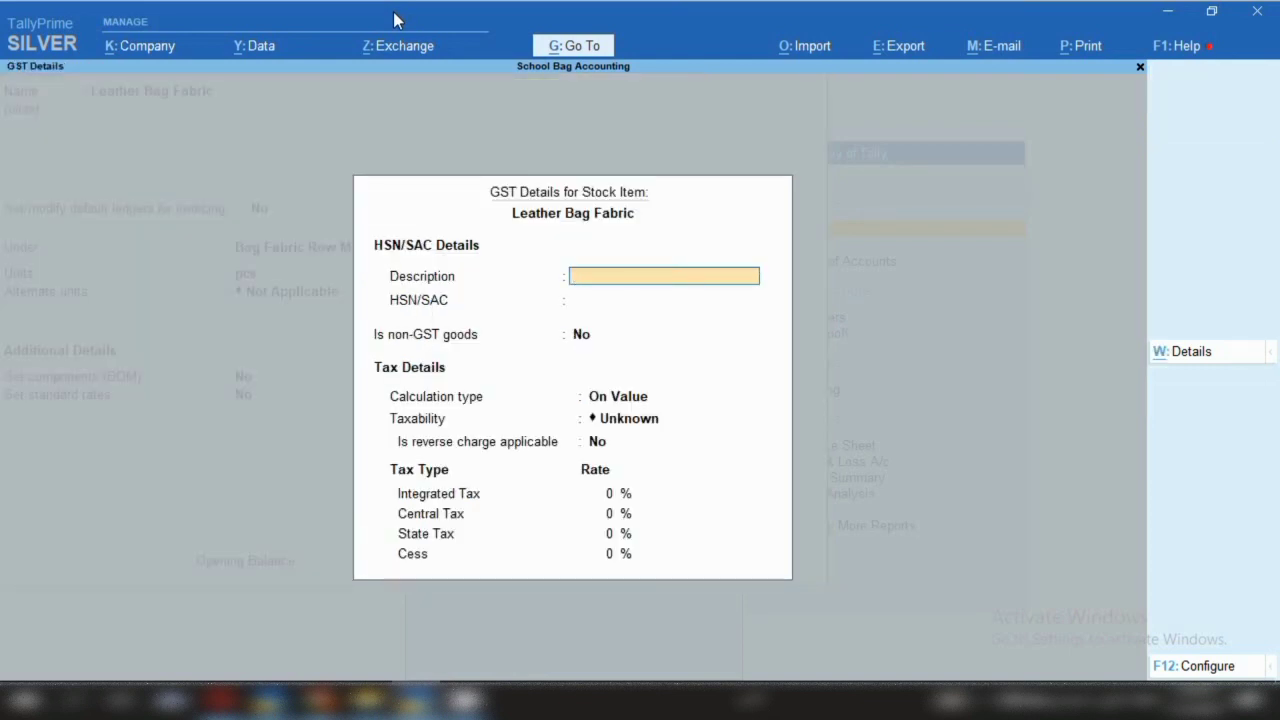
pyautogui.press('Return')
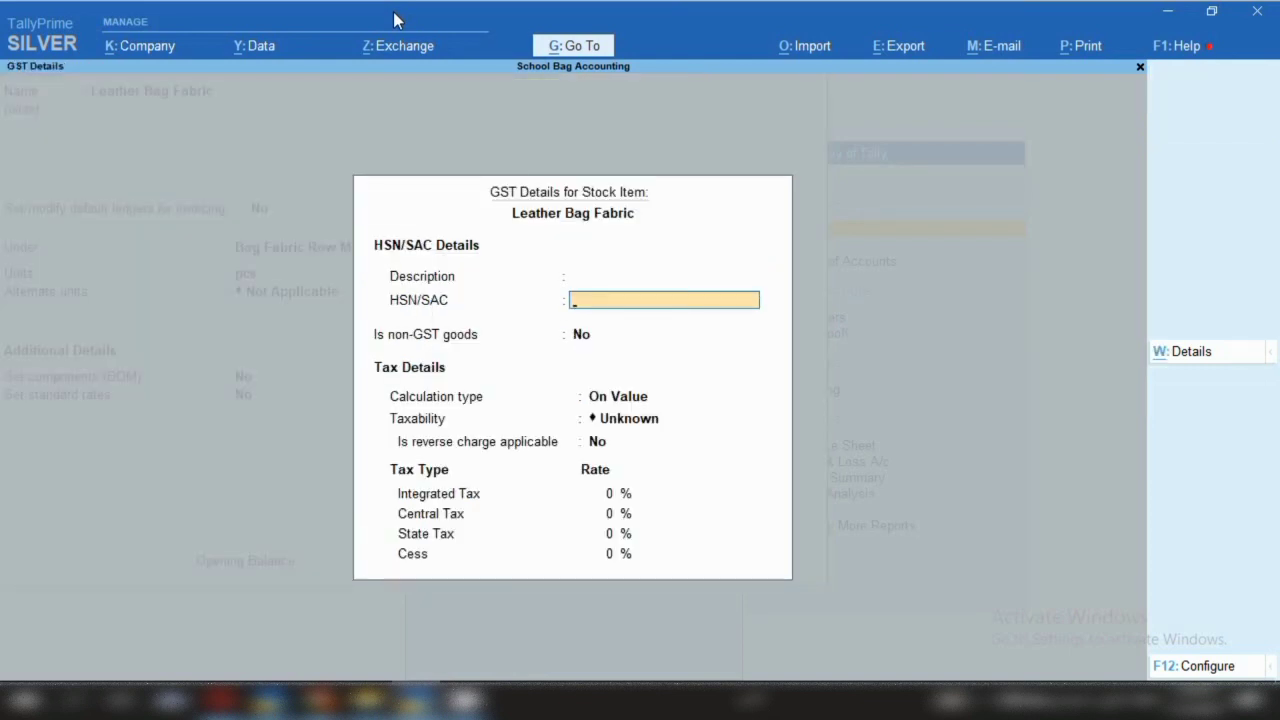
pyautogui.write('42022')
pyautogui.press('Return')
pyautogui.press('Return')
pyautogui.press('Return')
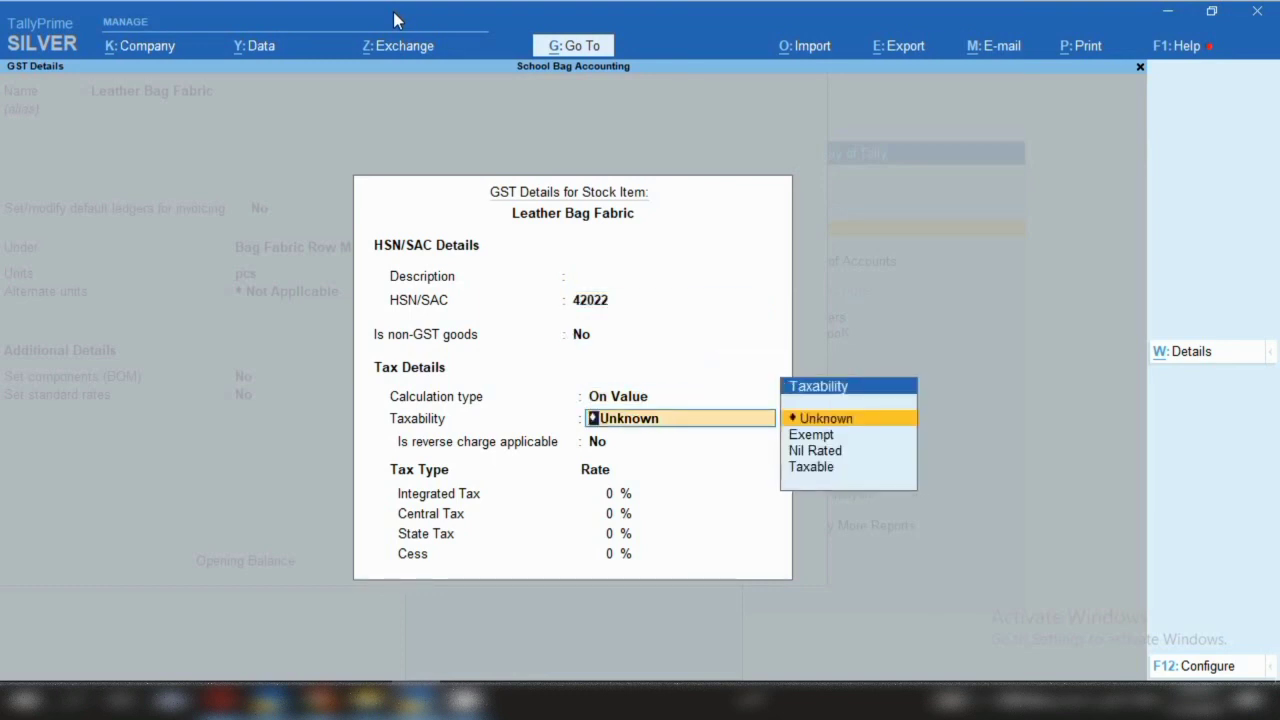
pyautogui.press('Down')
pyautogui.press('Down')
pyautogui.press('Down')
pyautogui.press('Return')
pyautogui.press('Return')
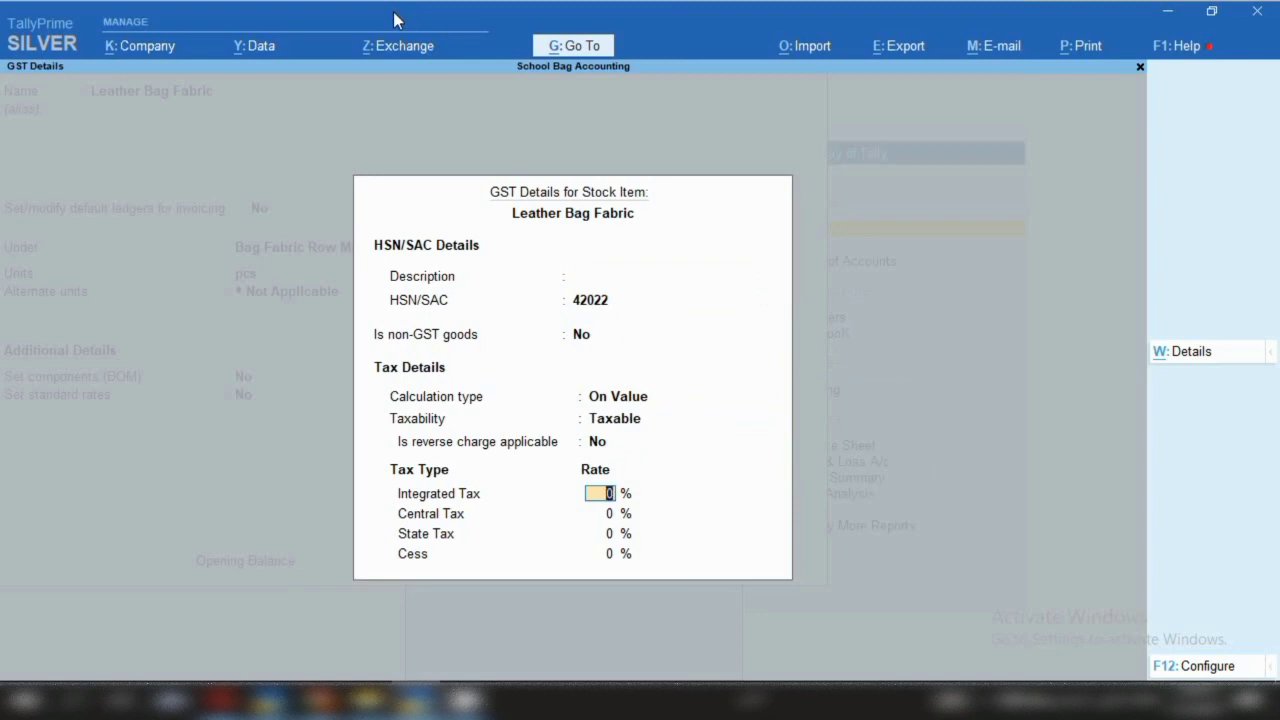
pyautogui.write('12')
pyautogui.press('Return')
# Accept the GST details and save the Leather Bag Fabric stock item
pyautogui.hotkey('ctrl', 'a')
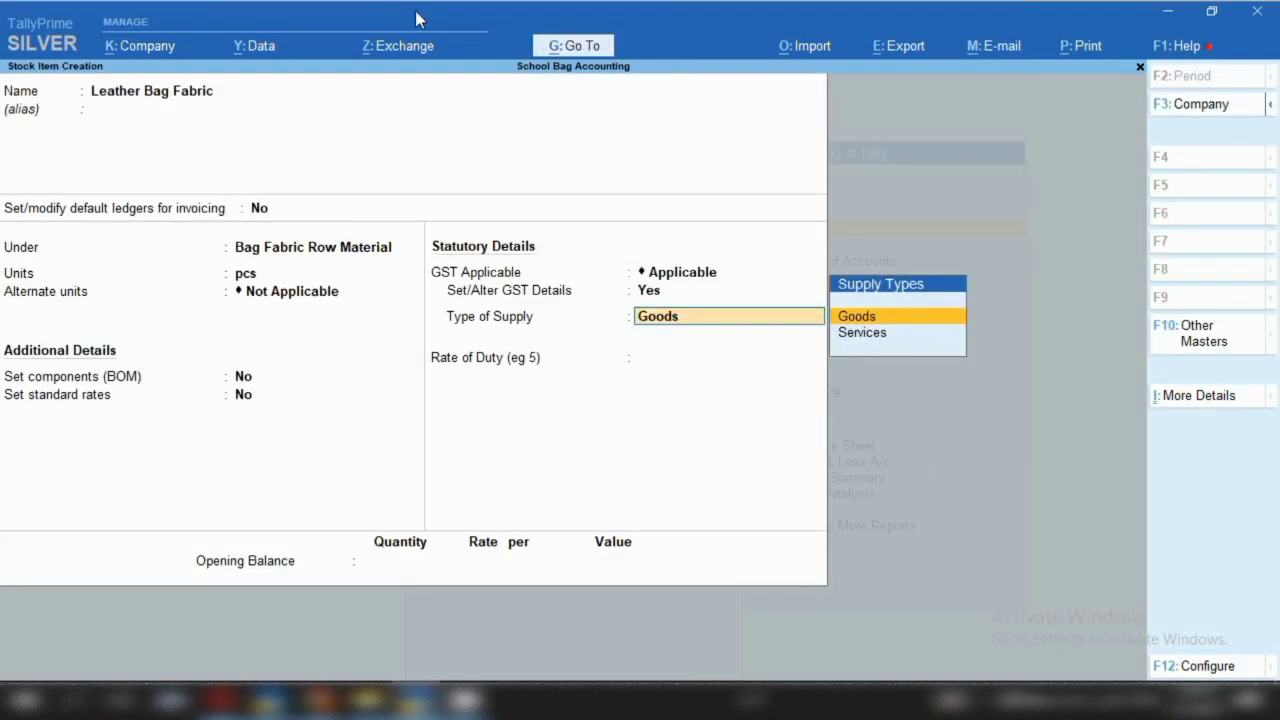
pyautogui.press('ctrl')
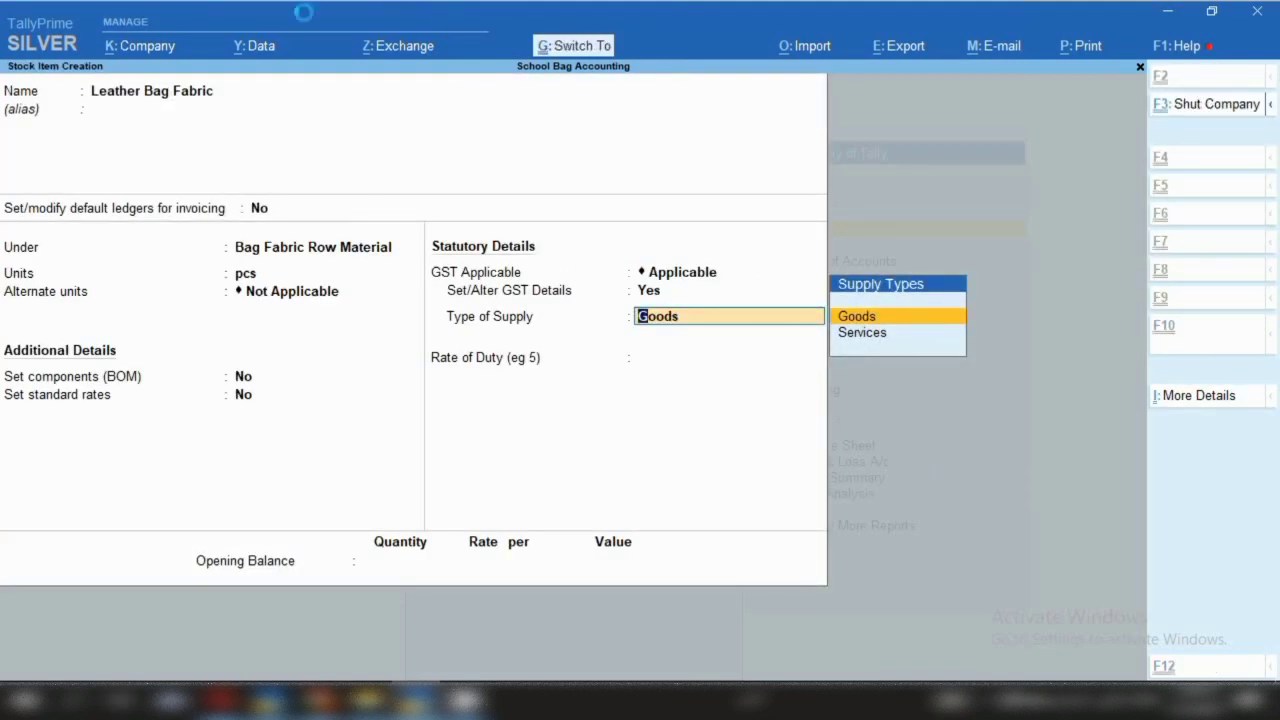
pyautogui.hotkey('ctrl', 'a')
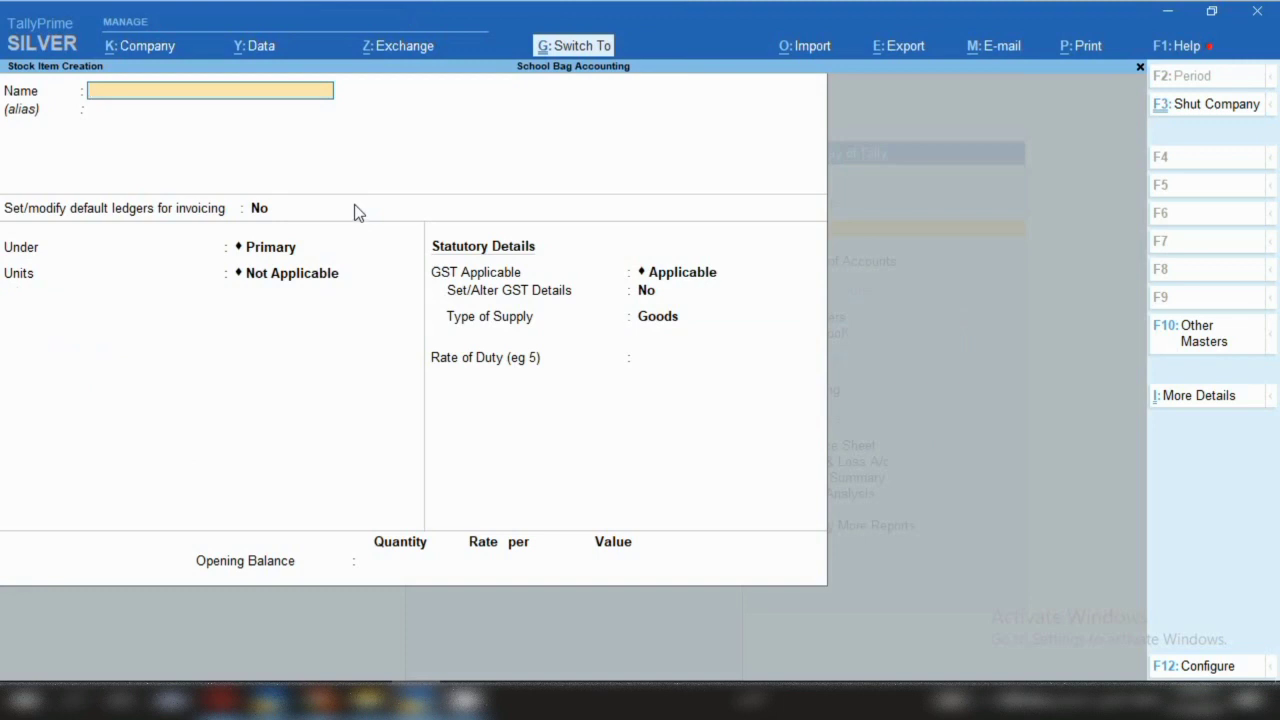
# Create item 'Synthetic Leather' under Bag Fabric Row Material with unit pcs
pyautogui.write('Synthetic Leather')
pyautogui.press('Return')
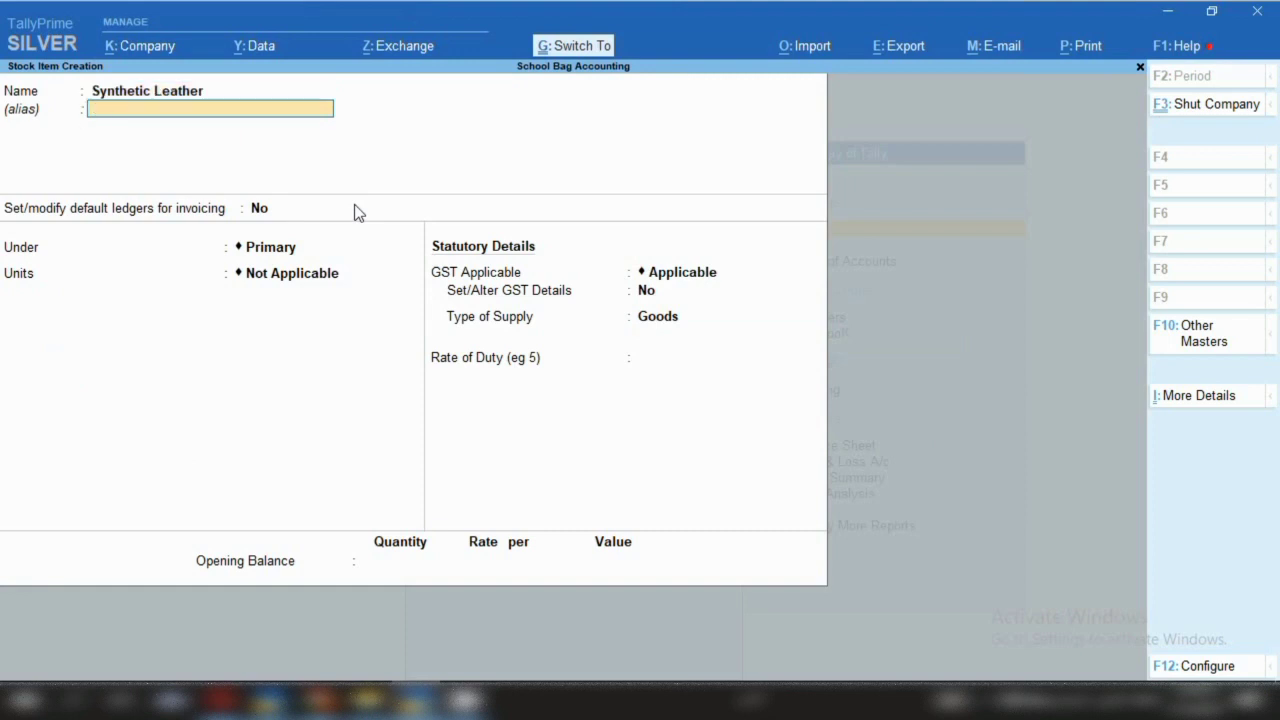
pyautogui.press('Return')
pyautogui.press('Return')
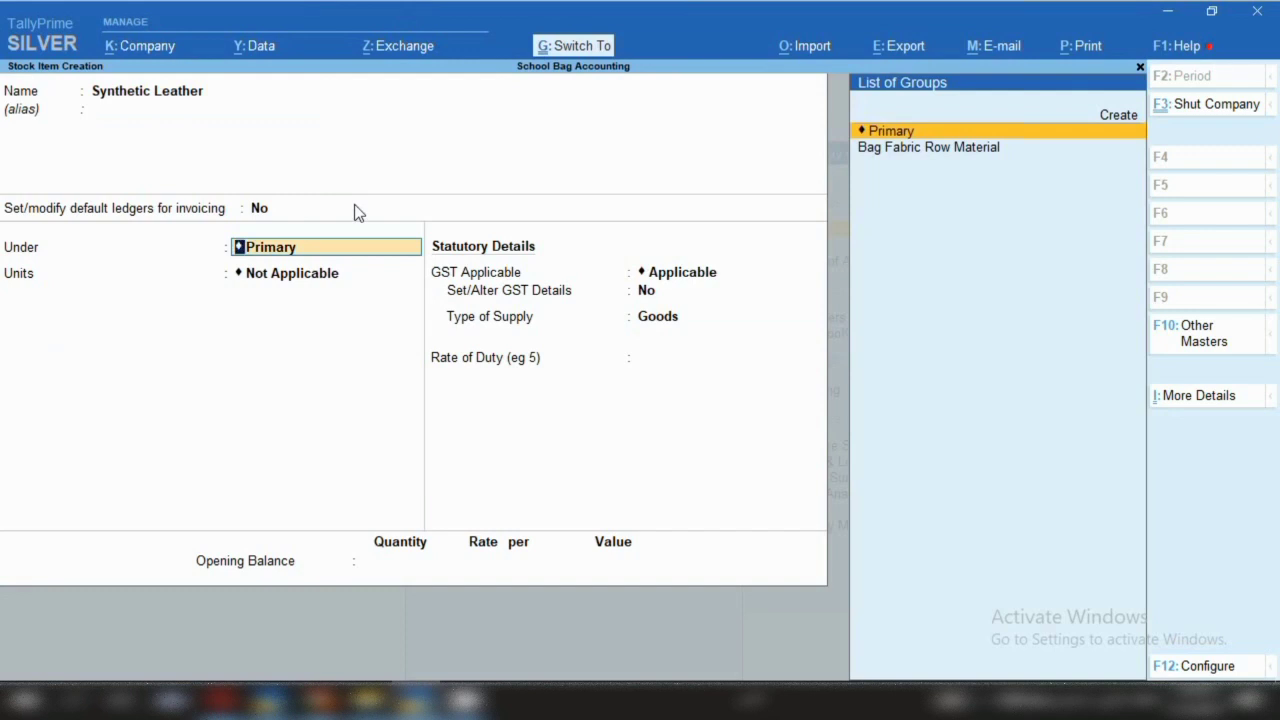
pyautogui.press('Down')
pyautogui.press('Return')
pyautogui.press('Down')
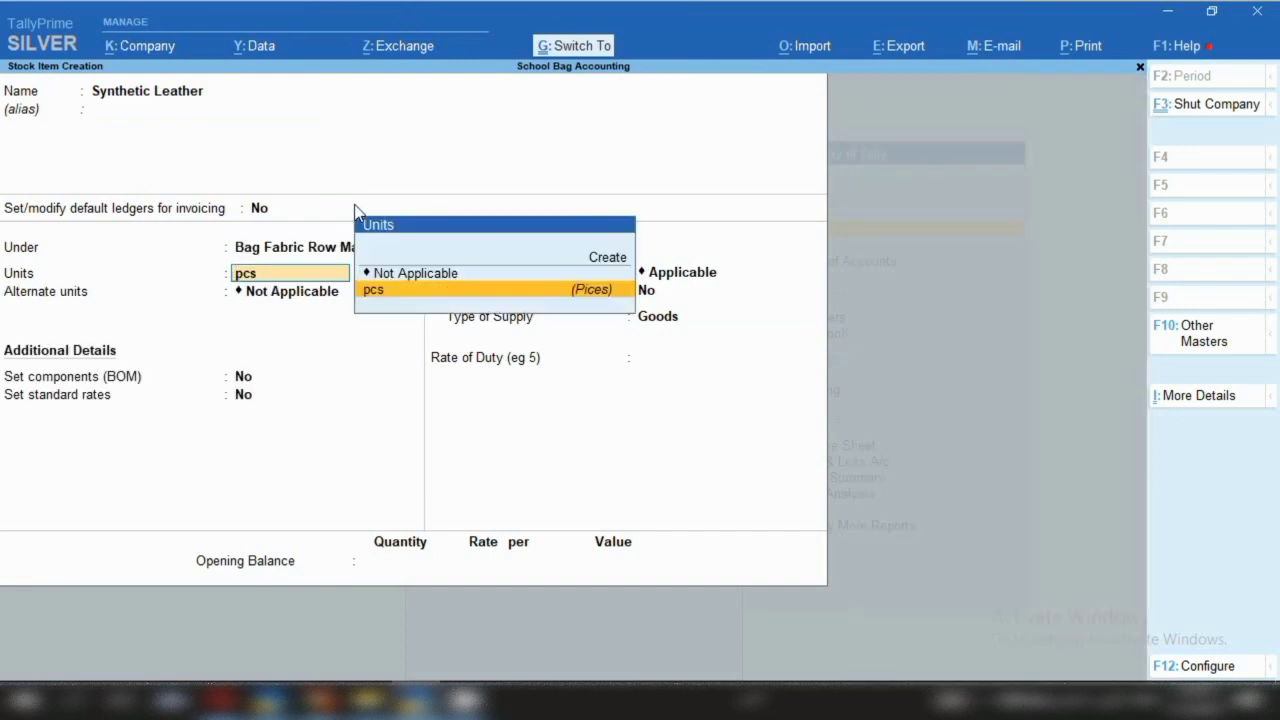
pyautogui.press('Return')
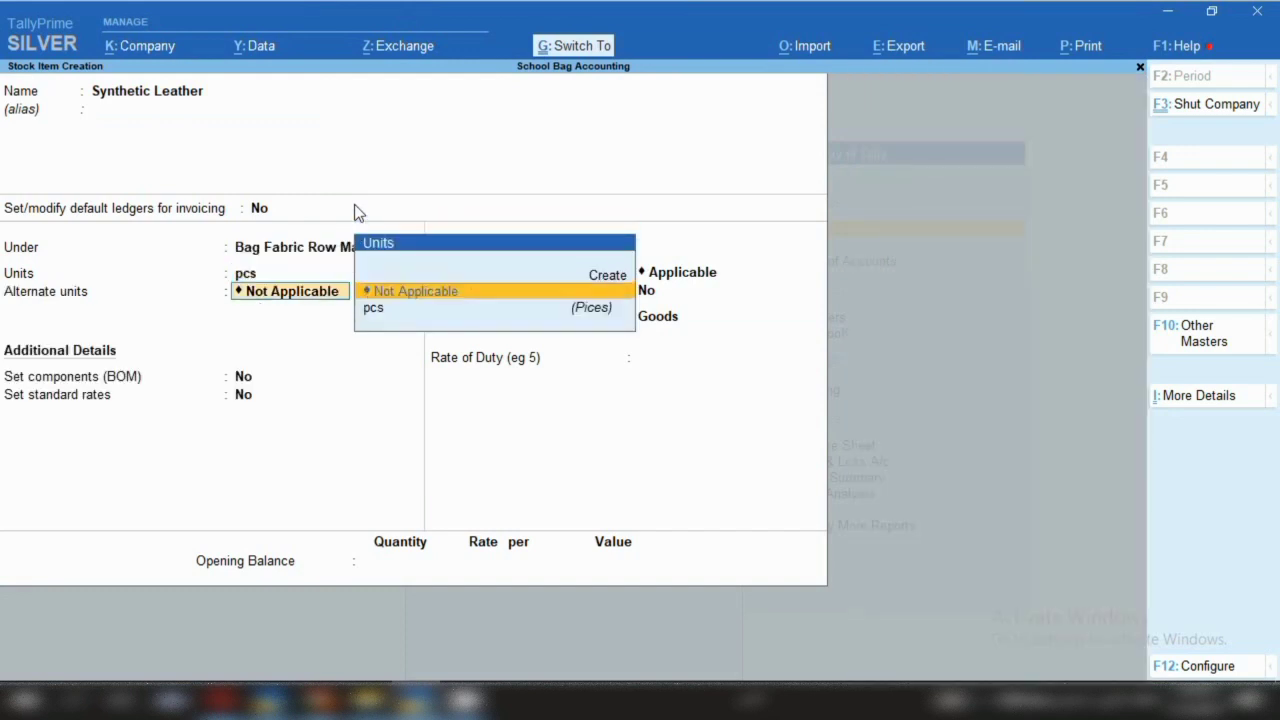
pyautogui.press('Return')
pyautogui.press('Return')
pyautogui.press('Return')
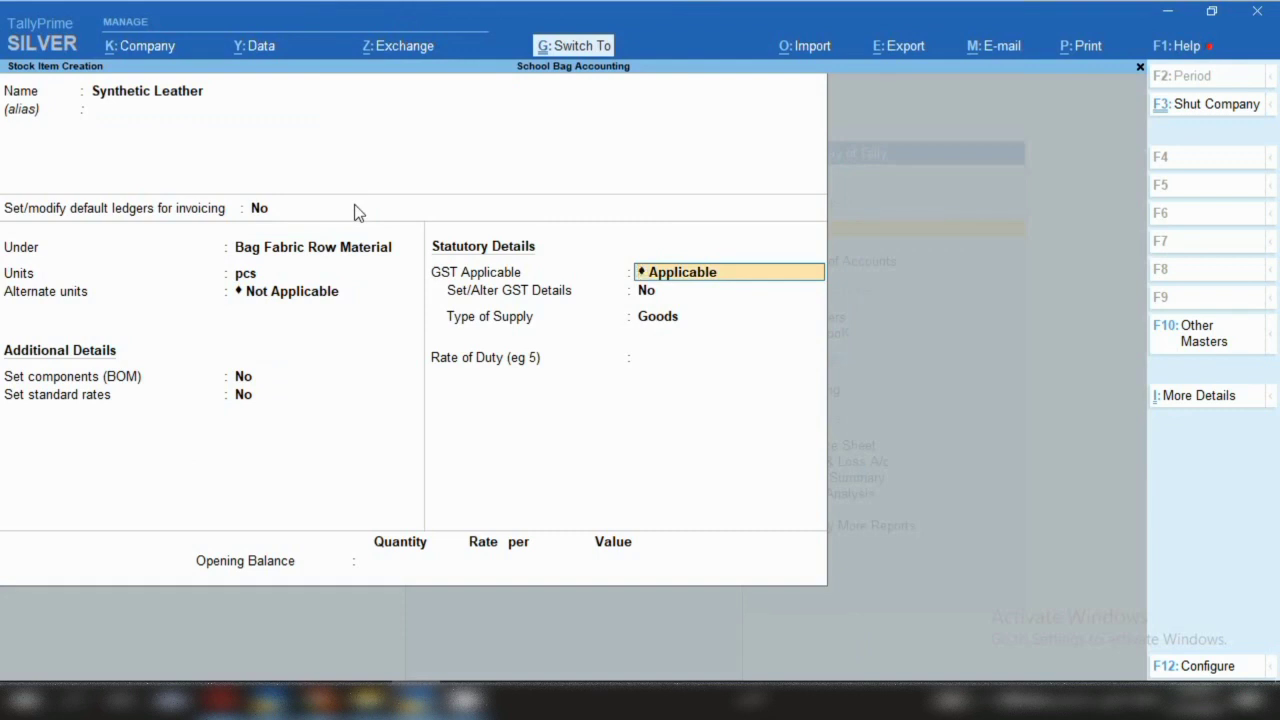
# Set HSN 42022, Taxable at 12% GST, save it, and name the next item 'Canvas'
pyautogui.press('Return')
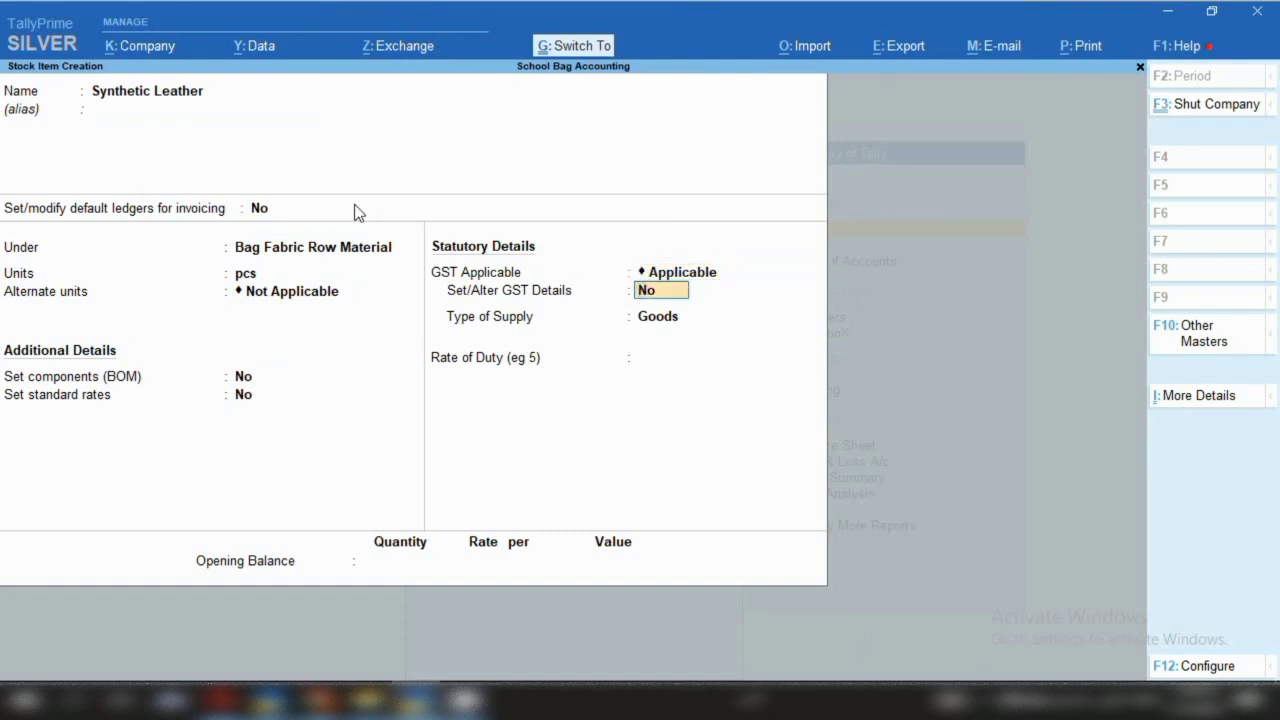
pyautogui.write('y')
pyautogui.press('Return')
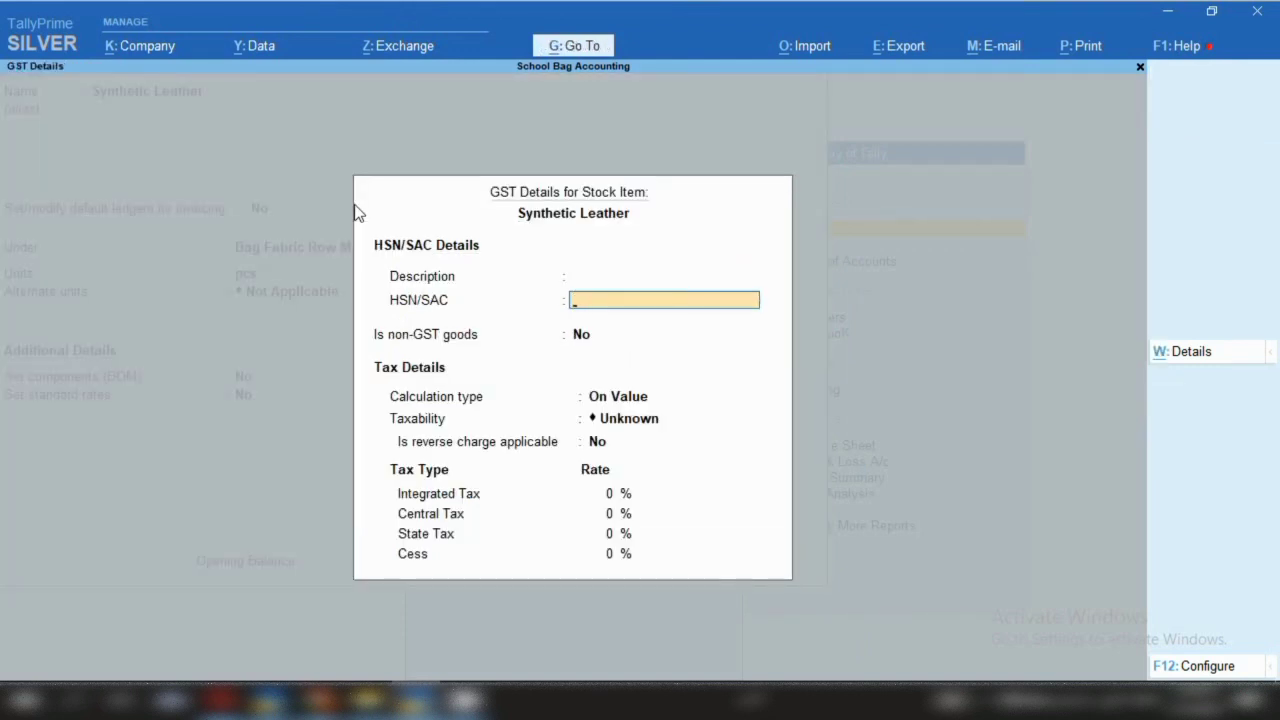
pyautogui.write('42022')
pyautogui.press('Return')
pyautogui.press('Return')
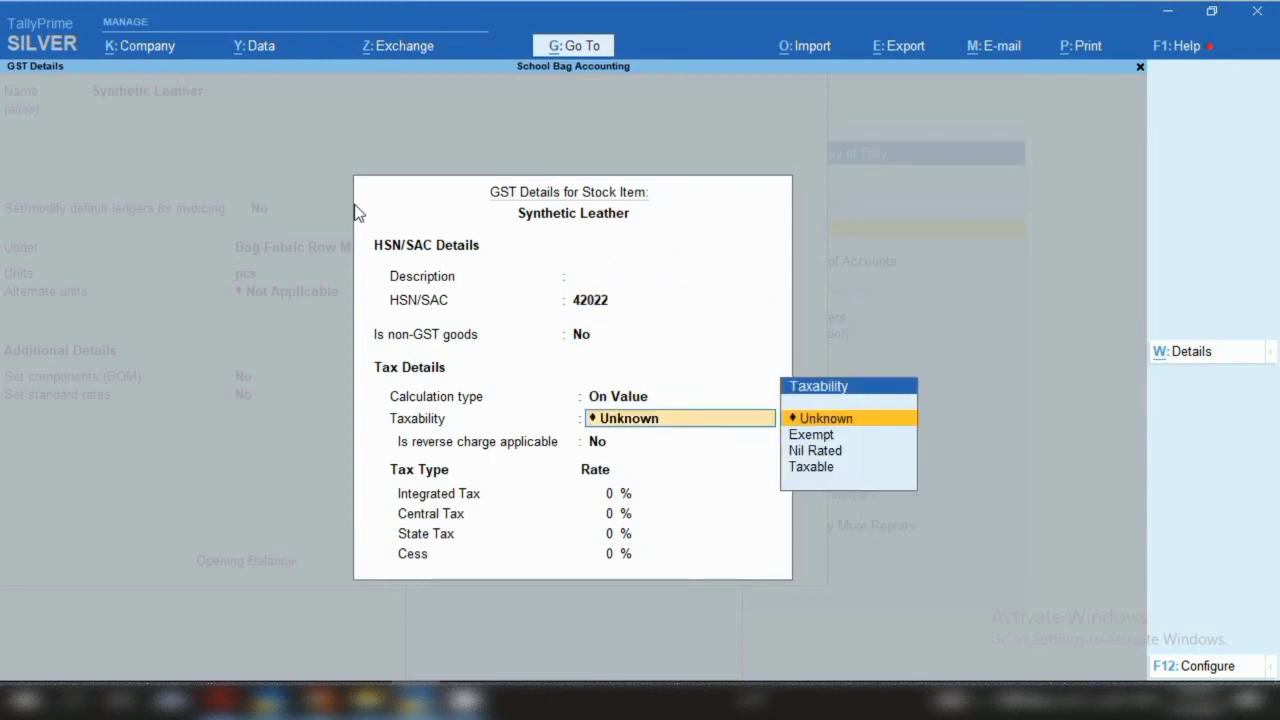
pyautogui.press('Down')
pyautogui.press('Down')
pyautogui.press('Down')
pyautogui.press('Return')
pyautogui.press('Return')
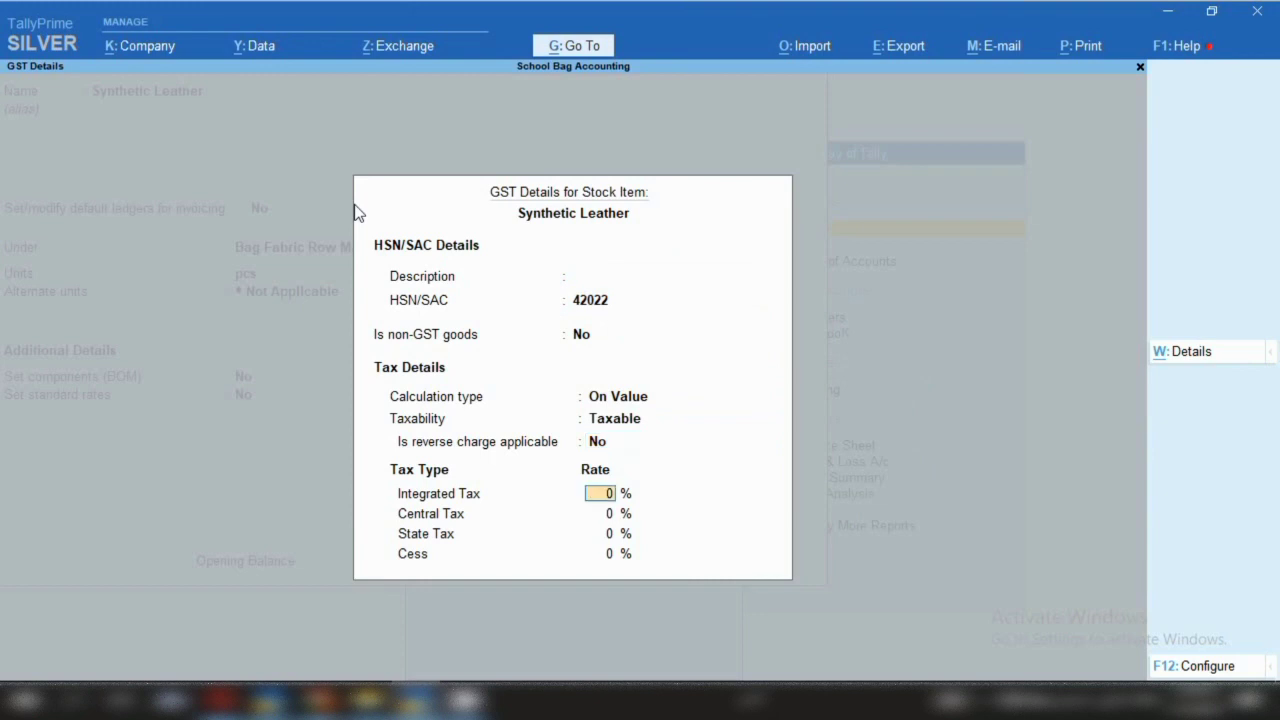
pyautogui.write('12')
pyautogui.press('Return')
pyautogui.hotkey('ctrl', 'a')
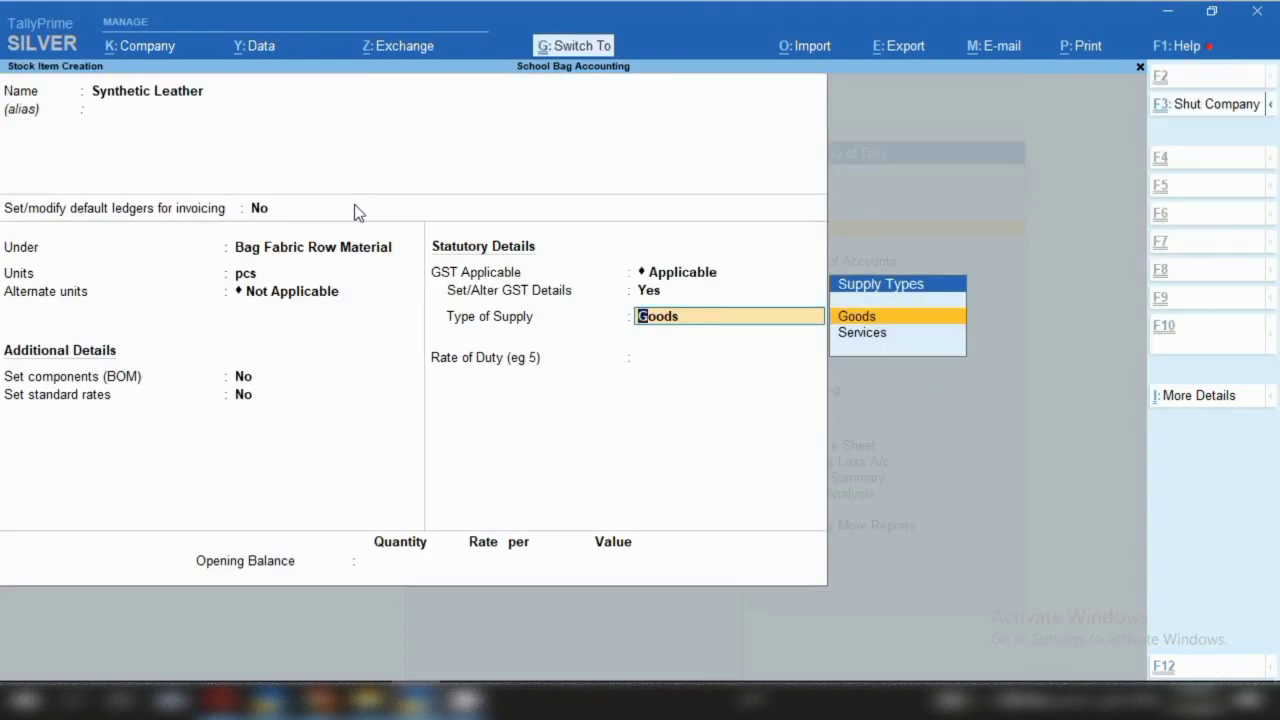
pyautogui.hotkey('ctrl', 'a')
pyautogui.write('Can')
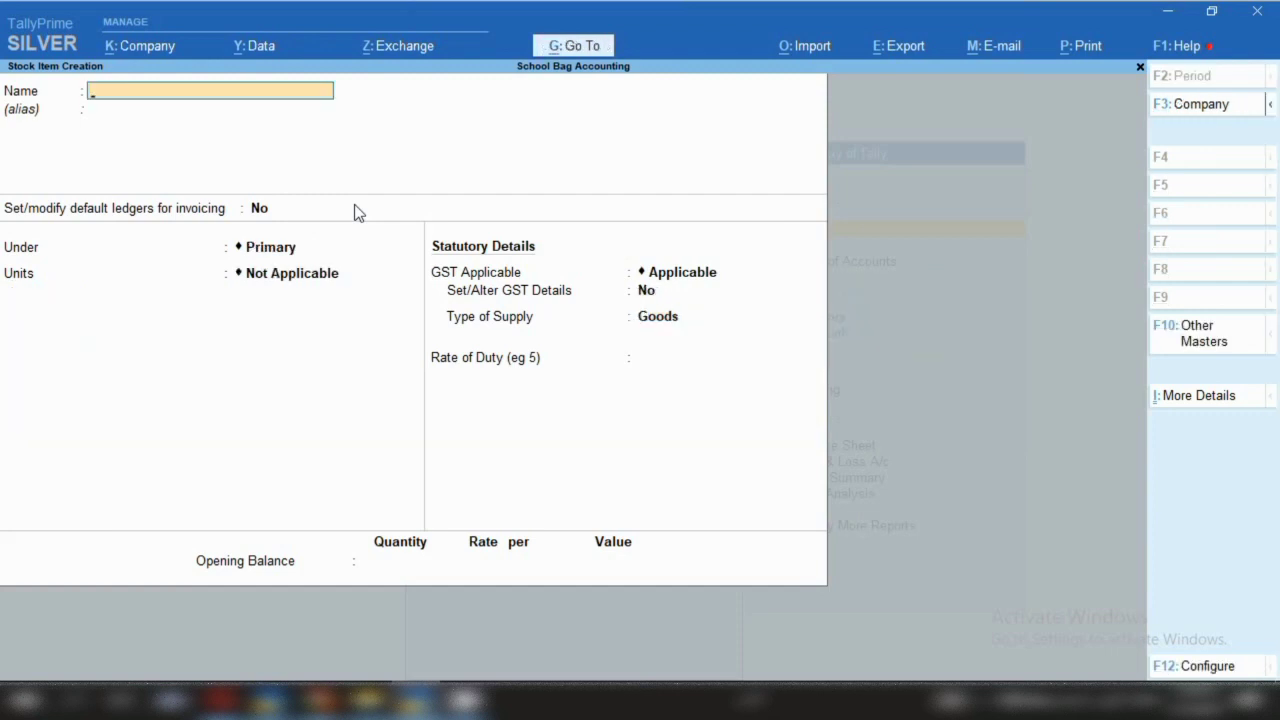
pyautogui.write('vas')
# Confirm Canvas under Bag Fabric Row Material with pcs as the unit
pyautogui.press('Return')
pyautogui.press('Return')
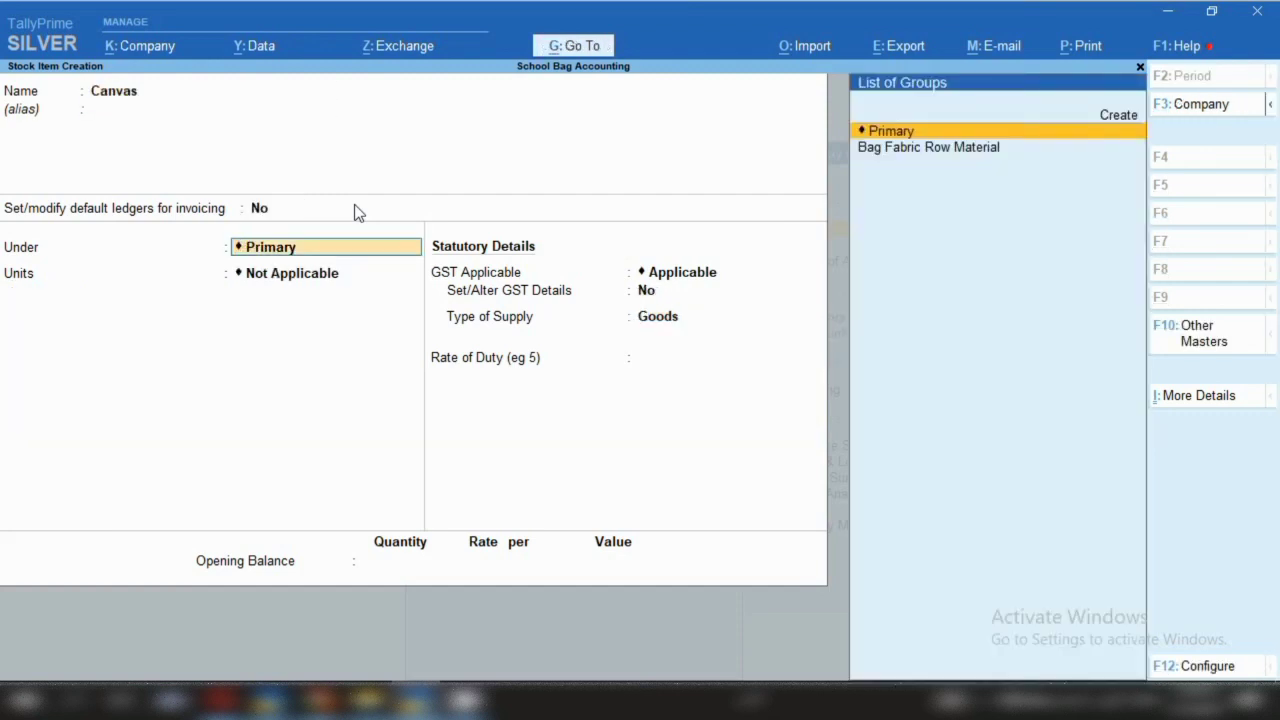
pyautogui.press('Down')
pyautogui.press('Return')
pyautogui.press('Return')
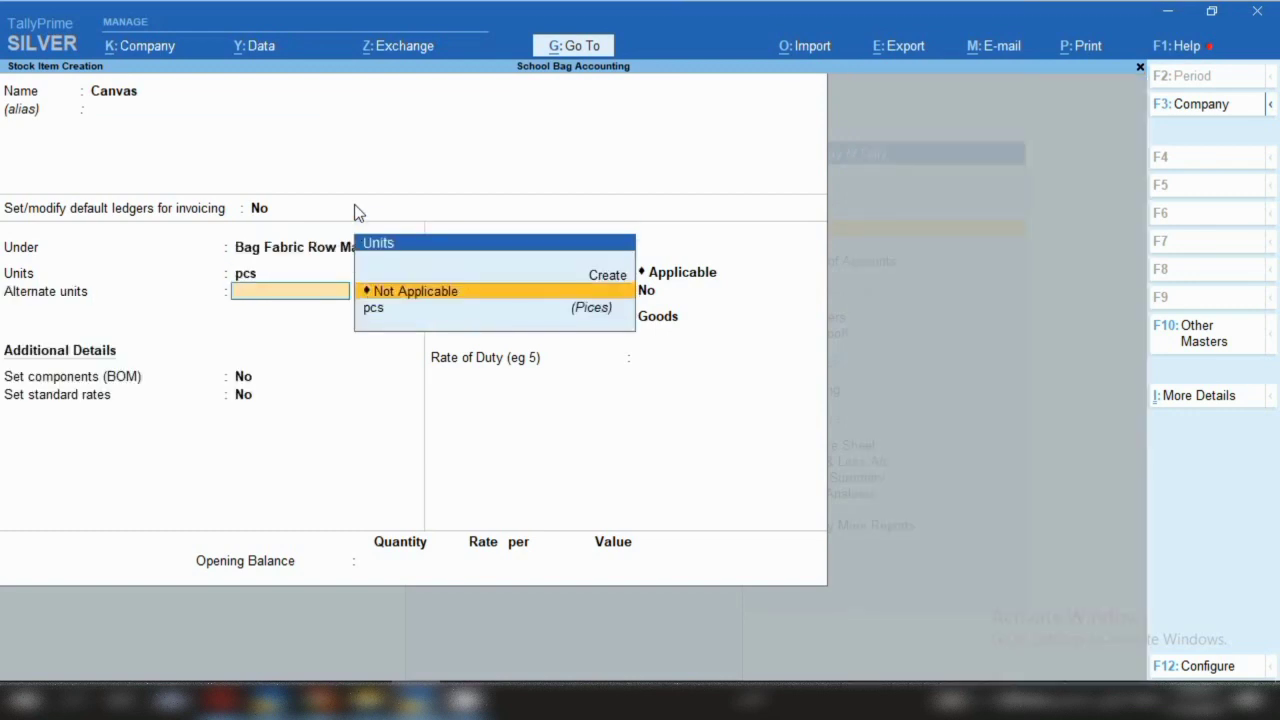
pyautogui.press('Return')
pyautogui.press('Return')
pyautogui.press('Return')
# Set Canvas GST details to HSN 42022, Taxable, 12%, and save the item
pyautogui.press('Return')
pyautogui.write('y')
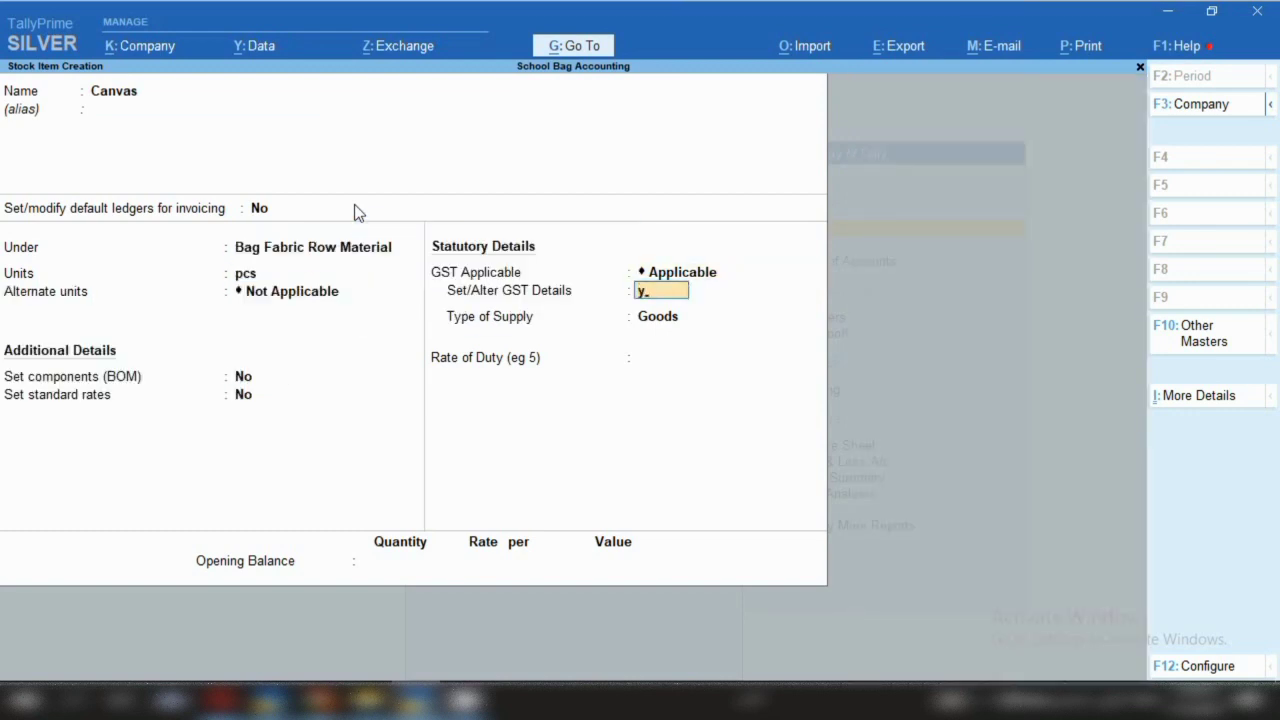
pyautogui.press('Return')
pyautogui.press('Return')
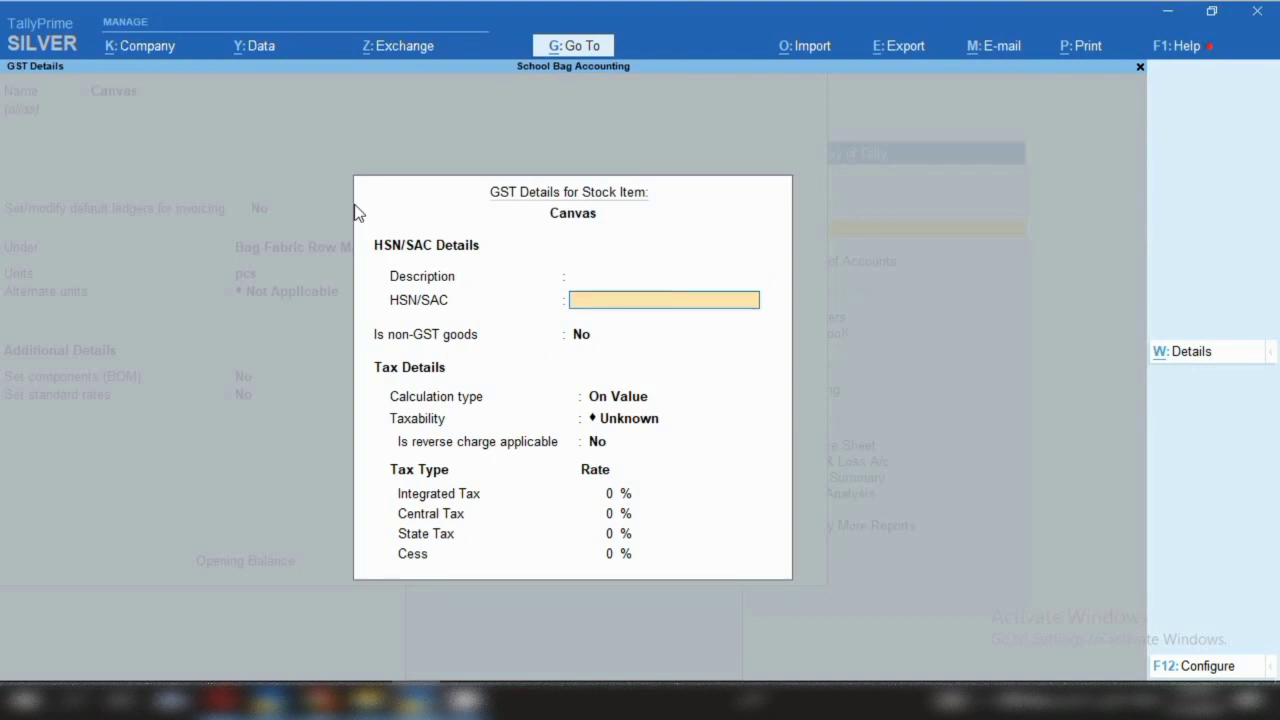
pyautogui.write('42022')
pyautogui.press('Return')
pyautogui.press('Return')
pyautogui.press('Return')
pyautogui.press('Down')
pyautogui.press('Down')
pyautogui.press('Down')
pyautogui.press('Return')
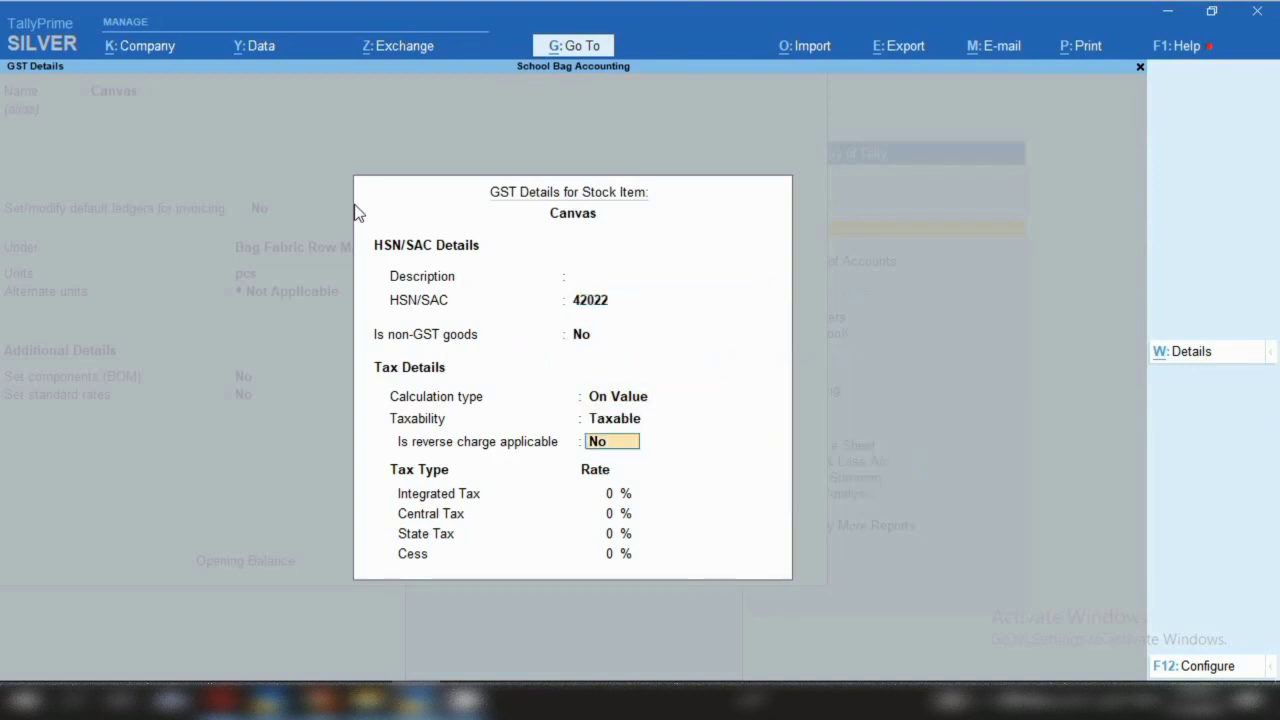
pyautogui.press('Return')
pyautogui.write('12')
pyautogui.press('Return')
pyautogui.hotkey('ctrl', 'a')
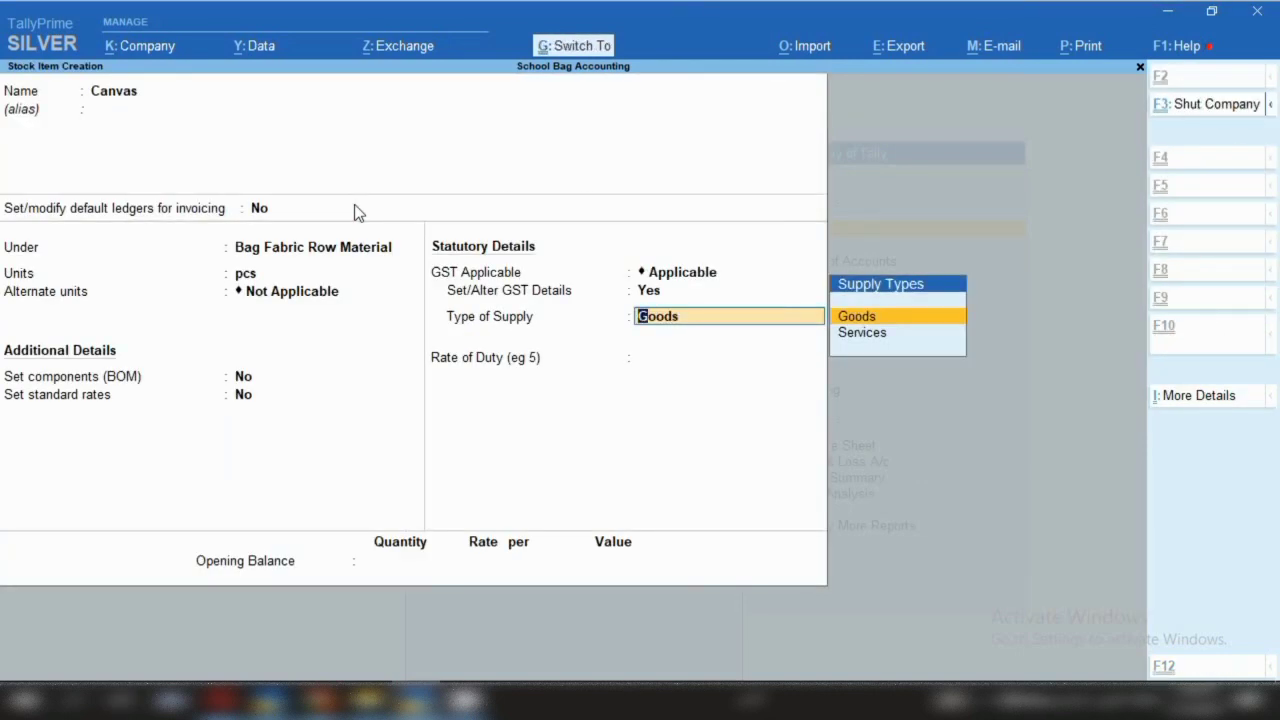
pyautogui.hotkey('ctrl', 'a')
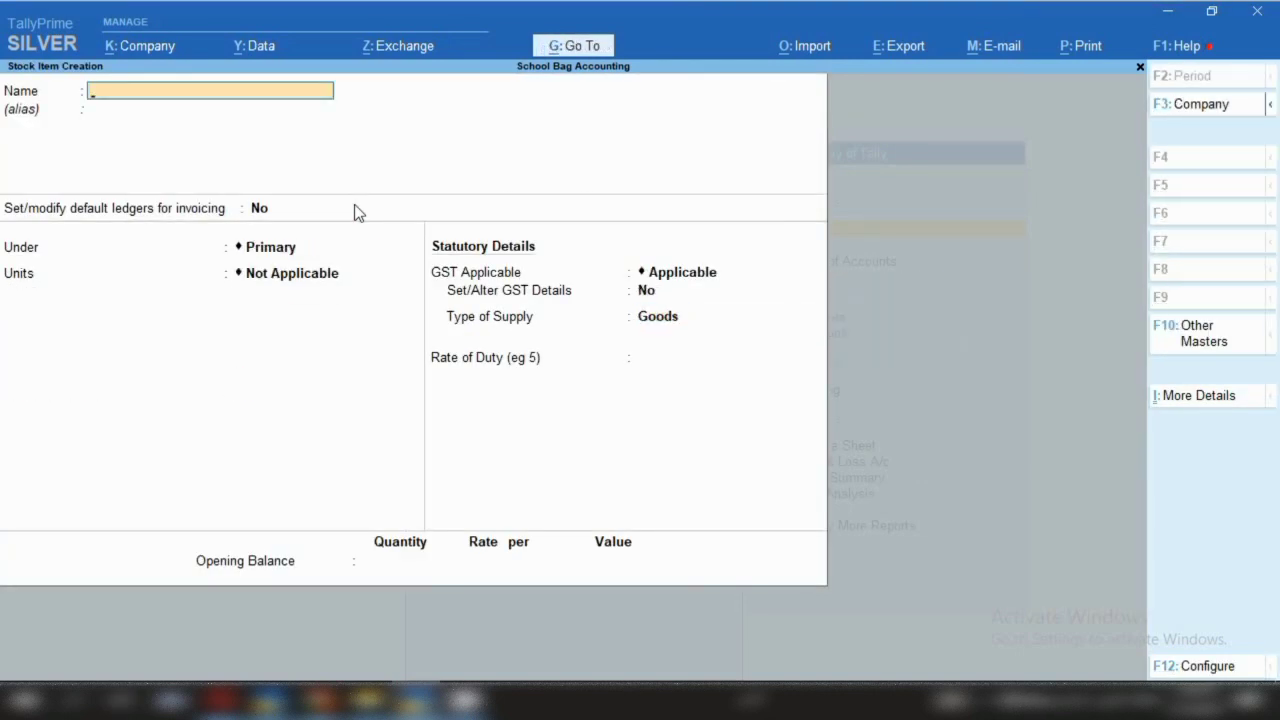
# Create item 'Wool Fabric' under Bag Fabric Row Material with unit pcs
pyautogui.write('Wool Fabric')
pyautogui.press('Return')
pyautogui.press('Return')
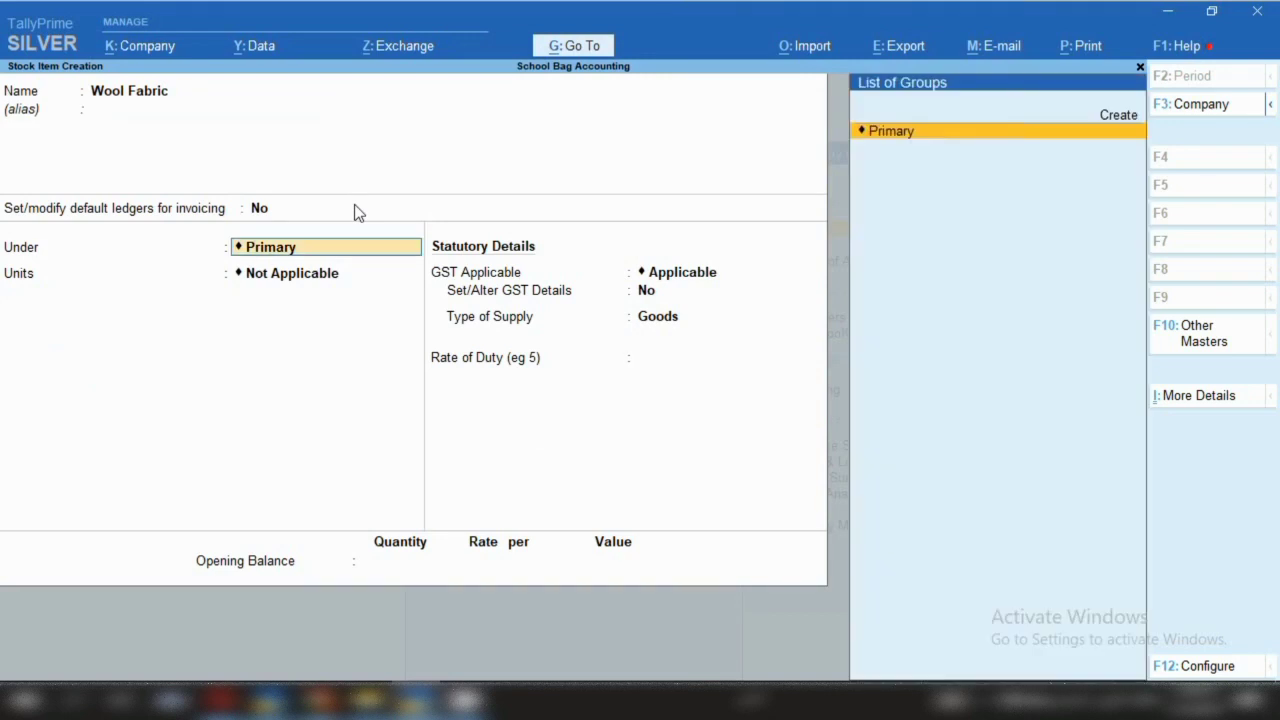
pyautogui.press('Return')
pyautogui.press('BackSpace')
pyautogui.press('Down')
pyautogui.press('Return')
pyautogui.press('Down')
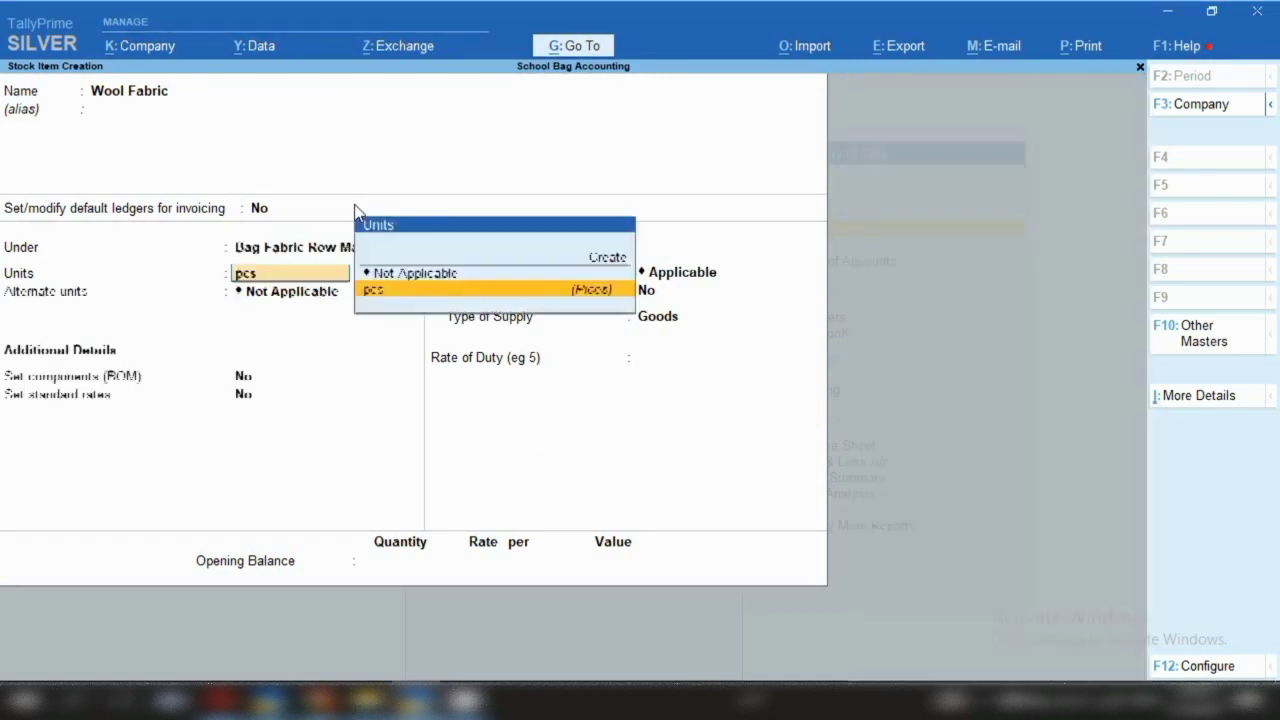
pyautogui.press('Return')
# Give Wool Fabric HSN 42022, Taxable, 18% integrated tax, and save it
pyautogui.press('Return')
pyautogui.press('Return')
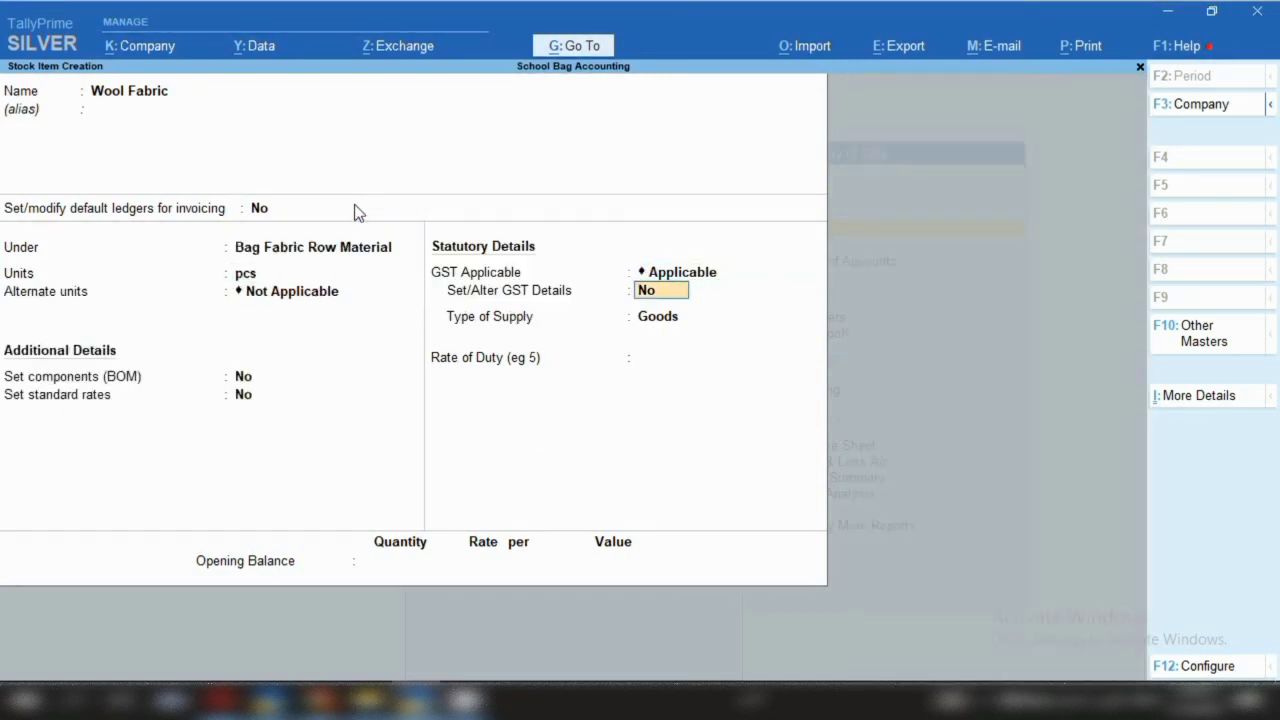
pyautogui.press('y')
pyautogui.press('Return')
pyautogui.write('42022')
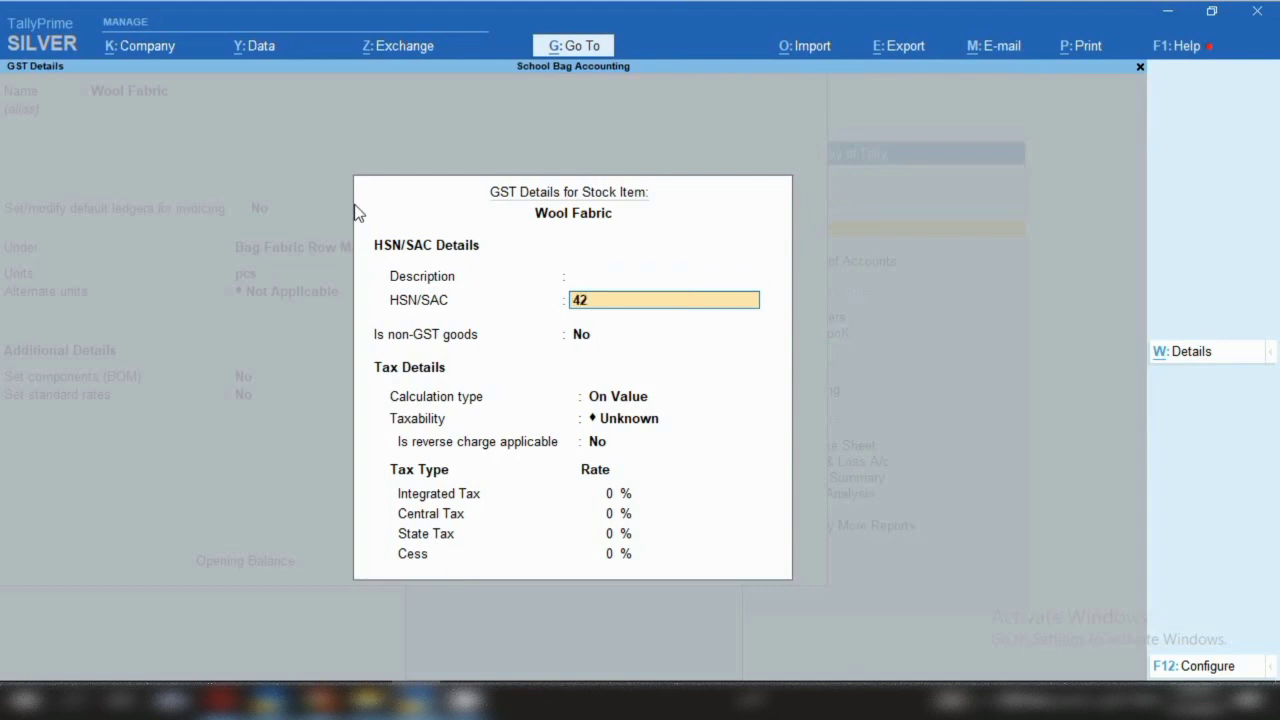
pyautogui.press('Return')
pyautogui.press('Return')
pyautogui.press('Return')
pyautogui.press('Down')
pyautogui.press('Down')
pyautogui.press('Down')
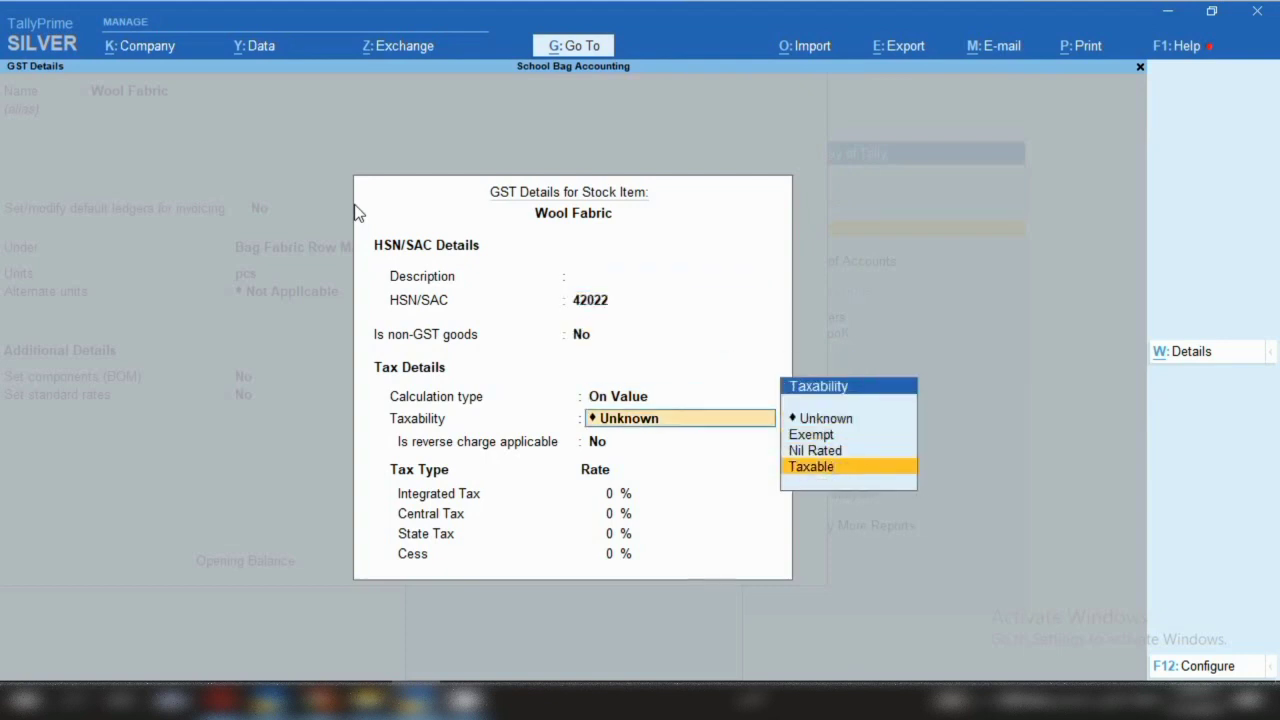
pyautogui.press('Return')
pyautogui.press('Return')
pyautogui.write('18')
pyautogui.hotkey('ctrl', 'a')
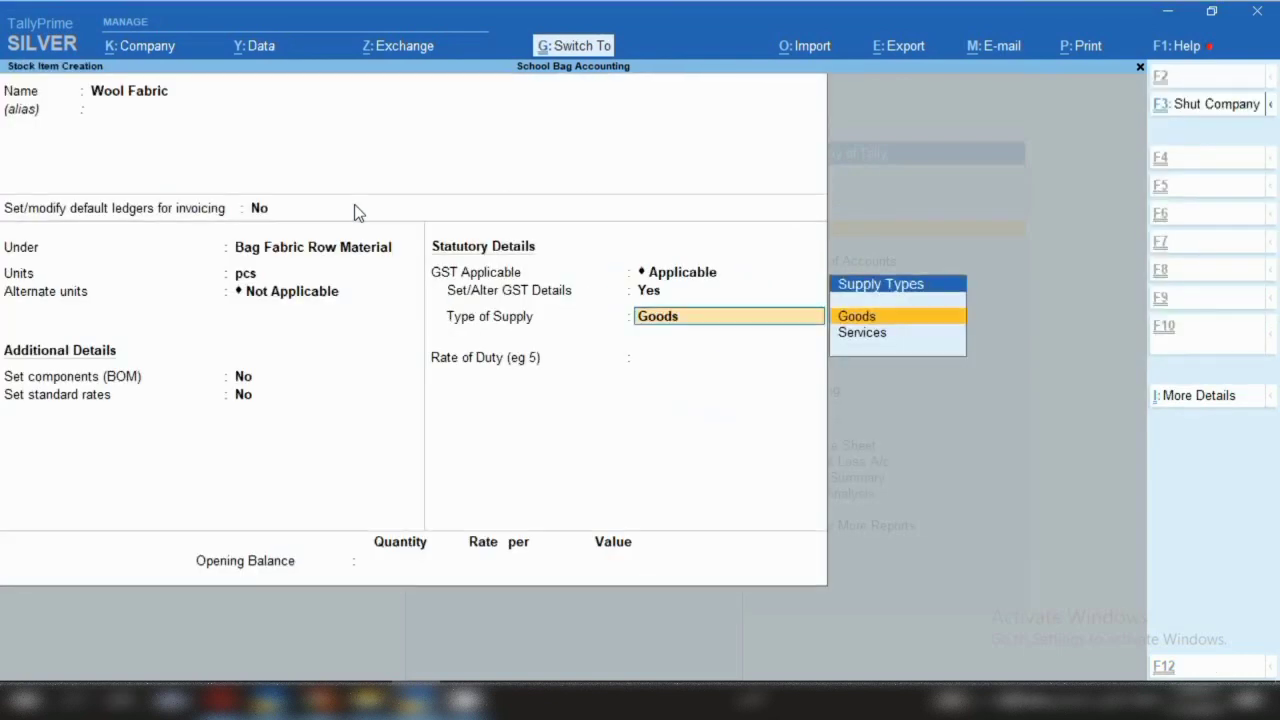
pyautogui.hotkey('ctrl', 'a')
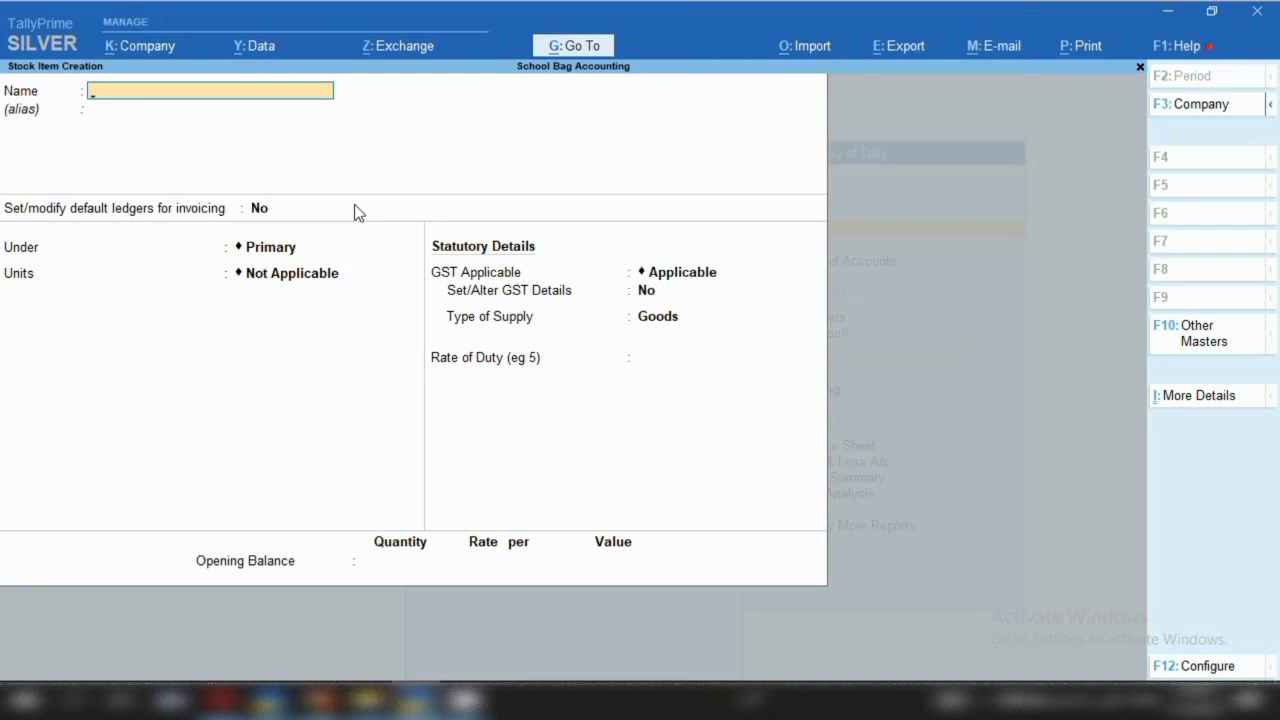
# Create item 'Webbing' under Primary with unit pcs and no alternate unit
pyautogui.write('Webbing')
pyautogui.press('Return')
pyautogui.press('Return')
pyautogui.press('Return')
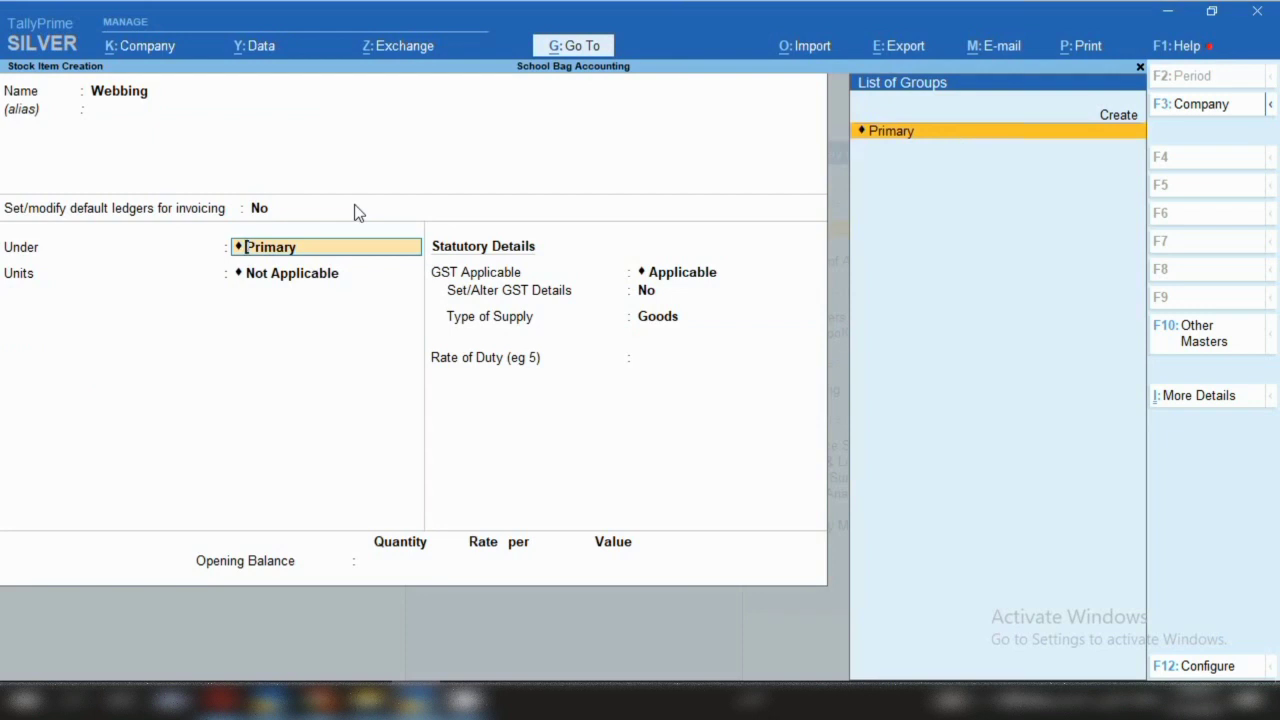
pyautogui.press('Return')
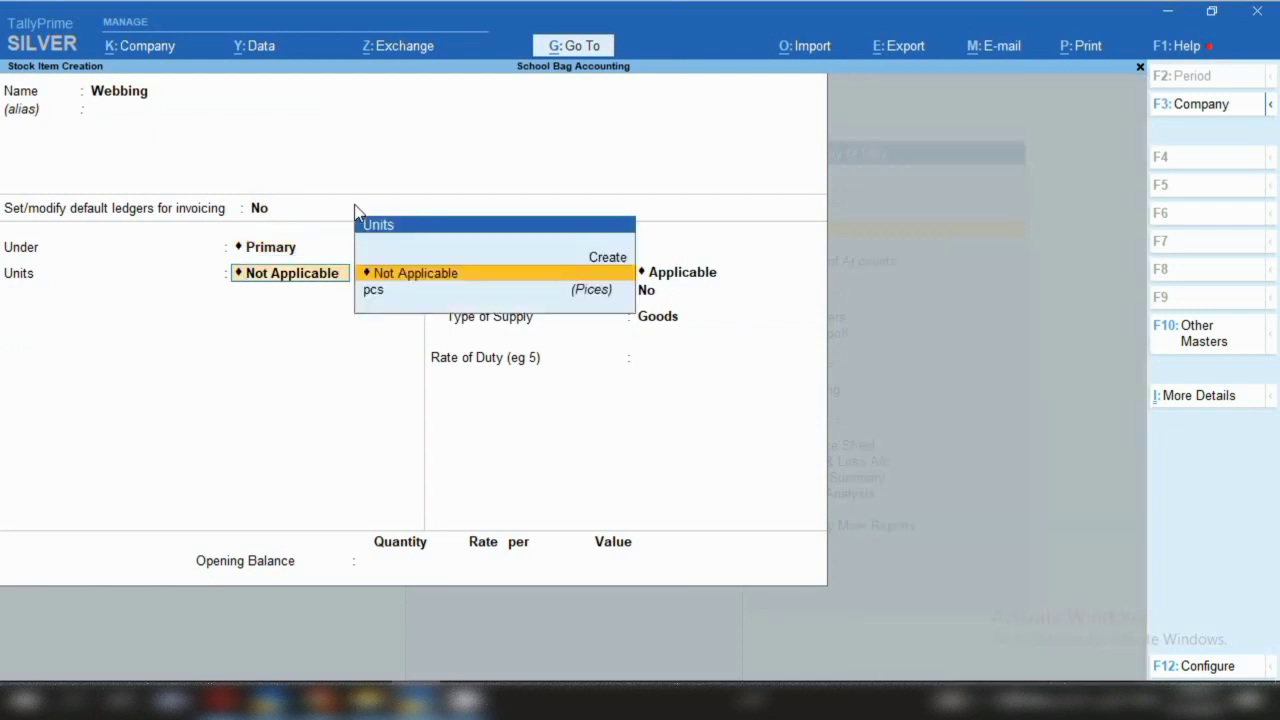
pyautogui.press('Down')
pyautogui.press('Return')
pyautogui.press('Return')
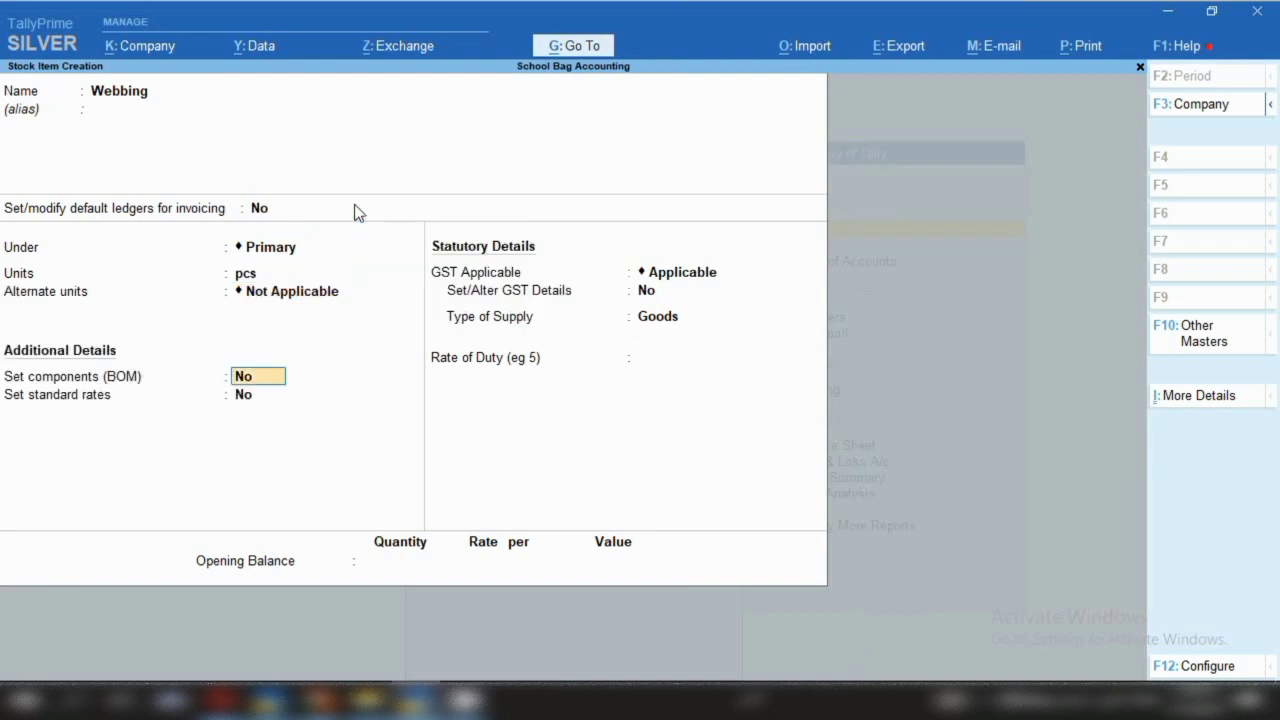
pyautogui.press('Return')
pyautogui.press('Return')
# Give Webbing HSN 591131, Taxable, 12% integrated tax (6/6 split), and save it
pyautogui.press('Return')
pyautogui.press('y')
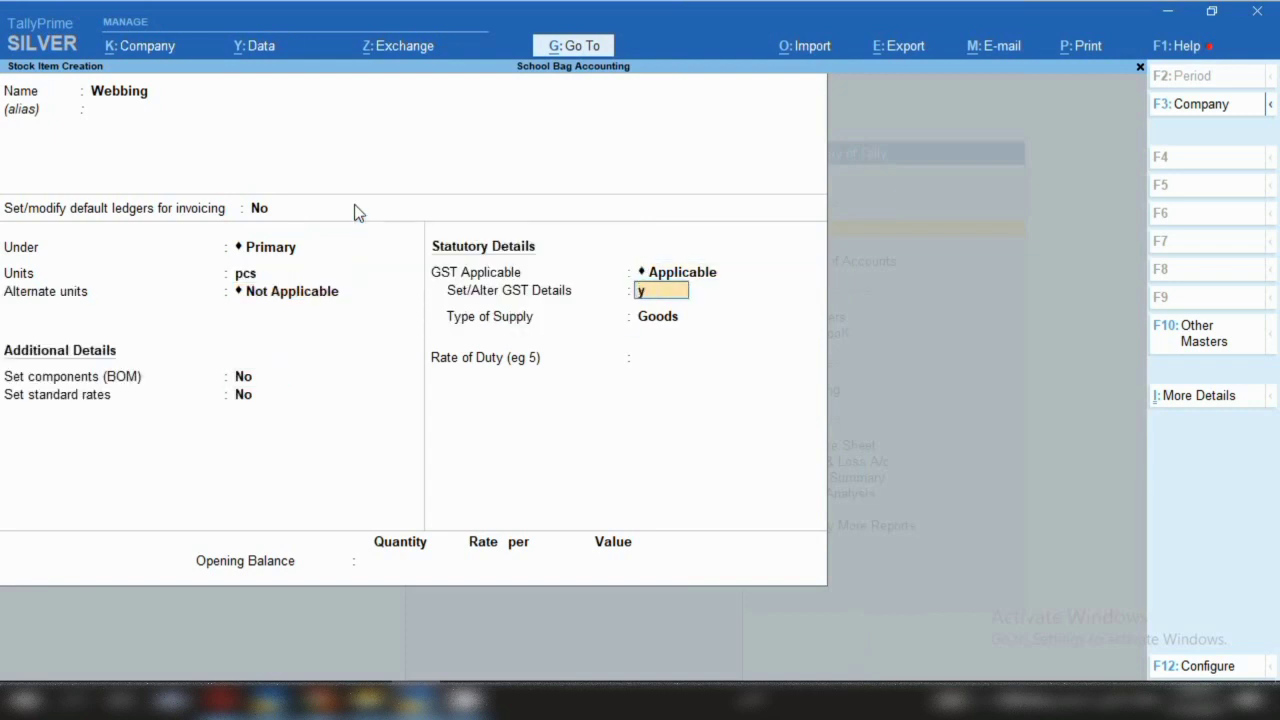
pyautogui.press('Return')
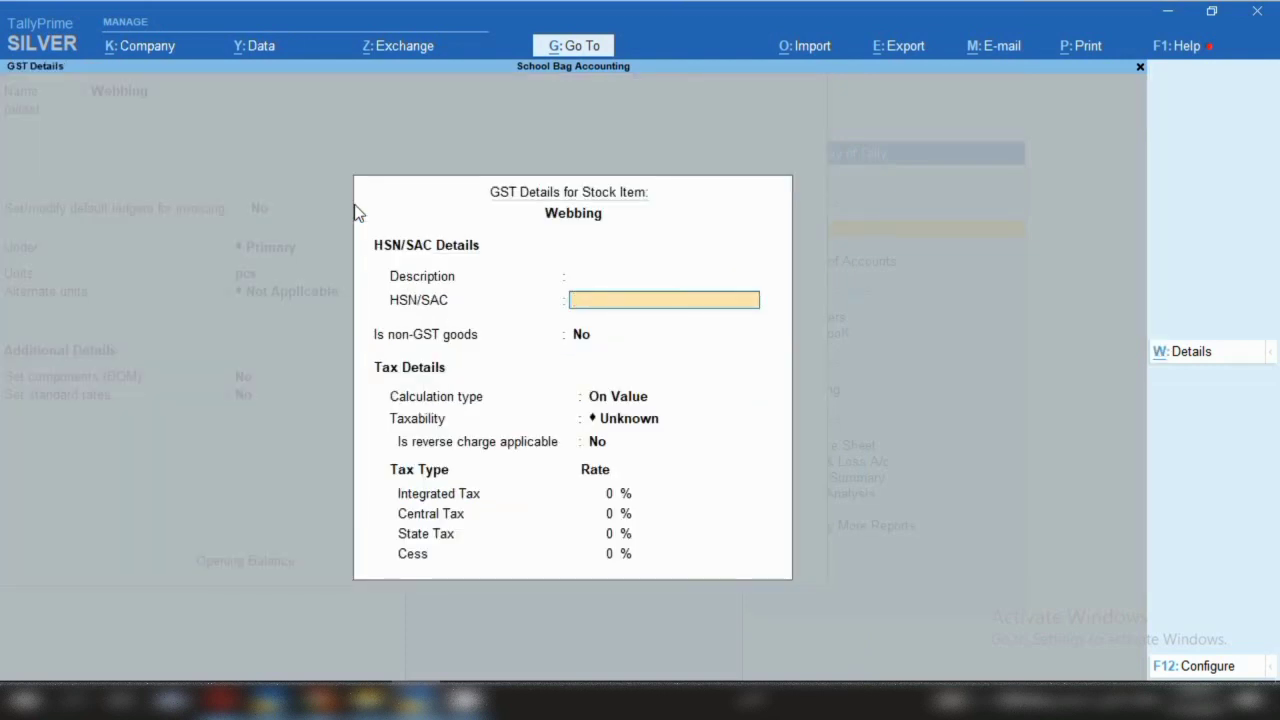
pyautogui.write('591131')
pyautogui.press('Return')
pyautogui.press('Return')
pyautogui.press('Return')
pyautogui.press('Down')
pyautogui.press('Down')
pyautogui.press('Down')
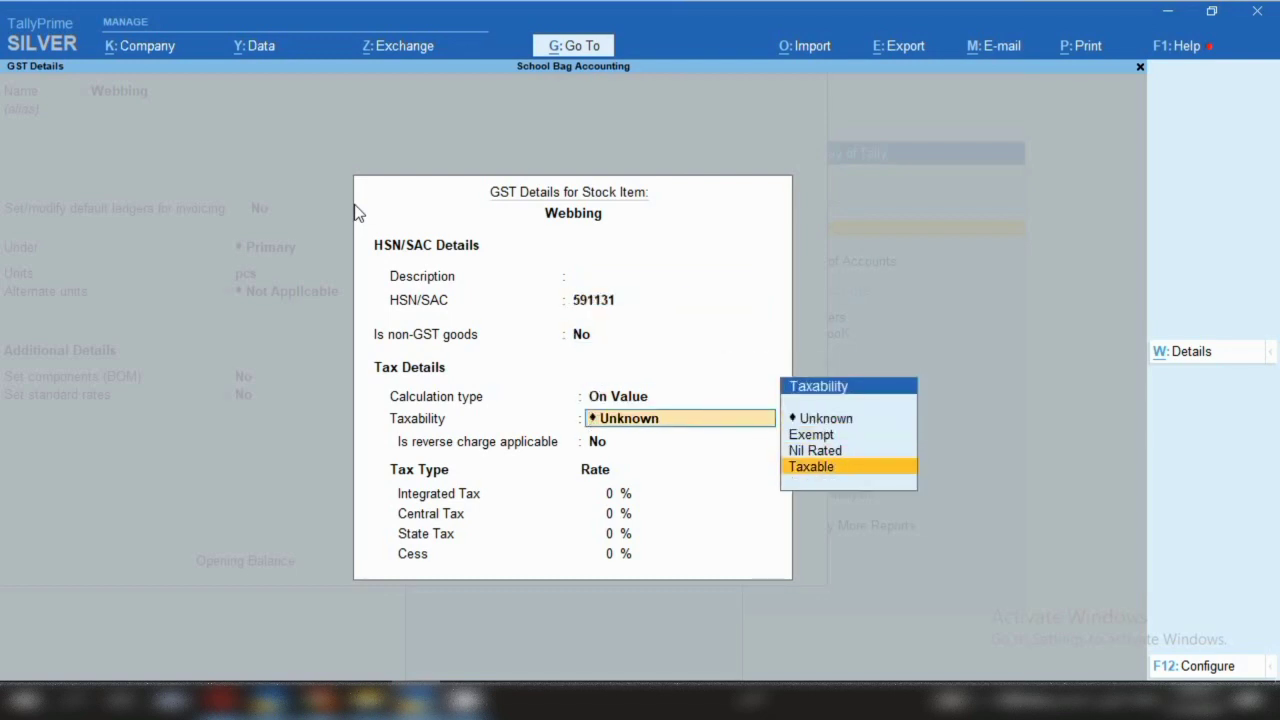
pyautogui.press('Return')
pyautogui.press('Return')
pyautogui.write('12')
pyautogui.press('Return')
pyautogui.press('Return')
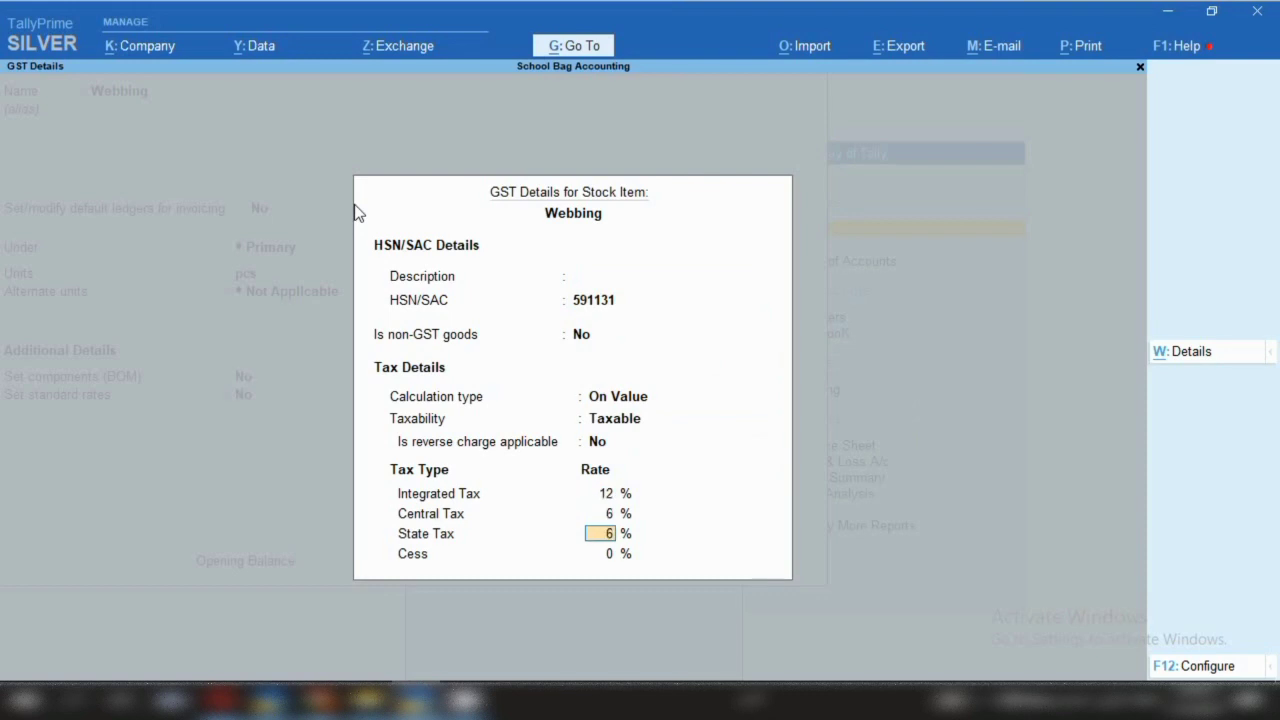
pyautogui.press('ctrl')
pyautogui.hotkey('ctrl', 'a')
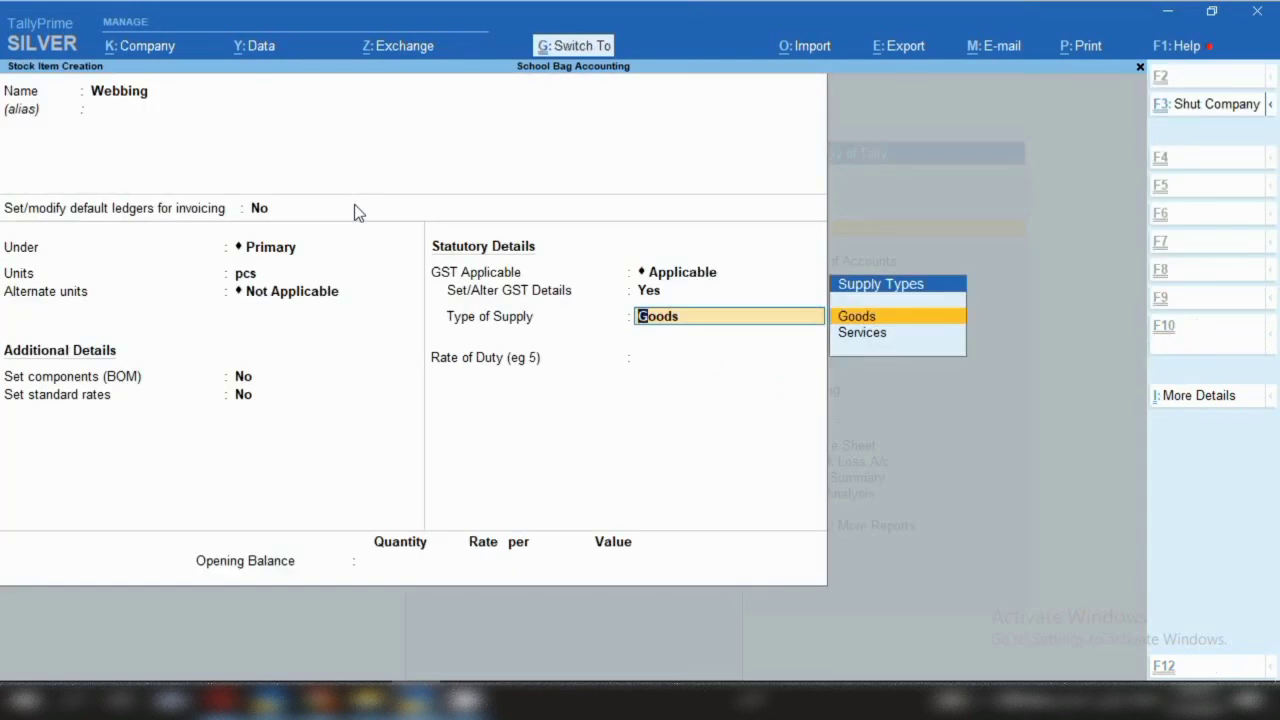
pyautogui.hotkey('ctrl', 'a')
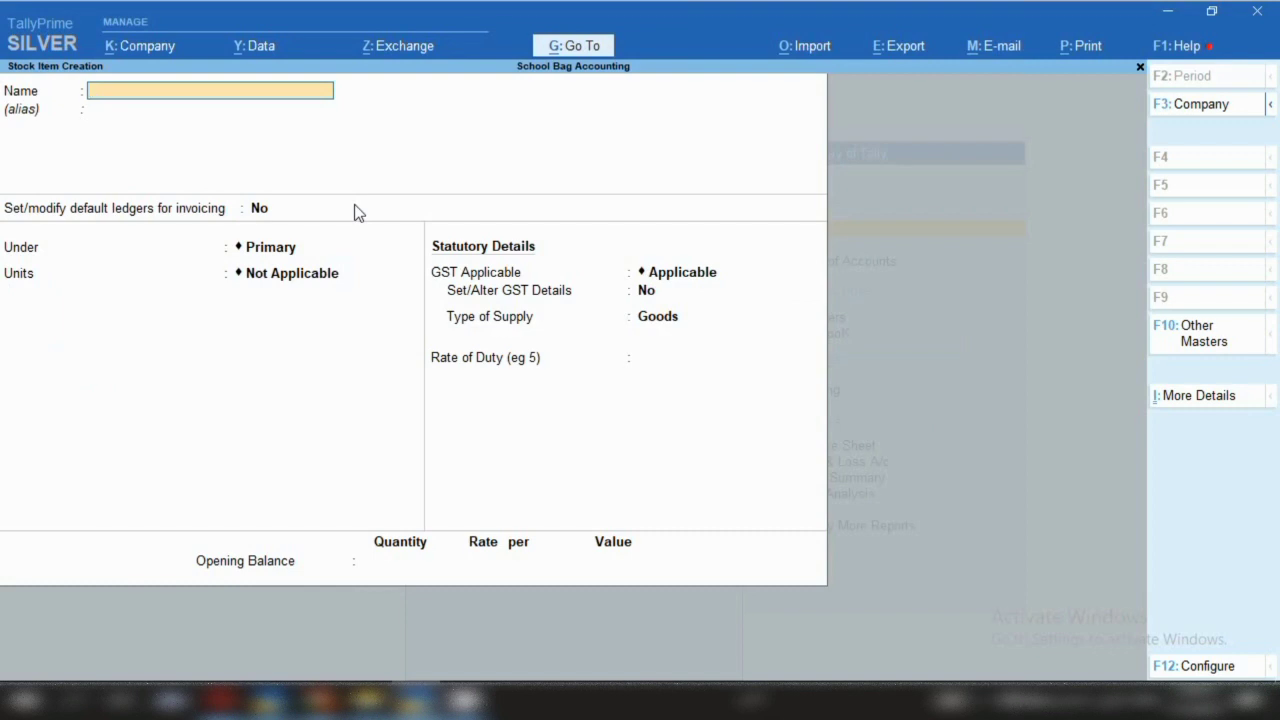
# Start a new stock item named 'D Rings', correcting the typo
pyautogui.write('D Ringh')
pyautogui.press('BackSpace')
pyautogui.write('s')
pyautogui.press('Return')
pyautogui.press('Return')
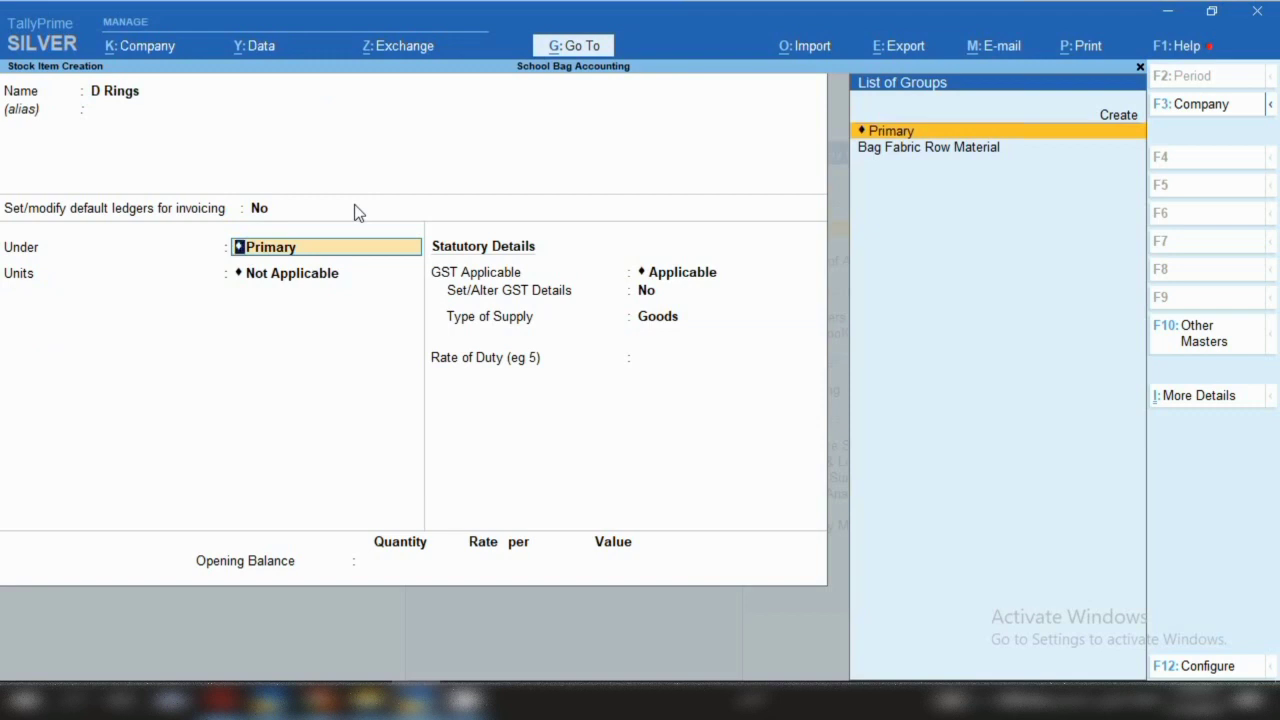
# Create stock group 'Ring Row Material' under Primary and file D Rings under it
pyautogui.press('alt')
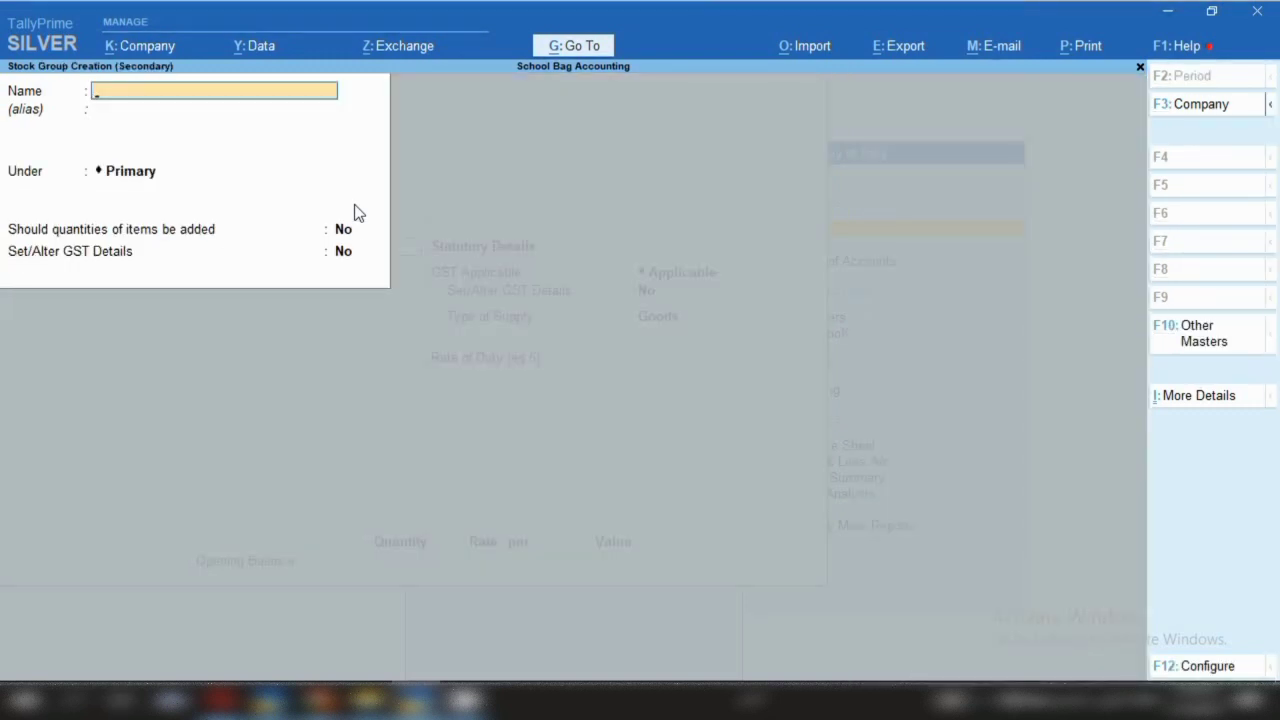
pyautogui.write('Ring Row Material')
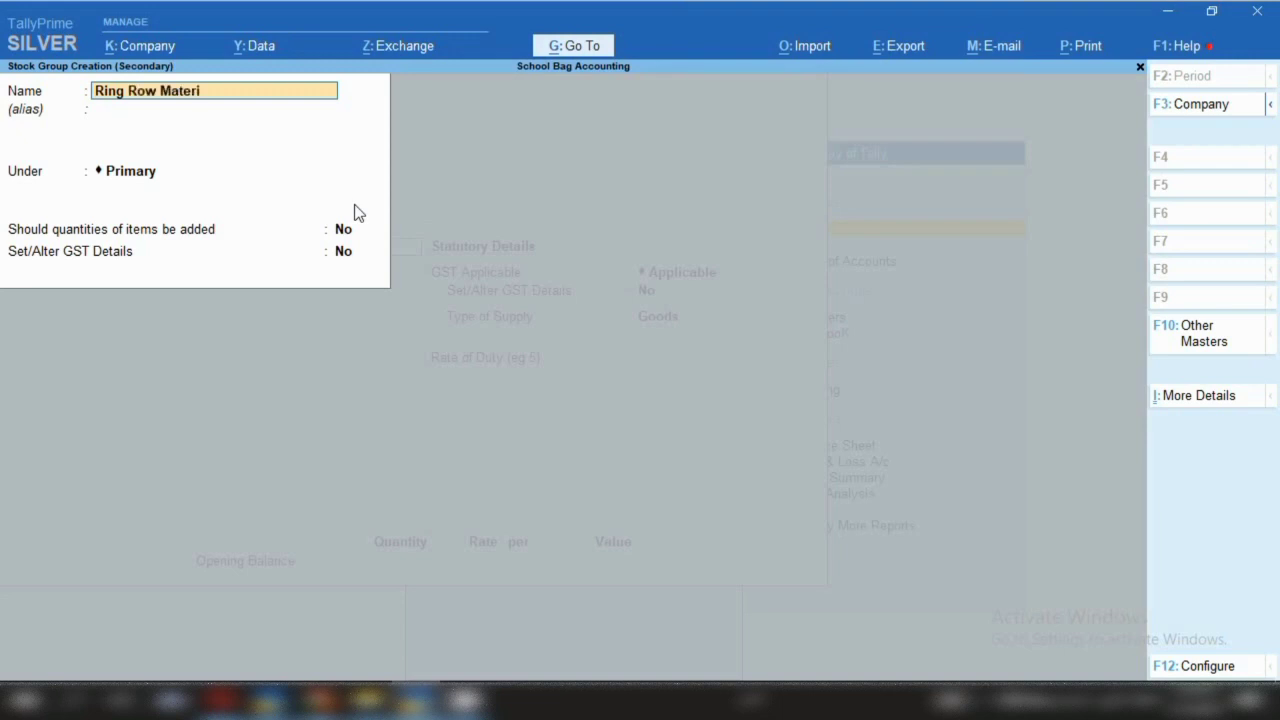
pyautogui.press('Return')
pyautogui.press('Return')
pyautogui.press('Return')
pyautogui.press('Return')
pyautogui.press('Return')
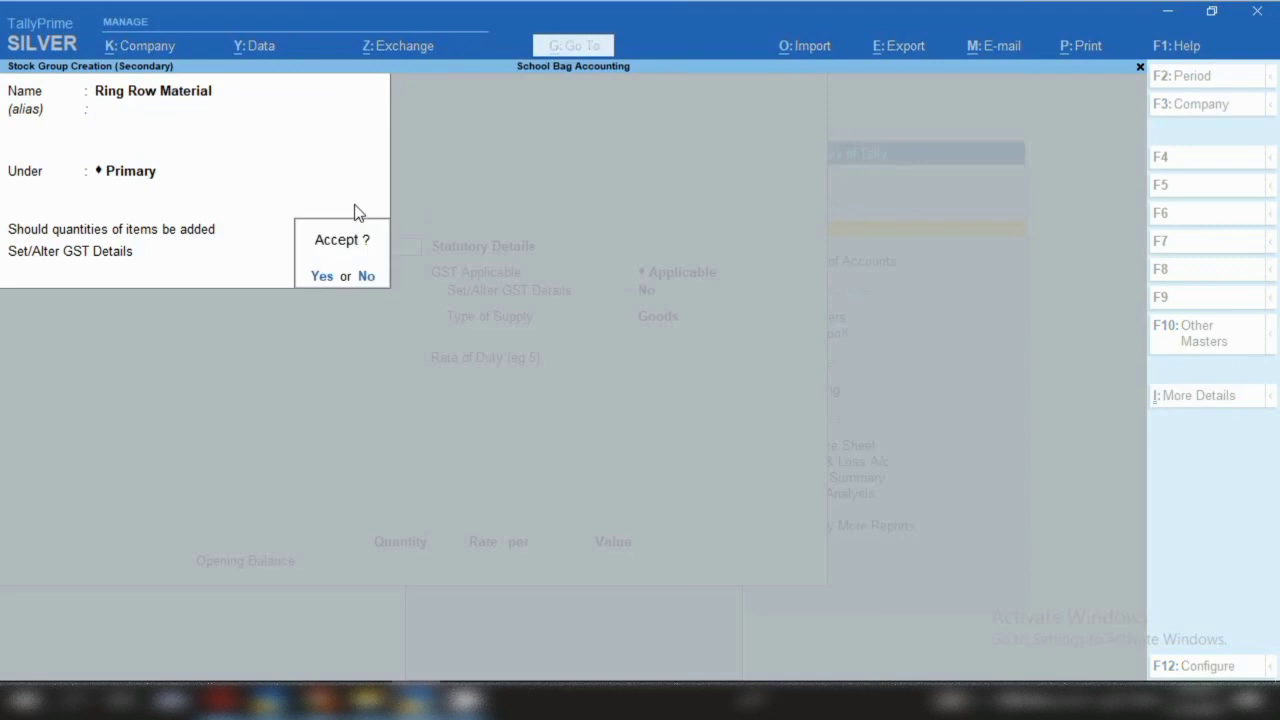
pyautogui.press('Return')
pyautogui.press('Return')
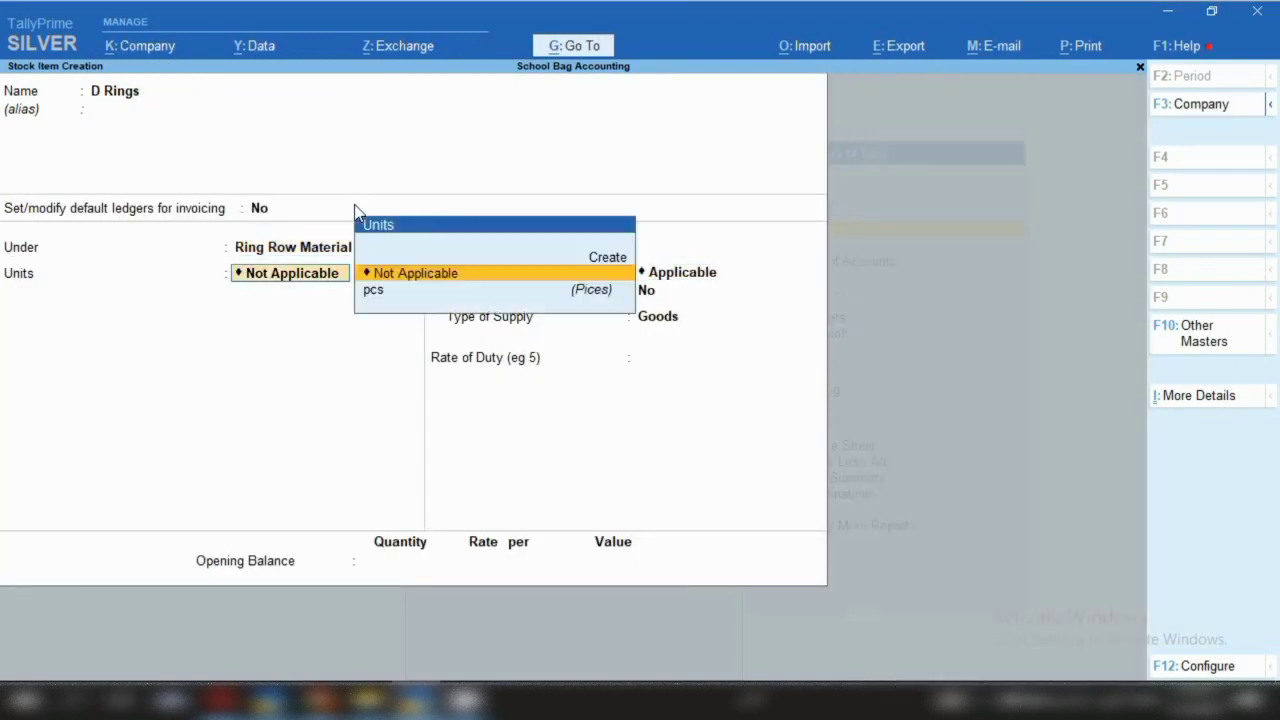
# Set D Rings' unit to pcs and turn on its GST details
pyautogui.press('Down')
pyautogui.press('Return')
pyautogui.press('Return')
pyautogui.press('Return')
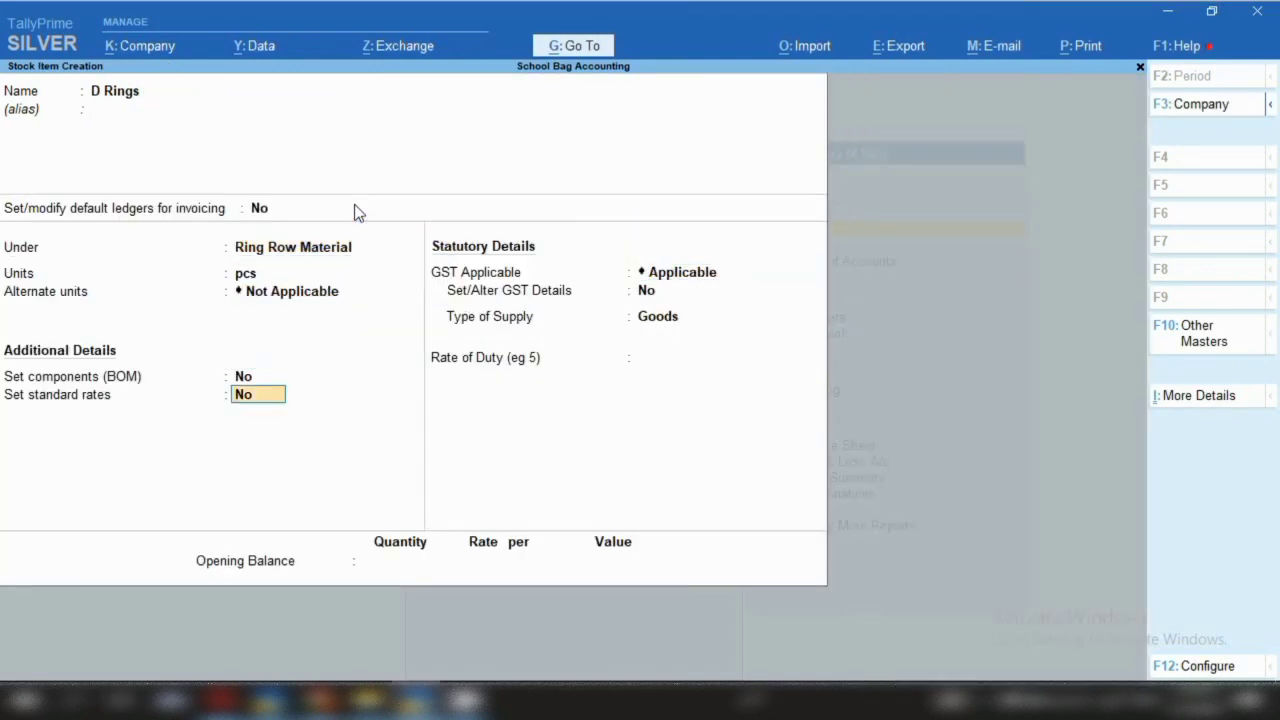
pyautogui.press('Return')
pyautogui.press('Return')
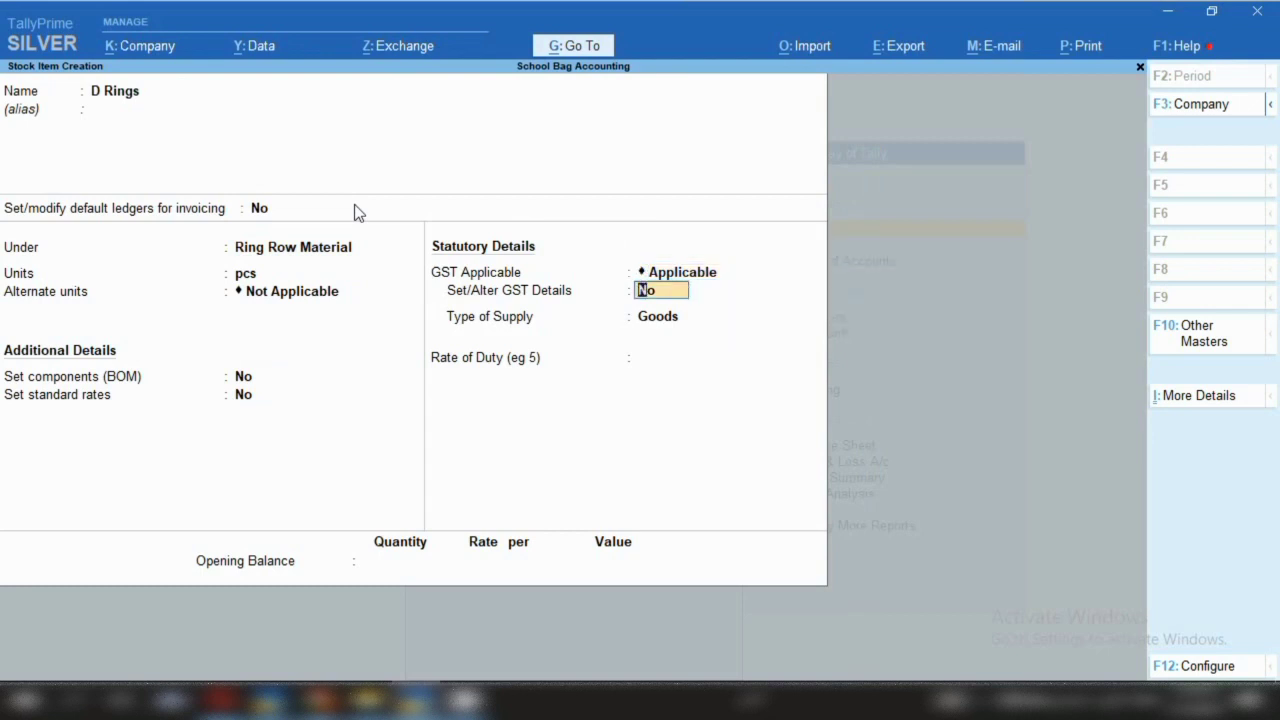
pyautogui.press('y')
pyautogui.press('Return')
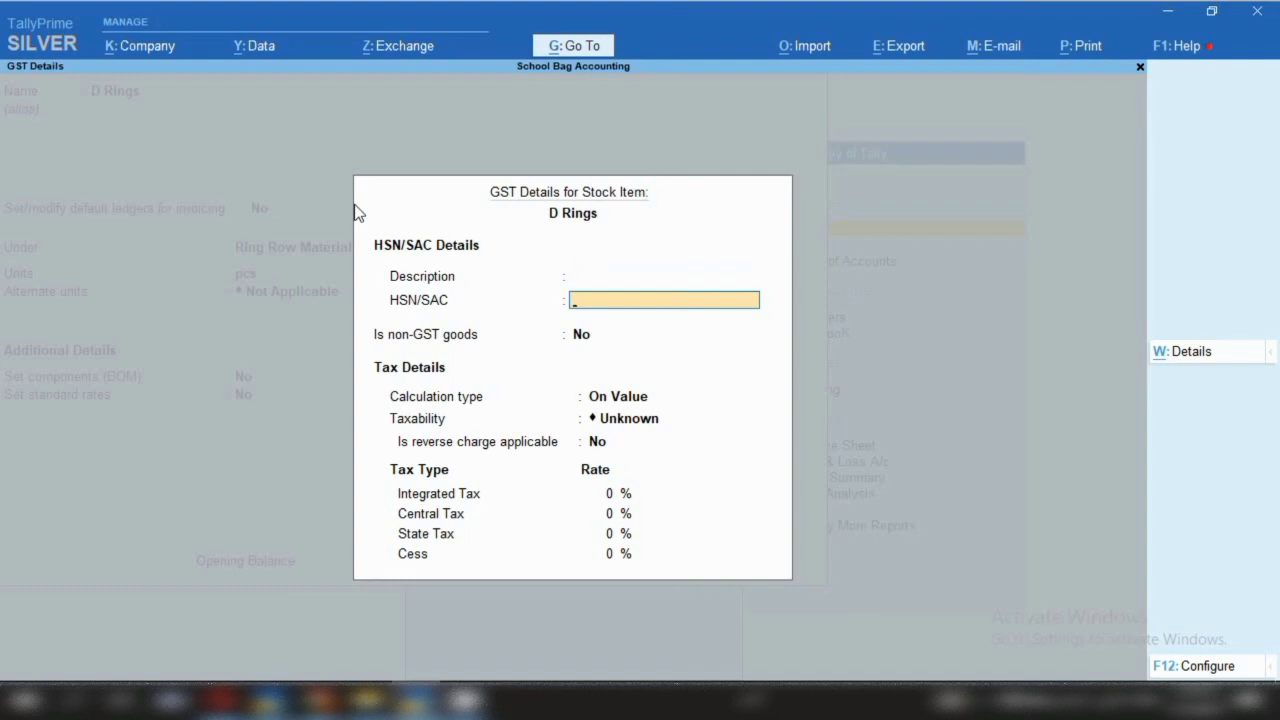
# Enter HSN 1234, Taxable, integrated tax 18% for D Rings
pyautogui.write('1234')
pyautogui.press('Return')
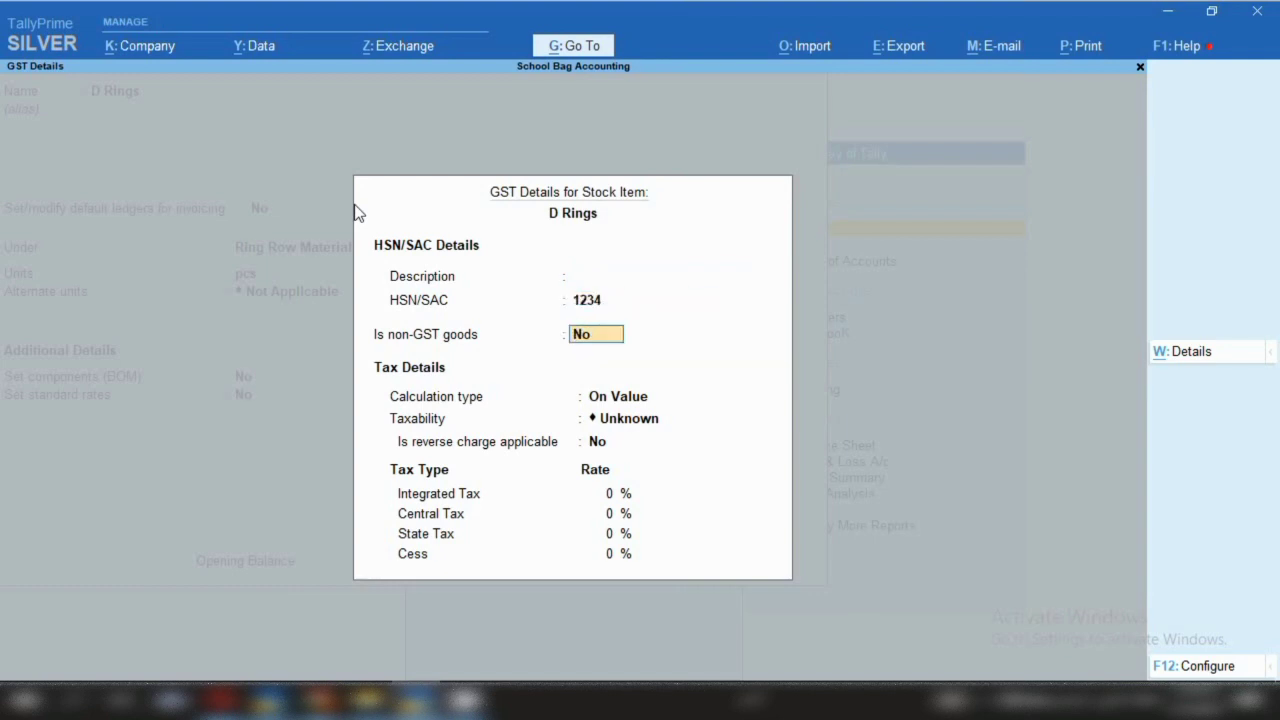
pyautogui.press('Return')
pyautogui.press('Return')
pyautogui.press('Down')
pyautogui.press('Down')
pyautogui.press('Down')
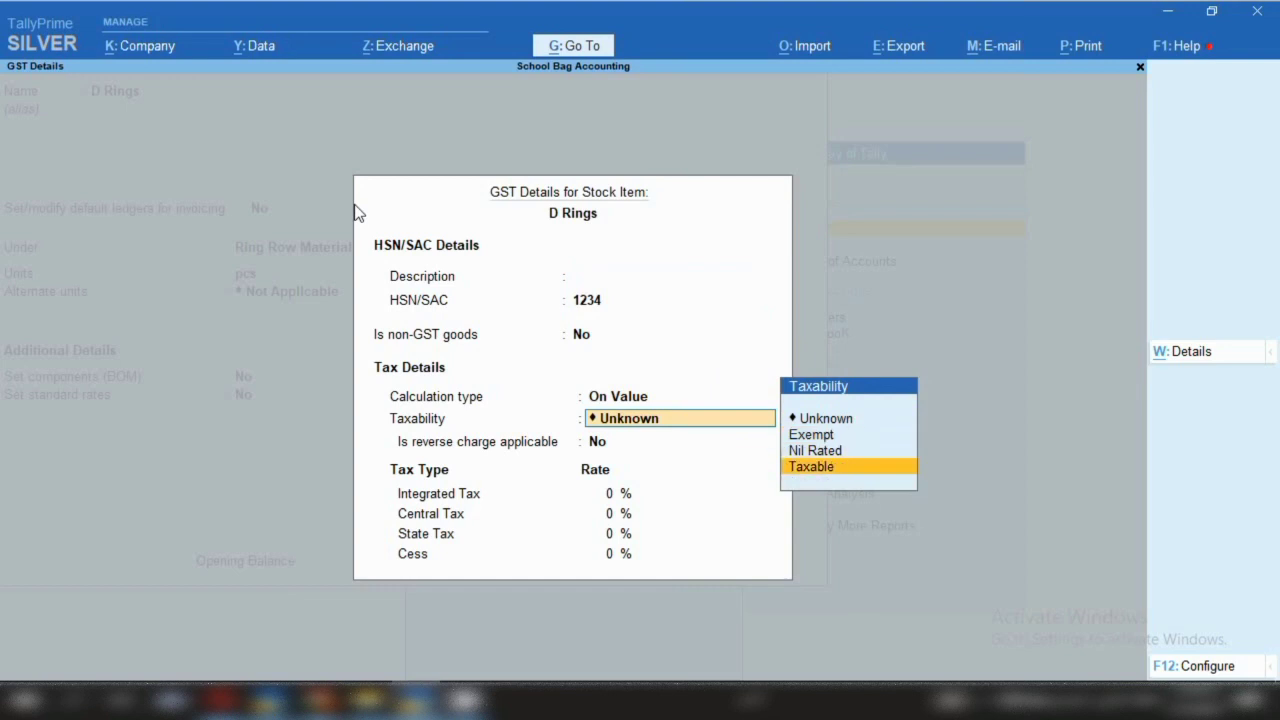
pyautogui.press('Return')
pyautogui.press('Return')
pyautogui.write('2')
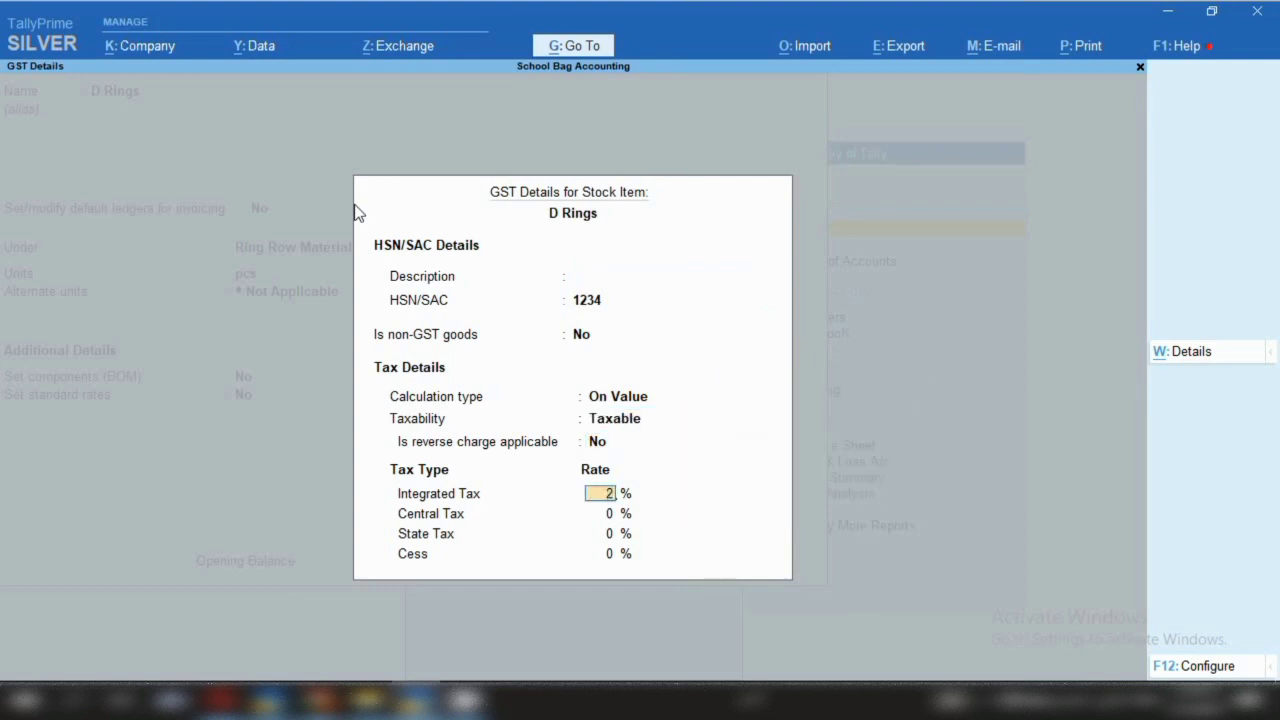
pyautogui.press('BackSpace')
pyautogui.write('18')
# Save D Rings and start the next stock item named 'Oval Rui'
pyautogui.hotkey('ctrl', 'a')
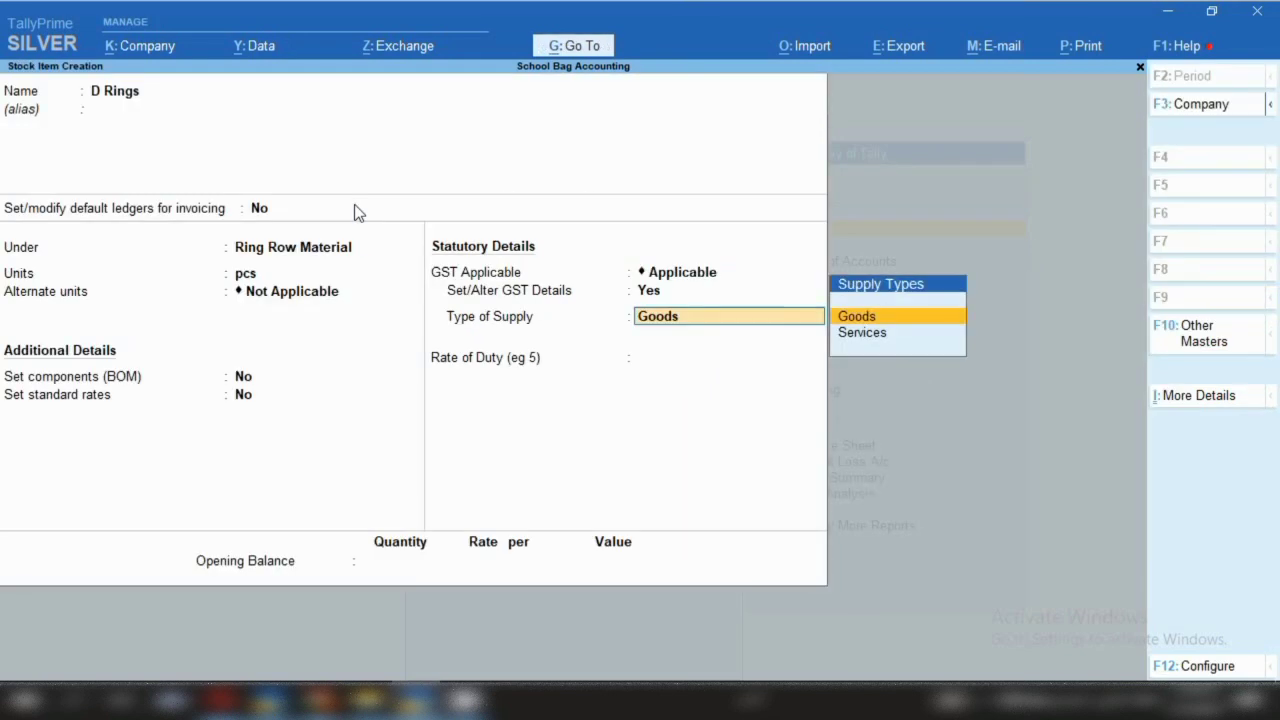
pyautogui.press('ctrl')
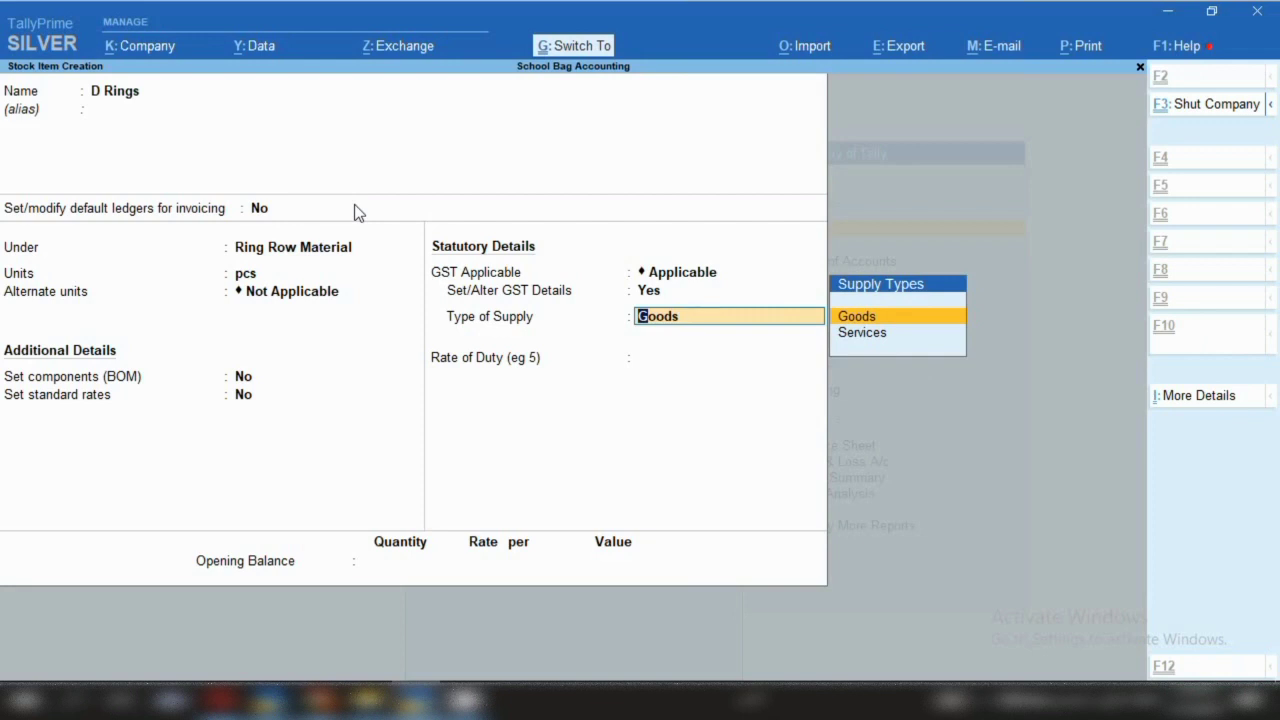
pyautogui.hotkey('ctrl', 'a')
pyautogui.write('Oval')
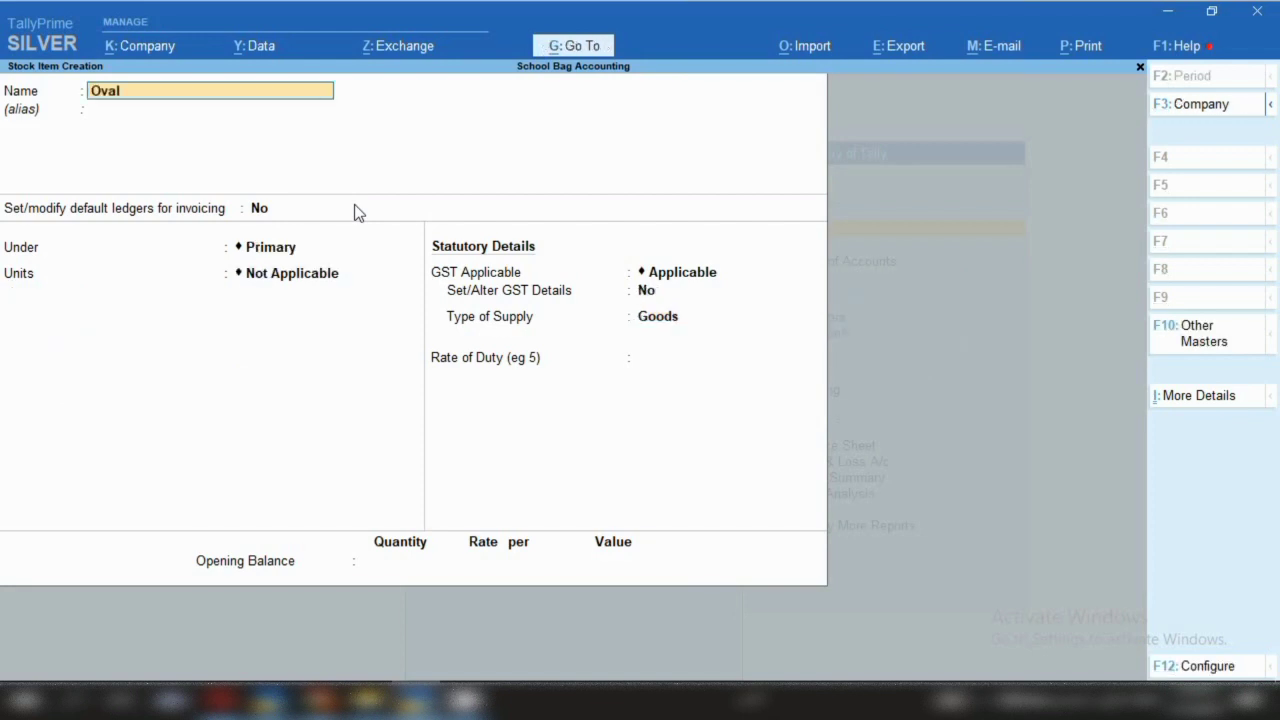
pyautogui.write(' Rings')
# Correct the name to Oval Rings and file it under Ring Row Material in pcs
pyautogui.press('Return')
pyautogui.press('Return')
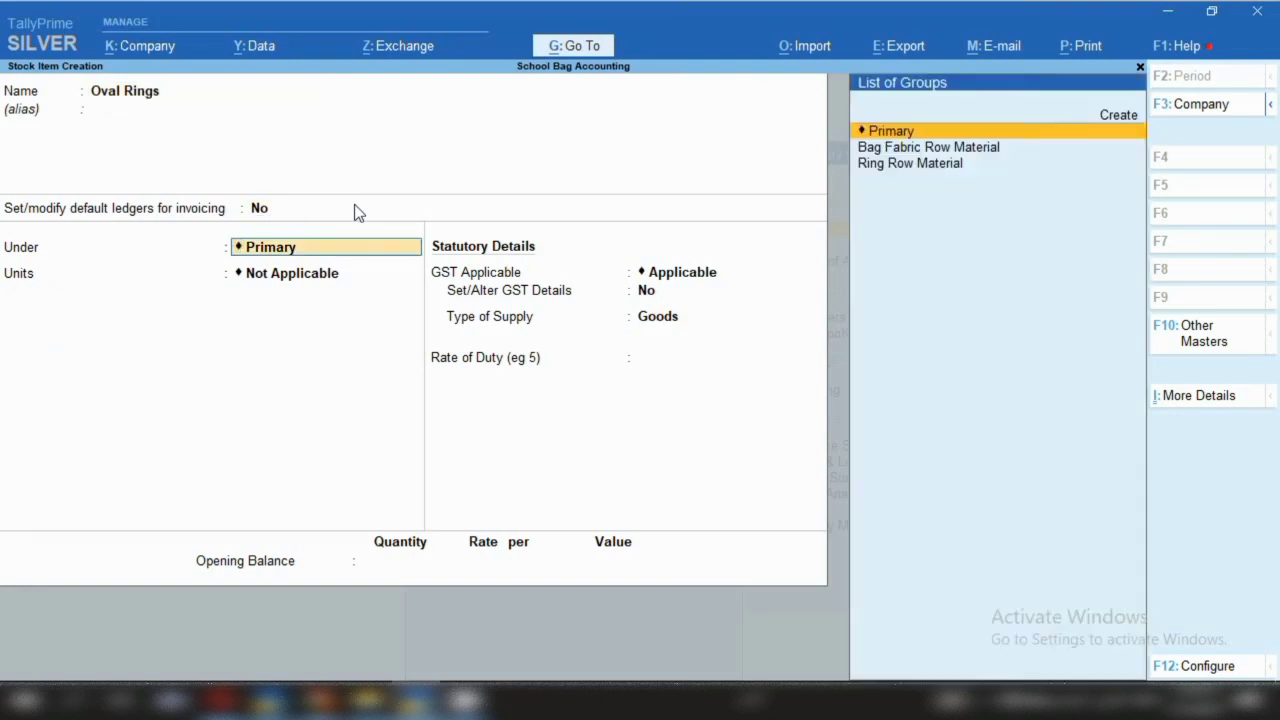
pyautogui.press('Down')
pyautogui.press('Down')
pyautogui.press('Return')
pyautogui.press('Return')
pyautogui.press('Return')
pyautogui.press('Return')
pyautogui.press('Return')
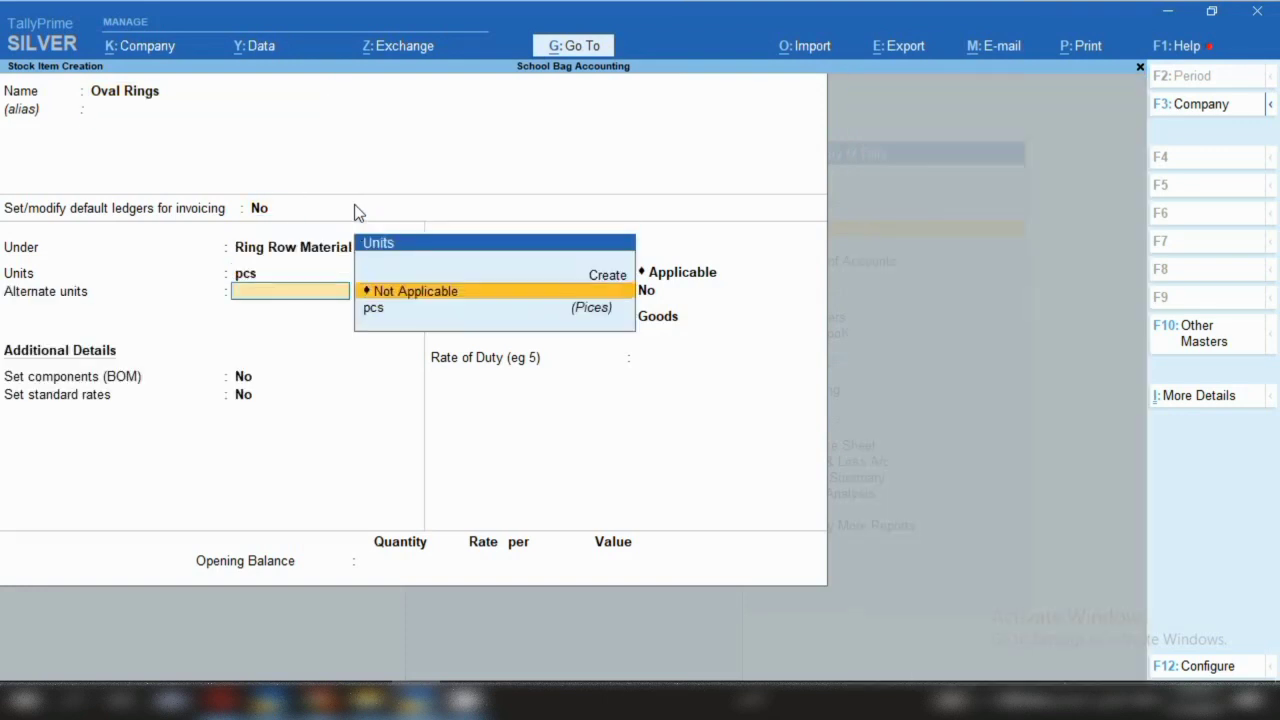
# Make Oval Rings GST Taxable at 12% IGST, save it, and start the next item name
pyautogui.press('y')
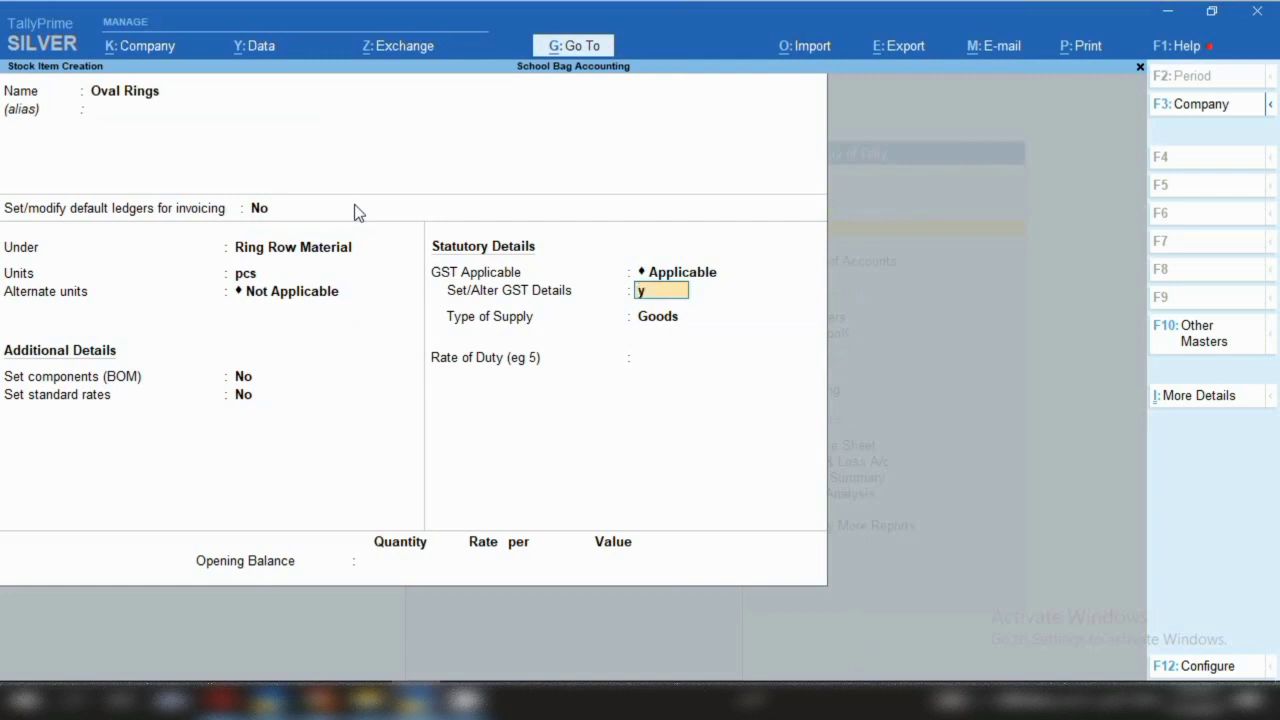
pyautogui.press('Return')
pyautogui.press('Return')
pyautogui.press('Return')
pyautogui.press('Return')
pyautogui.press('Down')
pyautogui.press('Down')
pyautogui.press('Down')
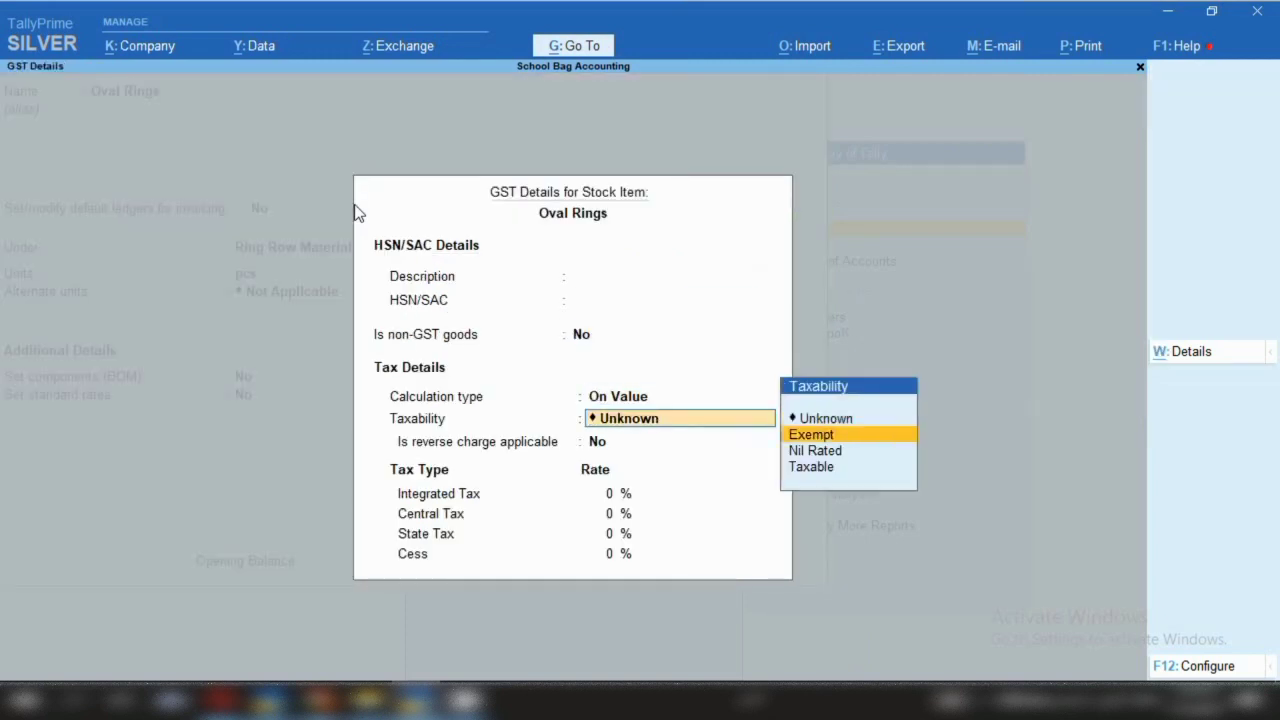
pyautogui.press('Return')
pyautogui.press('Return')
pyautogui.write('12')
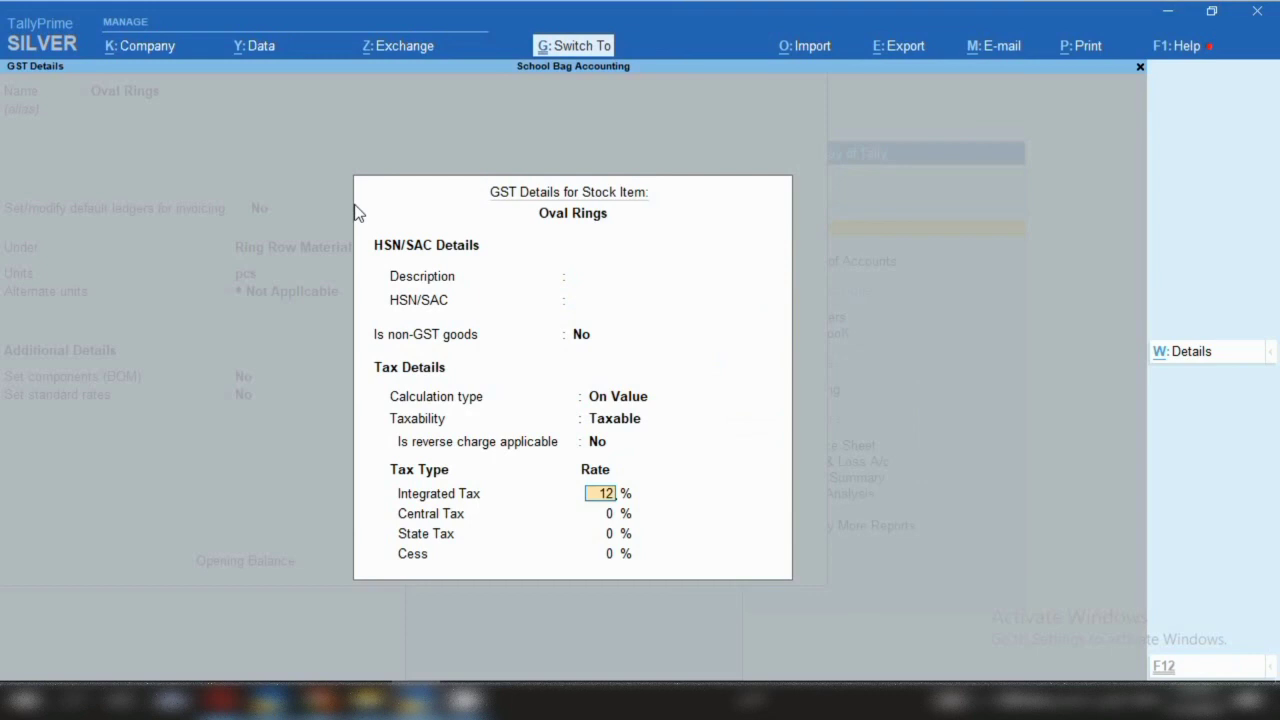
pyautogui.hotkey('ctrl', 'a')
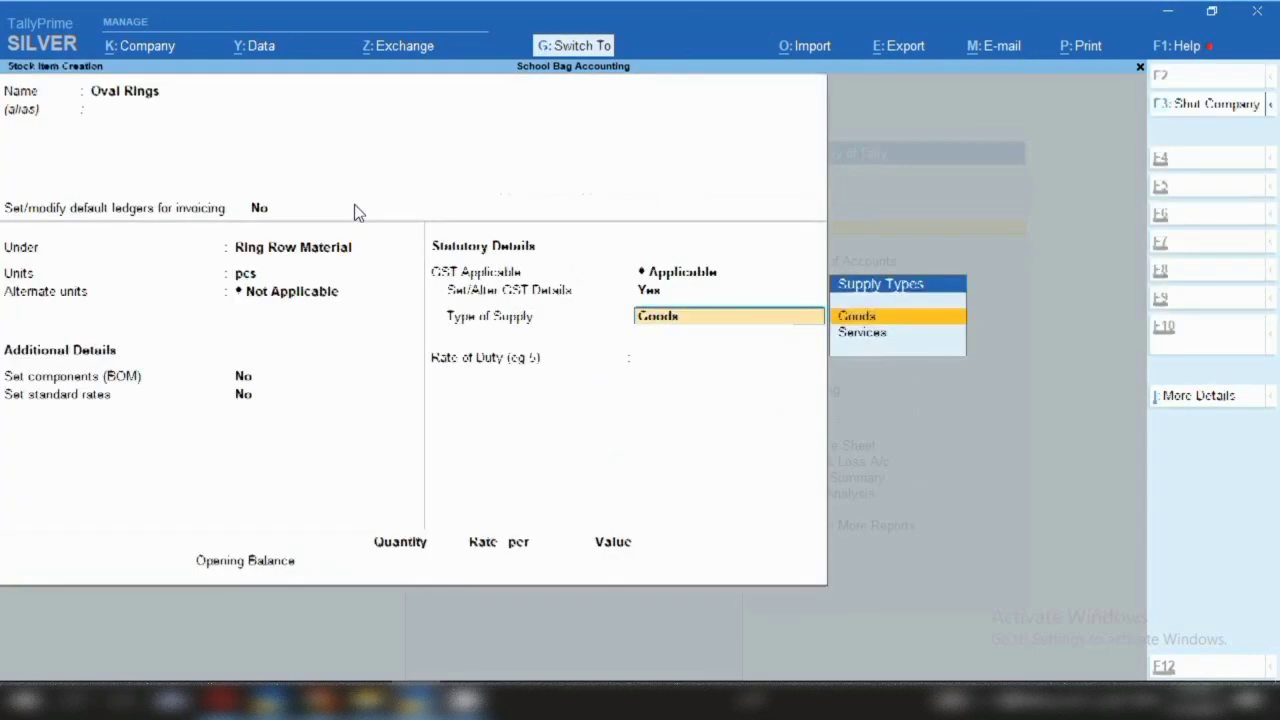
pyautogui.hotkey('ctrl', 'a')
pyautogui.write('S')
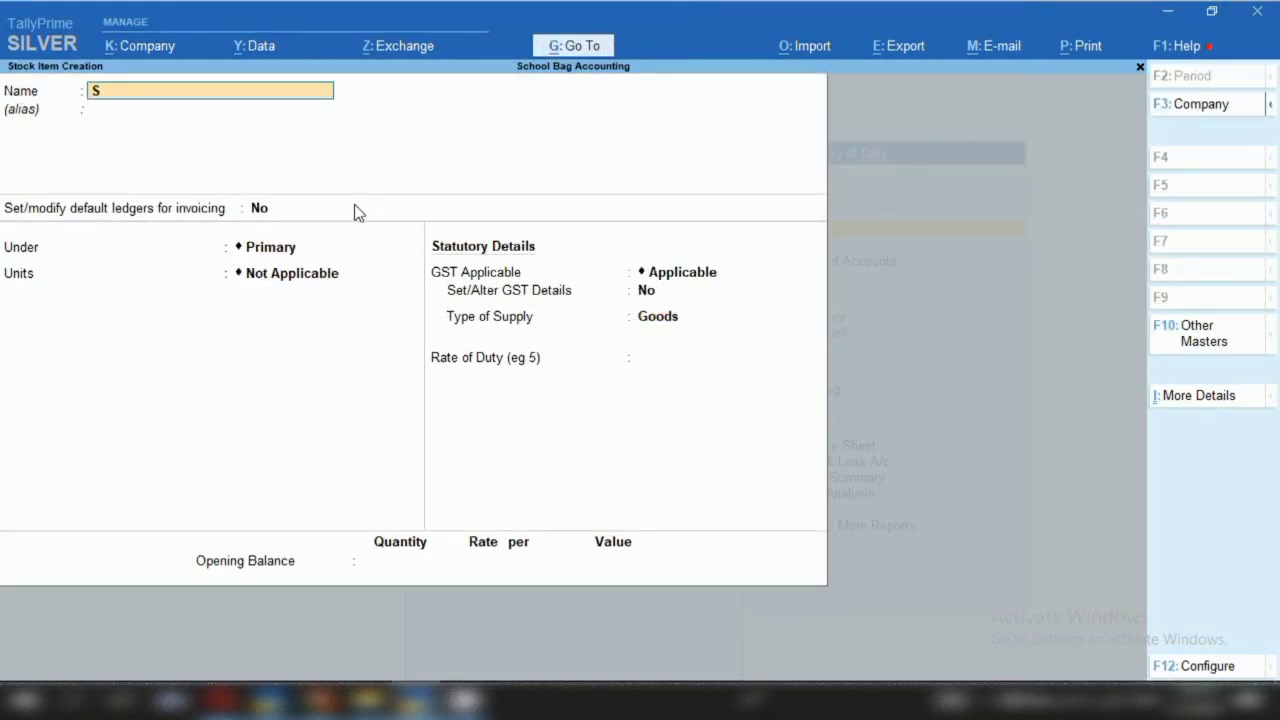
pyautogui.write('quire Ri')
# Fix the name to Squere Rings and place it under Ring Row Material in pcs
pyautogui.press('BackSpace')
pyautogui.press('BackSpace')
pyautogui.press('BackSpace')
pyautogui.press('BackSpace')
pyautogui.press('BackSpace')
pyautogui.write('ere Rings')
pyautogui.press('Return')
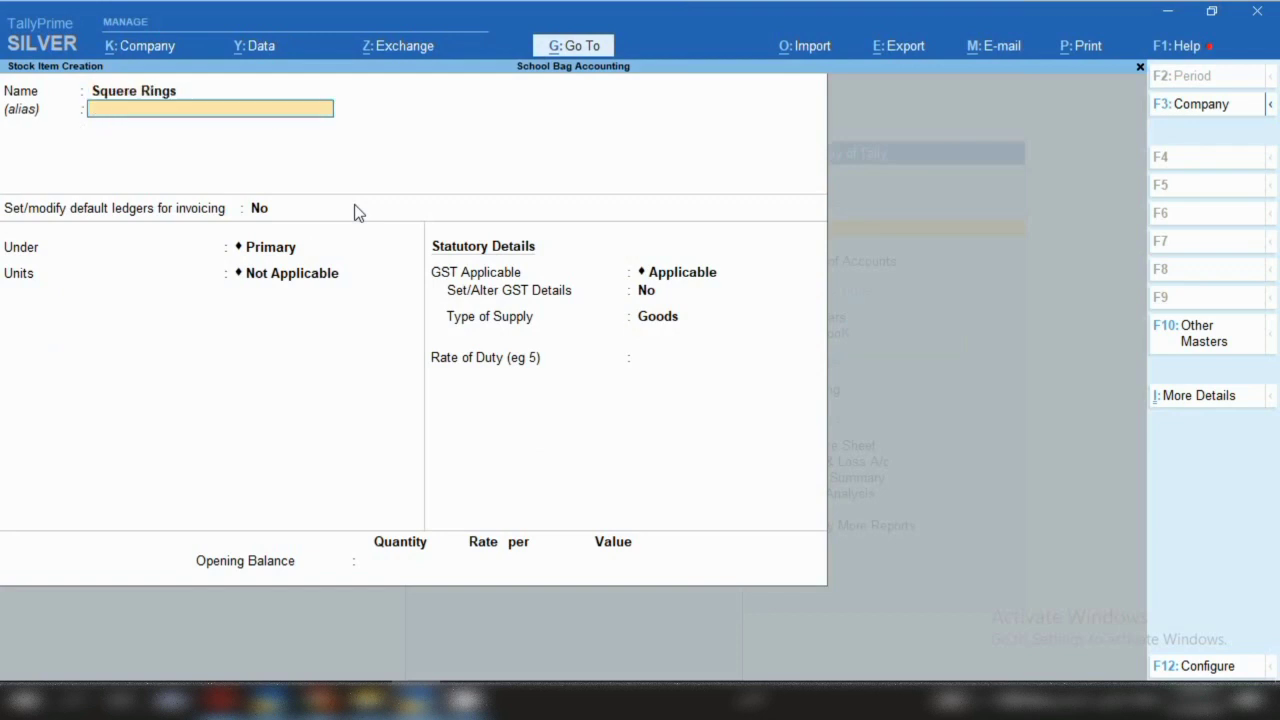
pyautogui.press('Return')
pyautogui.press('Return')
pyautogui.press('Down')
pyautogui.press('Down')
pyautogui.press('Return')
pyautogui.press('Down')
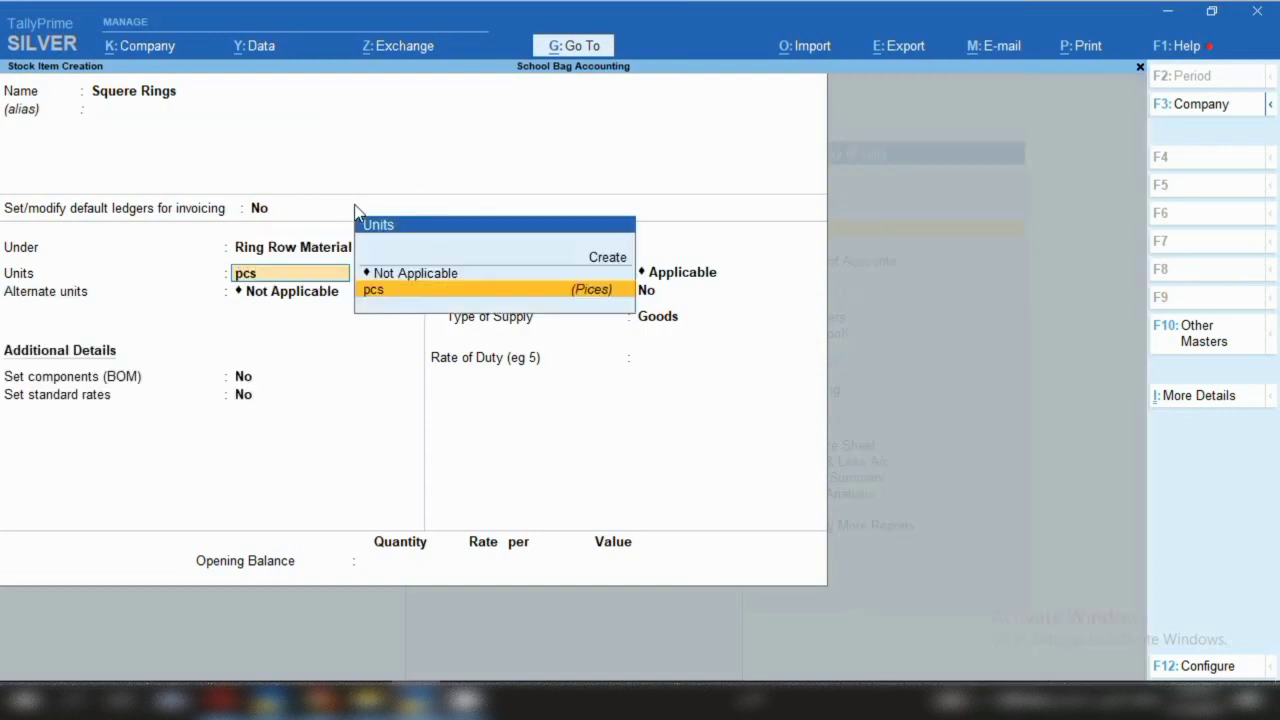
pyautogui.press('Return')
pyautogui.press('Return')
pyautogui.press('Return')
pyautogui.press('Return')
# Set Squere Rings' GST details to Taxable with 18% IGST and save the item
pyautogui.press('Return')
pyautogui.press('y')
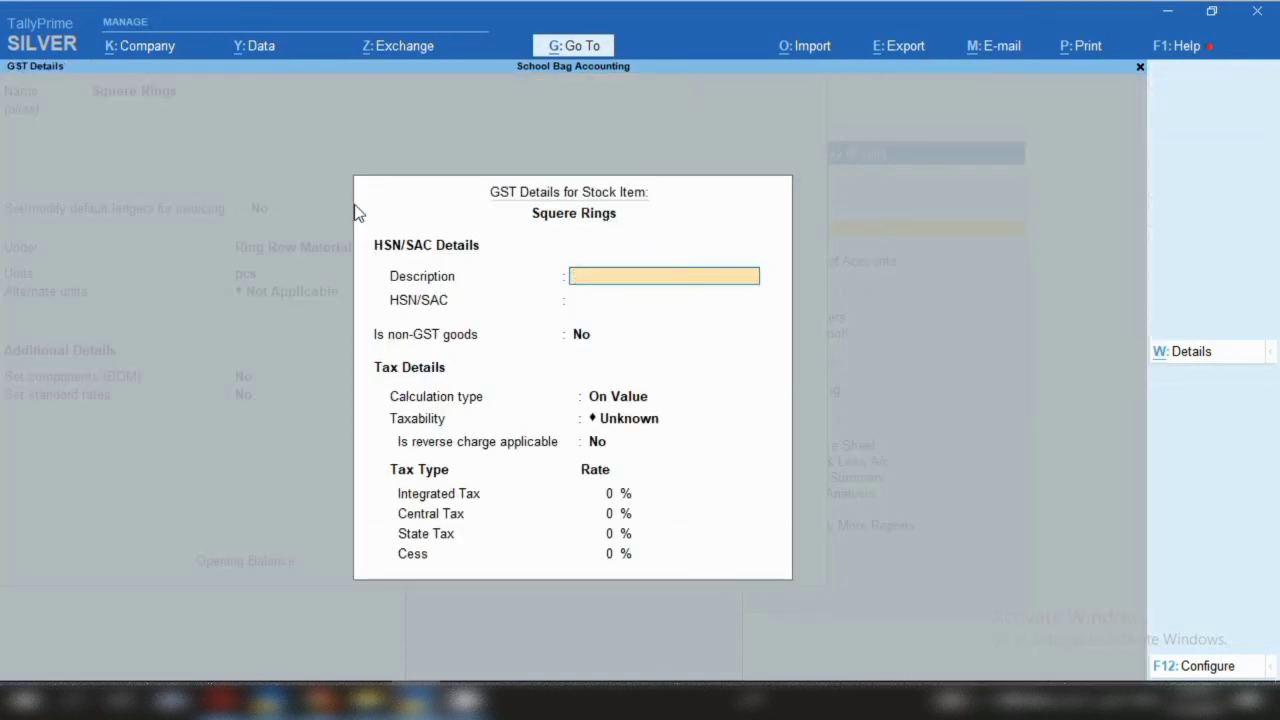
pyautogui.press('Return')
pyautogui.press('Return')
pyautogui.press('Return')
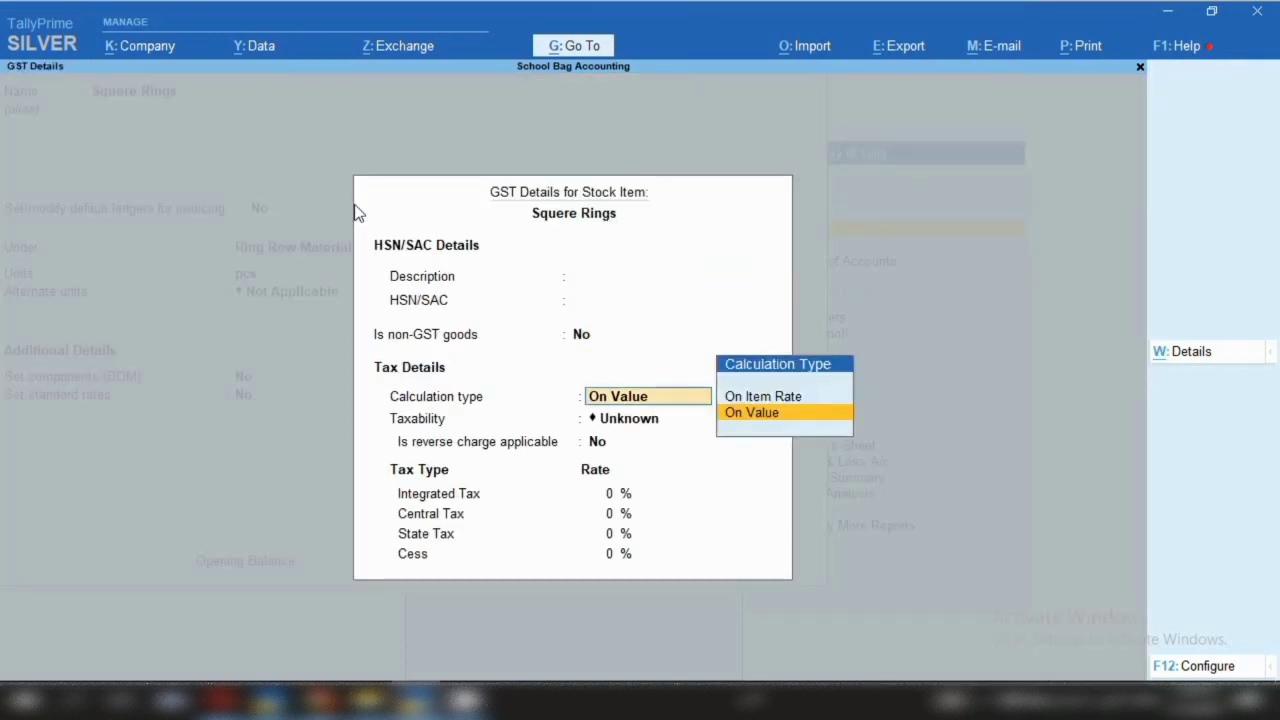
pyautogui.press('Return')
pyautogui.press('Down')
pyautogui.press('Down')
pyautogui.press('Down')
pyautogui.press('Return')
pyautogui.press('Return')
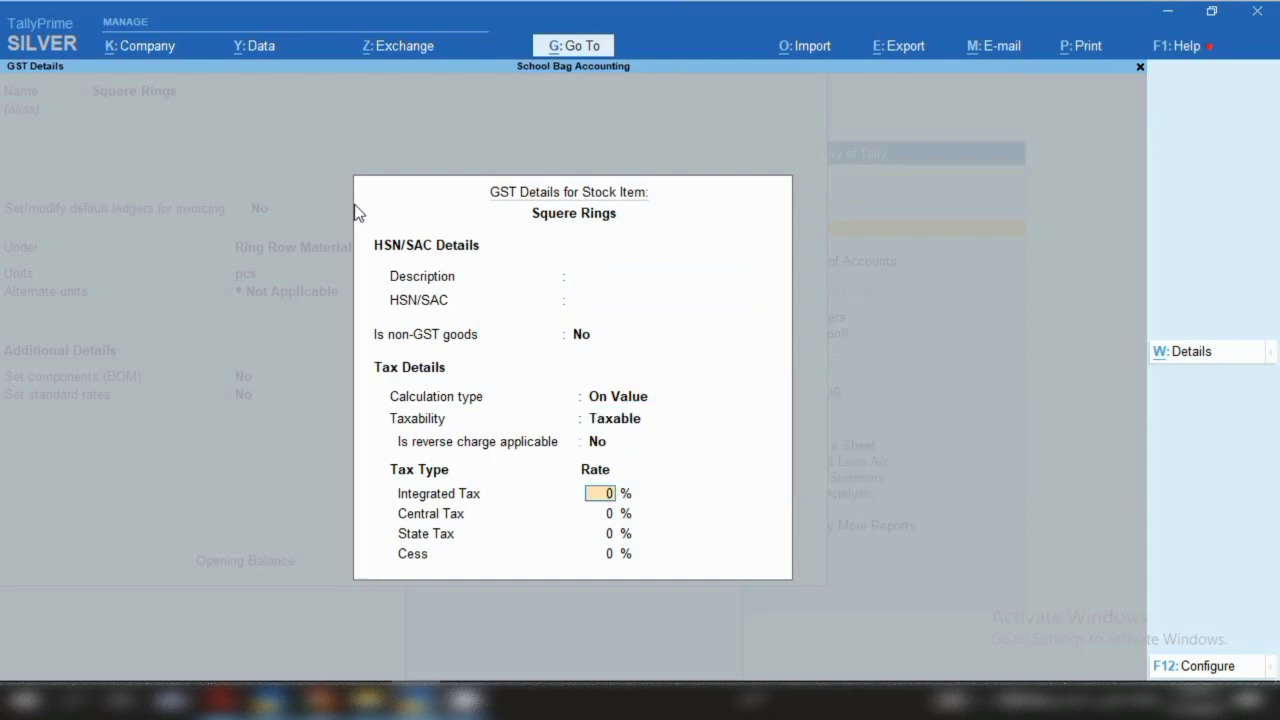
pyautogui.write('18')
pyautogui.hotkey('ctrl', 'a')
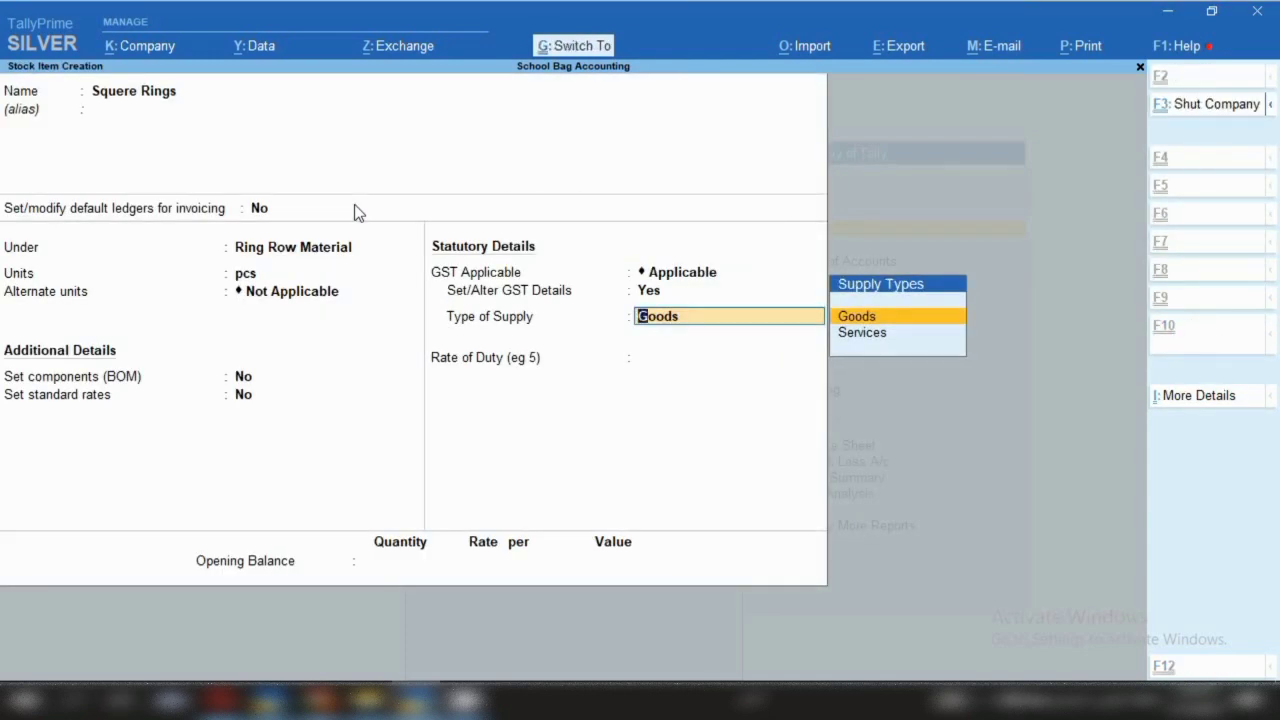
pyautogui.hotkey('ctrl', 'a')
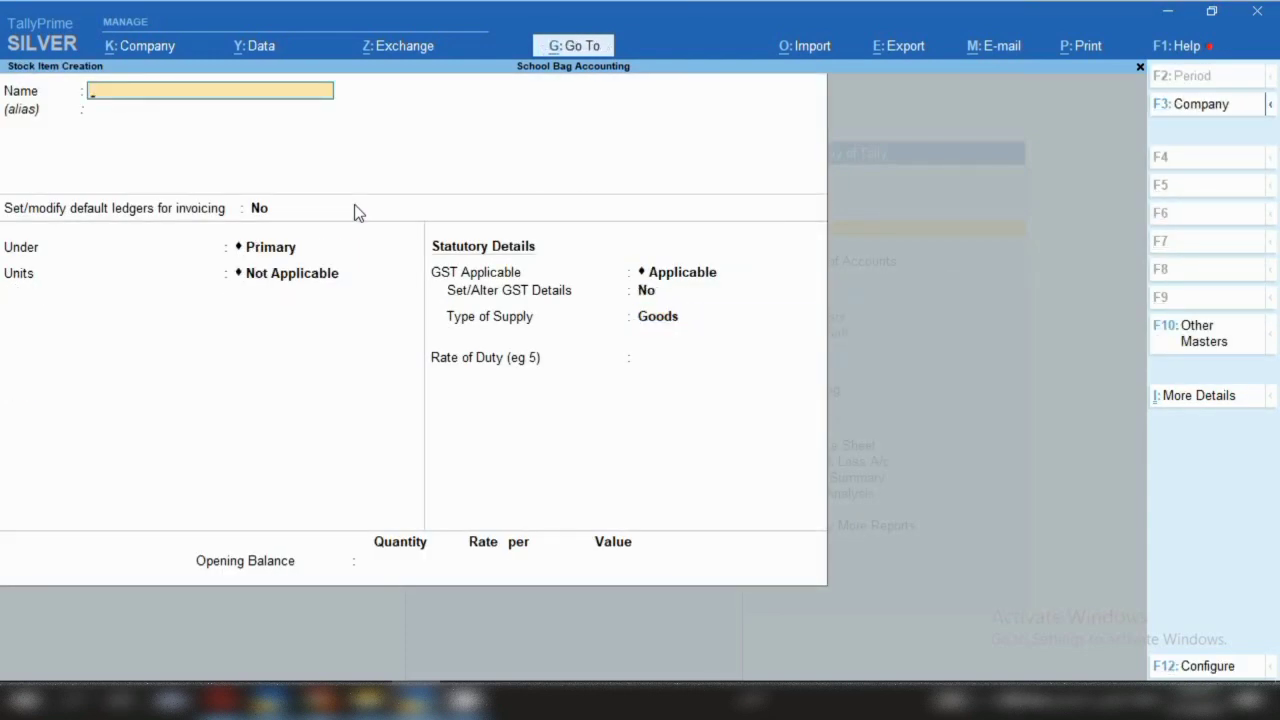
# Name the new stock item Sliders and advance past the alias to its Under group field
pyautogui.write('Sliders')
pyautogui.press('Return')
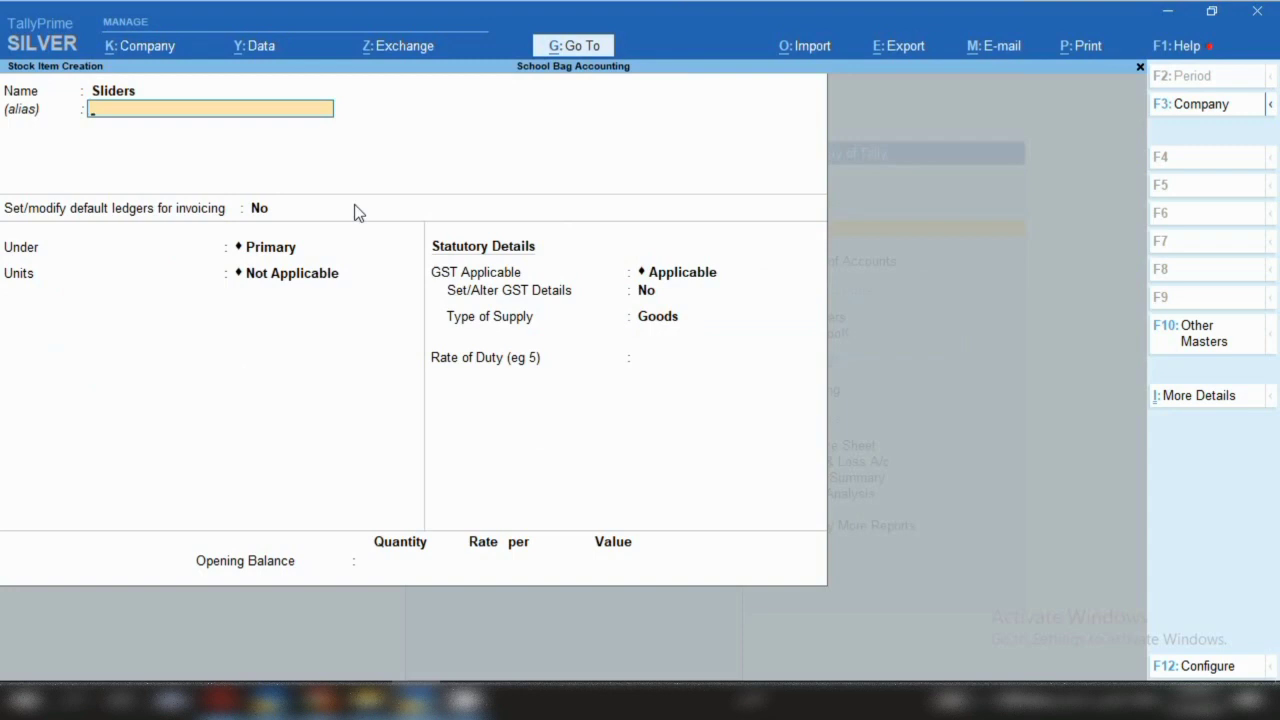
pyautogui.press('Return')
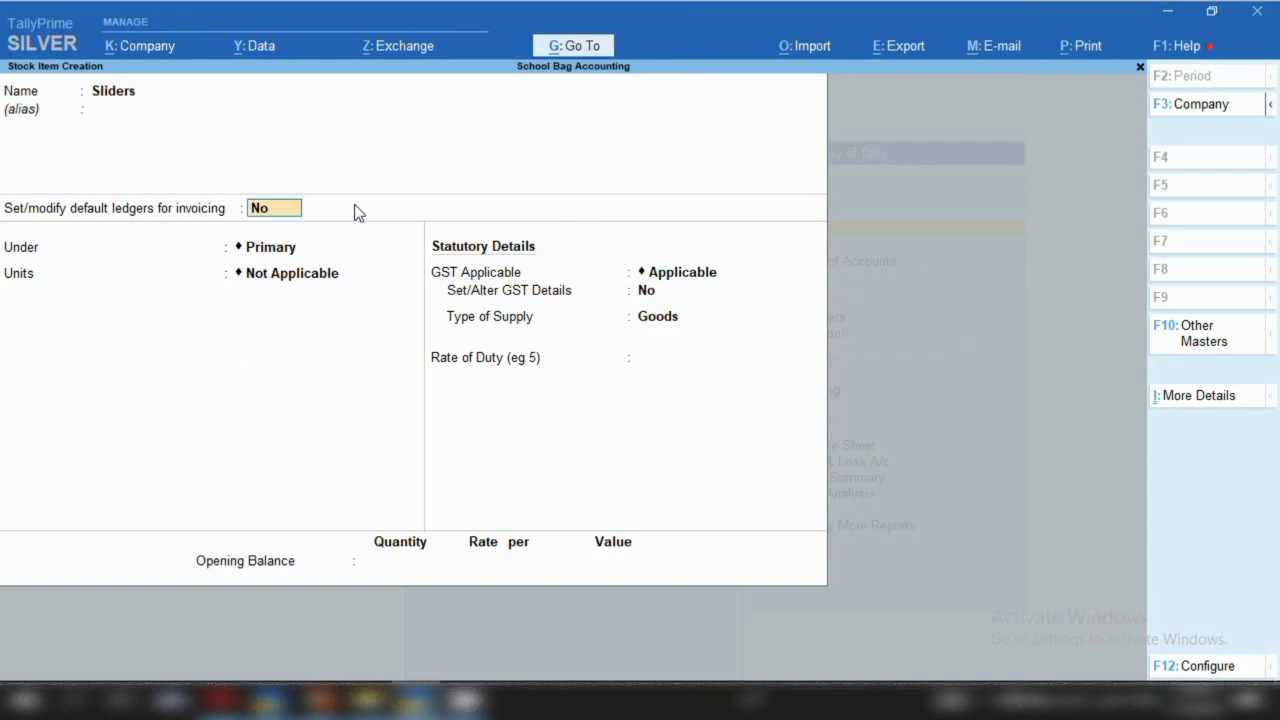
pyautogui.press('Return')
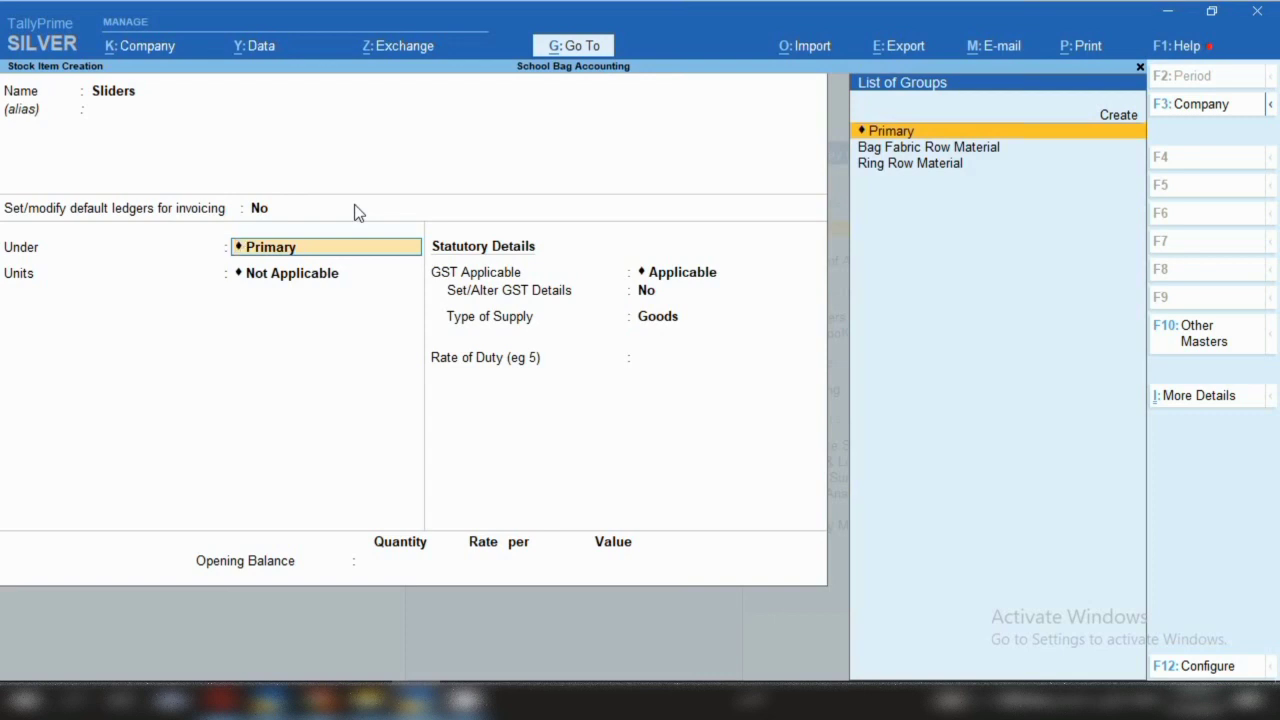
# Keep Sliders under Primary in pcs, with GST details: HSN/SAC 960711, Taxable, 12% integrated tax
pyautogui.press('Return')
pyautogui.press('Down')
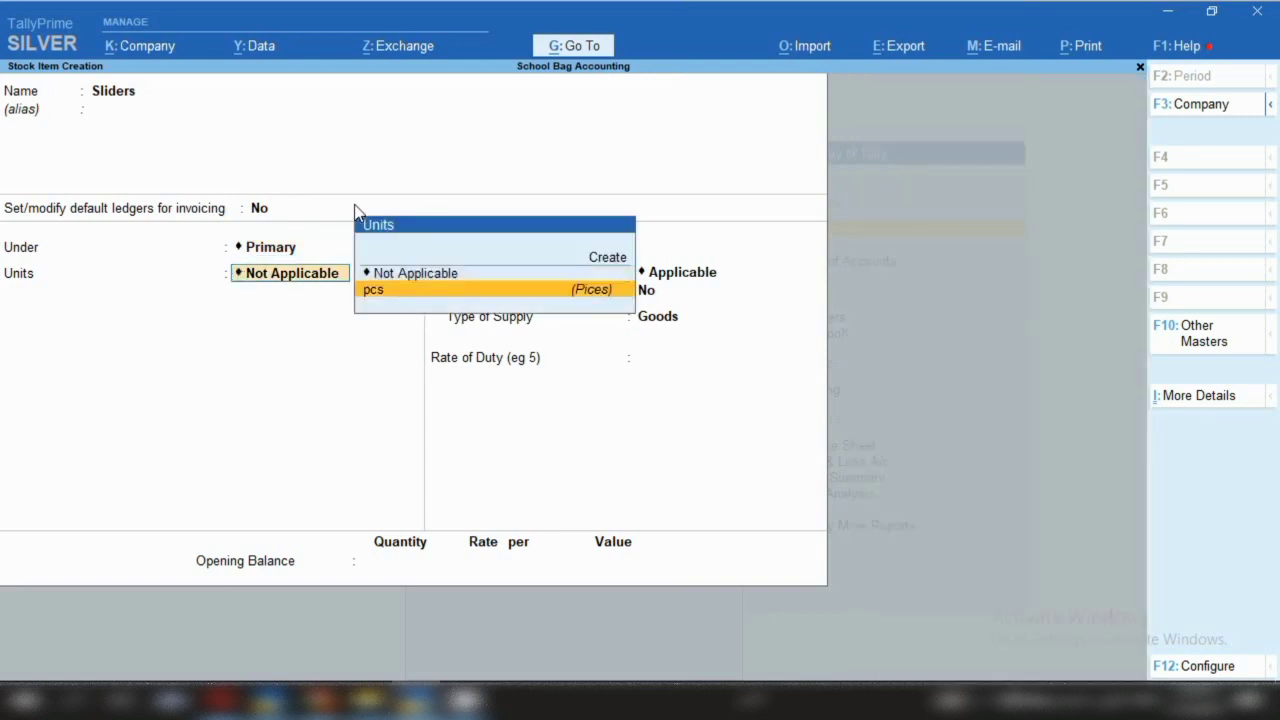
pyautogui.press('Return')
pyautogui.press('Return')
pyautogui.press('Return')
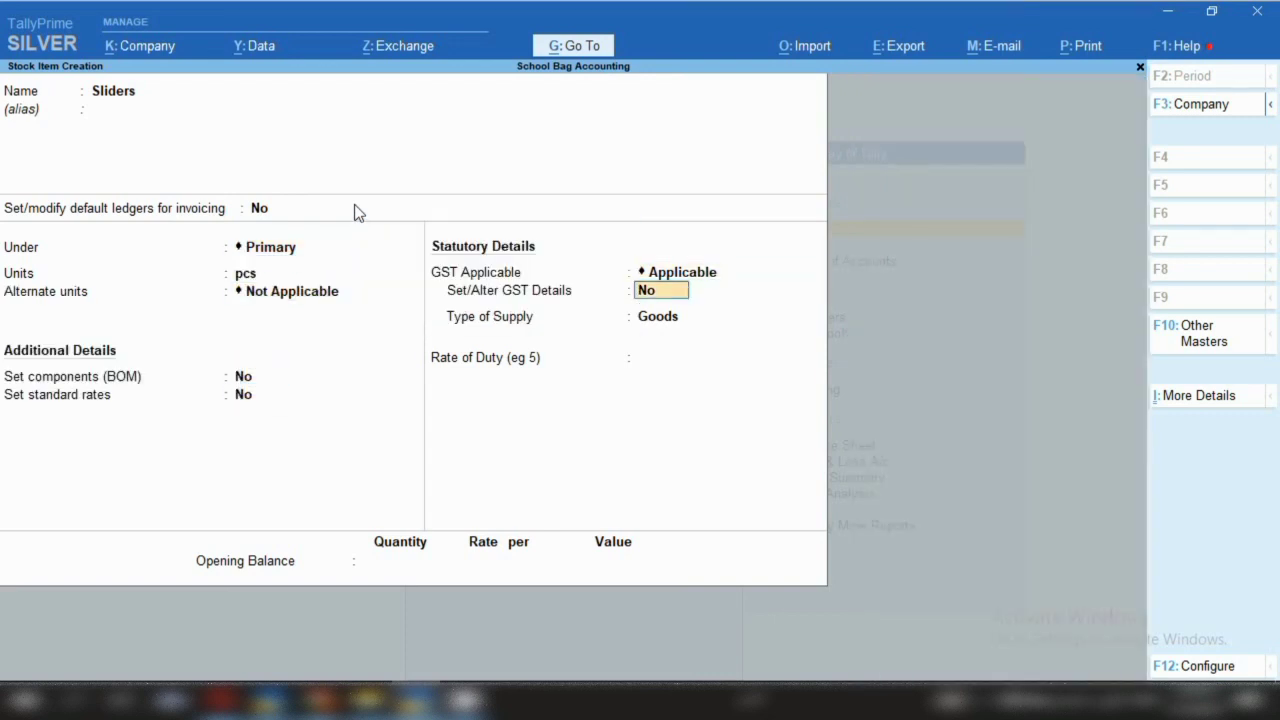
pyautogui.press('y')
pyautogui.press('Return')
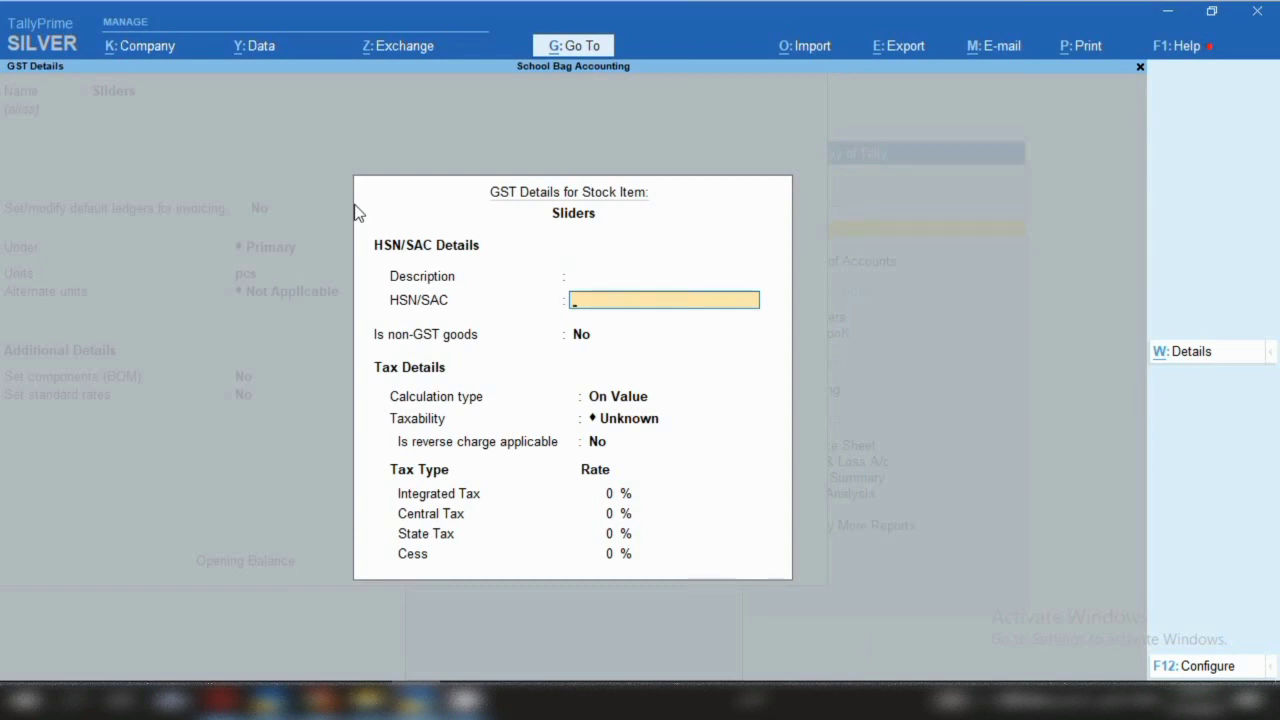
pyautogui.write('960711')
pyautogui.press('Return')
pyautogui.press('Return')
pyautogui.press('Return')
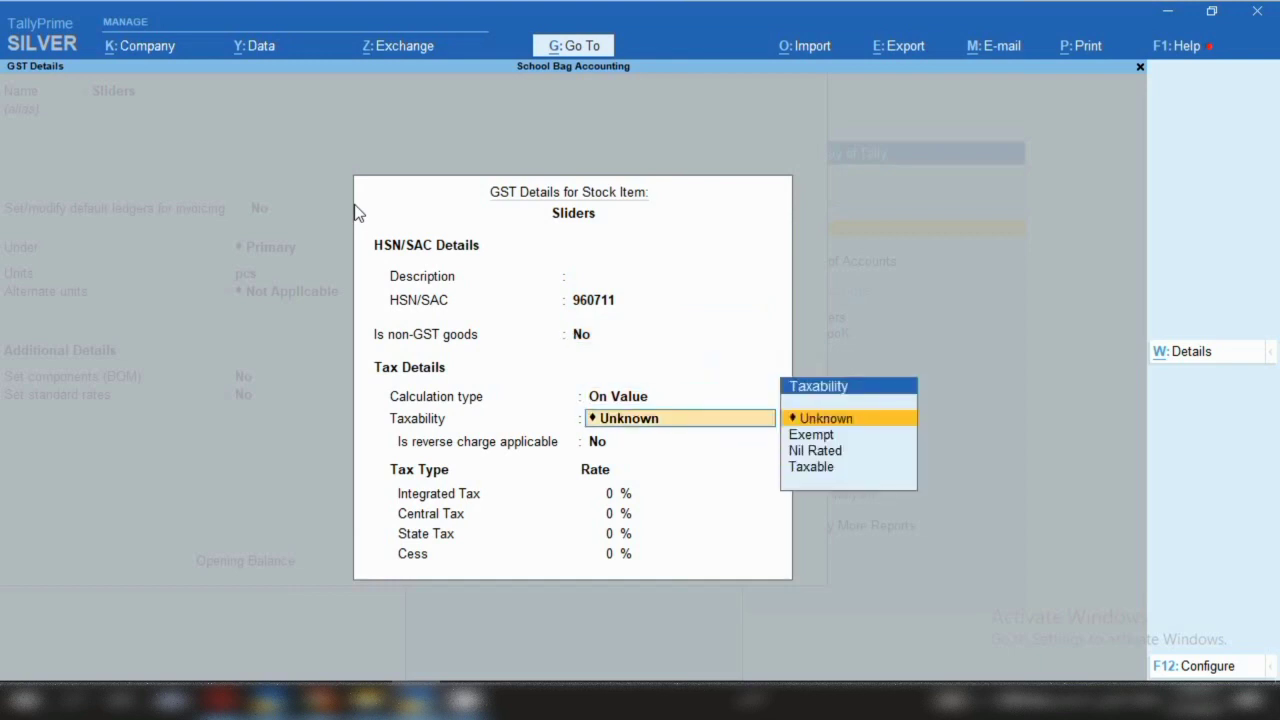
pyautogui.press('Down')
pyautogui.press('Down')
pyautogui.press('Down')
pyautogui.press('Return')
pyautogui.press('Return')
pyautogui.write('12')
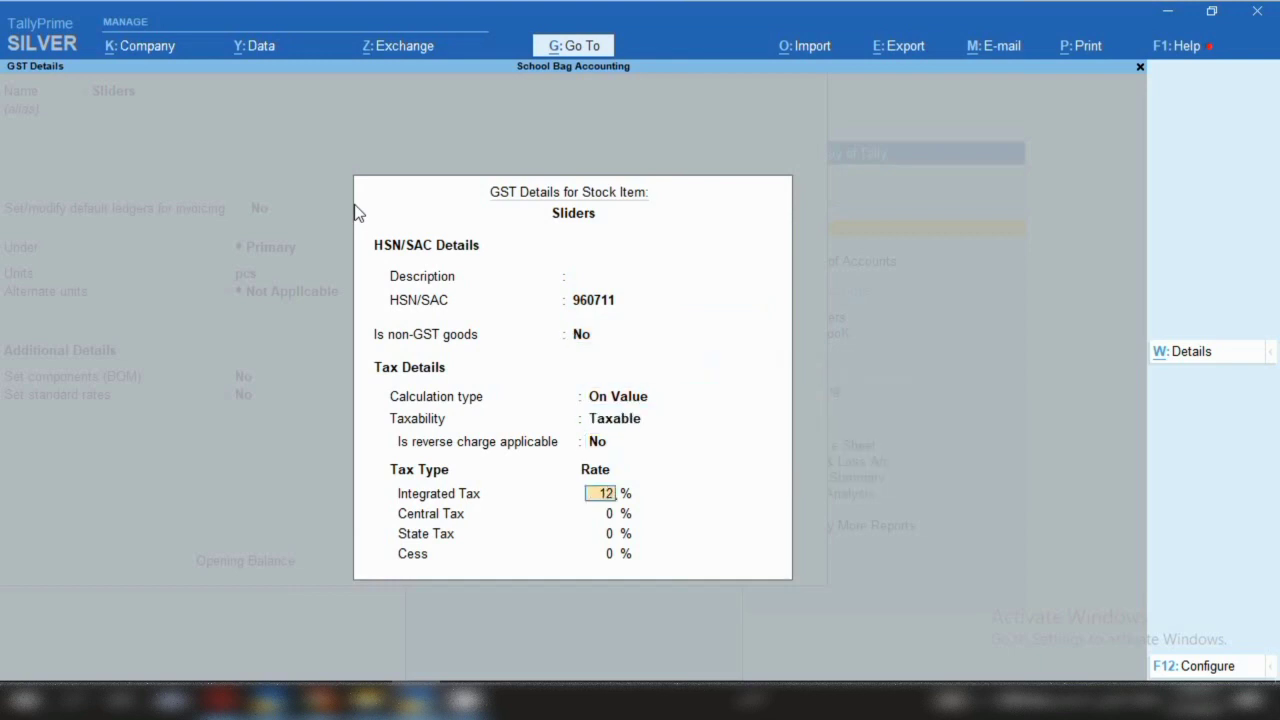
pyautogui.press('Return')
pyautogui.press('Return')
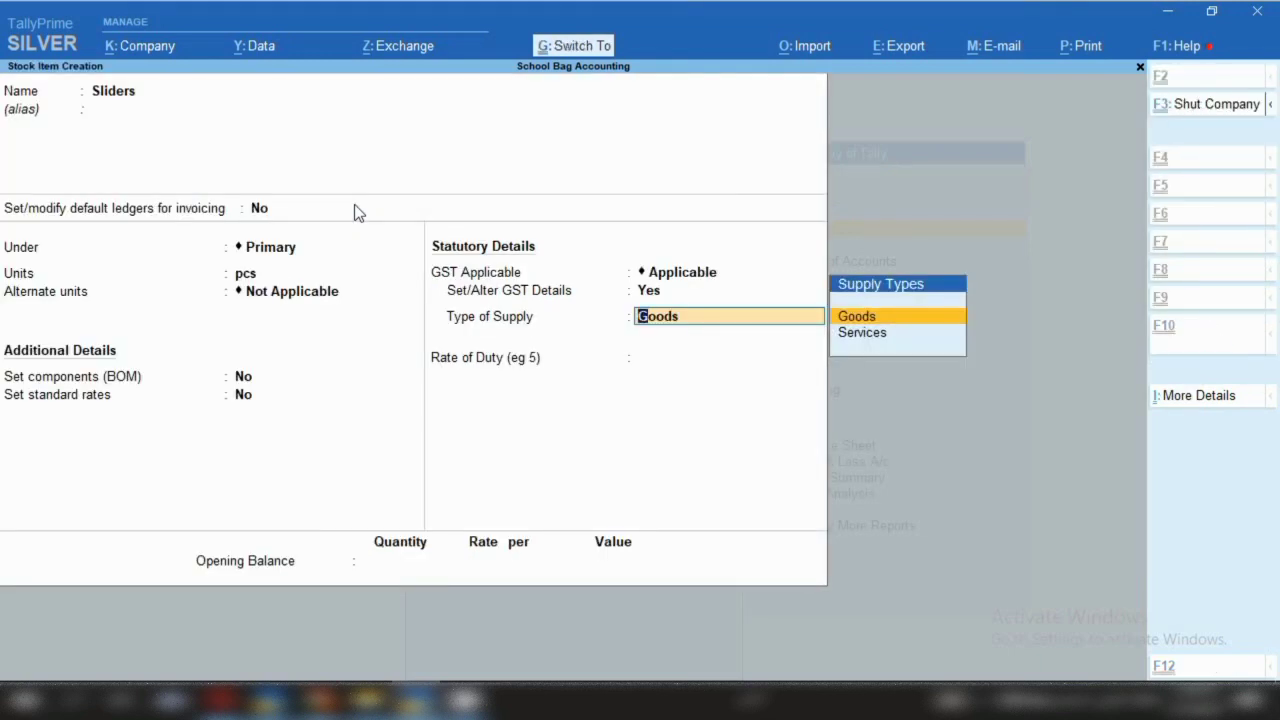
# Save Sliders and start a new item named Rivert under Primary, measured in pcs
pyautogui.hotkey('ctrl', 'a')
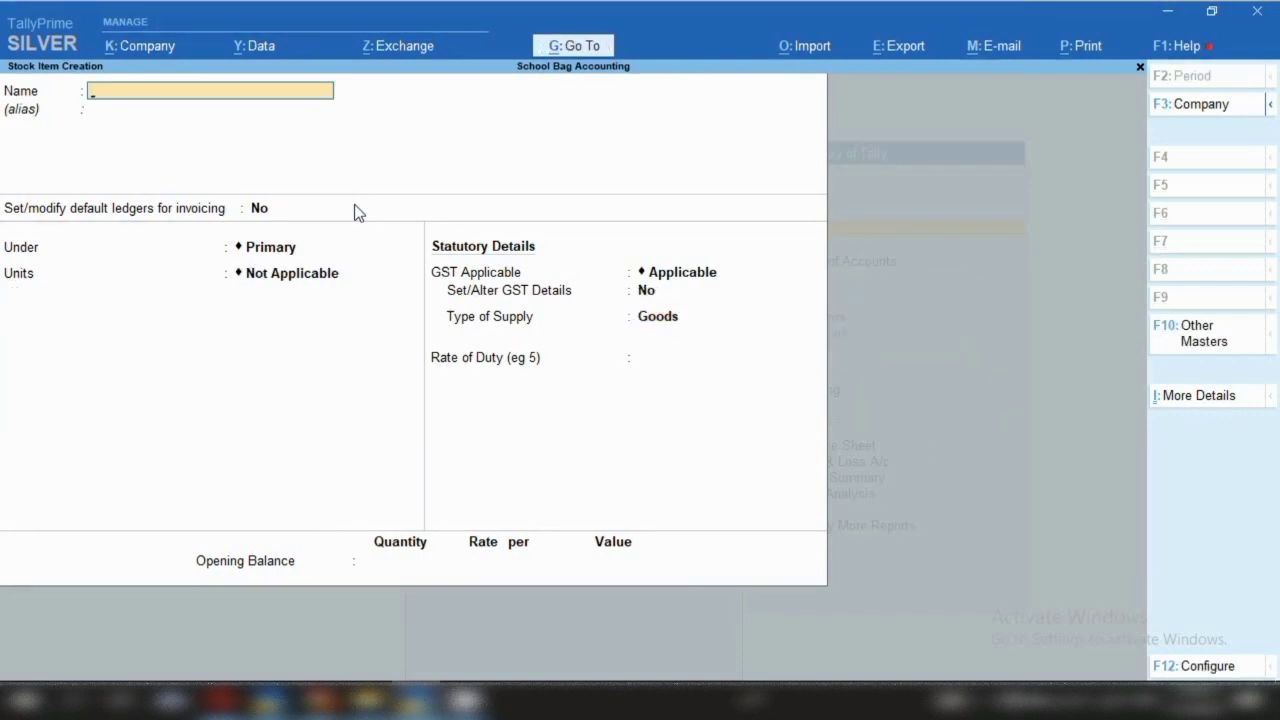
pyautogui.write('Rivert')
pyautogui.press('Return')
pyautogui.press('Return')
pyautogui.press('Return')
pyautogui.press('Down')
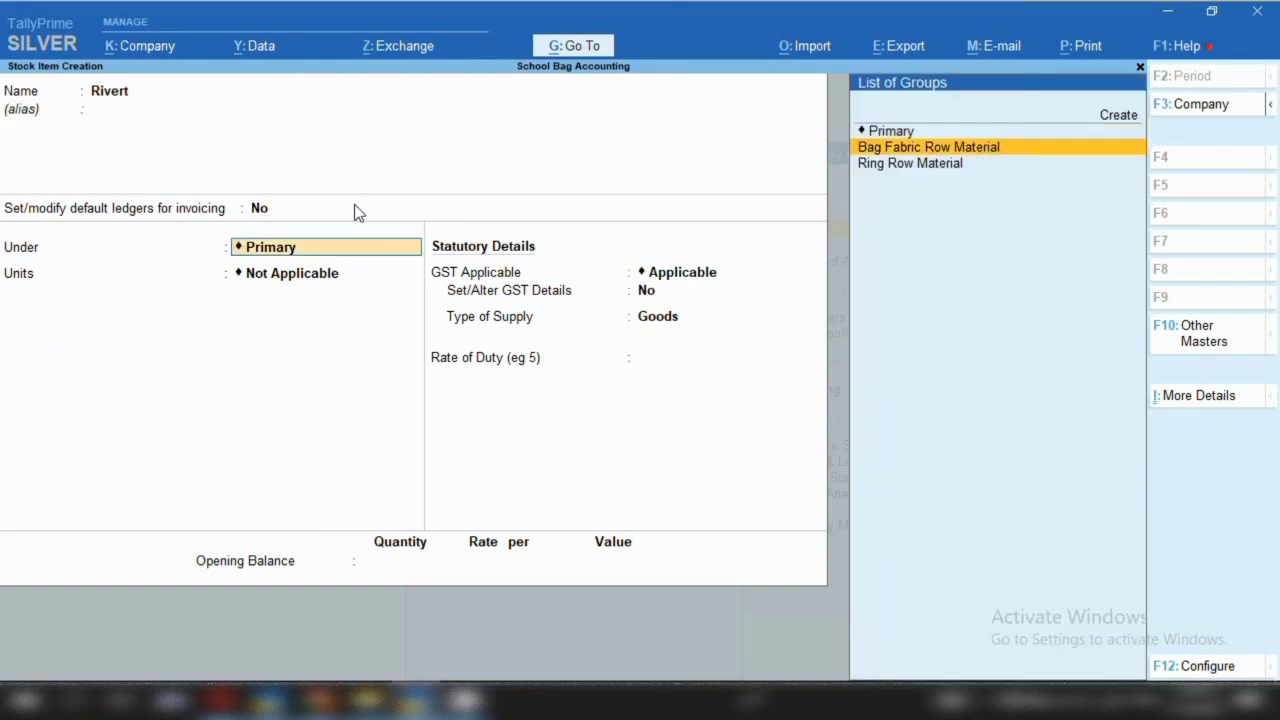
pyautogui.press('Up')
pyautogui.press('Return')
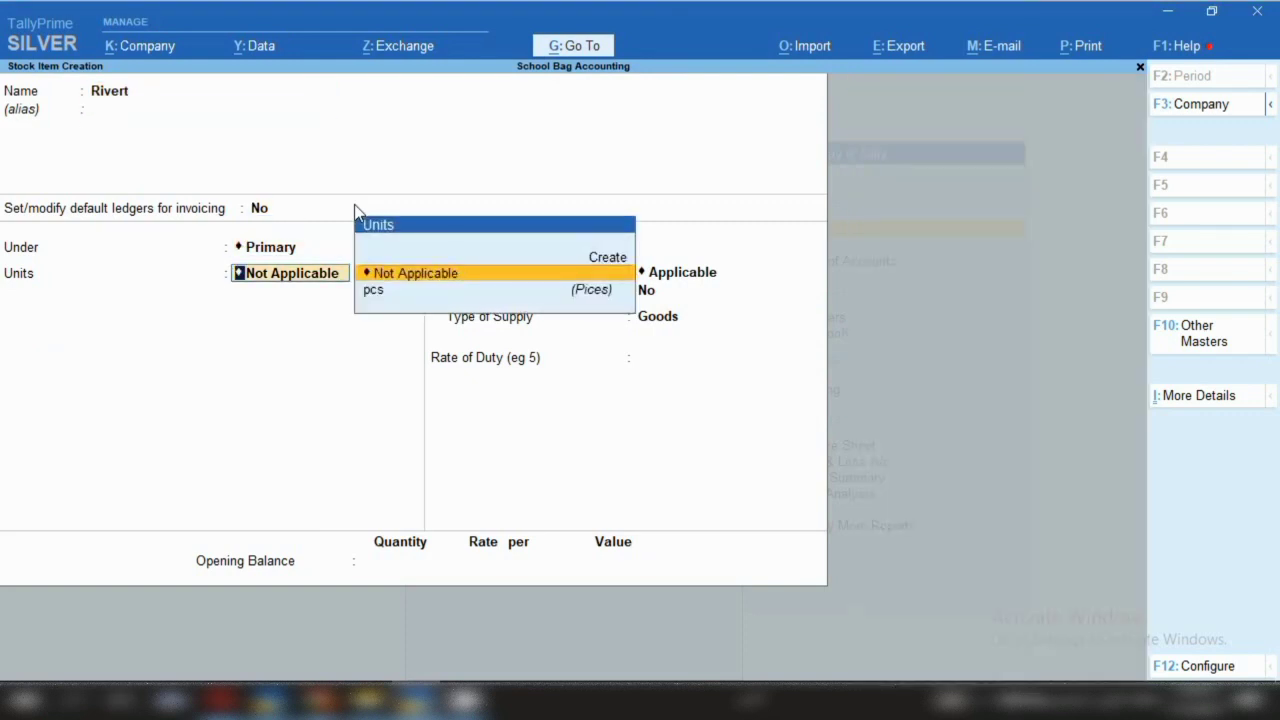
pyautogui.press('Down')
pyautogui.press('Return')
# Give Rivert HSN/SAC 8463, taxable at 18% integrated tax, and save it
pyautogui.press('Return')
pyautogui.press('Return')
pyautogui.press('Return')
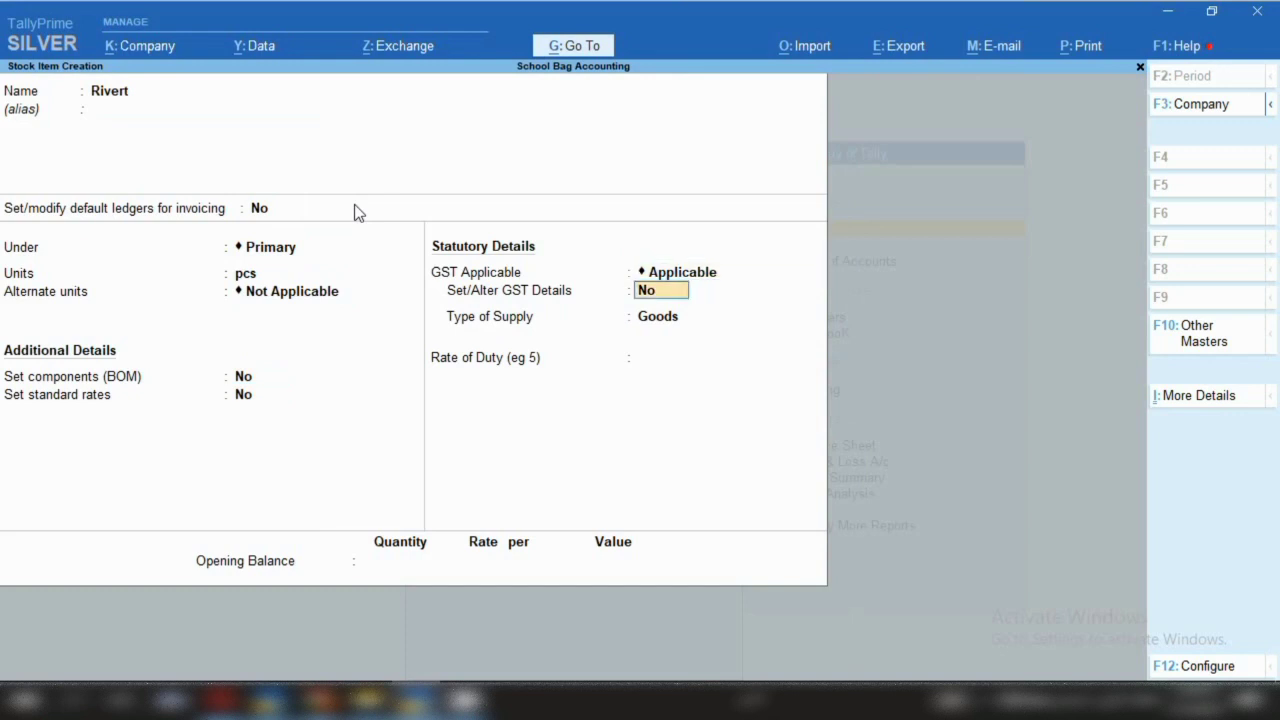
pyautogui.write('y')
pyautogui.press('Return')
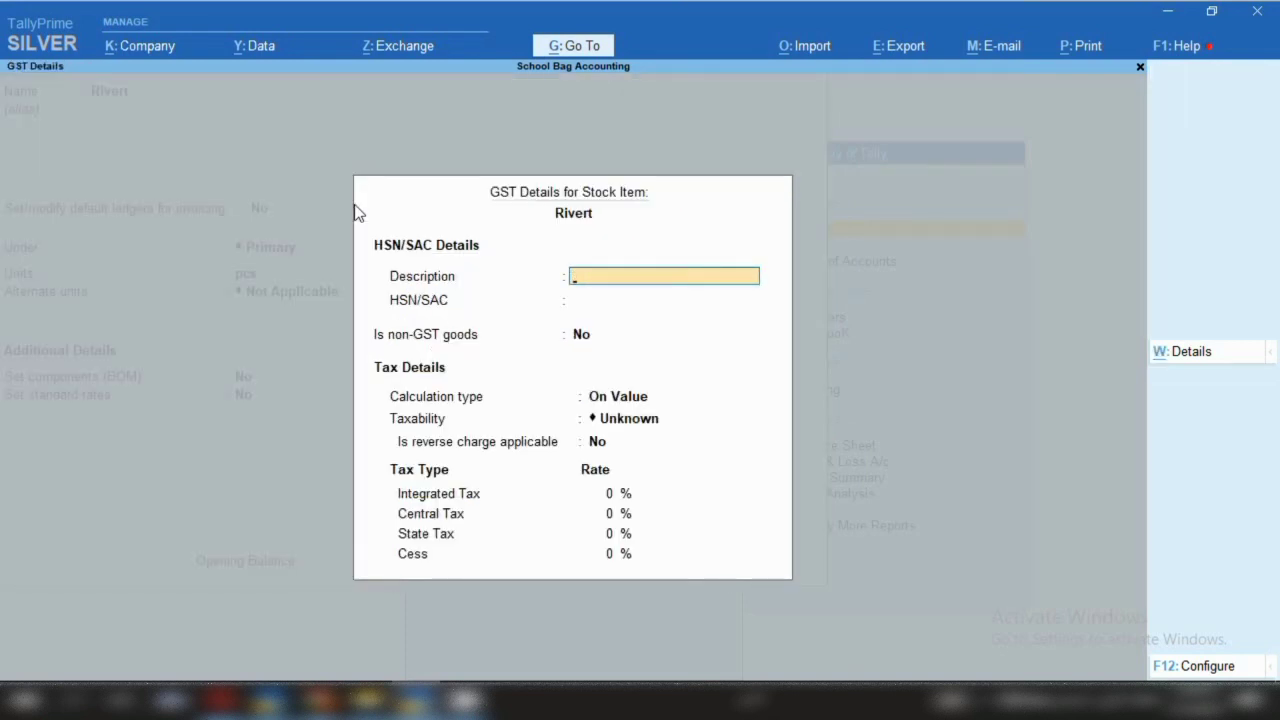
pyautogui.press('Return')
pyautogui.write('8463')
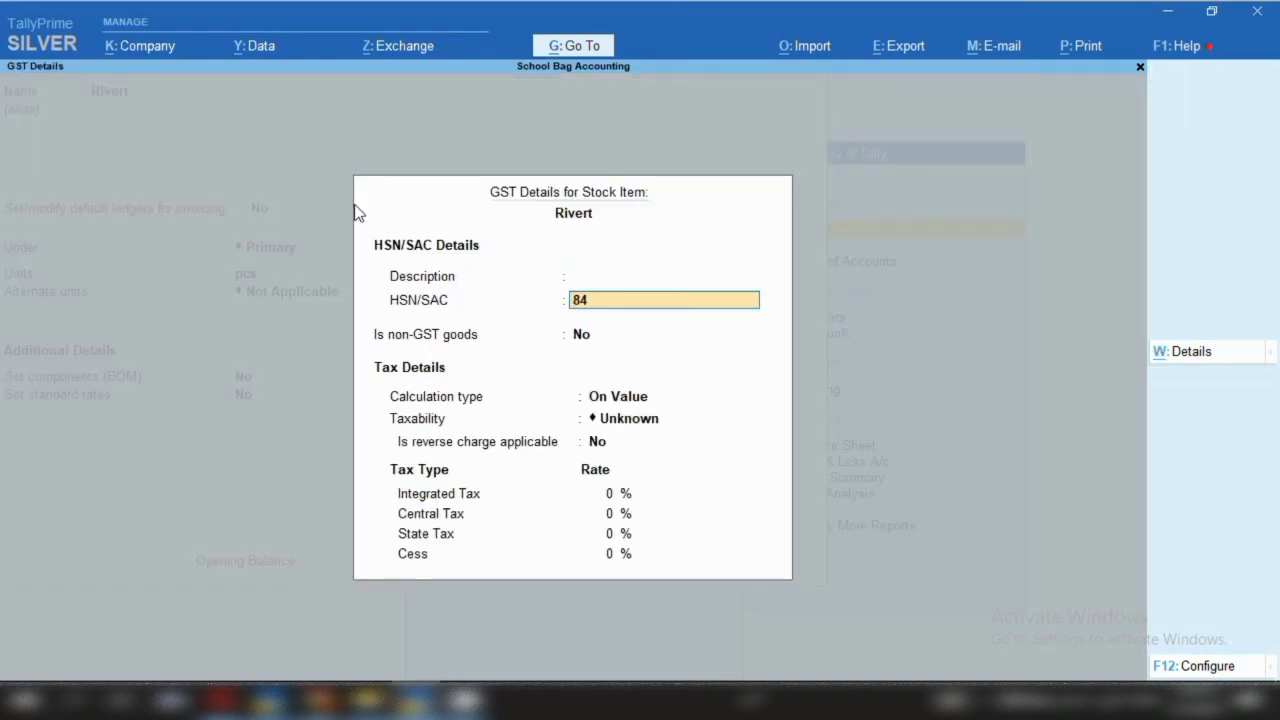
pyautogui.press('Return')
pyautogui.press('Return')
pyautogui.press('Return')
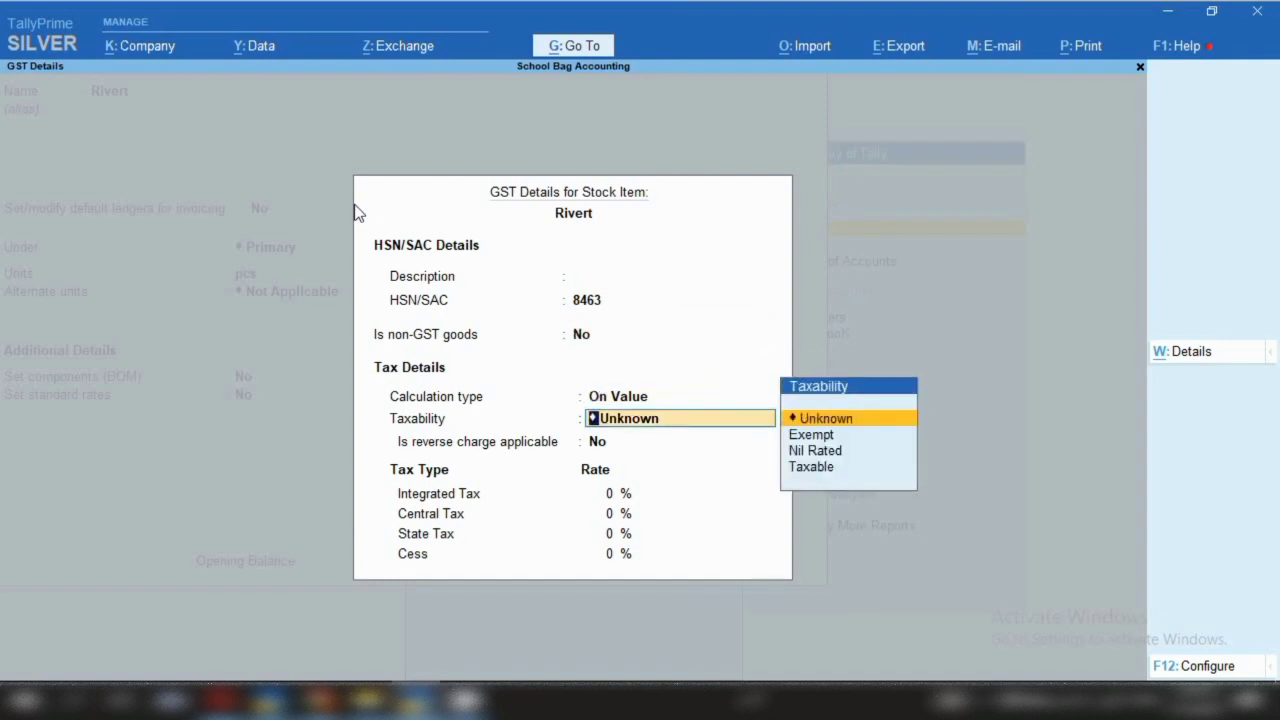
pyautogui.press('Down')
pyautogui.press('Down')
pyautogui.press('Down')
pyautogui.press('Return')
pyautogui.write('18')
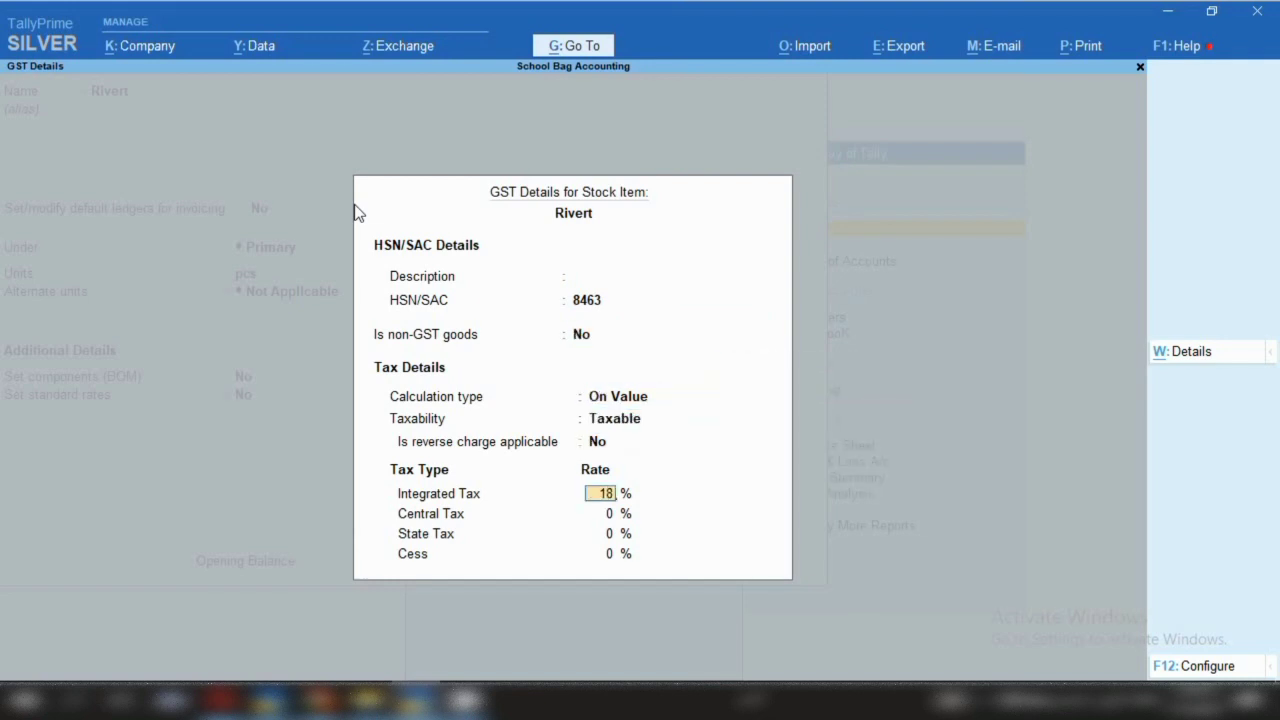
pyautogui.hotkey('ctrl', 'a')
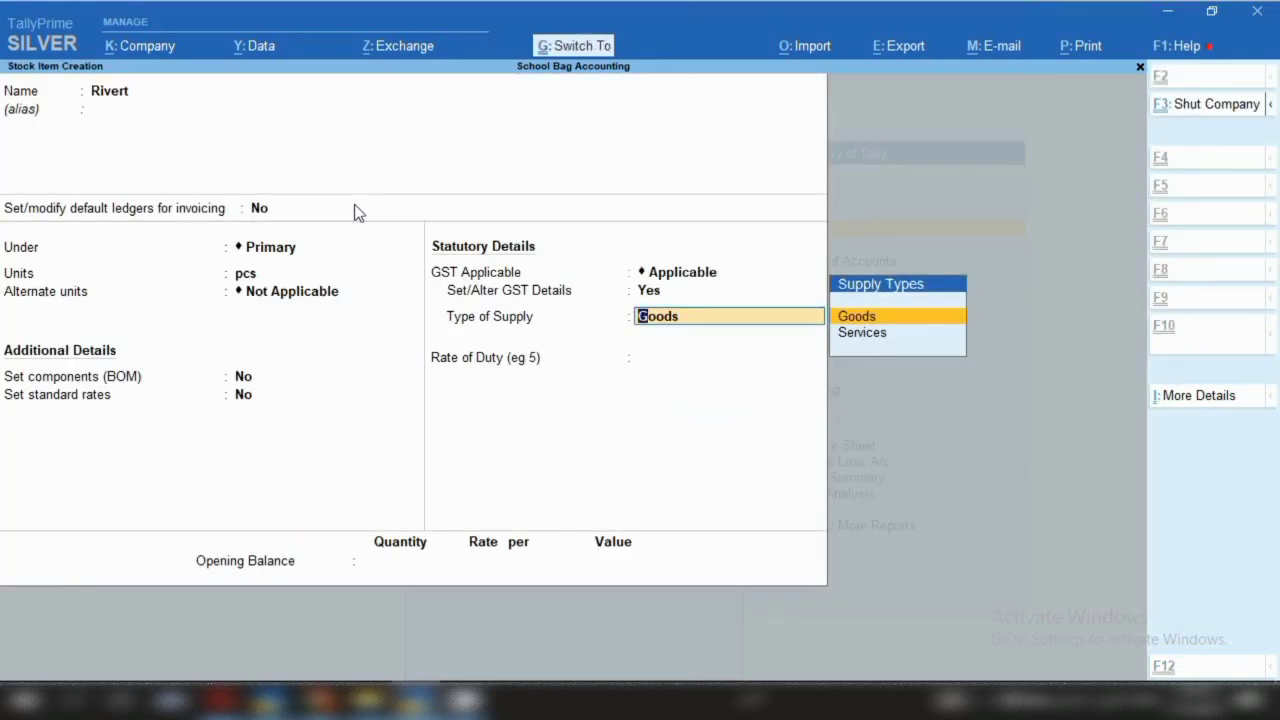
pyautogui.hotkey('ctrl', 'a')
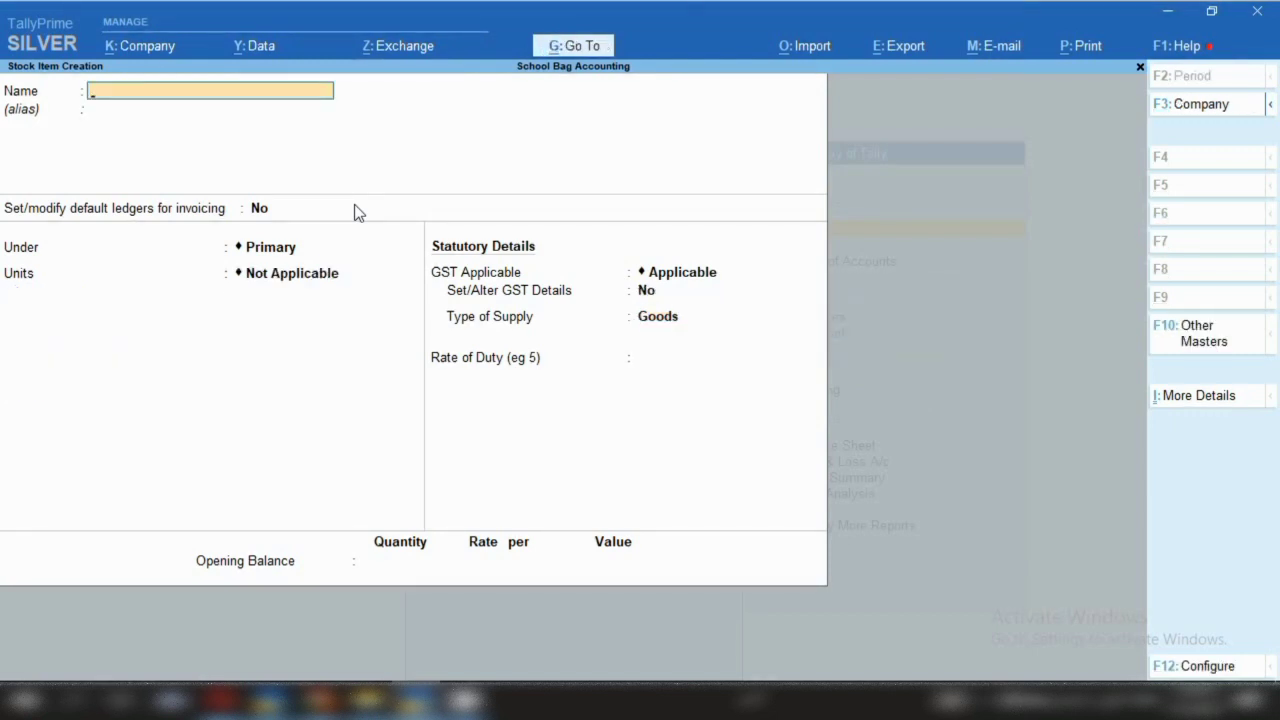
# Name the new item Swivel Snap Hooks, under Primary, measured in pcs
pyautogui.write('Swivel Snap Hooks')
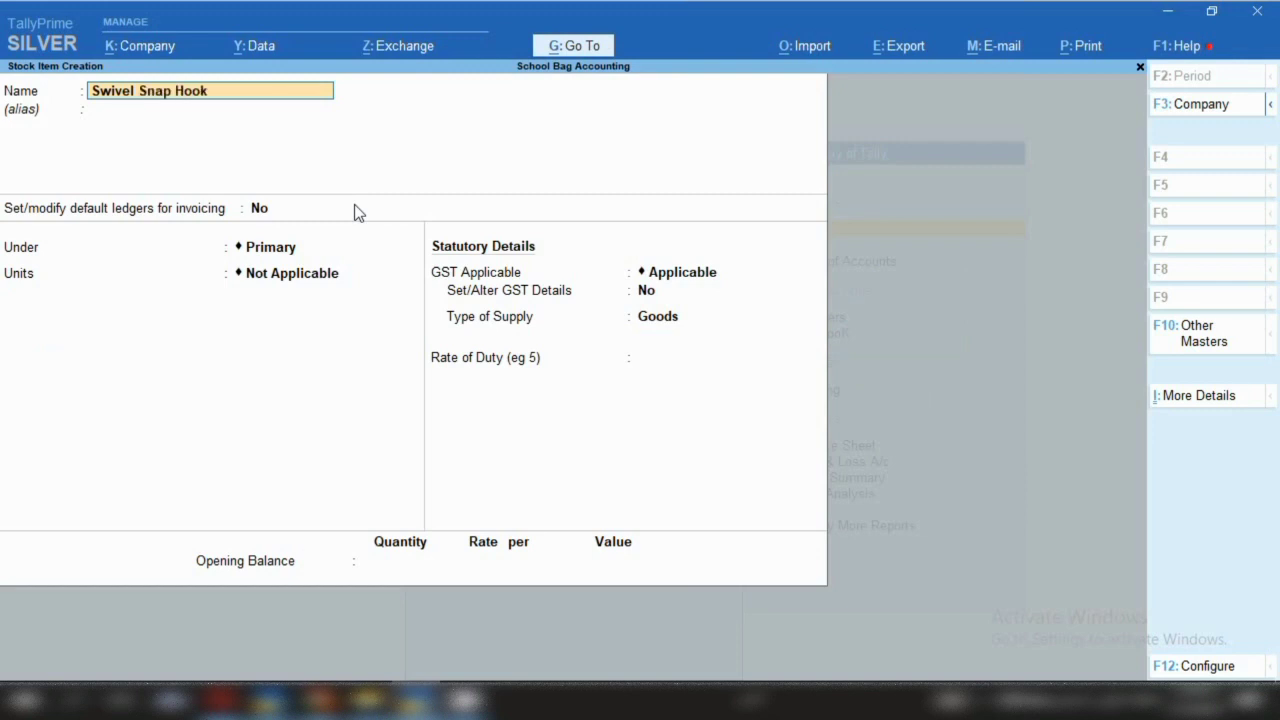
pyautogui.press('Return')
pyautogui.press('Return')
pyautogui.press('Return')
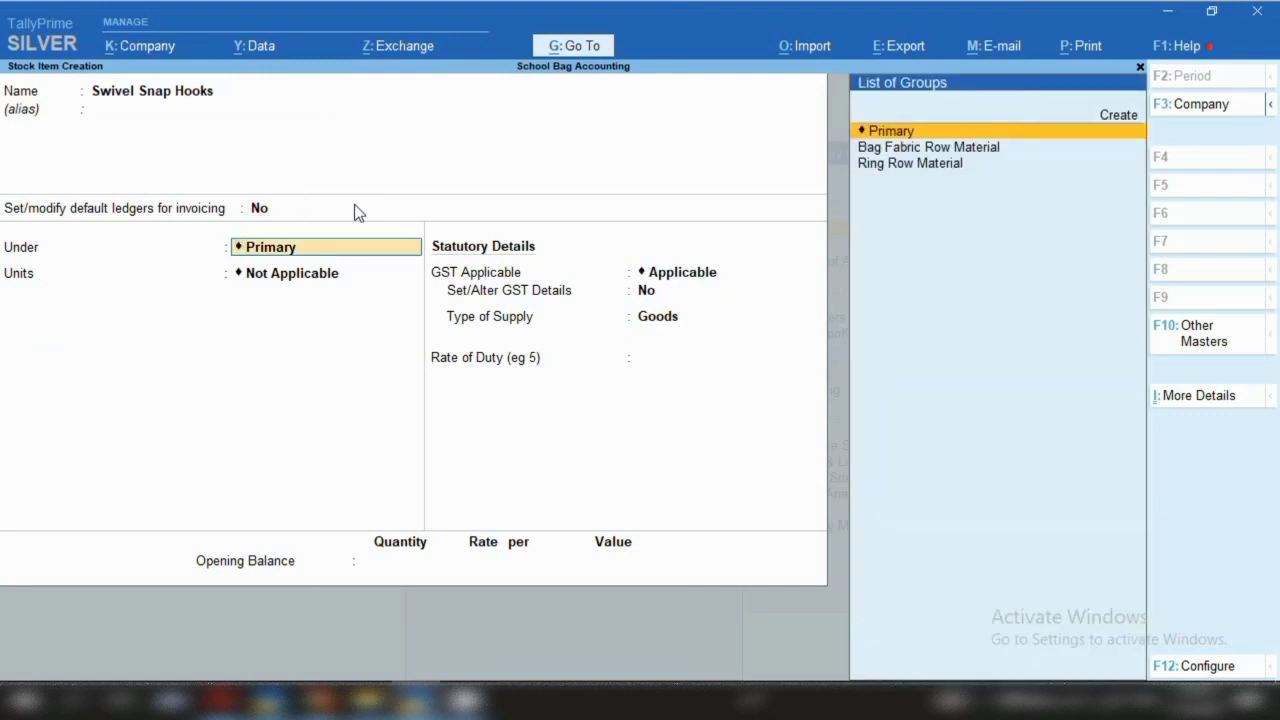
pyautogui.press('Return')
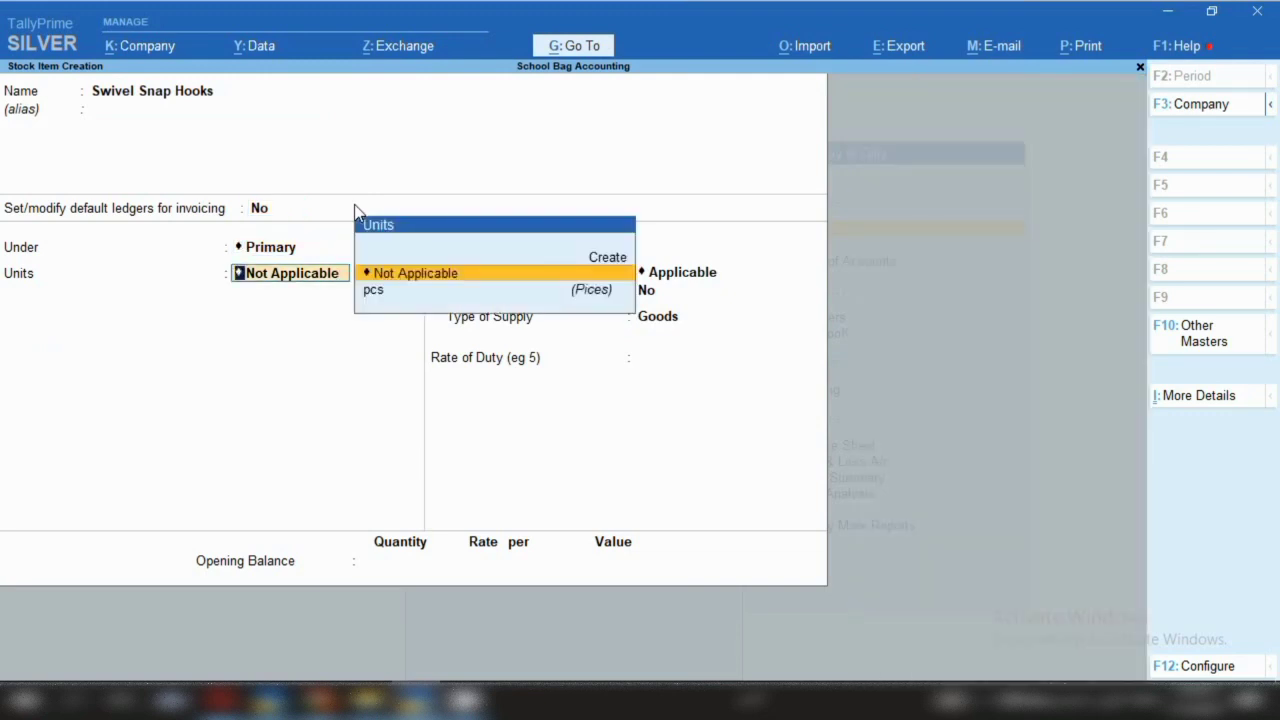
pyautogui.press('Down')
pyautogui.press('Return')
pyautogui.press('Return')
# Set Swivel Snap Hooks' HSN/SAC to 7326, taxable at 12% integrated tax, and save it
pyautogui.press('Return')
pyautogui.press('Return')
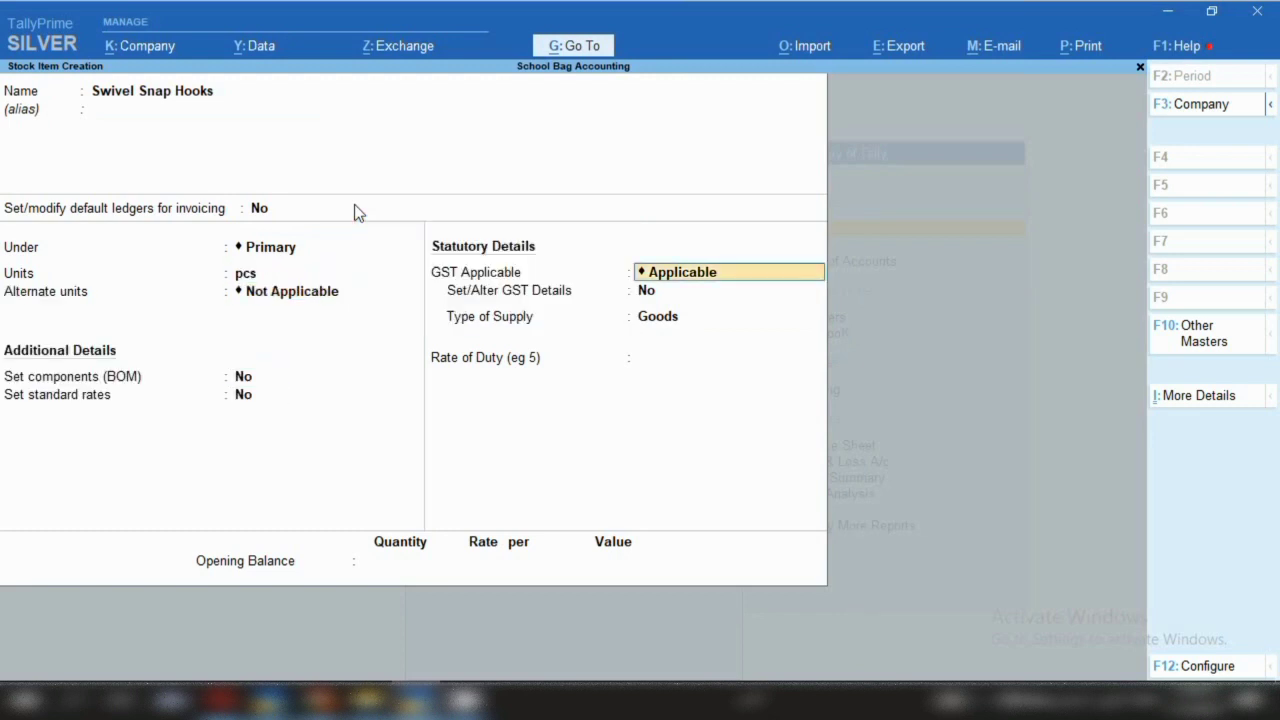
pyautogui.press('Return')
pyautogui.write('y')
pyautogui.press('Return')
pyautogui.press('Return')
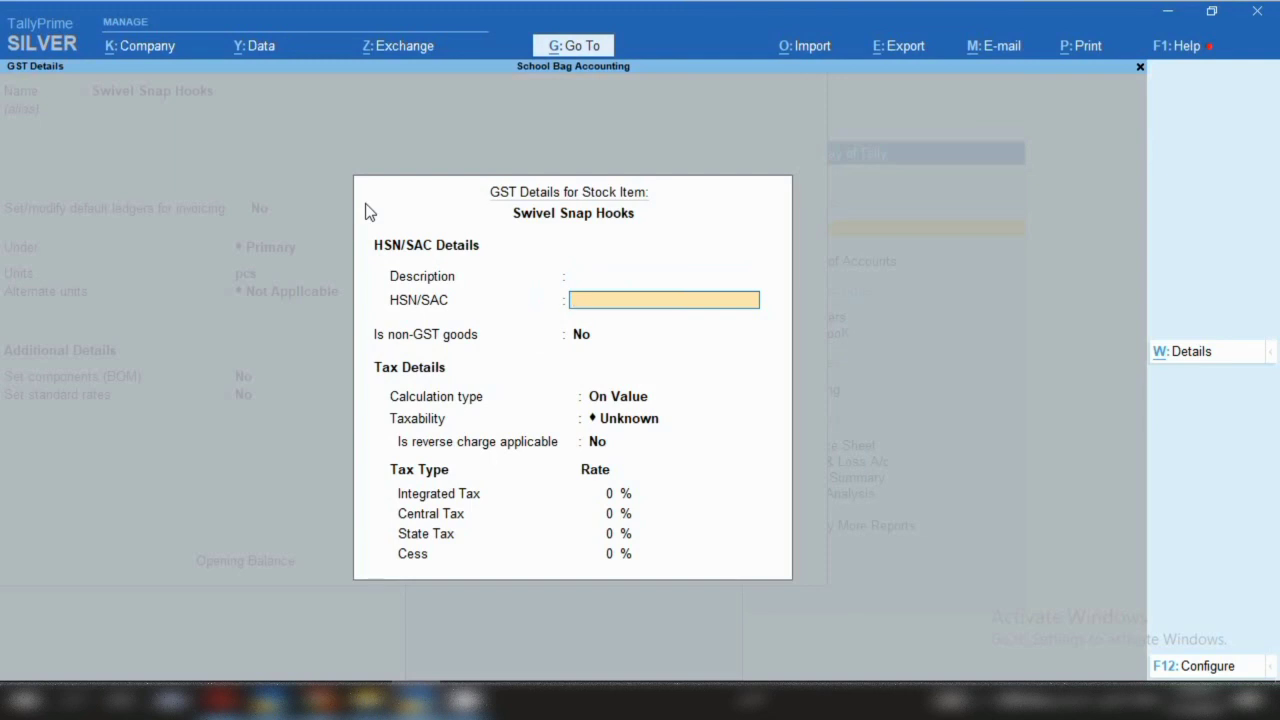
pyautogui.write('7326')
pyautogui.press('Return')
pyautogui.press('Return')
pyautogui.press('Return')
pyautogui.press('Down')
pyautogui.press('Down')
pyautogui.press('Down')
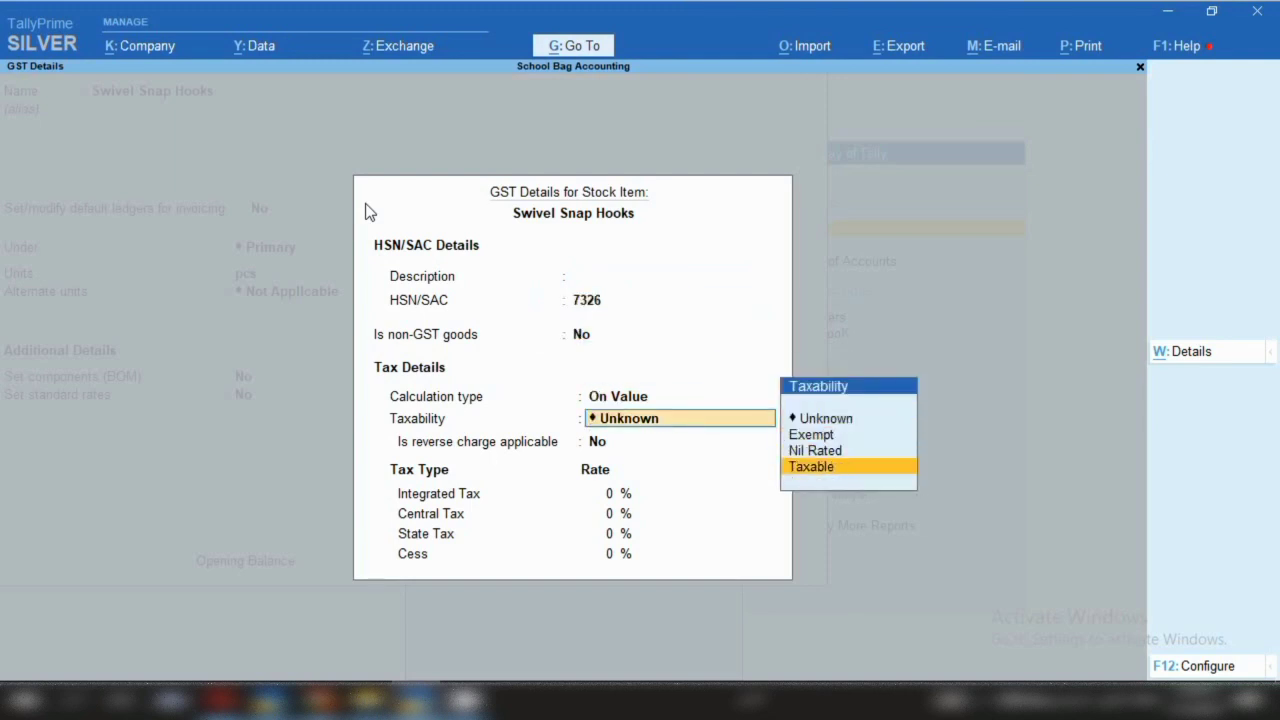
pyautogui.press('Return')
pyautogui.press('Return')
pyautogui.write('12')
pyautogui.press('Return')
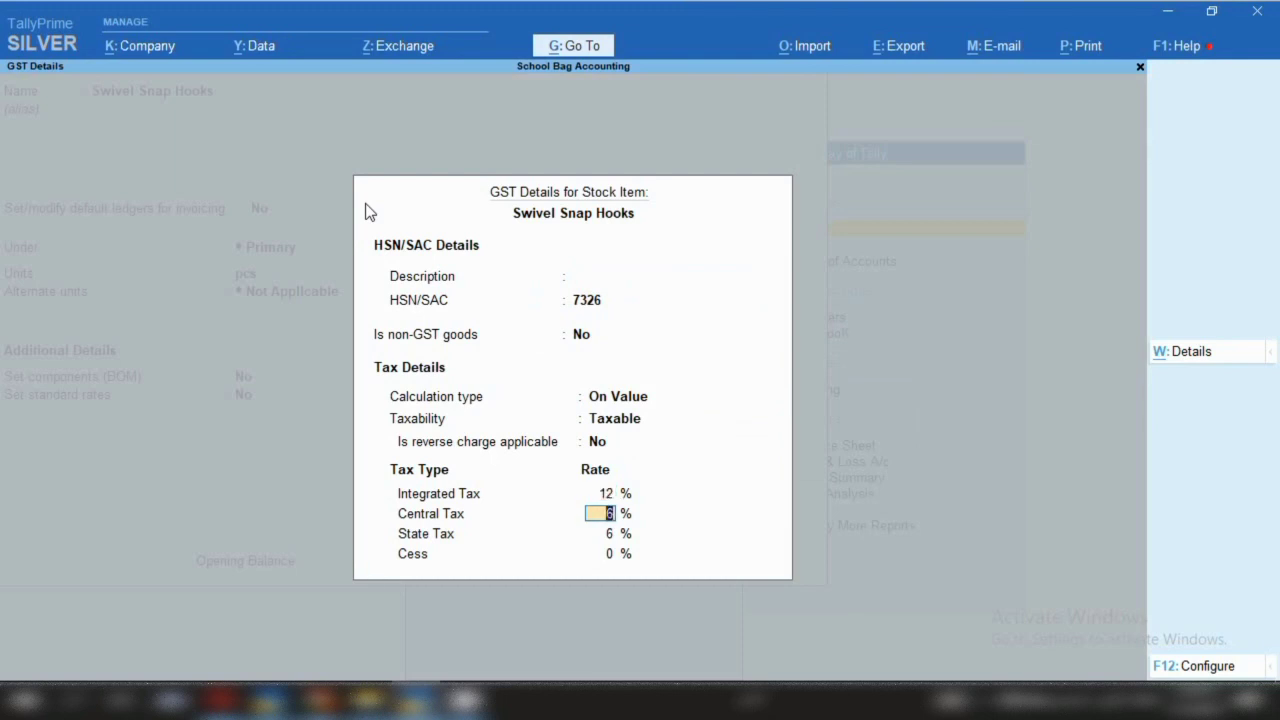
pyautogui.hotkey('ctrl', 'a')
pyautogui.press('ctrl')
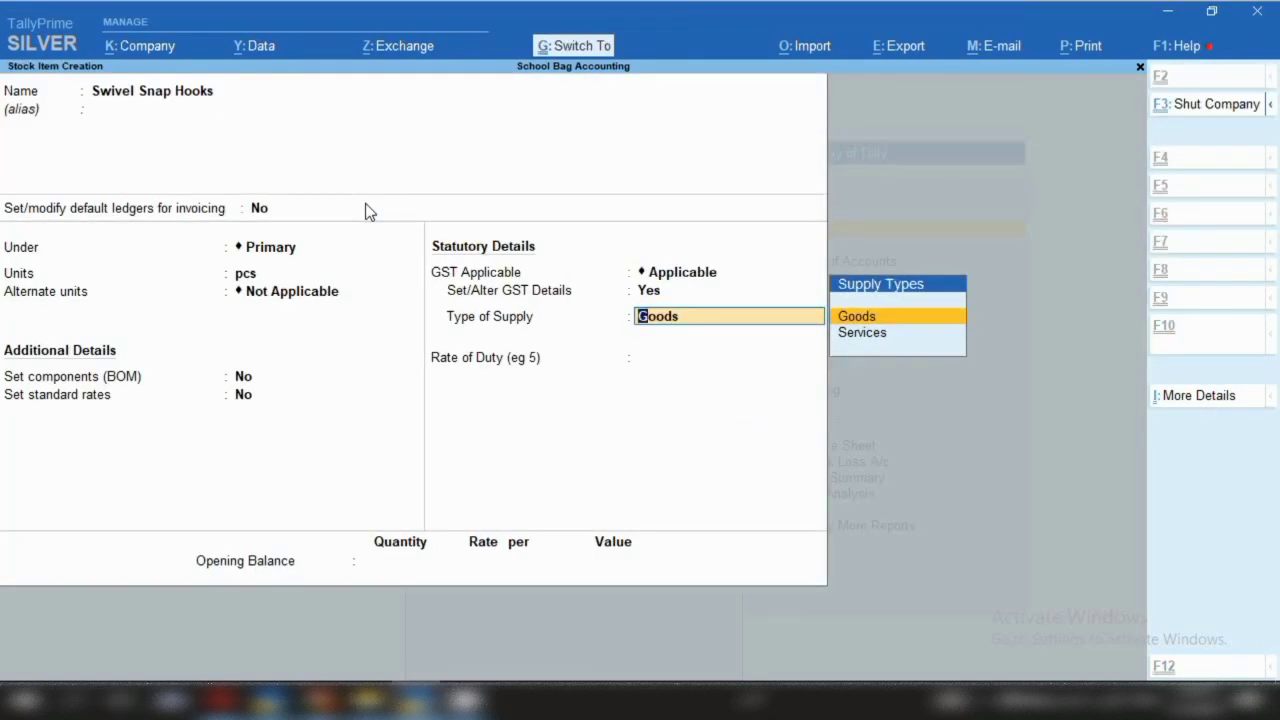
pyautogui.hotkey('ctrl', 'a')
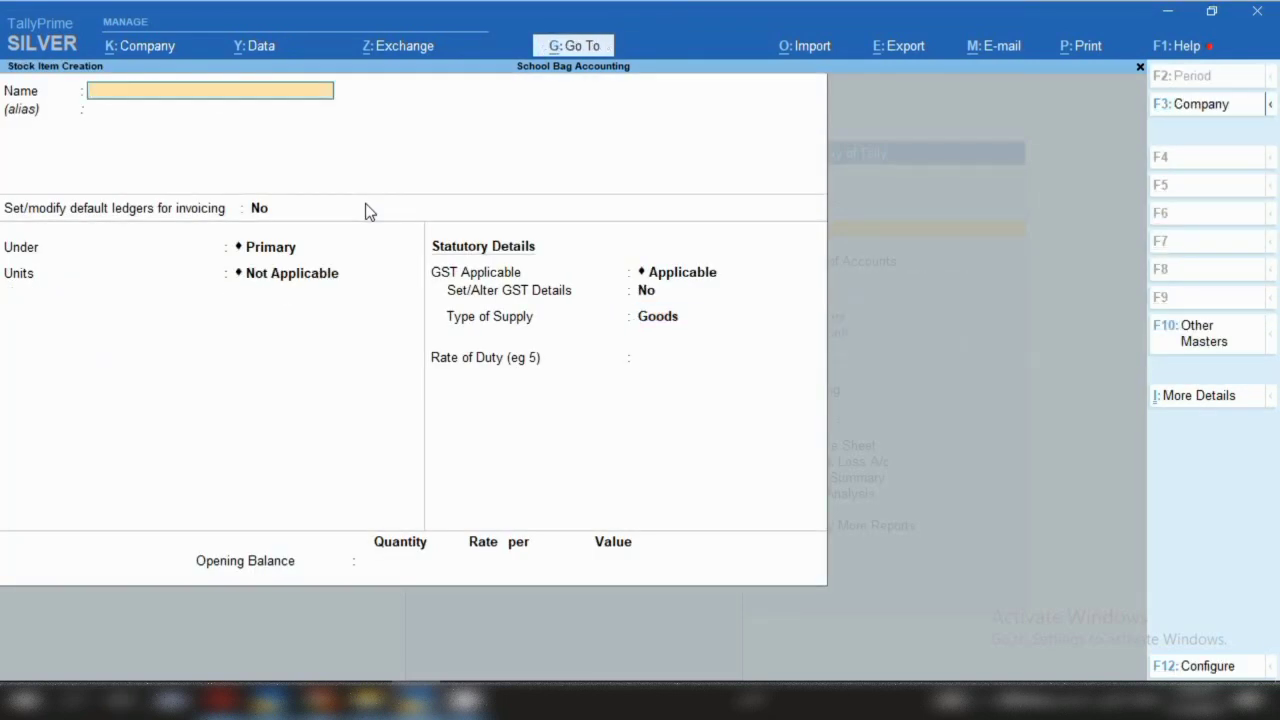
# Start the Magnatic Snap item under Primary, measured in pcs
pyautogui.write('Magnatic')
pyautogui.write(' Smap')
pyautogui.press('BackSpace')
pyautogui.press('BackSpace')
pyautogui.press('BackSpace')
pyautogui.write('nap')
pyautogui.press('Return')
pyautogui.press('Return')
pyautogui.press('Return')
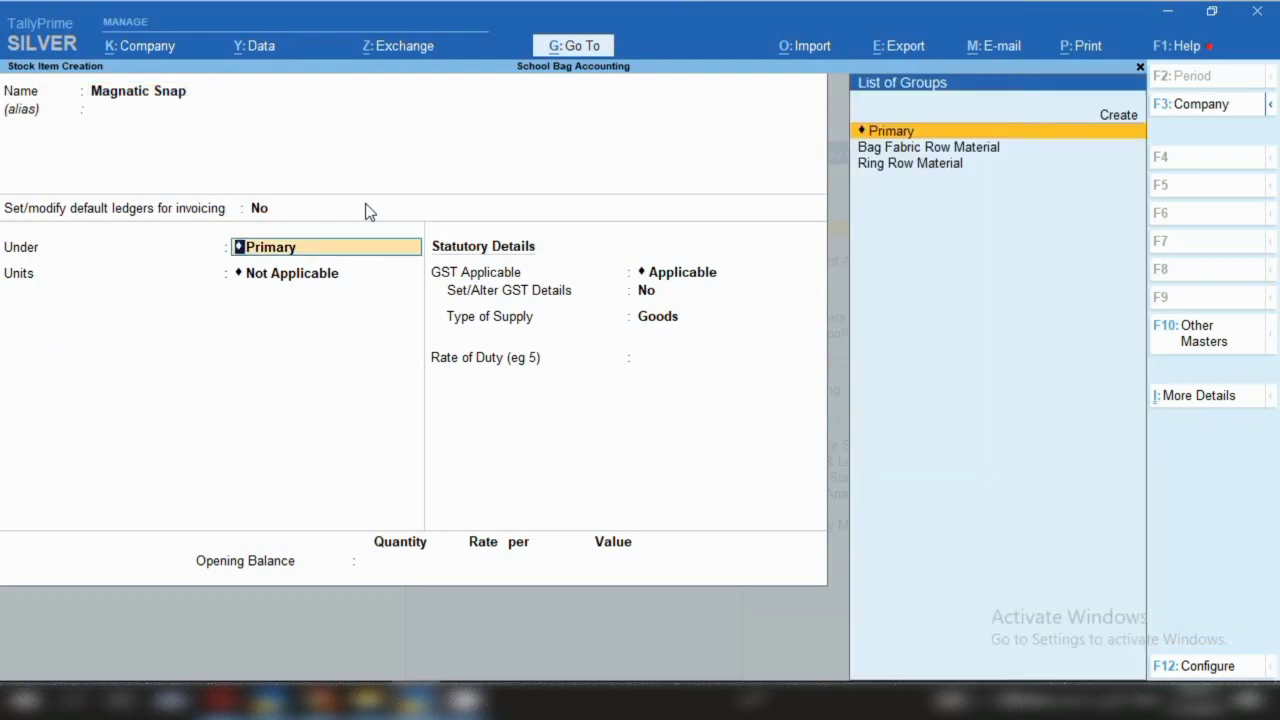
pyautogui.press('Down')
pyautogui.press('Return')
# Give Magnatic Snap HSN/SAC 8505, Taxable, 18% integrated tax, and save it
pyautogui.press('Return')
pyautogui.press('Return')
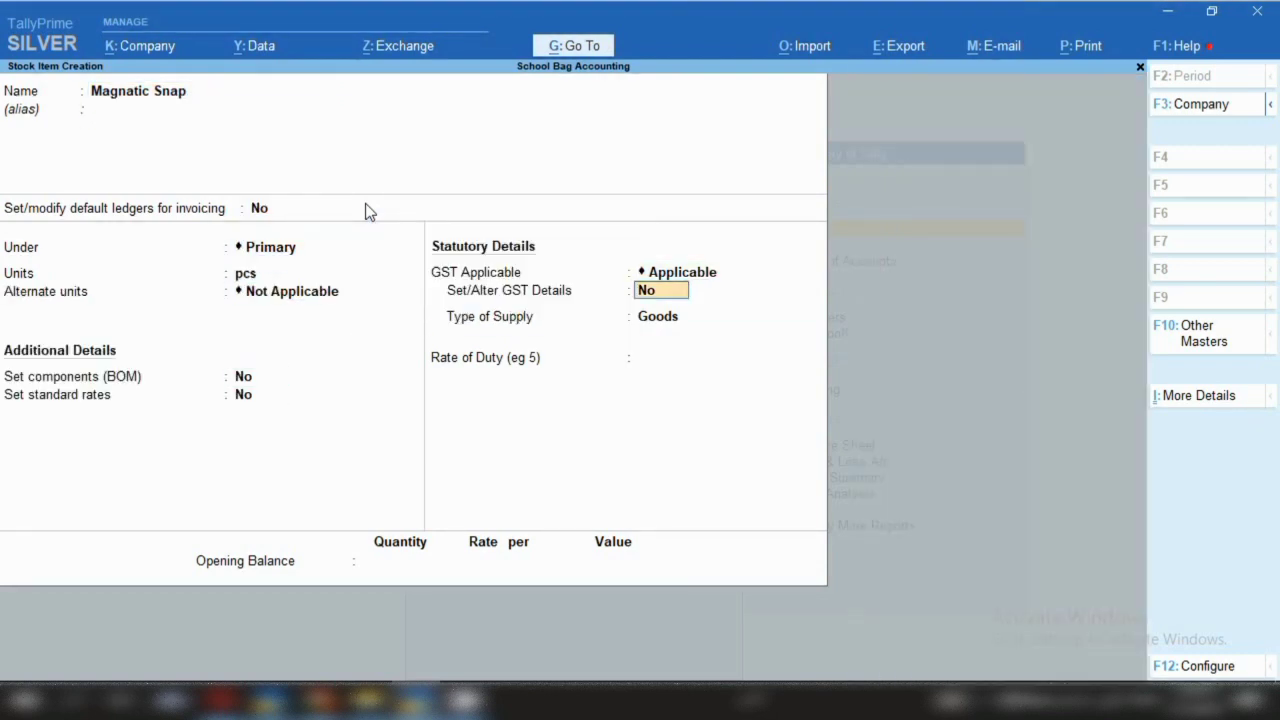
pyautogui.press('y')
pyautogui.press('Return')
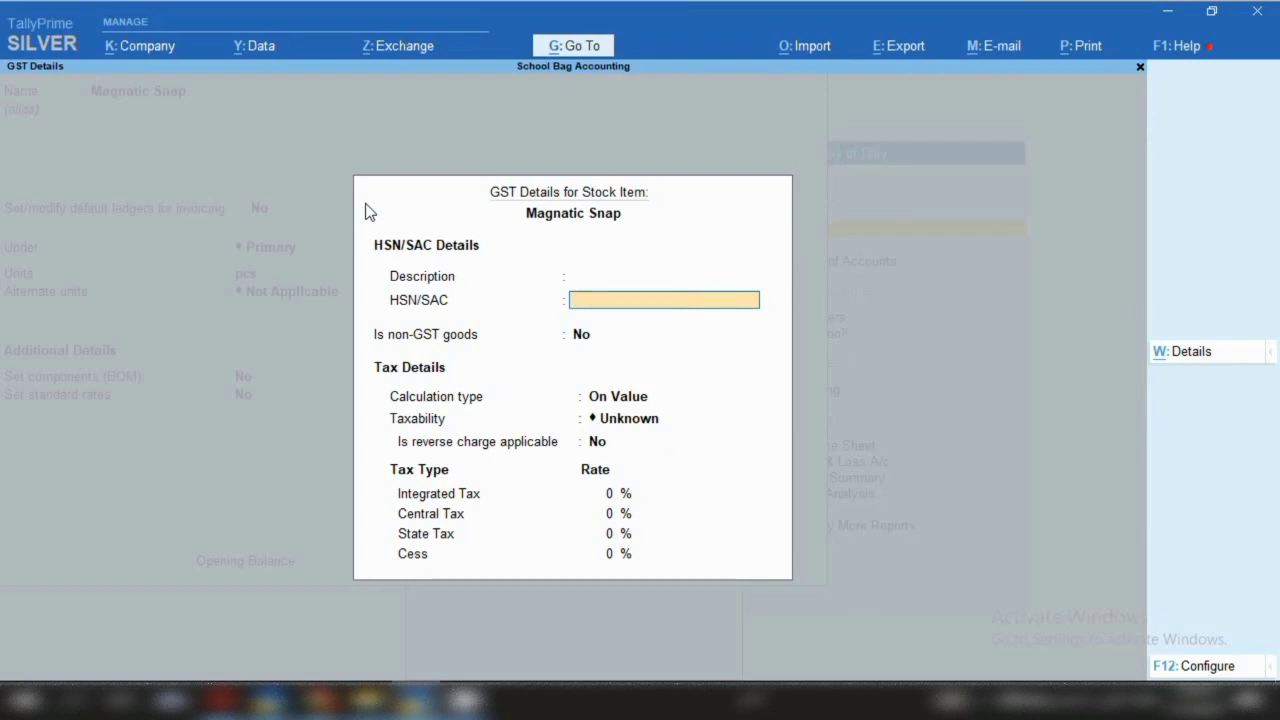
pyautogui.write('8505')
pyautogui.press('Return')
pyautogui.press('Return')
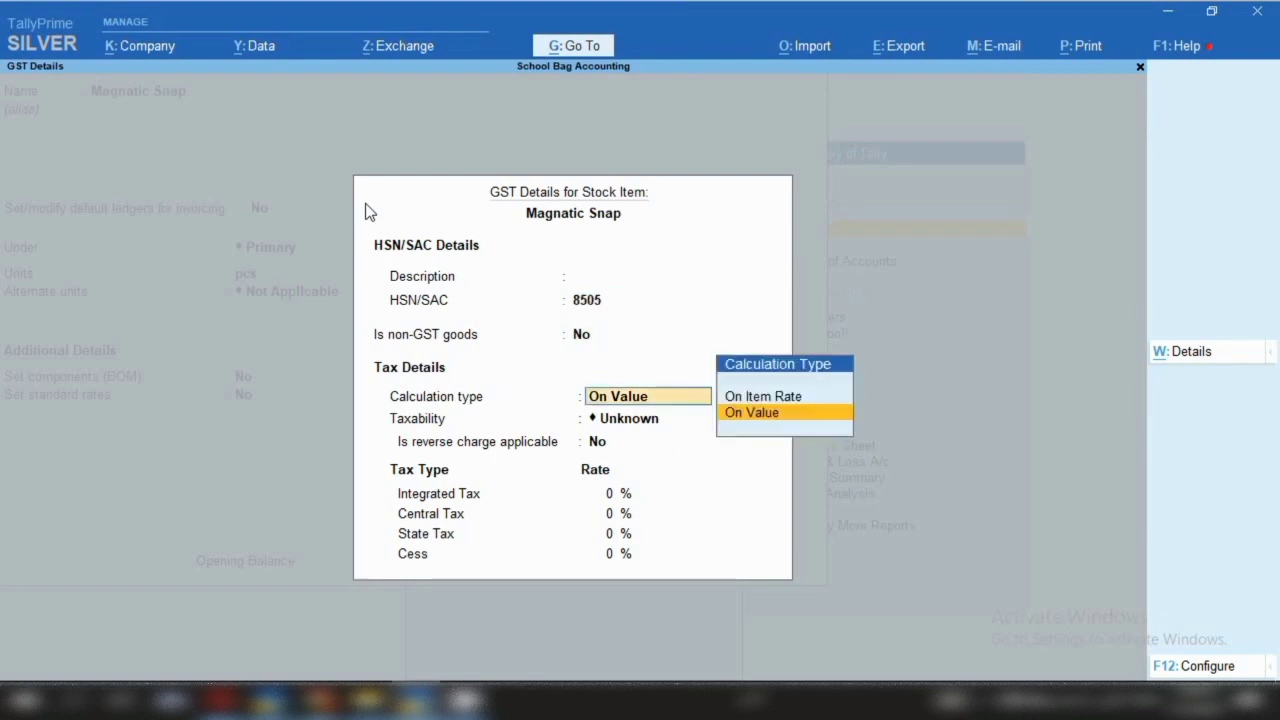
pyautogui.press('Return')
pyautogui.press('Down')
pyautogui.press('Down')
pyautogui.press('Down')
pyautogui.press('Return')
pyautogui.press('Return')
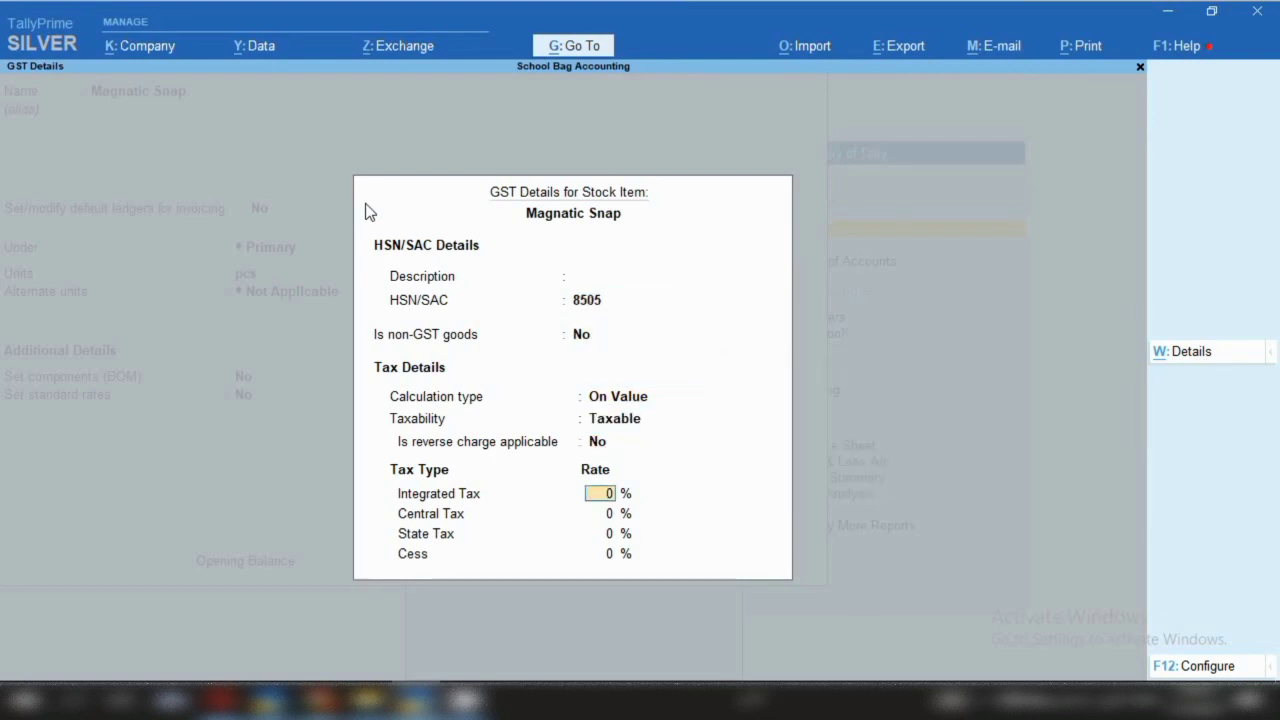
pyautogui.write('18')
pyautogui.hotkey('ctrl', 'a')
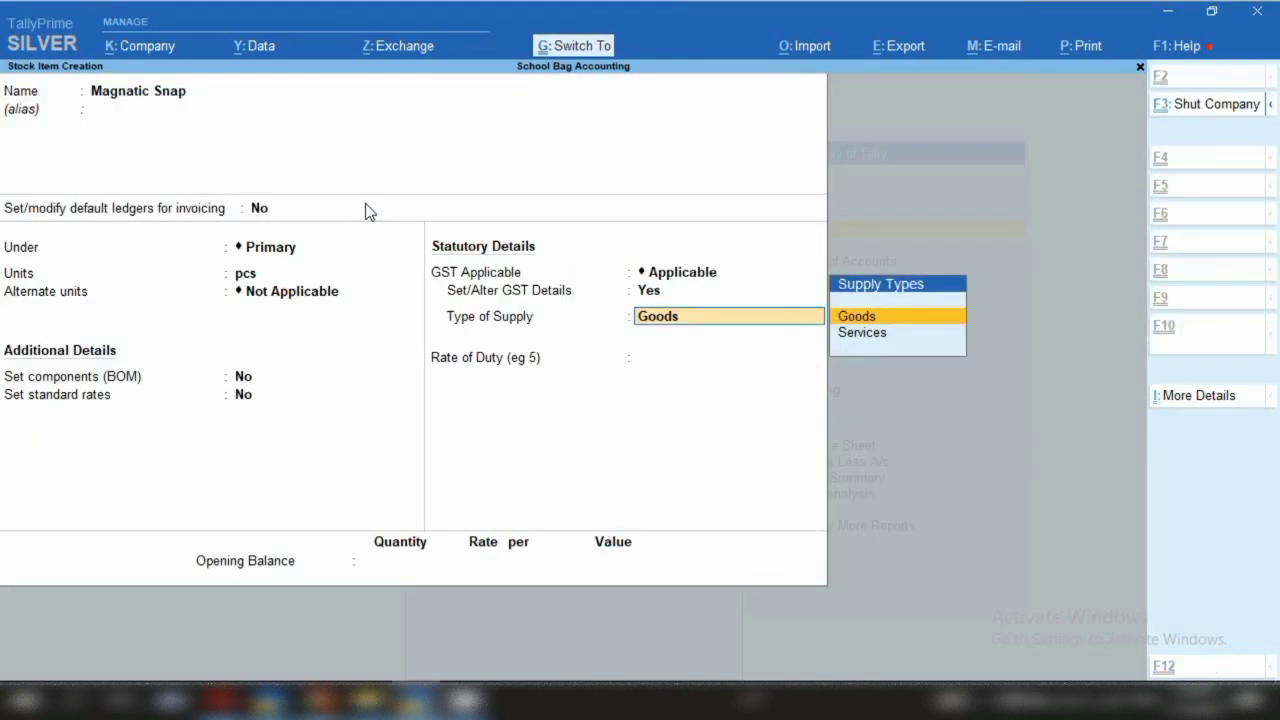
pyautogui.hotkey('ctrl', 'a')
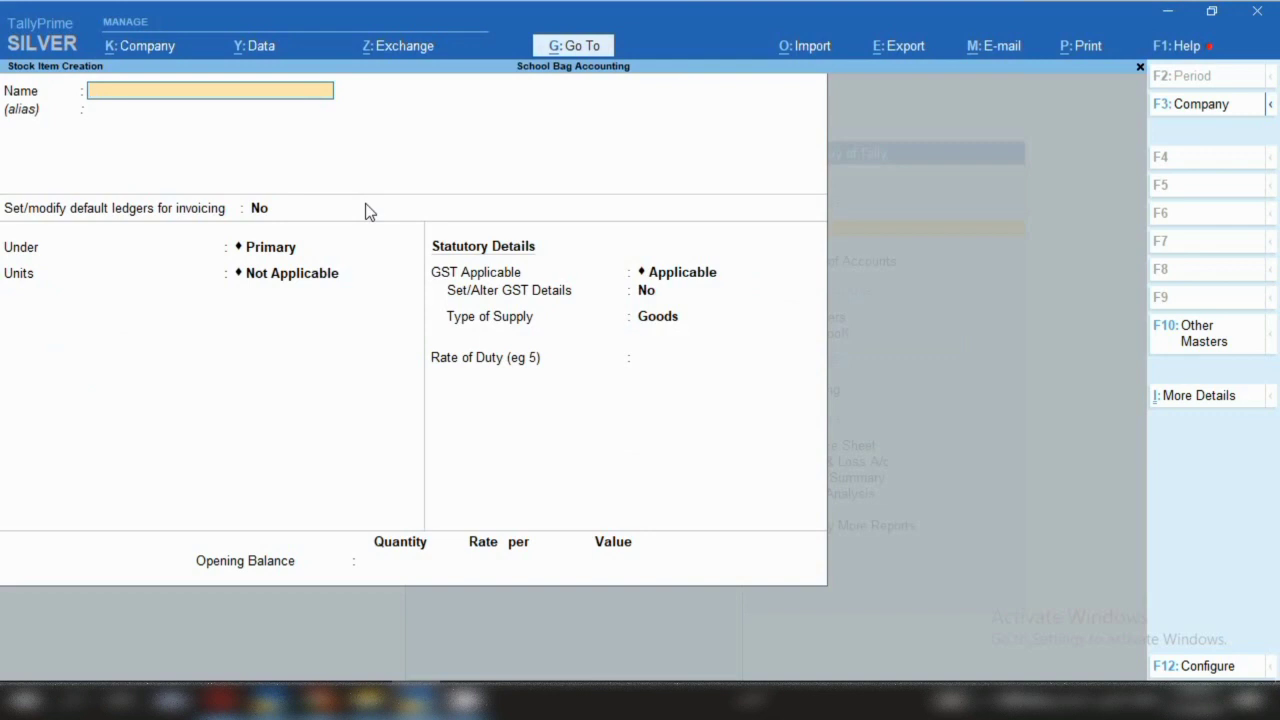
# Create the Bag Lock item under Primary, measured in pcs
pyautogui.write('Bag Lock')
pyautogui.press('Return')
pyautogui.press('Return')
pyautogui.press('Return')
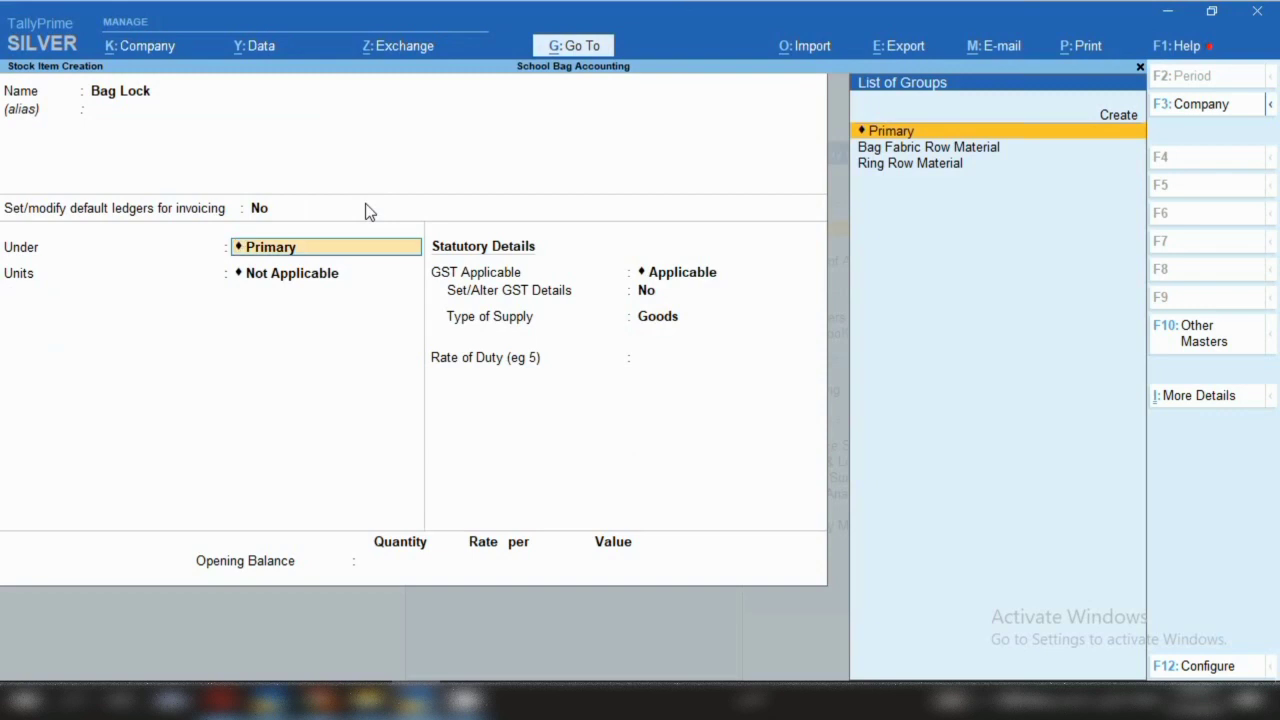
pyautogui.press('Return')
pyautogui.press('Down')
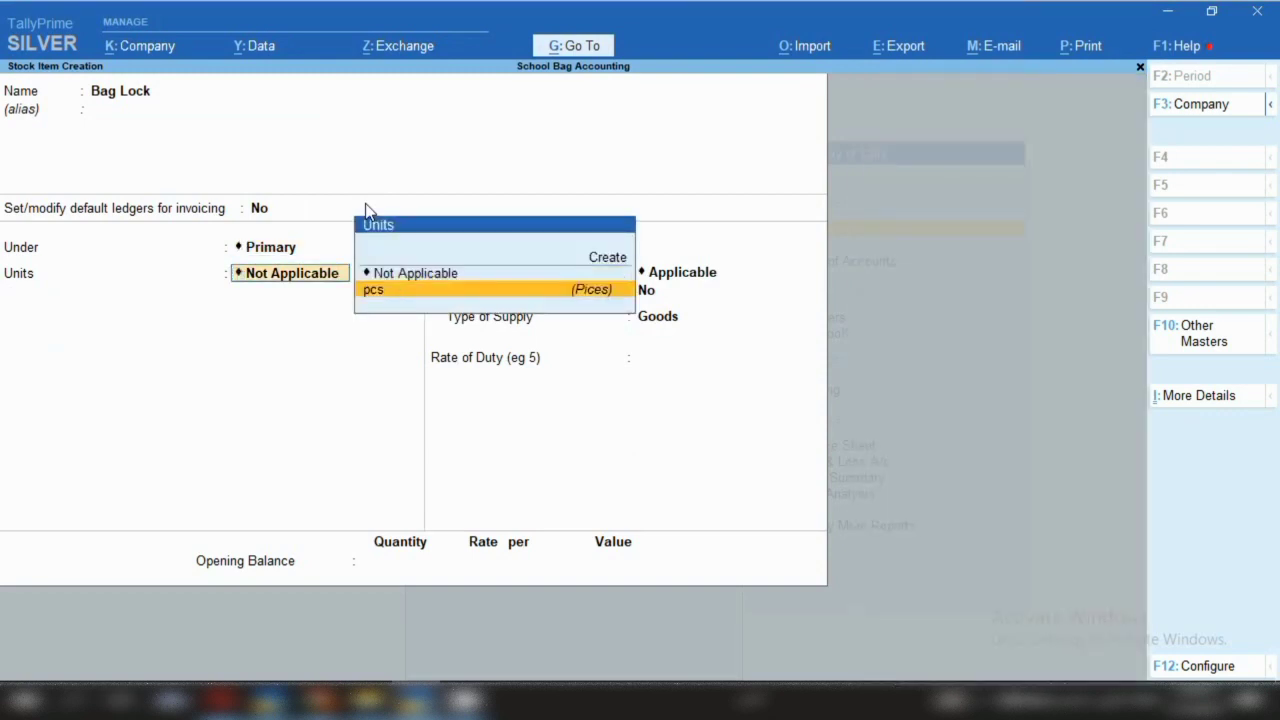
pyautogui.press('Return')
pyautogui.press('Return')
pyautogui.press('Return')
pyautogui.press('Return')
pyautogui.press('Return')
# Give Bag Lock HSN/SAC 3923, taxable at 12% integrated tax, save it, and leave the blank form
pyautogui.write('y')
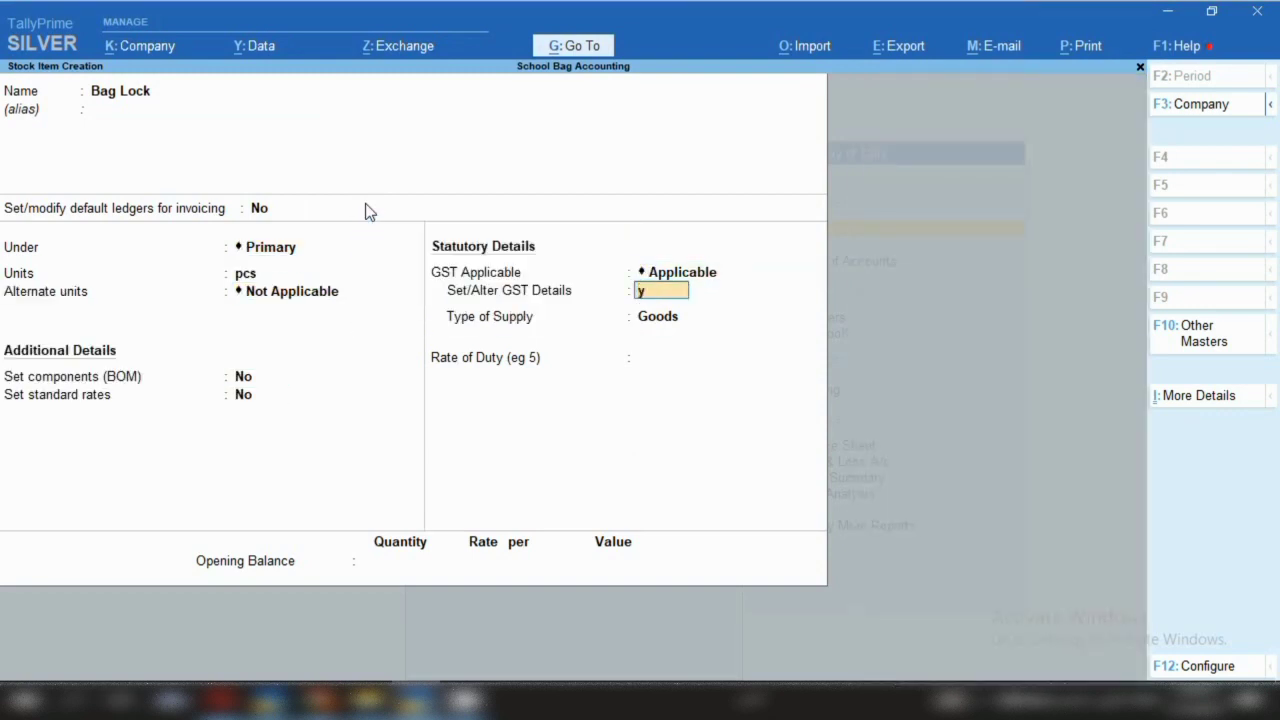
pyautogui.press('Return')
pyautogui.press('Return')
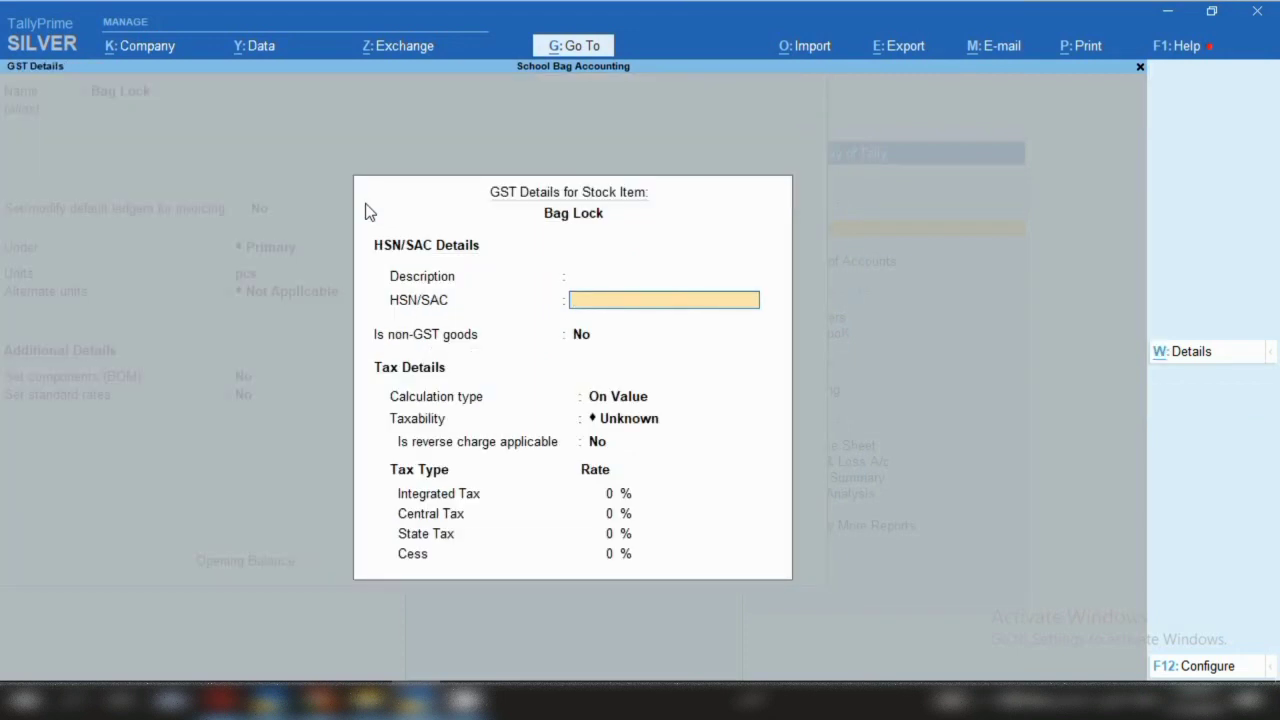
pyautogui.write('3923')
pyautogui.press('Return')
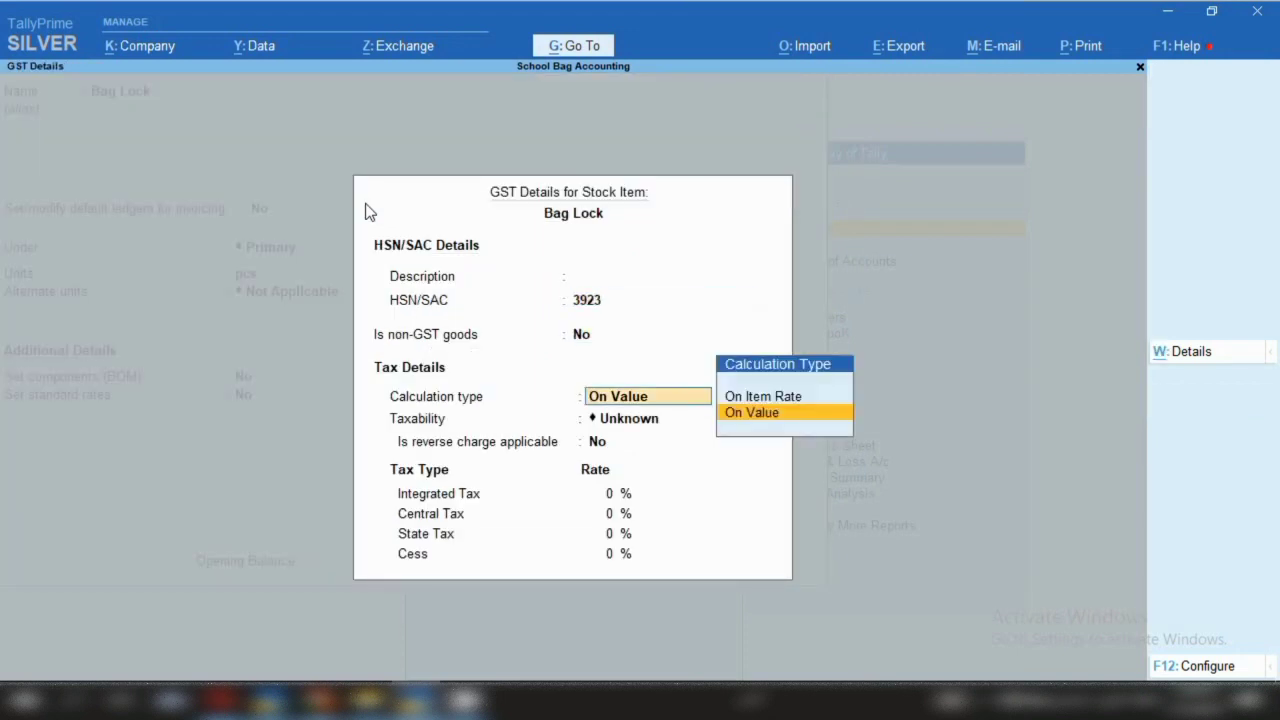
pyautogui.press('Return')
pyautogui.press('Down')
pyautogui.press('Return')
pyautogui.press('Return')
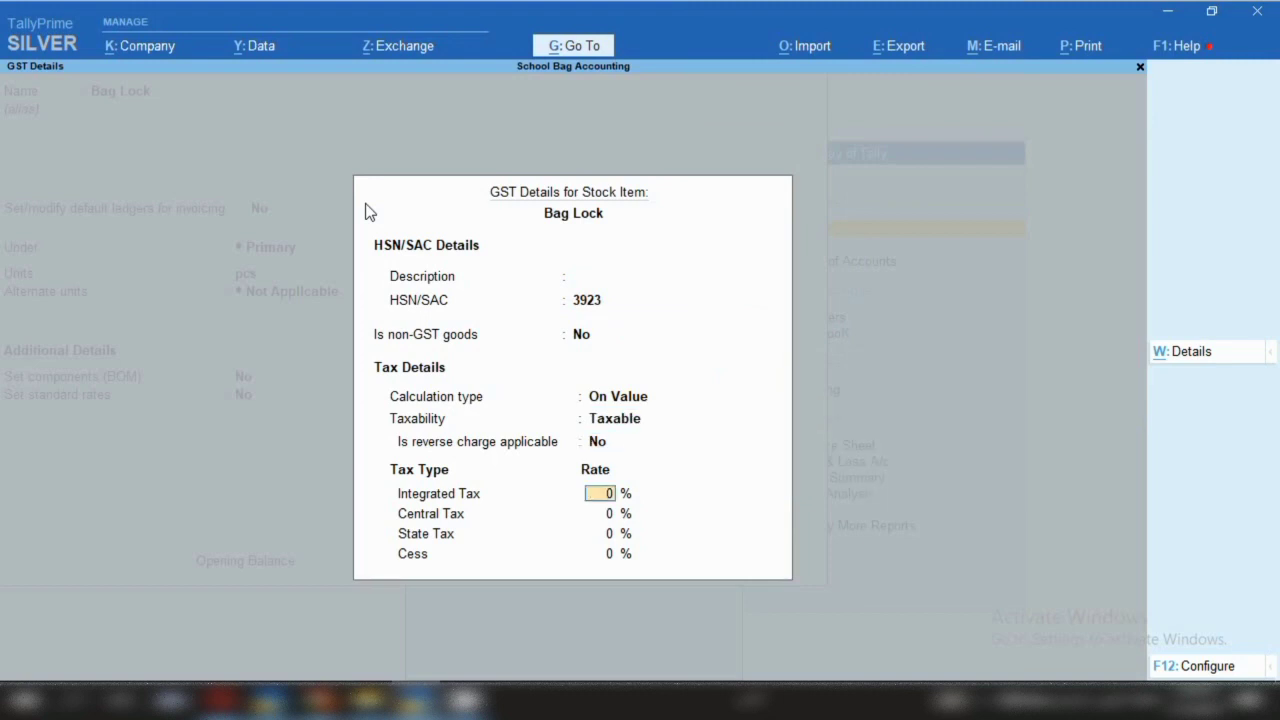
pyautogui.write('12')
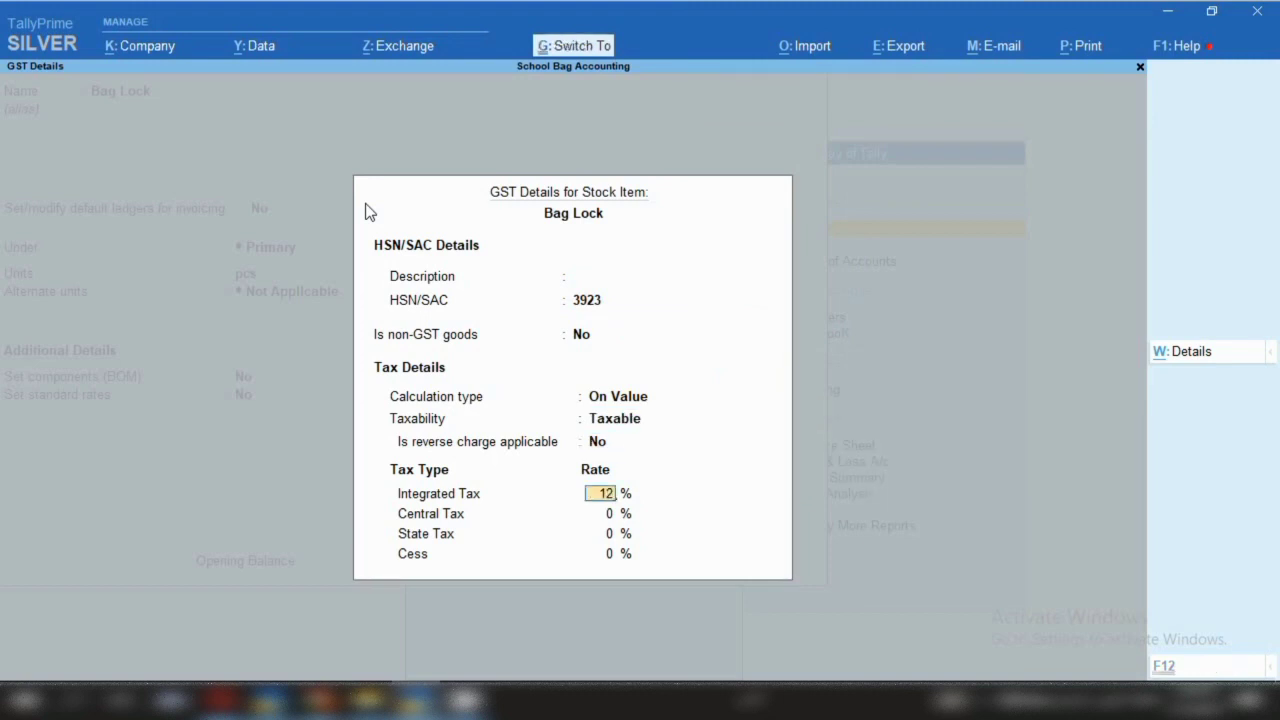
pyautogui.press('Return')
pyautogui.press('Return')
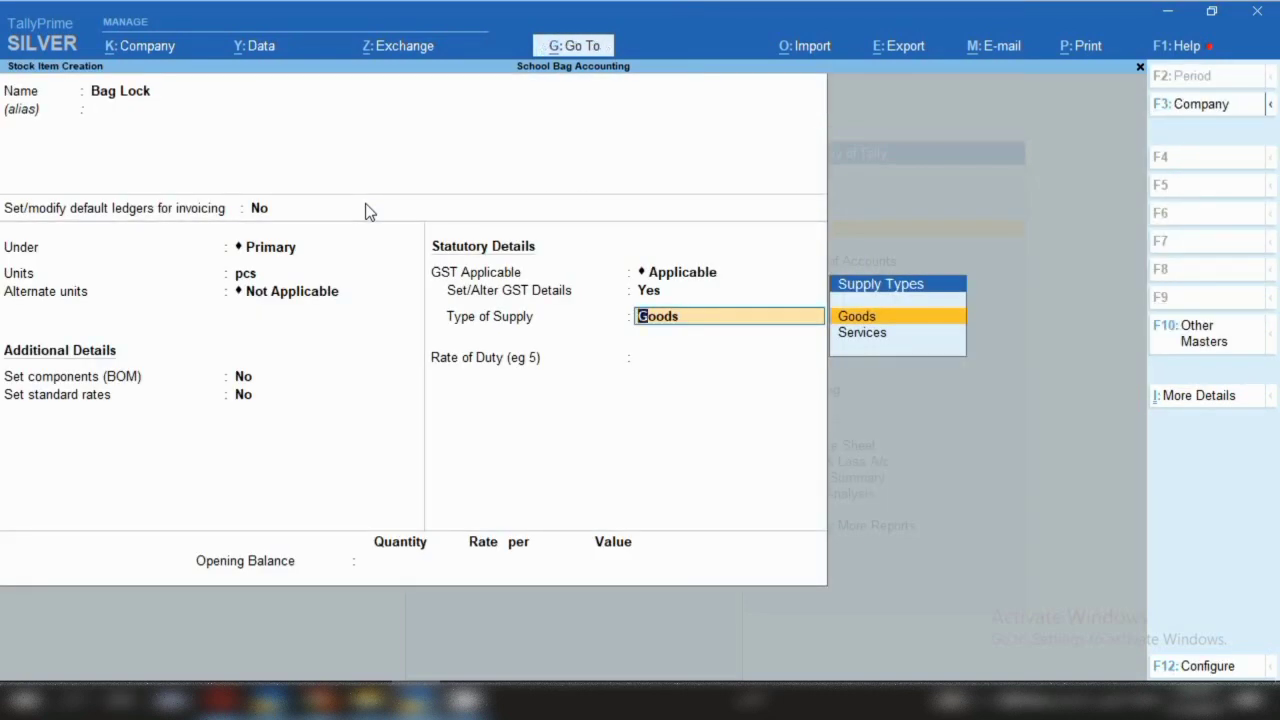
pyautogui.press('ctrl')
pyautogui.hotkey('ctrl', 'a')
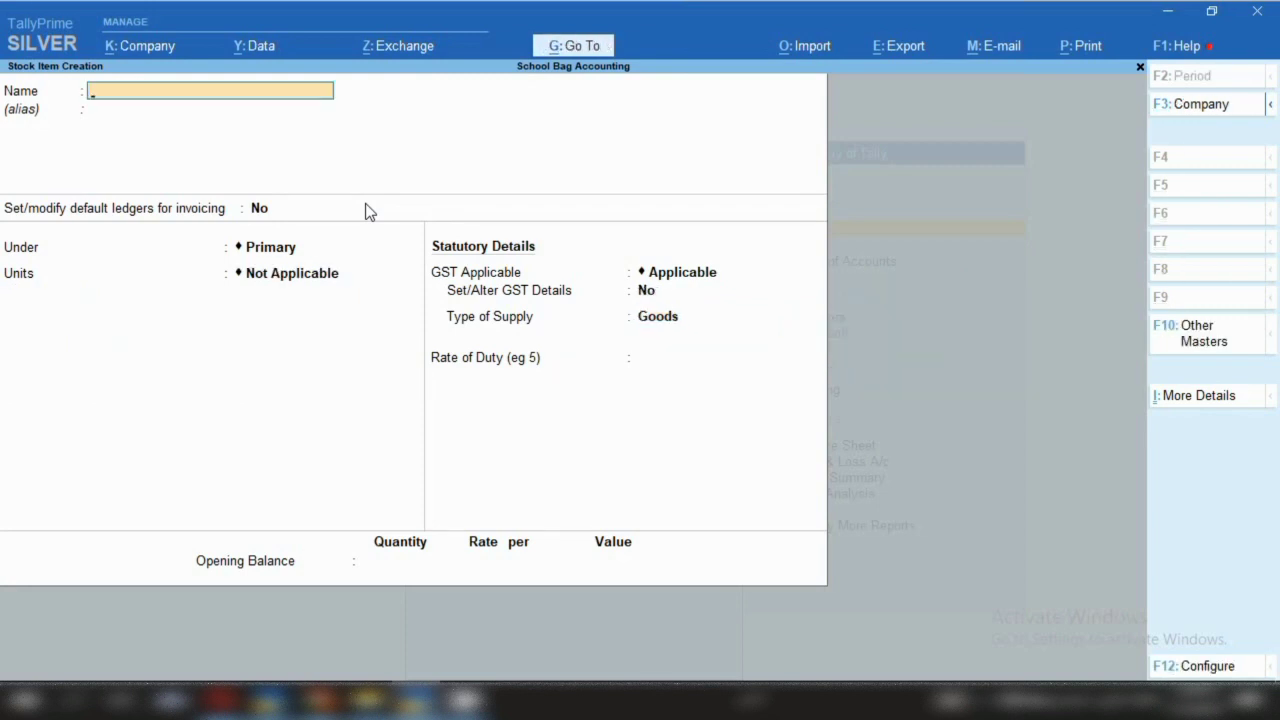
pyautogui.press('Escape')
# Quit stock item creation and open the Alter list of existing stock items
pyautogui.press('y')
pyautogui.press('Escape')
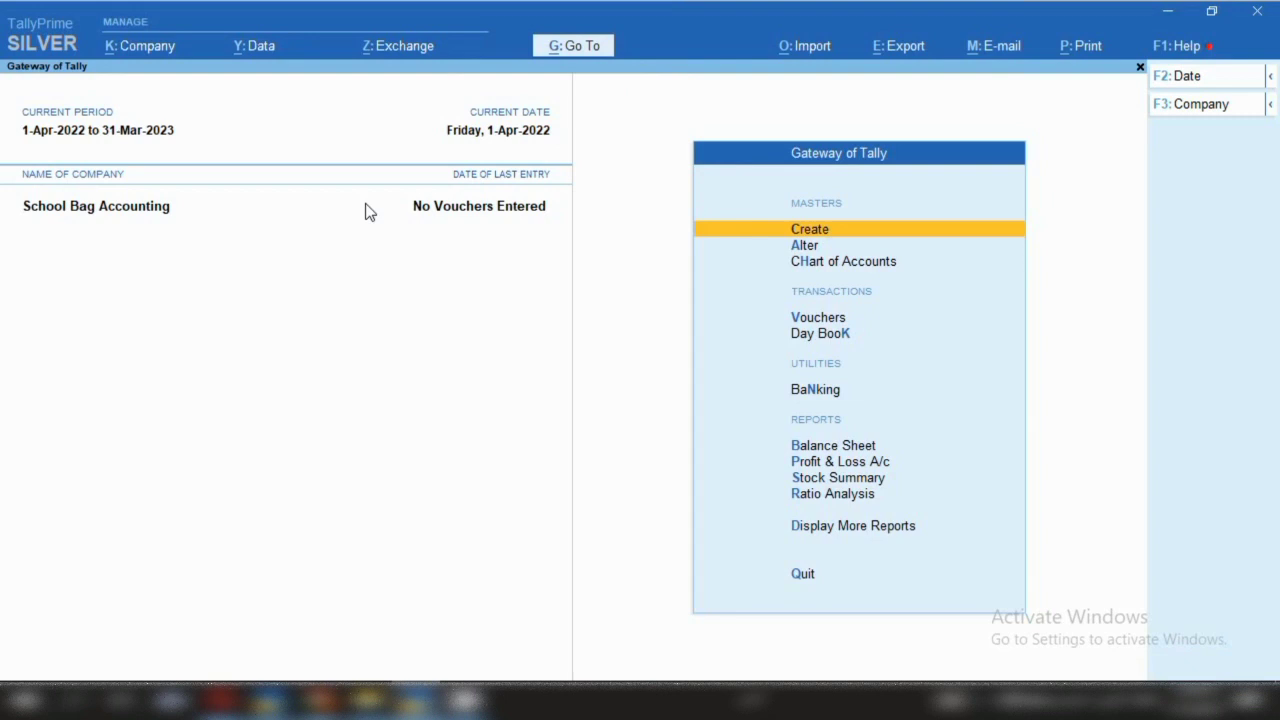
pyautogui.press('Down')
pyautogui.press('Return')
pyautogui.press('Down')
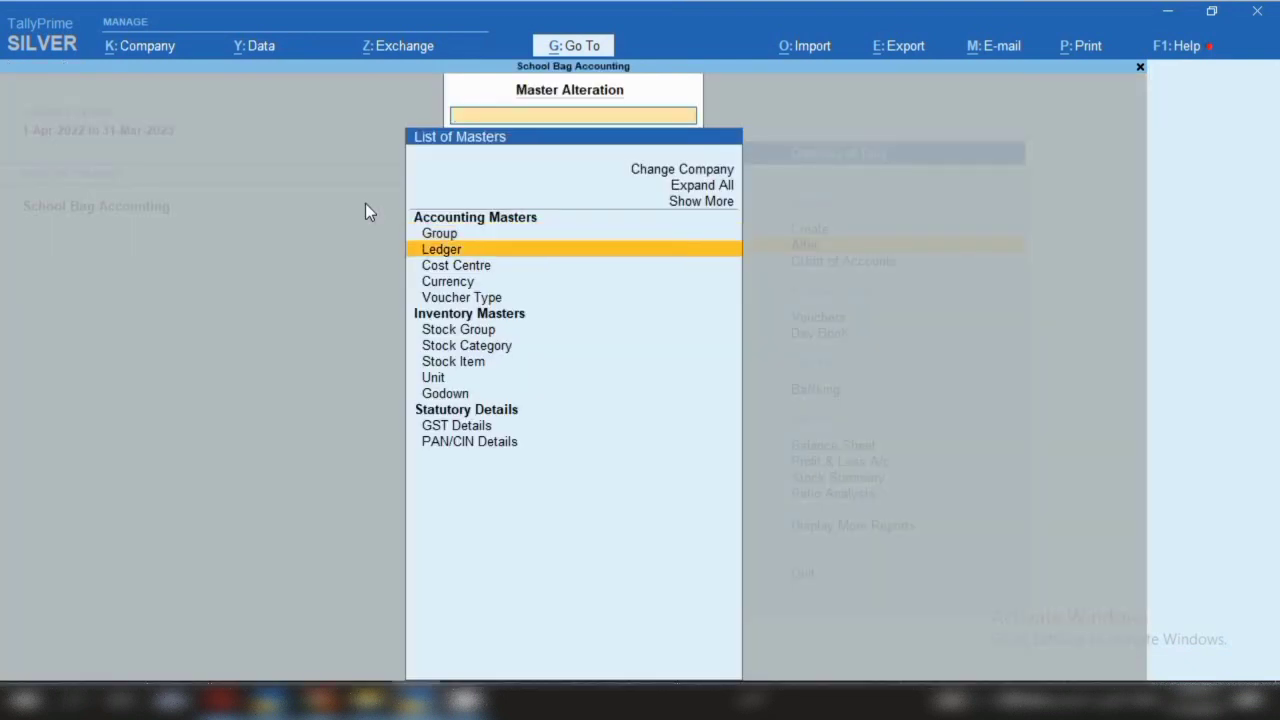
pyautogui.press('Down')
pyautogui.press('Down')
pyautogui.press('Down')
pyautogui.press('Down')
pyautogui.press('Down')
pyautogui.press('Down')
pyautogui.press('Down')
pyautogui.press('Return')
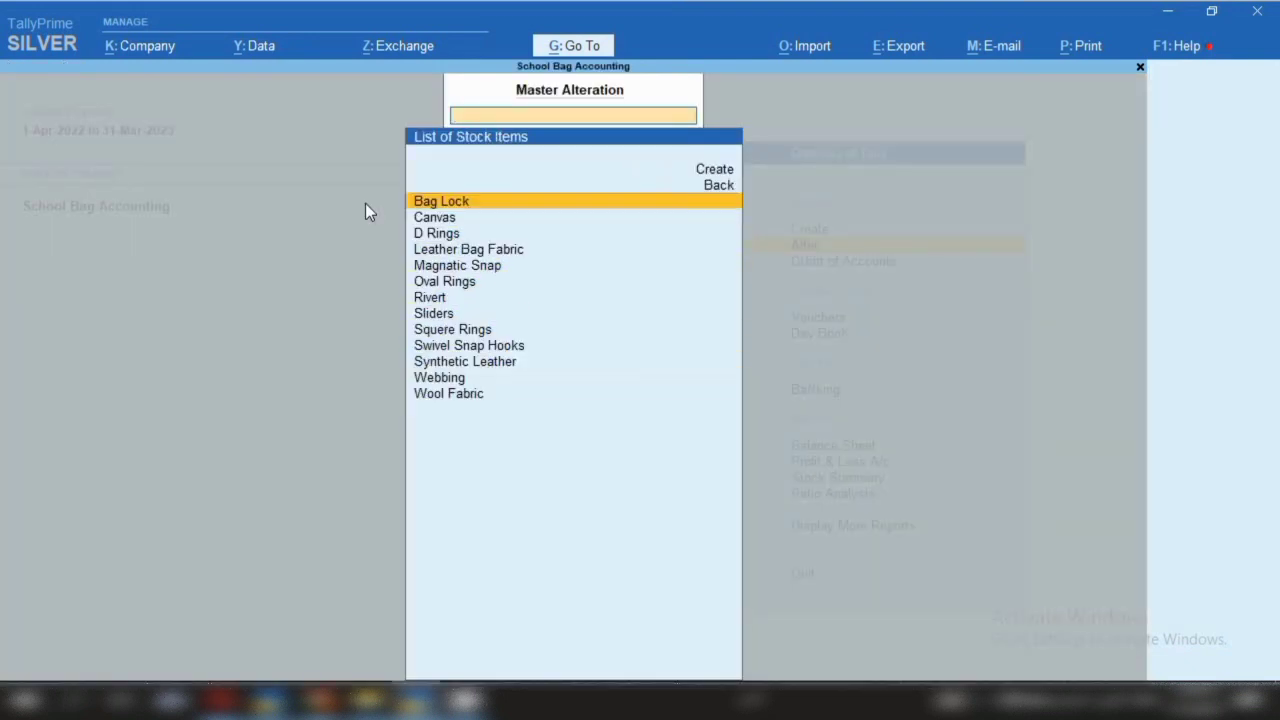
# Browse the stock item list, then bring up the Hardware Company window from the taskbar
pyautogui.press('Down')
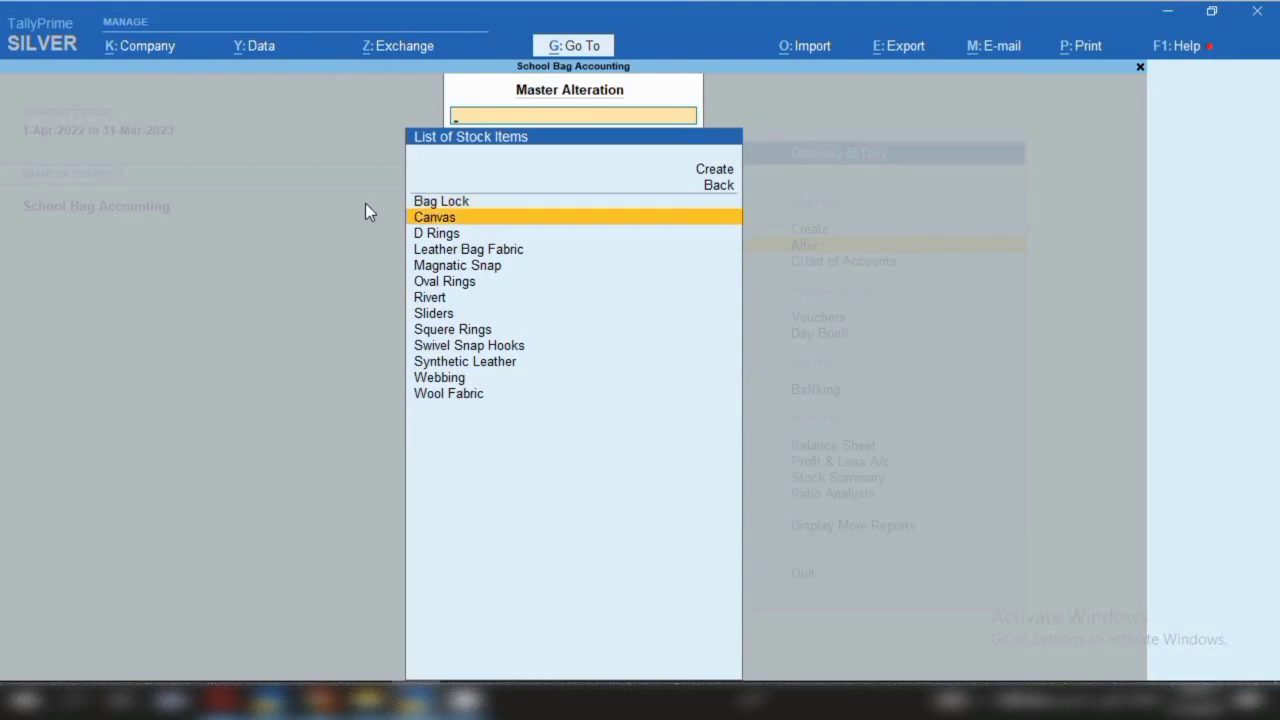
pyautogui.press('Down')
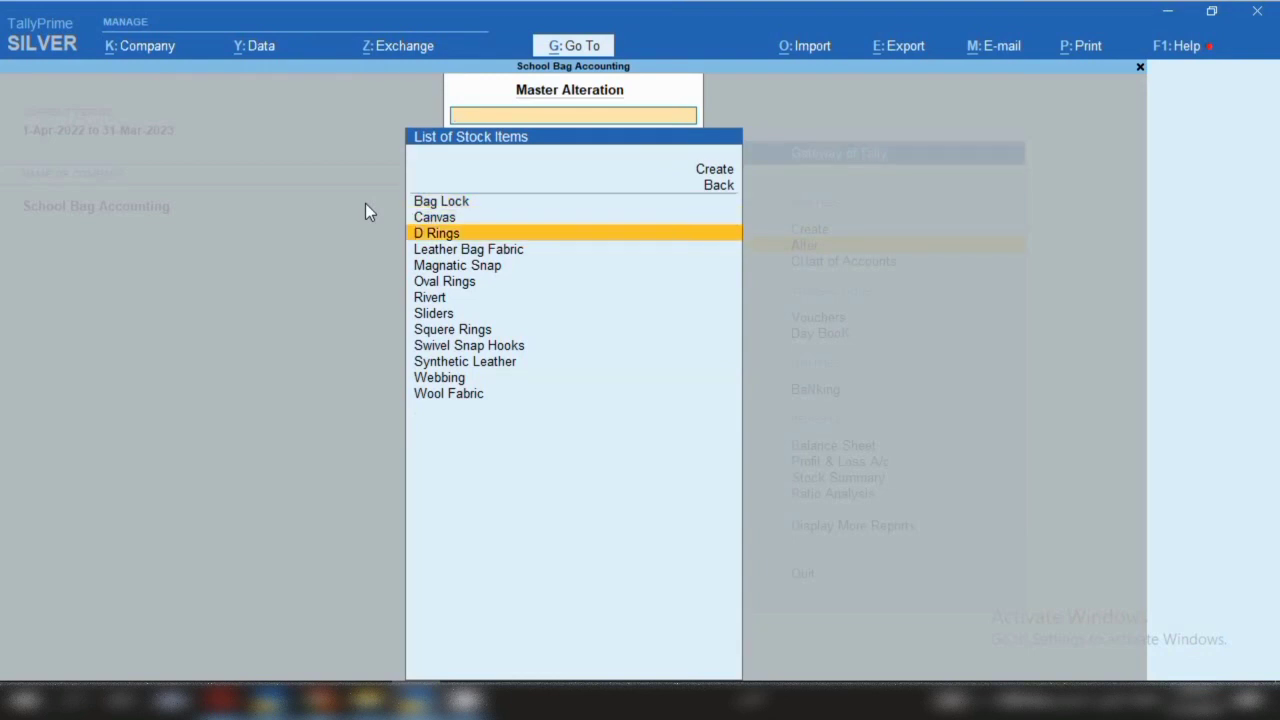
pyautogui.press('Down')
pyautogui.press('Down')
pyautogui.press('Down')
pyautogui.press('Down')
pyautogui.press('Down')
pyautogui.press('Down')
pyautogui.press('Down')
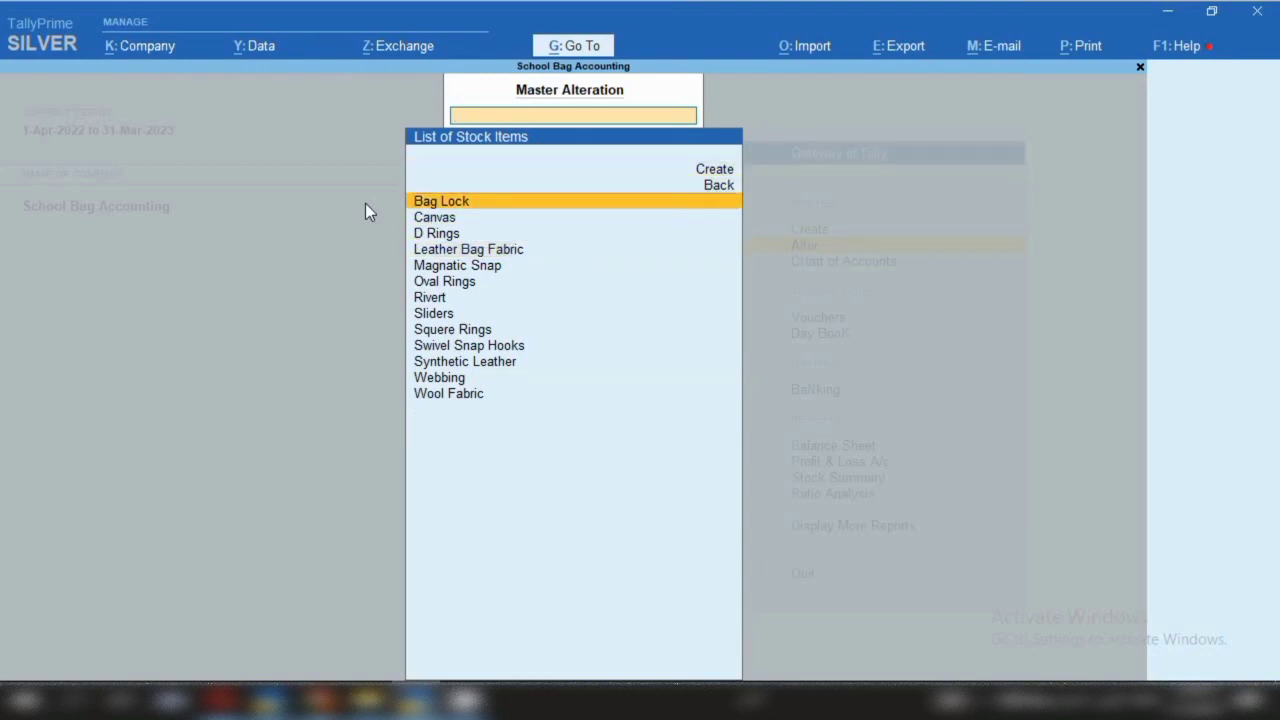
pyautogui.press('Down')
pyautogui.press('Down')
pyautogui.press('Down')
pyautogui.press('Down')
pyautogui.press('Down')
pyautogui.press('Down')
pyautogui.press('Down')
pyautogui.press('Down')
pyautogui.press('Down')
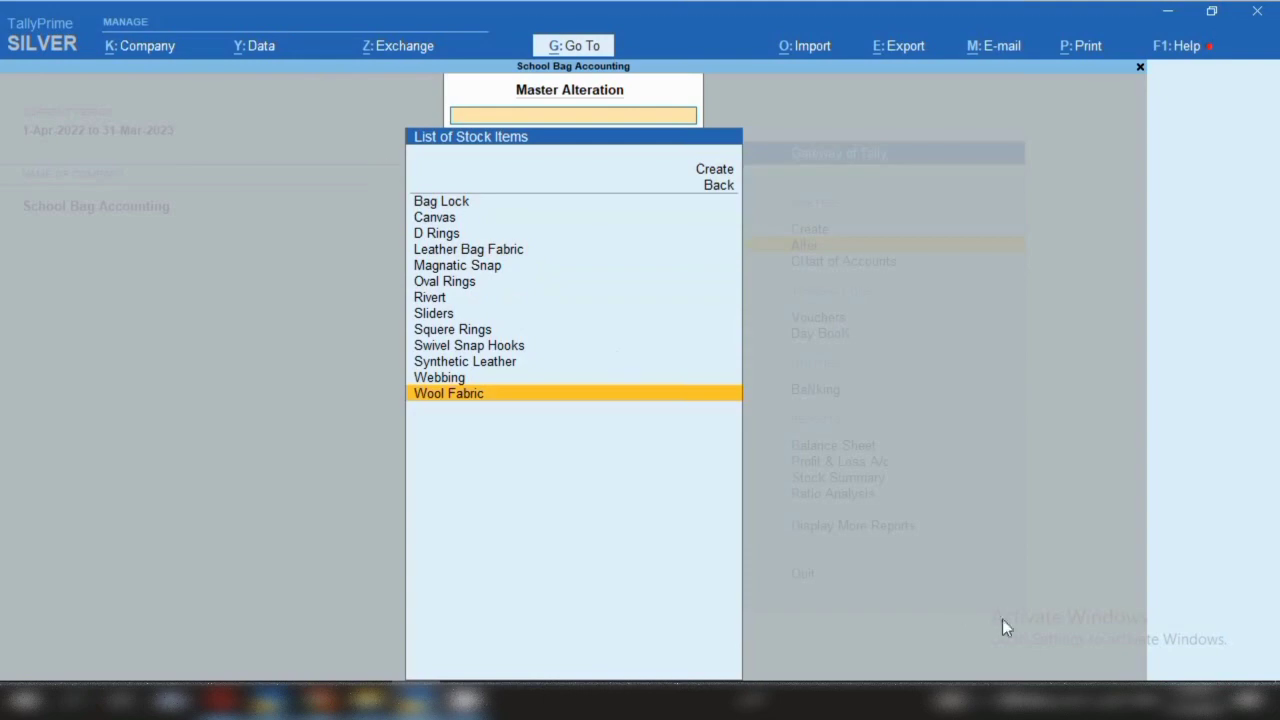
pyautogui.click(998, 700)
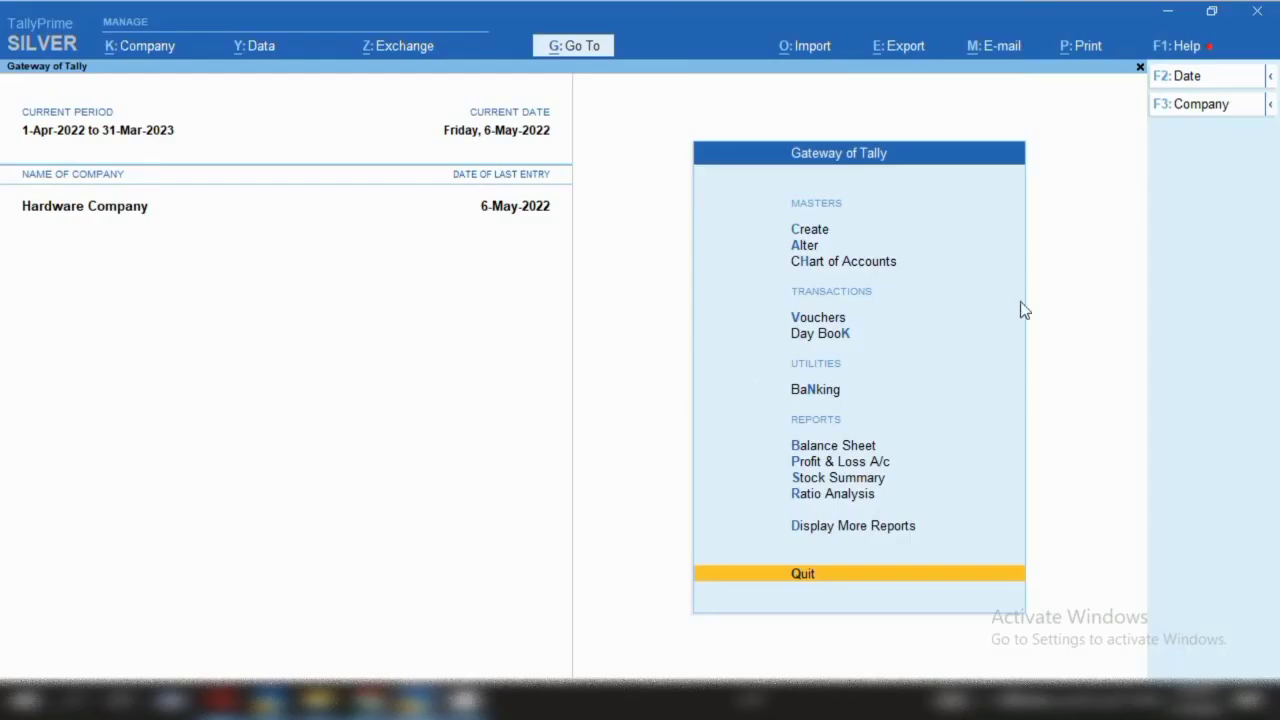
# Open a blank Stock Item Creation form in Hardware Company via Create > Stock Item
pyautogui.click(822, 233)
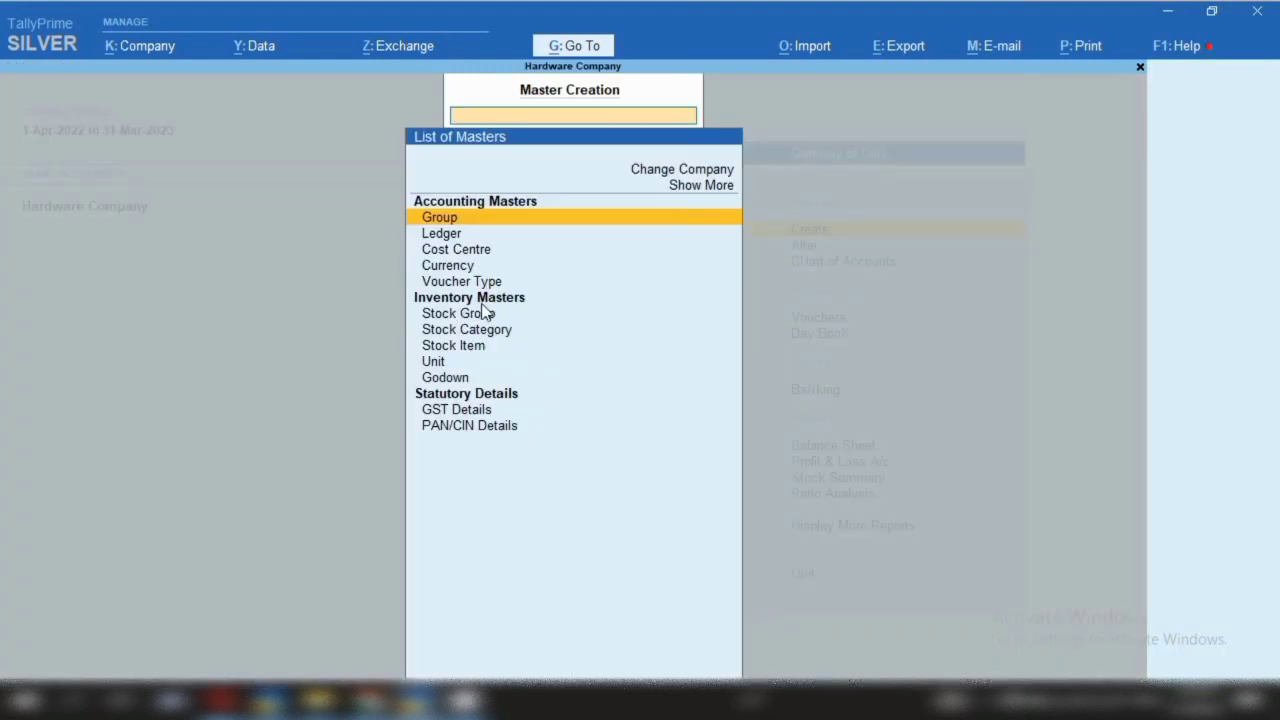
pyautogui.click(451, 348)
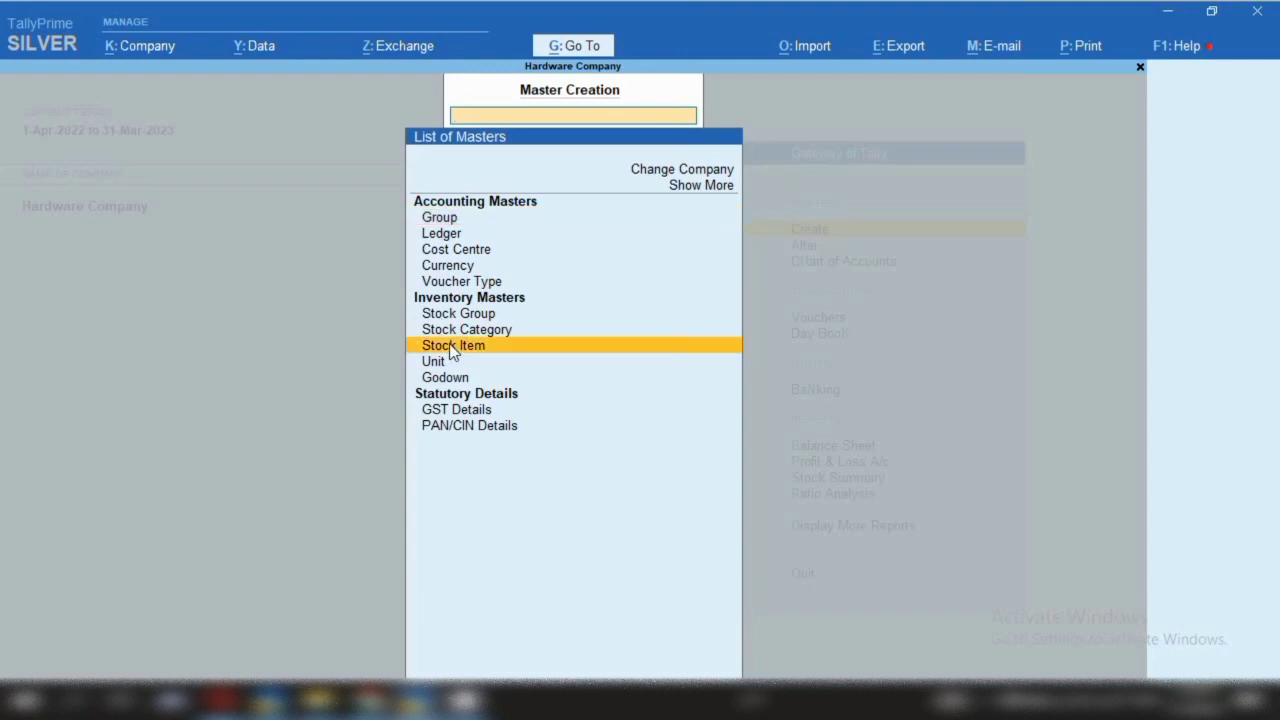
pyautogui.click(451, 346)
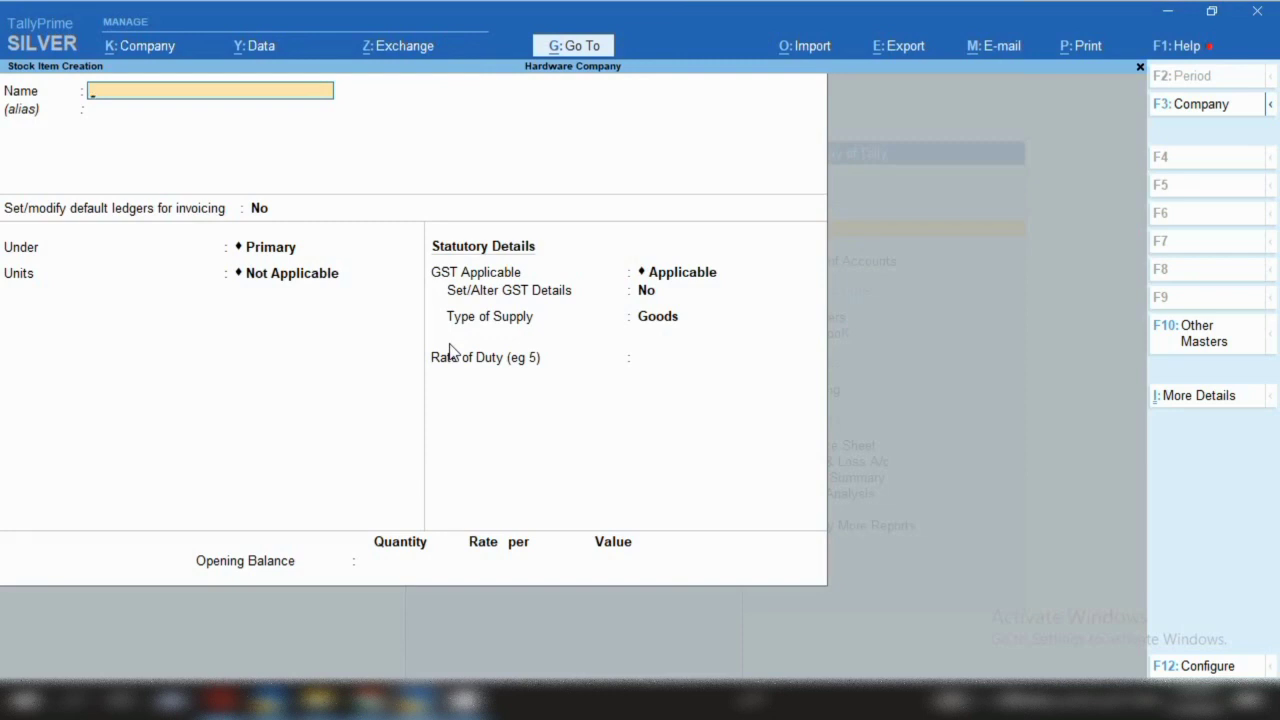
# Enter Closed-end zipper as the new item's name
pyautogui.hotkey('ctrl', 'alt', 'v')
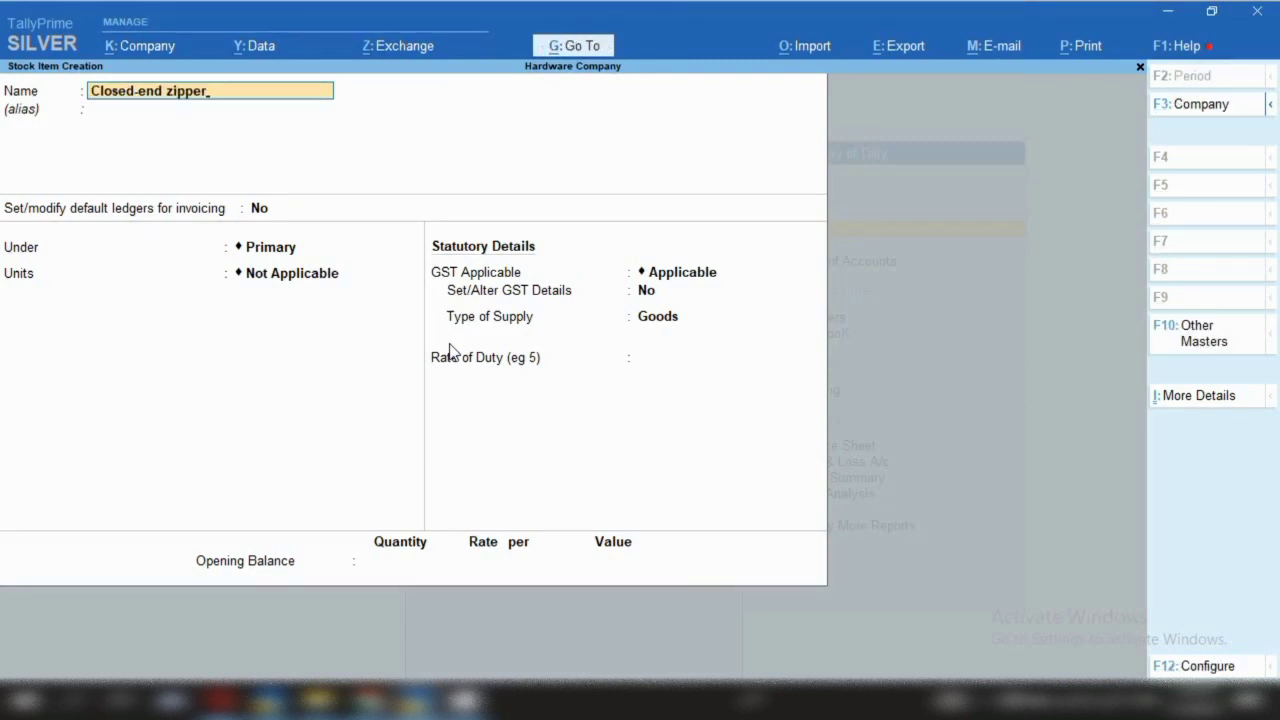
pyautogui.press('Return')
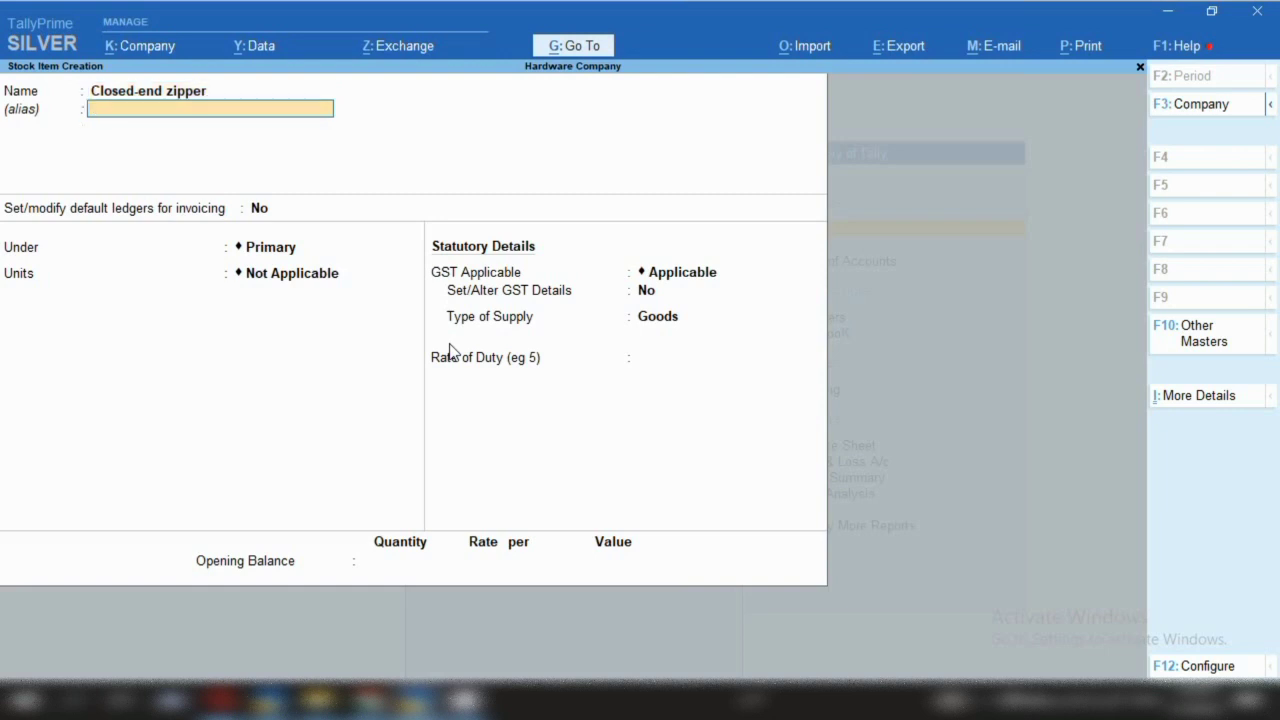
pyautogui.press('Return')
pyautogui.press('Return')
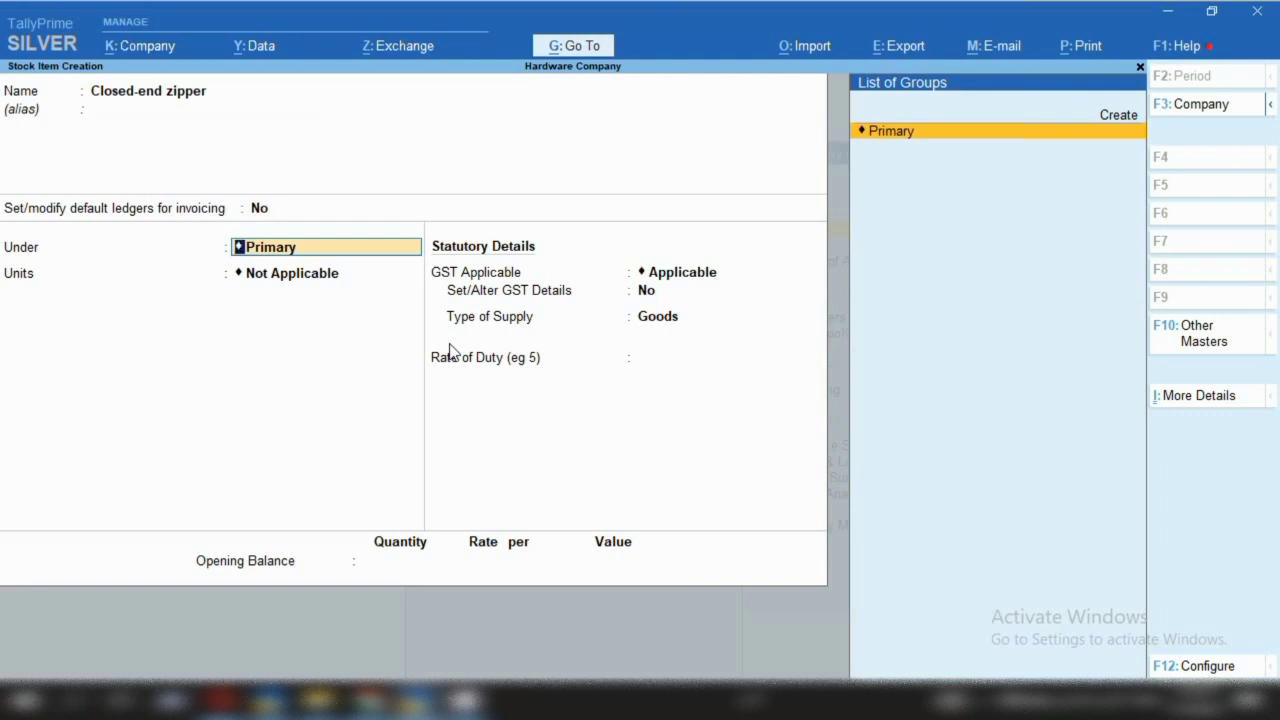
# Create the Zipper Row Material stock group on the fly as the item's group
pyautogui.press('alt')
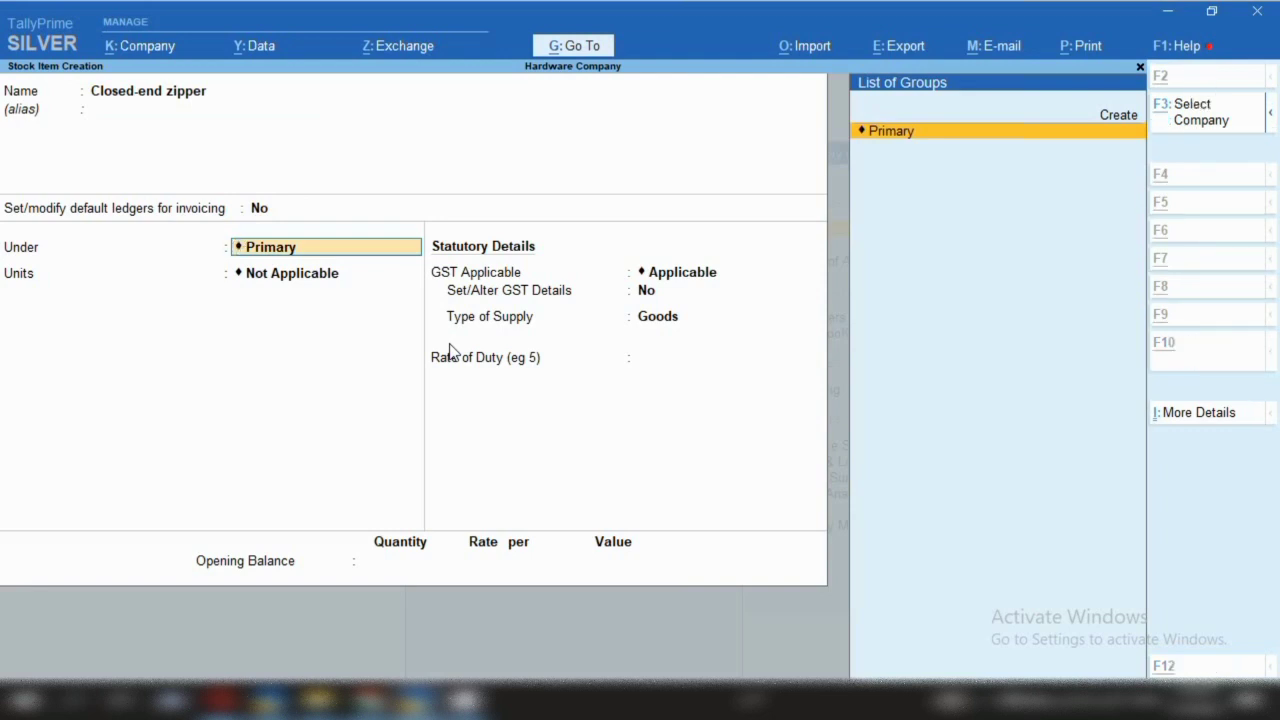
pyautogui.hotkey('alt', 'c')
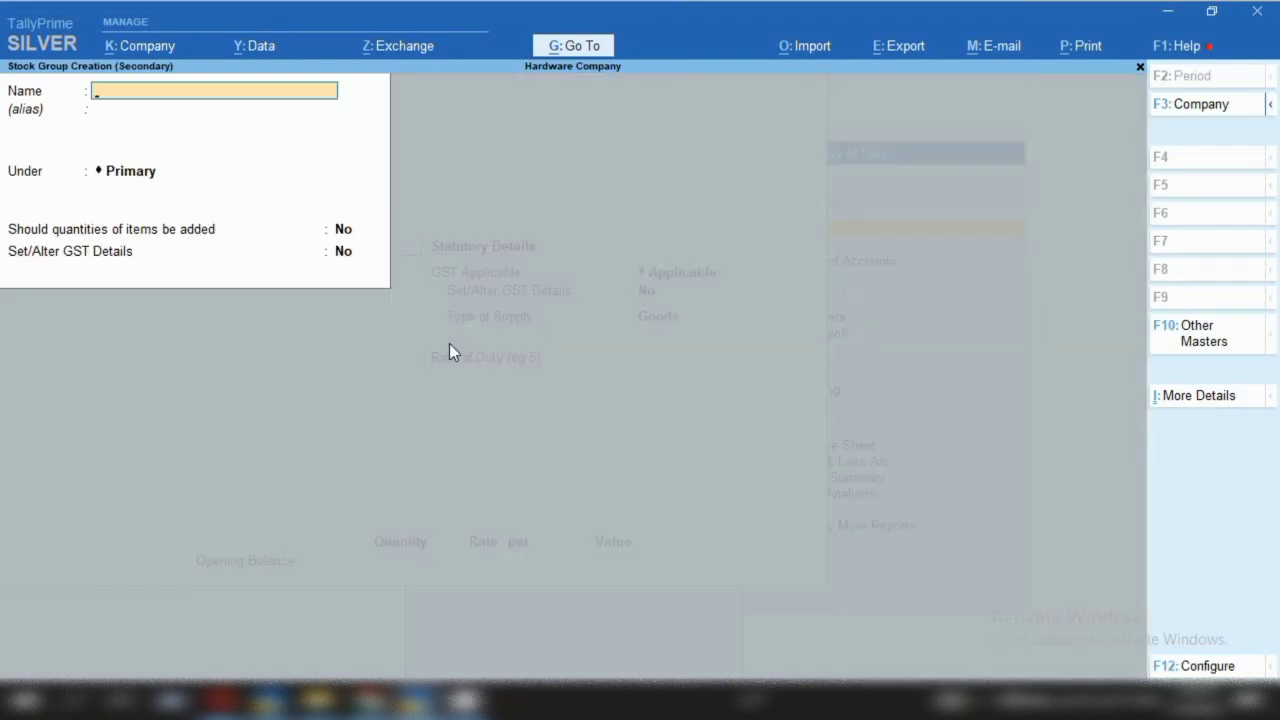
pyautogui.write('Zipper Row Mater')
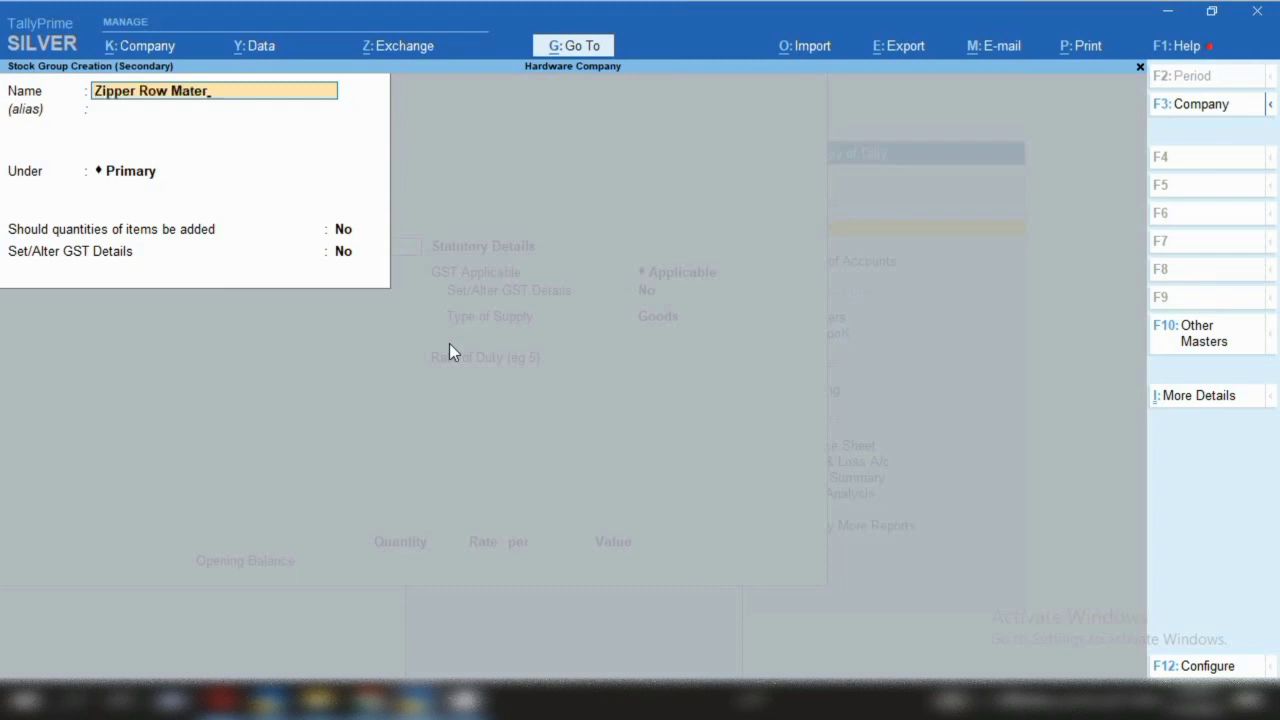
pyautogui.write('ial')
pyautogui.press('Return')
pyautogui.press('Return')
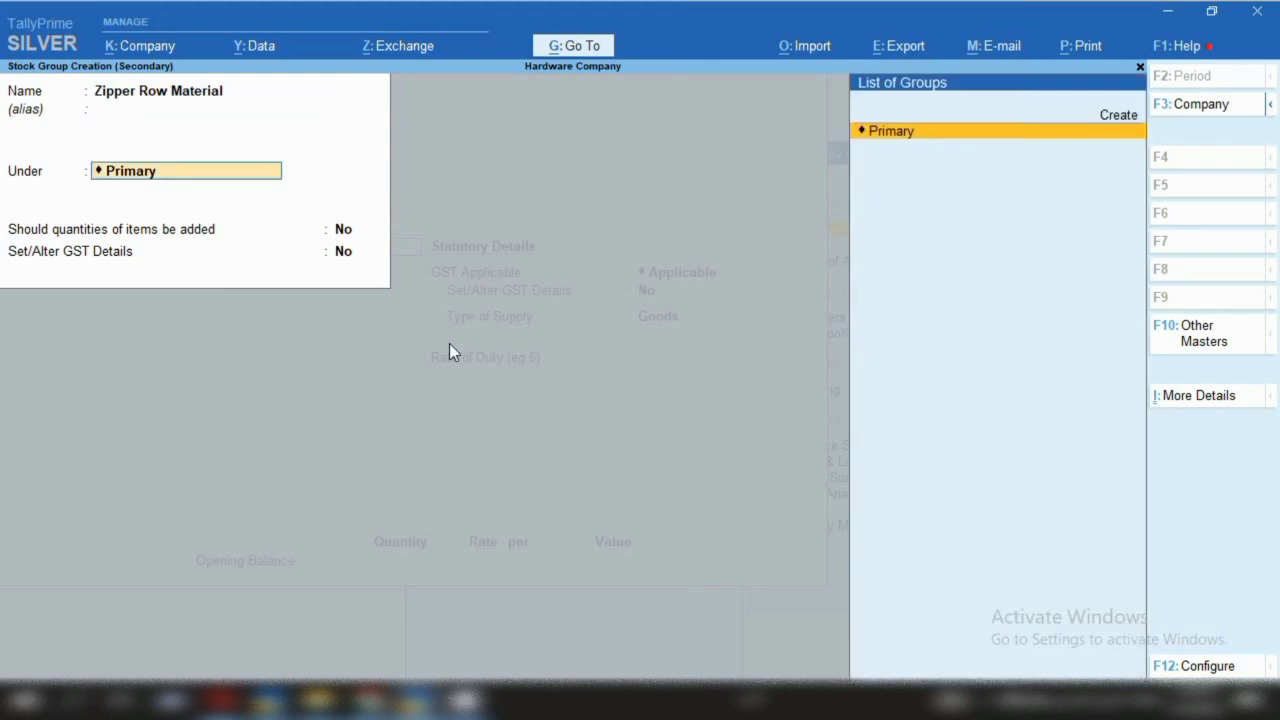
pyautogui.press('Return')
pyautogui.press('Return')
pyautogui.press('Return')
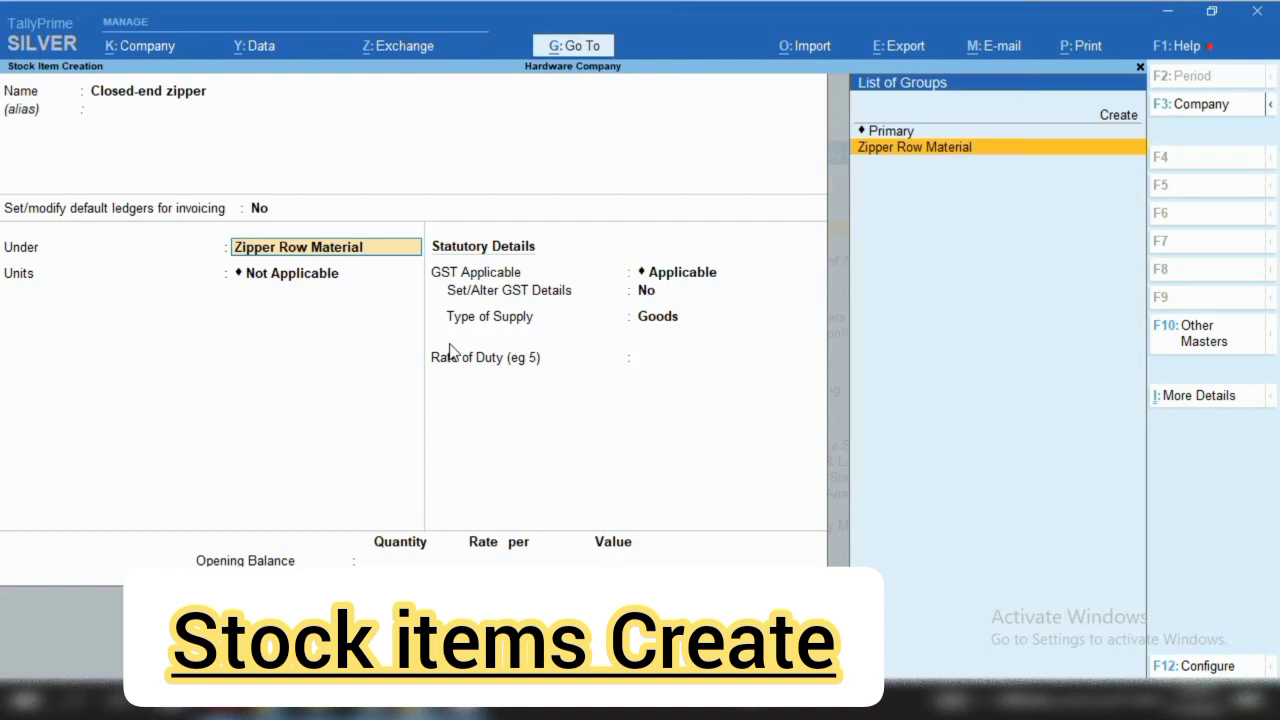
pyautogui.press('Return')
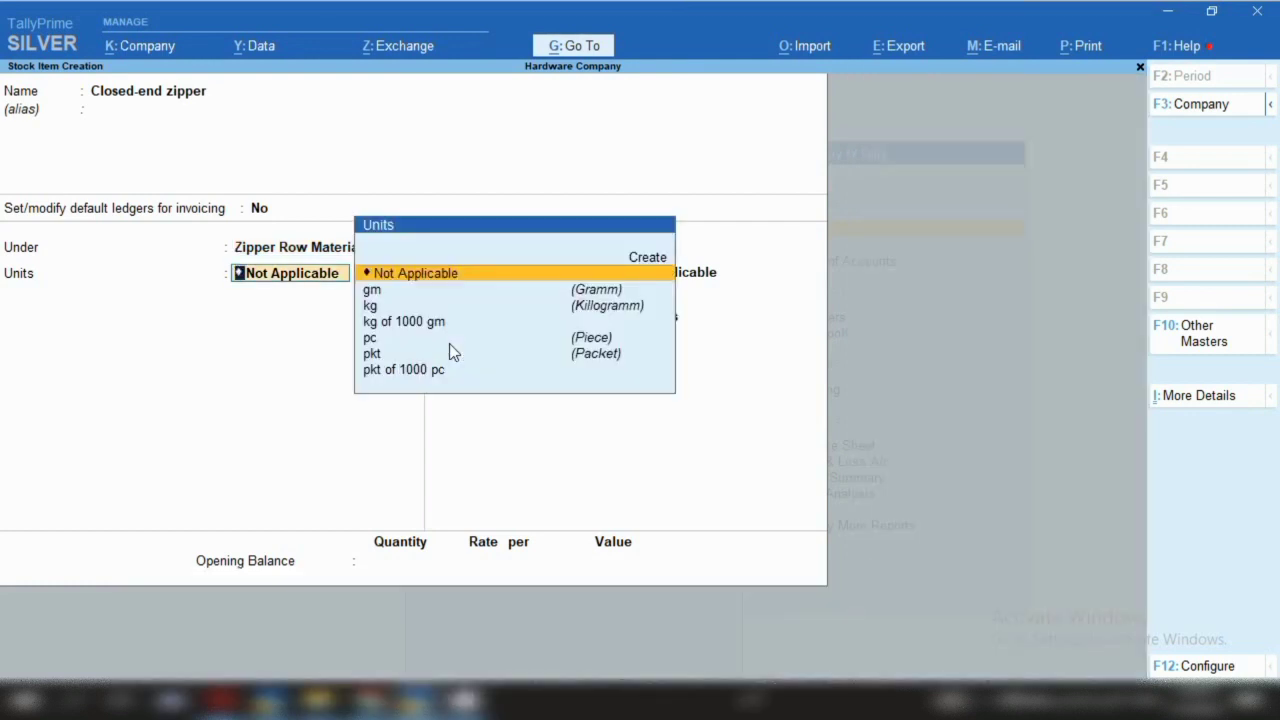
# Place Closed-end zipper under Zipper Row Material, measured in pc
pyautogui.press('BackSpace')
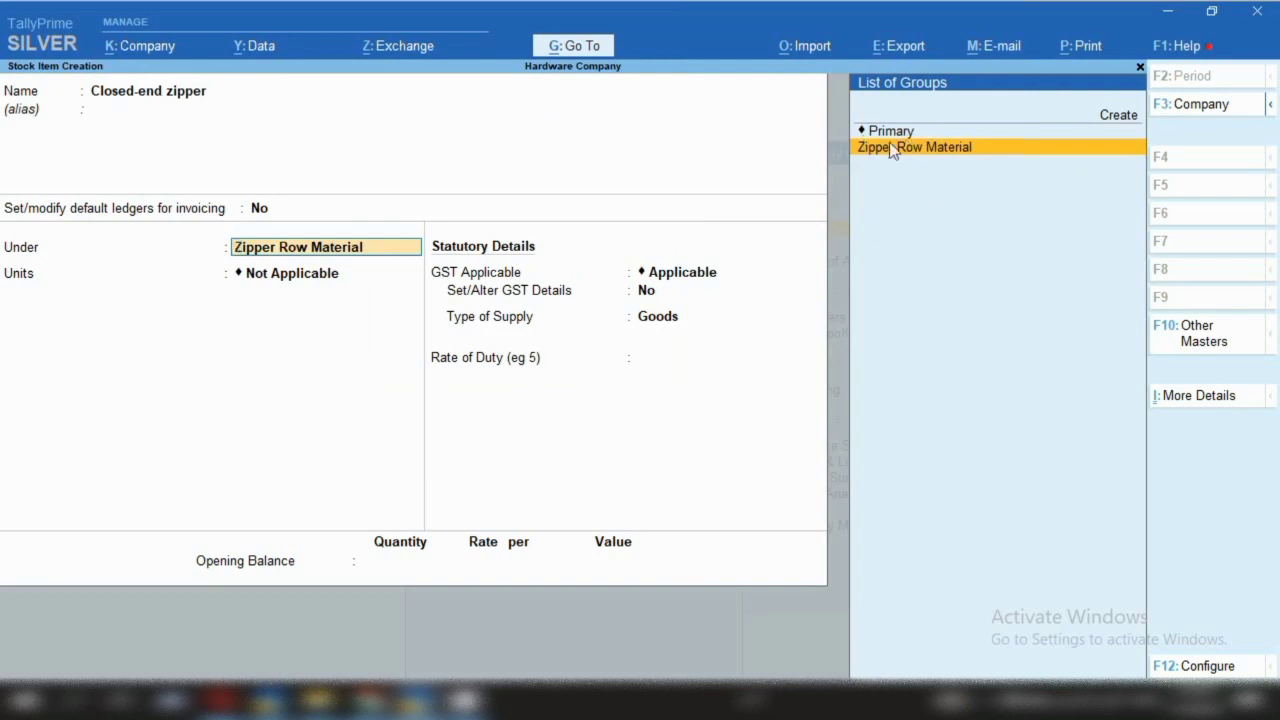
pyautogui.click(920, 150)
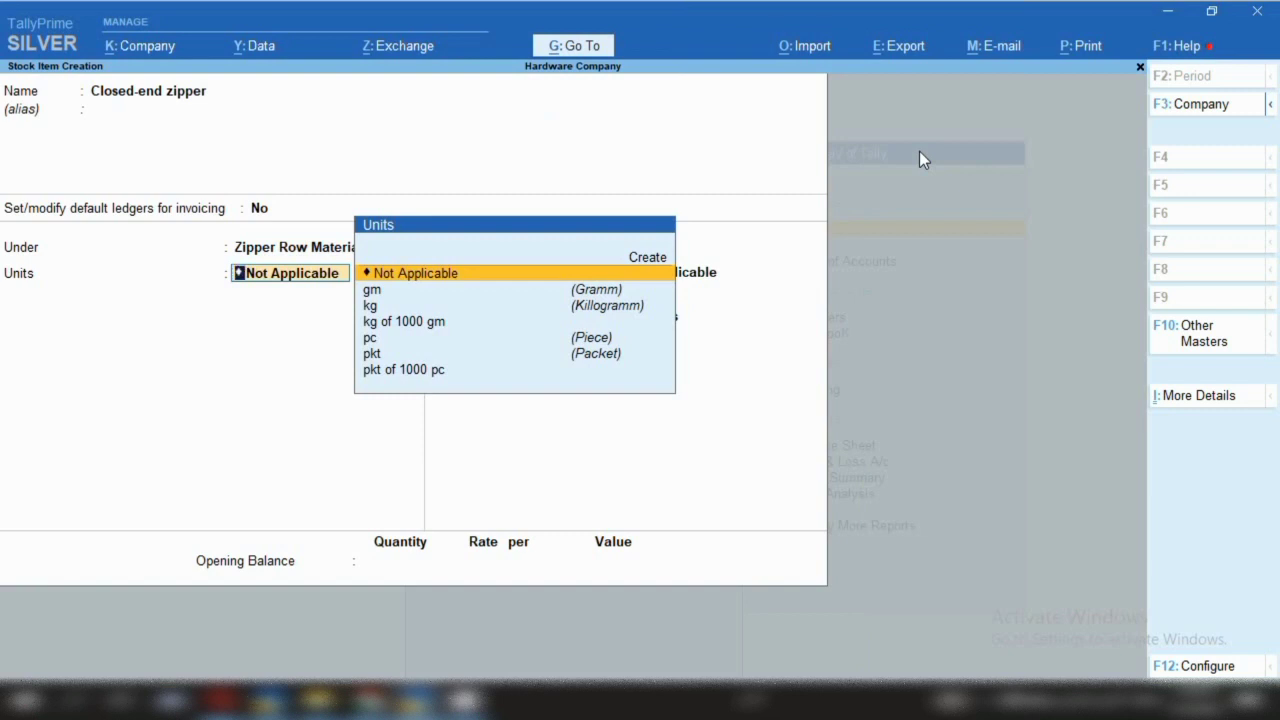
pyautogui.press('Down')
pyautogui.press('Down')
pyautogui.press('Down')
pyautogui.press('Down')
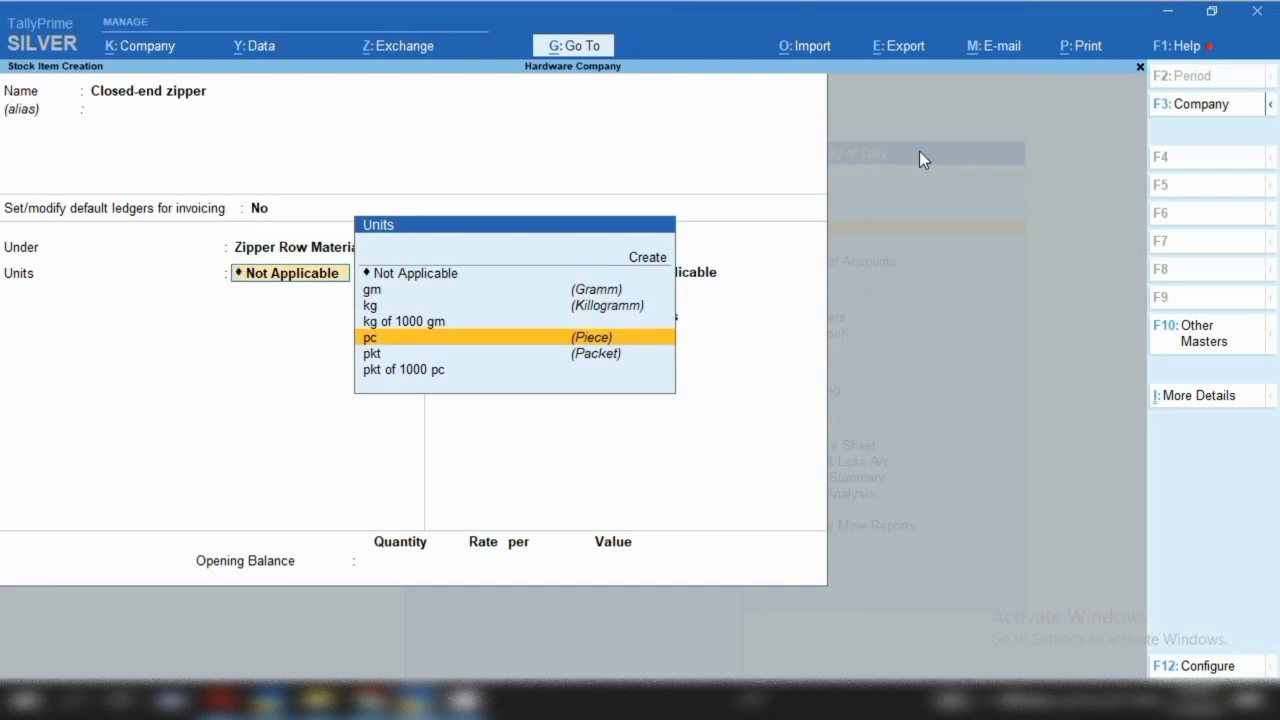
pyautogui.press('Return')
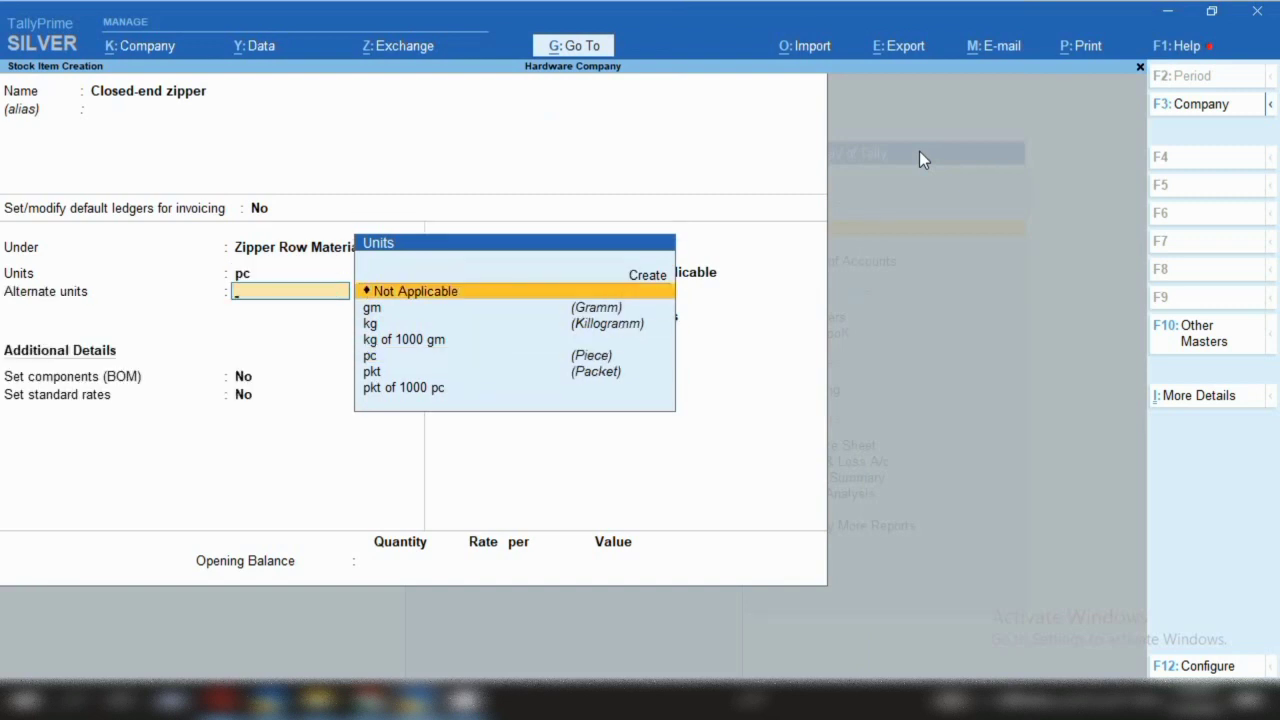
# Give Closed-end zipper HSN 96071110, taxable at 12% integrated tax, and save it
pyautogui.press('Return')
pyautogui.press('Return')
pyautogui.press('Return')
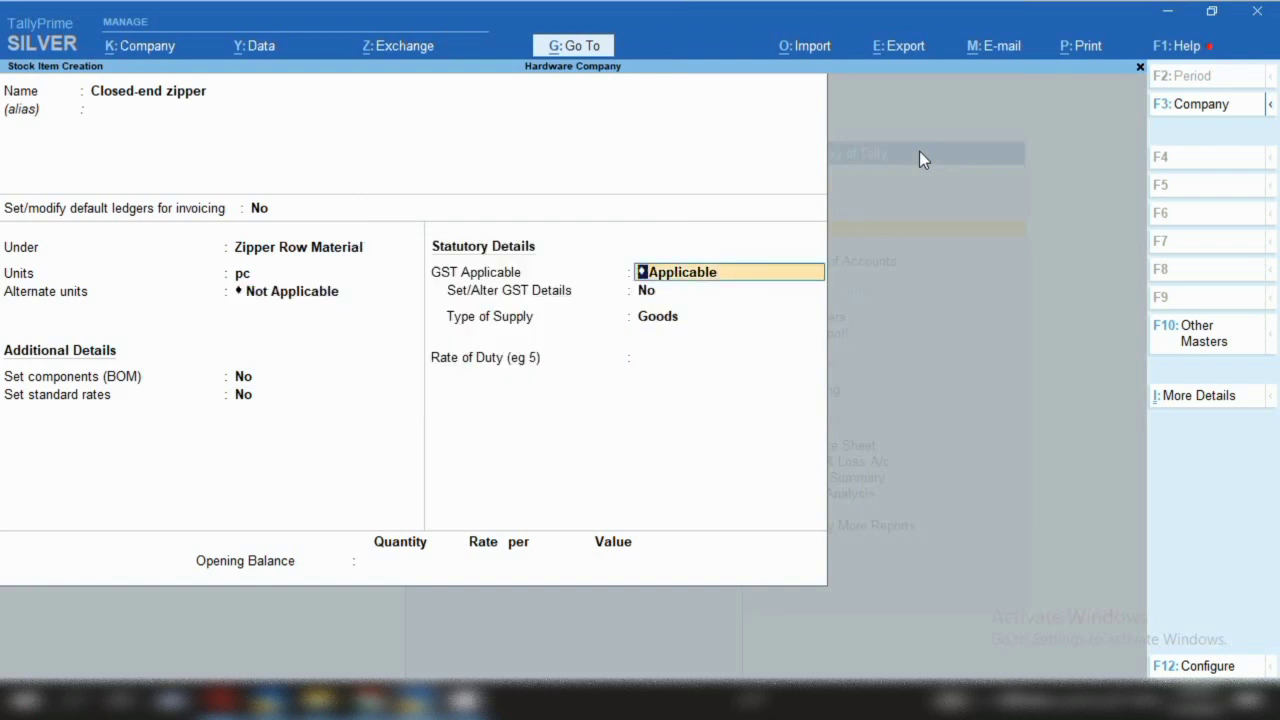
pyautogui.press('Return')
pyautogui.write('y')
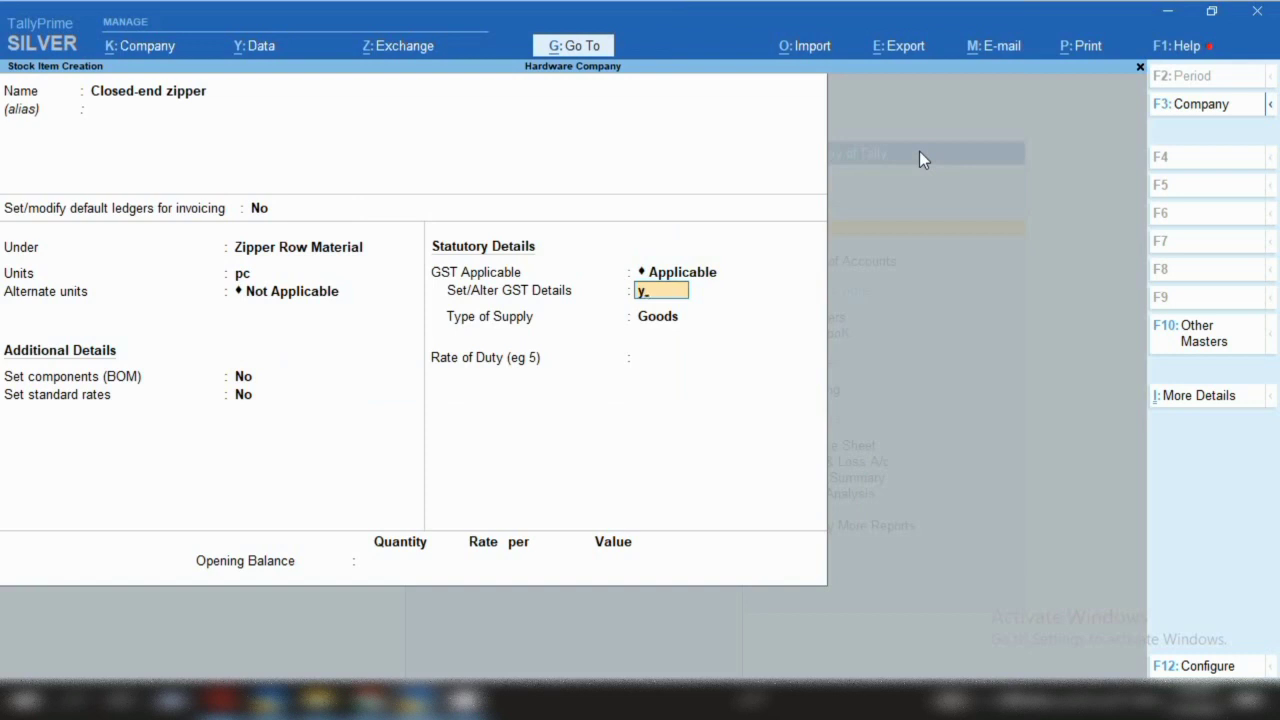
pyautogui.press('Return')
pyautogui.press('Return')
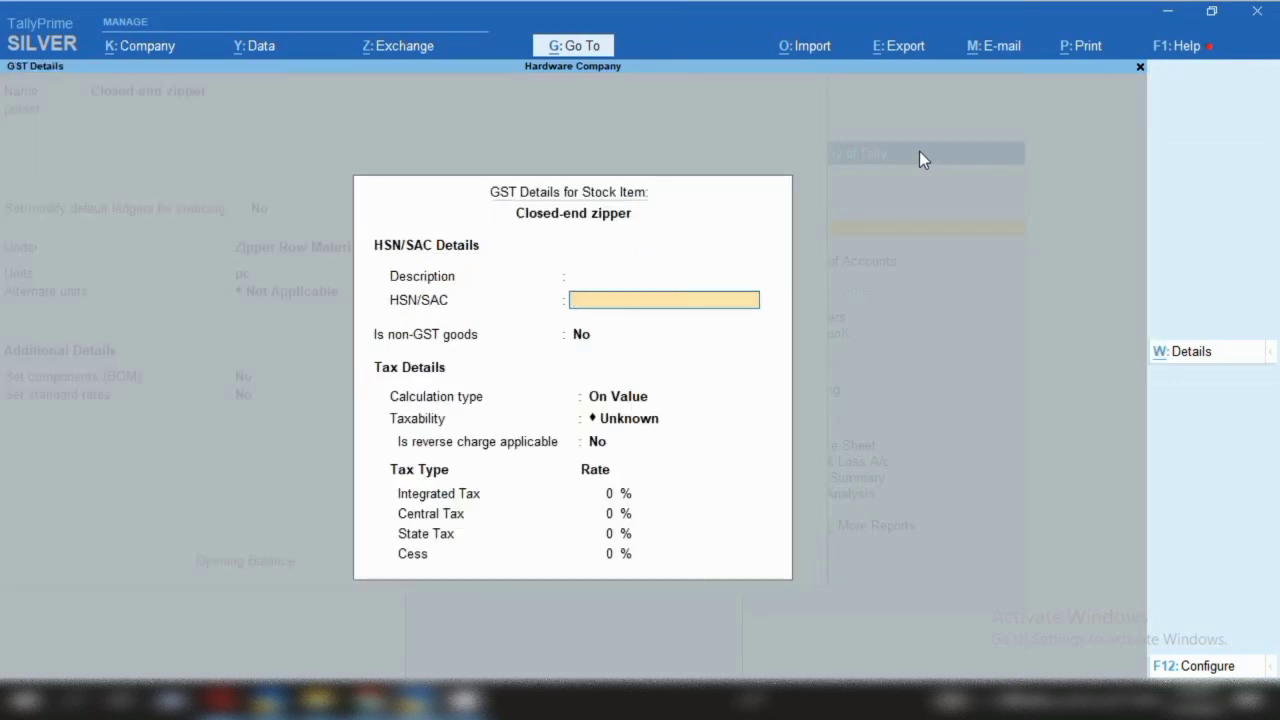
pyautogui.write('96071110')
pyautogui.press('Return')
pyautogui.press('Return')
pyautogui.press('Return')
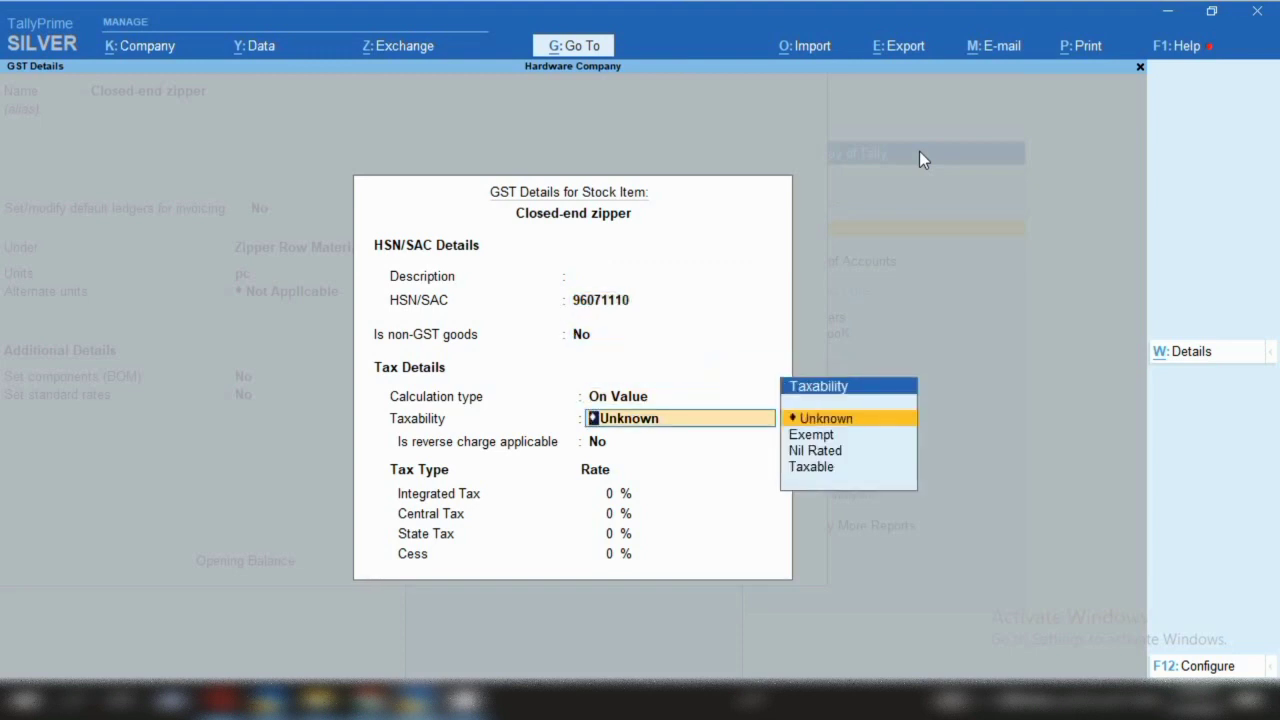
pyautogui.press('Down')
pyautogui.press('Down')
pyautogui.press('Down')
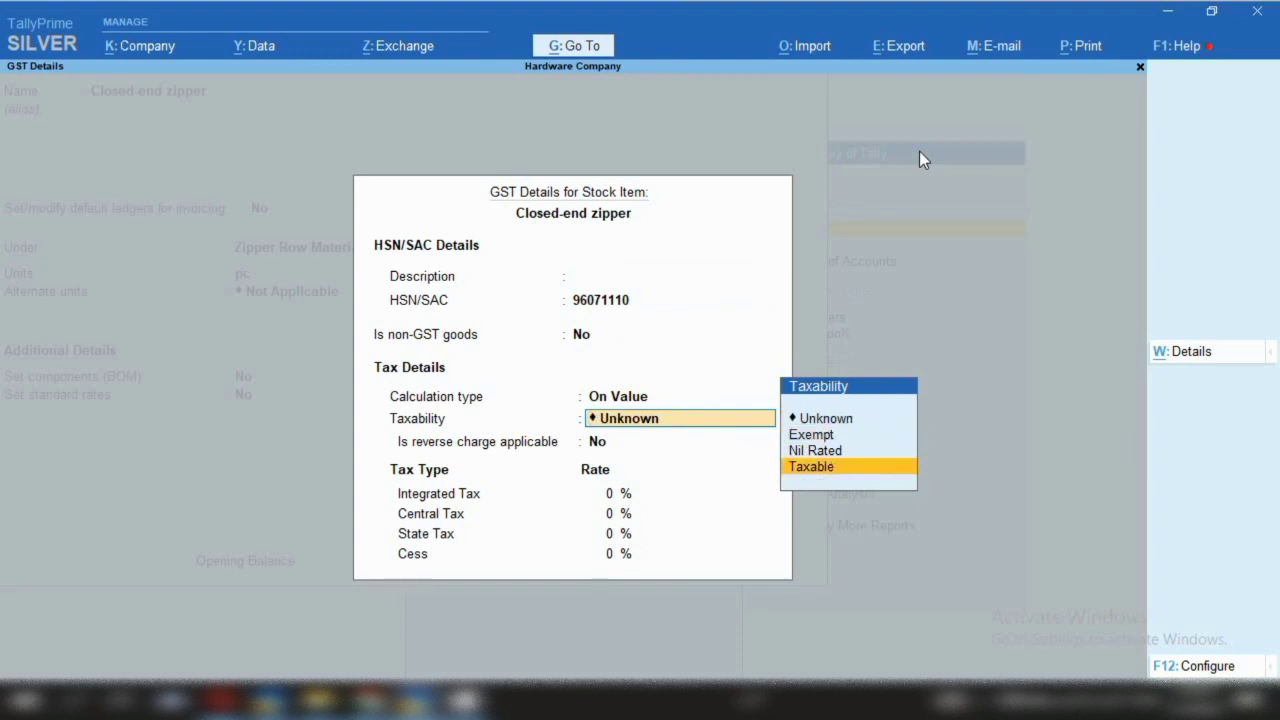
pyautogui.press('Return')
pyautogui.press('Return')
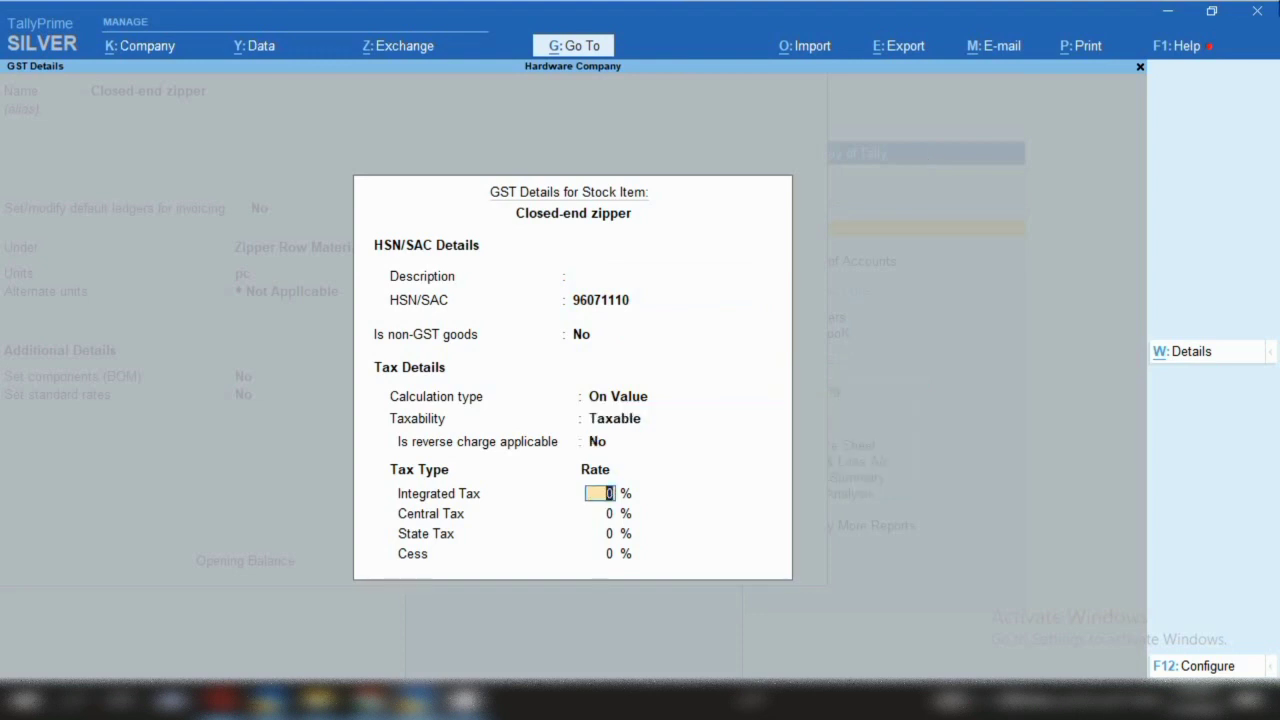
pyautogui.write('12')
pyautogui.press('Return')
pyautogui.press('Return')
pyautogui.press('Return')
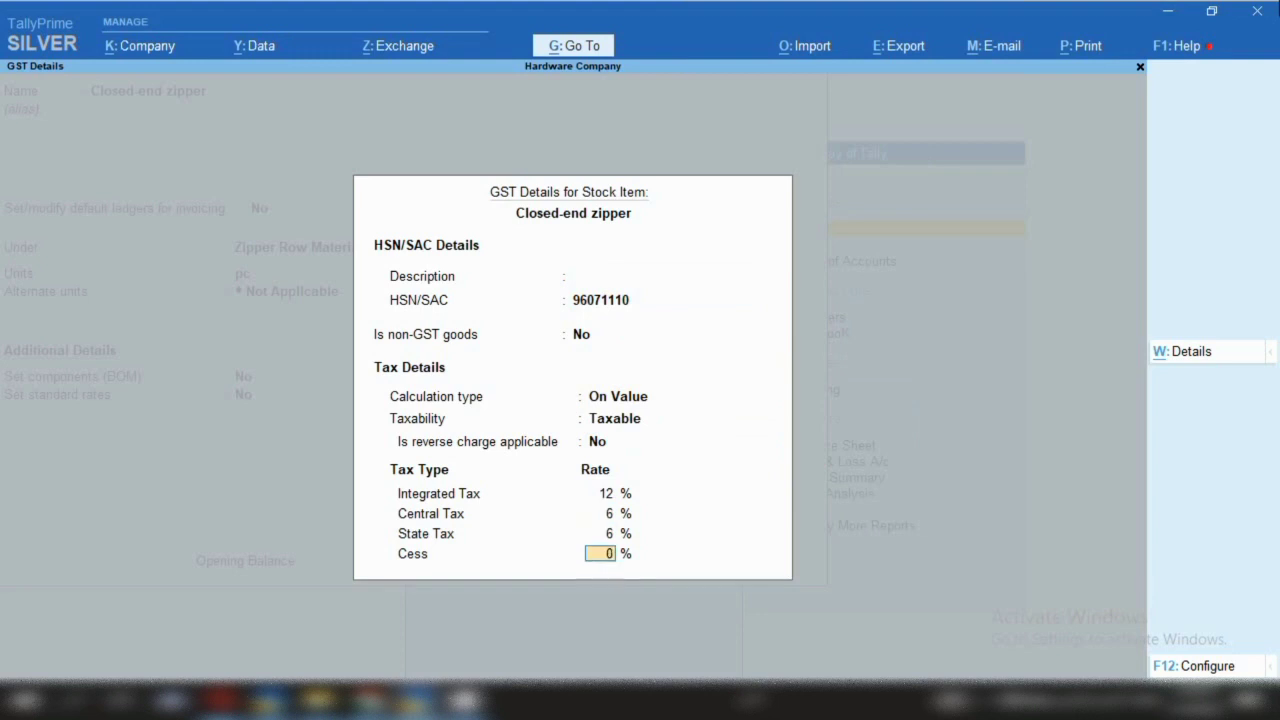
pyautogui.press('Return')
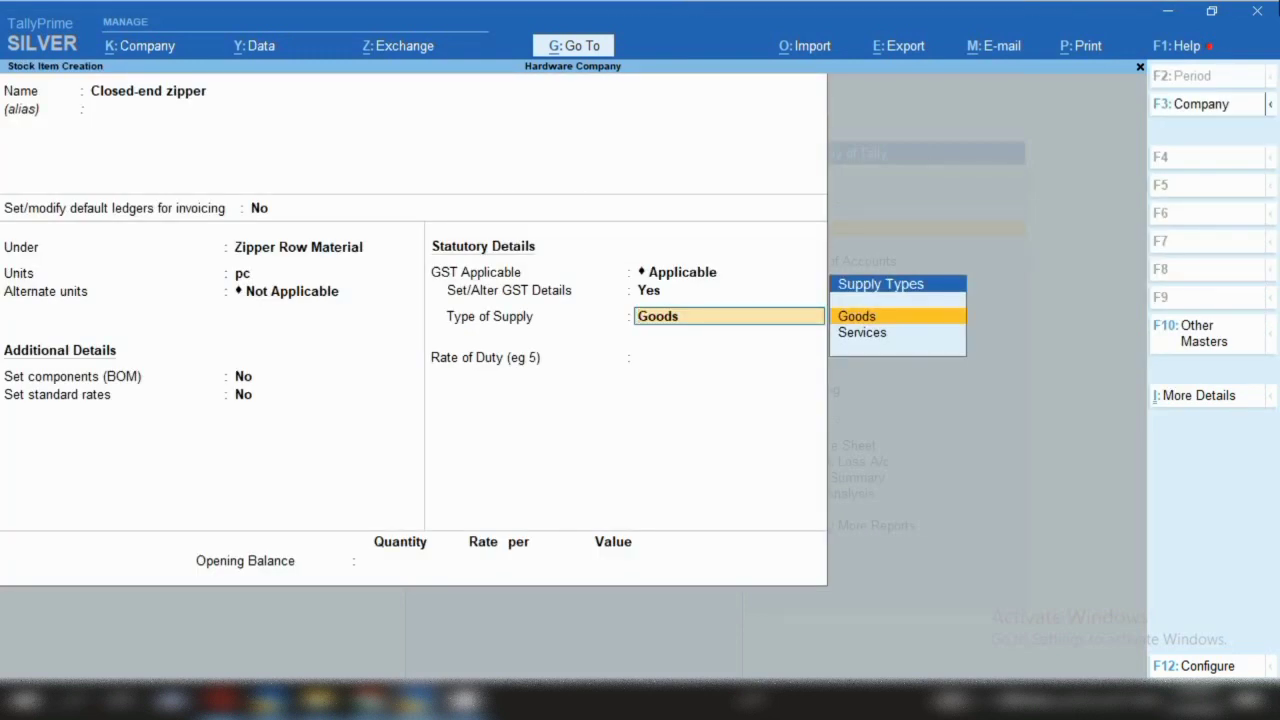
pyautogui.press('Return')
pyautogui.press('ctrl')
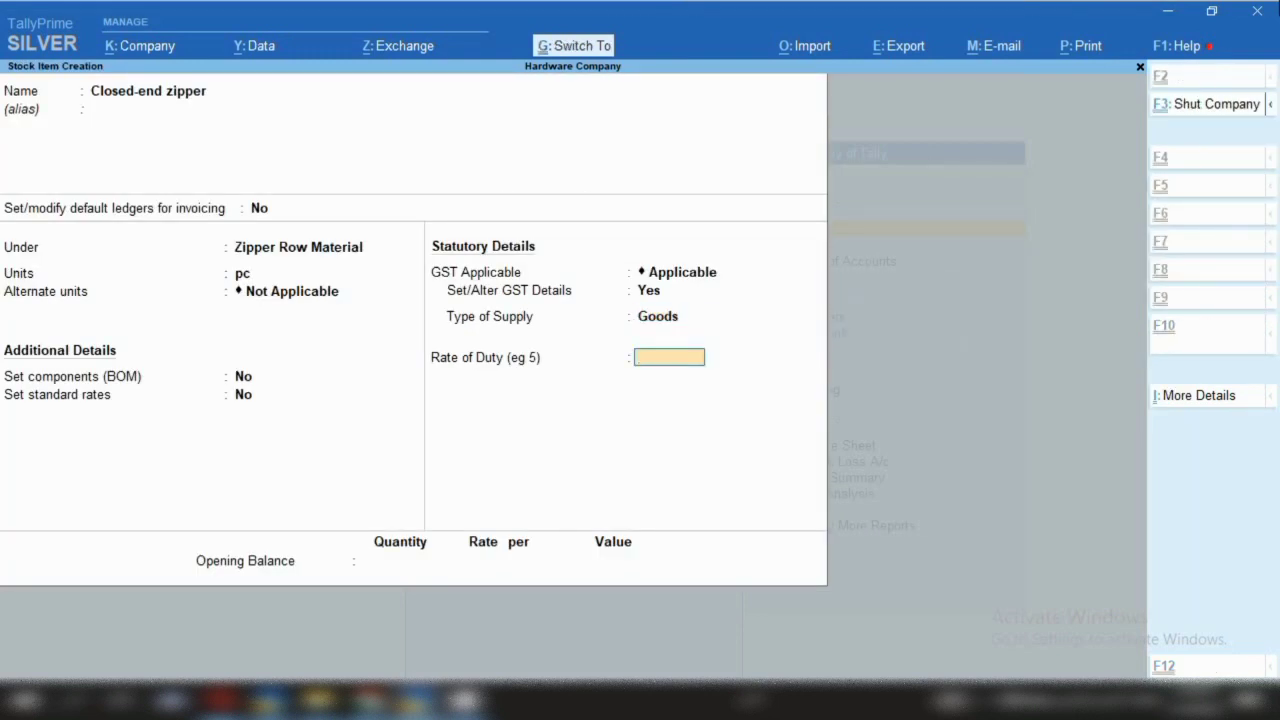
pyautogui.hotkey('ctrl', 'a')
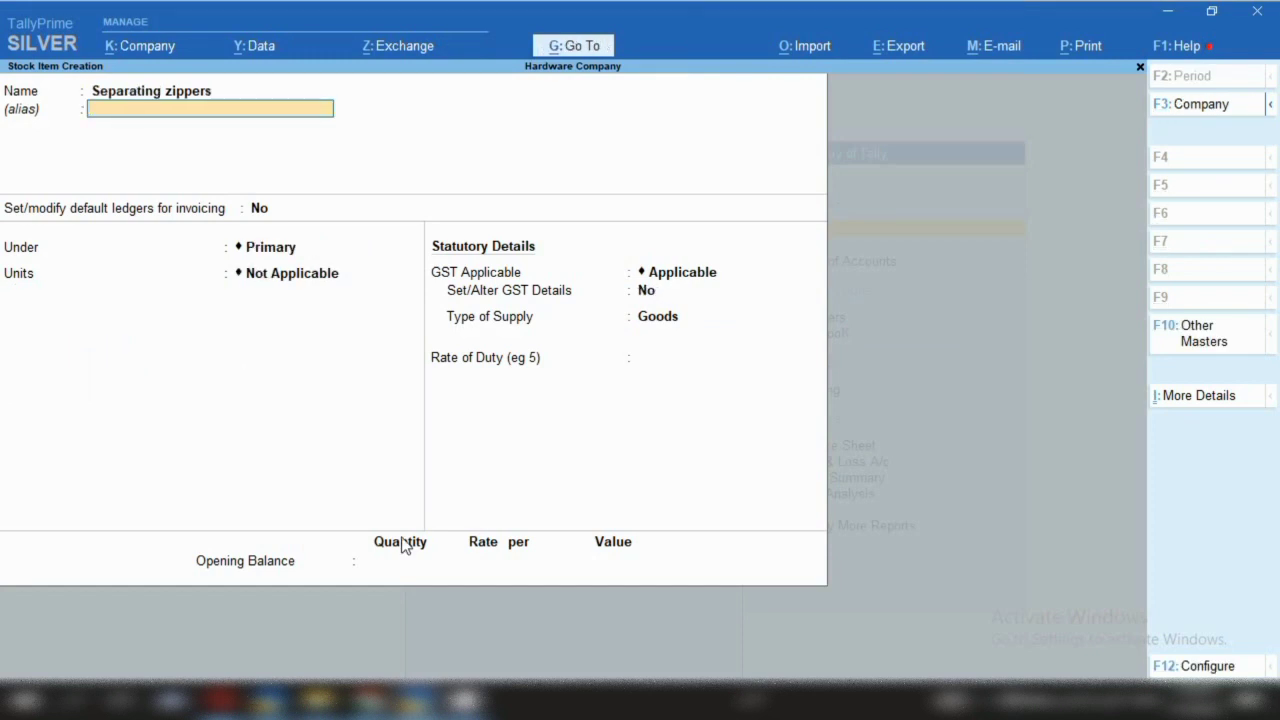
# Put Separating zippers under Zipper Row Material, measured in pc
pyautogui.press('Return')
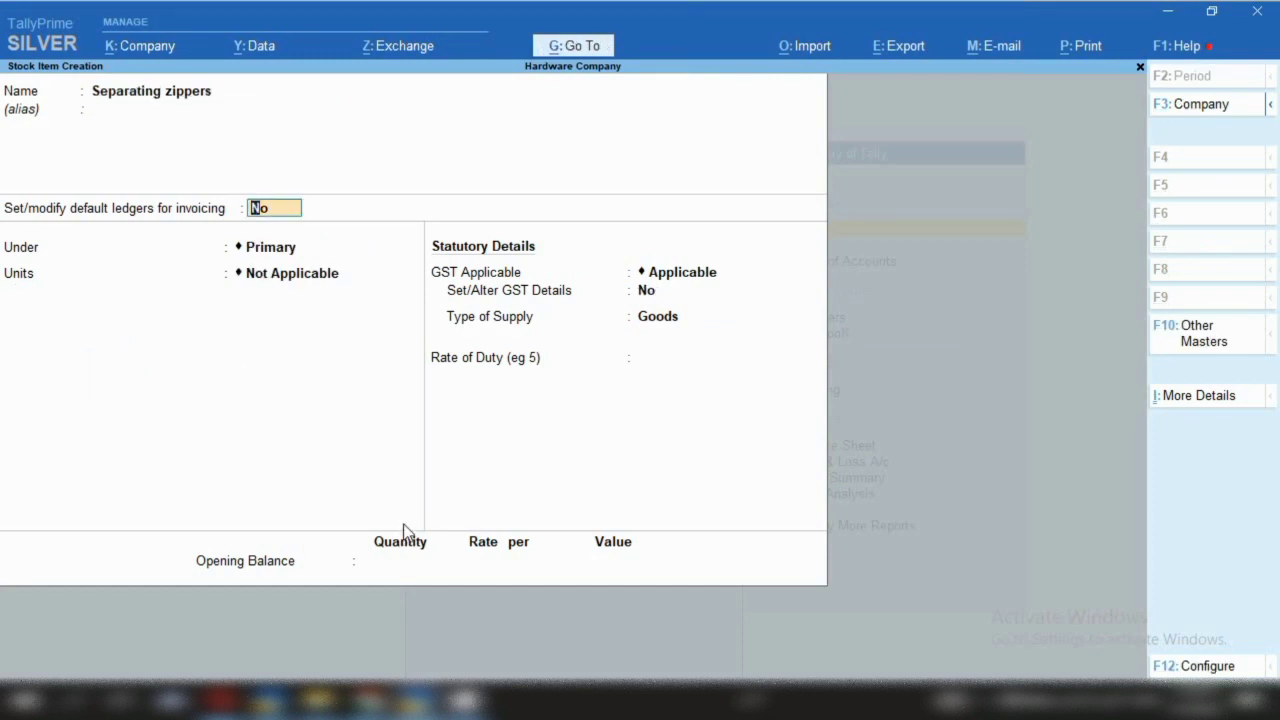
pyautogui.press('Return')
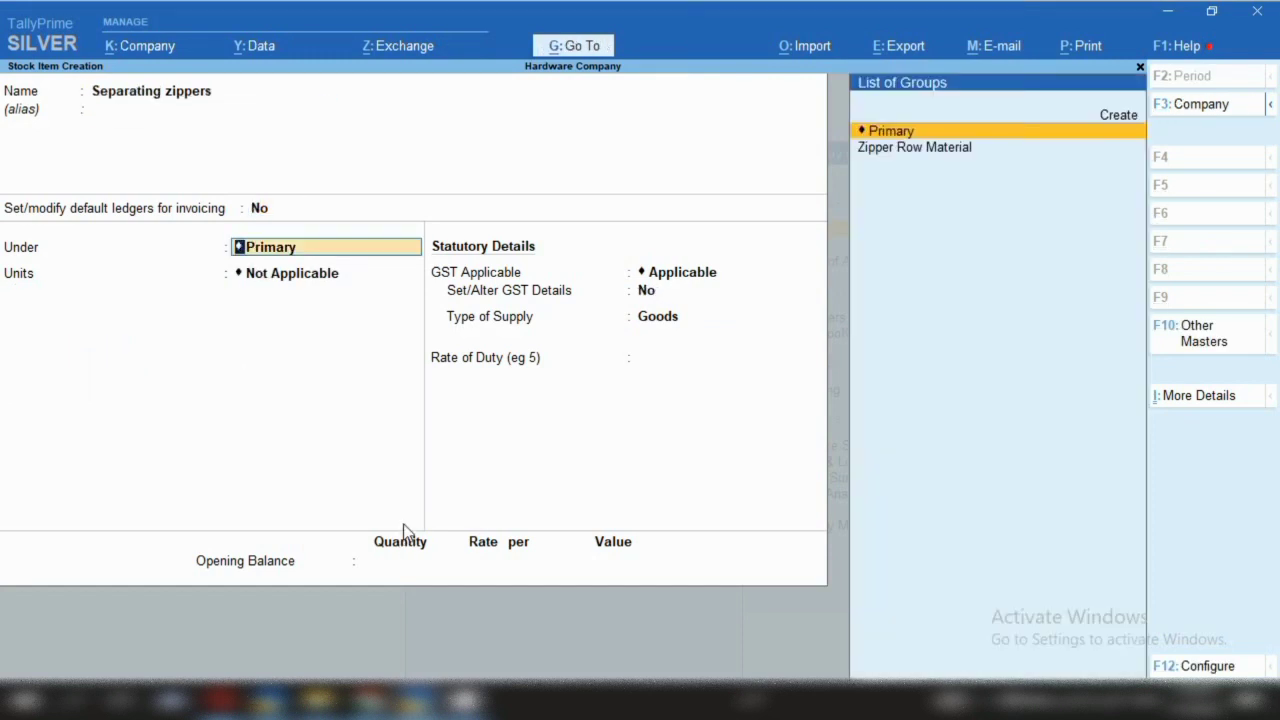
pyautogui.press('Down')
pyautogui.press('Return')
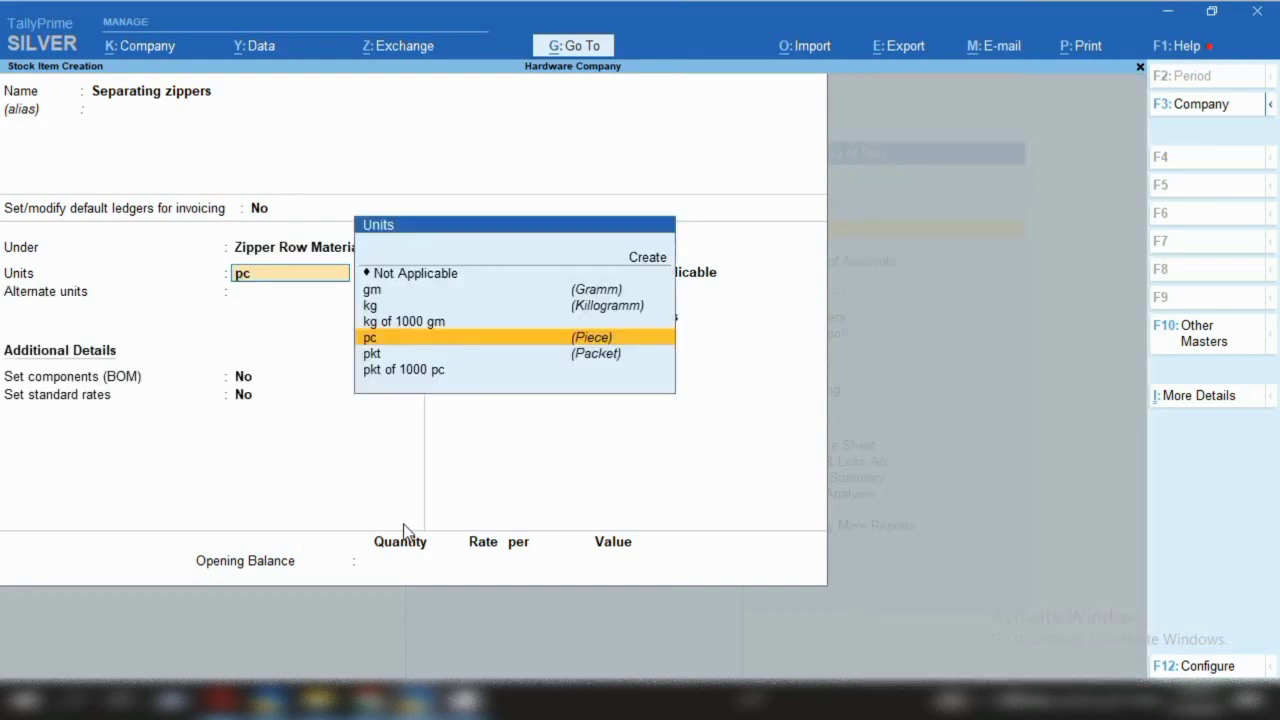
pyautogui.press('Return')
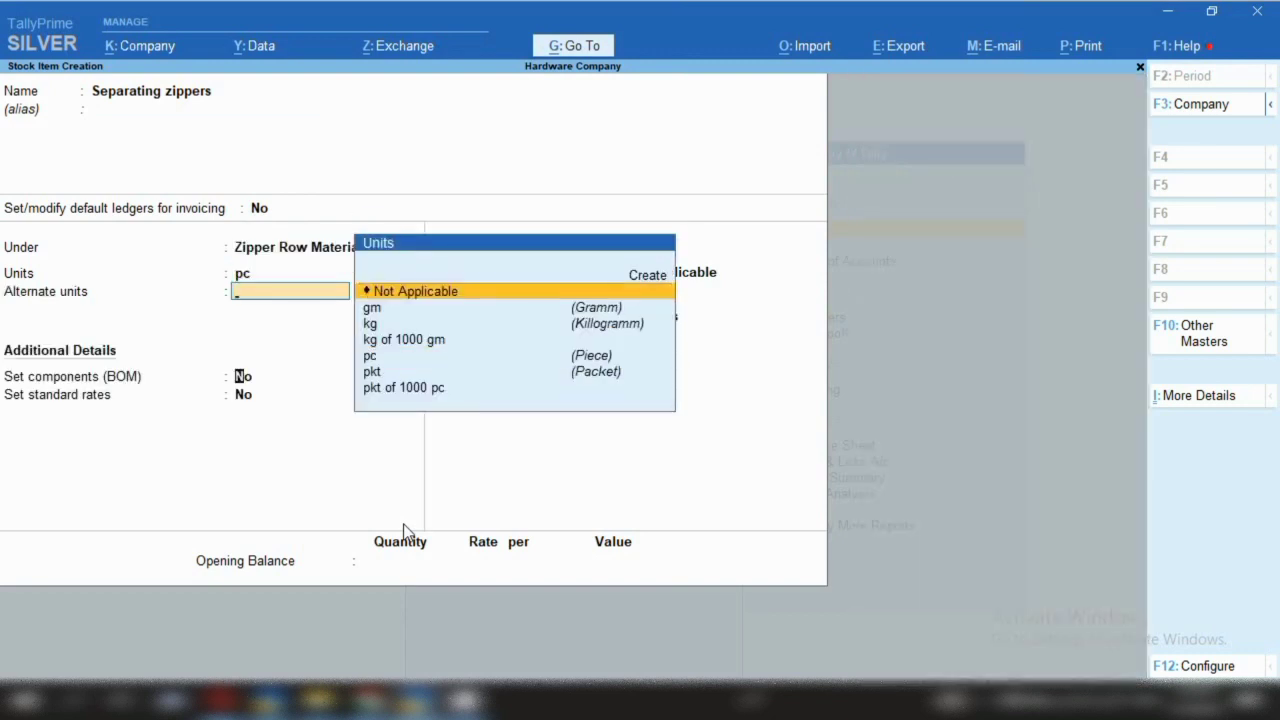
pyautogui.press('Return')
pyautogui.press('Return')
pyautogui.press('Return')
# Give Separating zippers HSN 96071110, taxable at 12% integrated tax, and save it
pyautogui.press('Return')
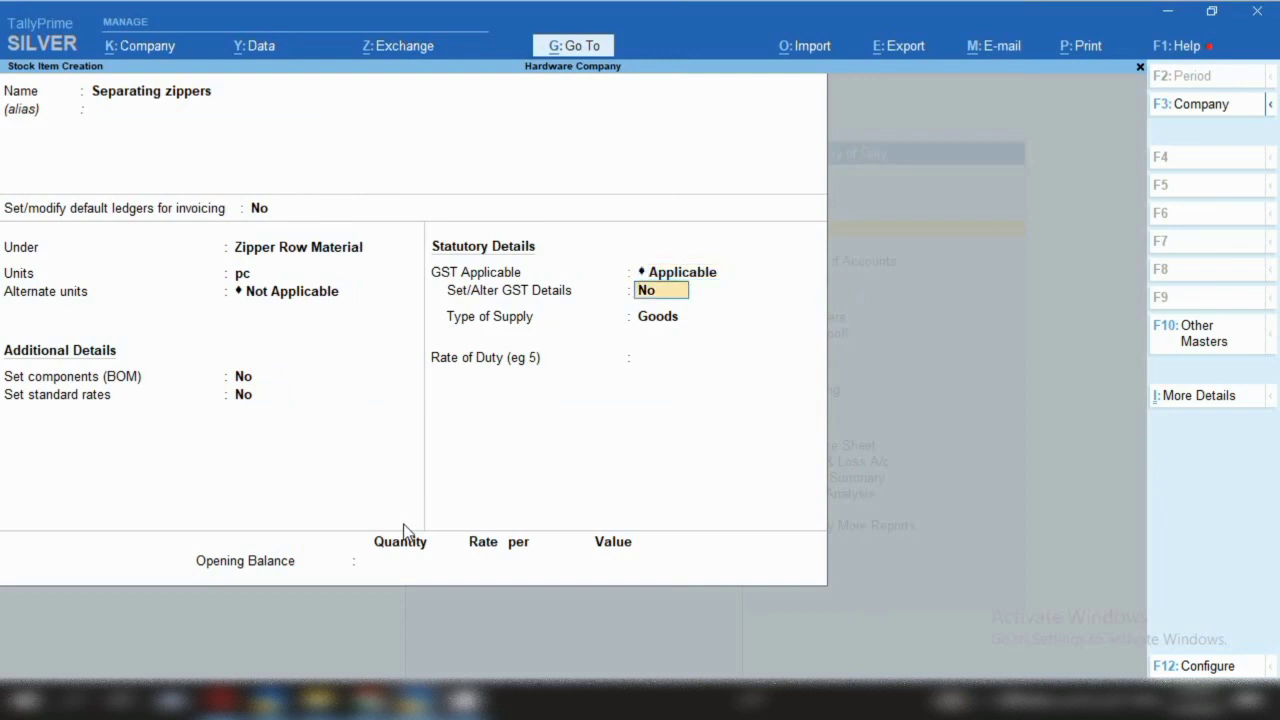
pyautogui.press('y')
pyautogui.press('Return')
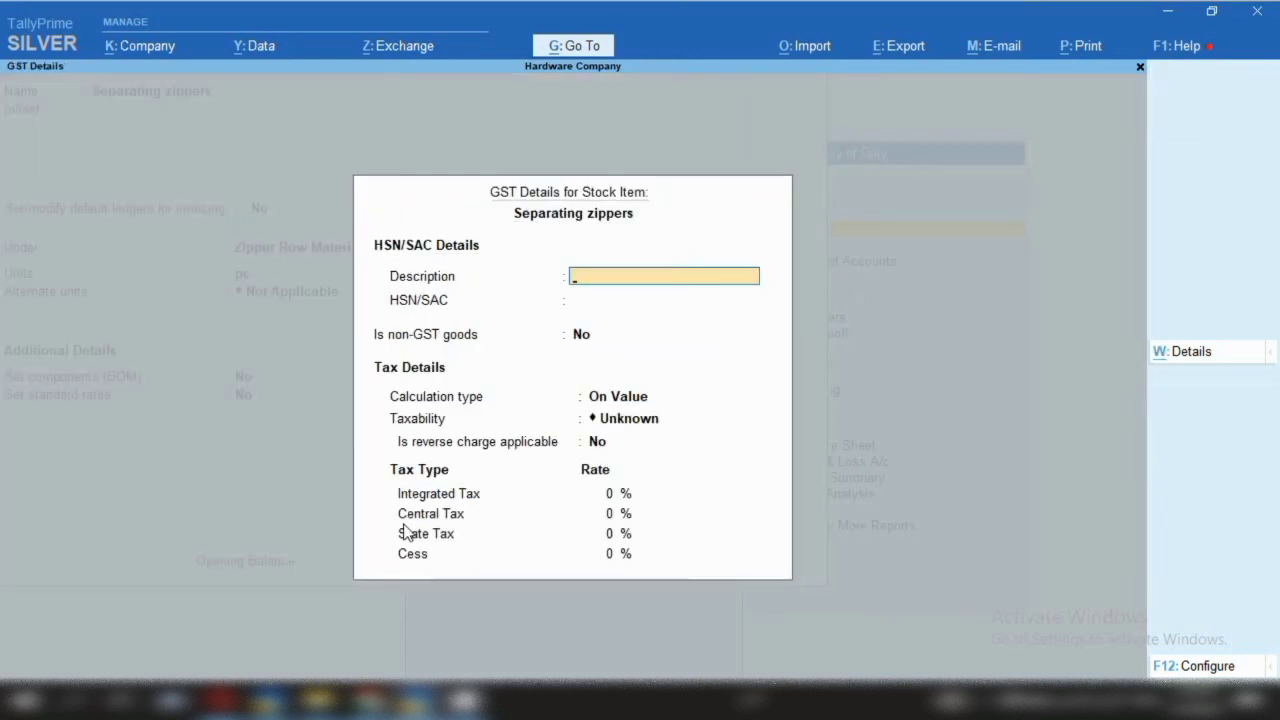
pyautogui.press('Return')
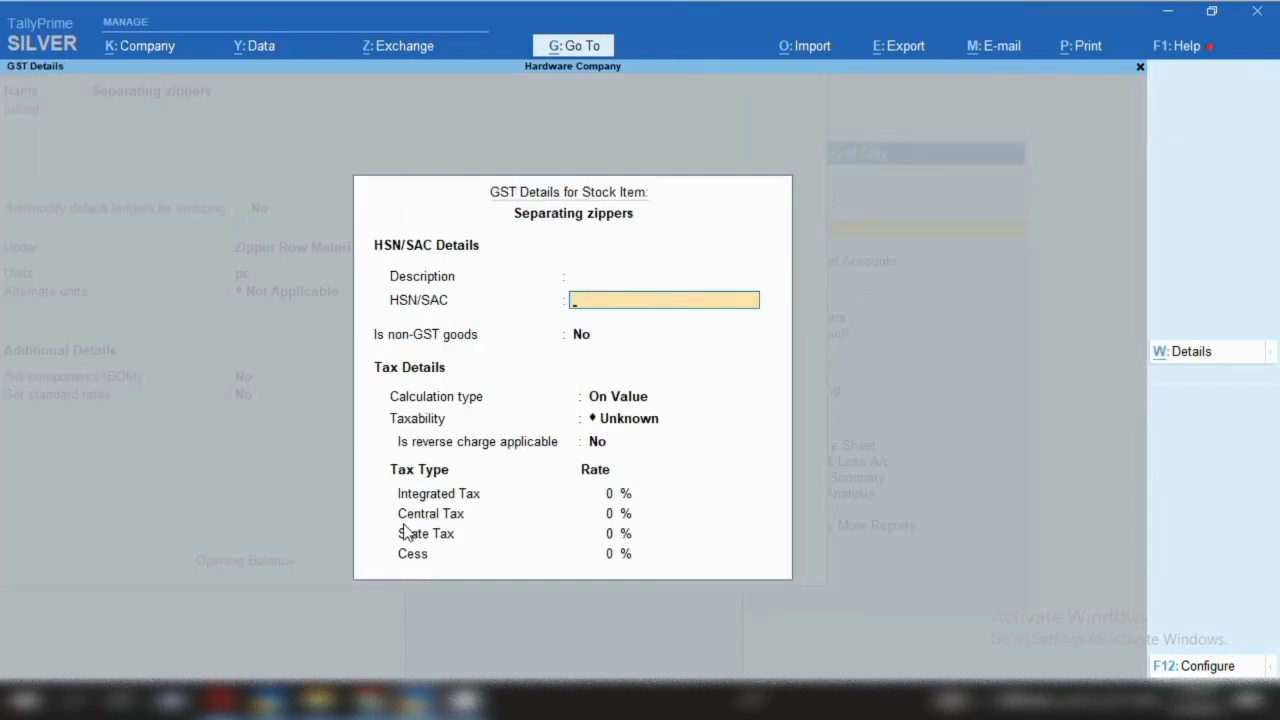
pyautogui.write('96071110')
pyautogui.press('Return')
pyautogui.press('Return')
pyautogui.press('Return')
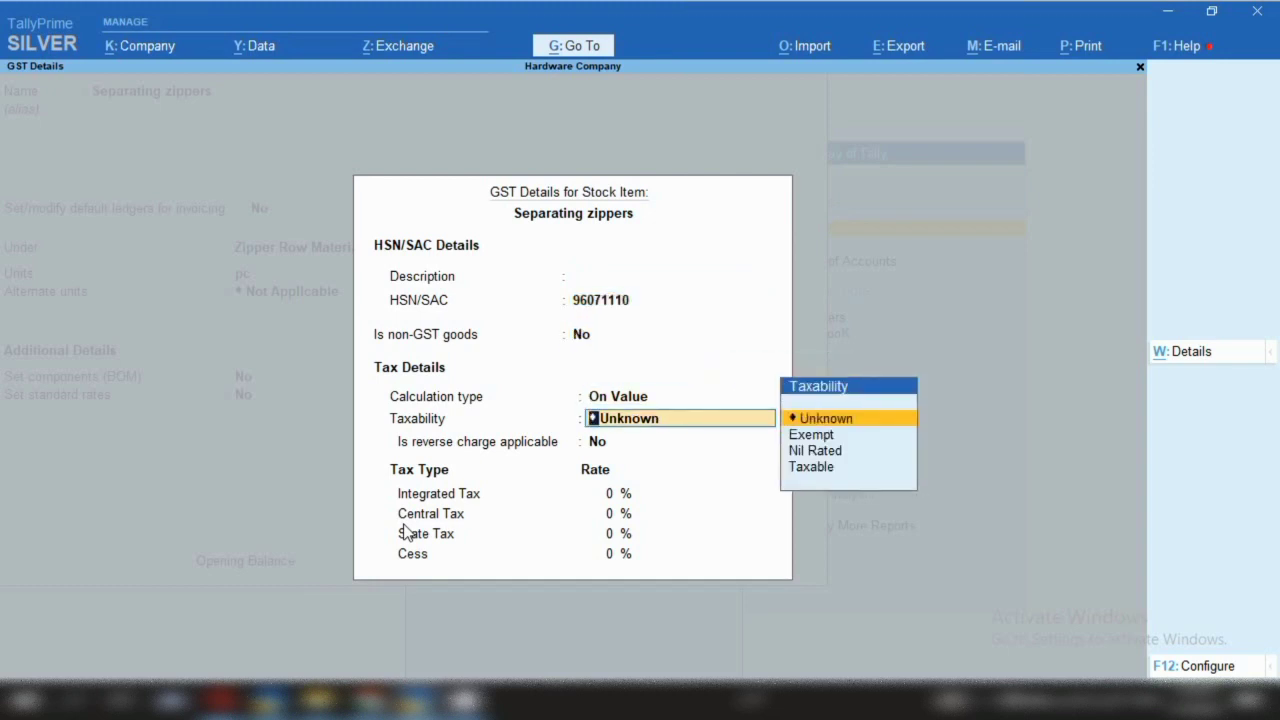
pyautogui.press('Down')
pyautogui.press('Down')
pyautogui.press('Down')
pyautogui.press('Return')
pyautogui.press('Return')
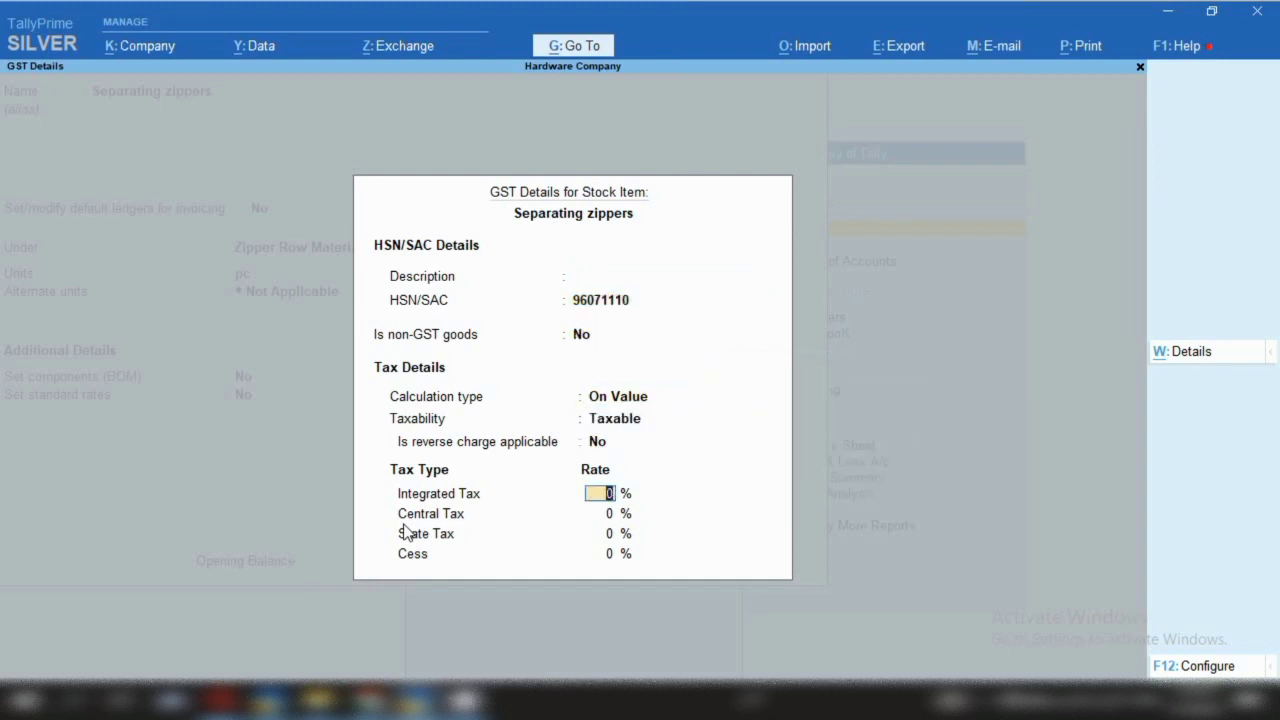
pyautogui.write('12')
pyautogui.press('Return')
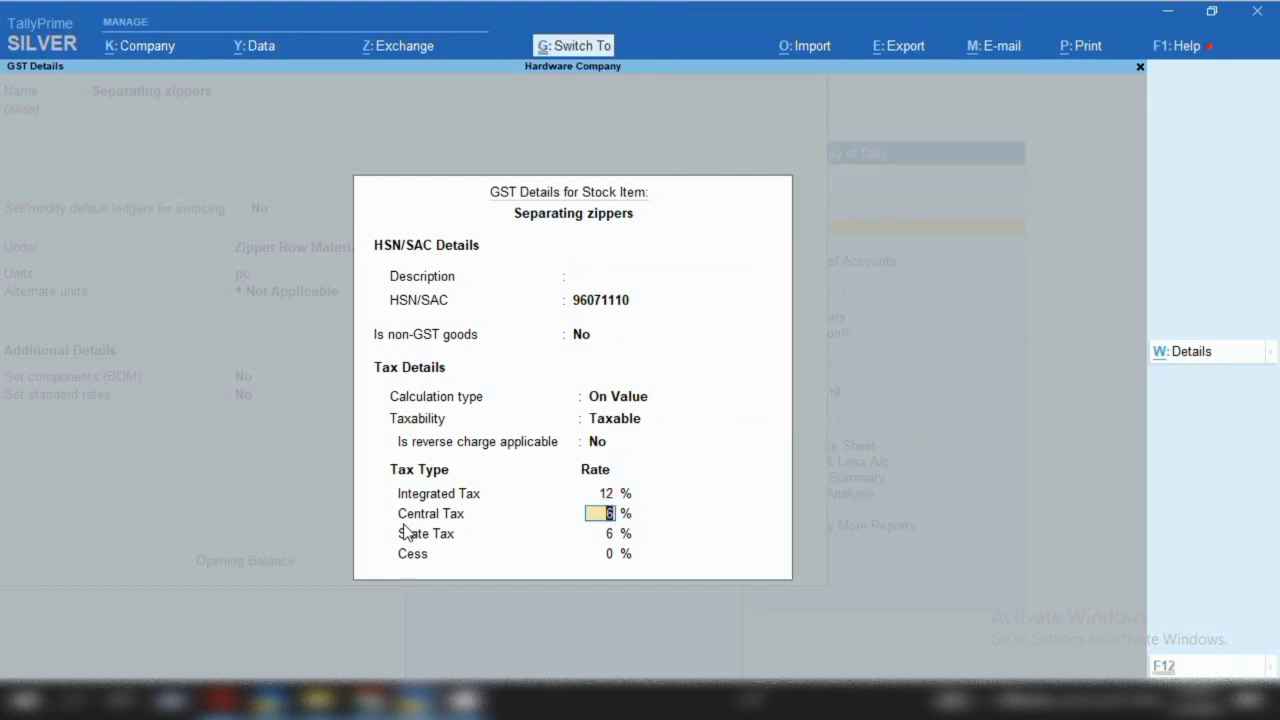
pyautogui.hotkey('ctrl', 'a')
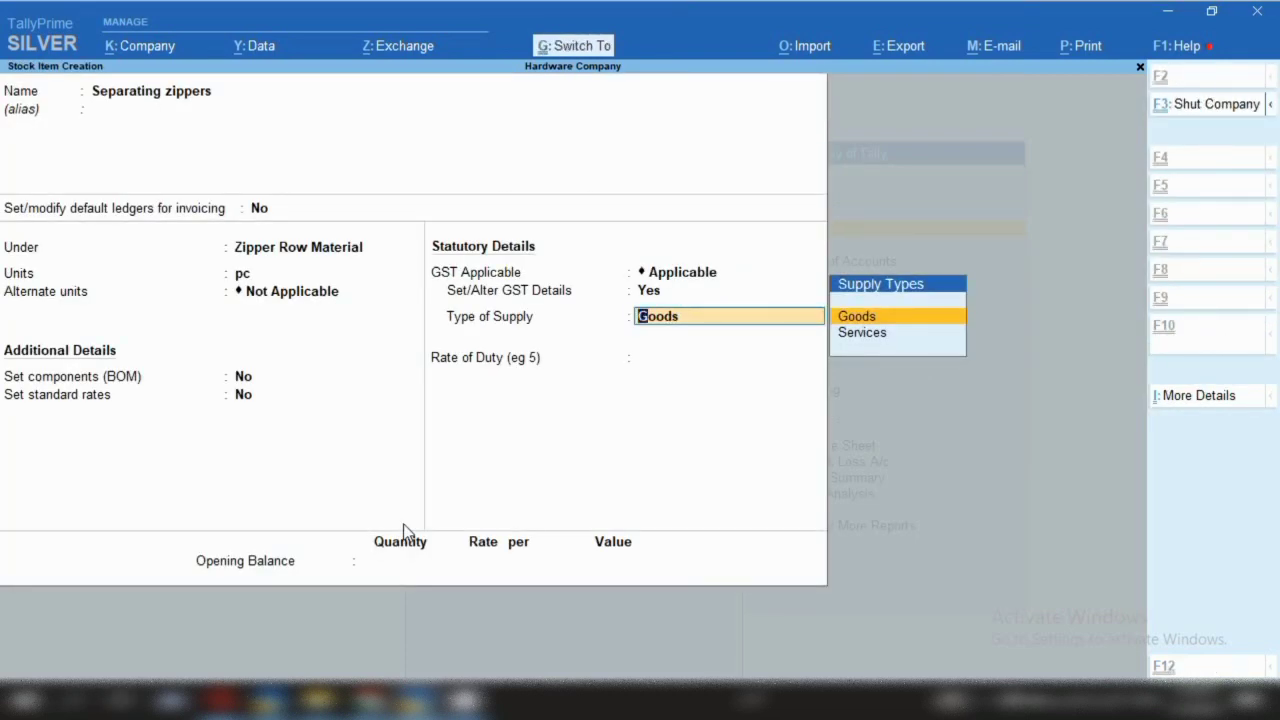
pyautogui.hotkey('ctrl', 'a')
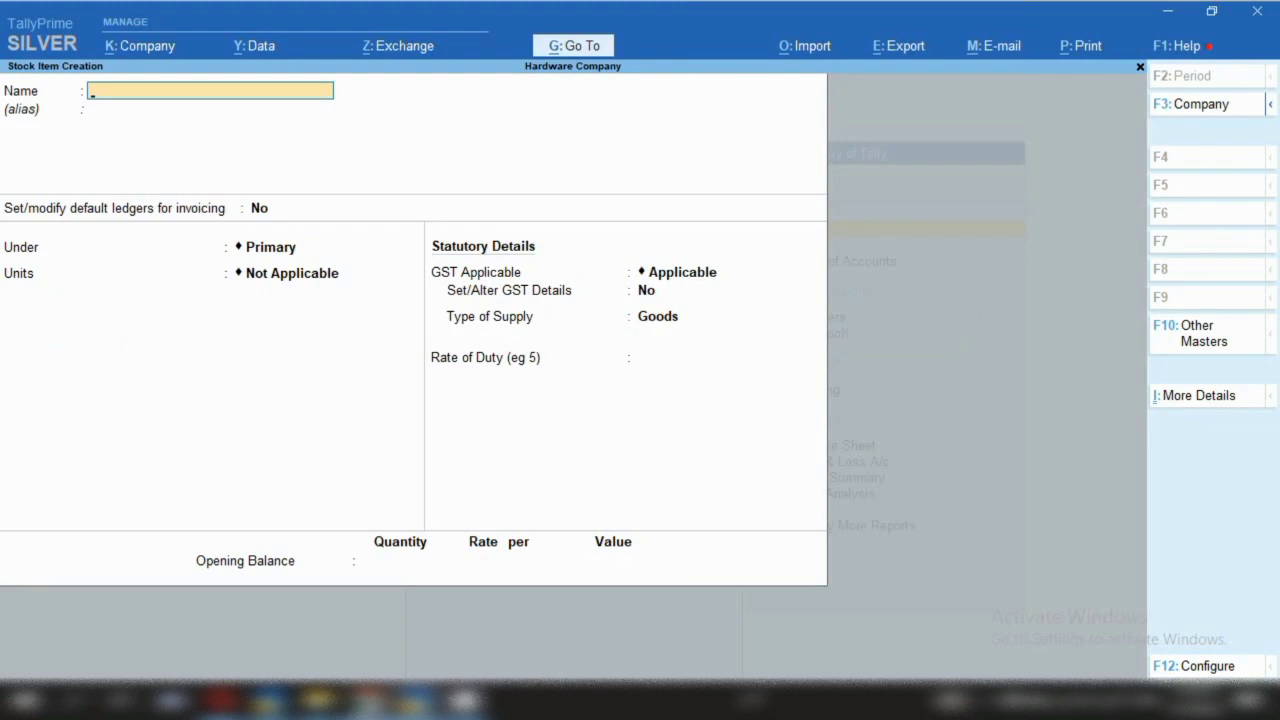
# Name the stock item 'Two way separating zippers' under Zipper Row Material, in pc units
pyautogui.write('Two way separating zippers')
pyautogui.press('Return')
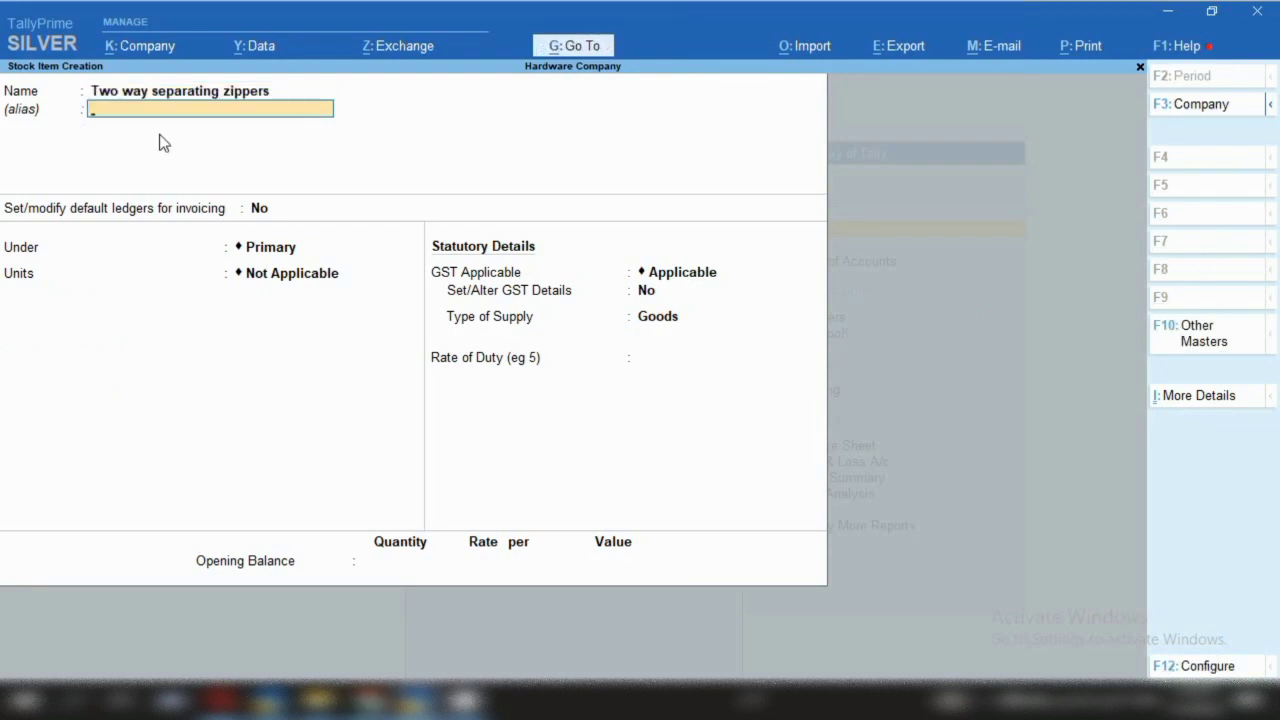
pyautogui.press('Return')
pyautogui.press('Return')
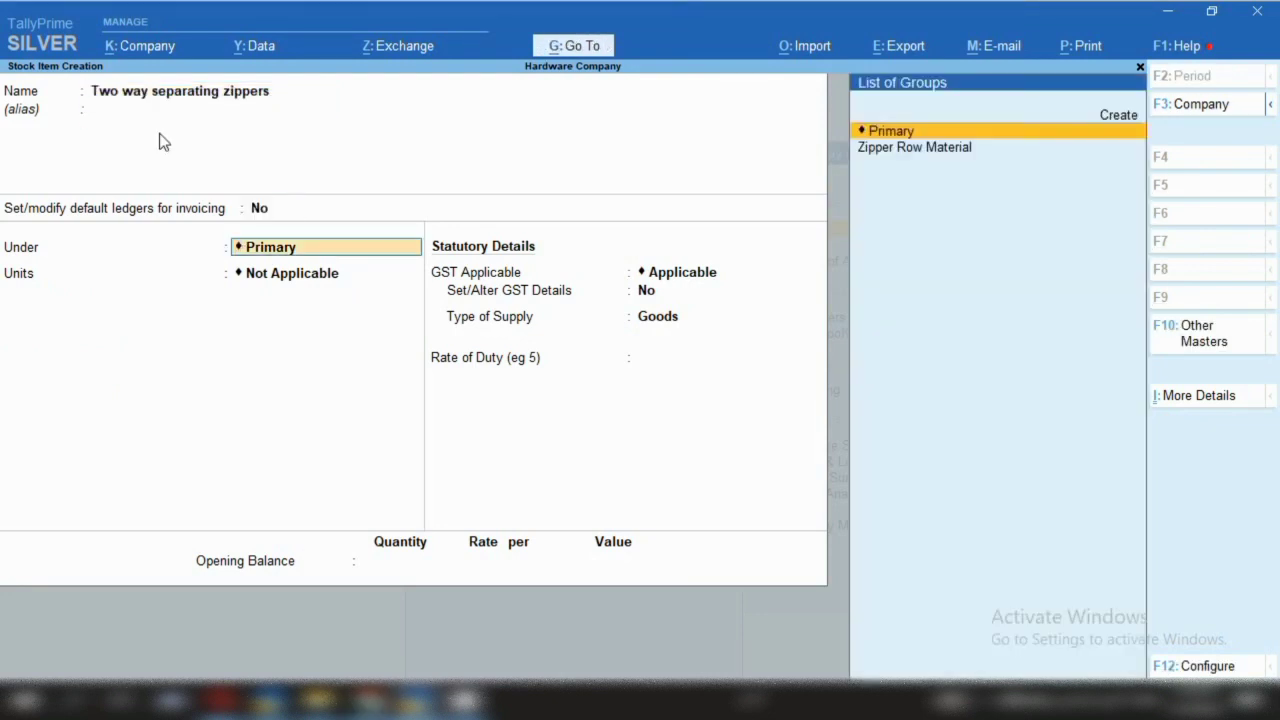
pyautogui.press('Down')
pyautogui.press('Return')
pyautogui.press('Down')
pyautogui.press('Down')
pyautogui.press('Down')
pyautogui.press('Down')
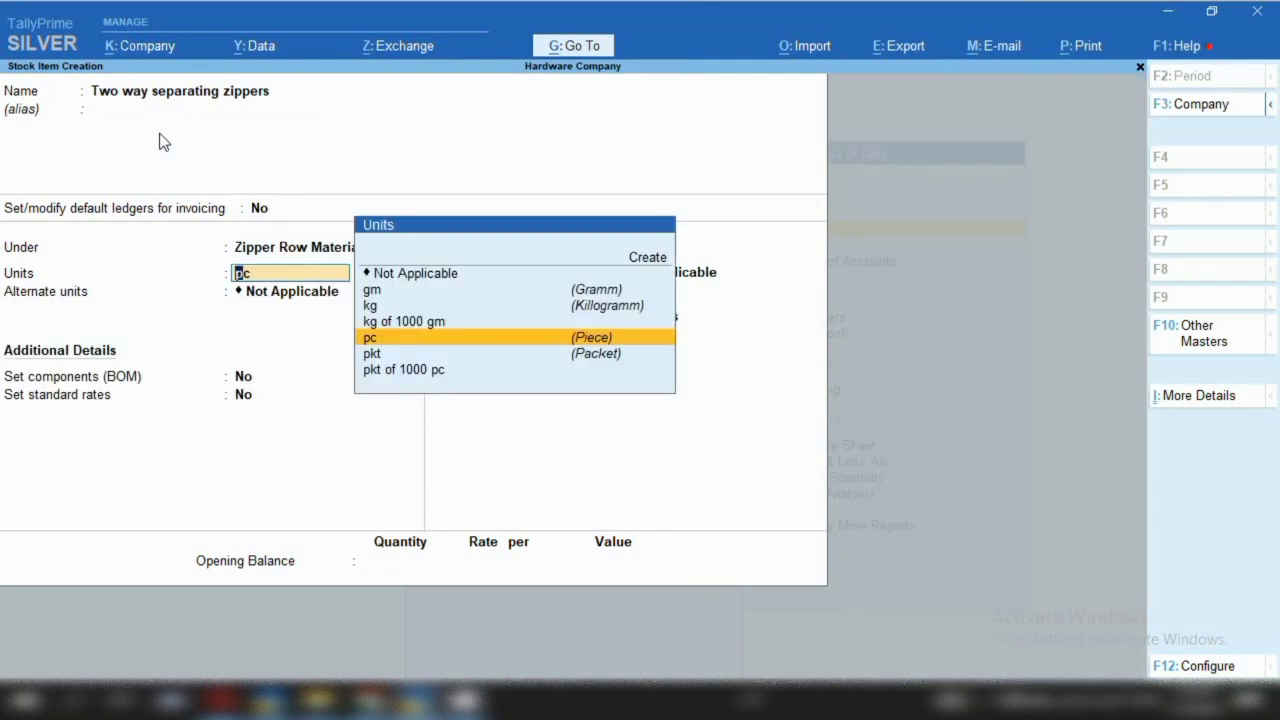
pyautogui.press('Return')
pyautogui.press('Return')
pyautogui.press('Return')
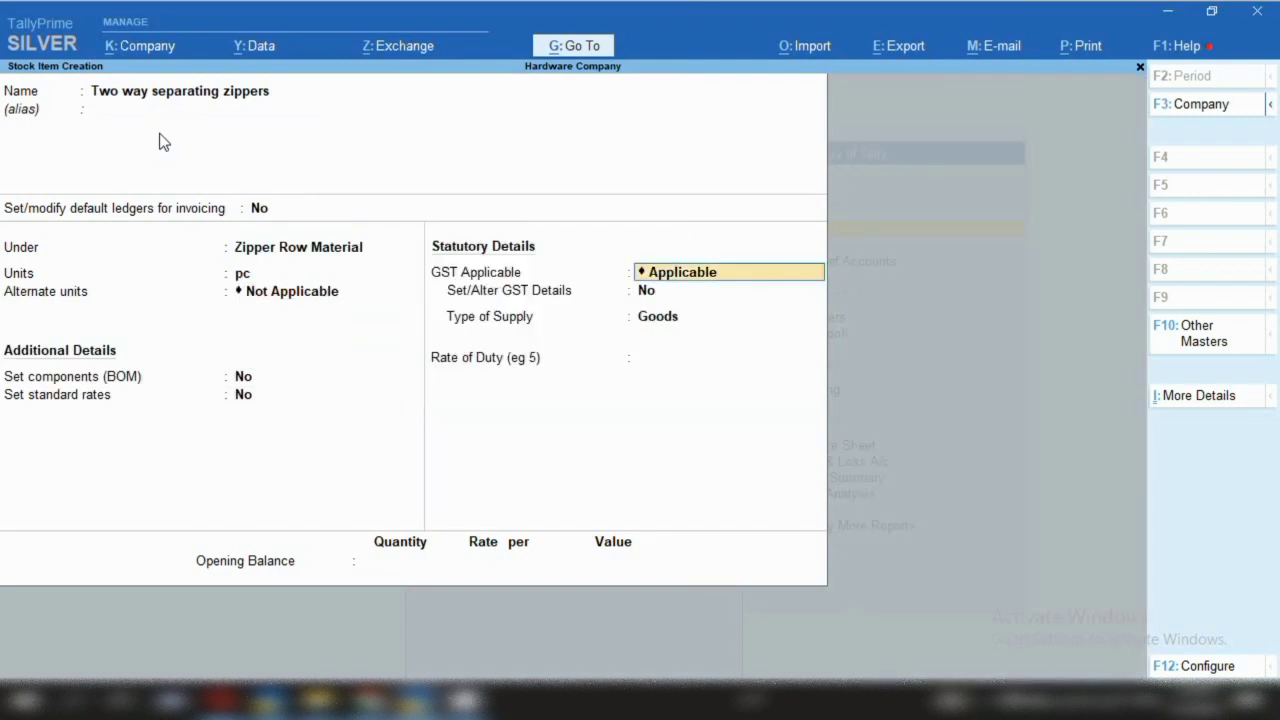
pyautogui.press('Return')
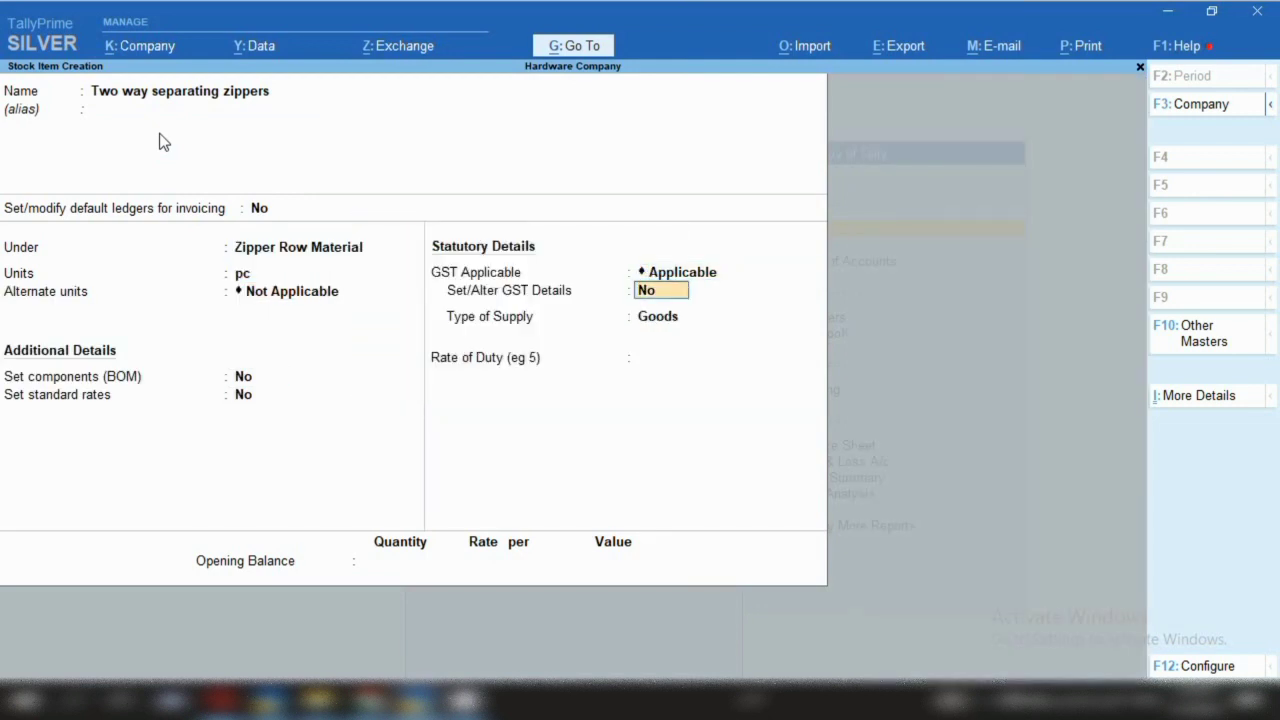
# Give it GST details: HSN 96071110, Taxable, 12% integrated tax
pyautogui.write('y')
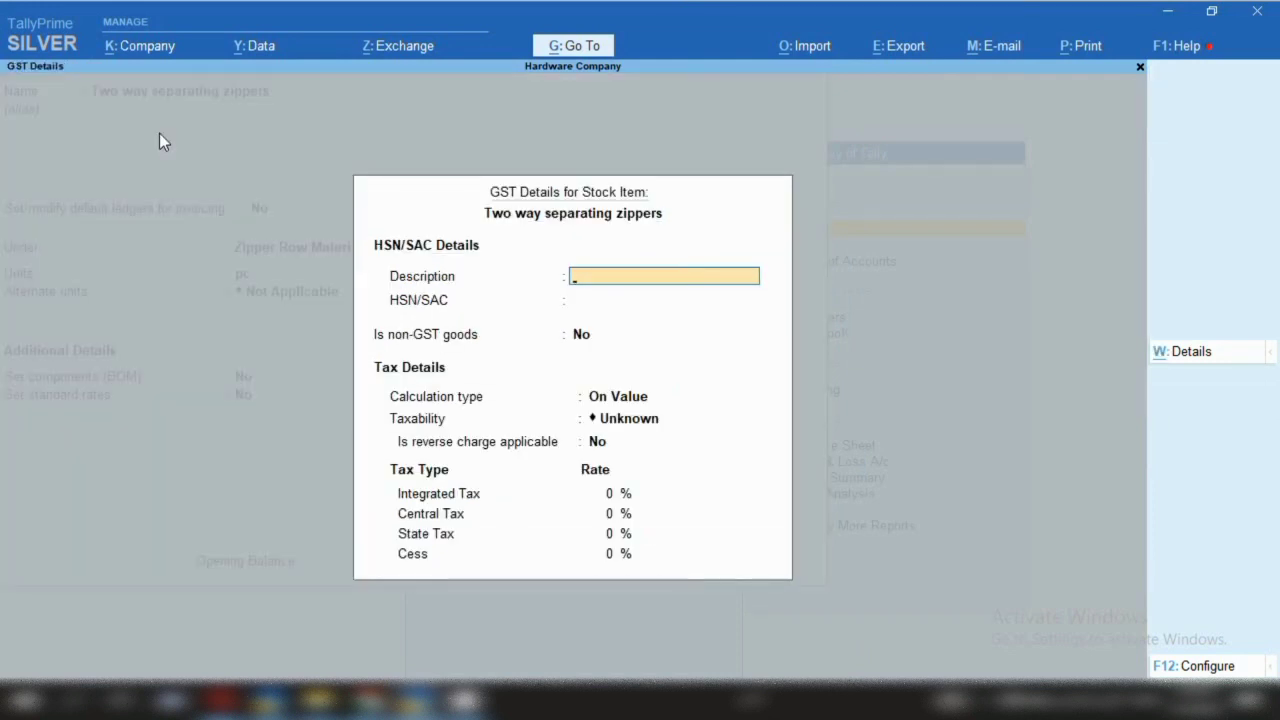
pyautogui.press('Return')
pyautogui.write('9')
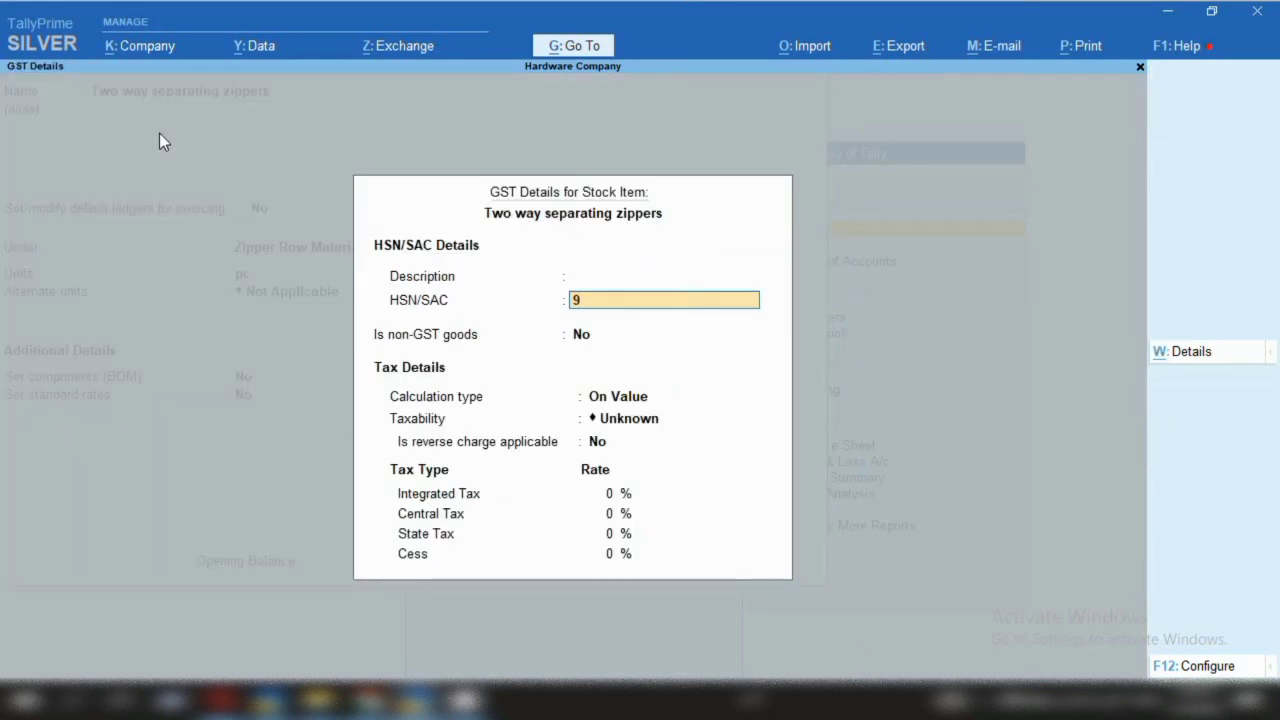
pyautogui.write('6071110')
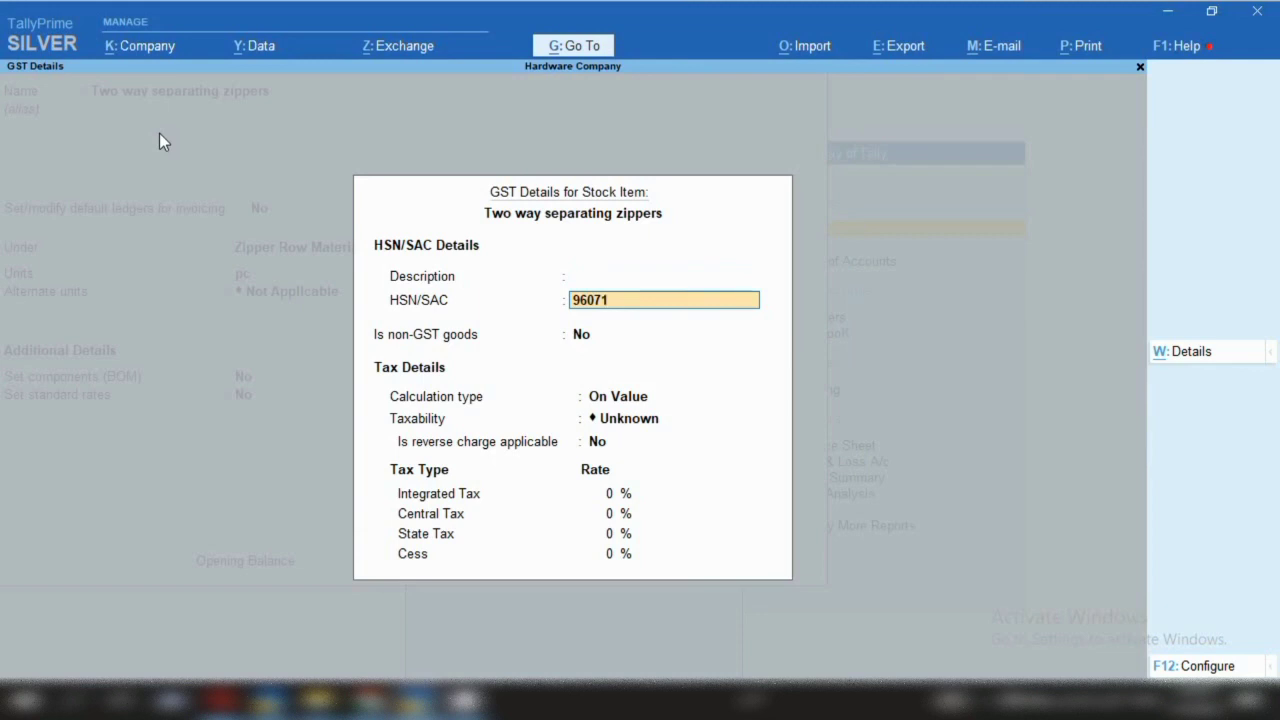
pyautogui.press('Return')
pyautogui.press('Return')
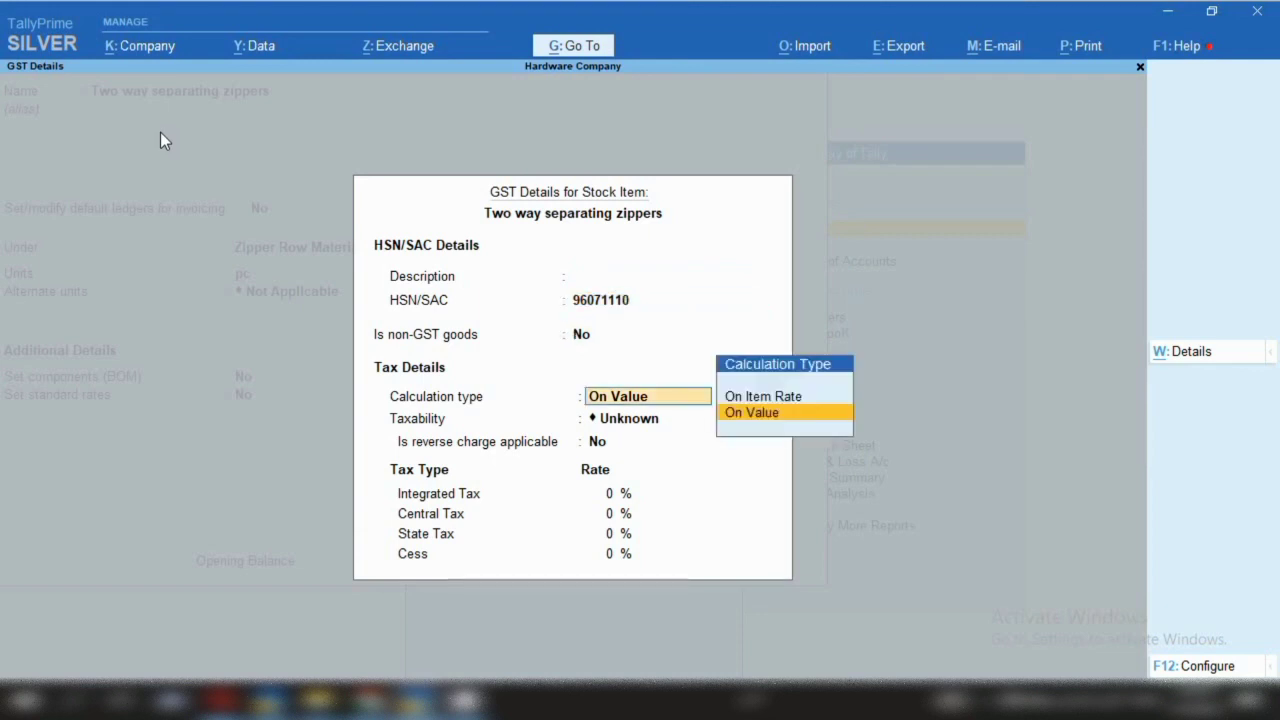
pyautogui.press('Return')
pyautogui.press('Down')
pyautogui.press('Down')
pyautogui.press('Down')
pyautogui.press('Return')
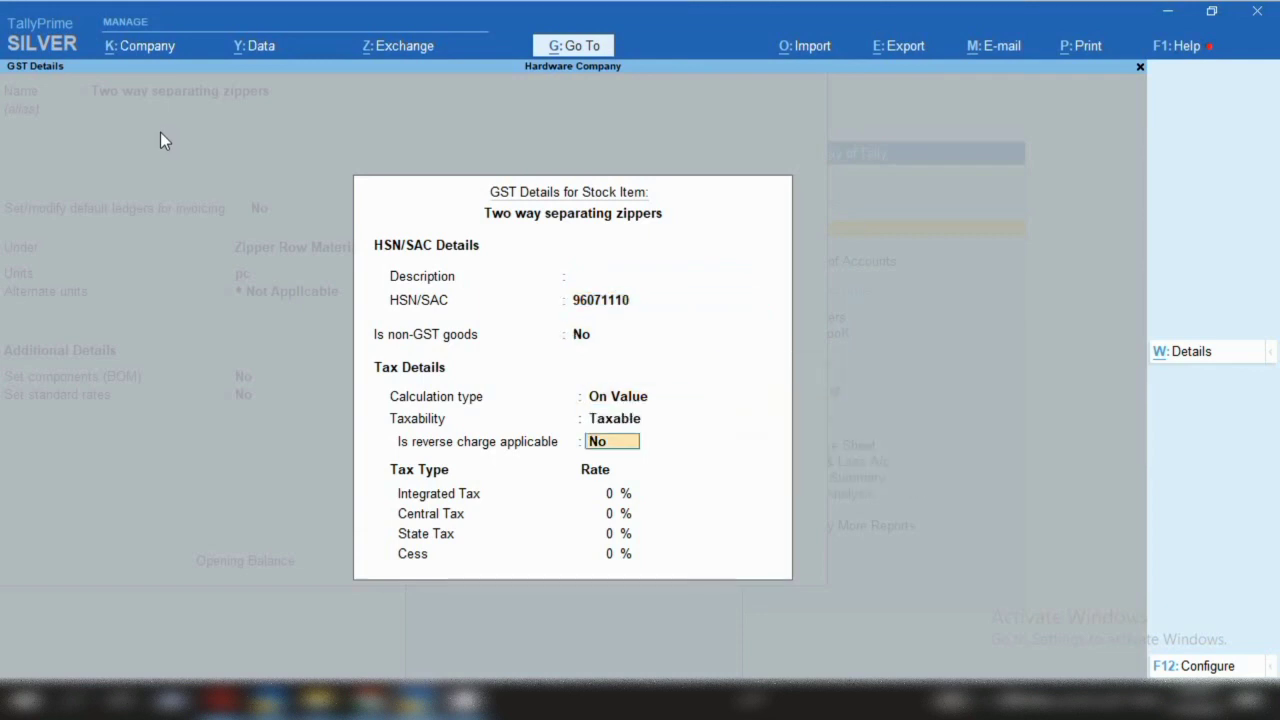
pyautogui.press('Return')
pyautogui.write('12')
pyautogui.press('Return')
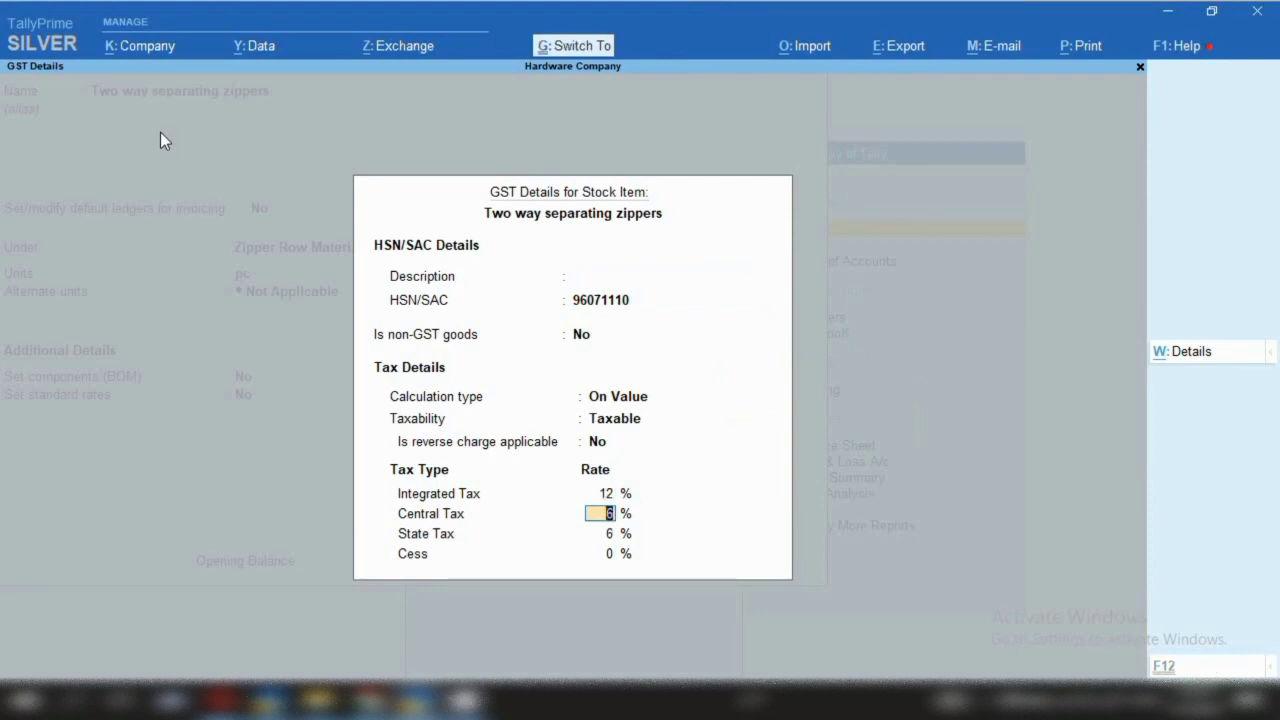
pyautogui.hotkey('ctrl', 'a')
pyautogui.hotkey('ctrl', 'a')
# Name the item 'Continuous zipper chain' under Zipper Row Material, in pc units
pyautogui.write('Continuous zipper chain')
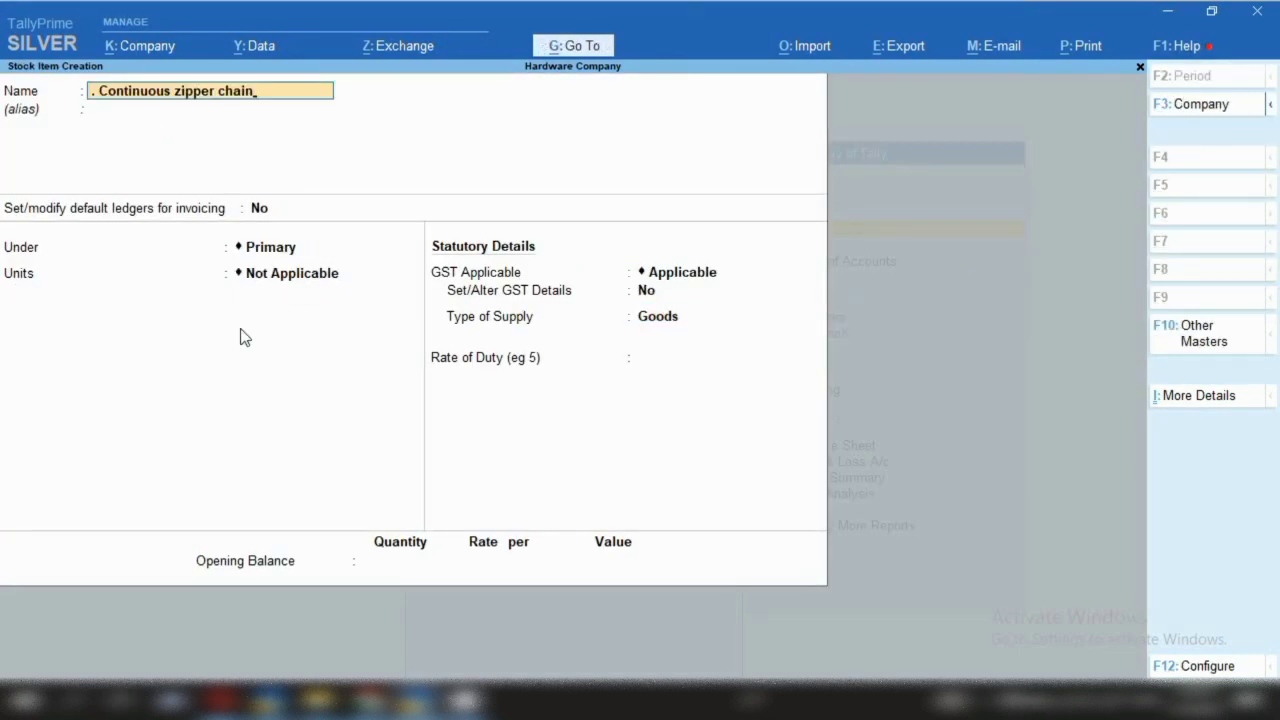
pyautogui.press('Return')
pyautogui.press('Return')
pyautogui.press('Return')
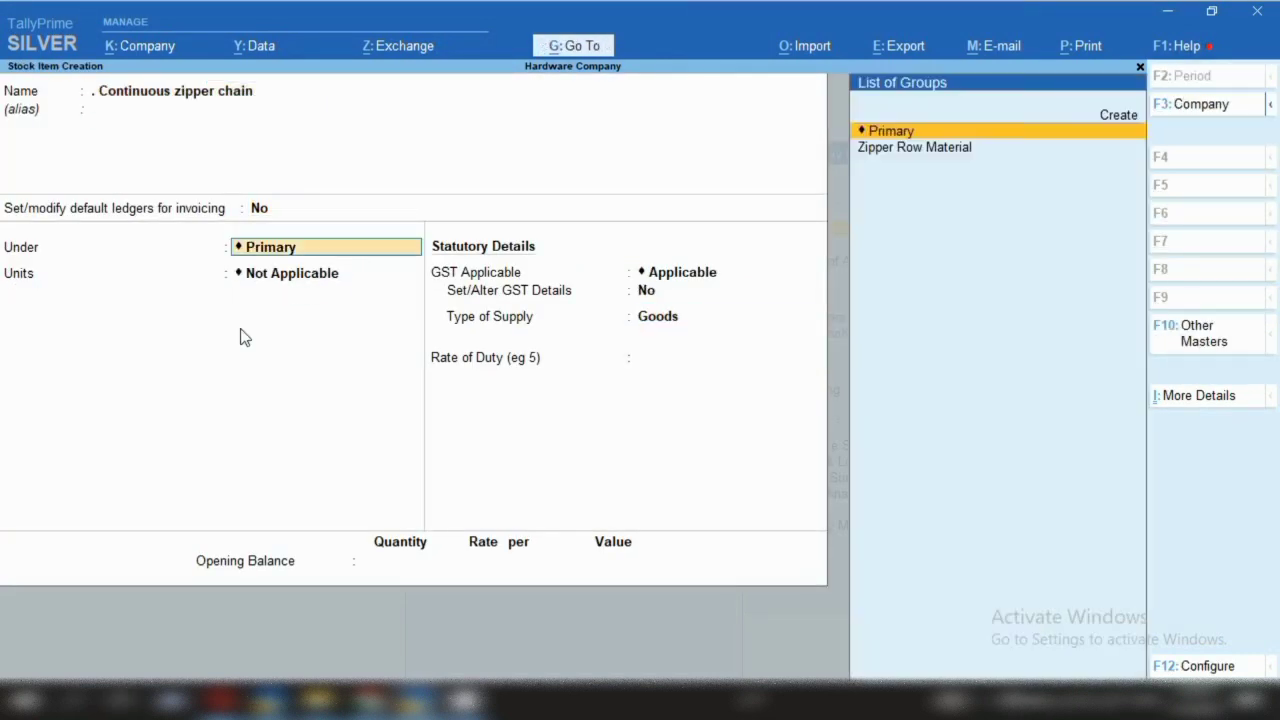
pyautogui.press('Down')
pyautogui.press('Return')
pyautogui.write('pc')
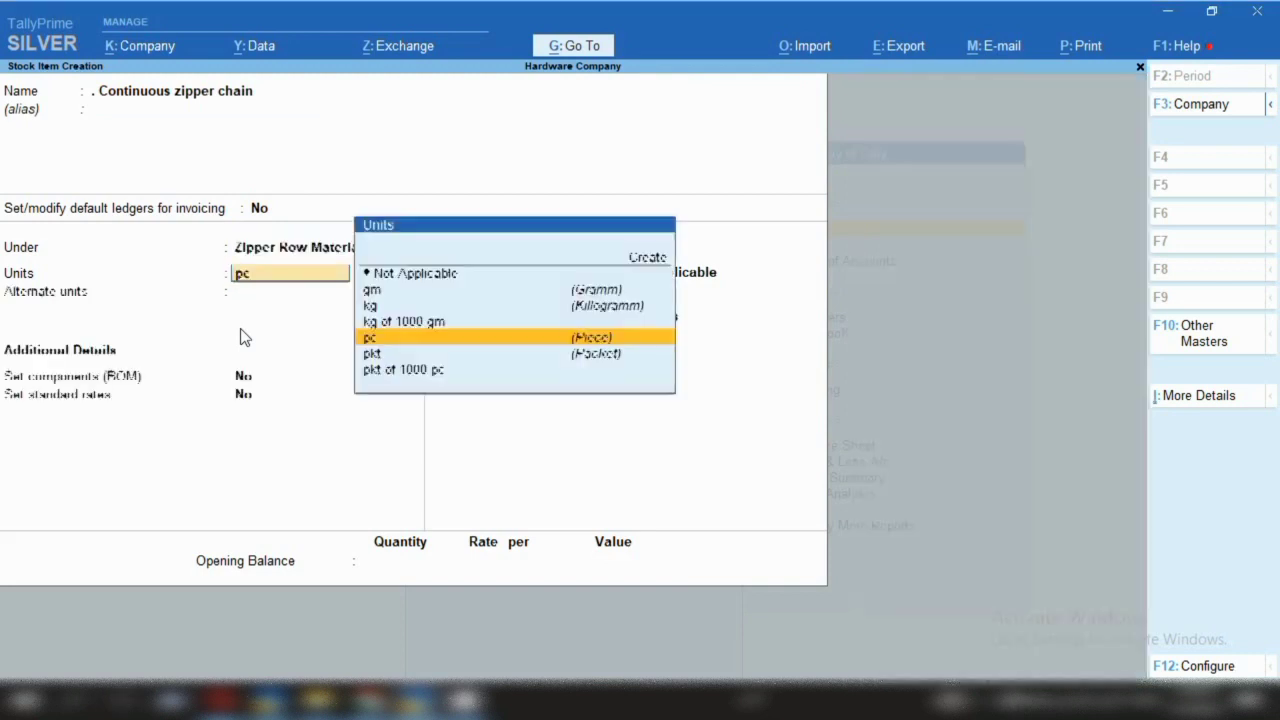
pyautogui.press('Return')
pyautogui.press('Return')
pyautogui.press('Return')
pyautogui.press('Return')
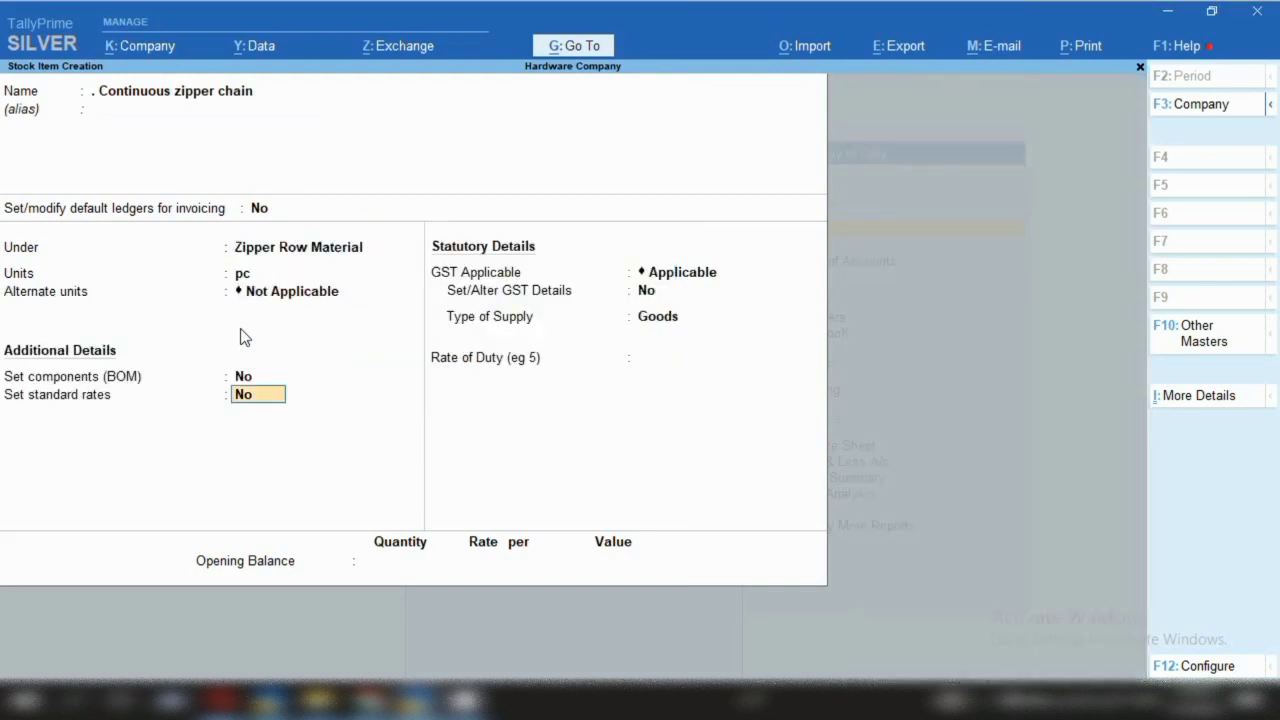
pyautogui.press('Return')
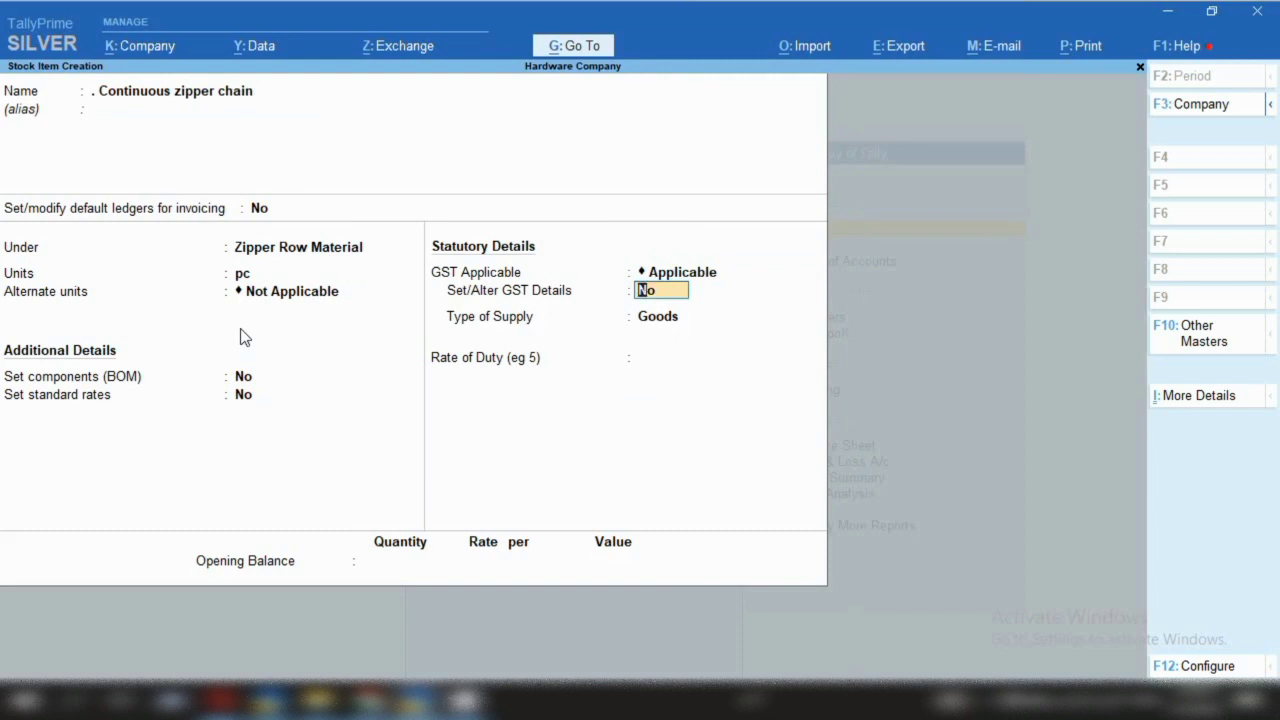
# Set its GST details to HSN 96071110, Taxable, 12% integrated tax
pyautogui.write('y')
pyautogui.press('Return')
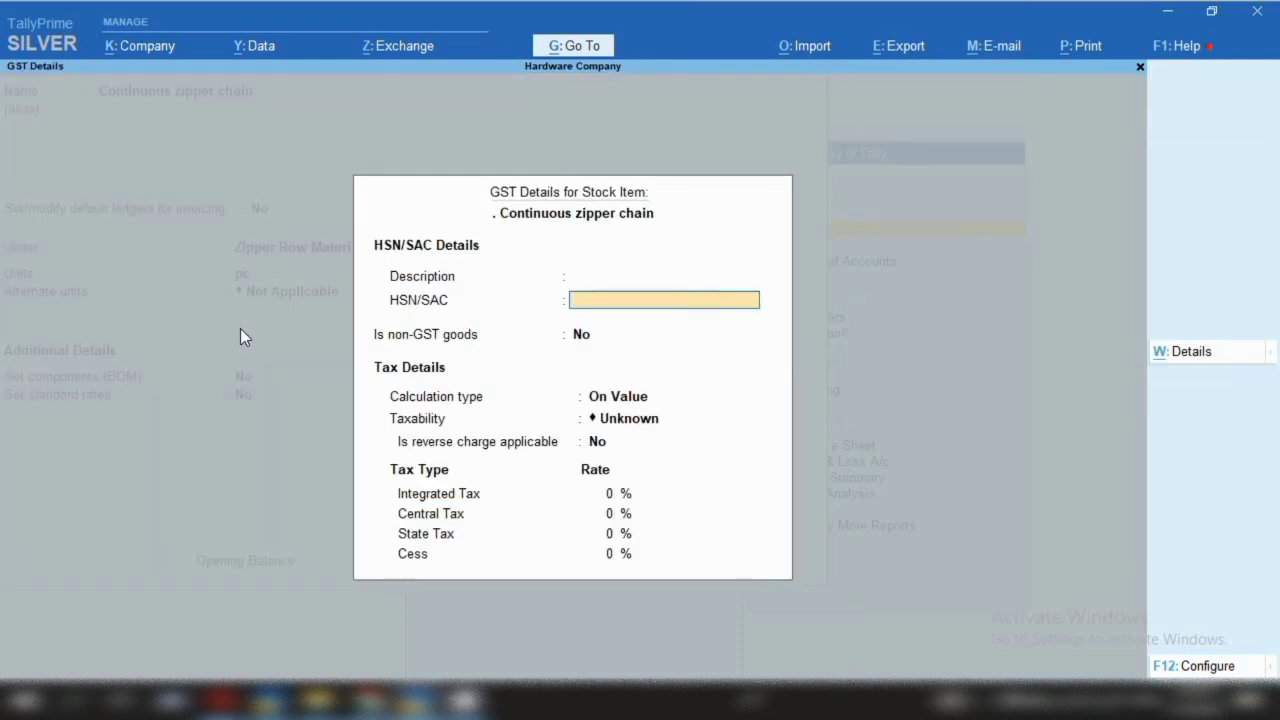
pyautogui.write('96071110')
pyautogui.press('Return')
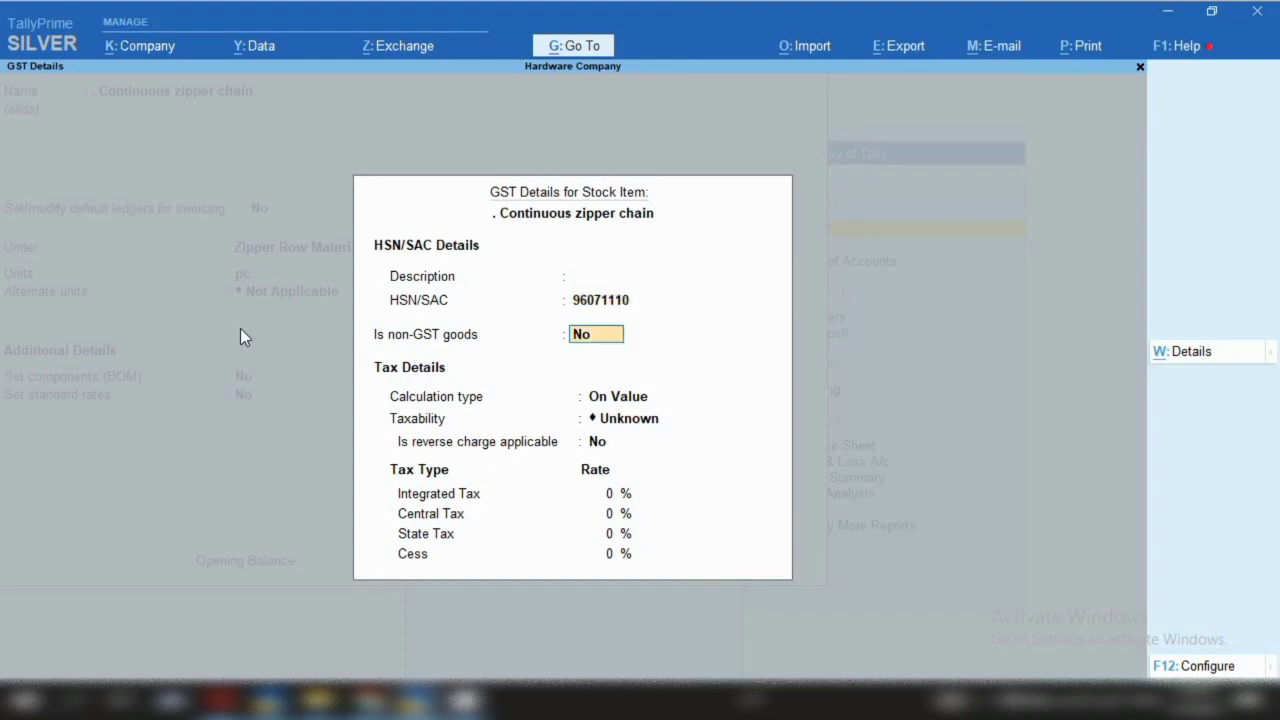
pyautogui.press('Return')
pyautogui.press('Down')
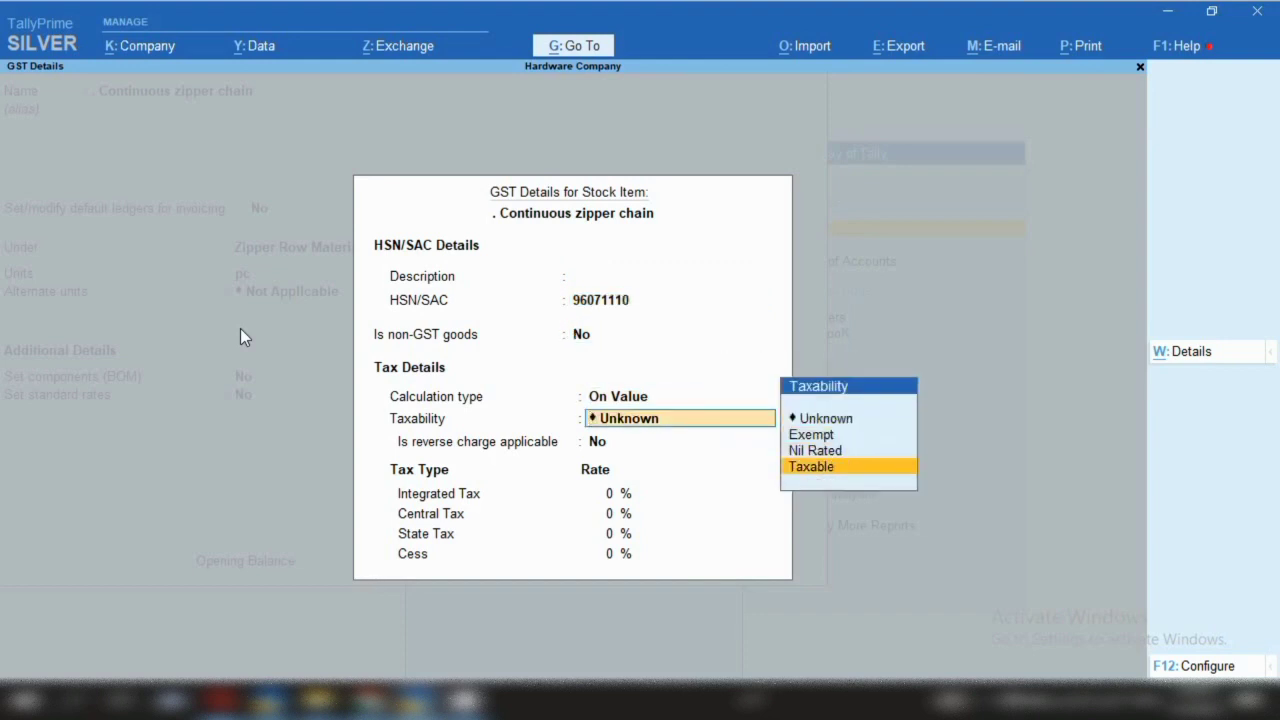
pyautogui.press('Return')
pyautogui.write('12')
pyautogui.press('Return')
pyautogui.press('Return')
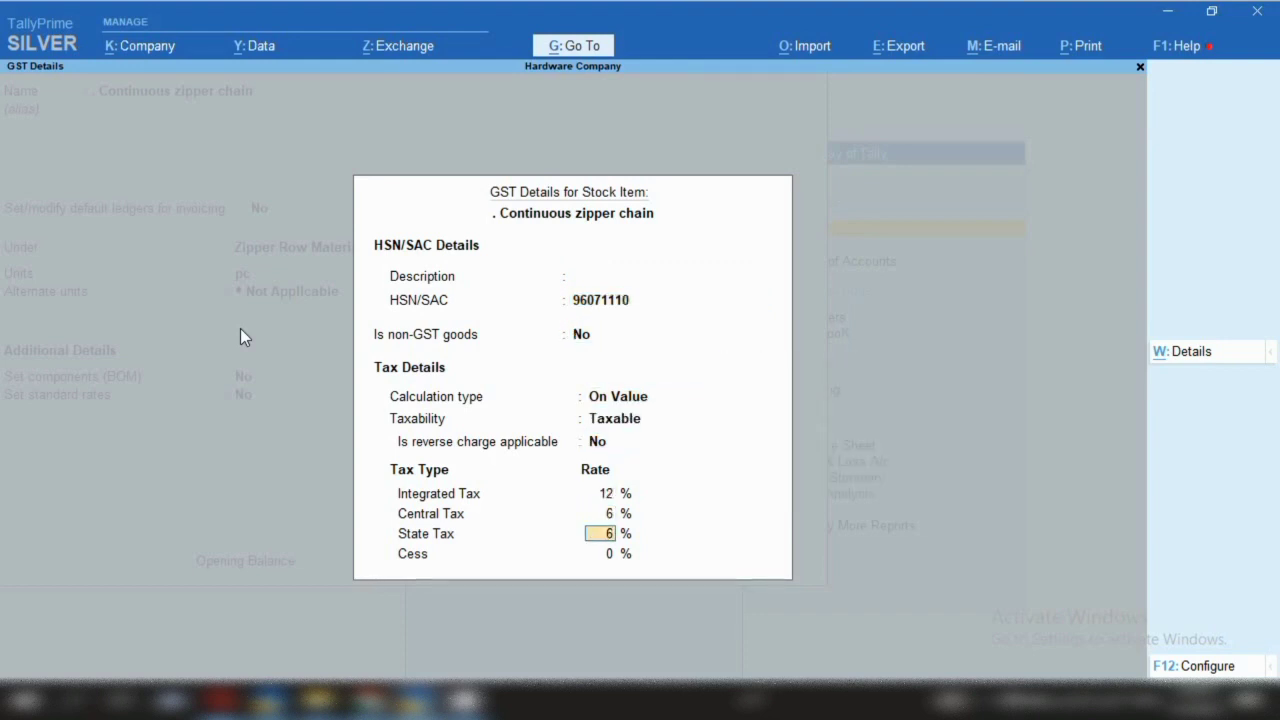
pyautogui.hotkey('ctrl', 'a')
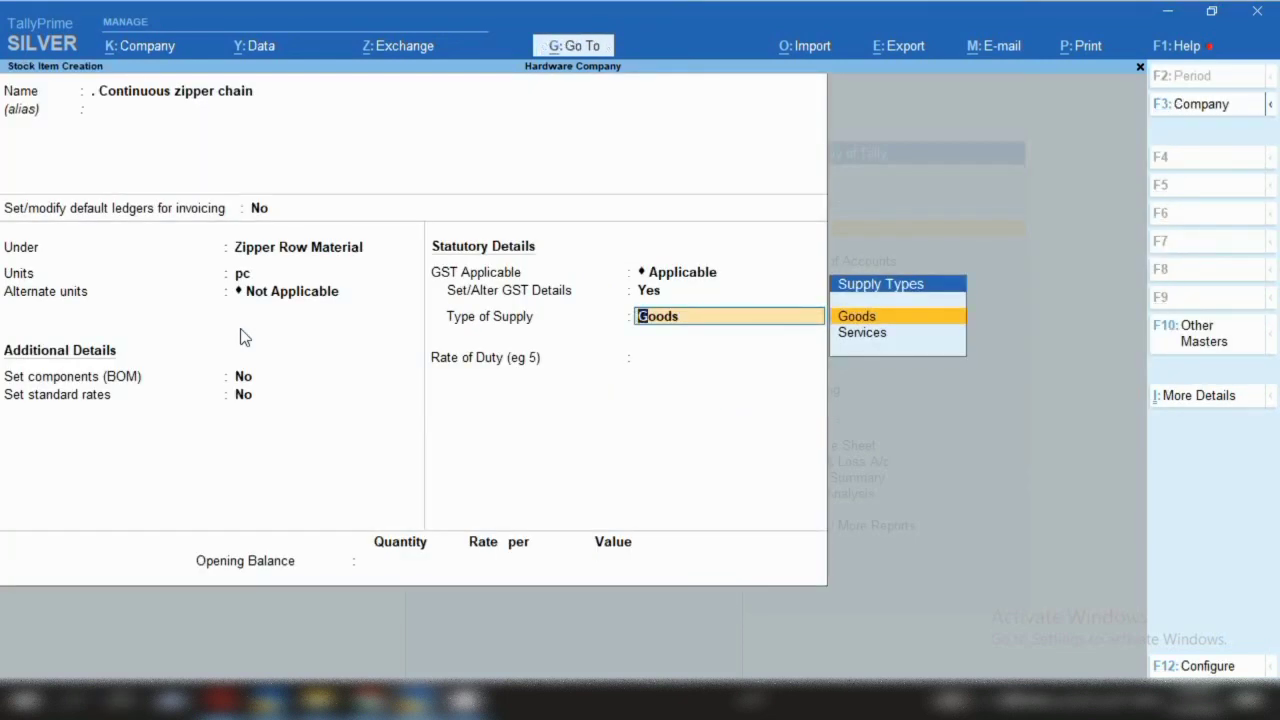
# Save the Continuous zipper chain item and start a new stock item form
pyautogui.press('ctrl')
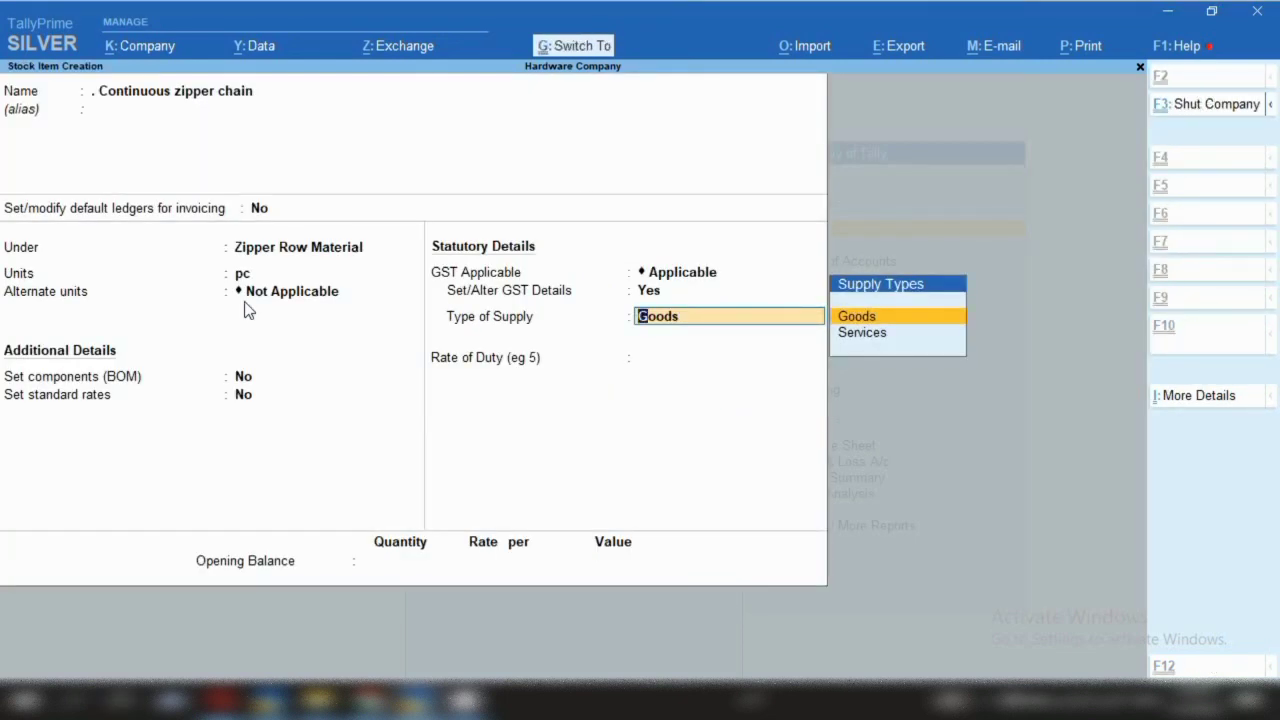
pyautogui.hotkey('ctrl', 'a')
pyautogui.write('Nylon coil zippersNylon coil zippers')
# Correct the name to 'Nylon coil zippers' and place it under Zipper Row Material in pc
pyautogui.press('BackSpace')
pyautogui.press('BackSpace')
pyautogui.press('BackSpace')
pyautogui.press('BackSpace')
pyautogui.press('BackSpace')
pyautogui.press('BackSpace')
pyautogui.press('BackSpace')
pyautogui.press('BackSpace')
pyautogui.press('BackSpace')
pyautogui.press('BackSpace')
pyautogui.press('BackSpace')
pyautogui.press('BackSpace')
pyautogui.press('BackSpace')
pyautogui.press('BackSpace')
pyautogui.press('BackSpace')
pyautogui.press('BackSpace')
pyautogui.press('BackSpace')
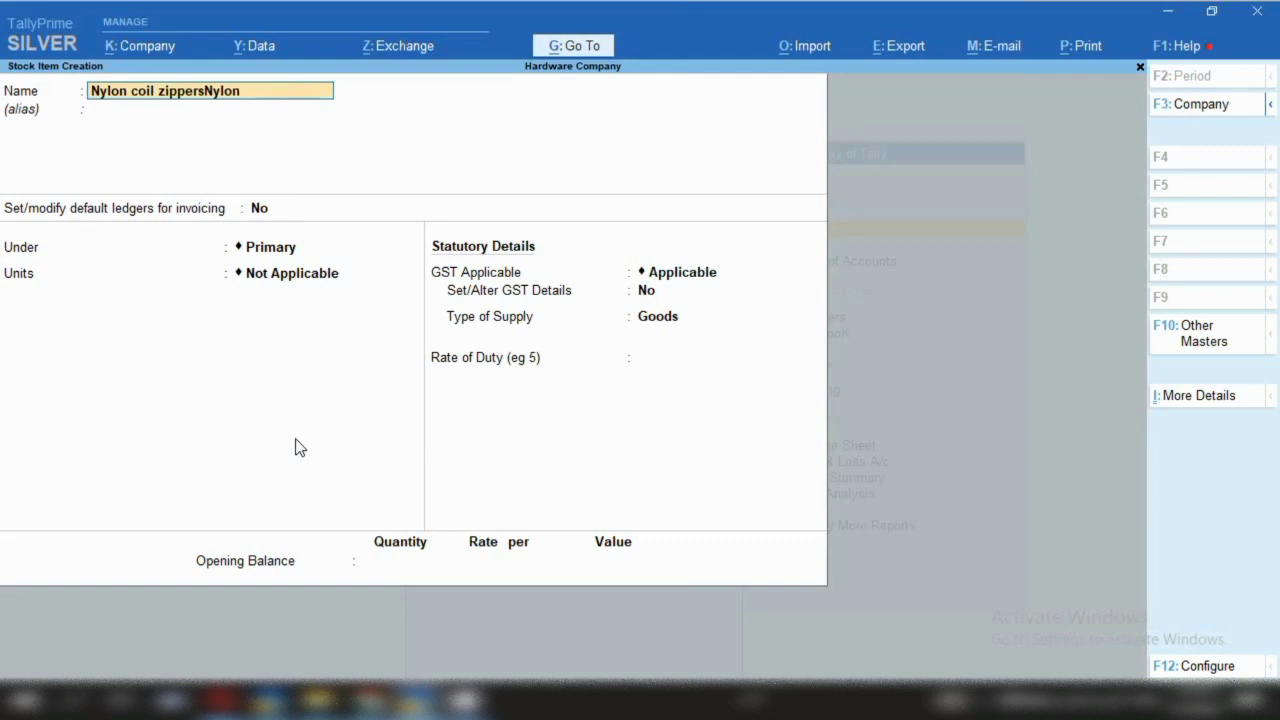
pyautogui.press('BackSpace')
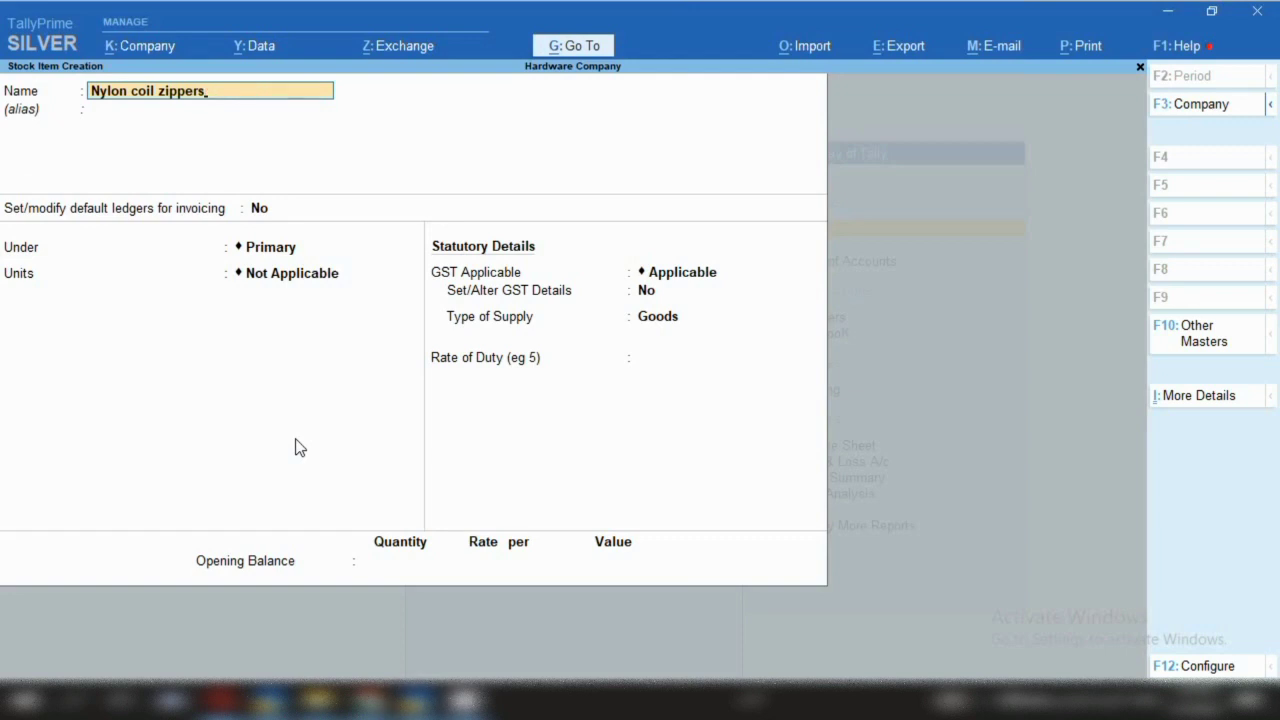
pyautogui.press('Return')
pyautogui.press('Return')
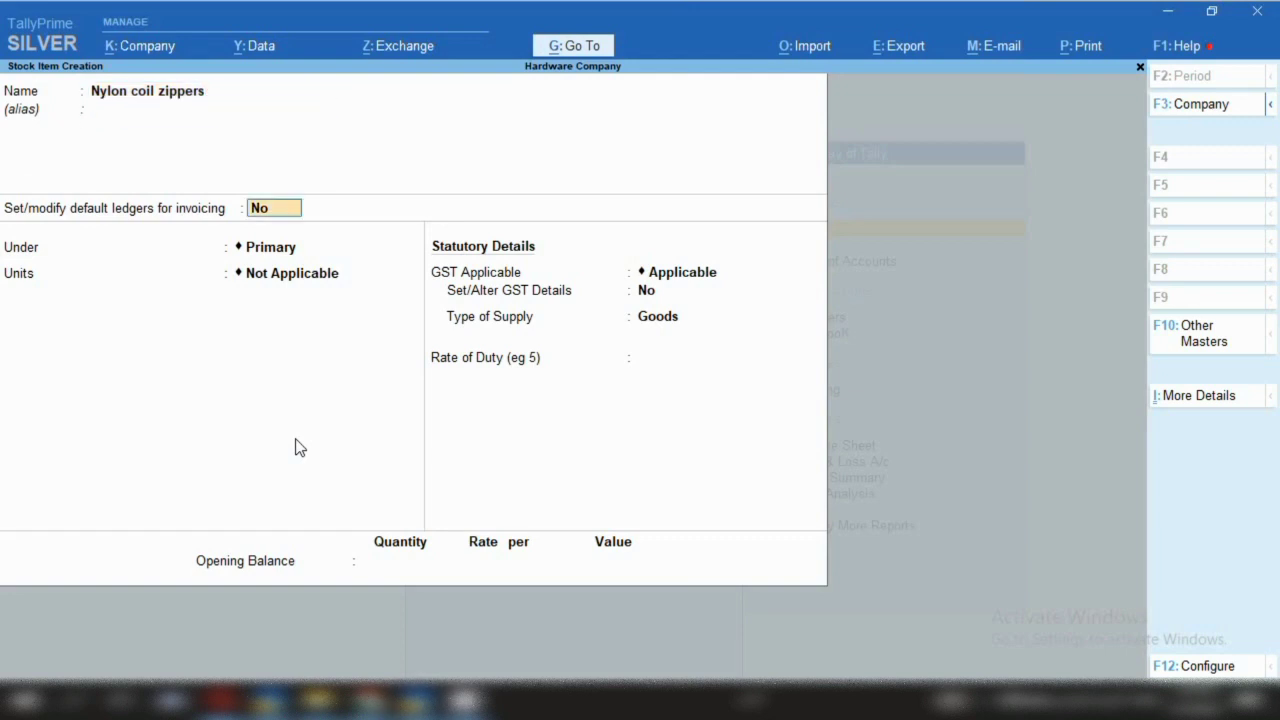
pyautogui.press('Return')
pyautogui.press('Down')
pyautogui.press('Return')
pyautogui.write('pc')
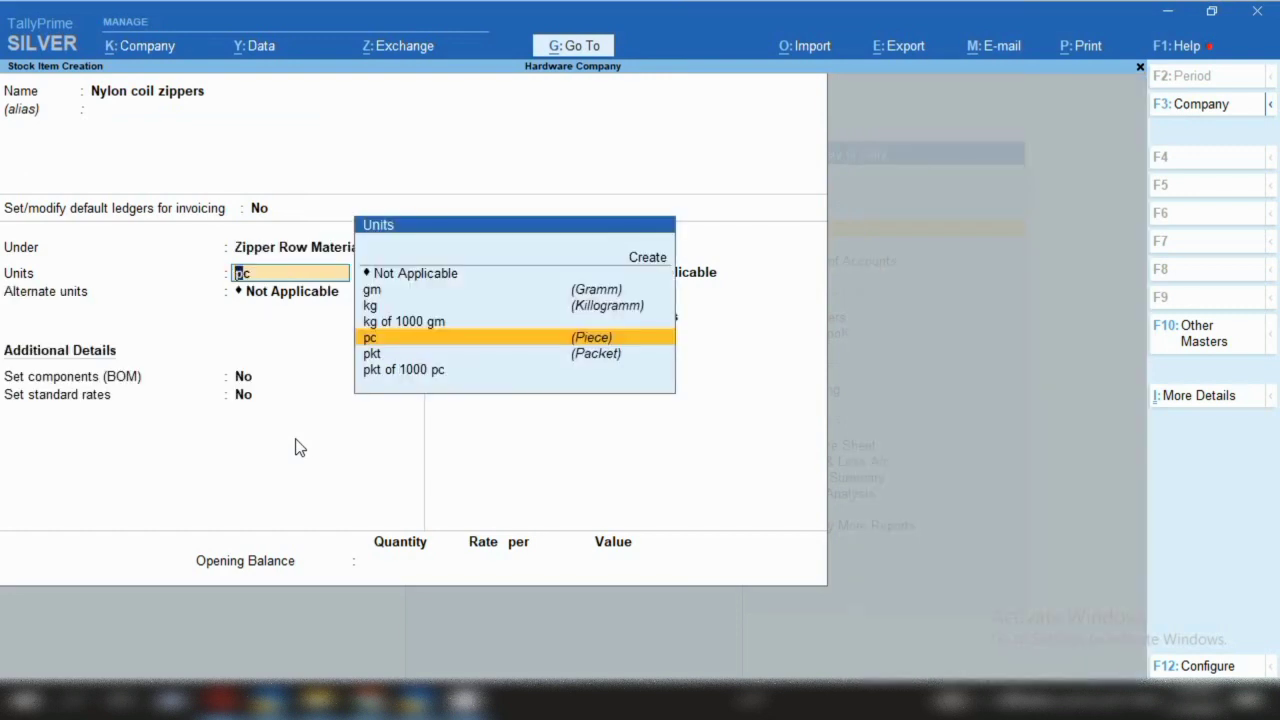
pyautogui.press('Return')
pyautogui.press('Return')
pyautogui.press('Return')
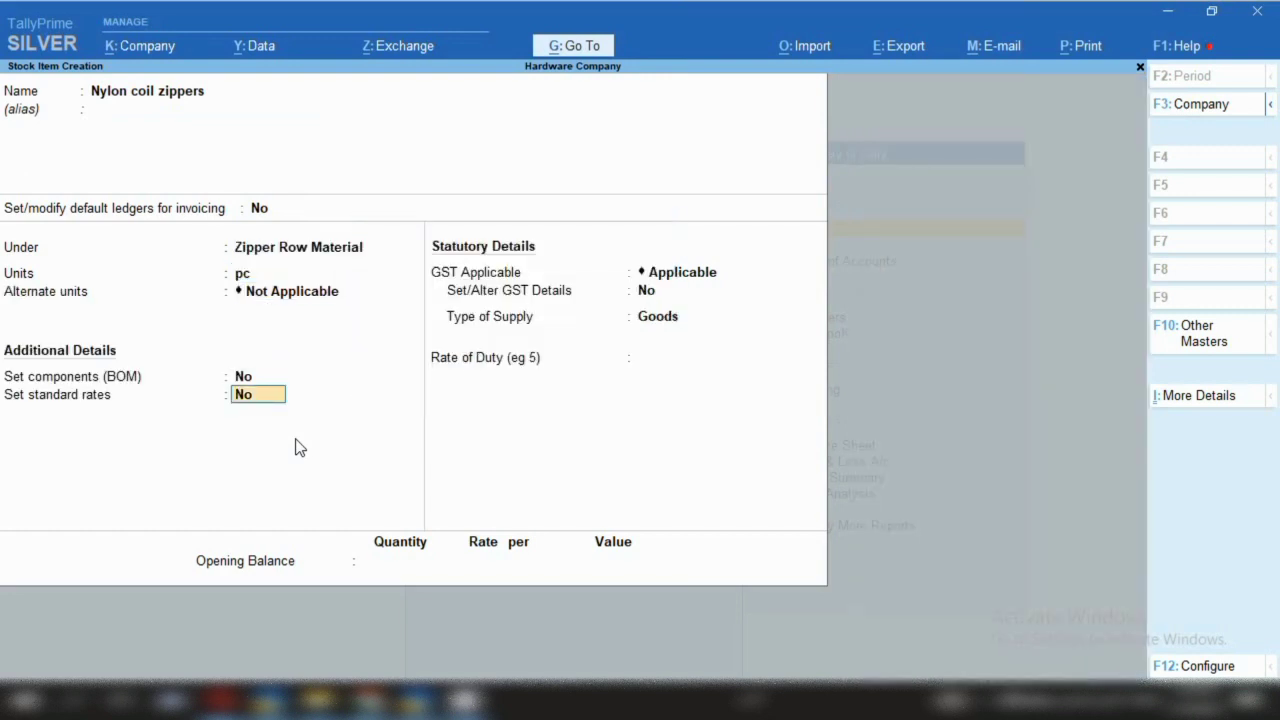
pyautogui.press('Return')
# Set Nylon coil zippers GST to HSN 96071110, Taxable, 12%, then save it
pyautogui.press('Return')
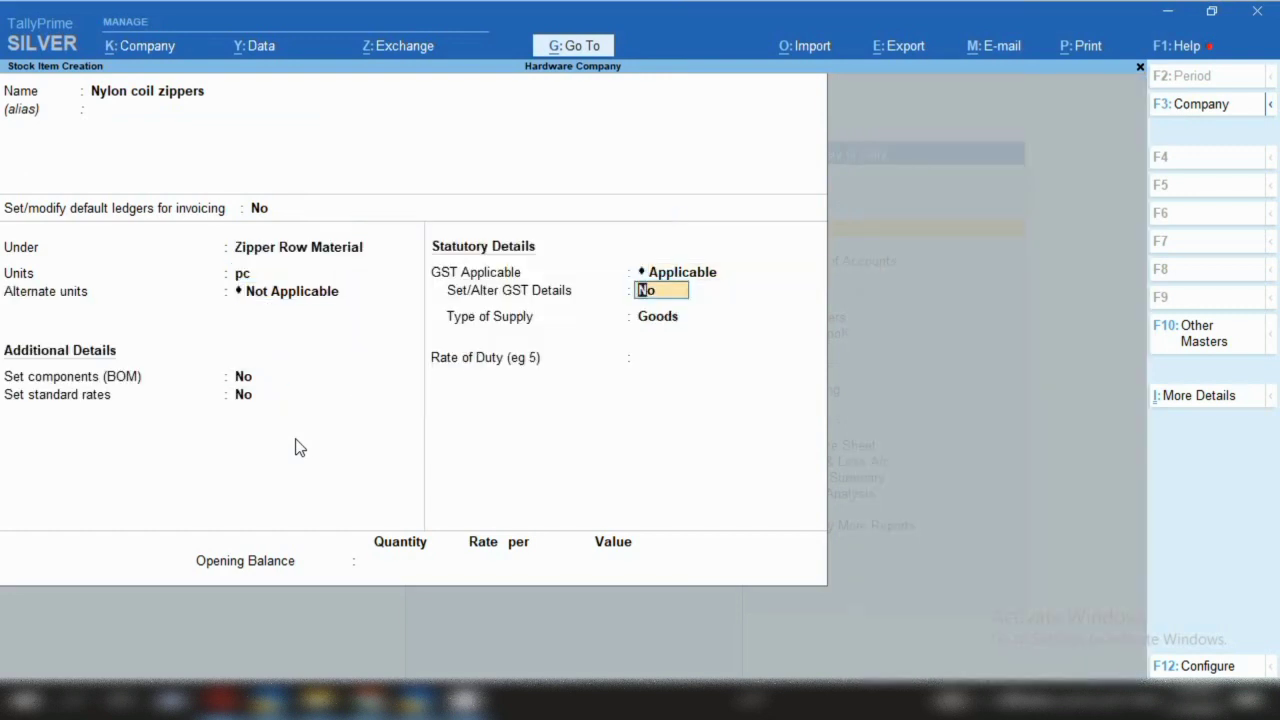
pyautogui.write('y')
pyautogui.press('Return')
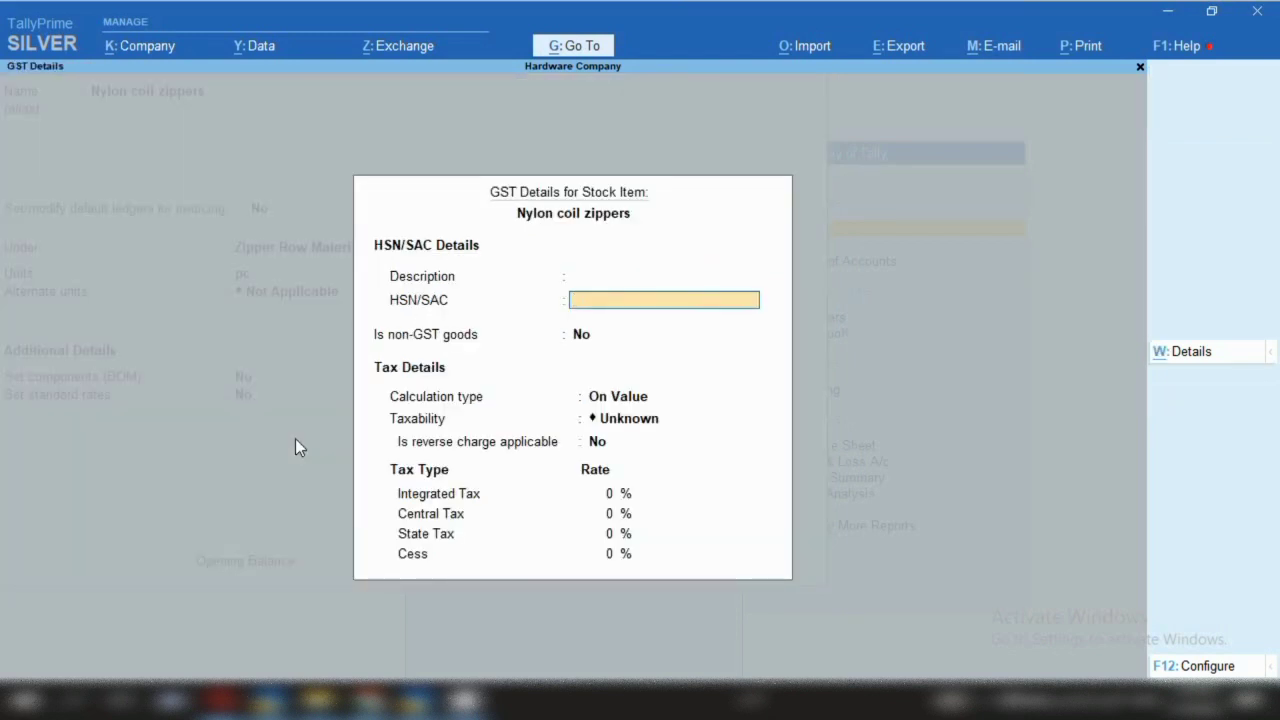
pyautogui.write('96071110')
pyautogui.press('Return')
pyautogui.press('Return')
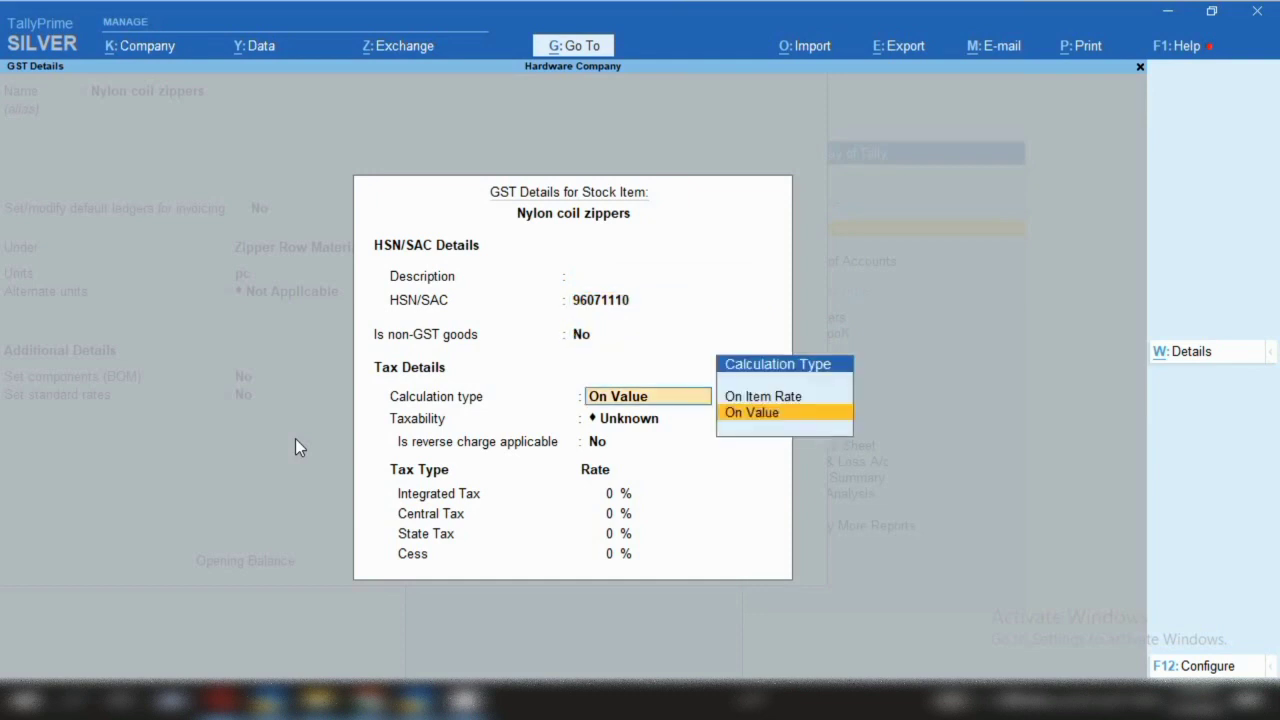
pyautogui.press('Return')
pyautogui.press('Down')
pyautogui.press('Down')
pyautogui.press('Down')
pyautogui.press('Return')
pyautogui.press('Return')
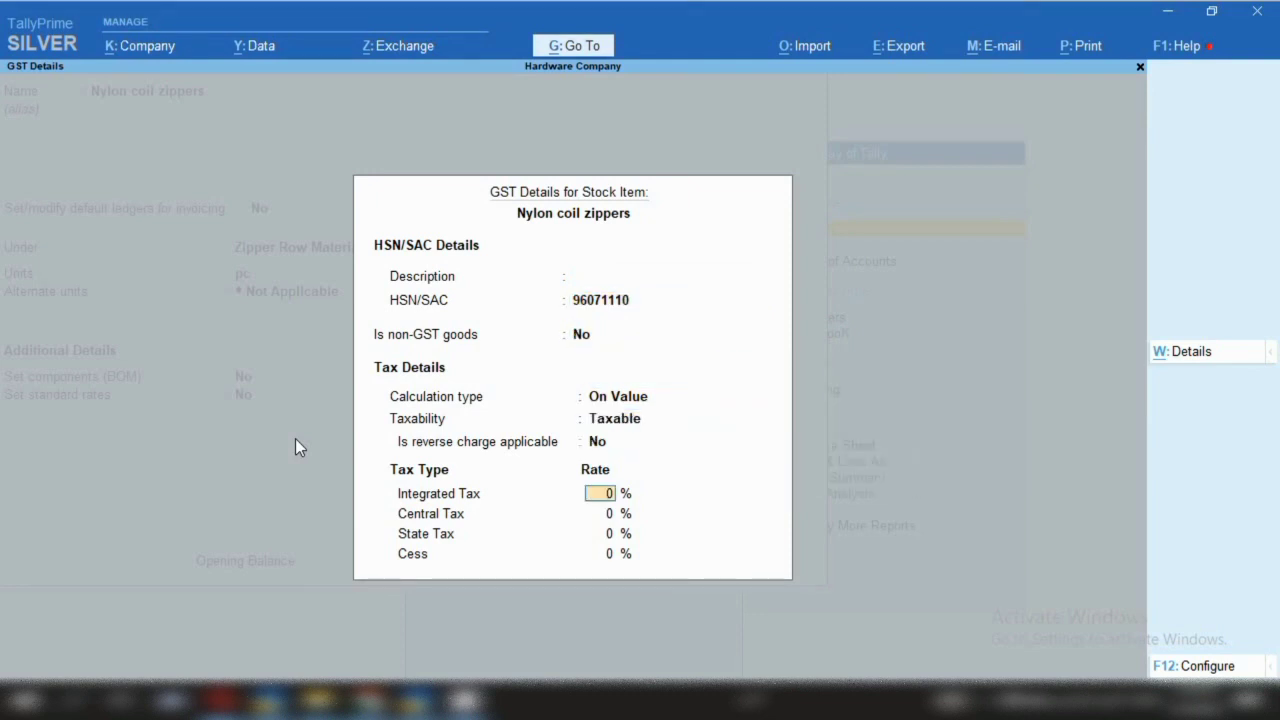
pyautogui.write('12')
pyautogui.press('Return')
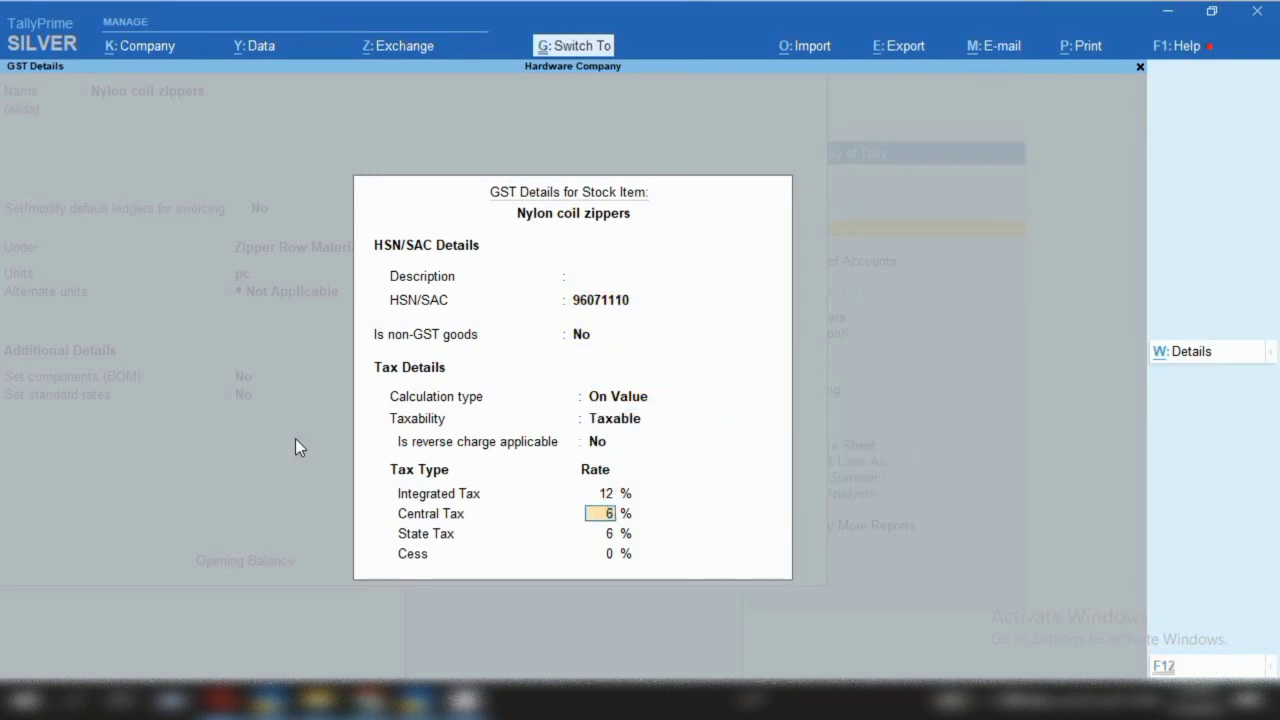
pyautogui.hotkey('ctrl', 'a')
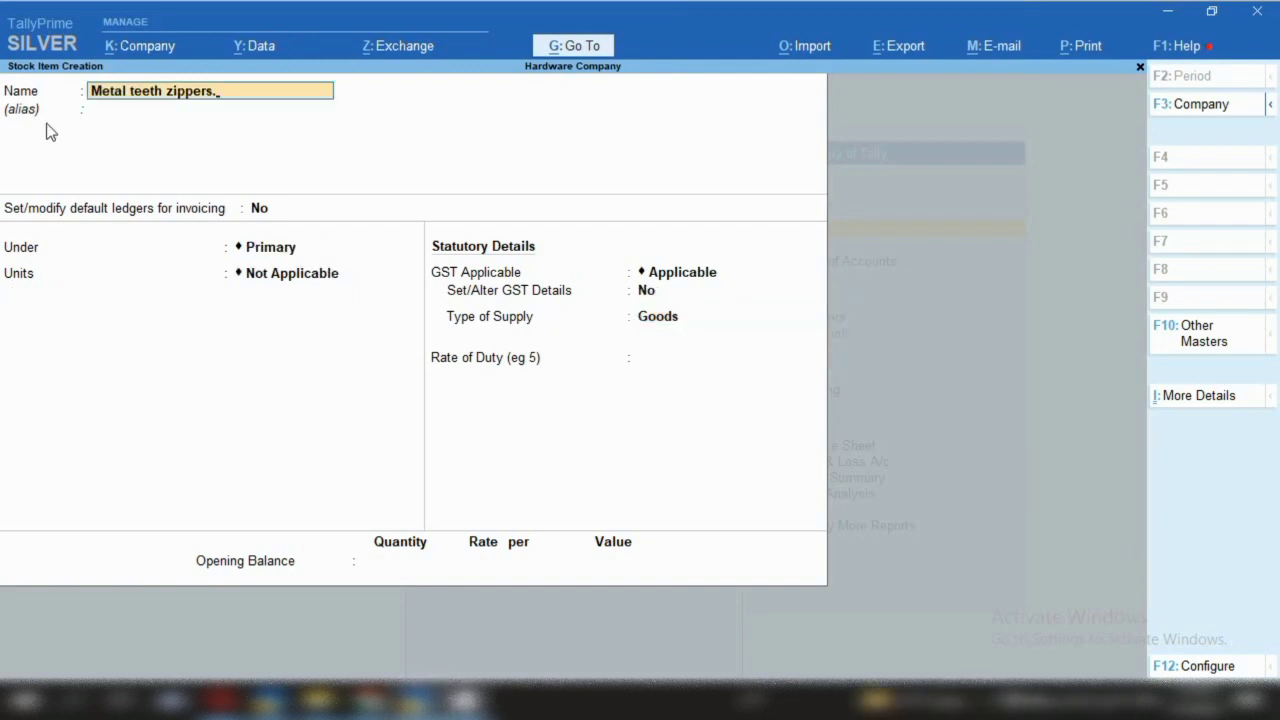
pyautogui.press('Return')
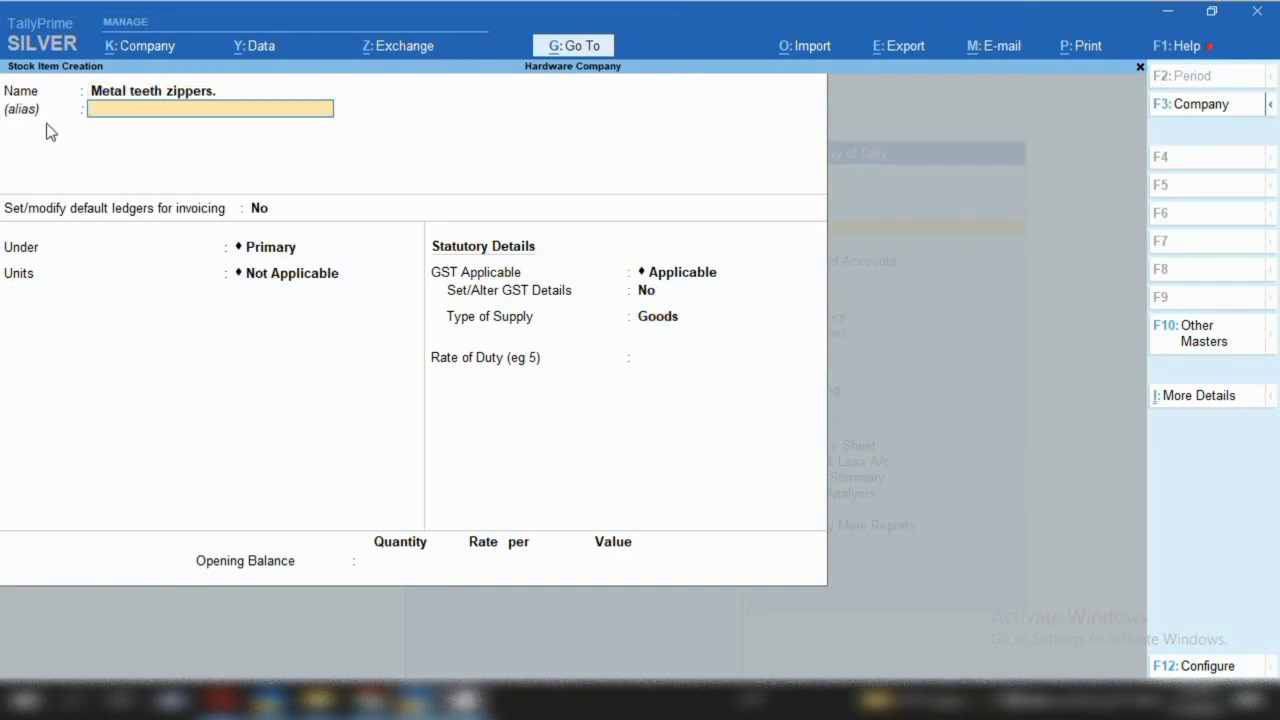
# Put Metal teeth zippers under Zipper Row Material with pc units and no alternate unit
pyautogui.press('Return')
pyautogui.press('Return')
pyautogui.press('Down')
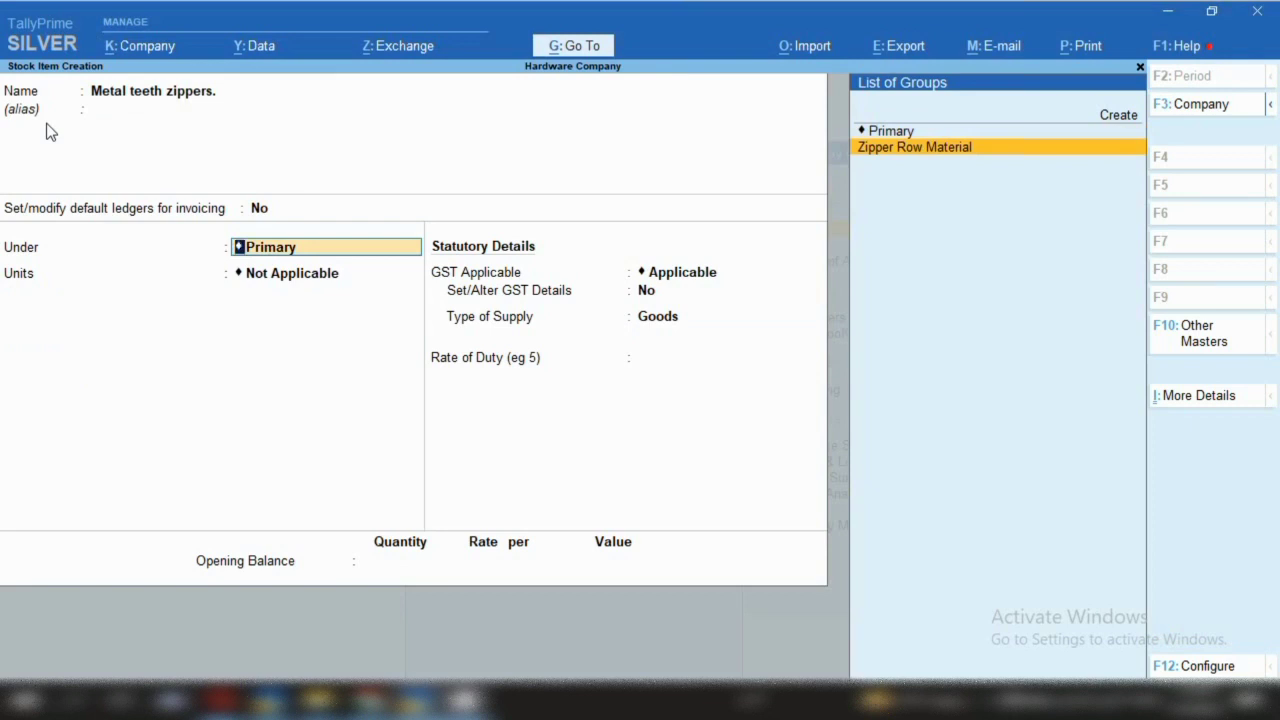
pyautogui.press('Return')
pyautogui.write('pc')
pyautogui.press('Return')
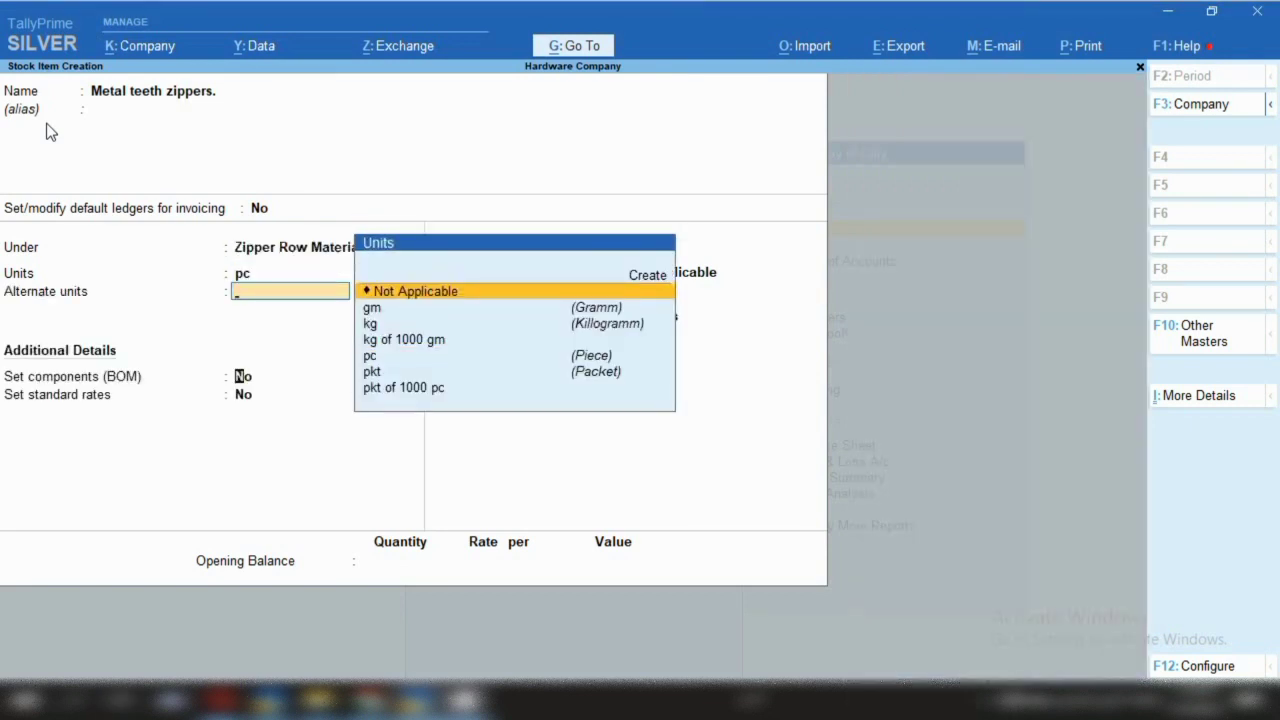
pyautogui.press('Return')
pyautogui.press('Return')
pyautogui.press('Return')
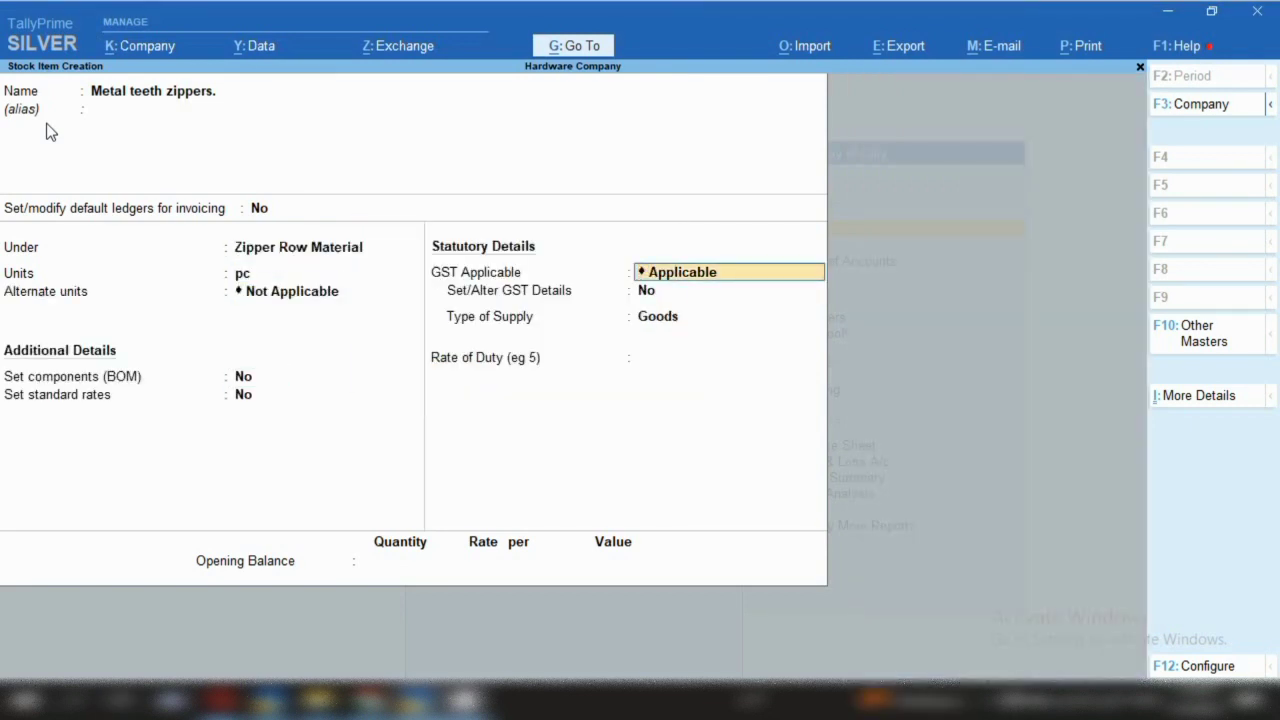
# Set its GST details to HSN 96071110, Taxable, 12%, and save the item
pyautogui.press('Return')
pyautogui.write('y')
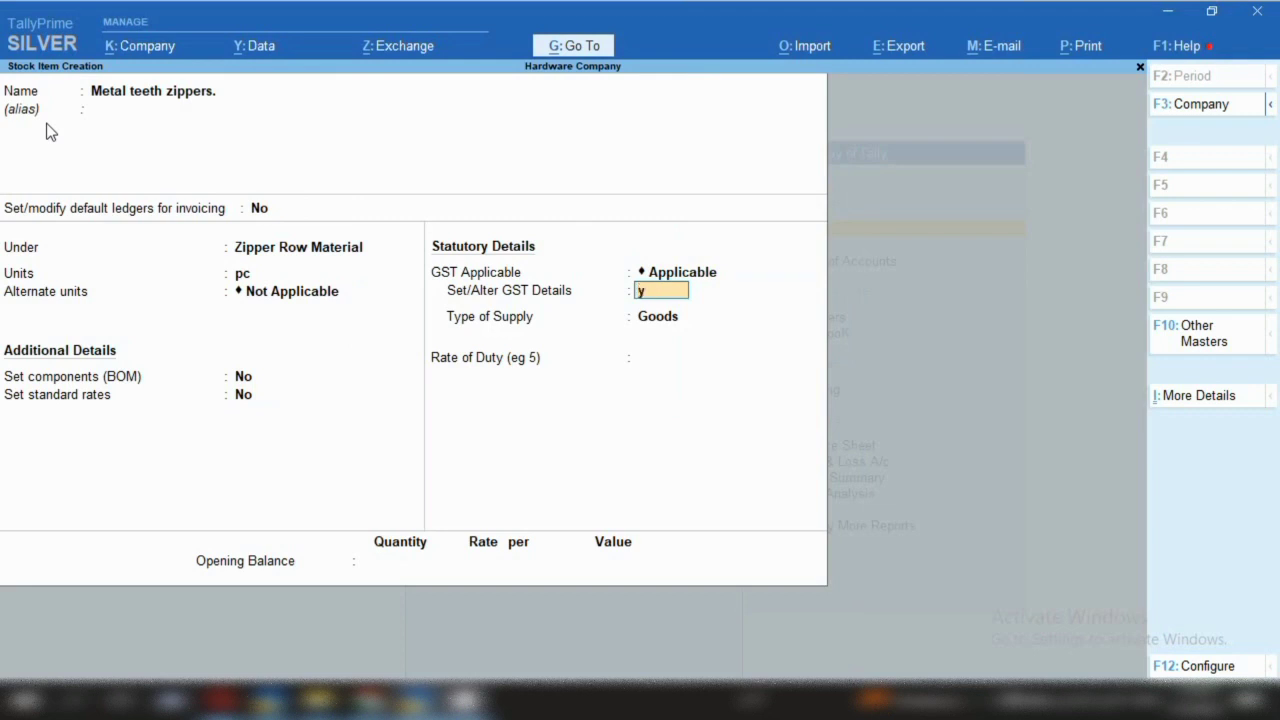
pyautogui.press('Return')
pyautogui.press('Return')
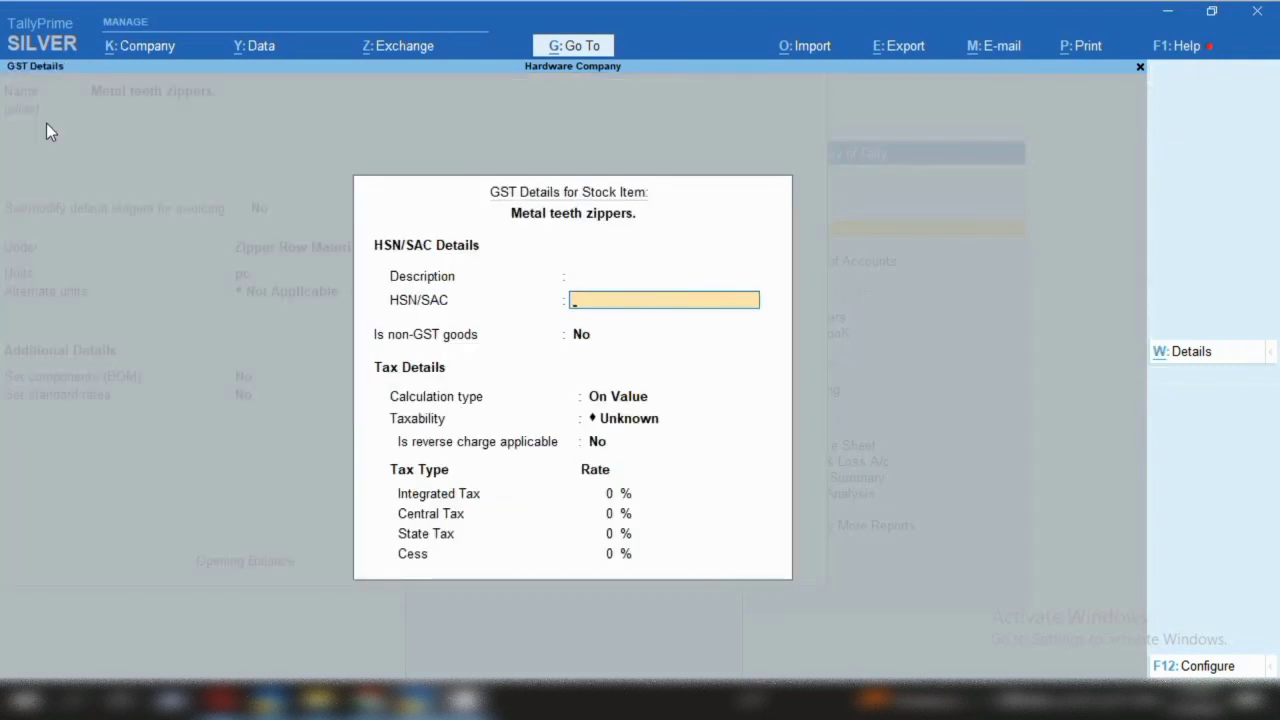
pyautogui.write('96071110')
pyautogui.press('Return')
pyautogui.press('Return')
pyautogui.press('Return')
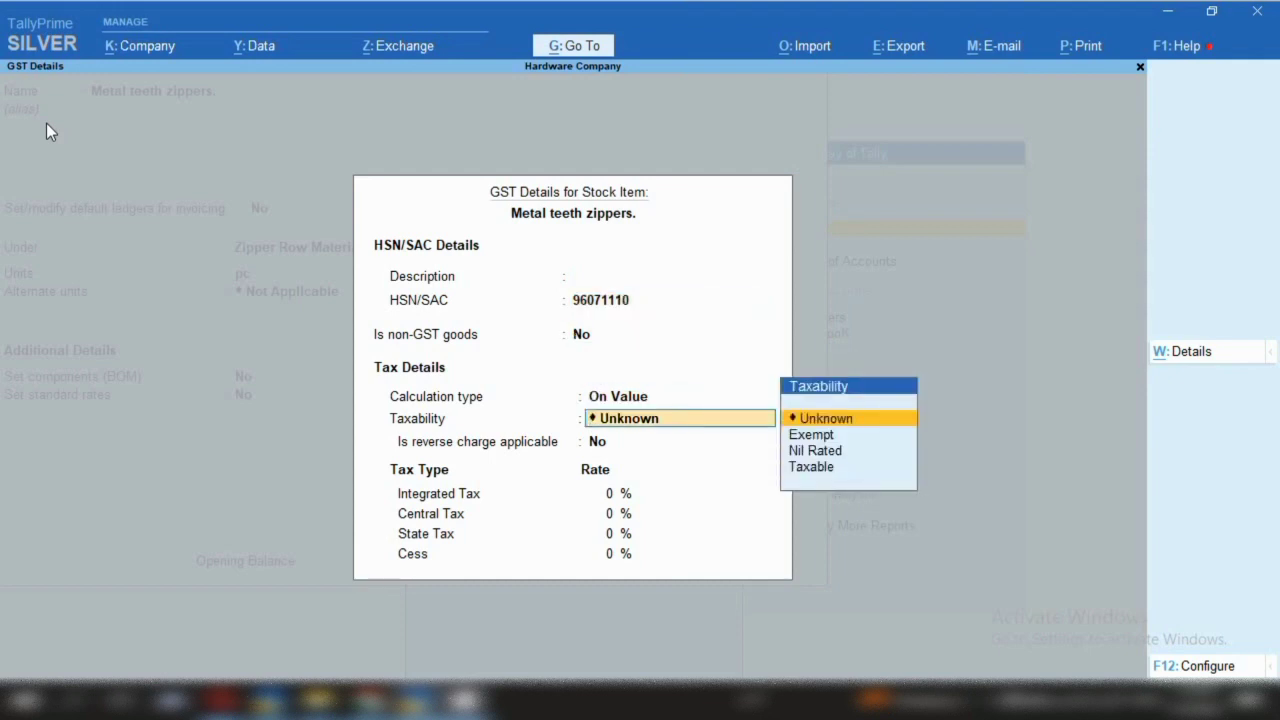
pyautogui.press('Down')
pyautogui.press('Down')
pyautogui.press('Down')
pyautogui.press('Return')
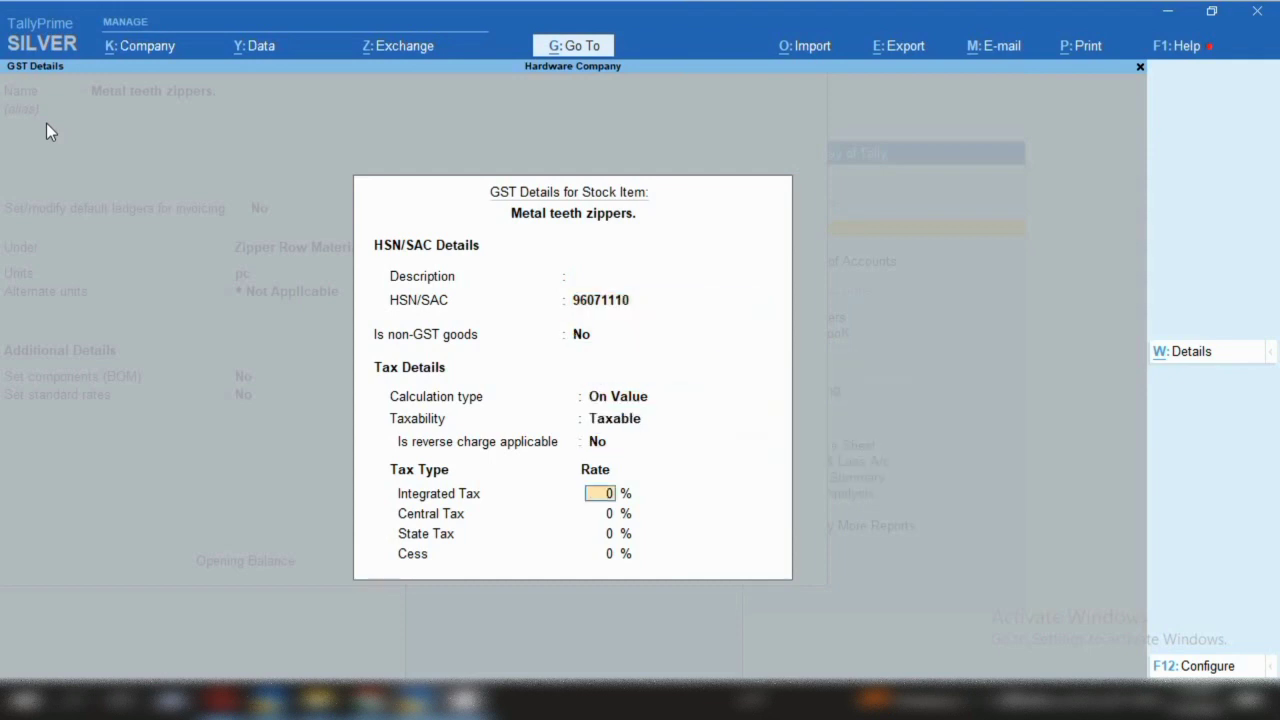
pyautogui.write('12')
pyautogui.hotkey('ctrl', 'a')
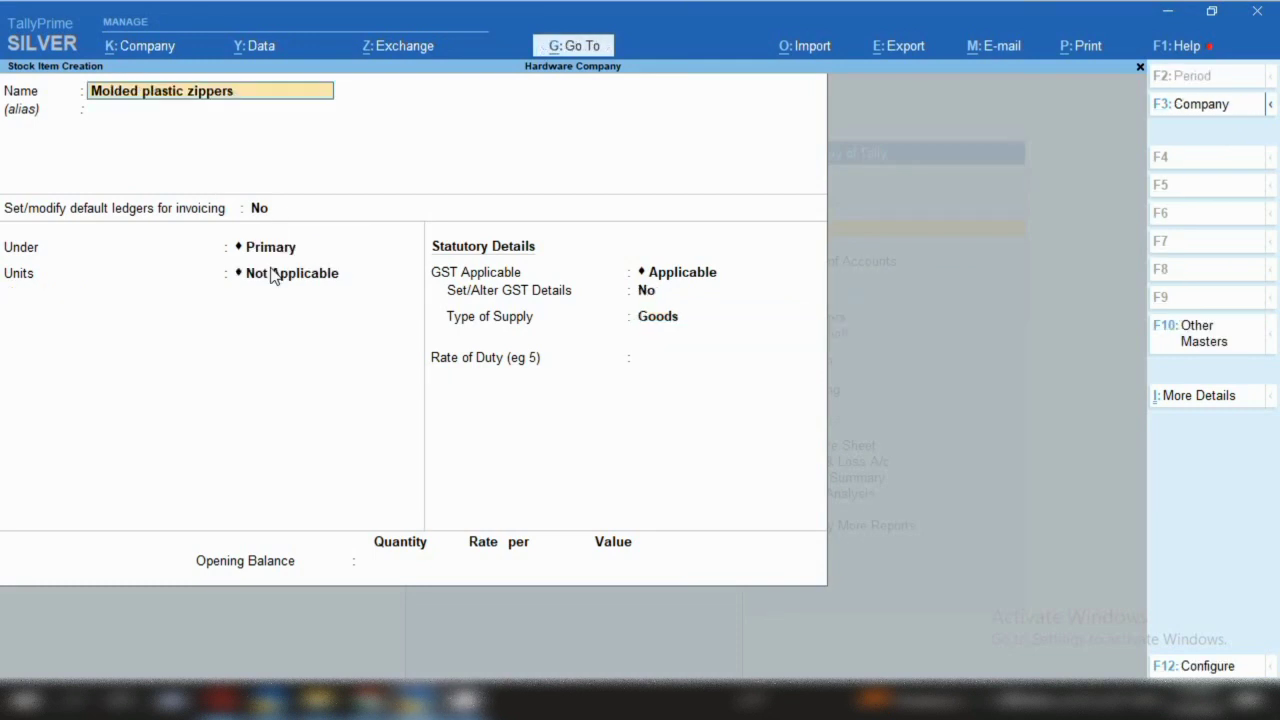
pyautogui.press('Return')
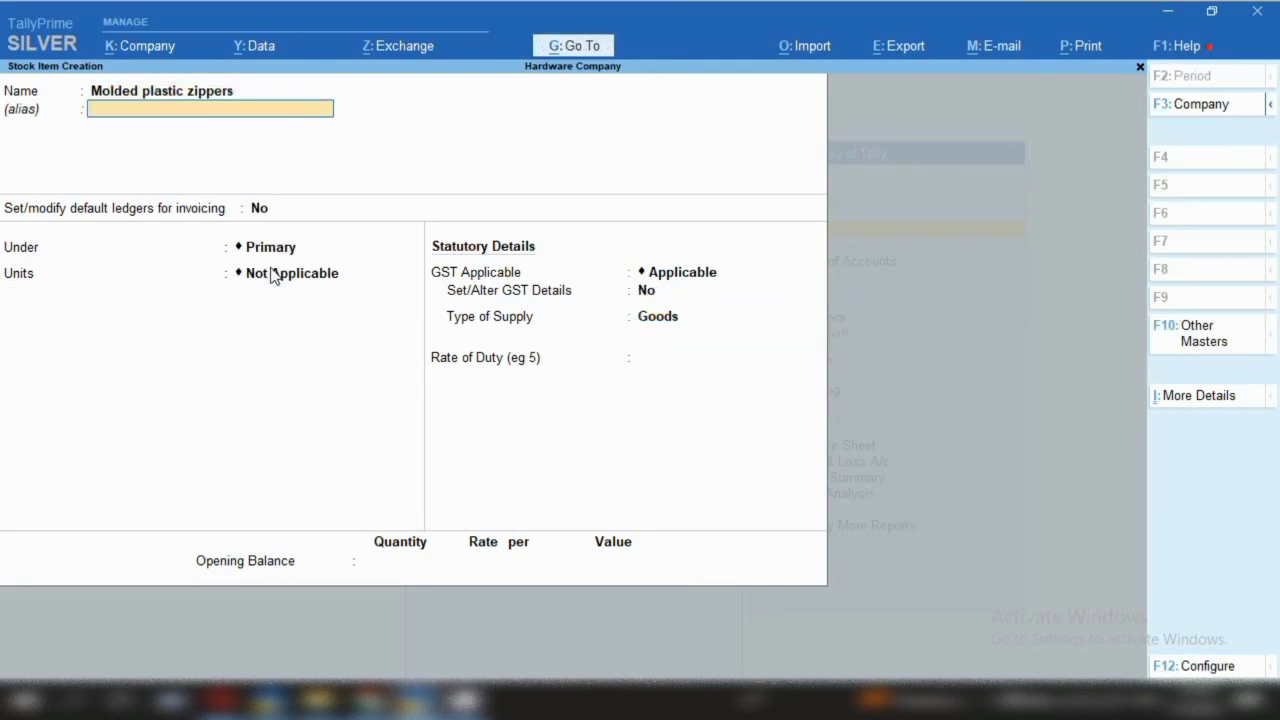
# Place Molded plastic zippers under Zipper Row Material with pc units
pyautogui.press('Return')
pyautogui.press('Return')
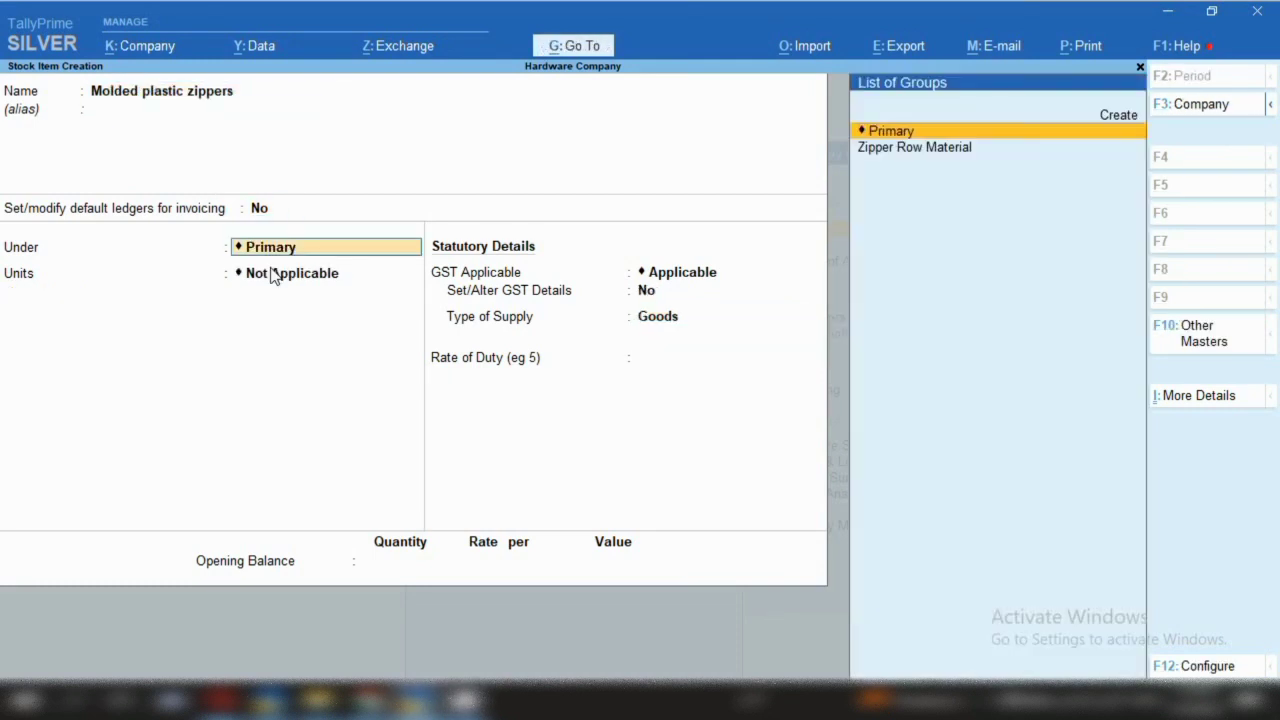
pyautogui.press('Down')
pyautogui.press('Return')
pyautogui.write('pc')
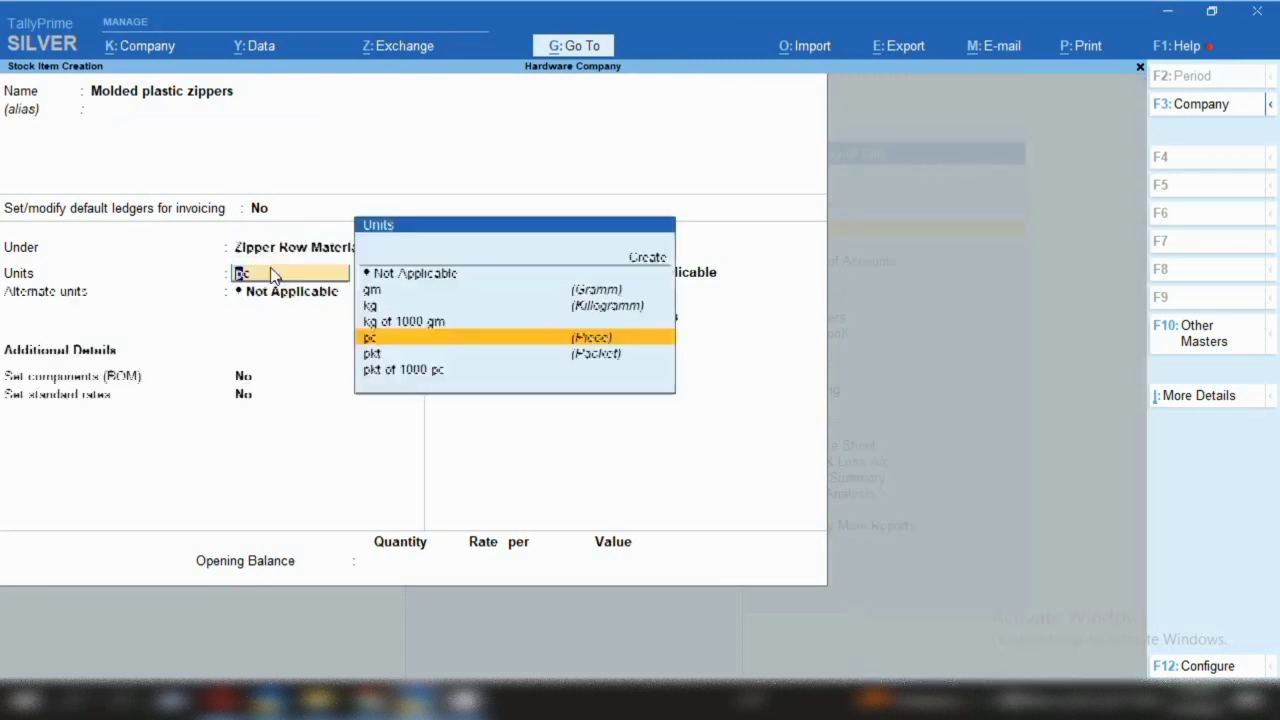
pyautogui.press('Return')
pyautogui.press('Return')
pyautogui.press('Return')
pyautogui.press('Return')
# Enable GST details for Molded plastic zippers and enter HSN 96071110
pyautogui.press('Return')
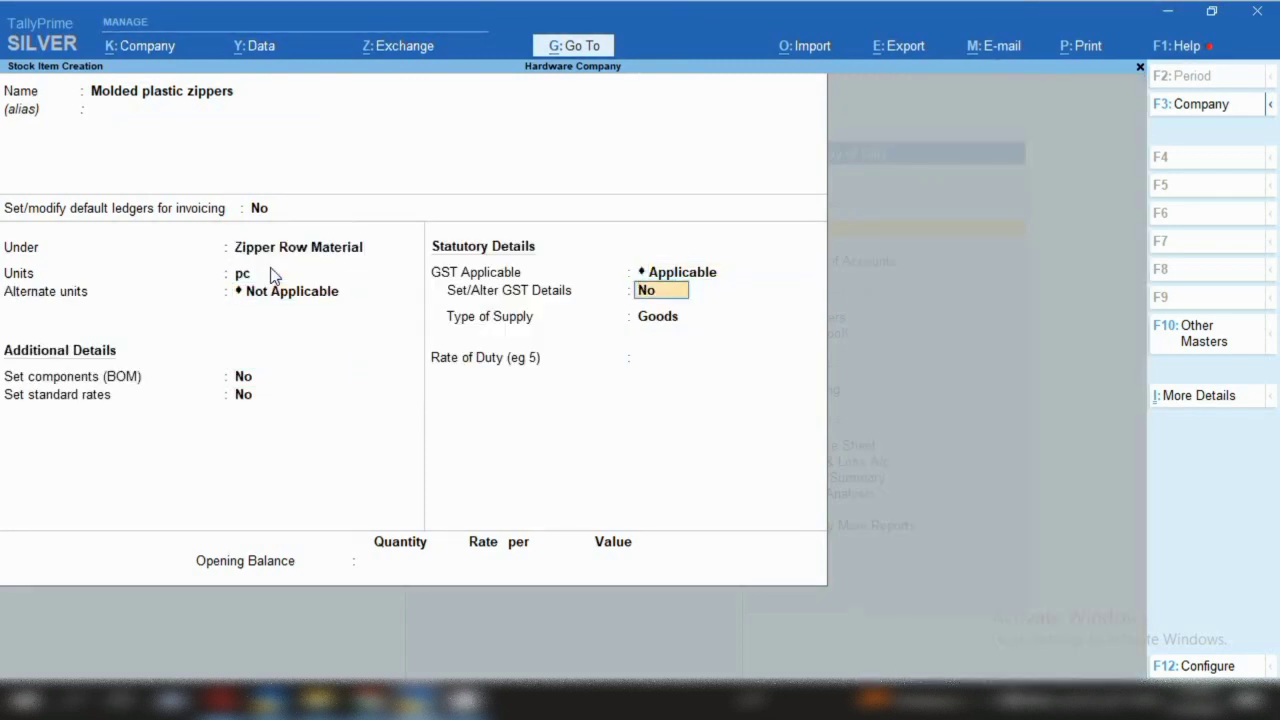
pyautogui.write('y')
pyautogui.press('Return')
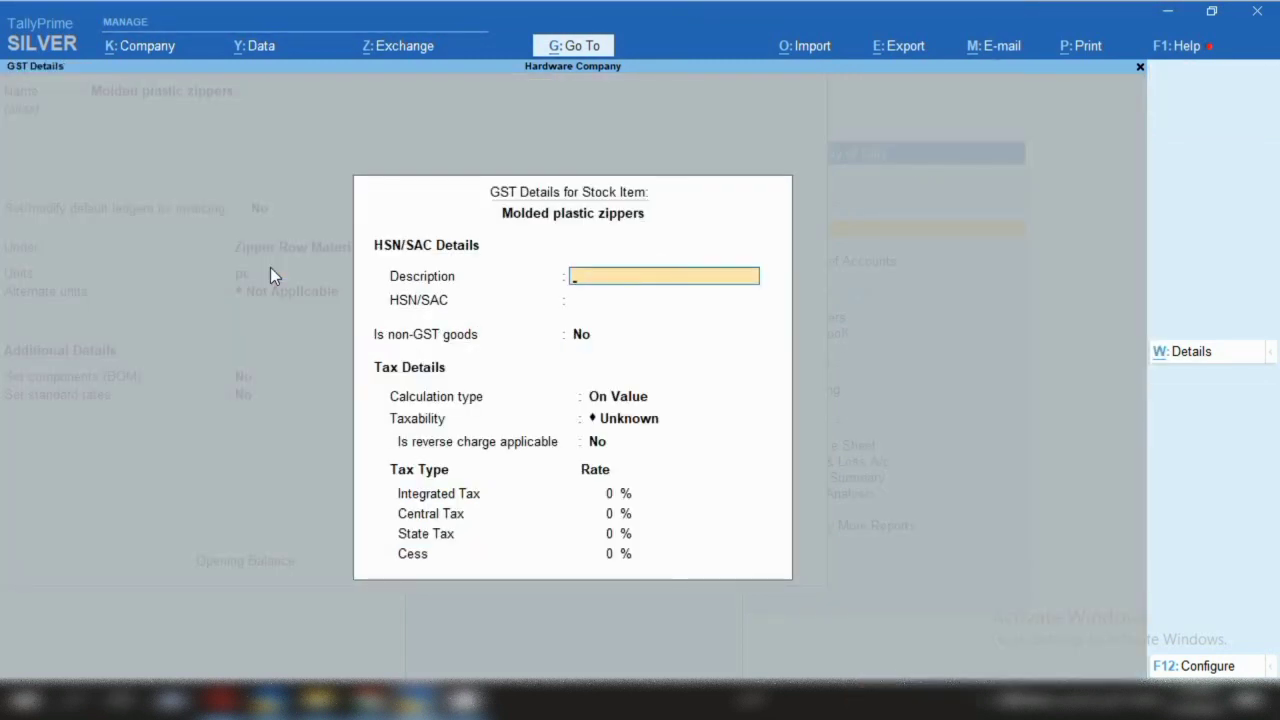
pyautogui.press('Return')
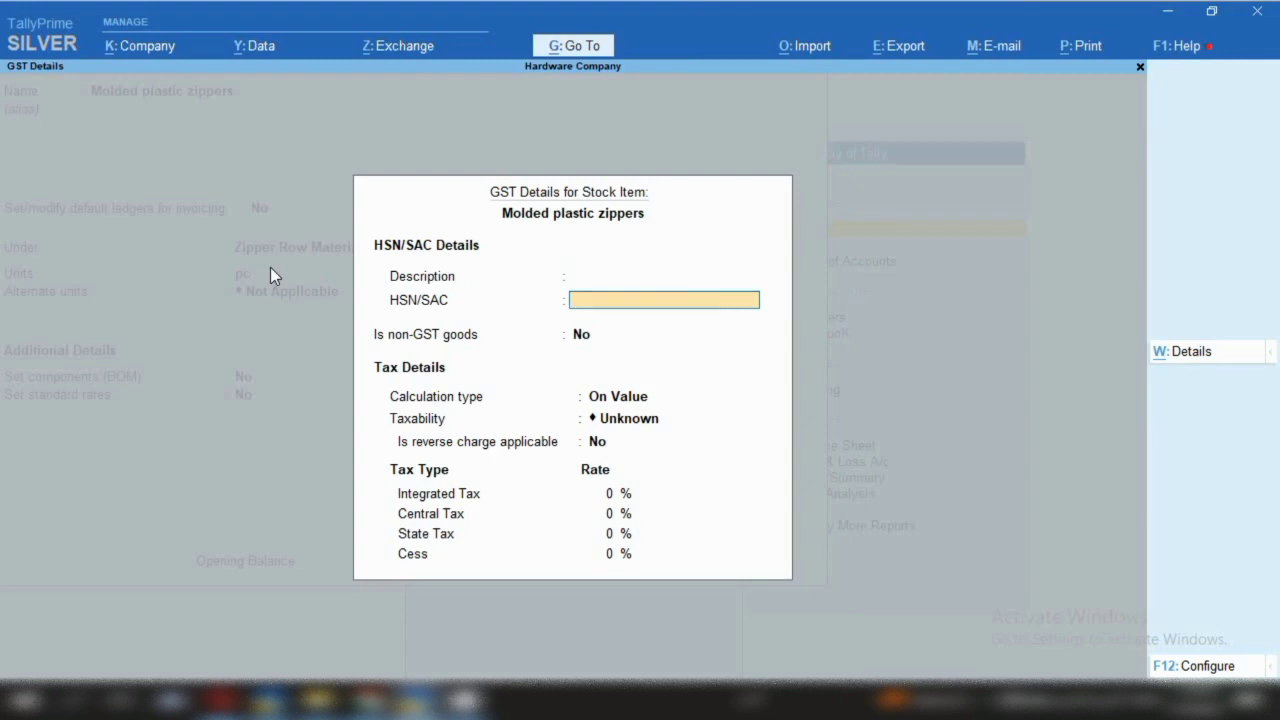
pyautogui.press('Return')
pyautogui.press('BackSpace')
pyautogui.write('96071110')
pyautogui.press('Return')
# Mark it Taxable at 12% integrated tax (6% central share) and save the item
pyautogui.press('Return')
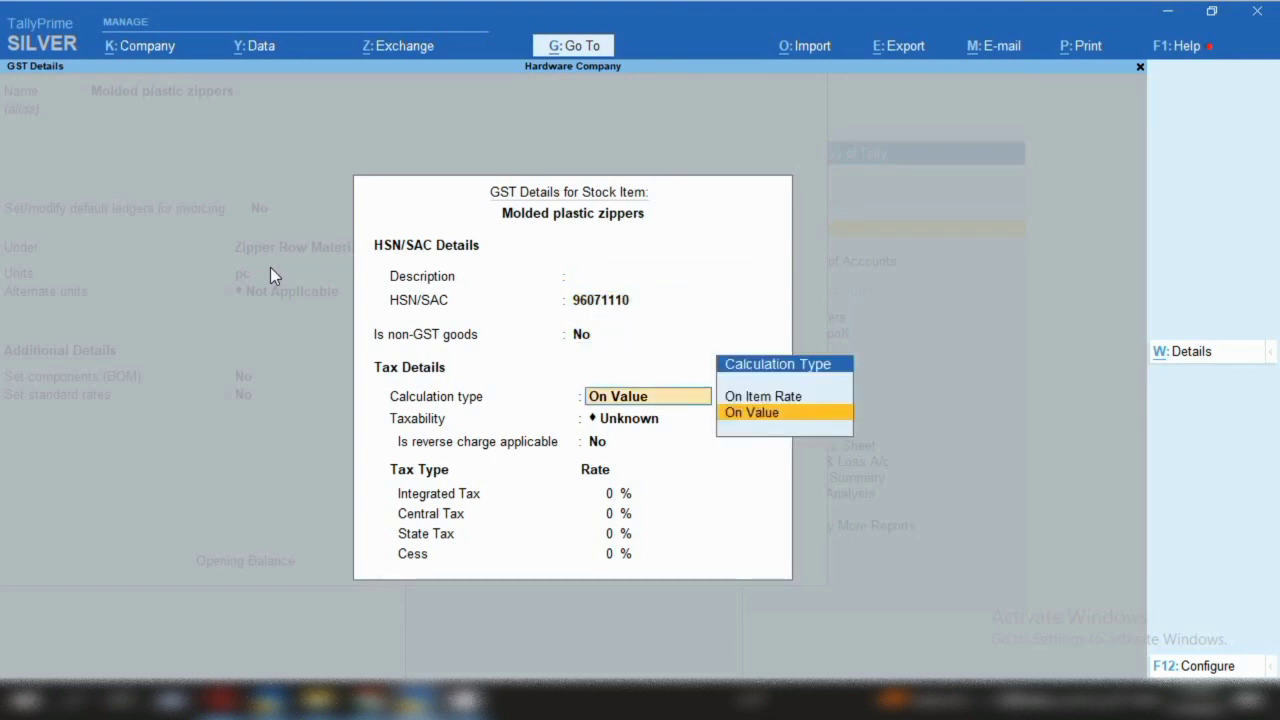
pyautogui.press('Return')
pyautogui.press('Down')
pyautogui.press('Down')
pyautogui.press('Down')
pyautogui.press('Return')
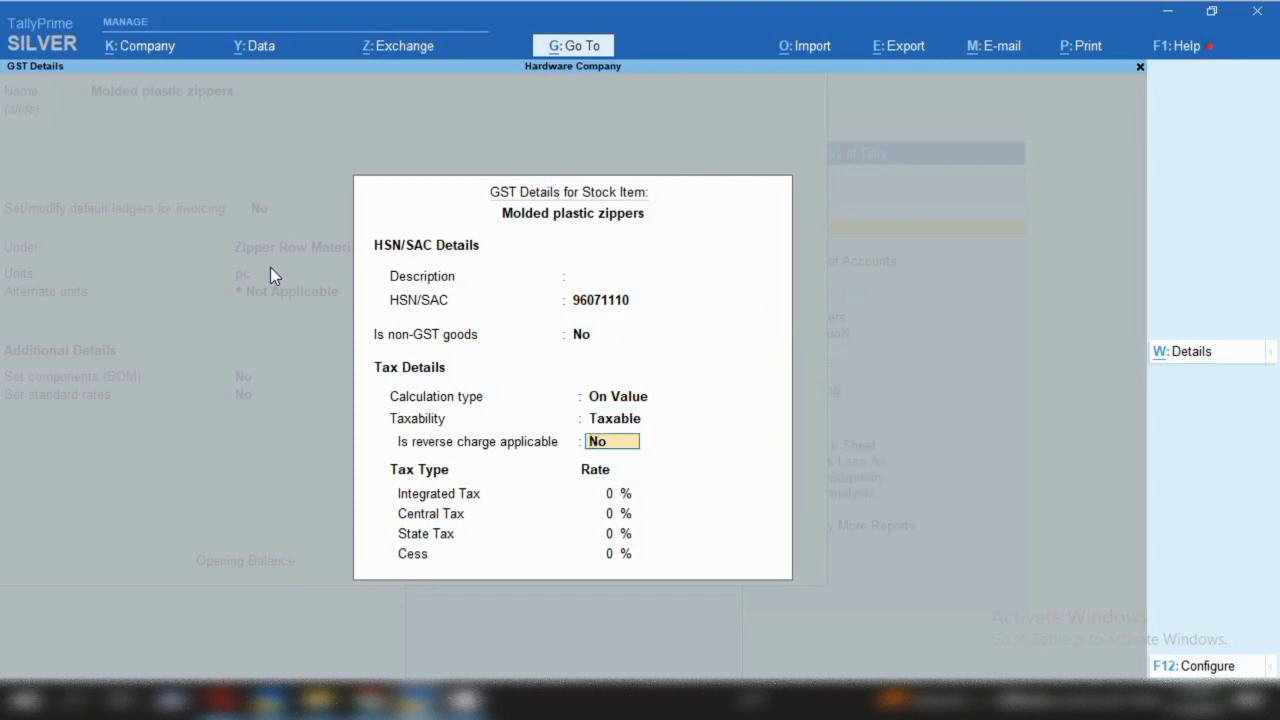
pyautogui.press('Return')
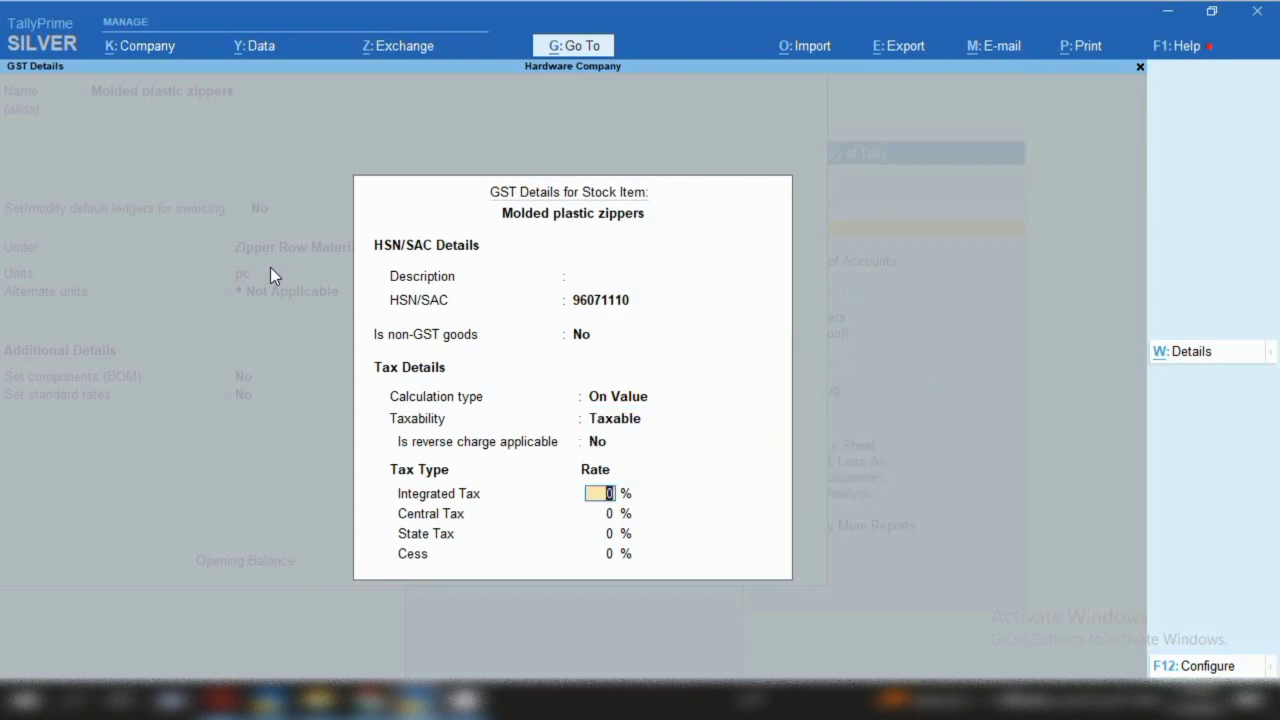
pyautogui.write('12')
pyautogui.press('Return')
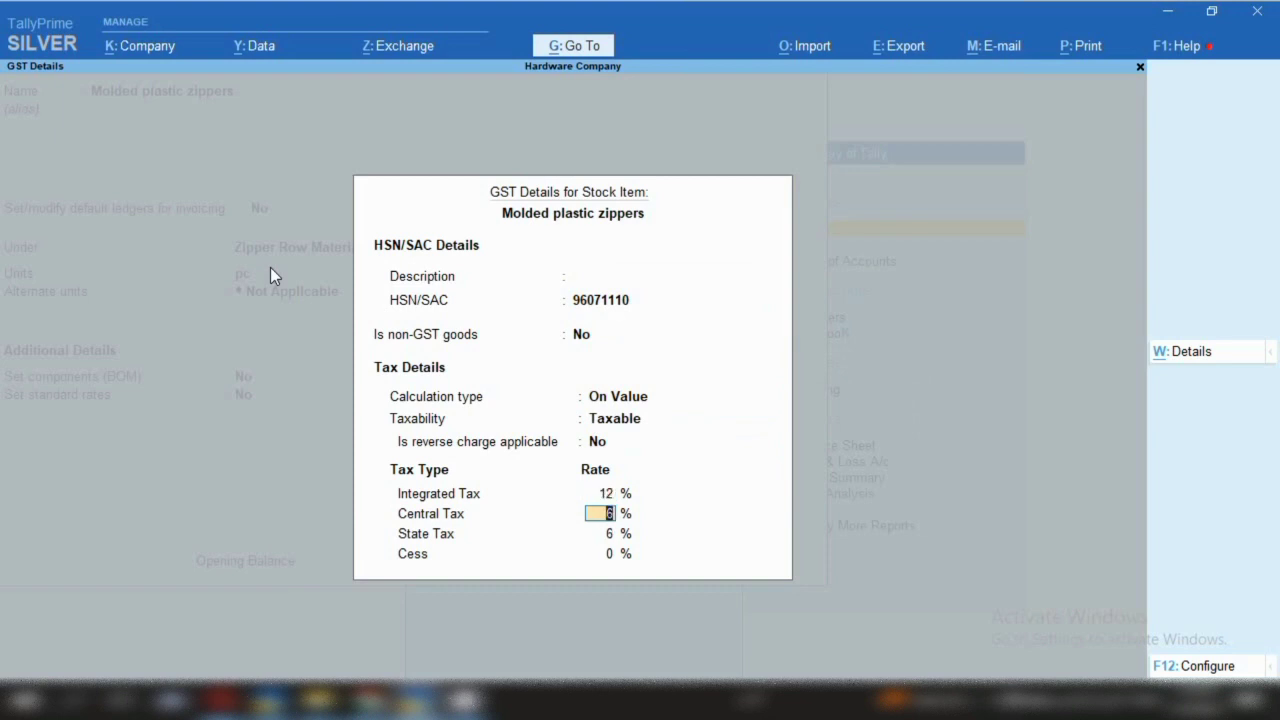
pyautogui.press('Return')
pyautogui.press('Return')
pyautogui.press('Return')
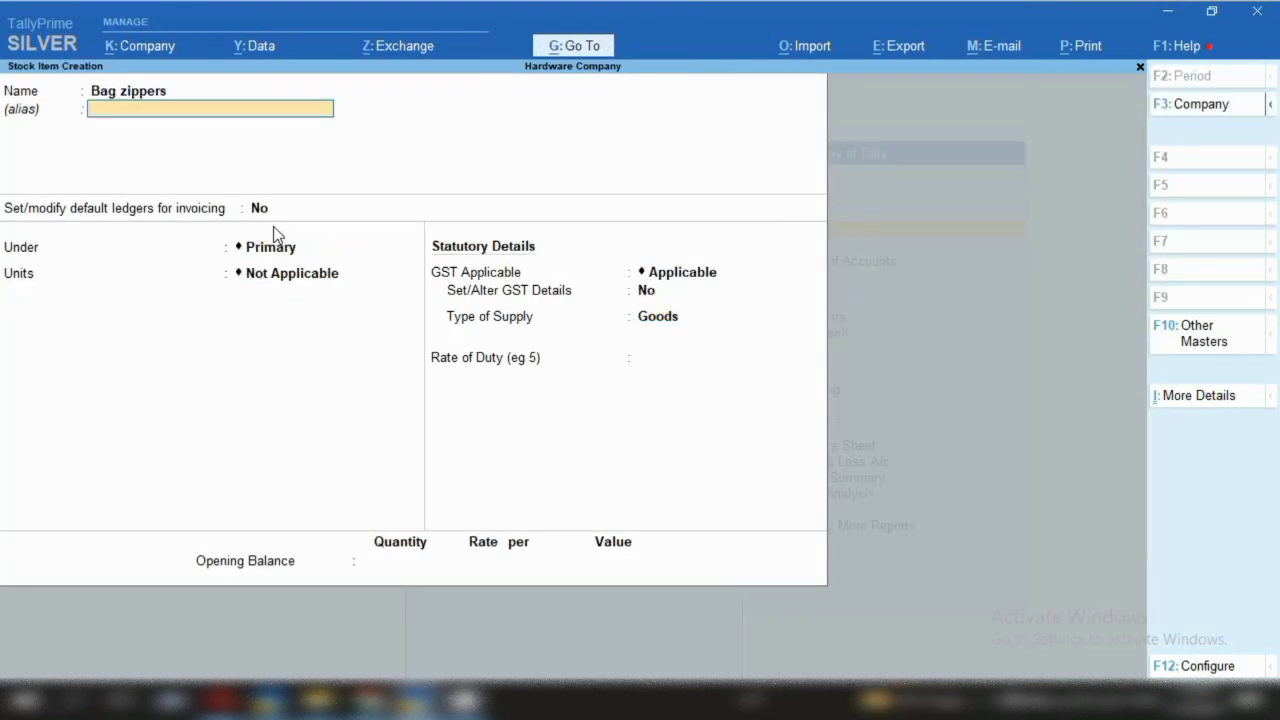
pyautogui.press('Return')
# Put Bag zippers under Zipper Row Material in pc and enable GST details
pyautogui.press('Down')
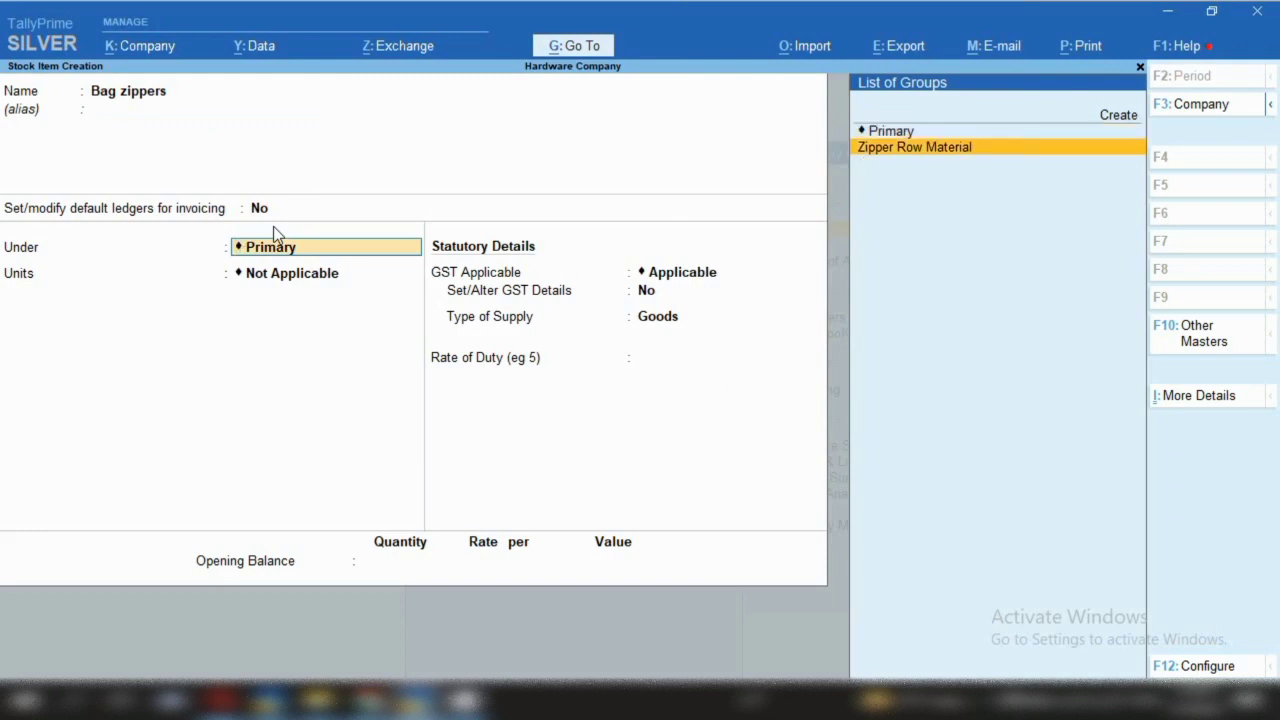
pyautogui.press('Return')
pyautogui.press('Return')
pyautogui.press('Return')
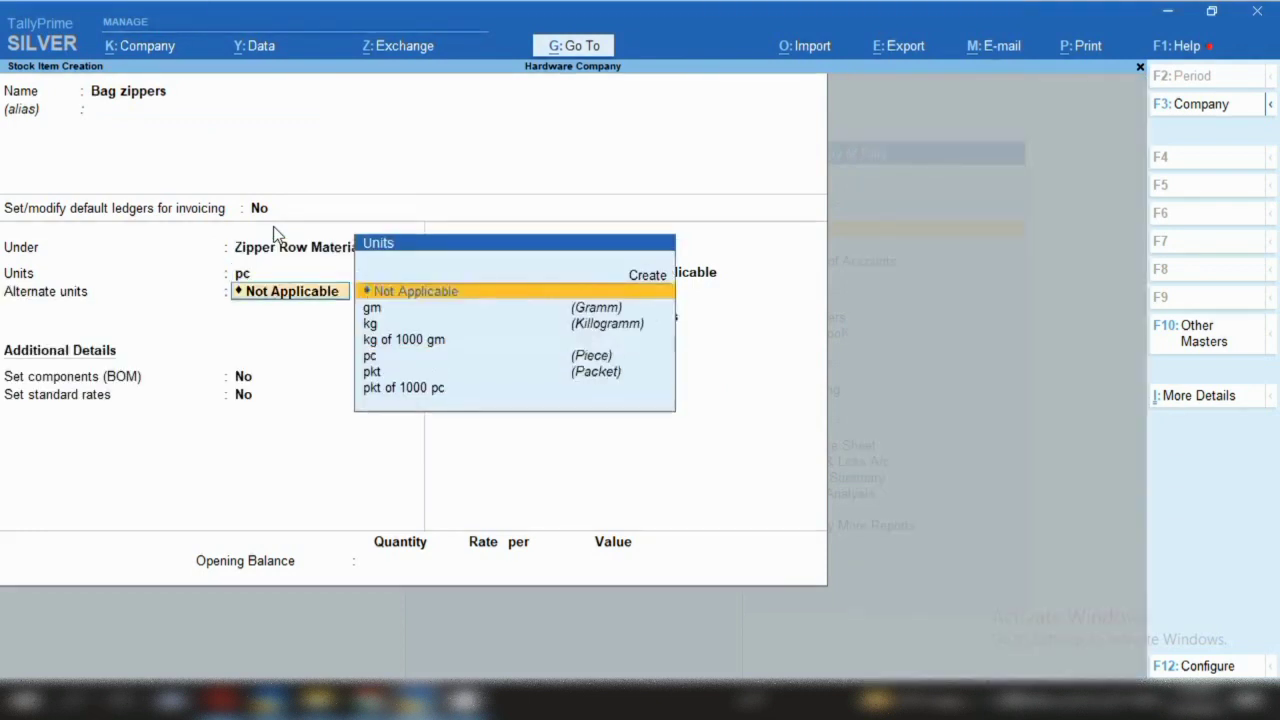
pyautogui.press('Return')
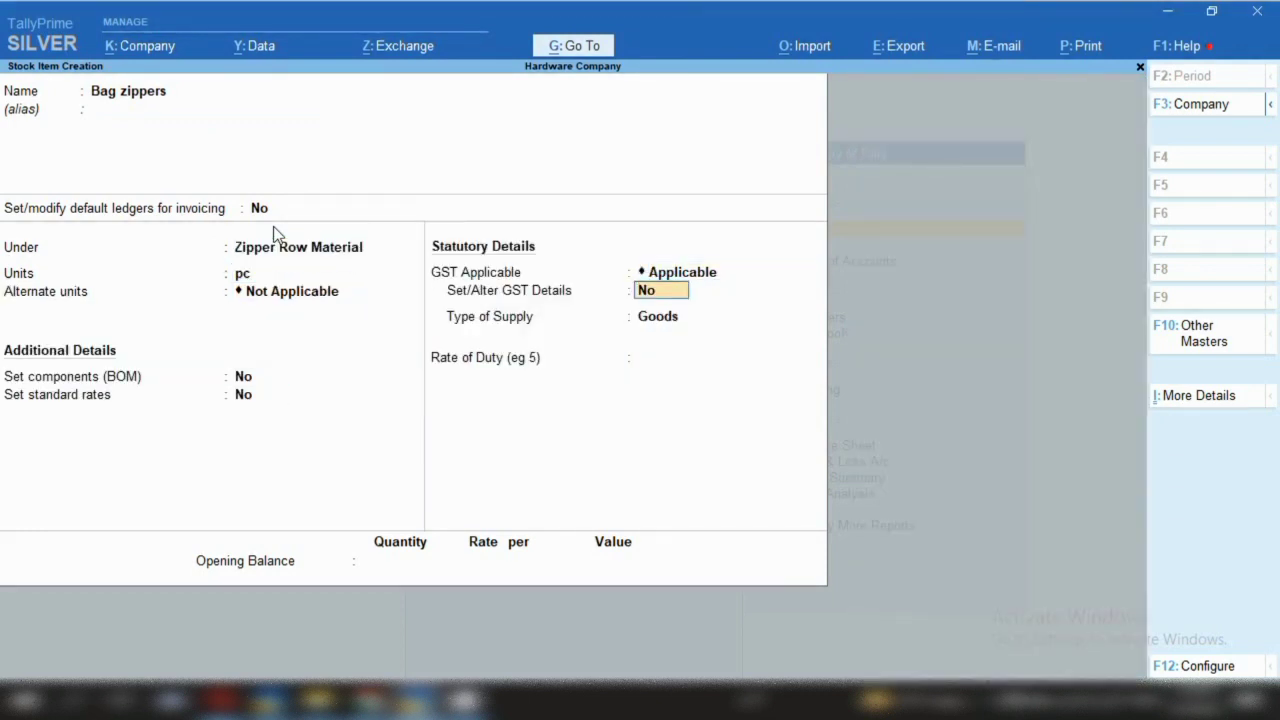
pyautogui.write('y')
# Enter HSN 96071110, Taxable, 12% integrated tax for Bag zippers and save it
pyautogui.press('Return')
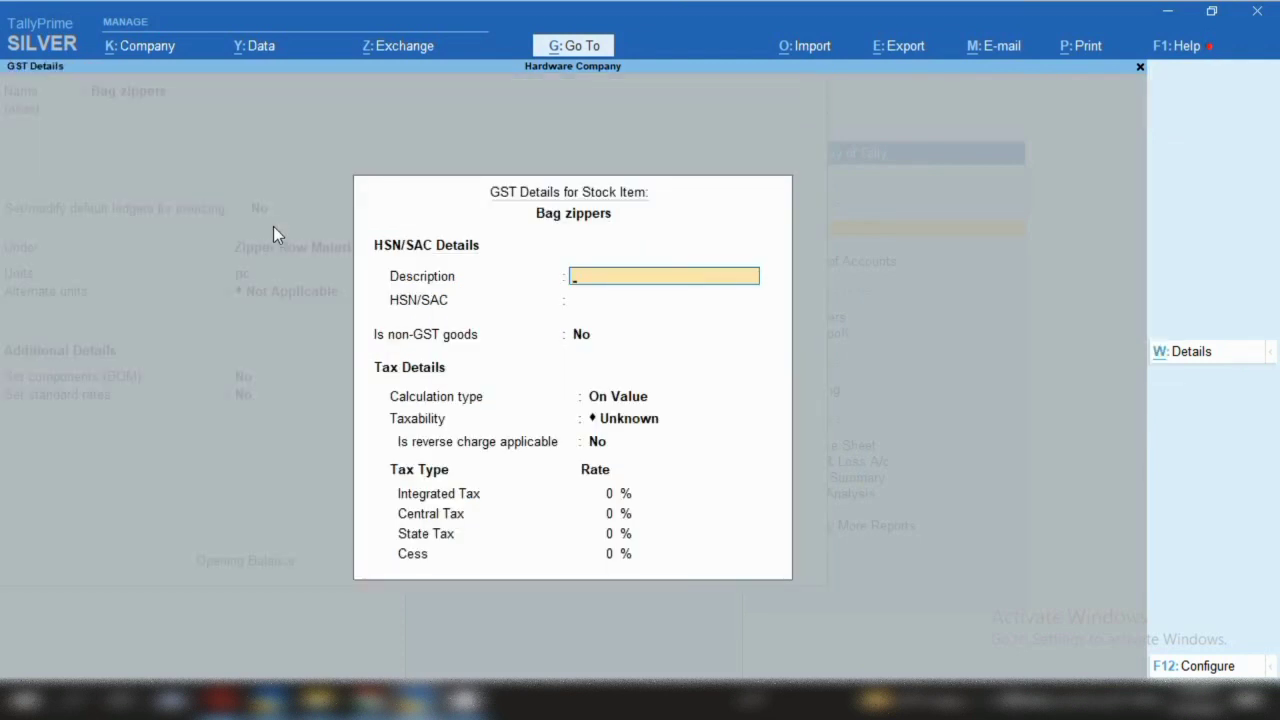
pyautogui.press('Return')
pyautogui.write('96071110')
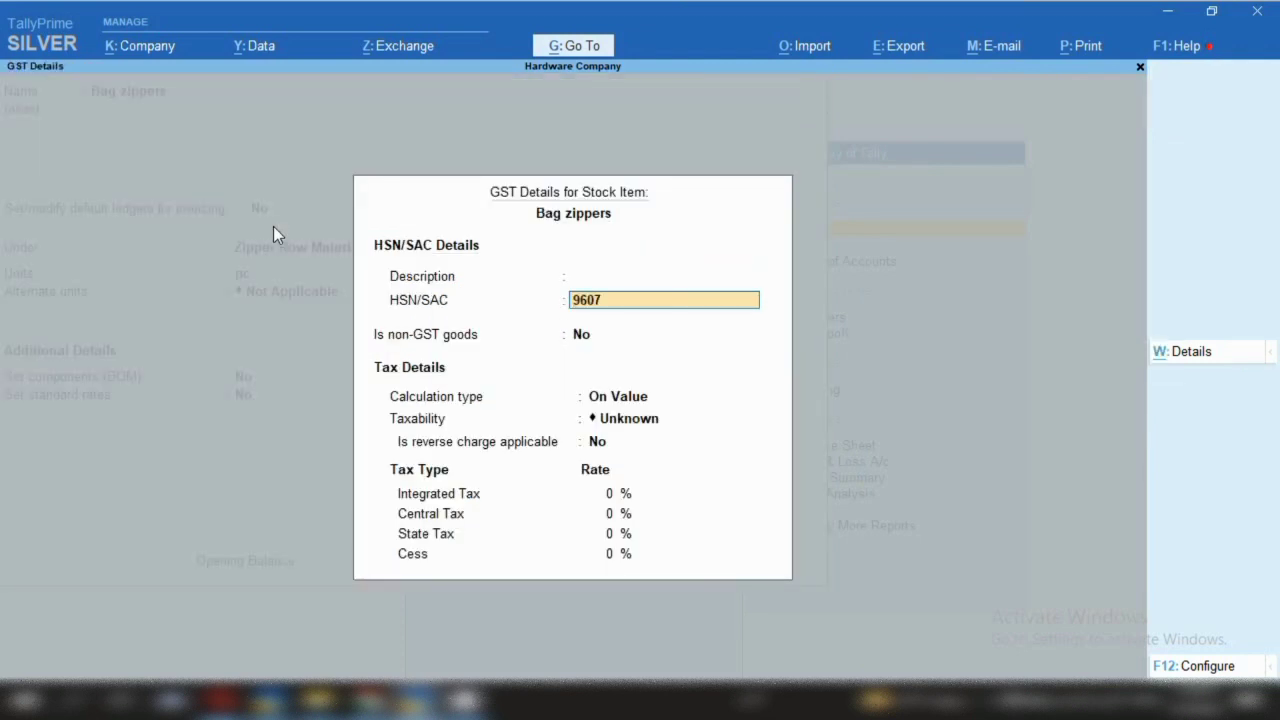
pyautogui.press('Return')
pyautogui.press('Return')
pyautogui.press('Return')
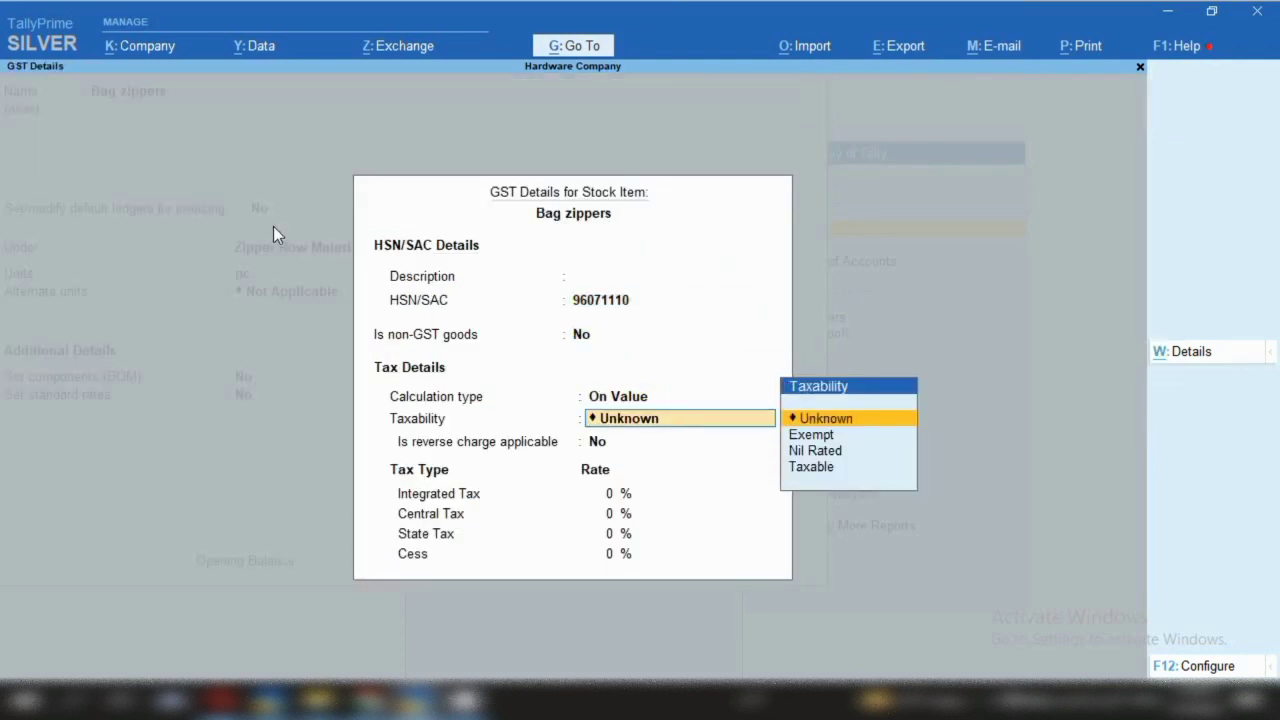
pyautogui.press('Down')
pyautogui.press('Down')
pyautogui.press('Down')
pyautogui.press('Return')
pyautogui.press('Return')
pyautogui.write('12')
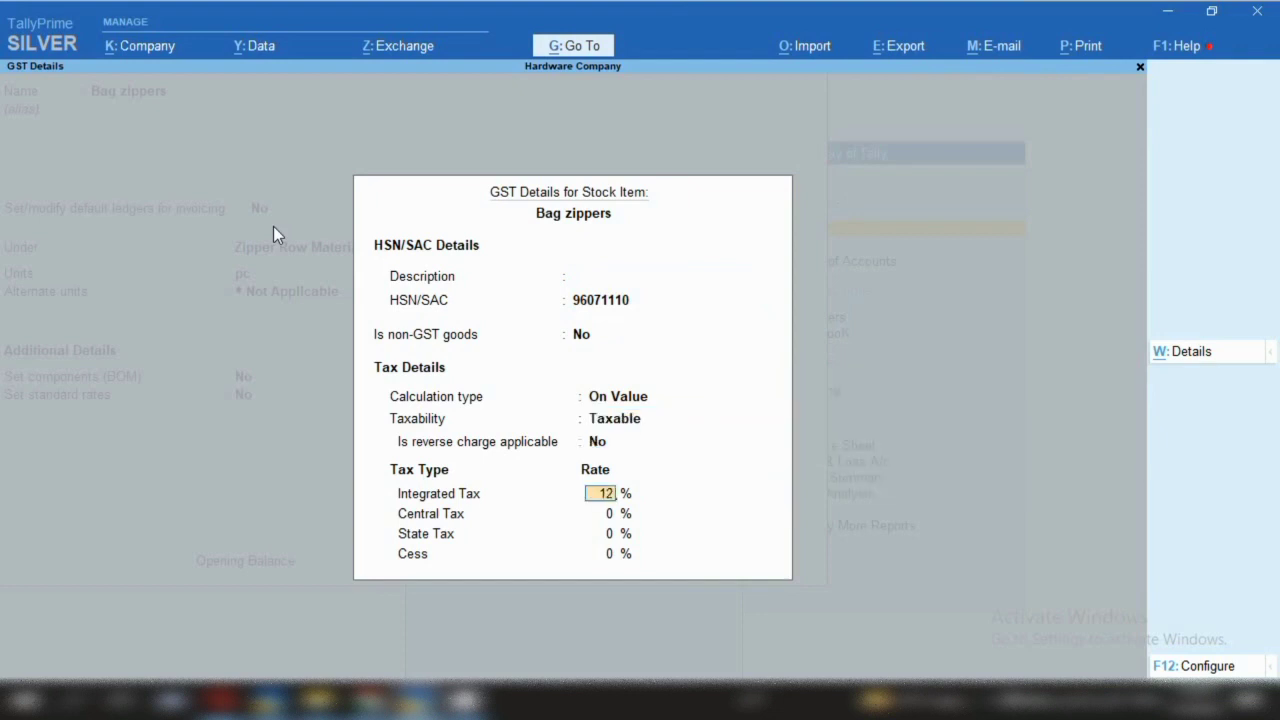
pyautogui.press('Return')
pyautogui.press('Return')
pyautogui.press('Return')
pyautogui.press('Return')
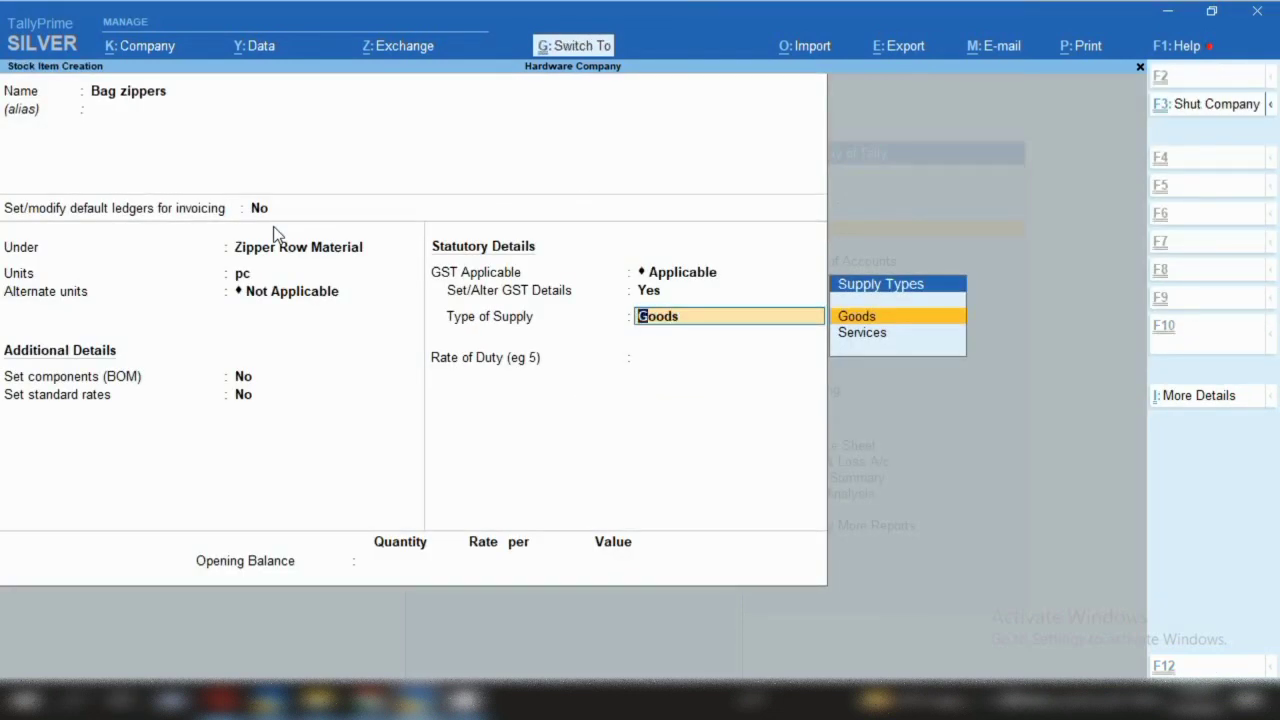
pyautogui.press('Return')
pyautogui.press('Return')
pyautogui.press('Return')
# Name the item 'Water repellant zippers' under Zipper Row Material, in pc units
pyautogui.write('Water repellant zippers')
pyautogui.press('Return')
pyautogui.press('Return')
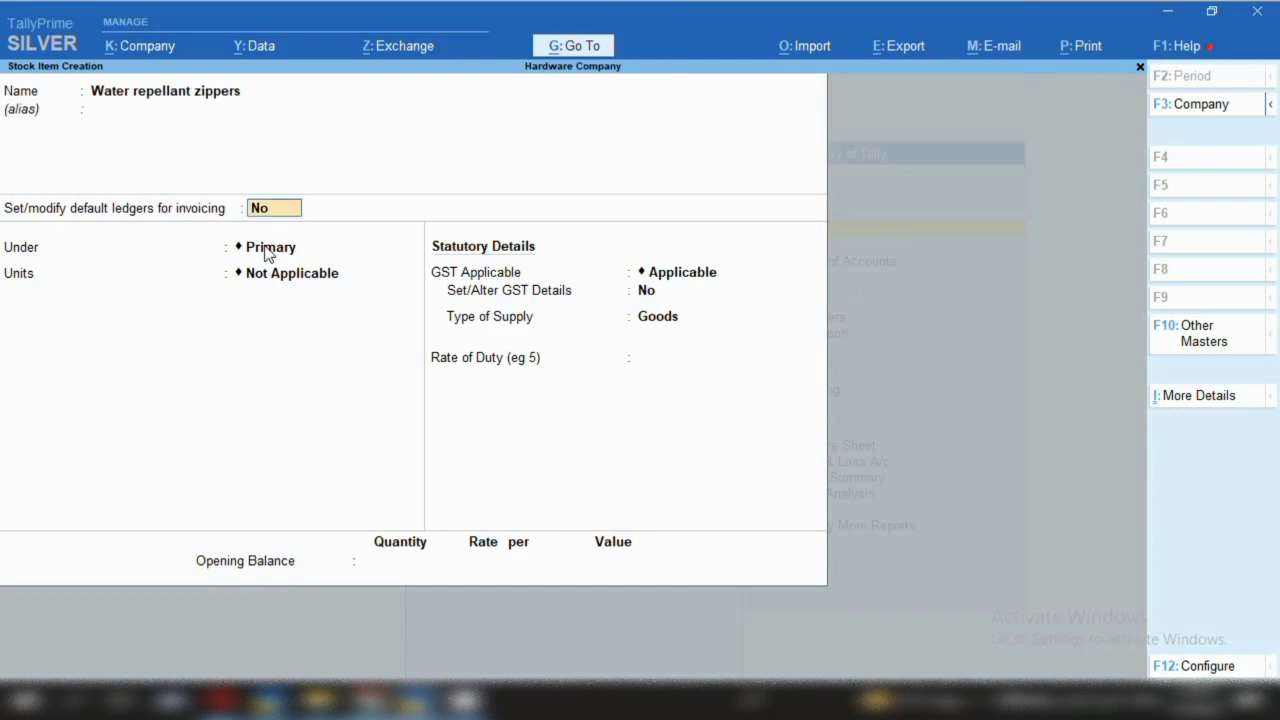
pyautogui.press('Return')
pyautogui.press('Down')
pyautogui.press('Return')
pyautogui.press('Down')
pyautogui.press('Down')
pyautogui.press('Down')
pyautogui.press('Down')
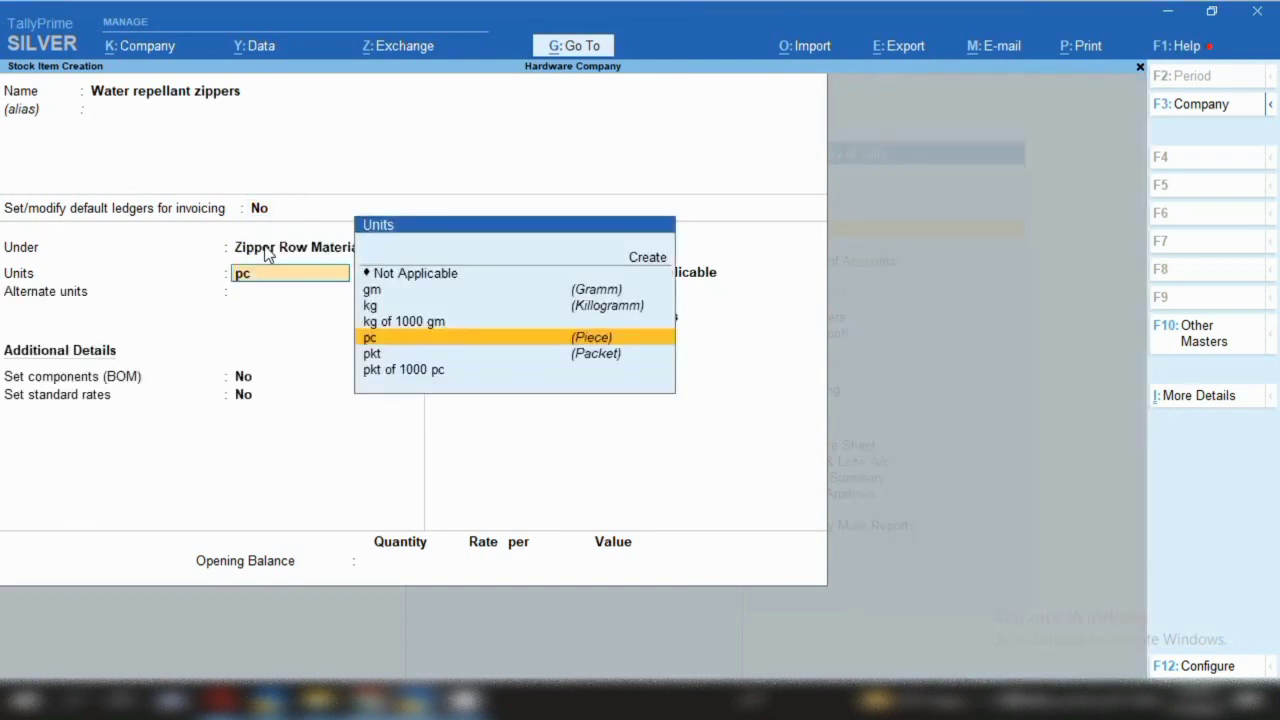
pyautogui.press('Return')
pyautogui.press('Return')
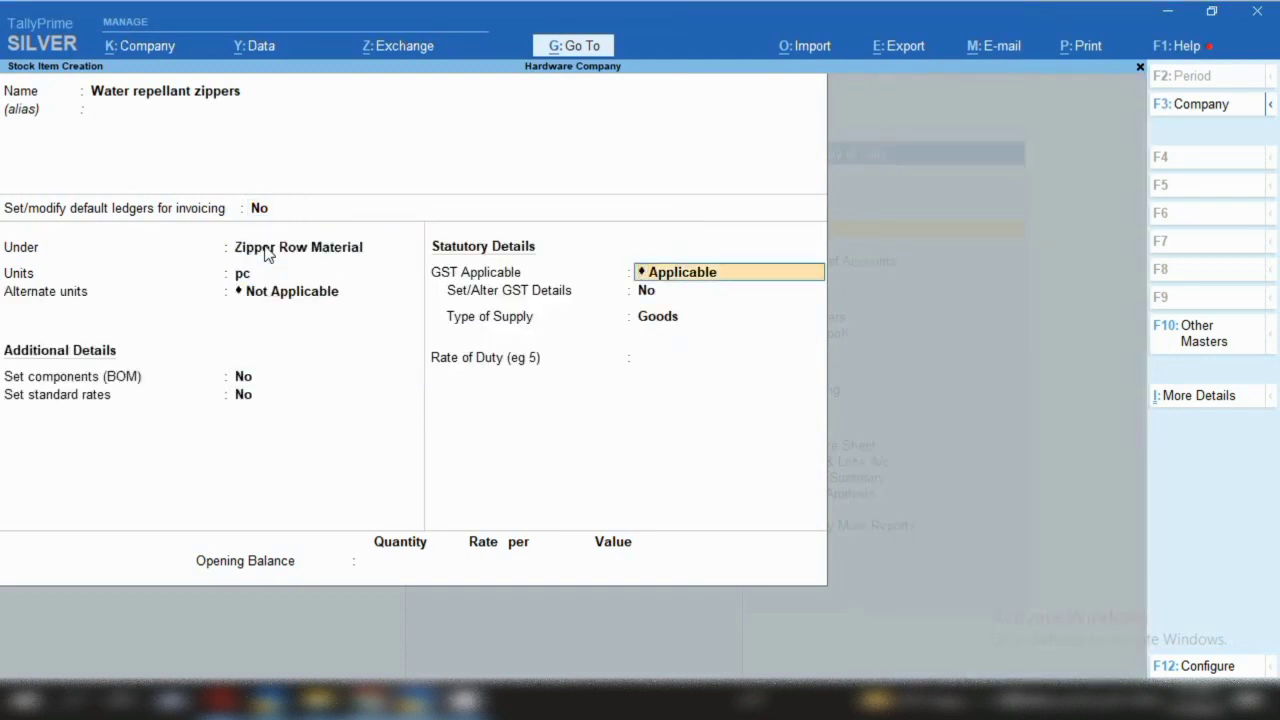
pyautogui.press('Return')
# Set its GST details to HSN 96071110, Taxable, 12% integrated tax
pyautogui.write('y')
pyautogui.press('Return')
pyautogui.press('Return')
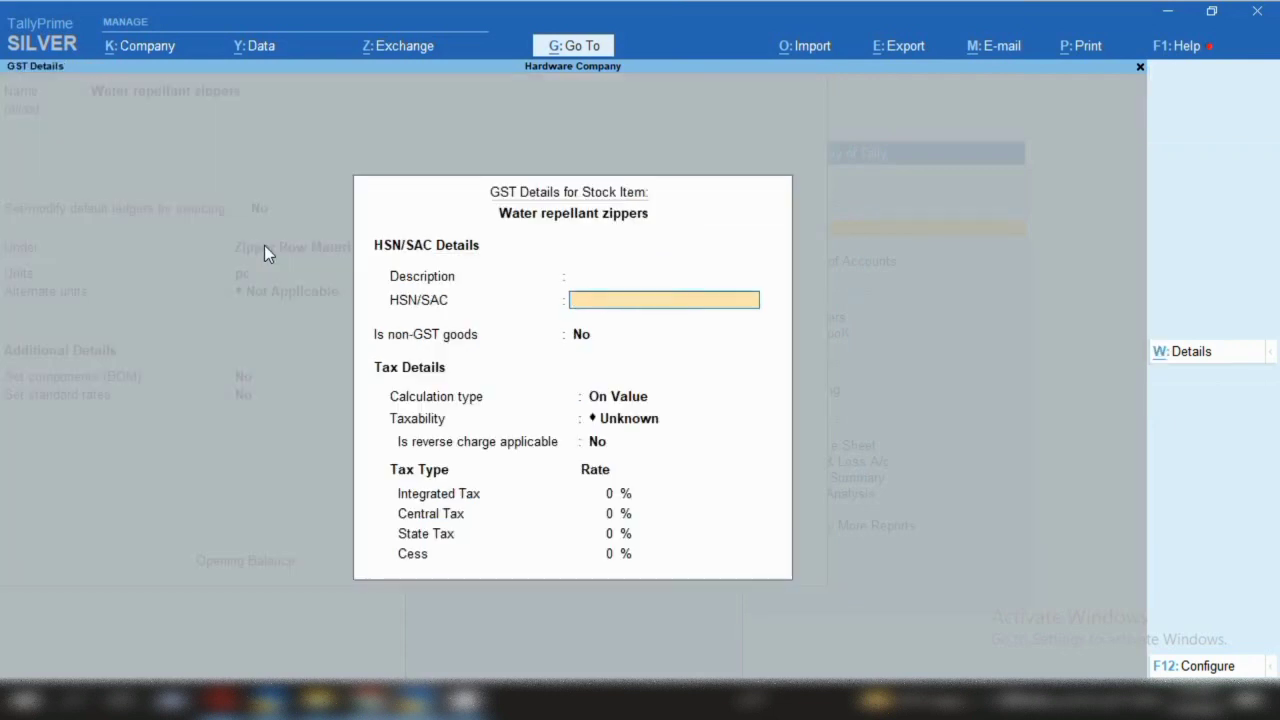
pyautogui.write('96071110')
pyautogui.press('Return')
pyautogui.press('Return')
pyautogui.press('Return')
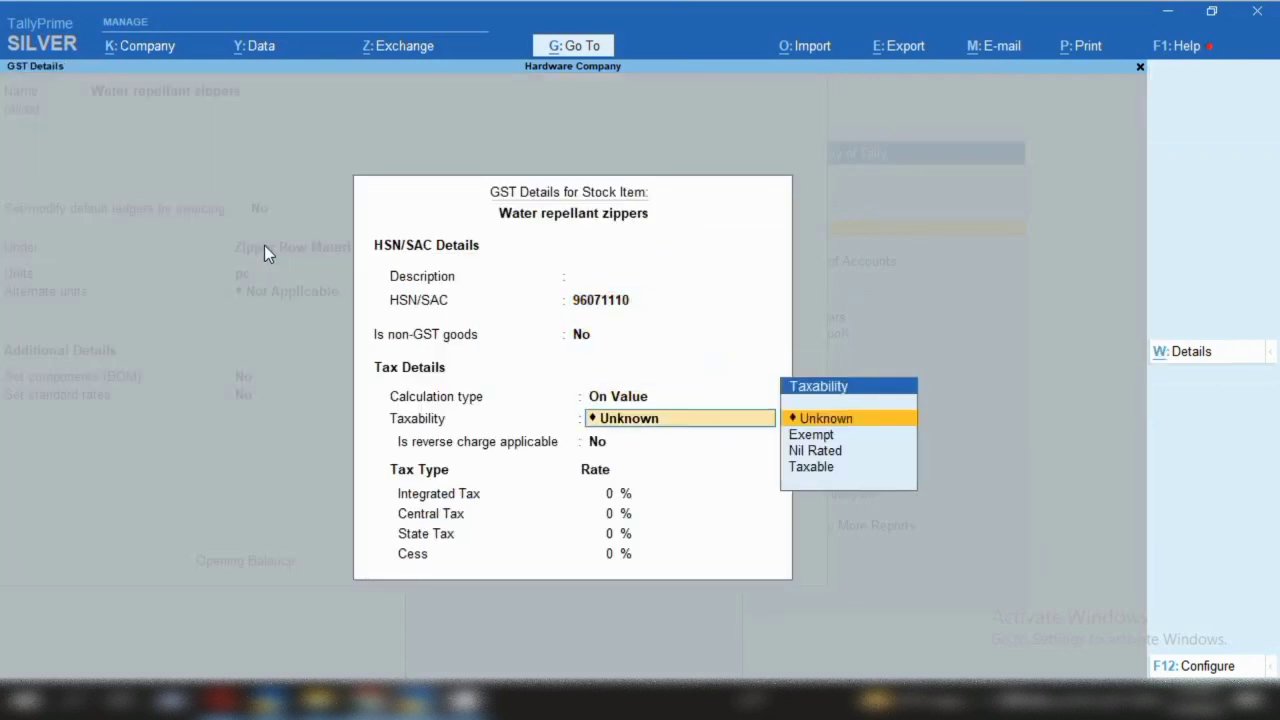
pyautogui.press('Down')
pyautogui.press('Down')
pyautogui.press('Down')
pyautogui.press('Return')
pyautogui.write('12')
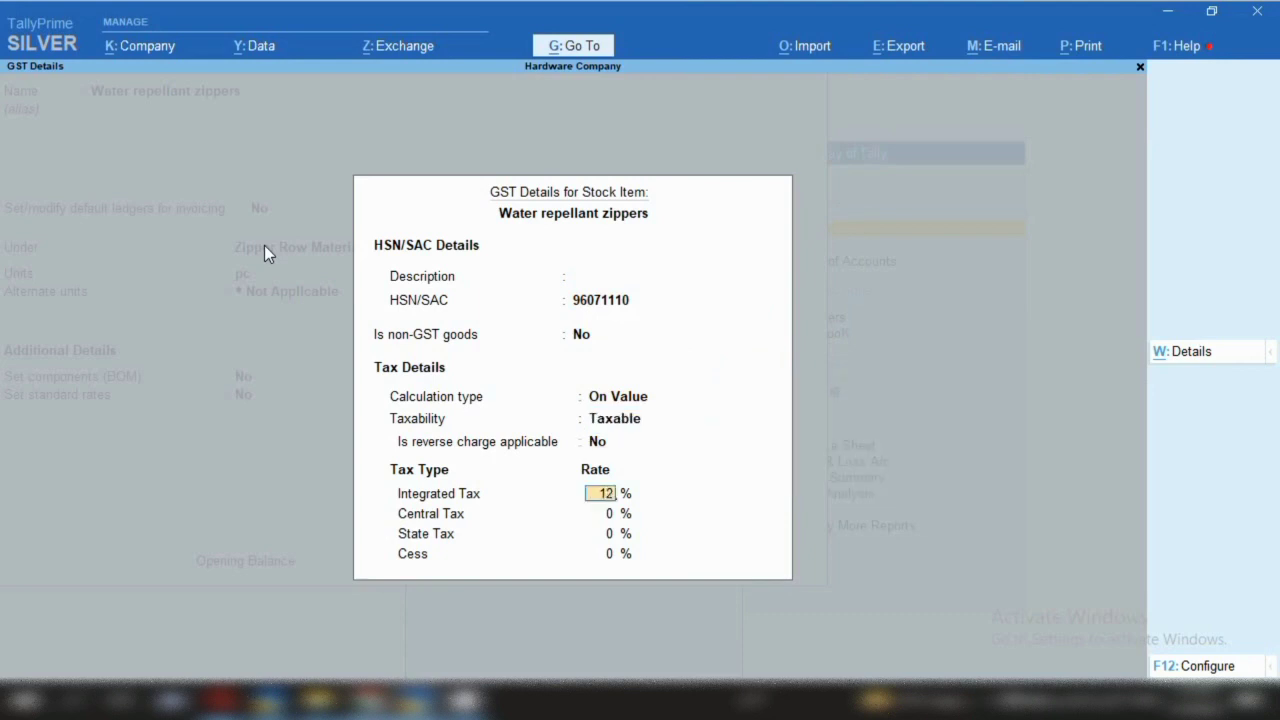
pyautogui.press('Return')
pyautogui.hotkey('ctrl', 'a')
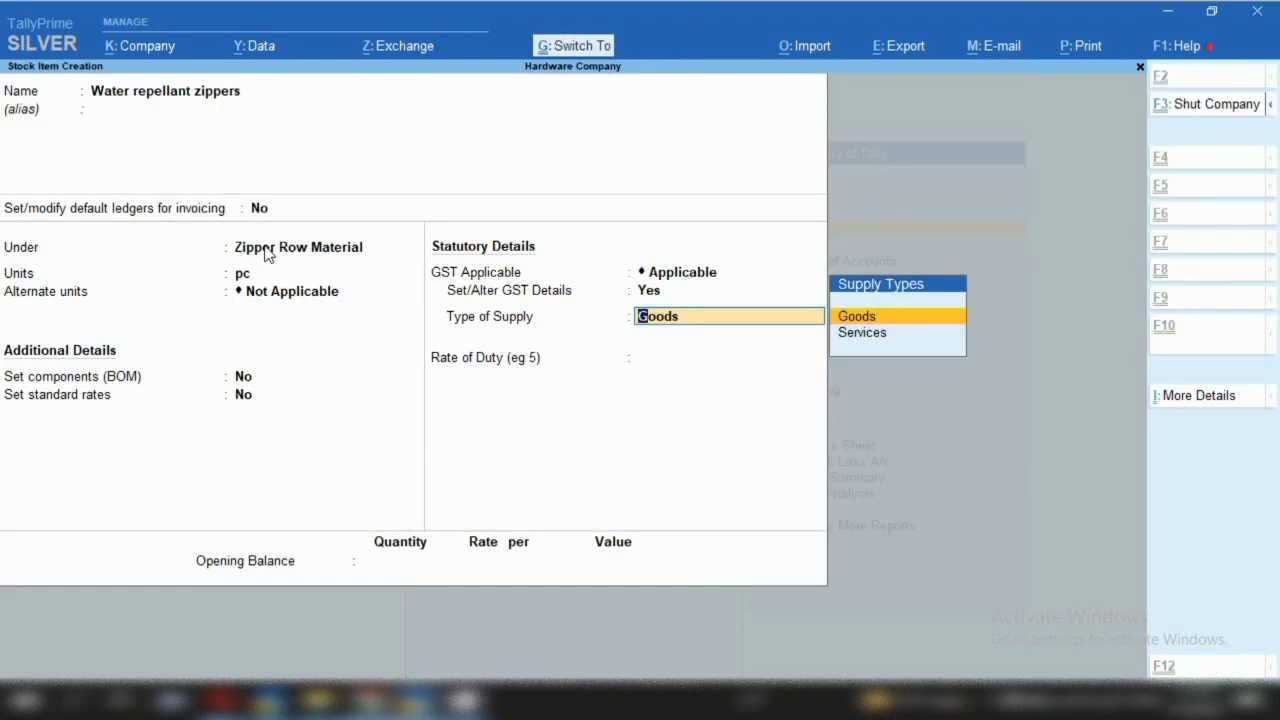
# Save Water repellant zippers and start Lapped Zippers under Zipper Row Material in pc
pyautogui.hotkey('ctrl', 'a')
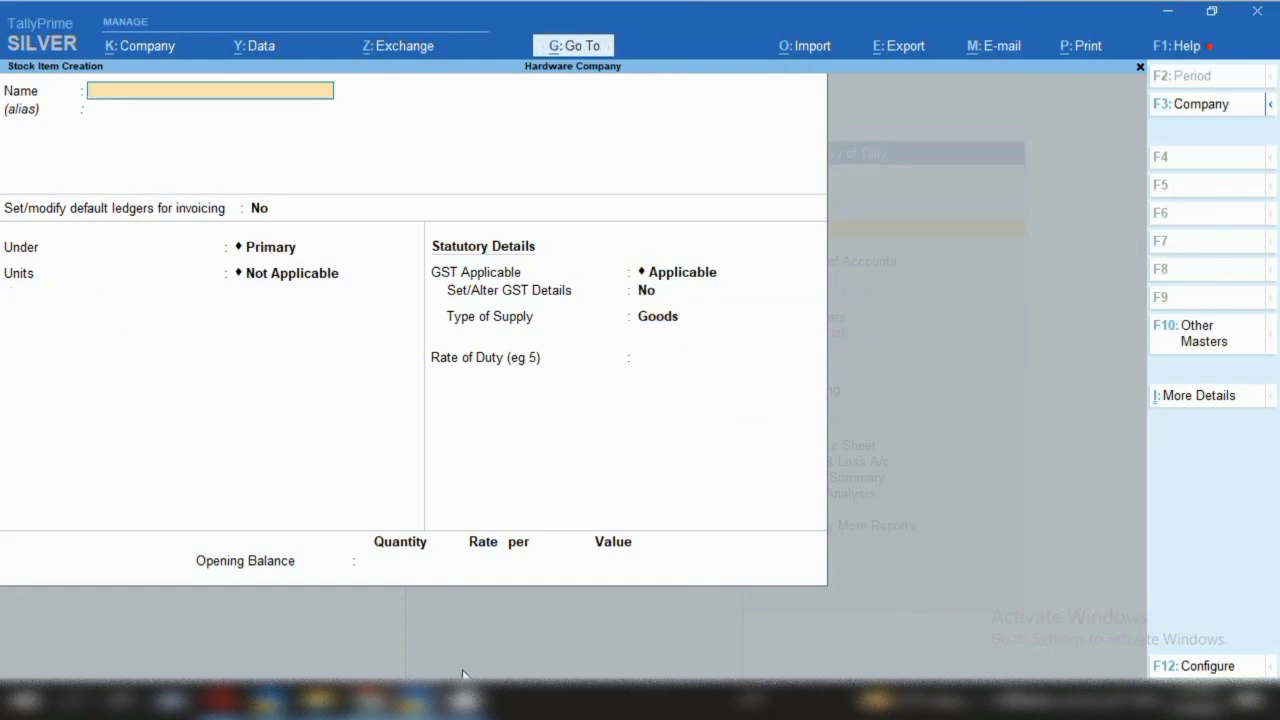
pyautogui.write('Lapped Zippers')
pyautogui.press('Return')
pyautogui.press('Return')
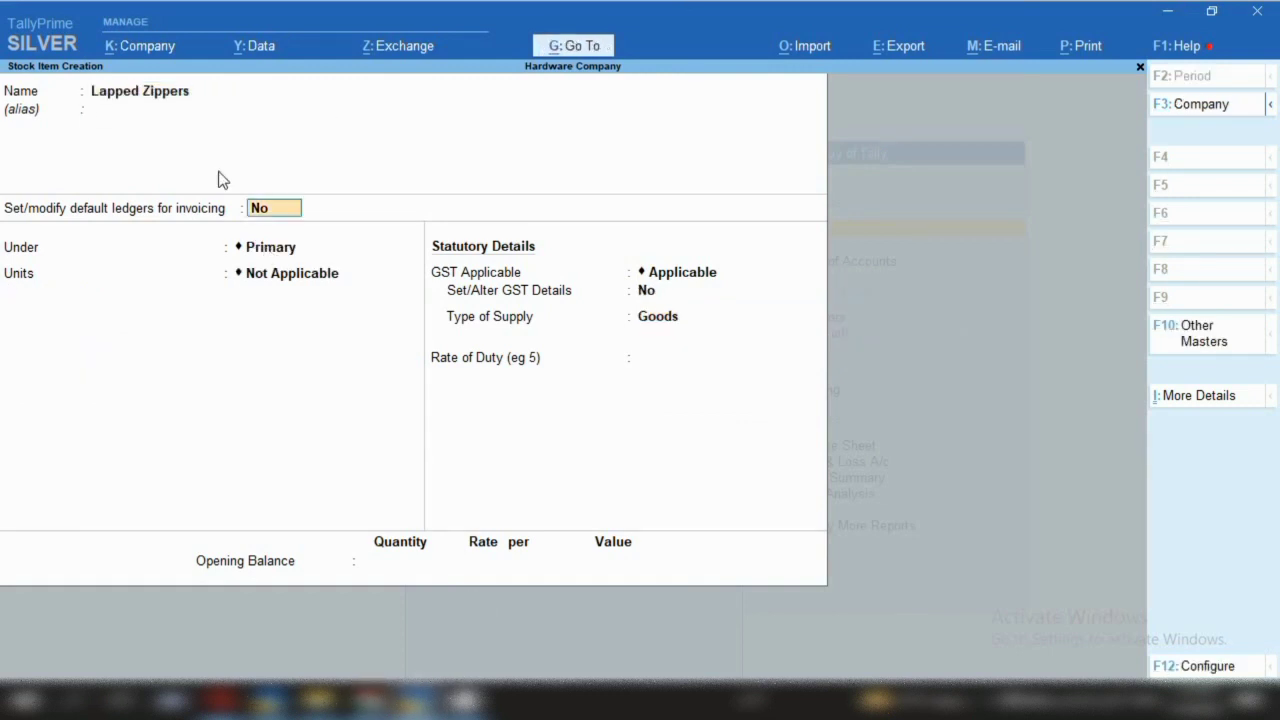
pyautogui.press('Return')
pyautogui.press('Down')
pyautogui.press('Return')
pyautogui.write('pc')
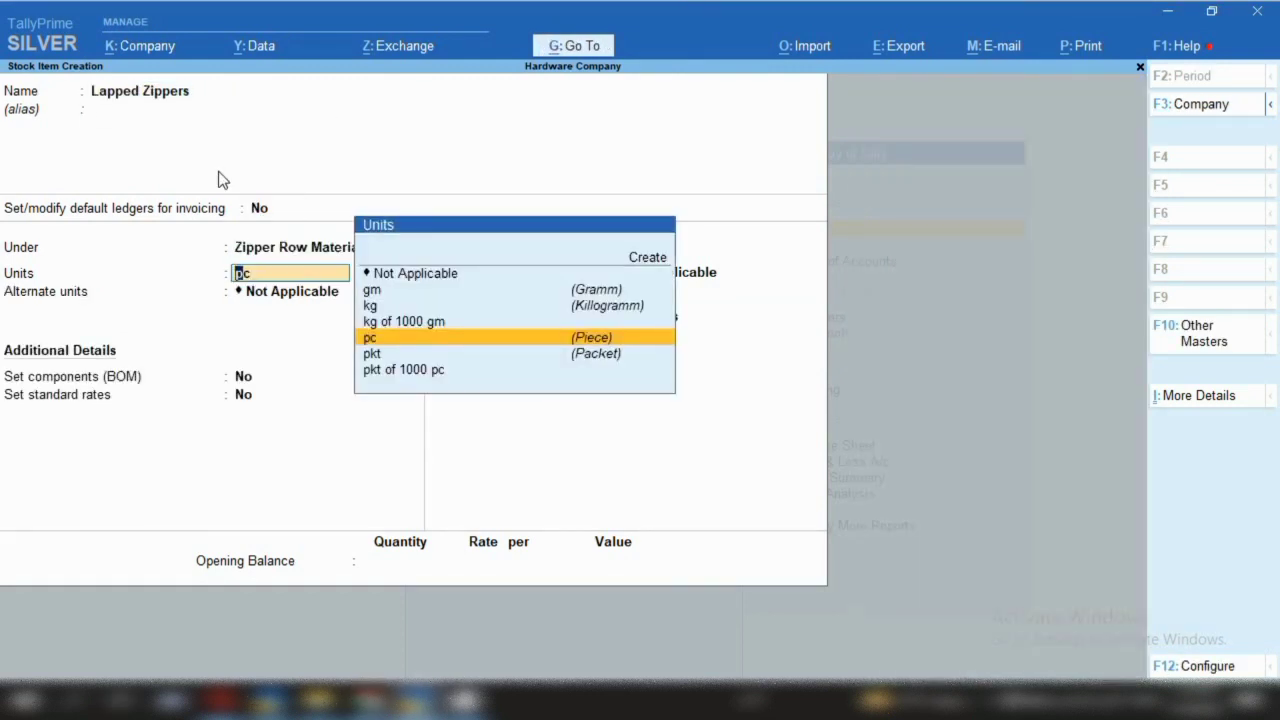
pyautogui.press('Return')
pyautogui.press('Return')
pyautogui.press('Return')
# Give Lapped Zippers GST details (HSN 96071110, Taxable, 12% integrated tax) and save it
pyautogui.press('Return')
pyautogui.press('Return')
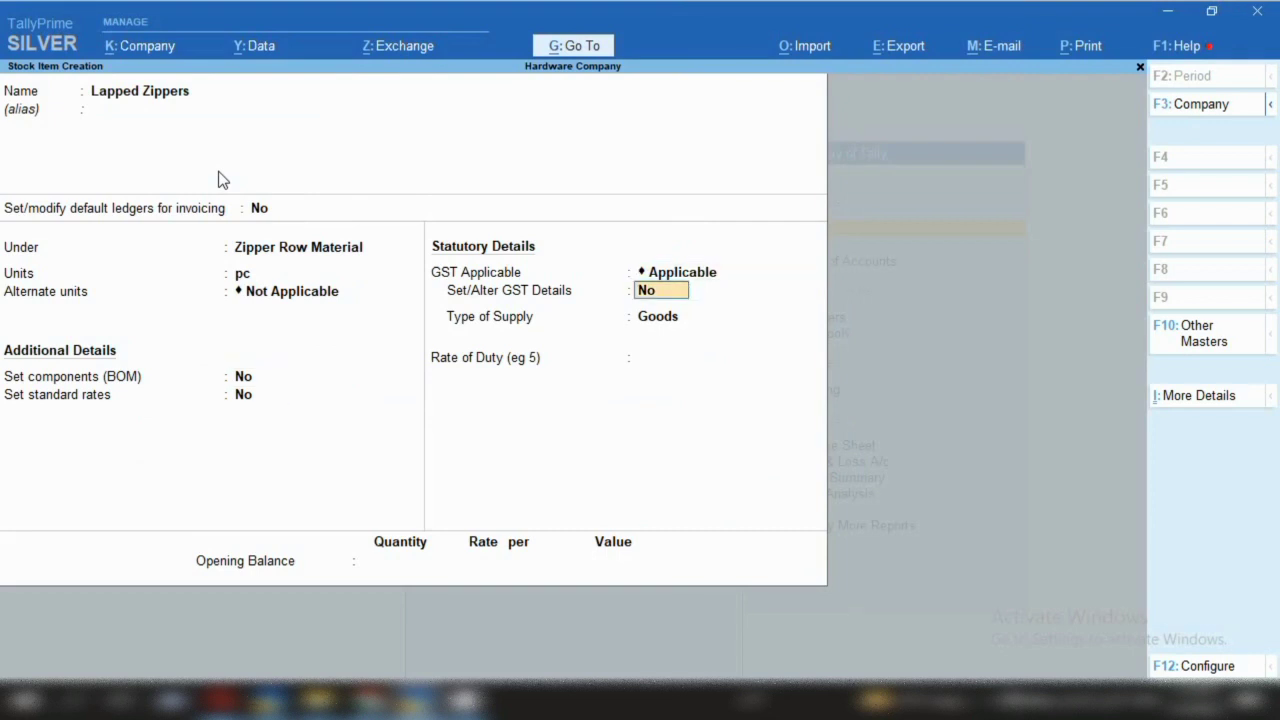
pyautogui.press('y')
pyautogui.press('Return')
pyautogui.press('Return')
pyautogui.write('960')
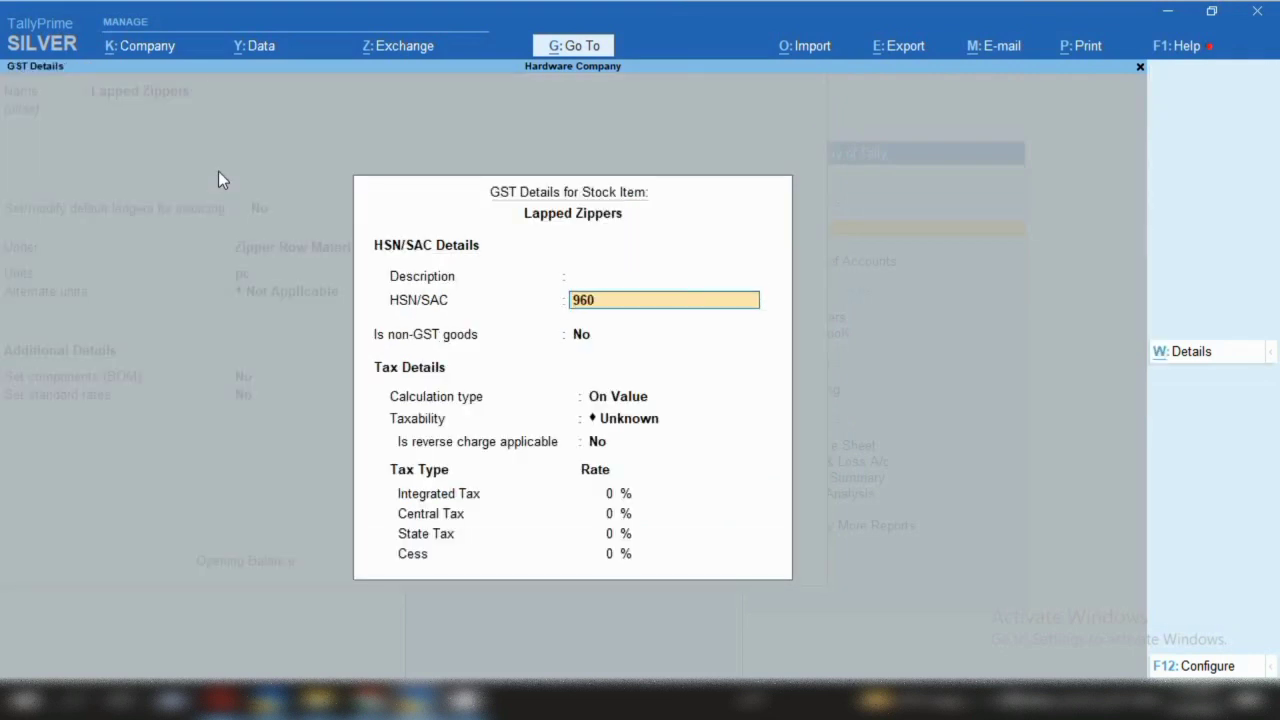
pyautogui.write('71110')
pyautogui.press('Return')
pyautogui.press('Return')
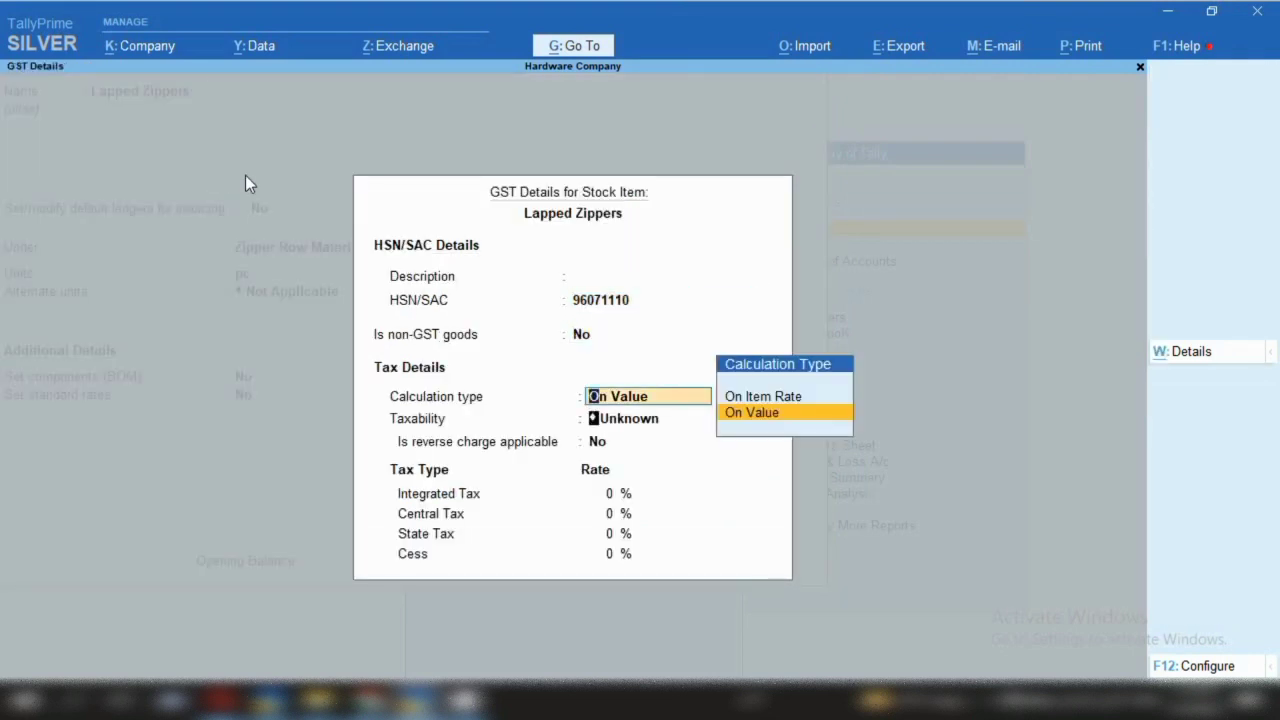
pyautogui.press('Return')
pyautogui.press('Down')
pyautogui.press('Down')
pyautogui.press('Down')
pyautogui.press('Return')
pyautogui.write('12')
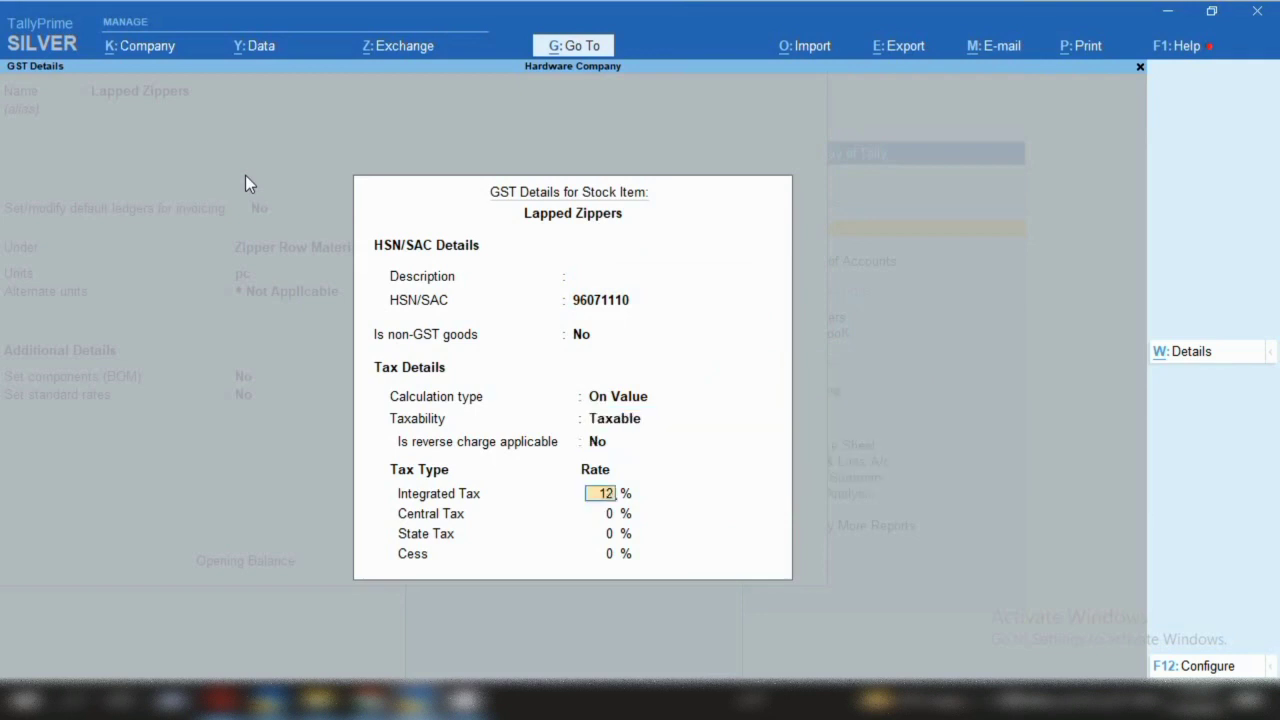
pyautogui.press('Return')
pyautogui.hotkey('ctrl', 'a')
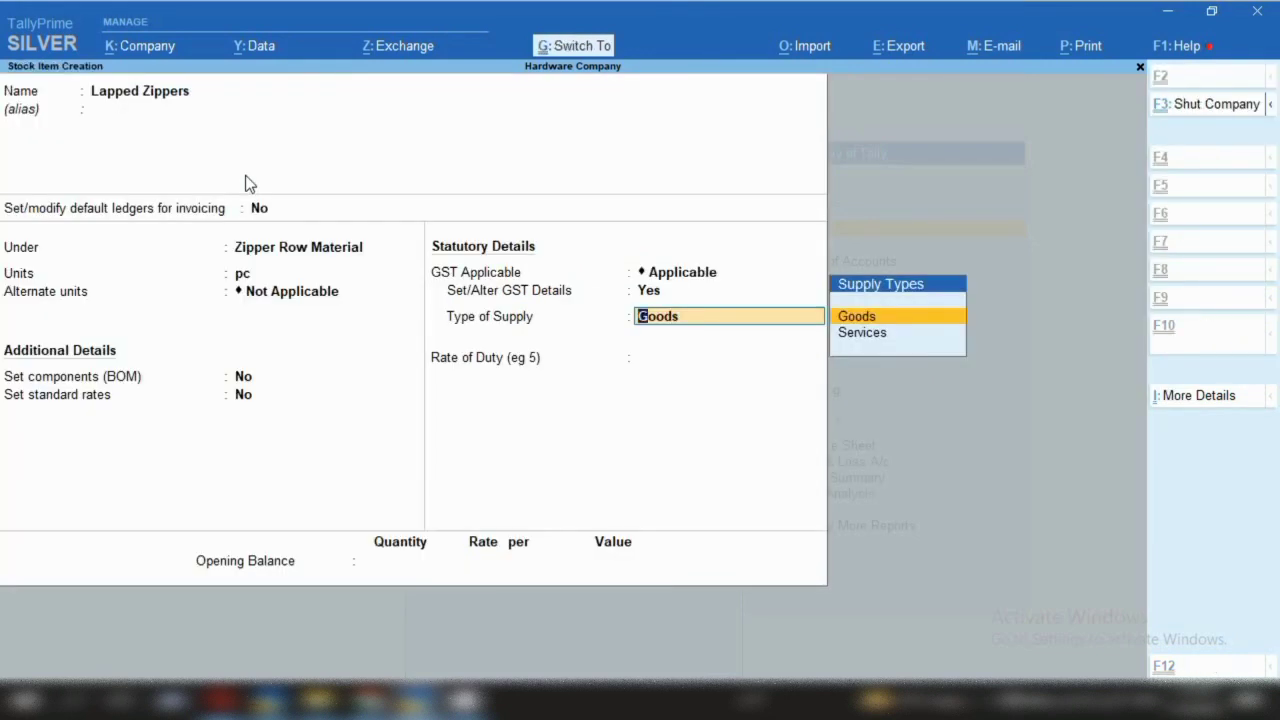
pyautogui.hotkey('ctrl', 'a')
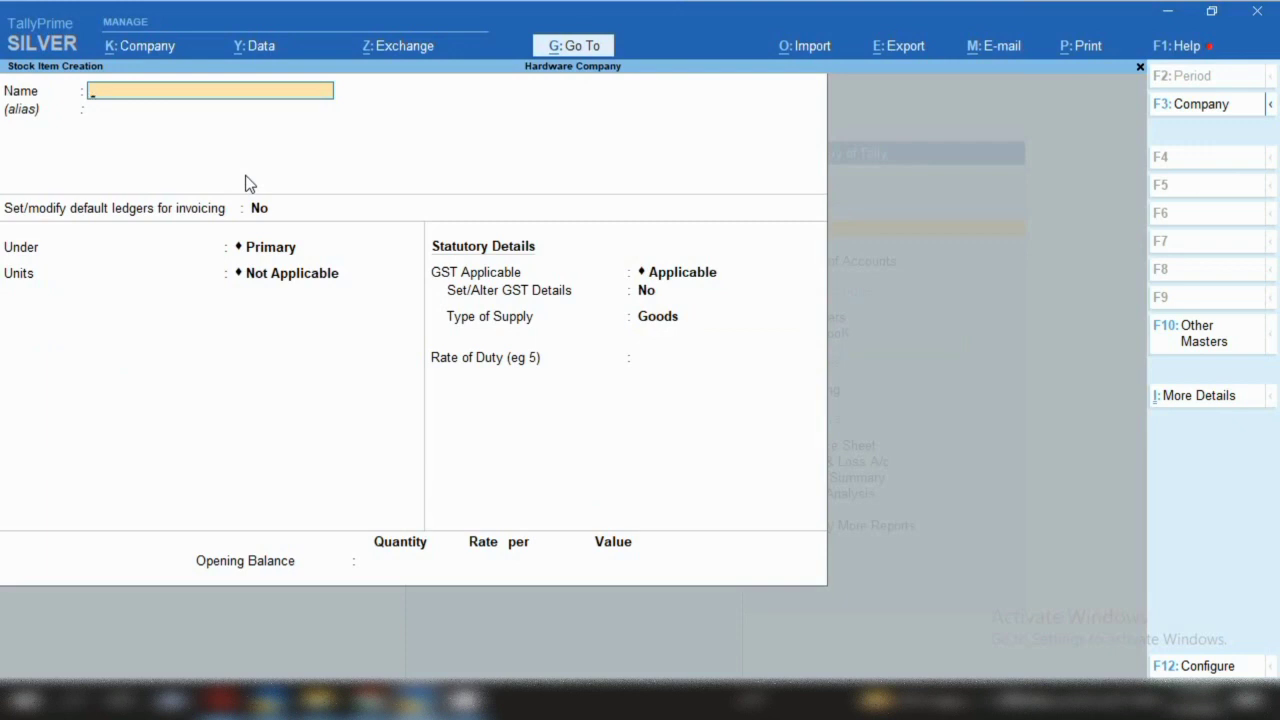
# Quit stock item creation and return to the Gateway of Tally
pyautogui.press('Escape')
pyautogui.press('y')
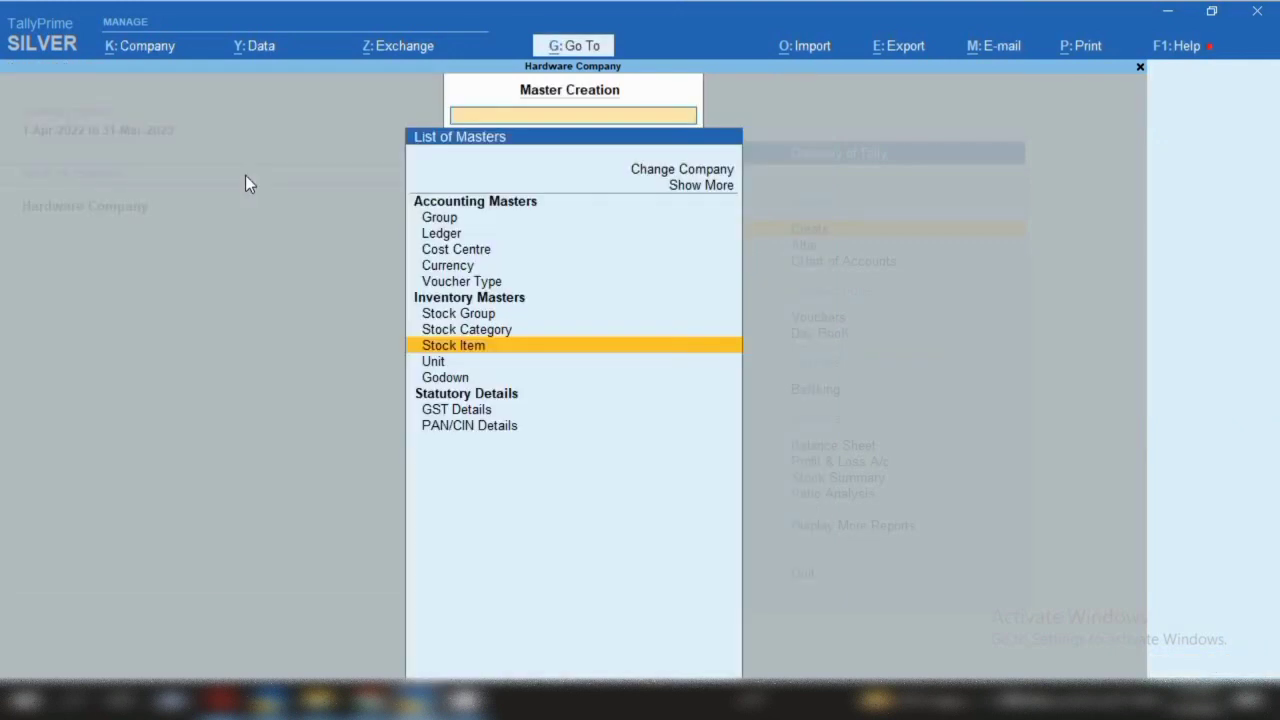
pyautogui.press('Escape')
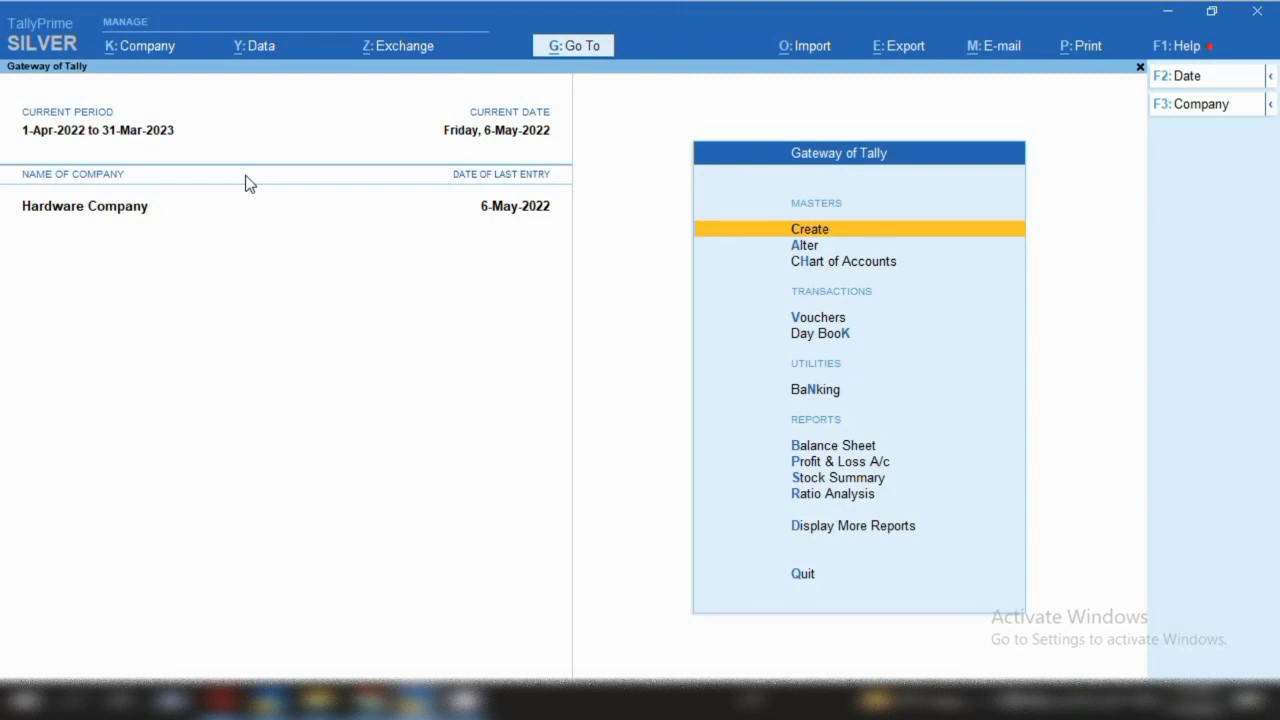
# Browse the existing stock items under Alter, then go back to the Gateway
pyautogui.press('Down')
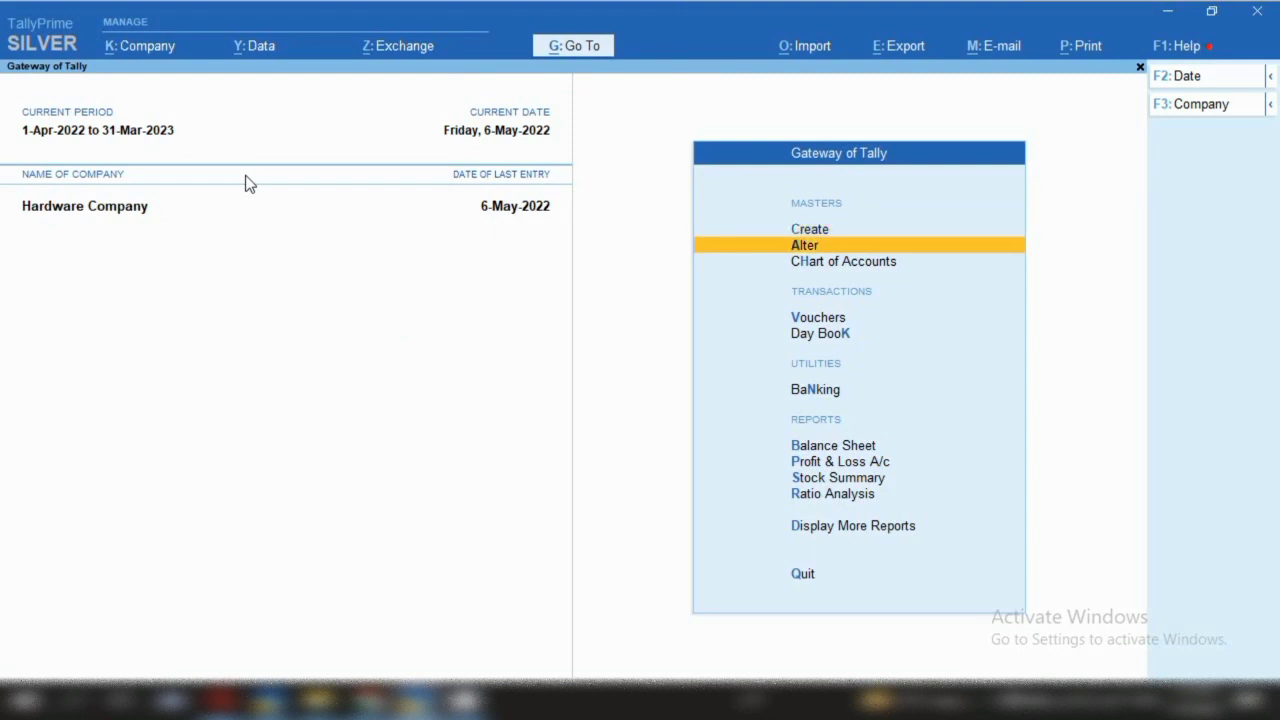
pyautogui.press('Return')
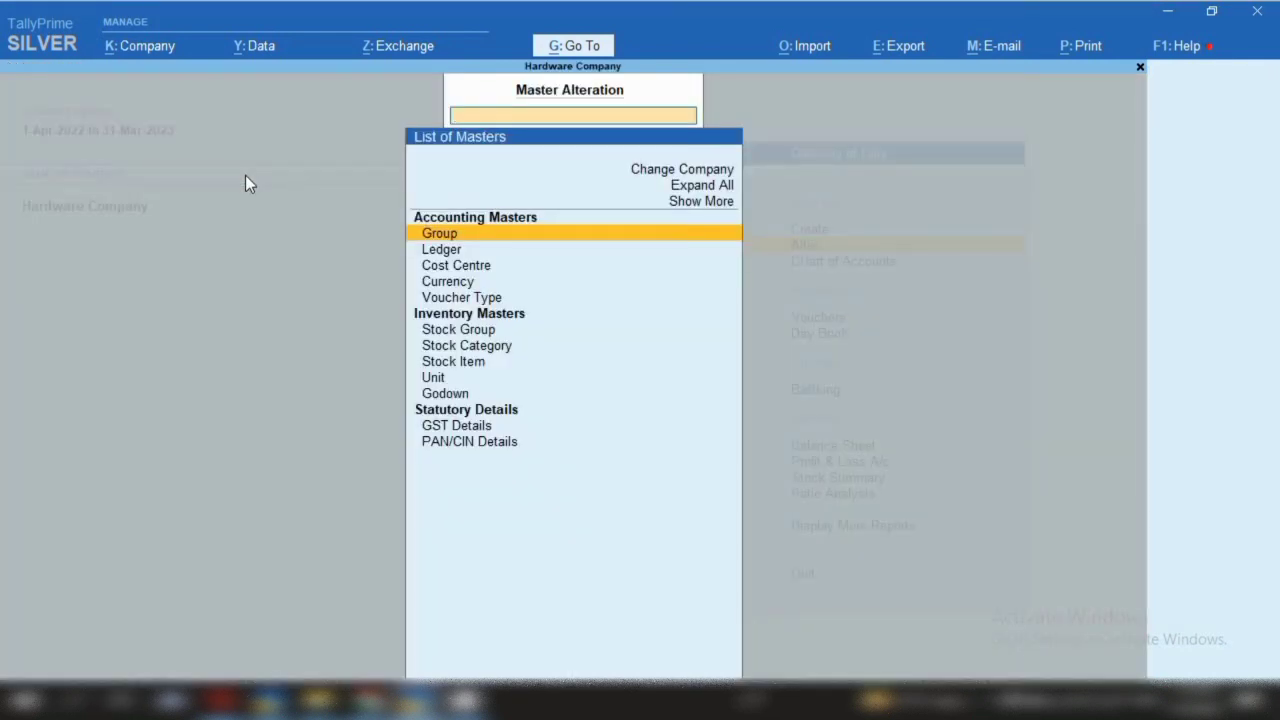
pyautogui.press('Down')
pyautogui.press('Down')
pyautogui.press('Down')
pyautogui.press('Down')
pyautogui.press('Down')
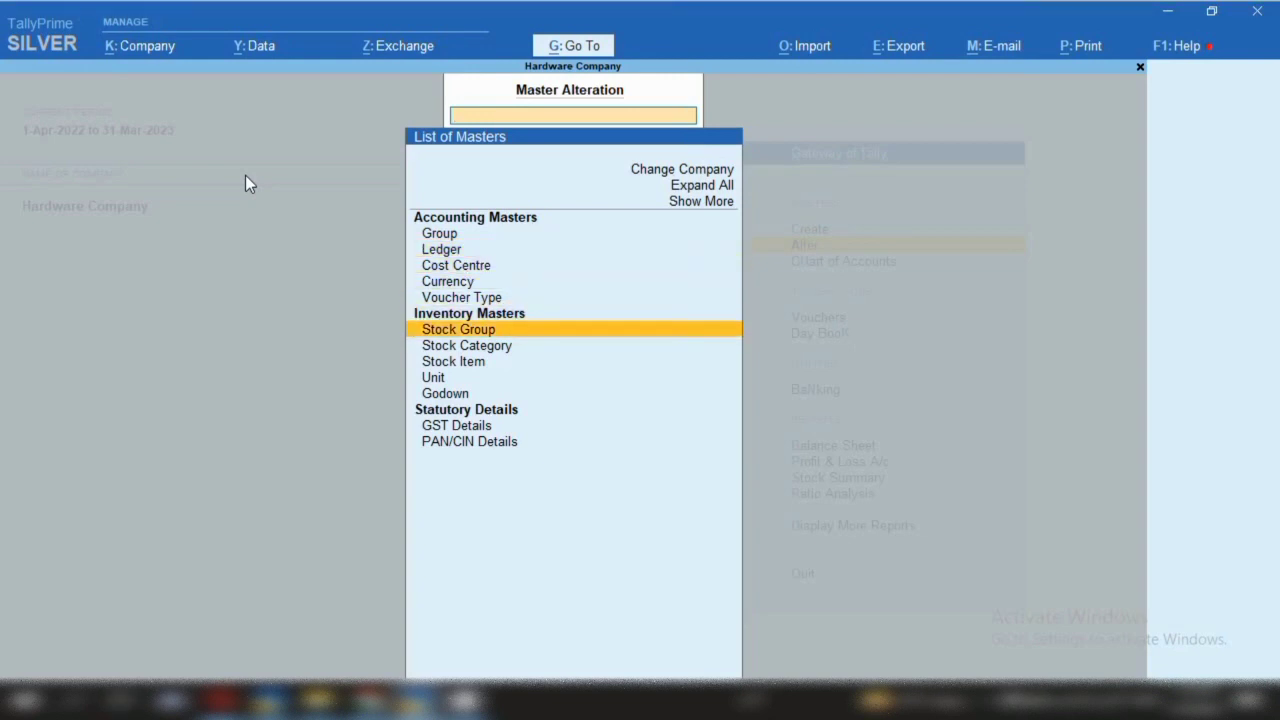
pyautogui.press('Down')
pyautogui.press('Down')
pyautogui.press('Return')
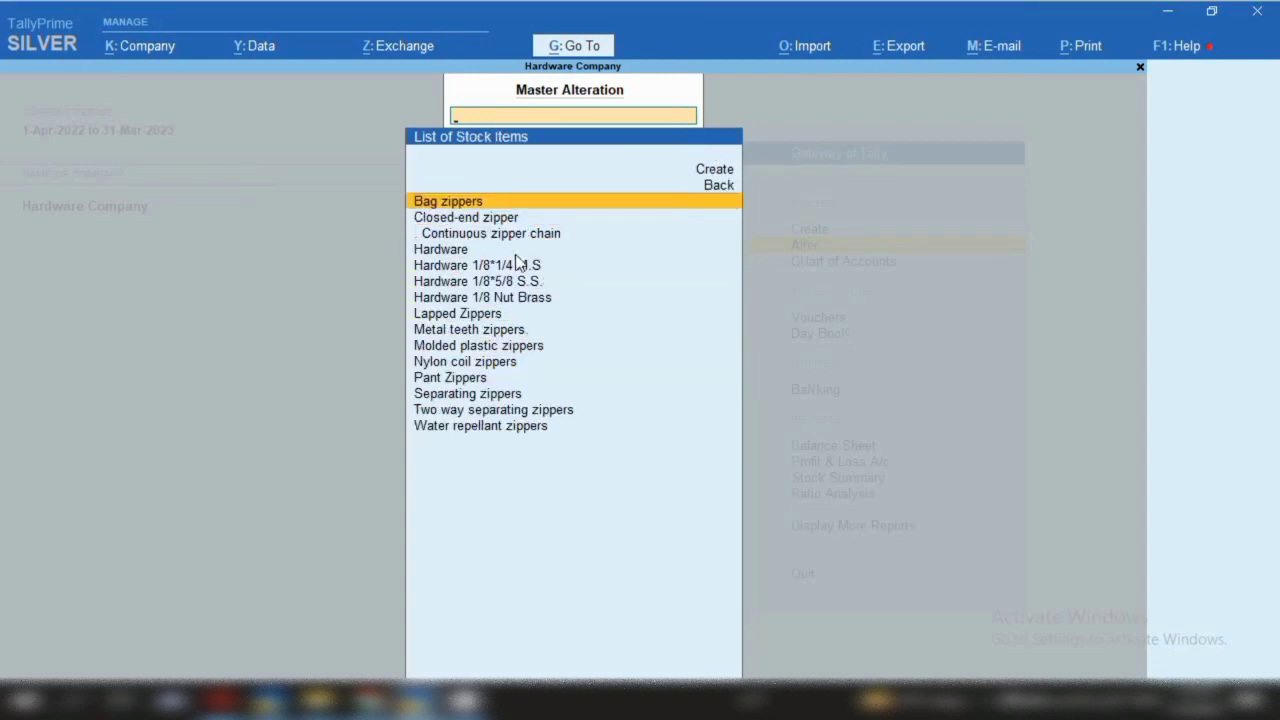
pyautogui.press('Down')
pyautogui.press('Down')
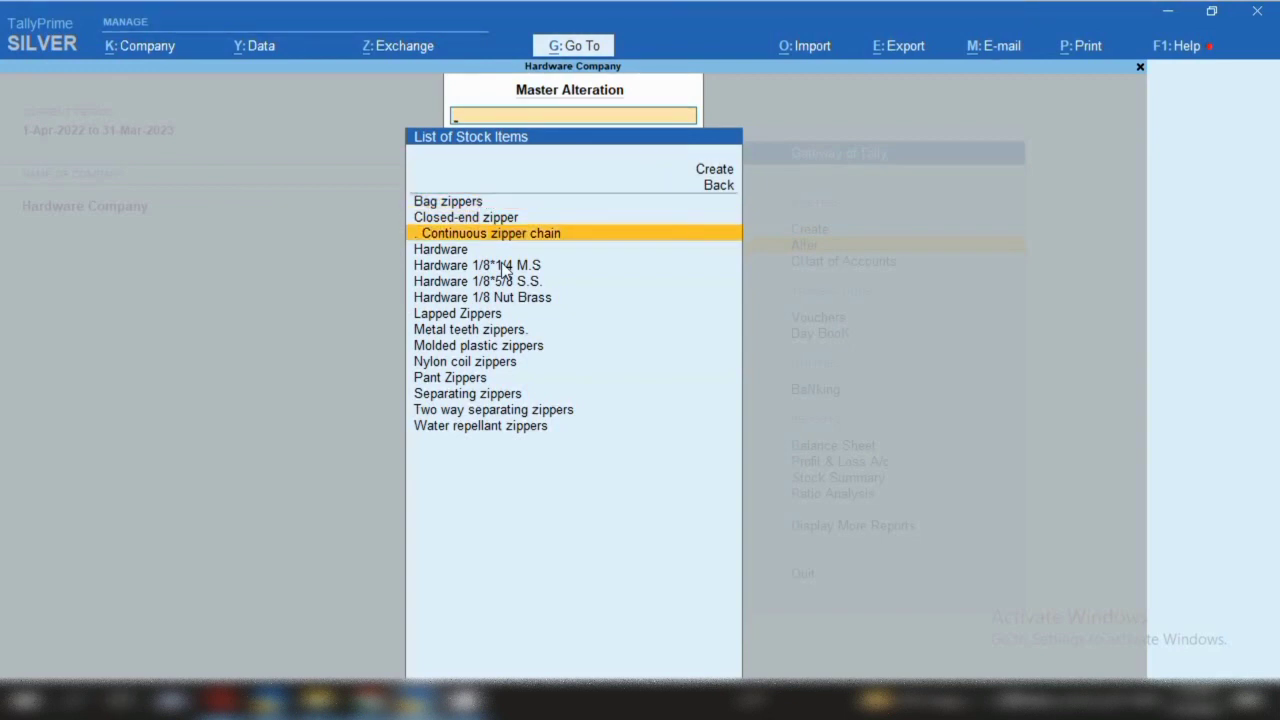
pyautogui.press('Down')
pyautogui.press('Down')
pyautogui.press('Down')
pyautogui.press('Down')
pyautogui.press('Down')
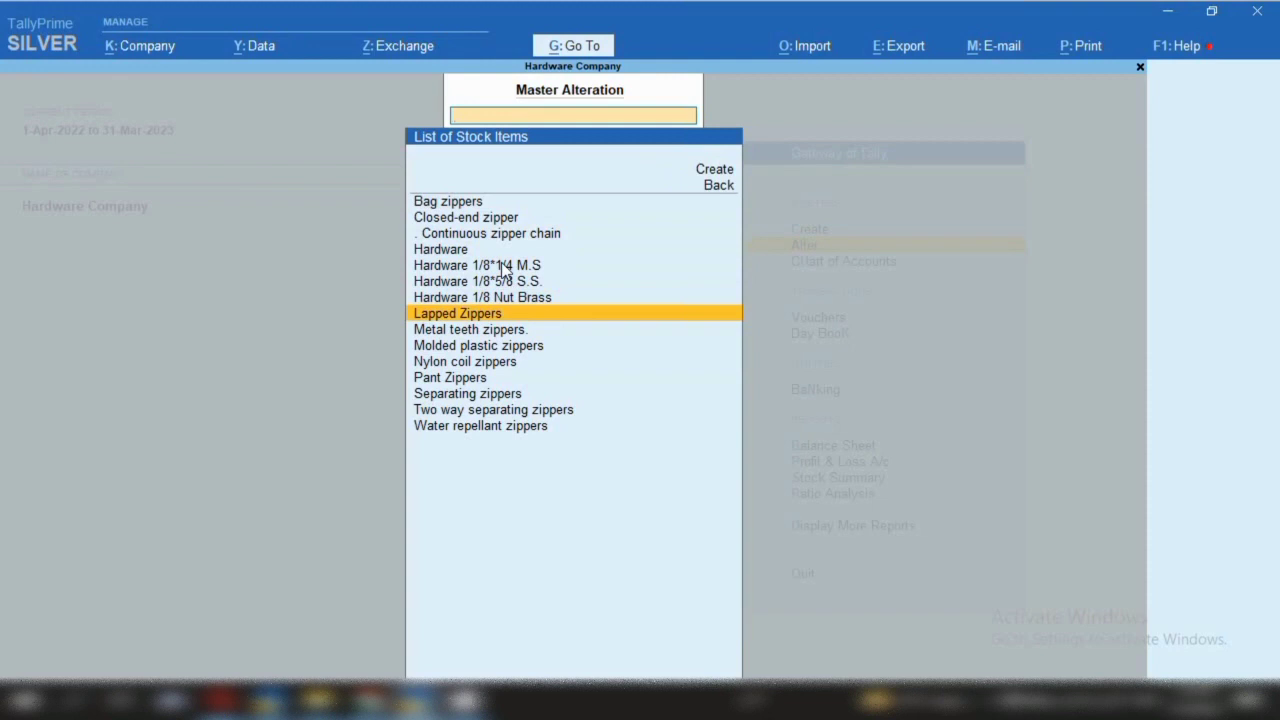
pyautogui.press('Down')
pyautogui.press('Down')
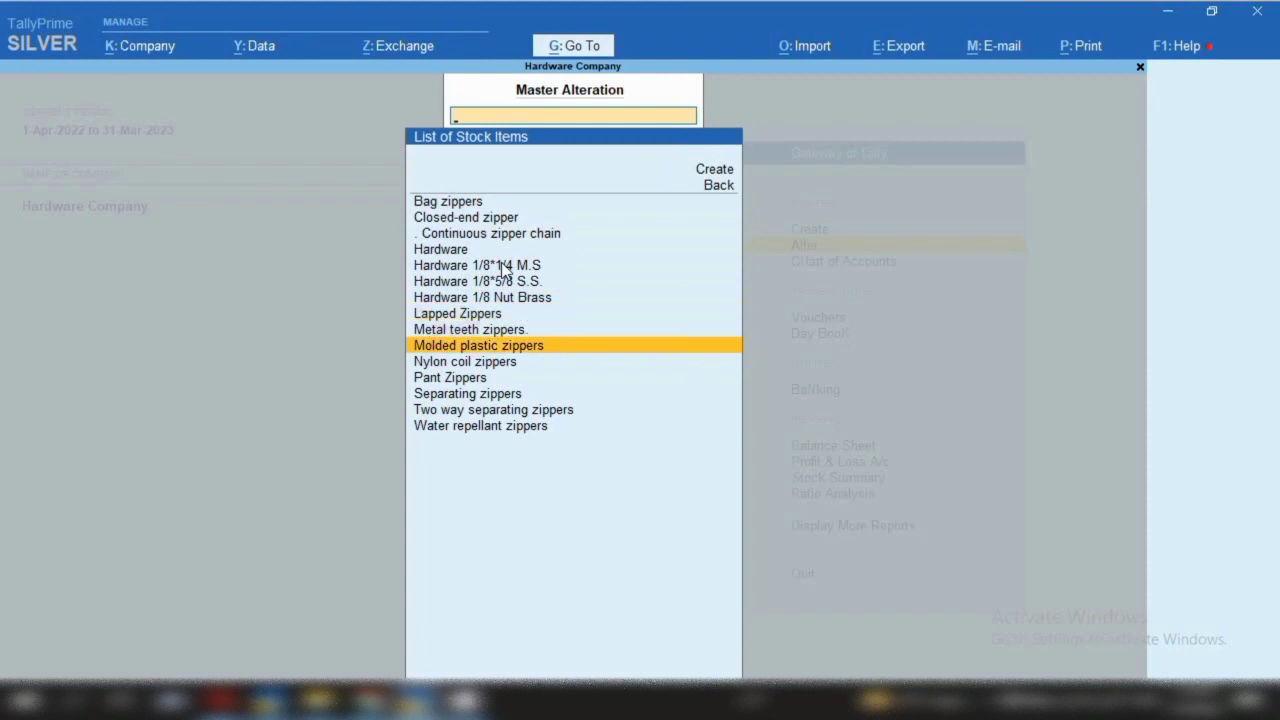
pyautogui.press('Down')
pyautogui.press('Down')
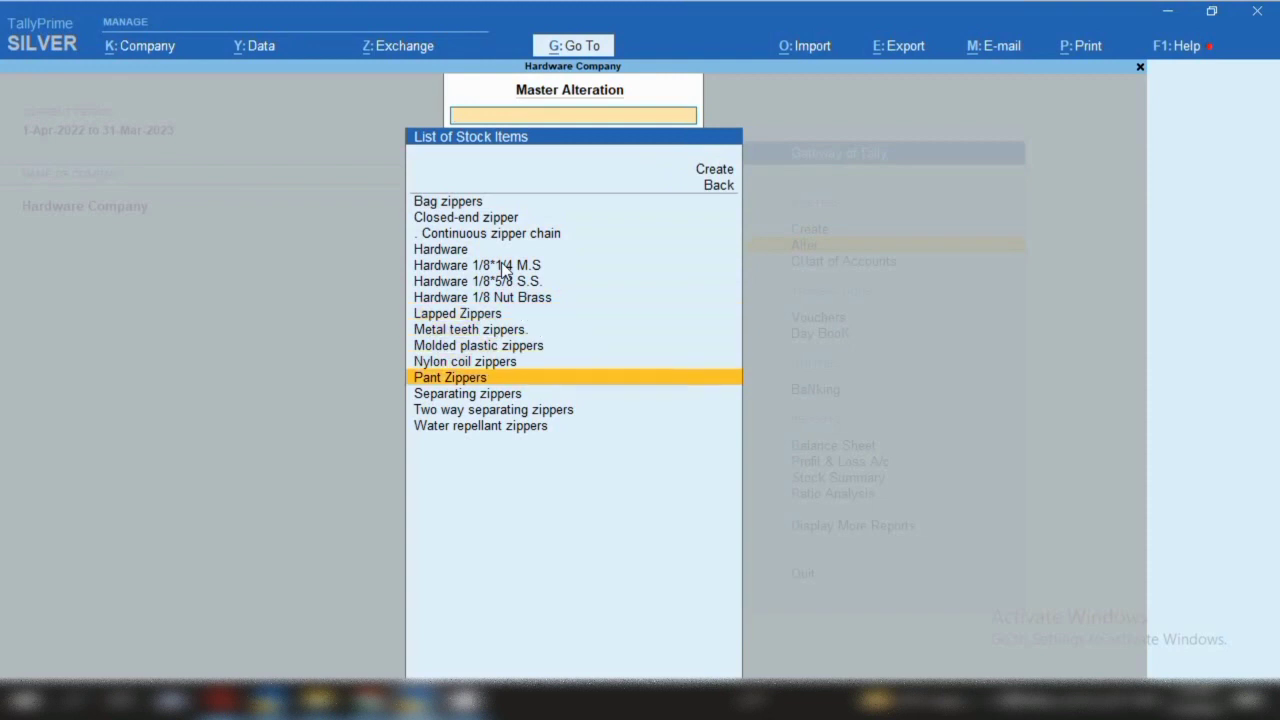
pyautogui.press('Down')
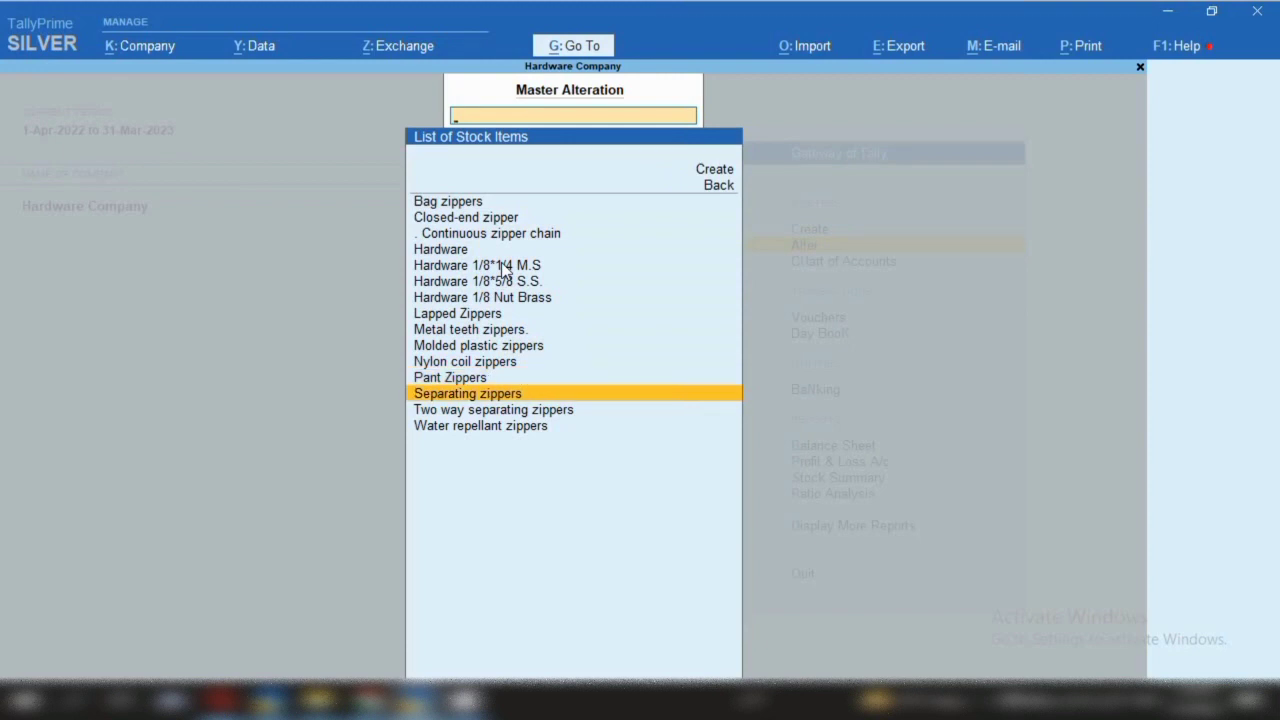
pyautogui.press('Escape')
pyautogui.press('Escape')
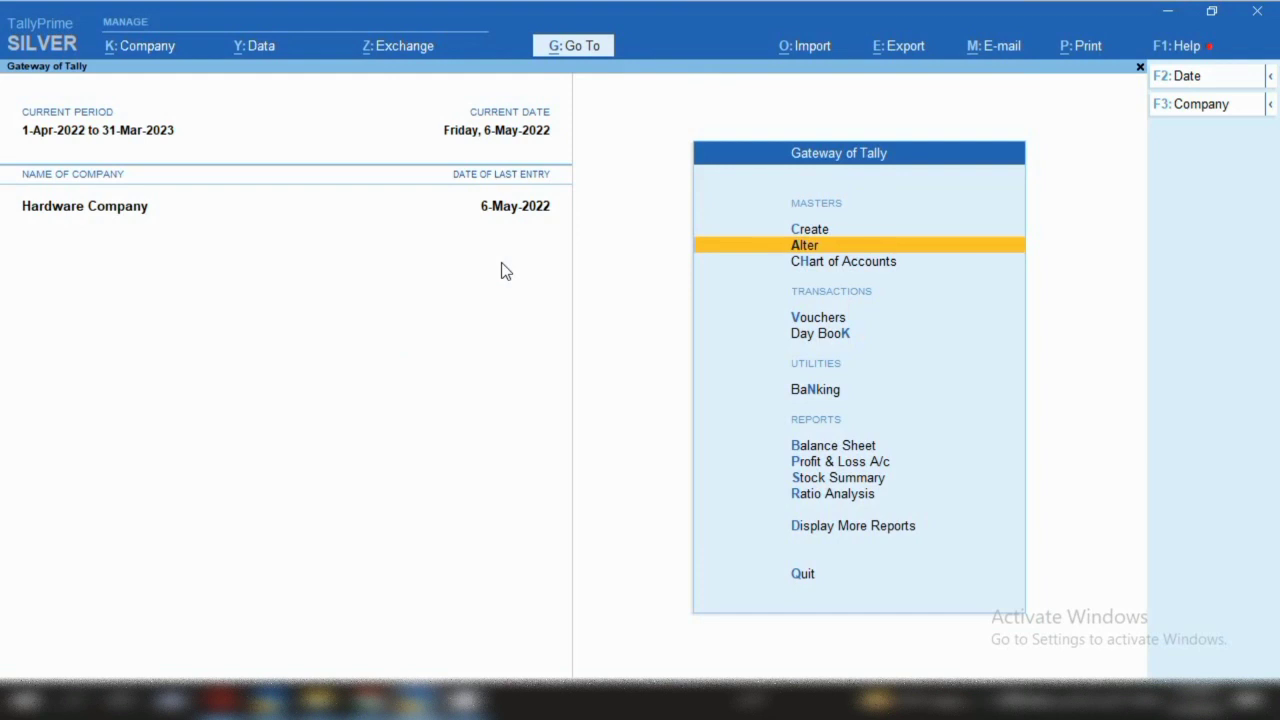
# Open the Stock Summary and drill into Zipper Row Material to see its eleven zipper items
pyautogui.press('s')
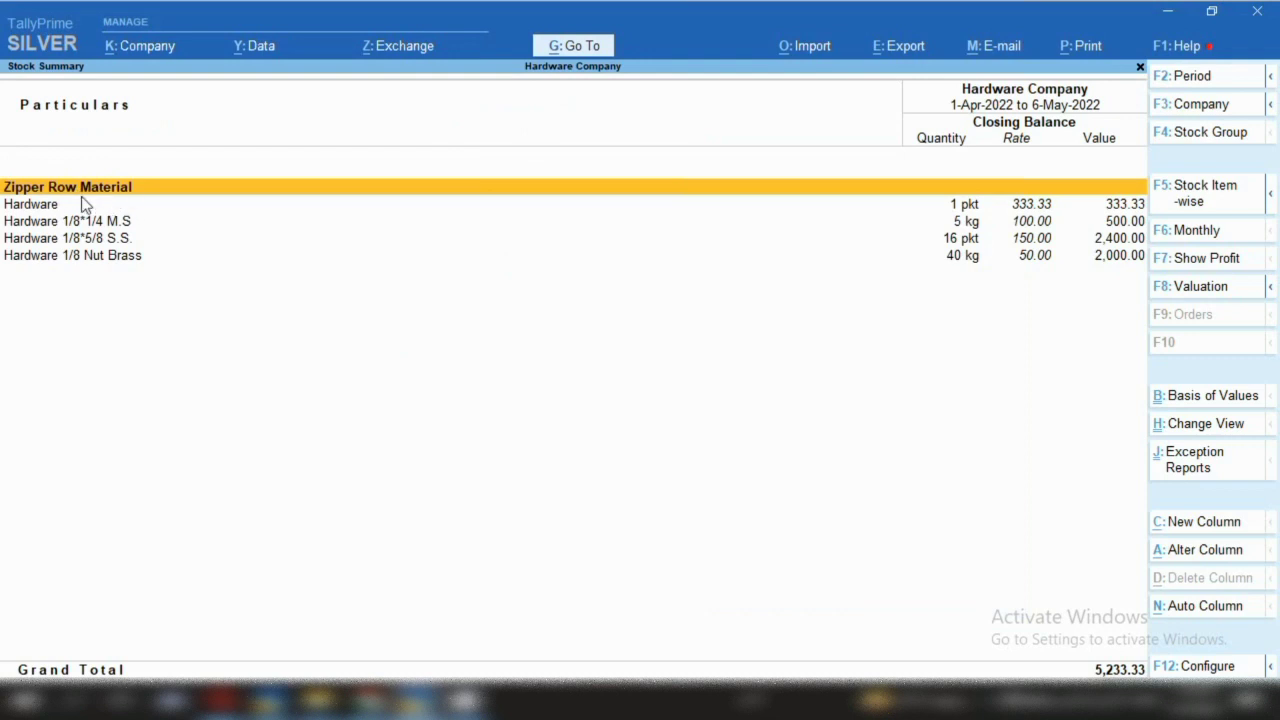
pyautogui.press('space')
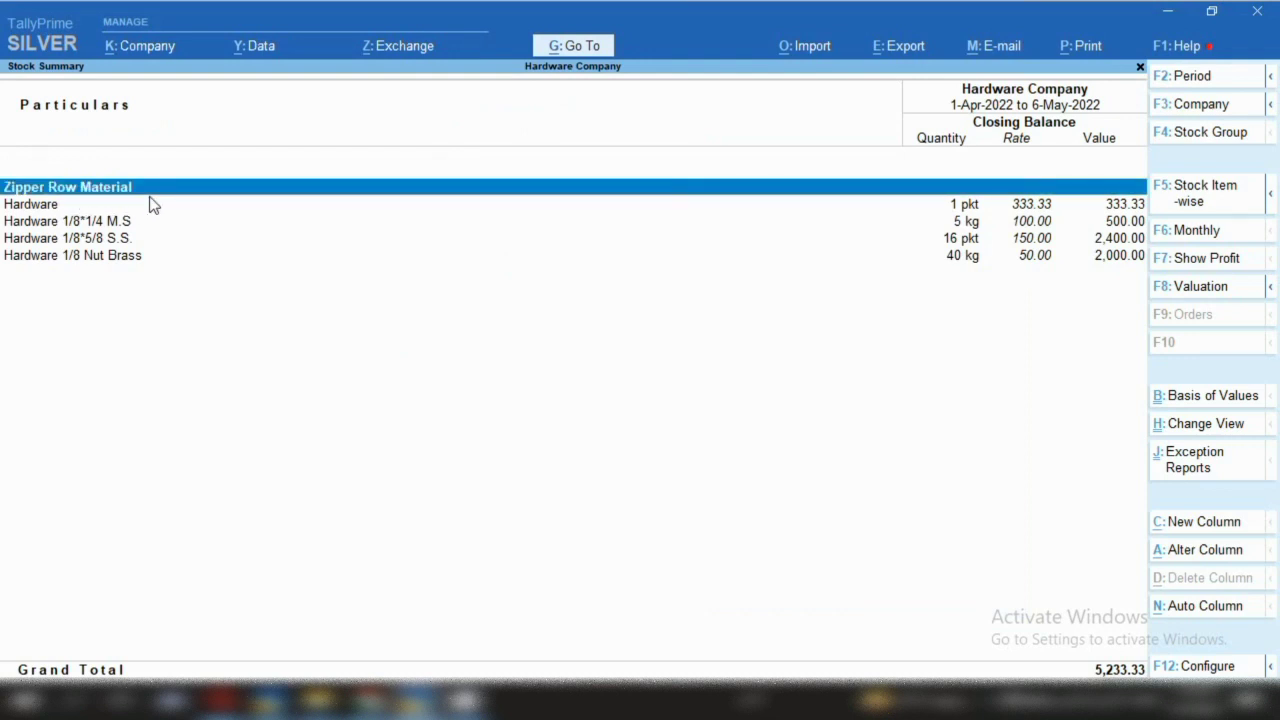
pyautogui.press('Return')
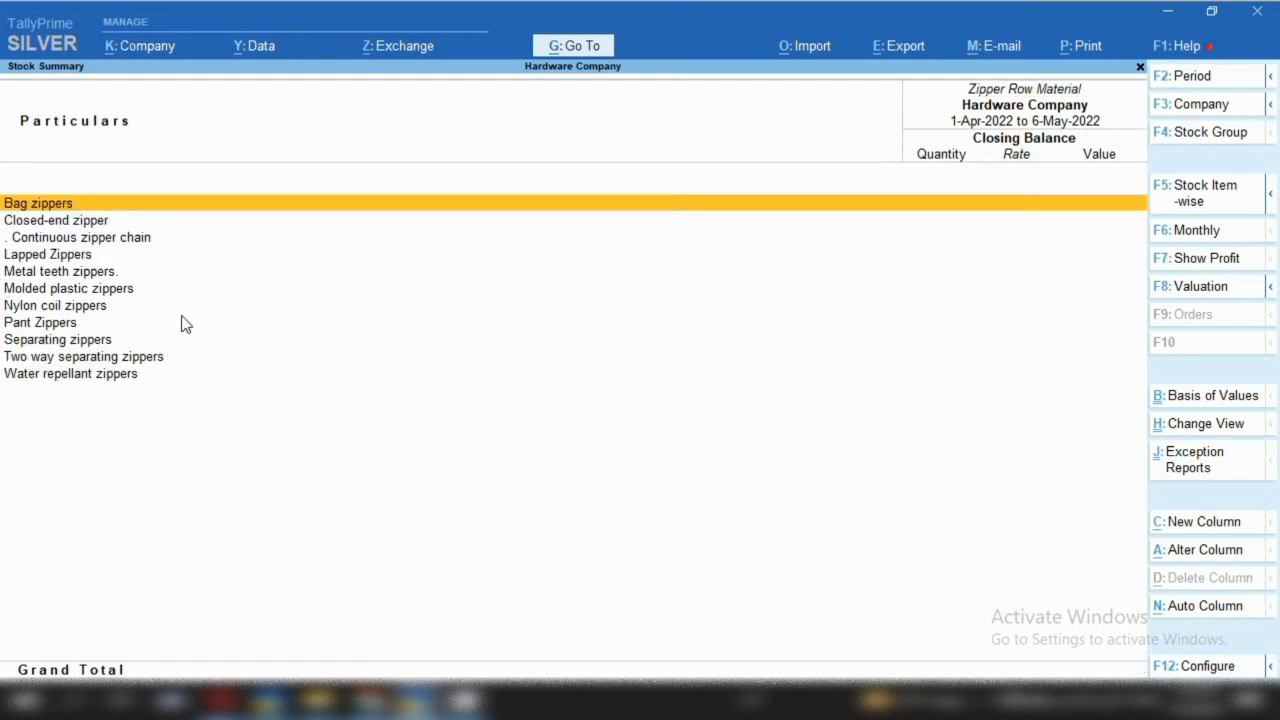
pyautogui.hotkey('shift', 'Down')
pyautogui.hotkey('shift', 'Down')
pyautogui.hotkey('shift', 'Down')
pyautogui.hotkey('shift', 'Down')
pyautogui.hotkey('shift', 'Down')
pyautogui.hotkey('shift', 'Down')
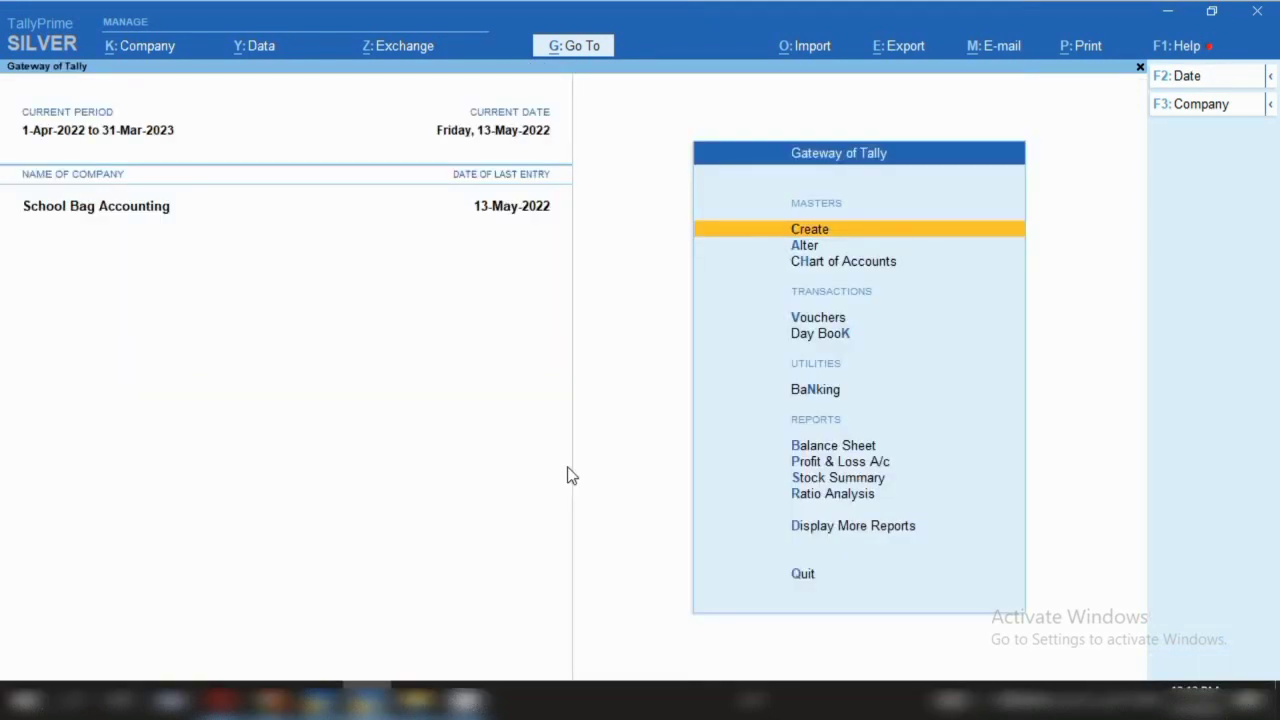
# Open a blank Stock Item Creation form from the Create list of masters
pyautogui.press('Return')
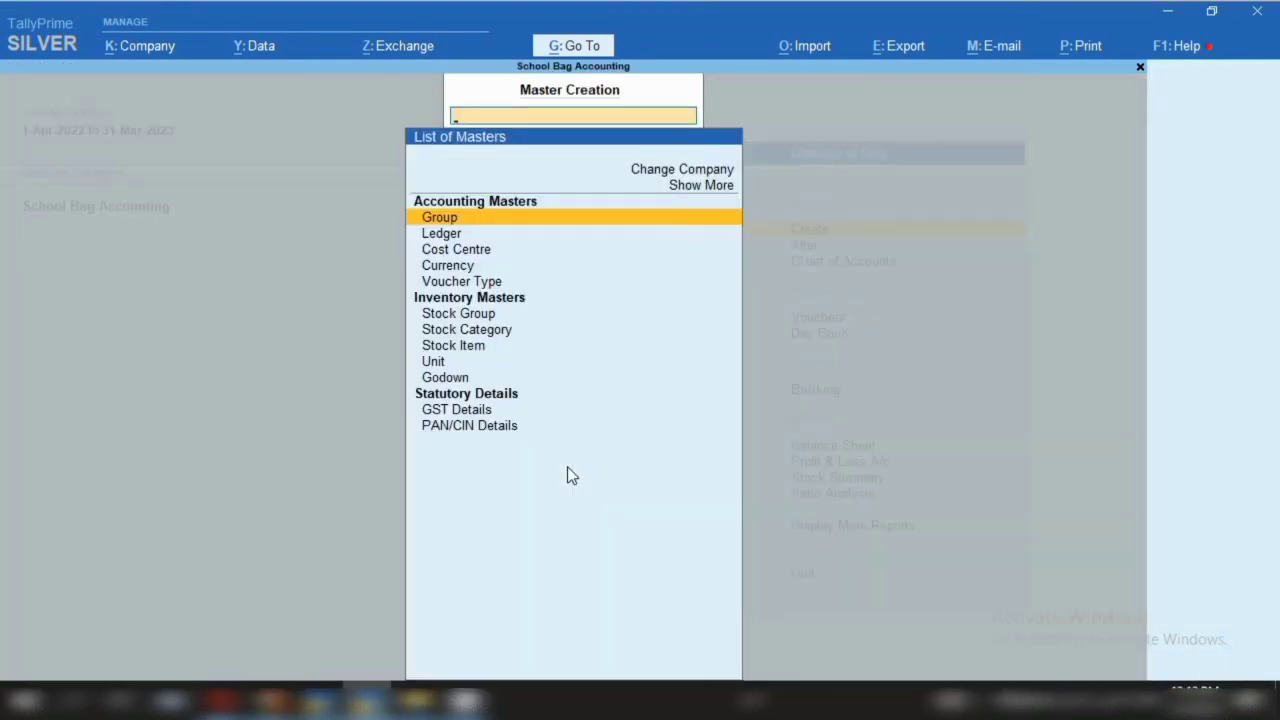
pyautogui.press('Down')
pyautogui.press('Down')
pyautogui.press('Down')
pyautogui.press('Down')
pyautogui.press('Down')
pyautogui.press('Down')
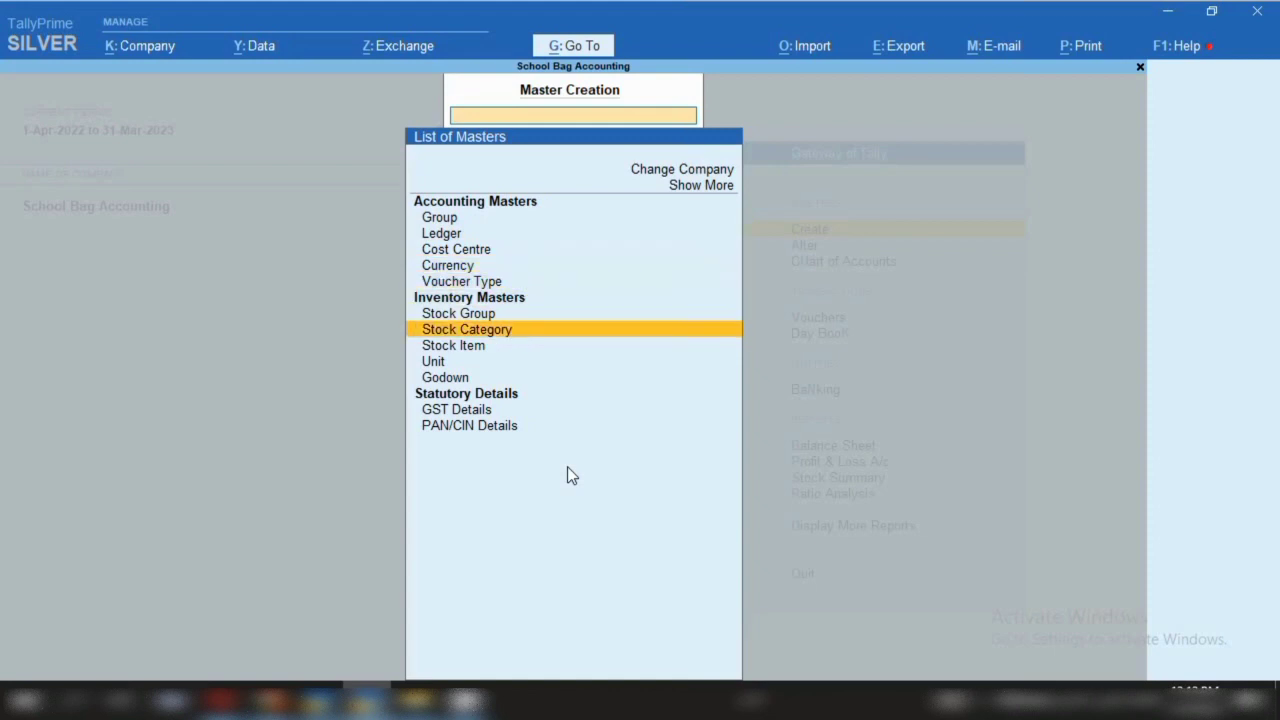
pyautogui.press('Down')
pyautogui.press('Return')
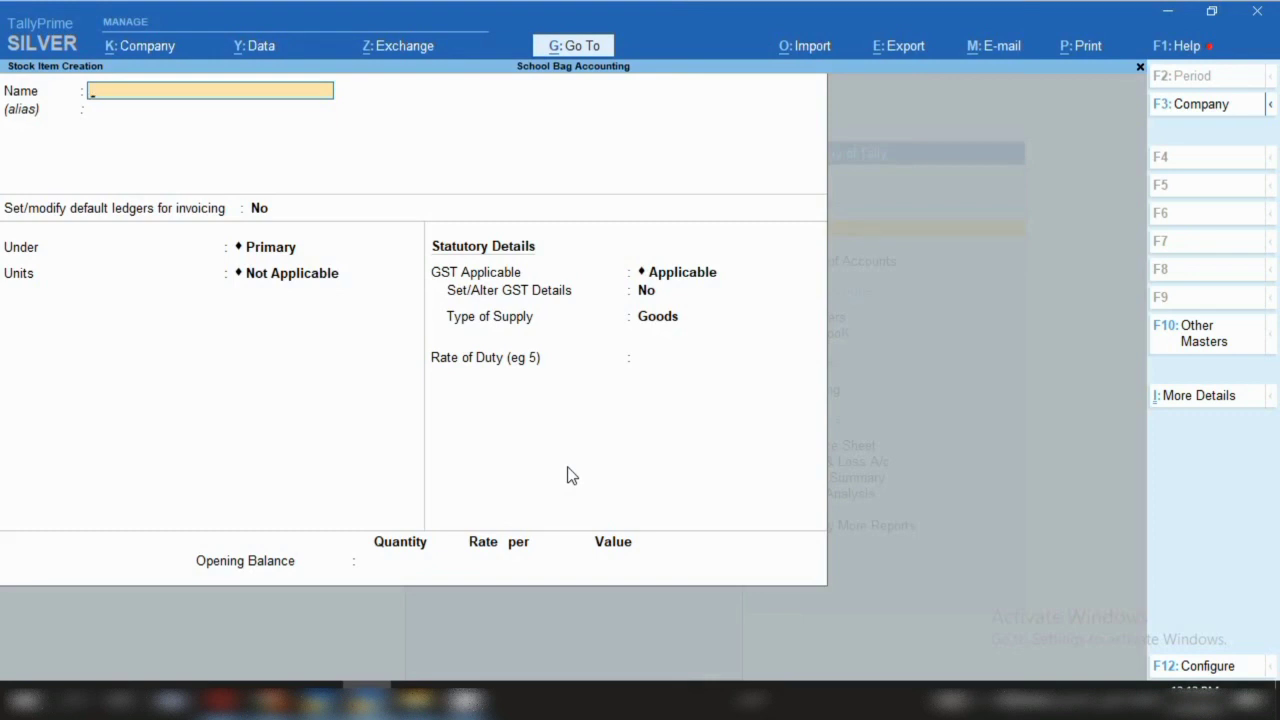
# Name the new stock item Leather Bag
pyautogui.write('Leather Bag')
pyautogui.press('Return')
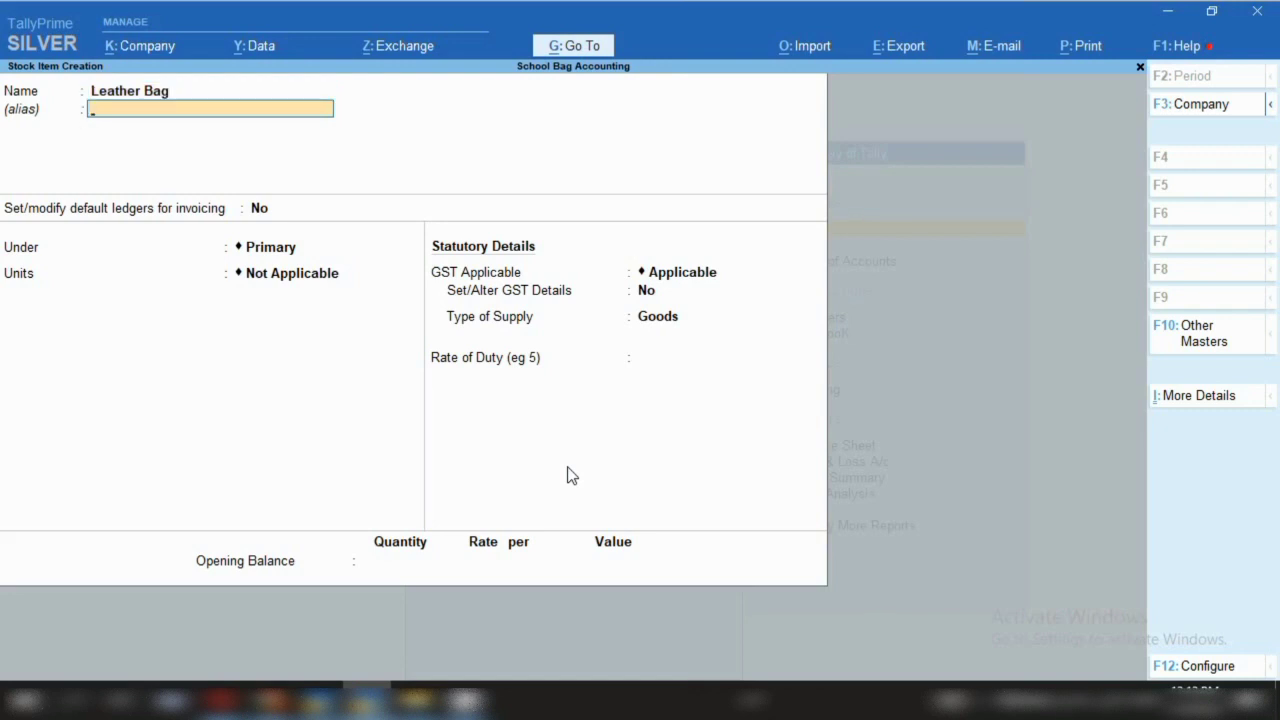
pyautogui.press('Return')
pyautogui.press('Return')
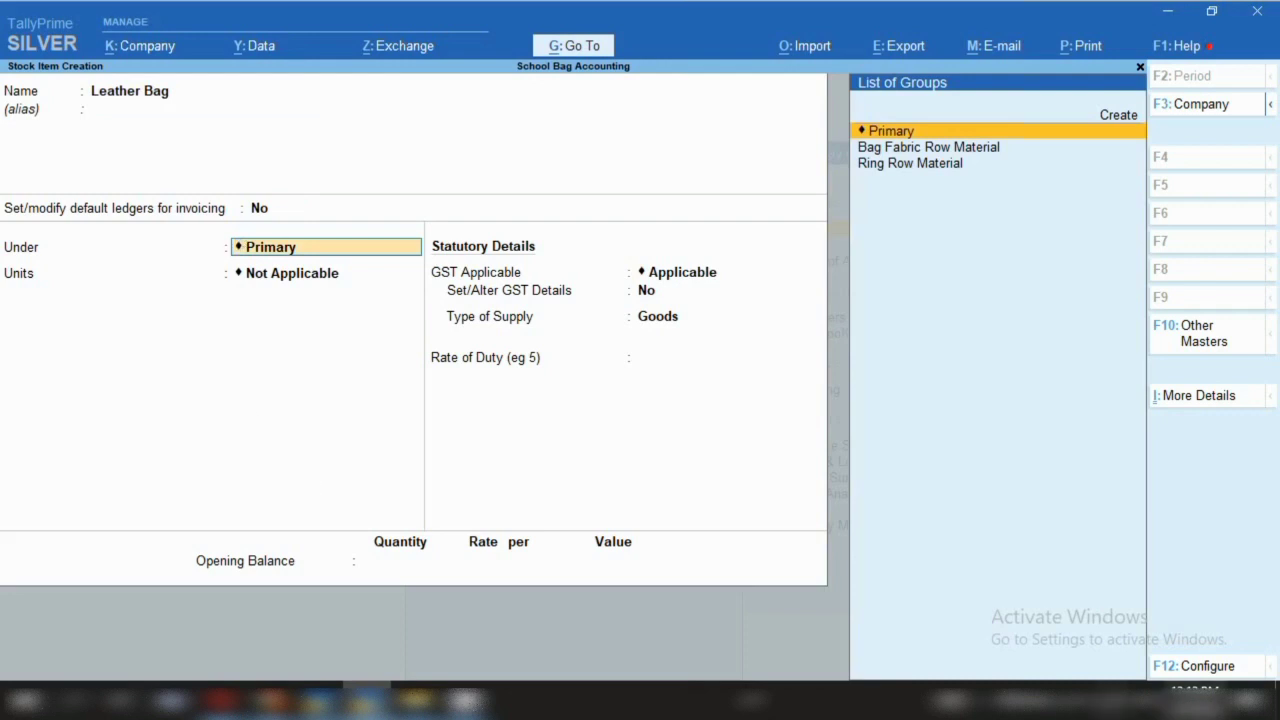
# Enable units of measurement and Bill of Materials in the stock item configuration
pyautogui.click(1200, 668)
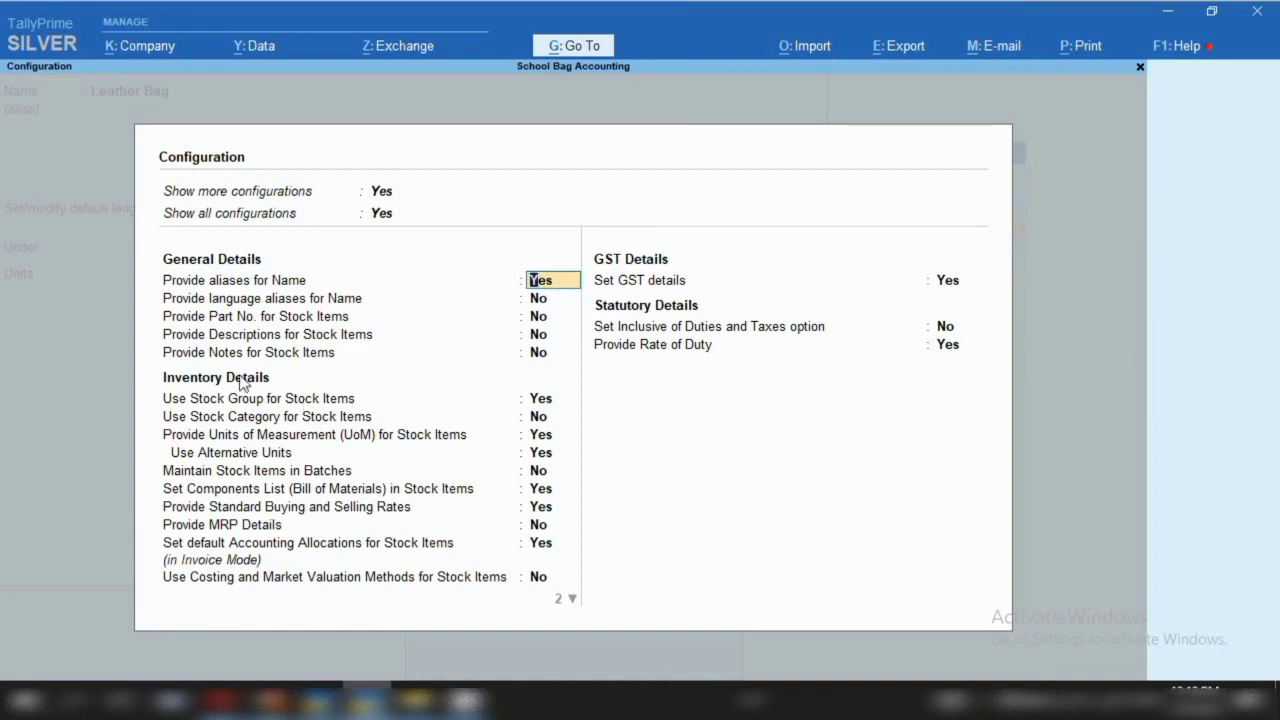
pyautogui.click(225, 439)
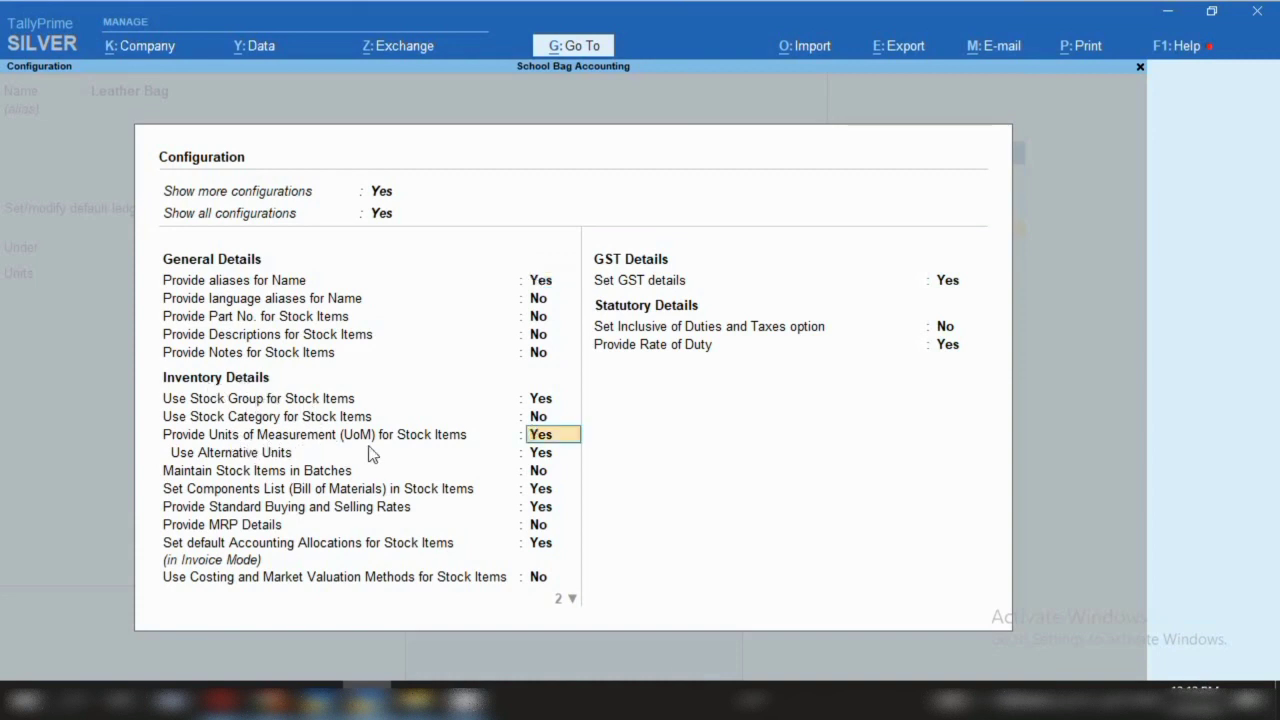
pyautogui.click(368, 490)
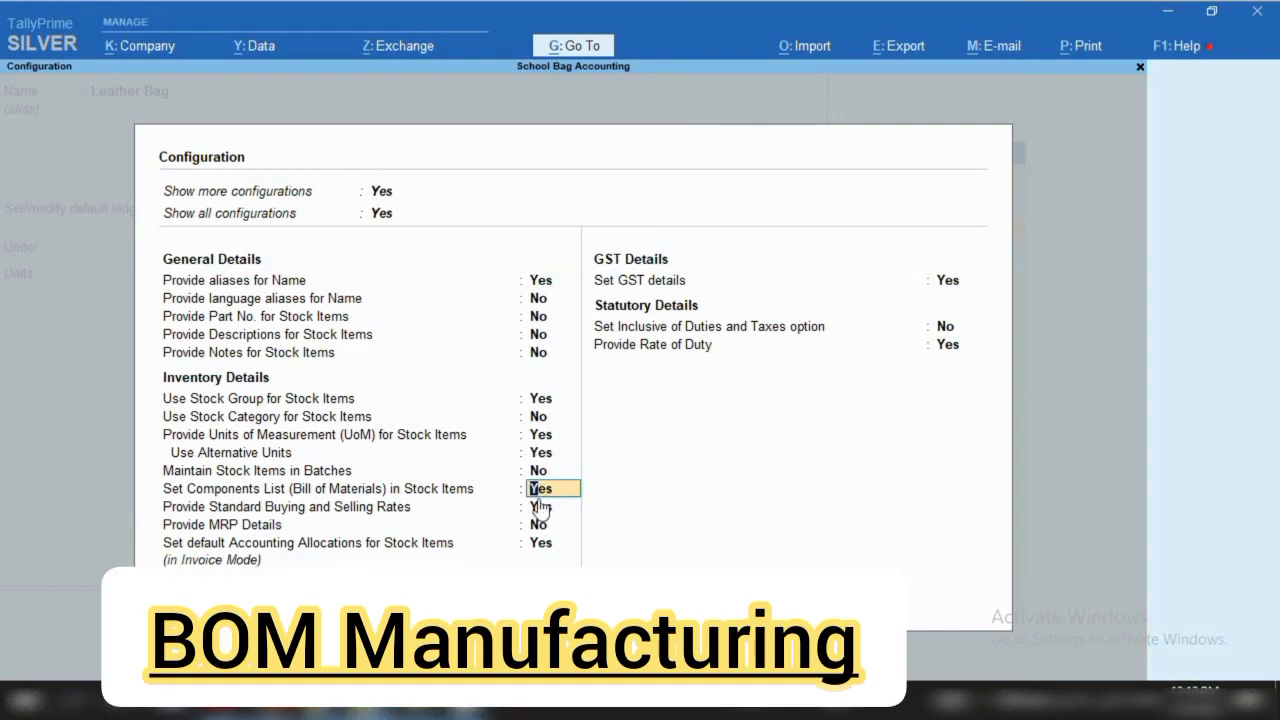
pyautogui.hotkey('ctrl', 'a')
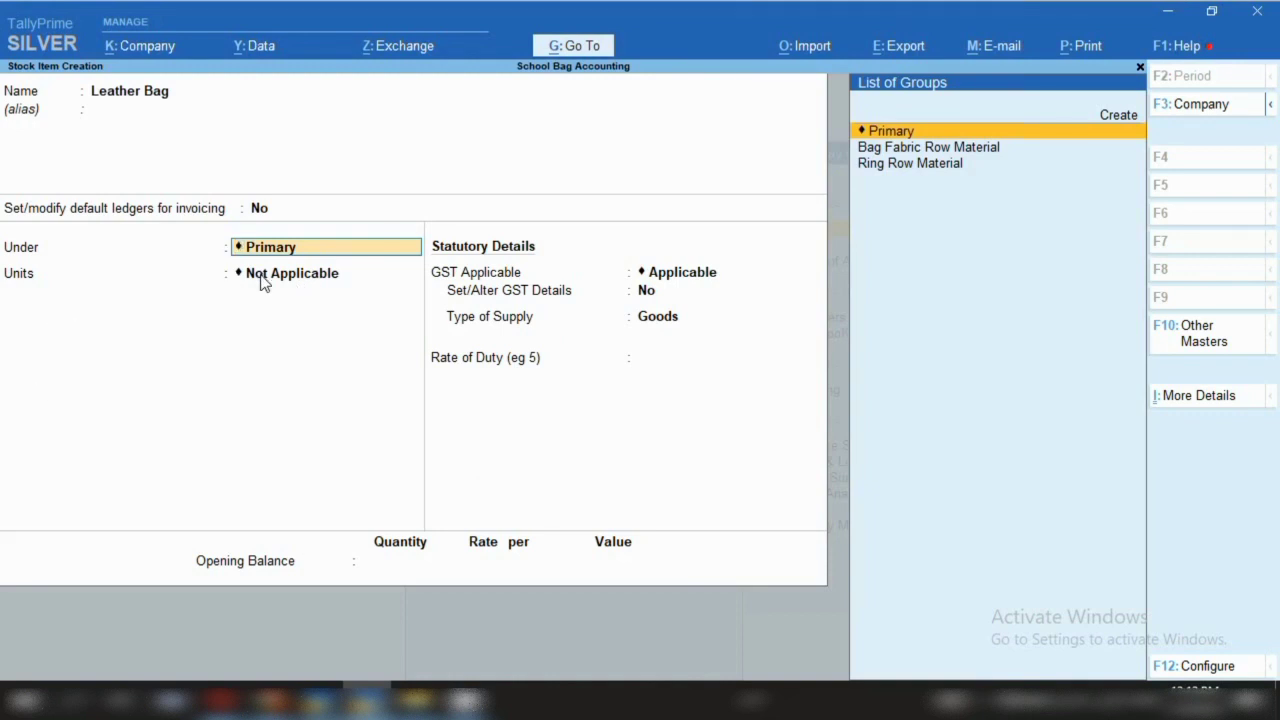
# Create the stock group Finished Good of Bag and assign it to Leather Bag
pyautogui.hotkey('alt', 'c')
pyautogui.write('Fini')
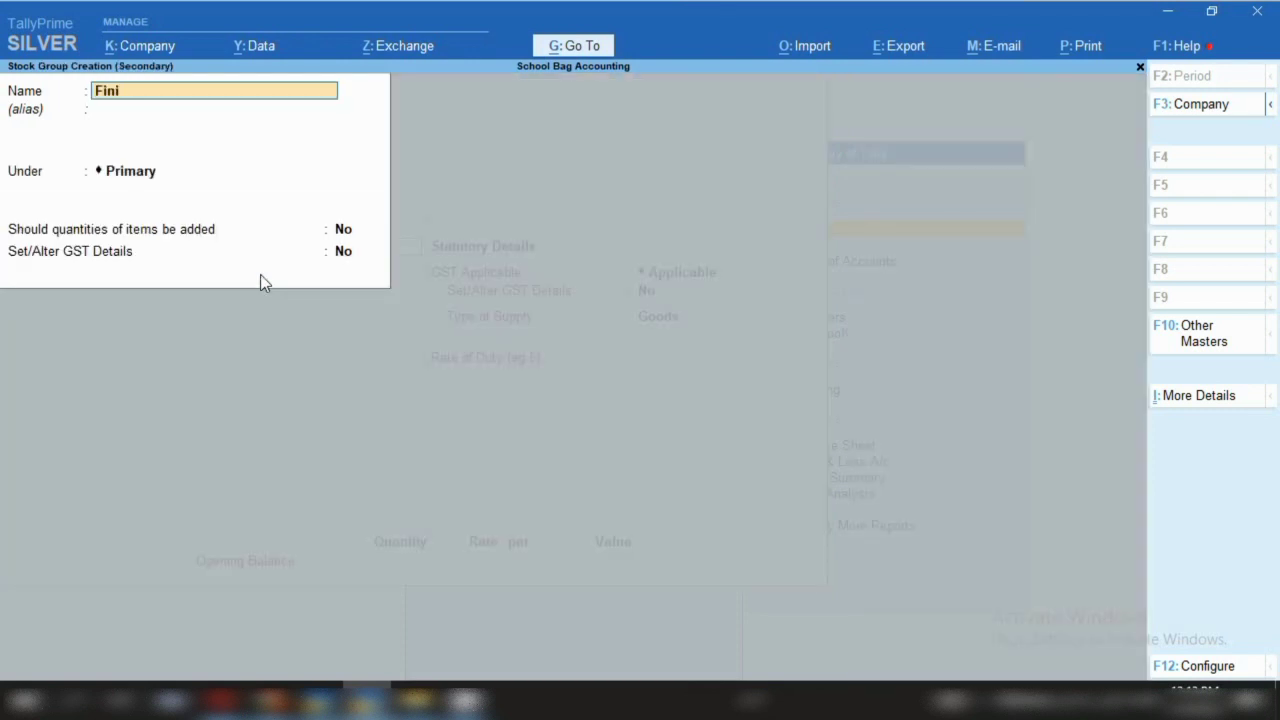
pyautogui.write('shed Good of Ba')
pyautogui.write('g')
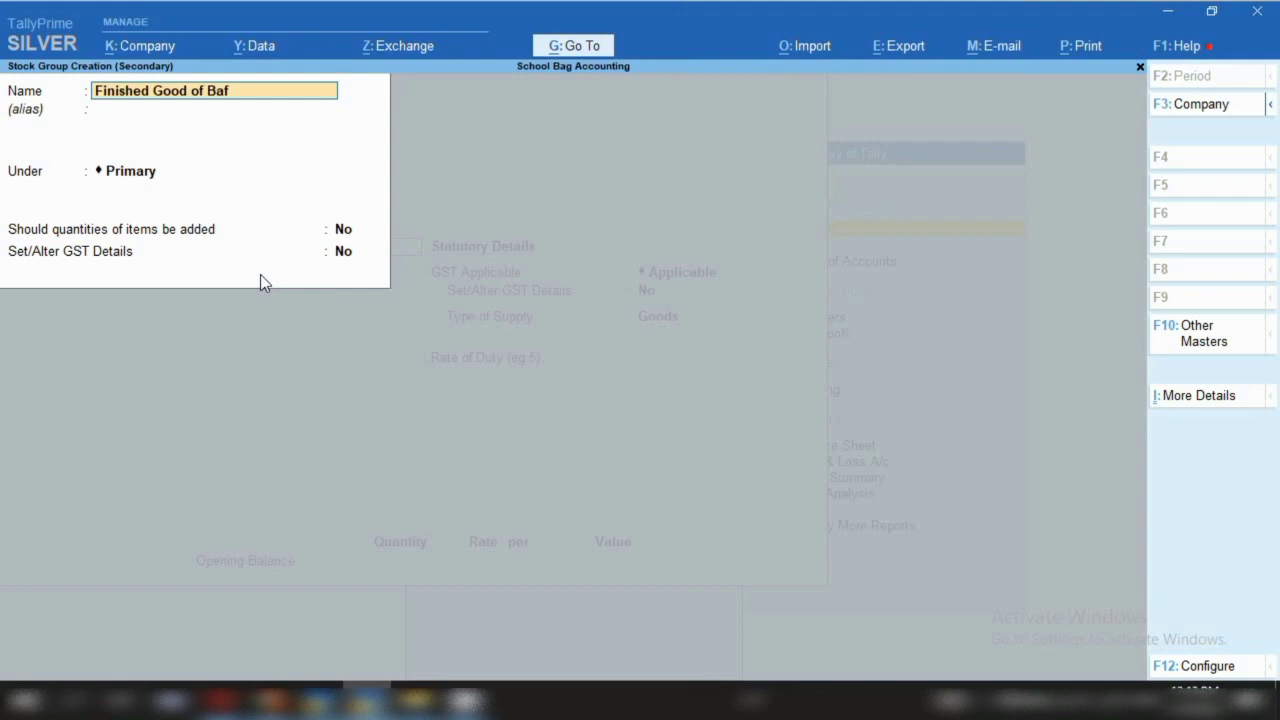
pyautogui.press('Return')
pyautogui.press('Return')
pyautogui.press('Return')
pyautogui.press('Return')
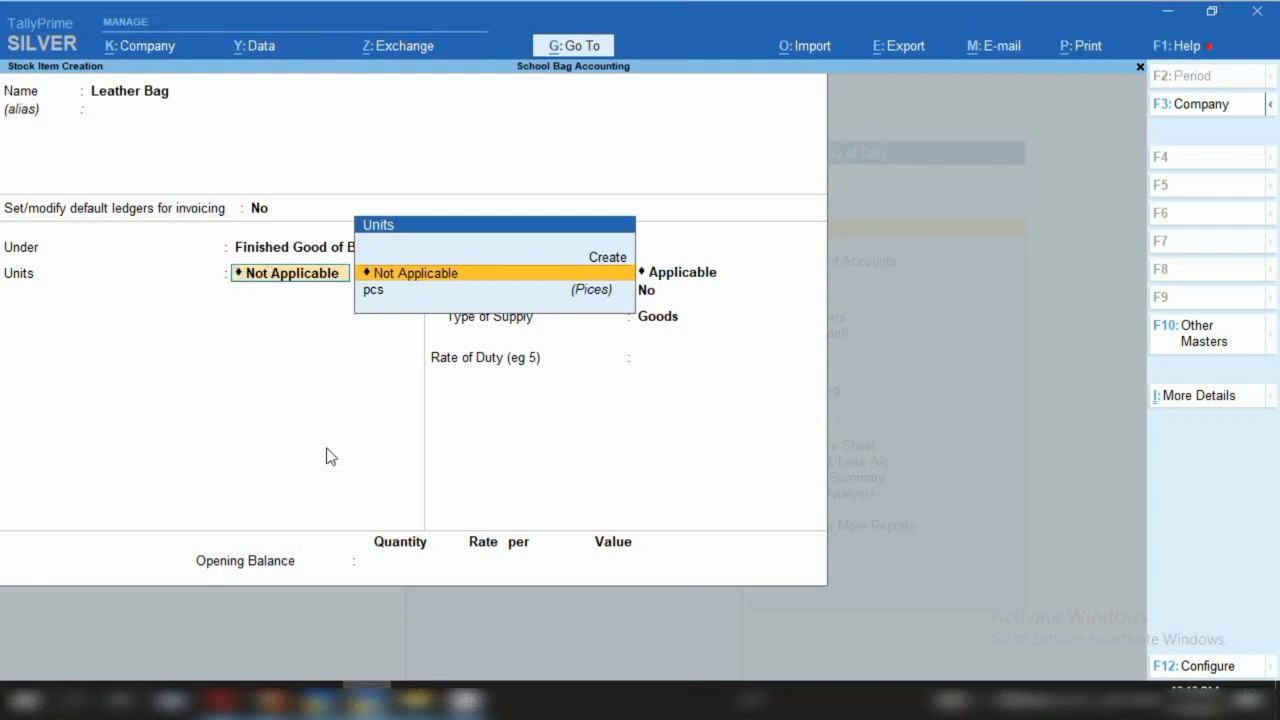
# Set Leather Bag to pcs, alternate units Not Applicable, and turn on components (BOM)
pyautogui.press('Down')
pyautogui.press('Return')
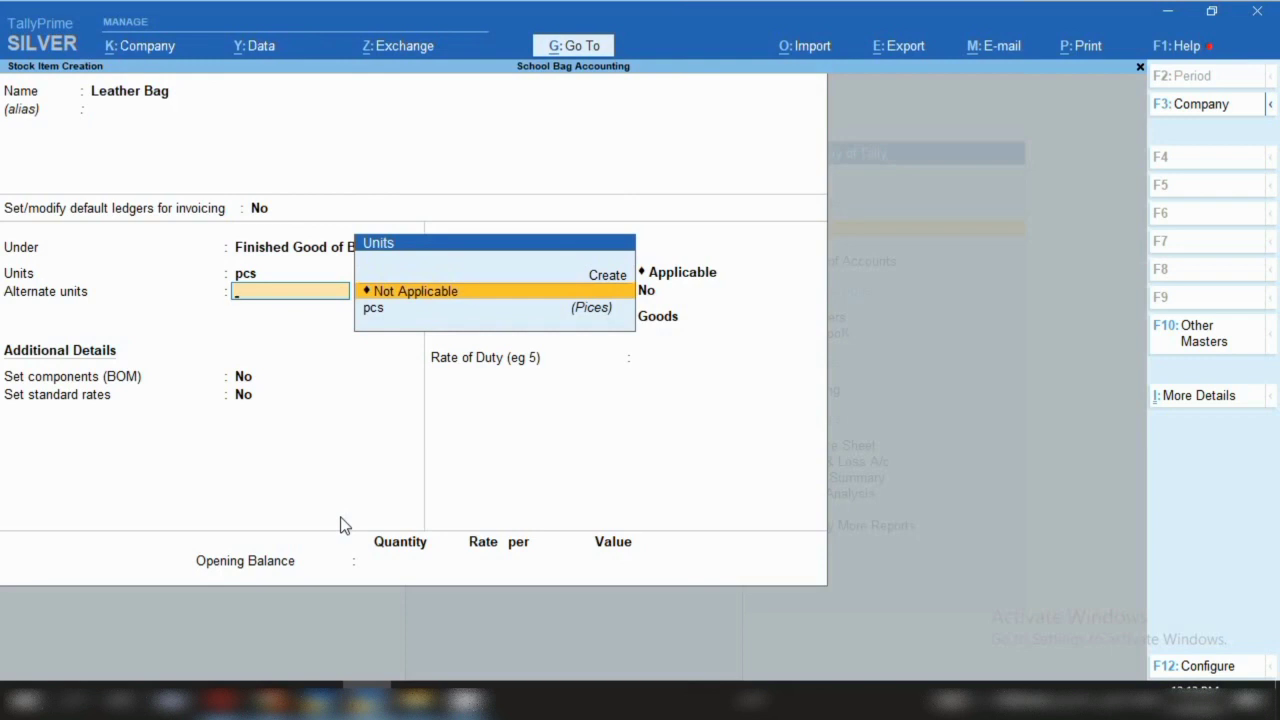
pyautogui.press('Return')
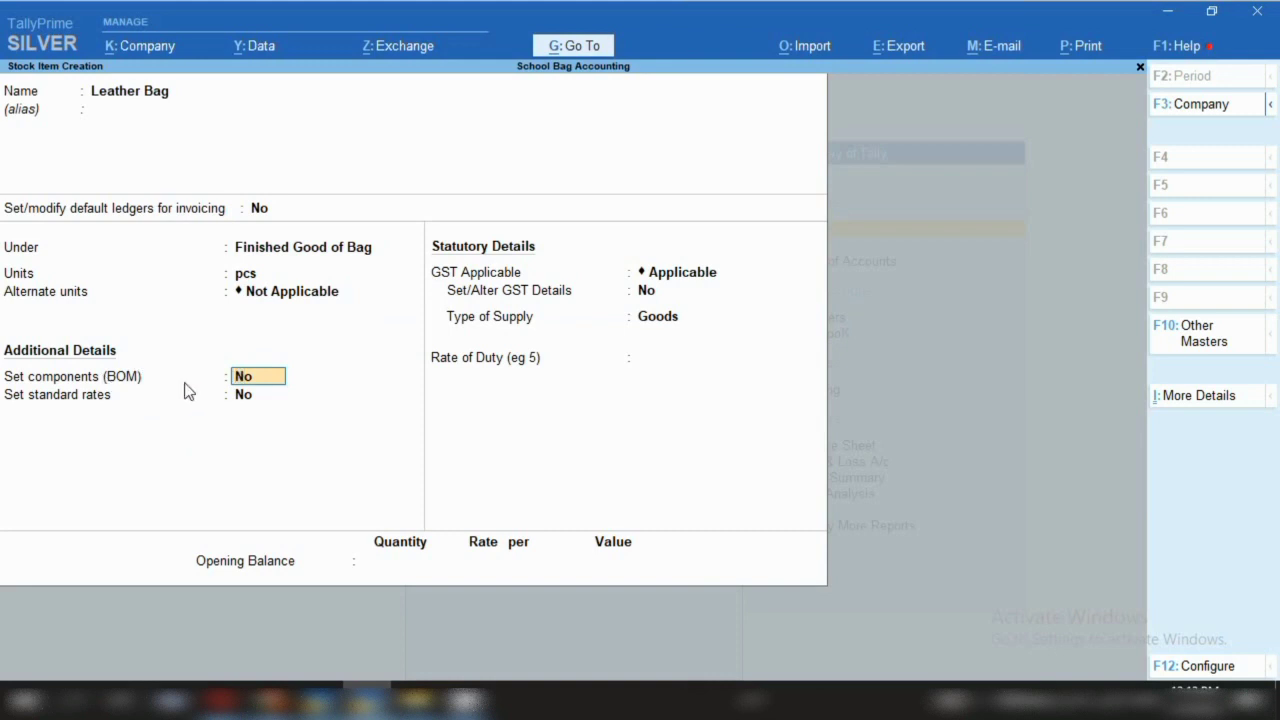
pyautogui.write('y')
pyautogui.press('Return')
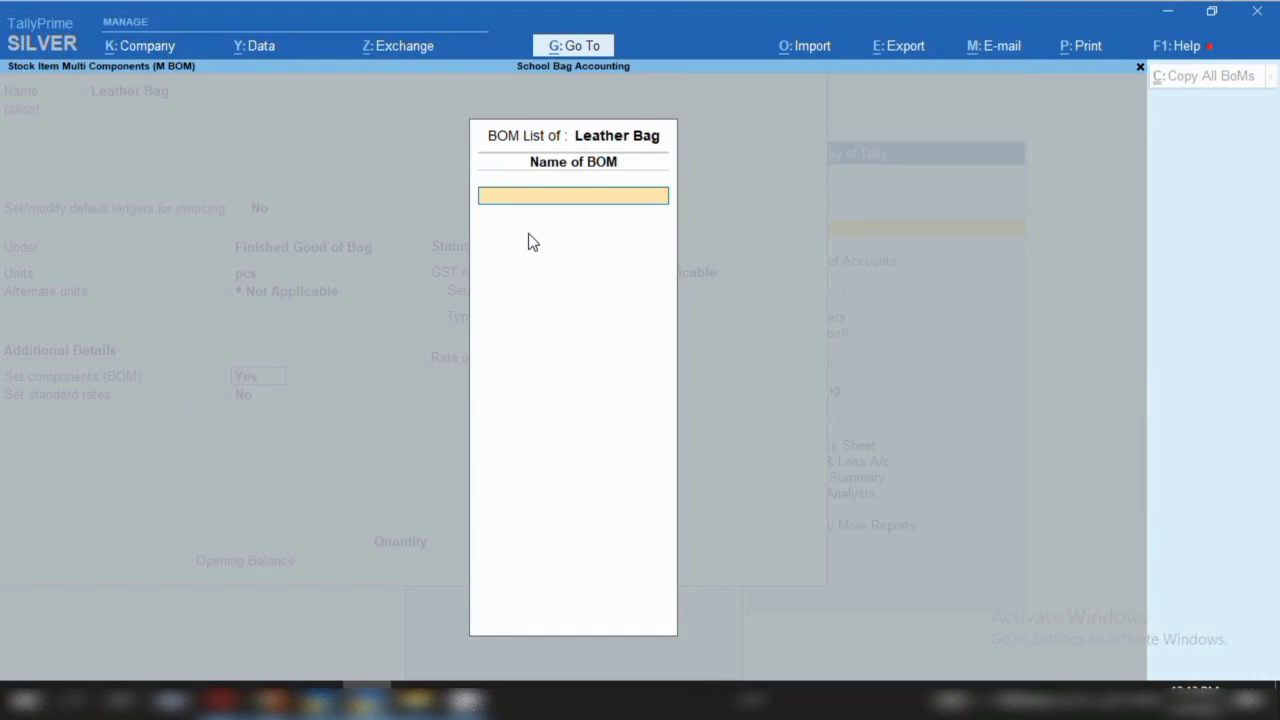
# Name the BOM Bag with a unit of manufacture of 1 pcs
pyautogui.write('Bag')
pyautogui.press('Return')
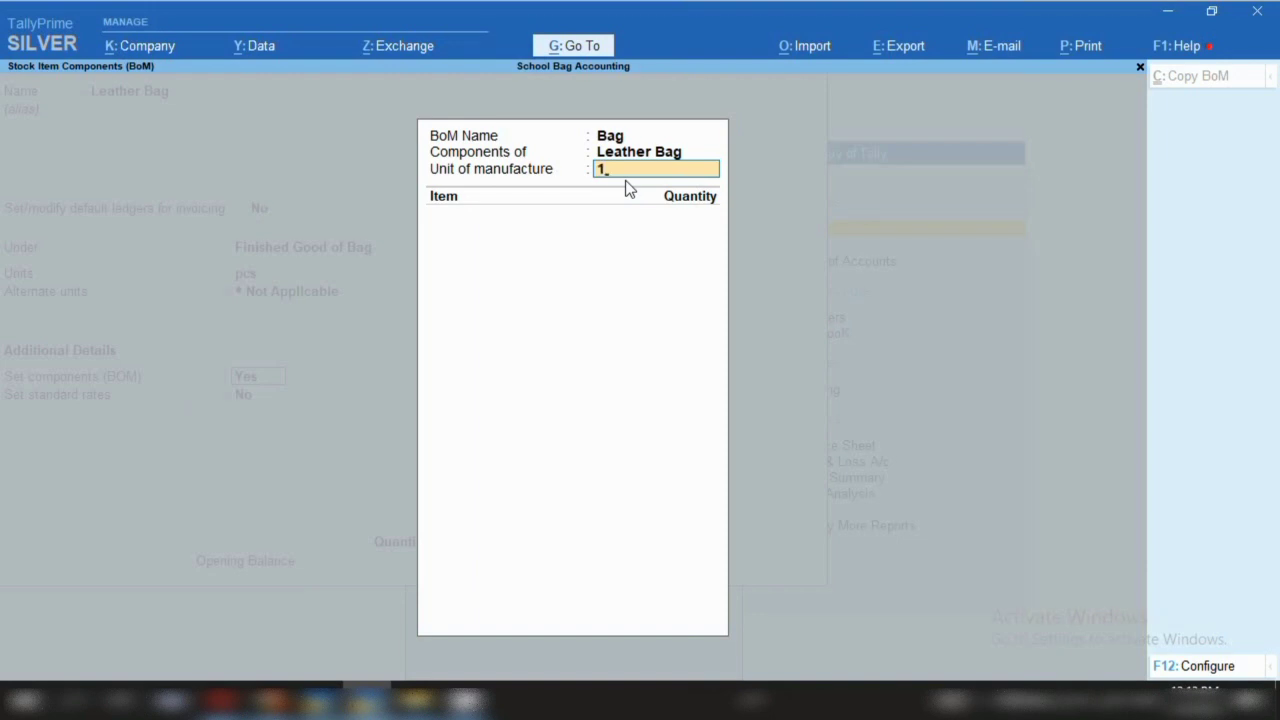
pyautogui.press('BackSpace')
pyautogui.write('12')
pyautogui.press('BackSpace')
pyautogui.press('Return')
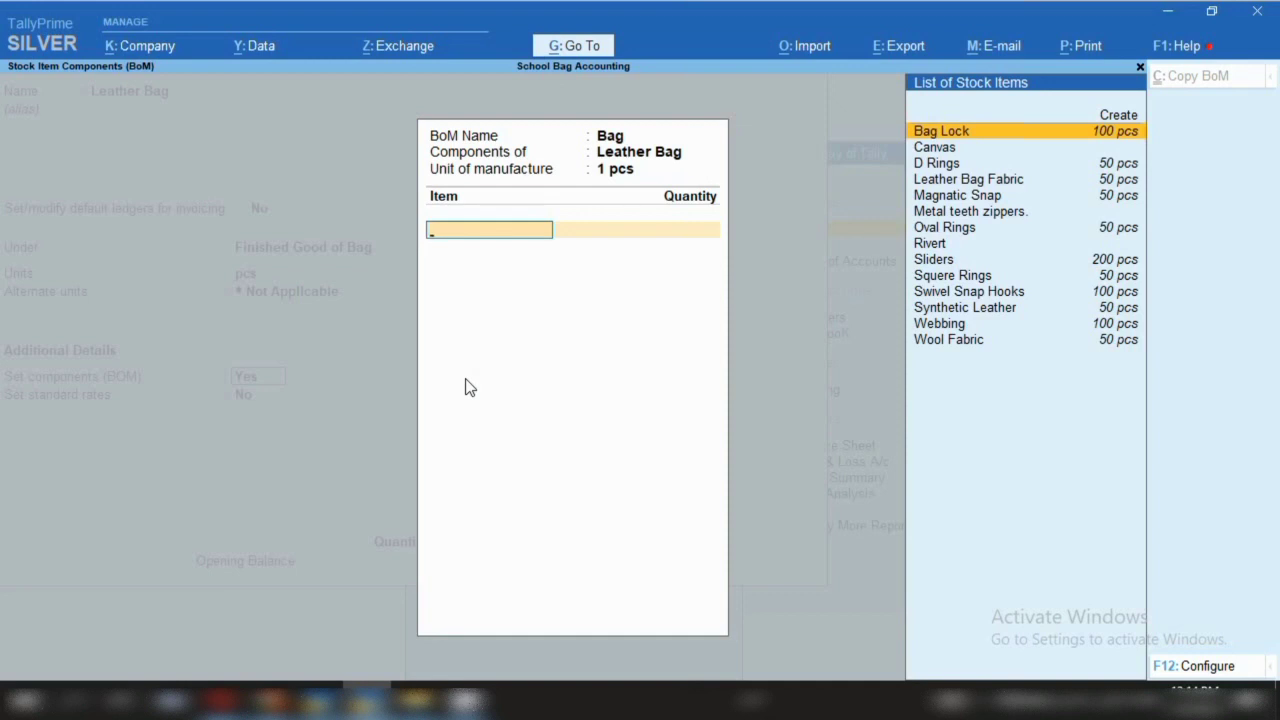
# Add components Leather Bag Fabric 1 pcs and Bag Lock 2 pcs to the Bag BOM
pyautogui.press('Down')
pyautogui.press('Down')
pyautogui.press('Down')
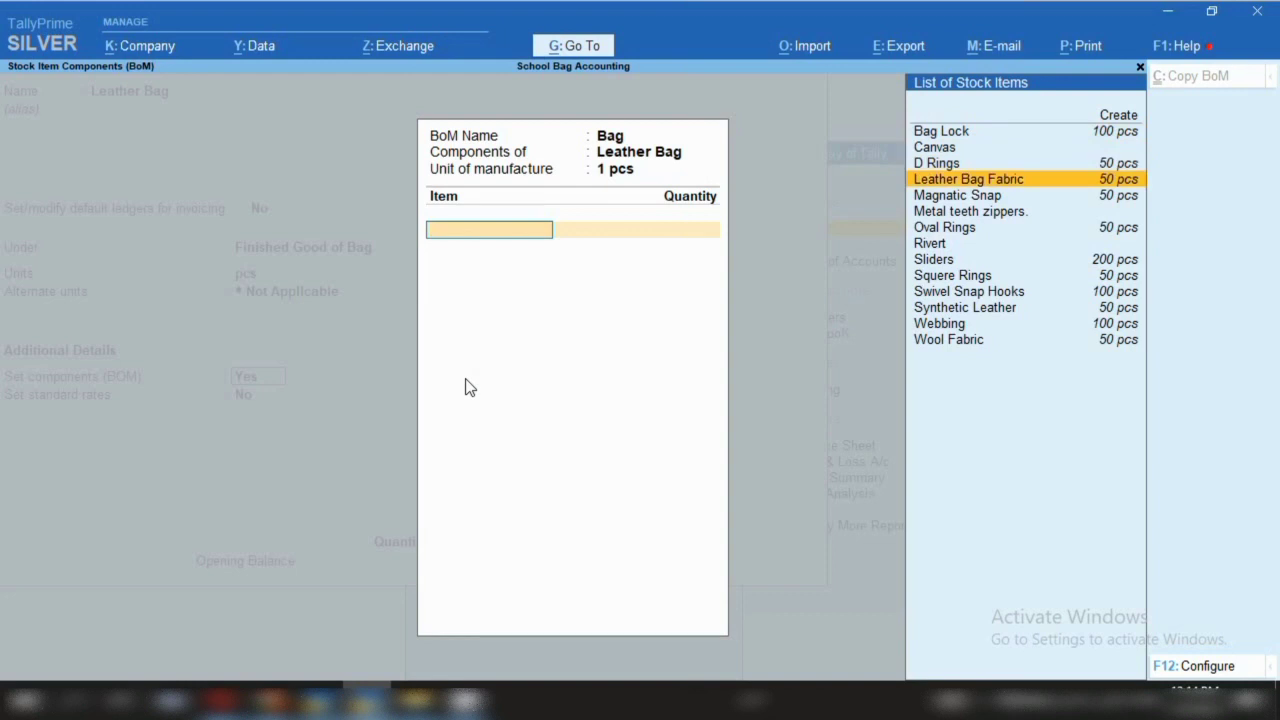
pyautogui.press('Return')
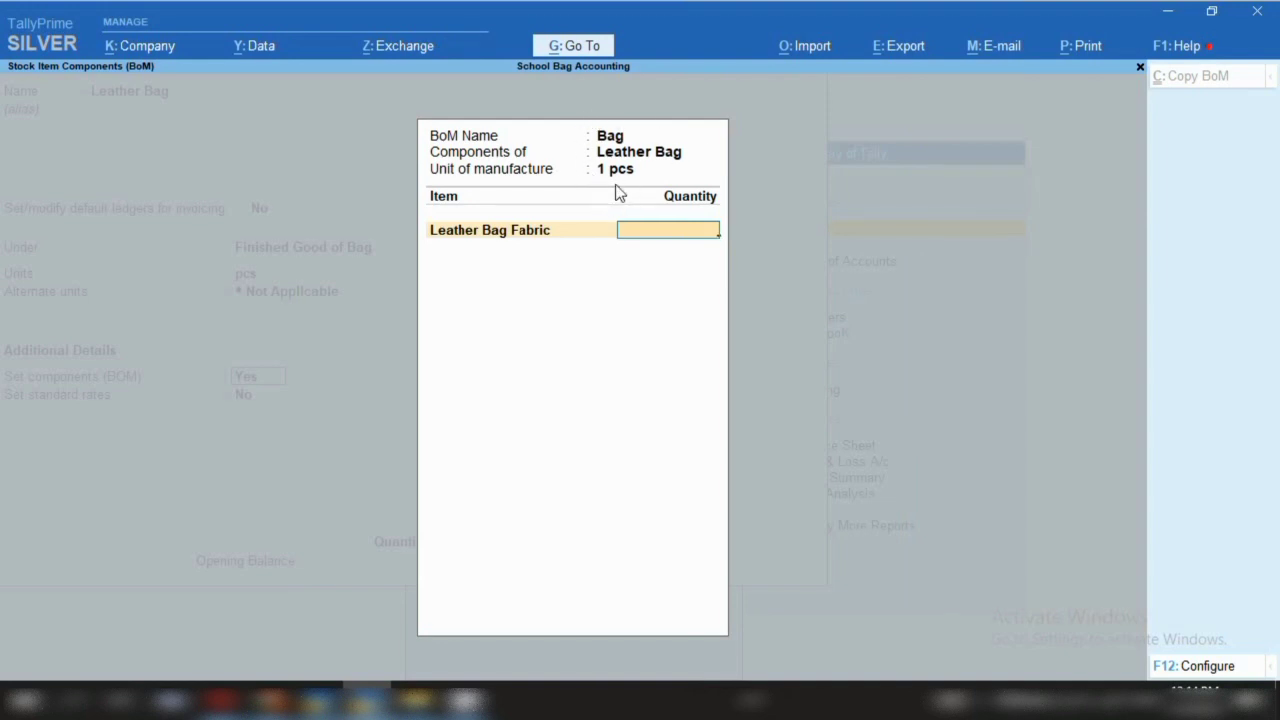
pyautogui.write('1')
pyautogui.press('Return')
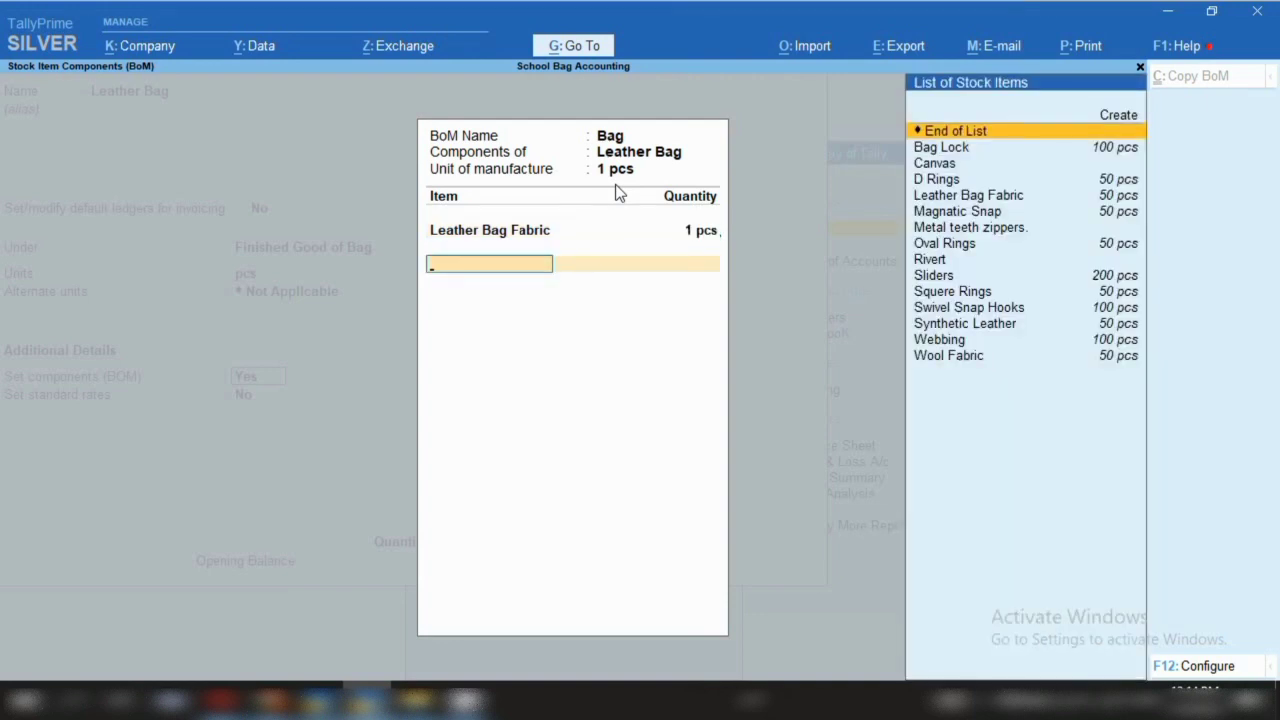
pyautogui.press('Down')
pyautogui.press('Down')
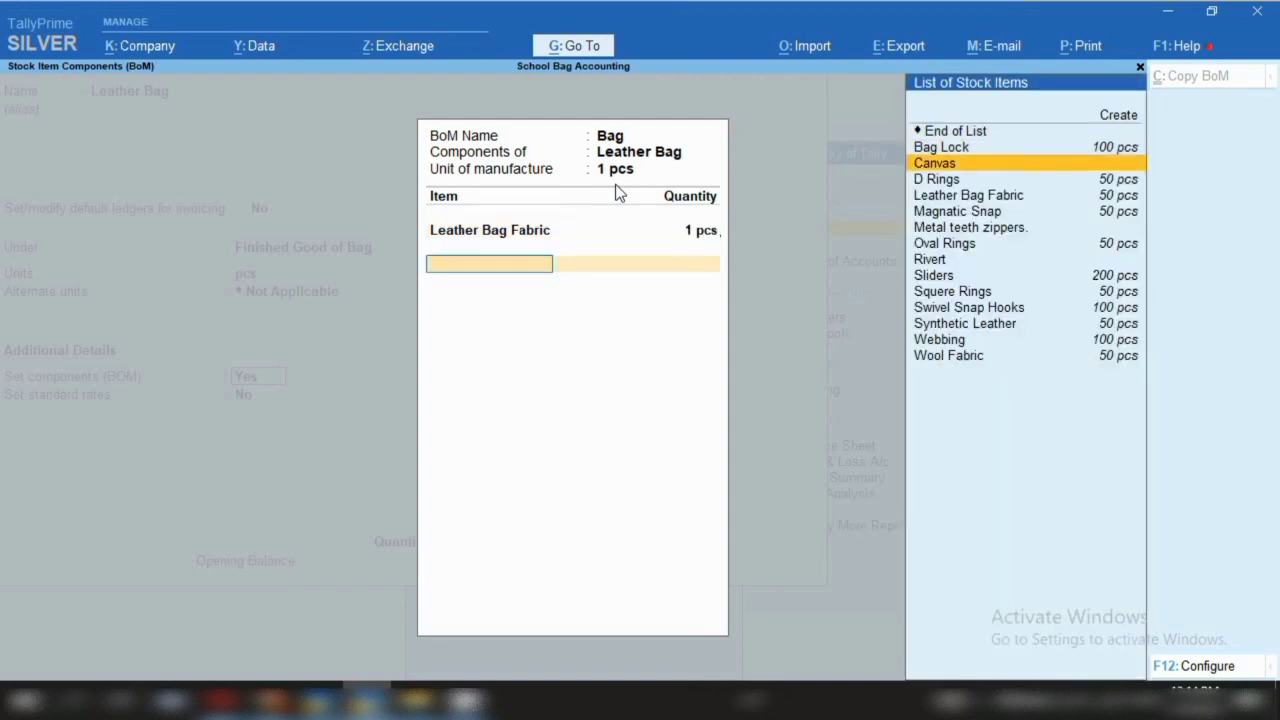
pyautogui.press('Up')
pyautogui.press('Return')
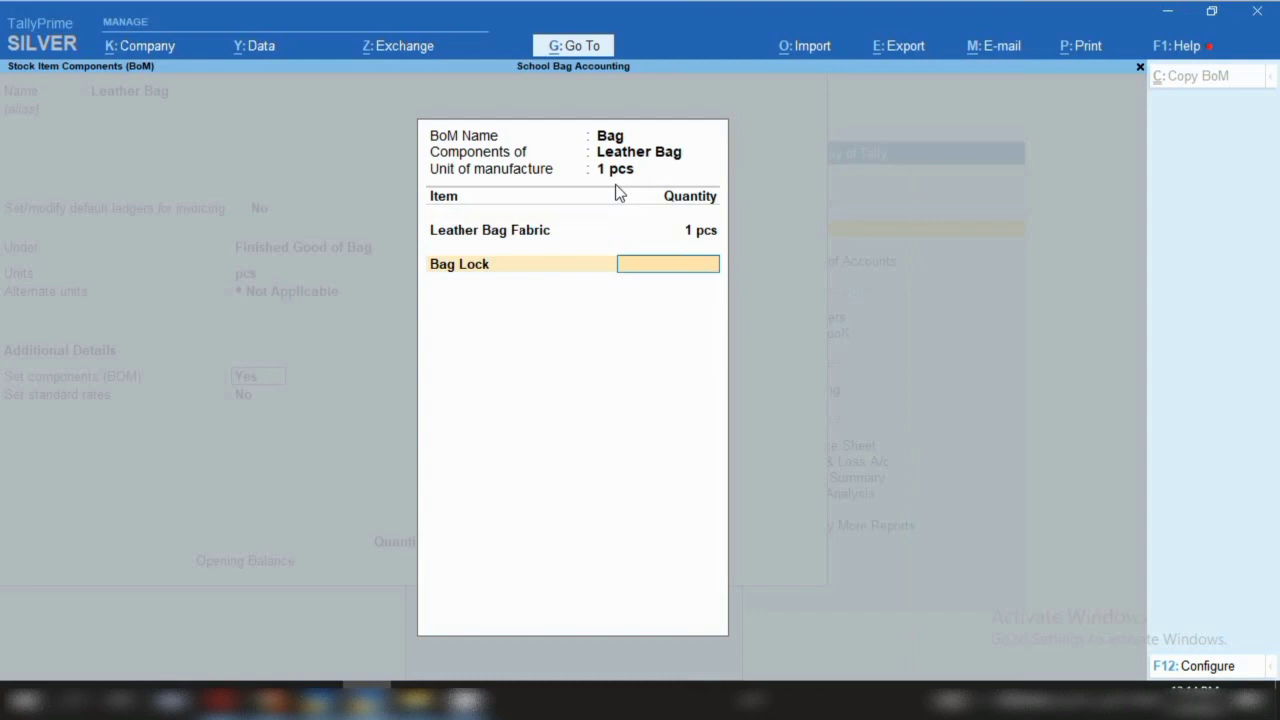
pyautogui.write('2')
pyautogui.press('Return')
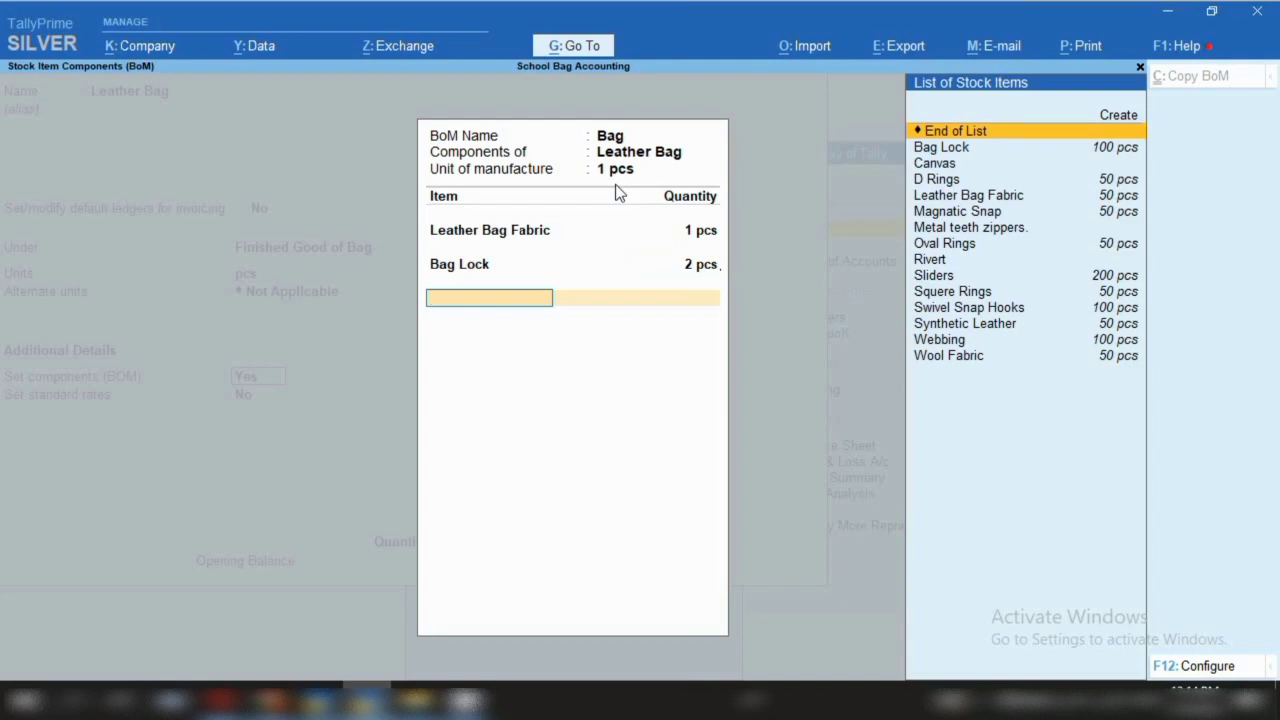
# Add Canvas 4 pcs and select D Rings as the next component
pyautogui.press('Down')
pyautogui.press('Down')
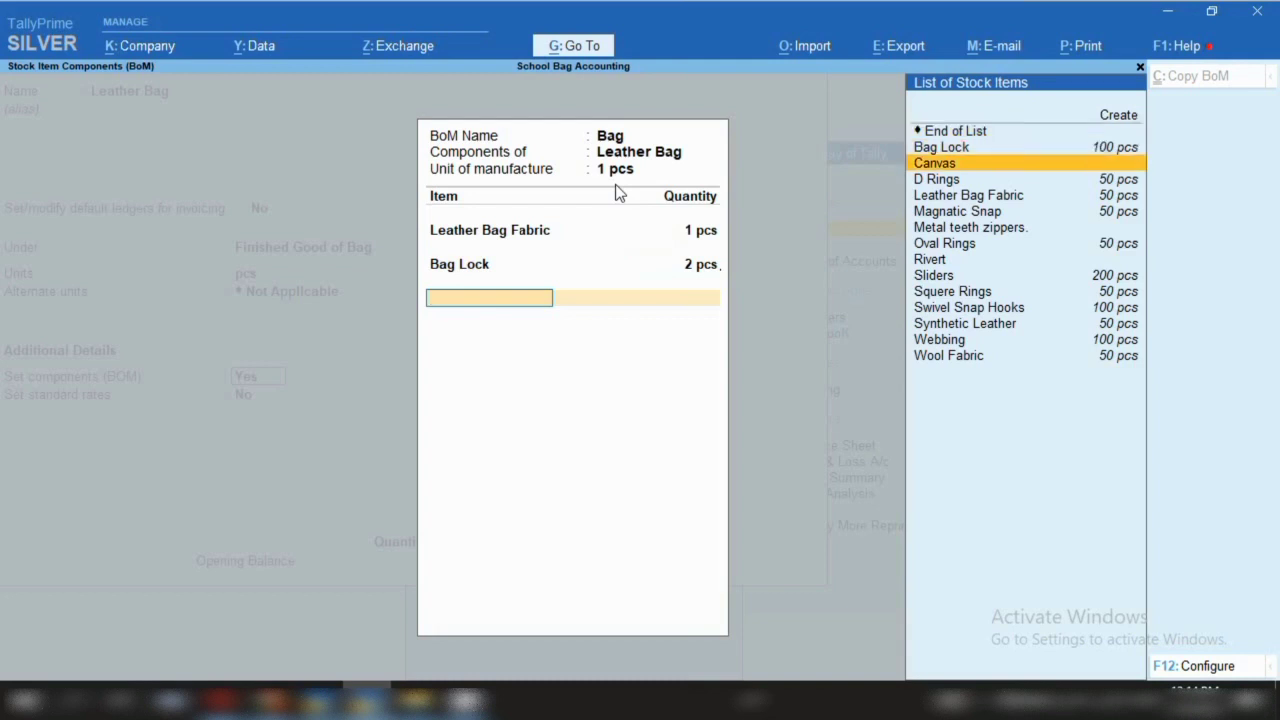
pyautogui.press('Return')
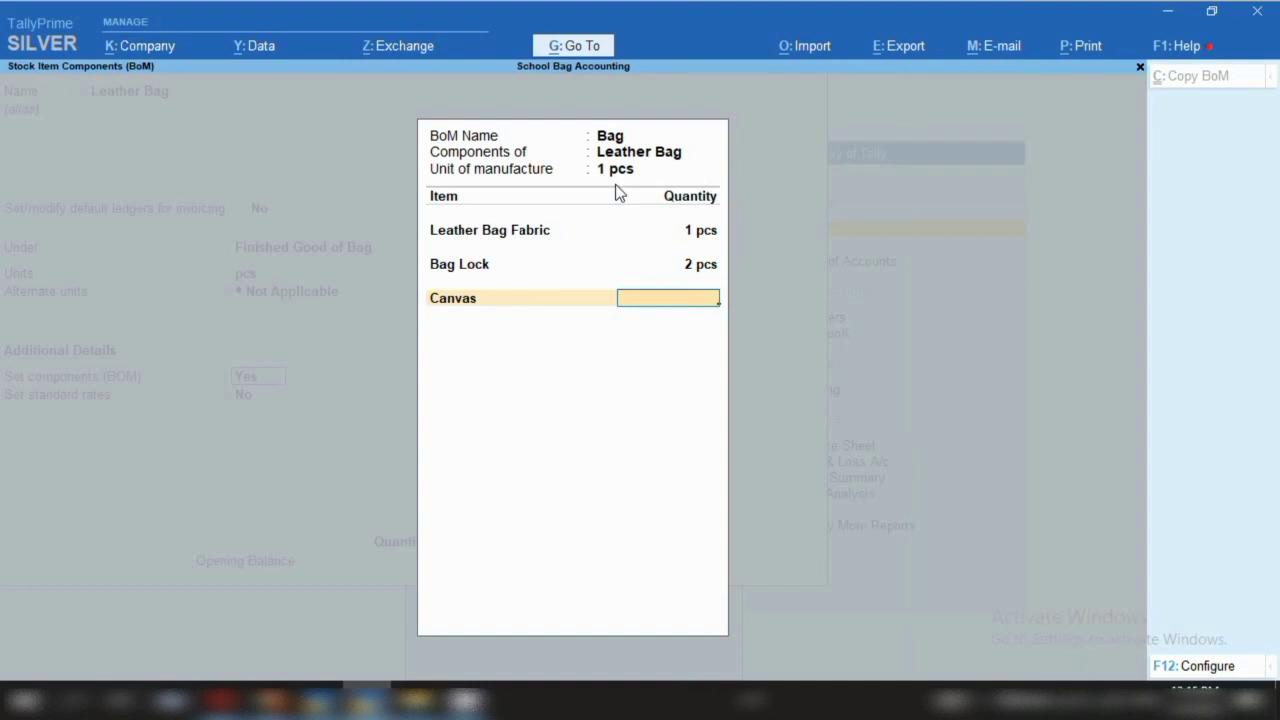
pyautogui.write('4')
pyautogui.press('Return')
pyautogui.press('Down')
pyautogui.press('Down')
pyautogui.press('Down')
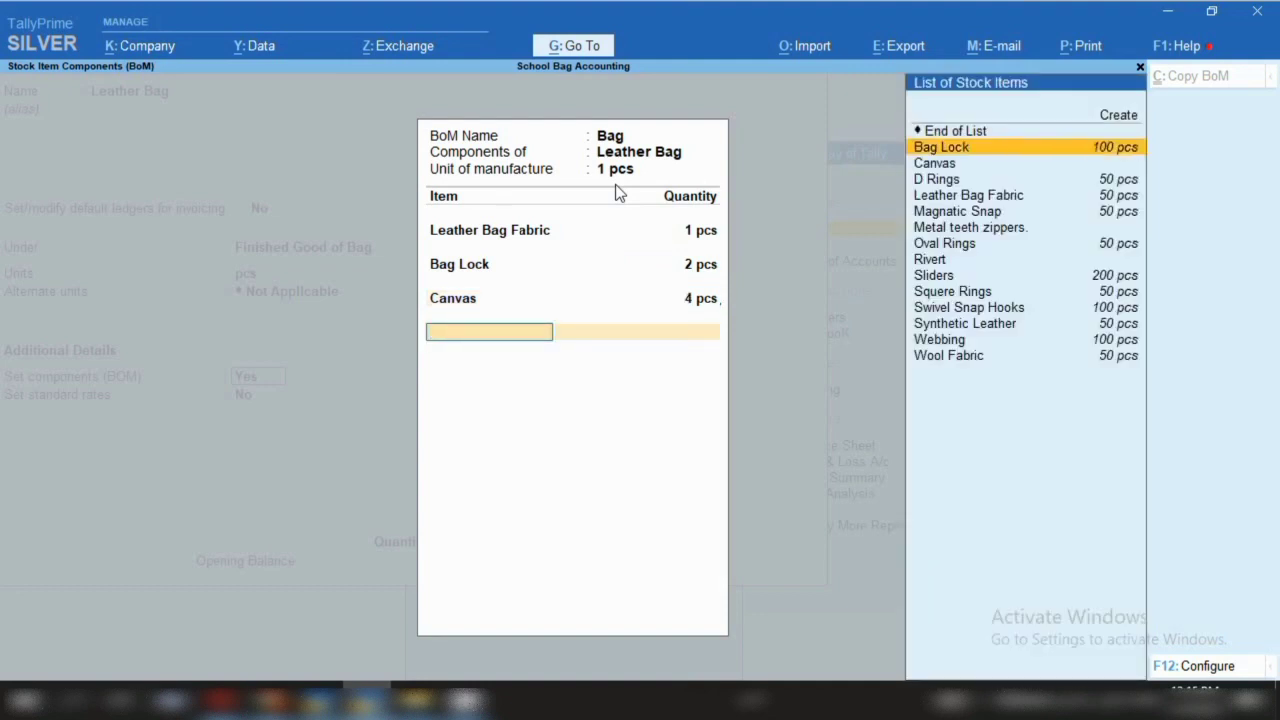
pyautogui.press('Return')
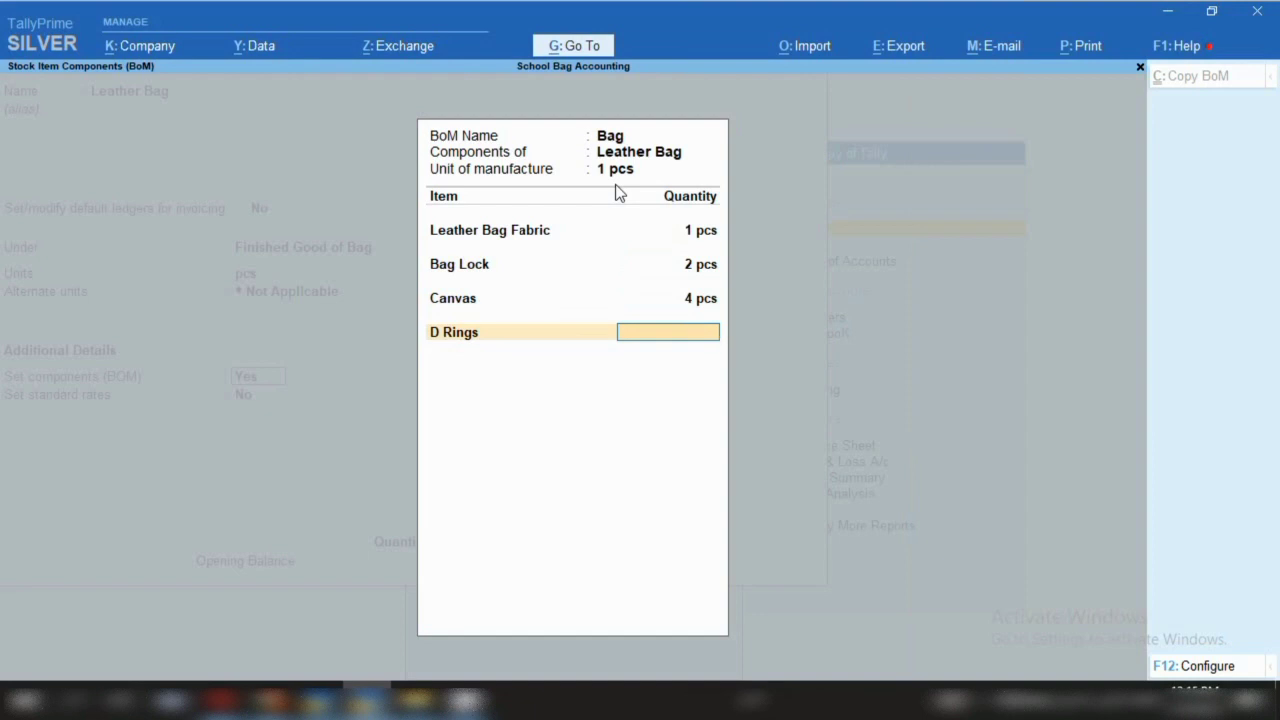
# Enter D Rings 10 pcs, then add Magnatic Snap 1 pcs and Oval Rings 2 pcs
pyautogui.write('10')
pyautogui.press('Return')
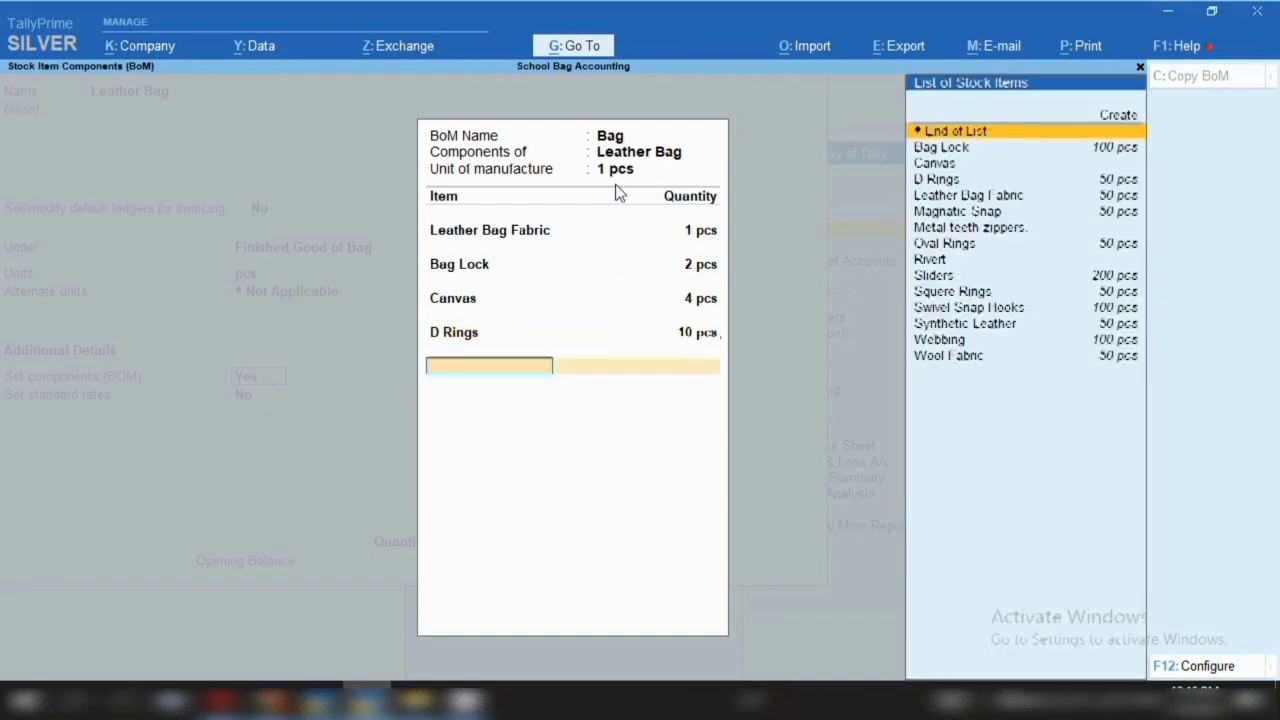
pyautogui.press('Down')
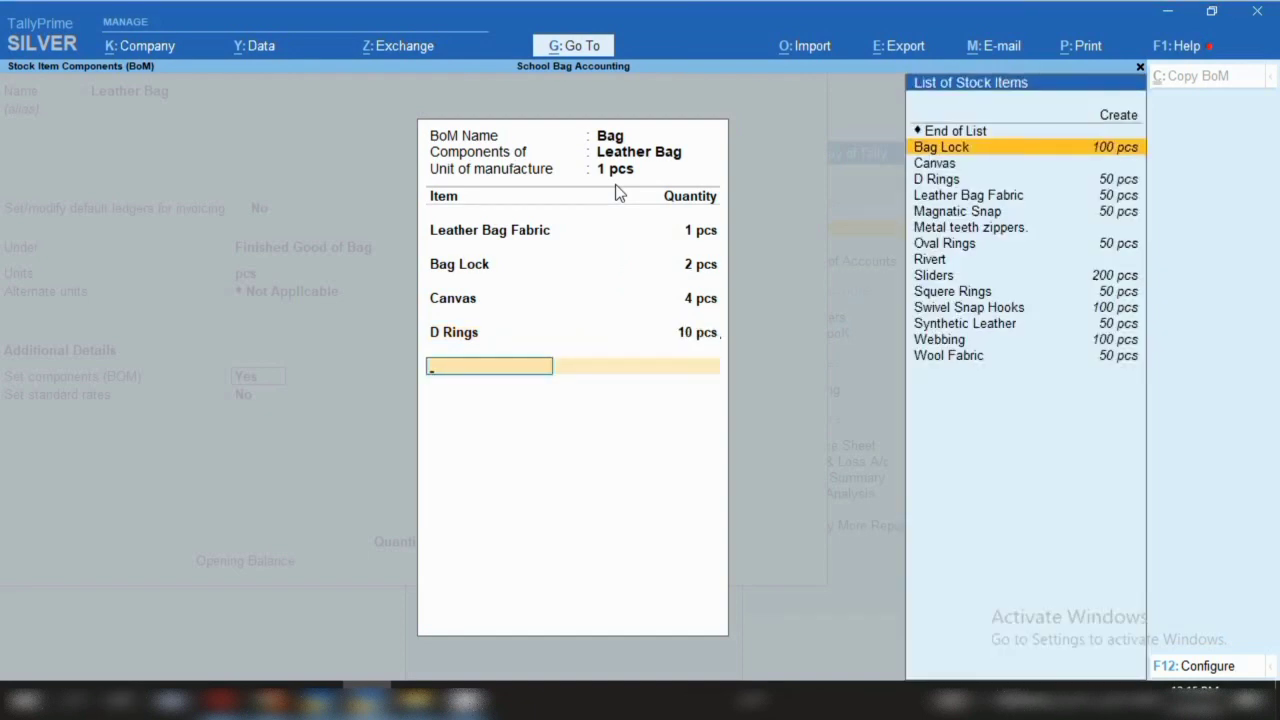
pyautogui.press('Down')
pyautogui.press('Down')
pyautogui.press('Down')
pyautogui.press('Down')
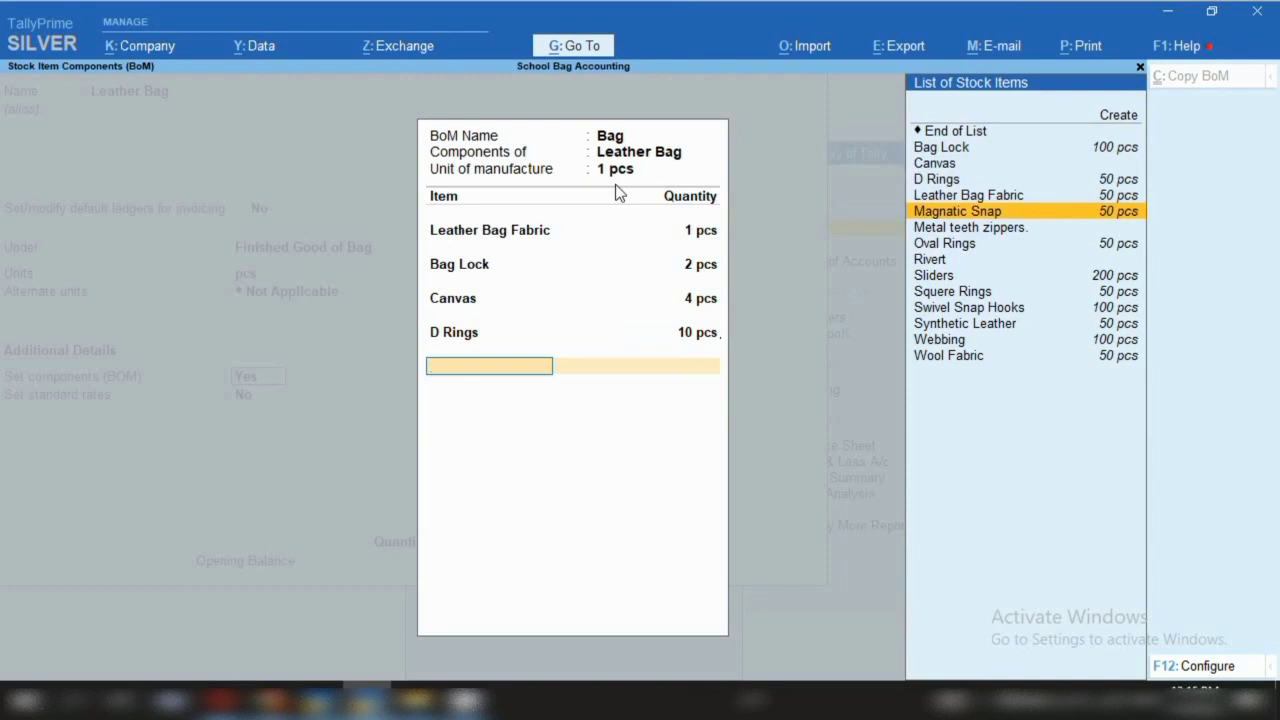
pyautogui.press('Return')
pyautogui.write('1')
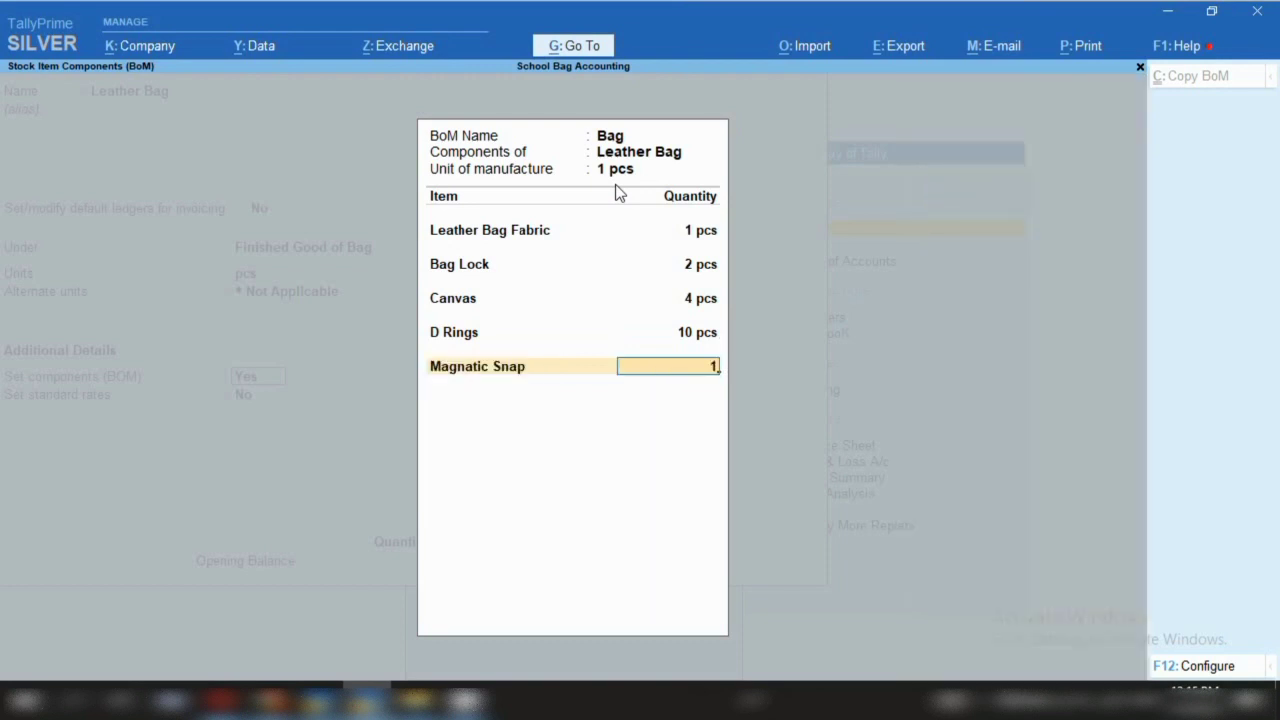
pyautogui.press('Return')
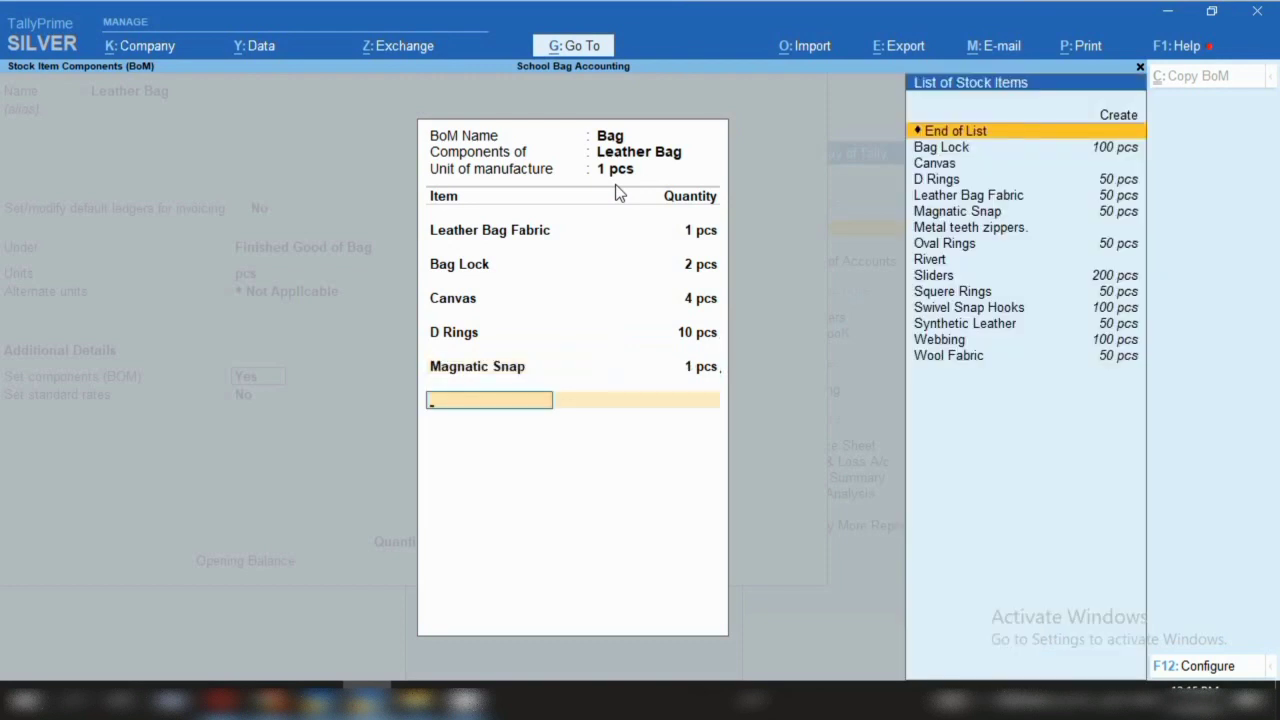
pyautogui.press('Down')
pyautogui.press('Down')
pyautogui.press('Down')
pyautogui.press('Down')
pyautogui.press('Down')
pyautogui.press('Down')
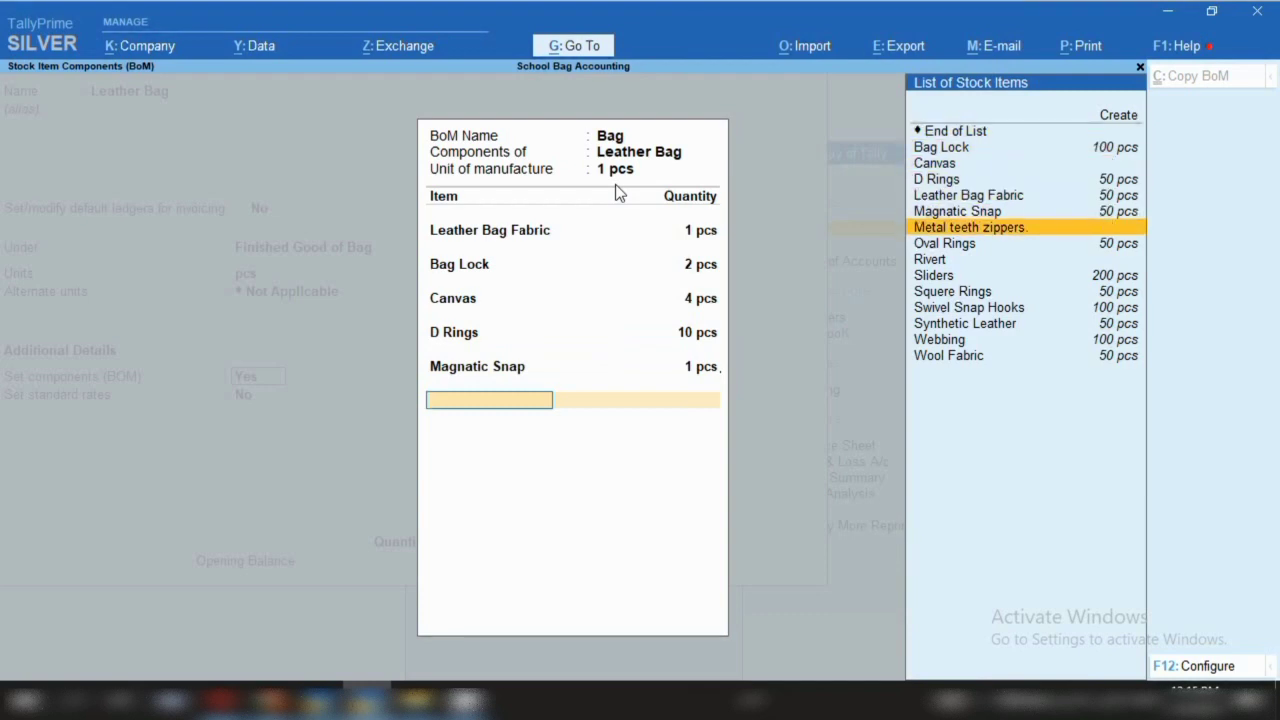
pyautogui.press('Down')
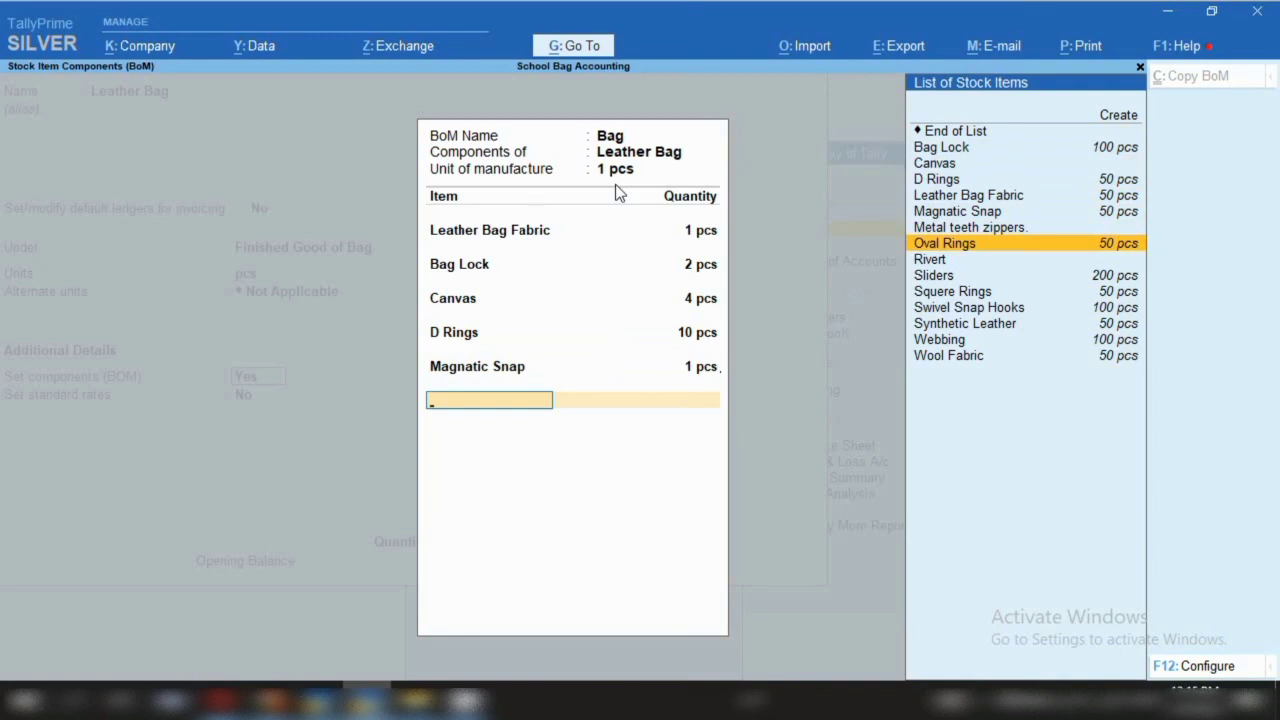
pyautogui.press('Return')
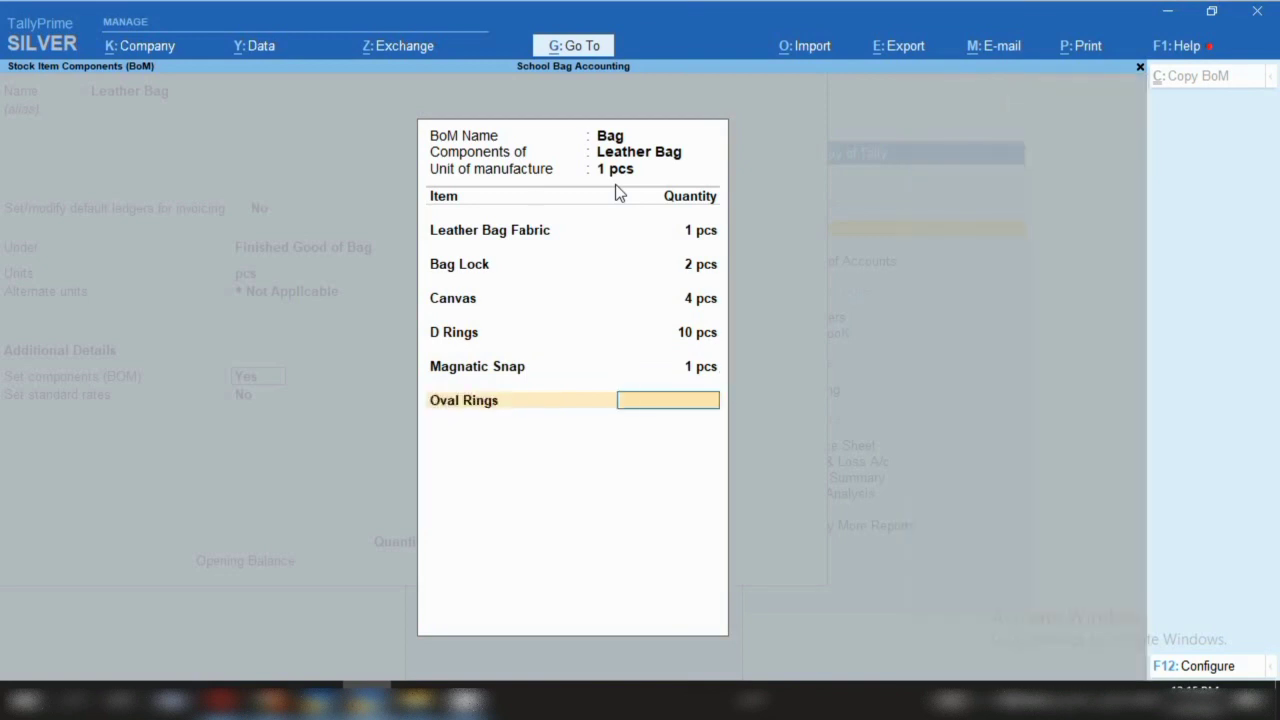
pyautogui.write('2')
pyautogui.press('Return')
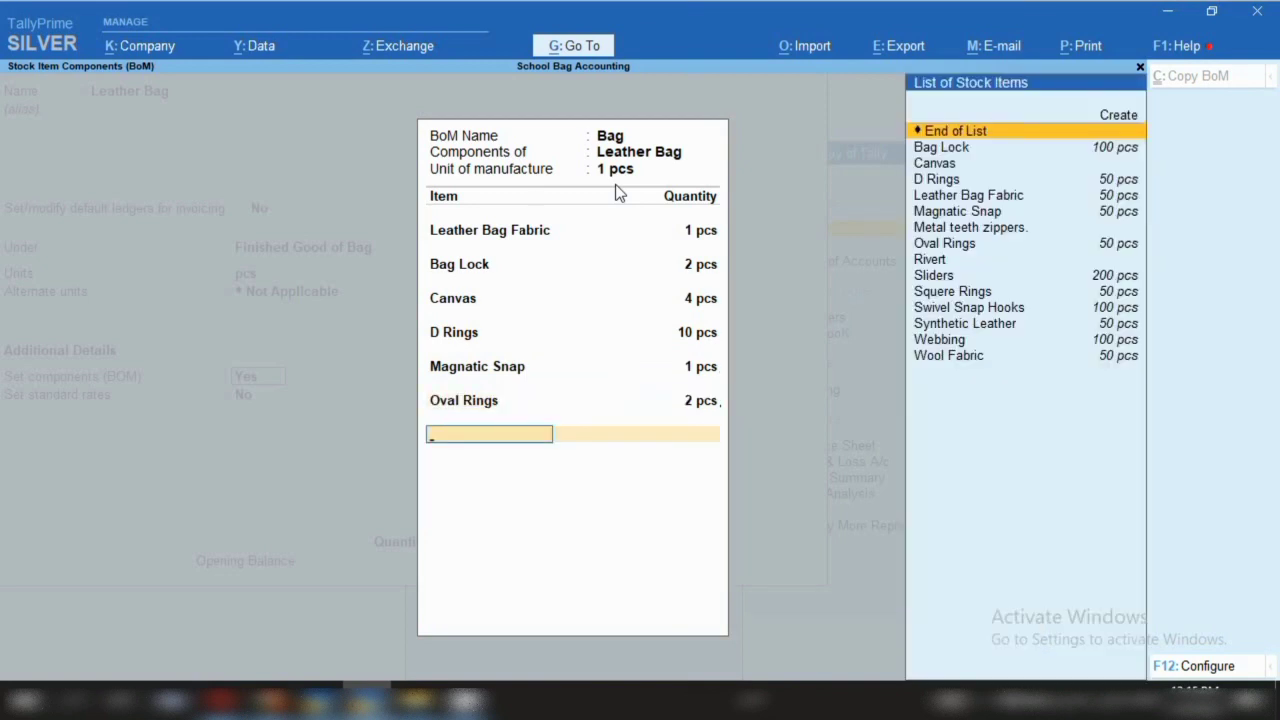
# Add Rivert 1 pcs, Sliders 10 pcs and Swivel Snap Hooks 5 pcs to the BOM
pyautogui.press('Down')
pyautogui.press('Down')
pyautogui.press('Down')
pyautogui.press('Down')
pyautogui.press('Down')
pyautogui.press('Down')
pyautogui.press('Down')
pyautogui.press('Down')
pyautogui.press('Down')
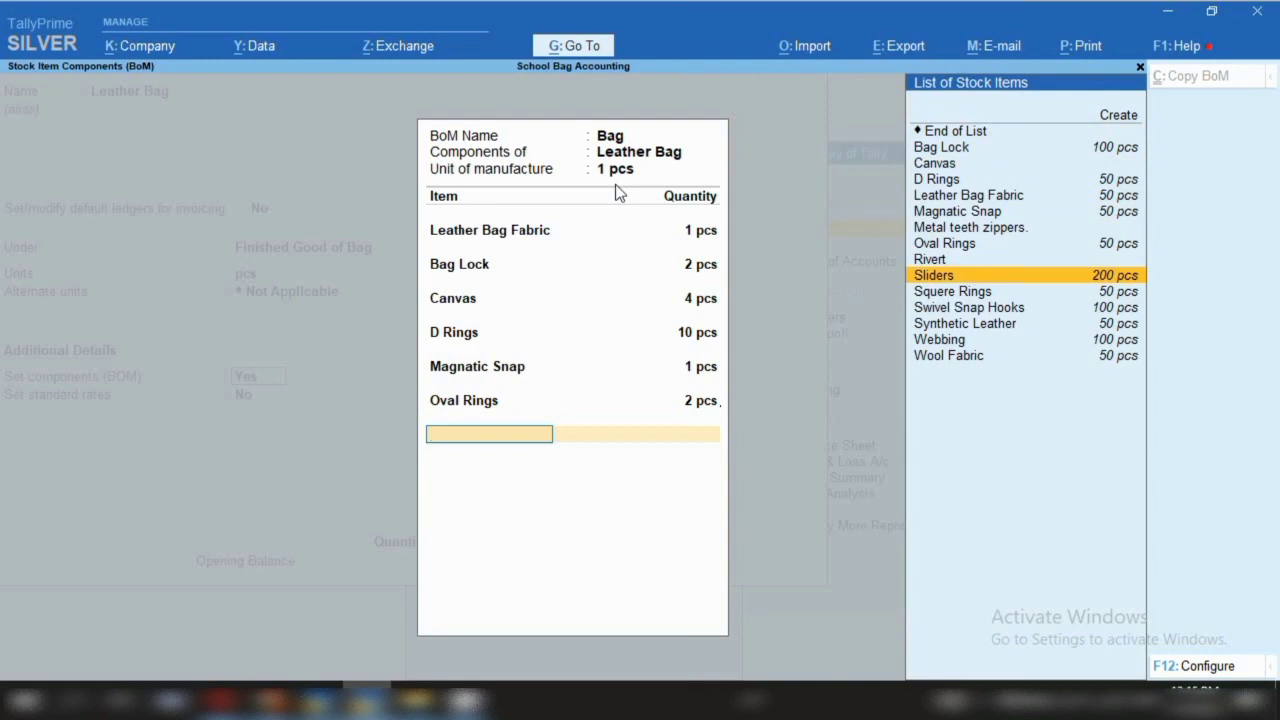
pyautogui.press('Up')
pyautogui.press('Return')
pyautogui.write('1')
pyautogui.press('Return')
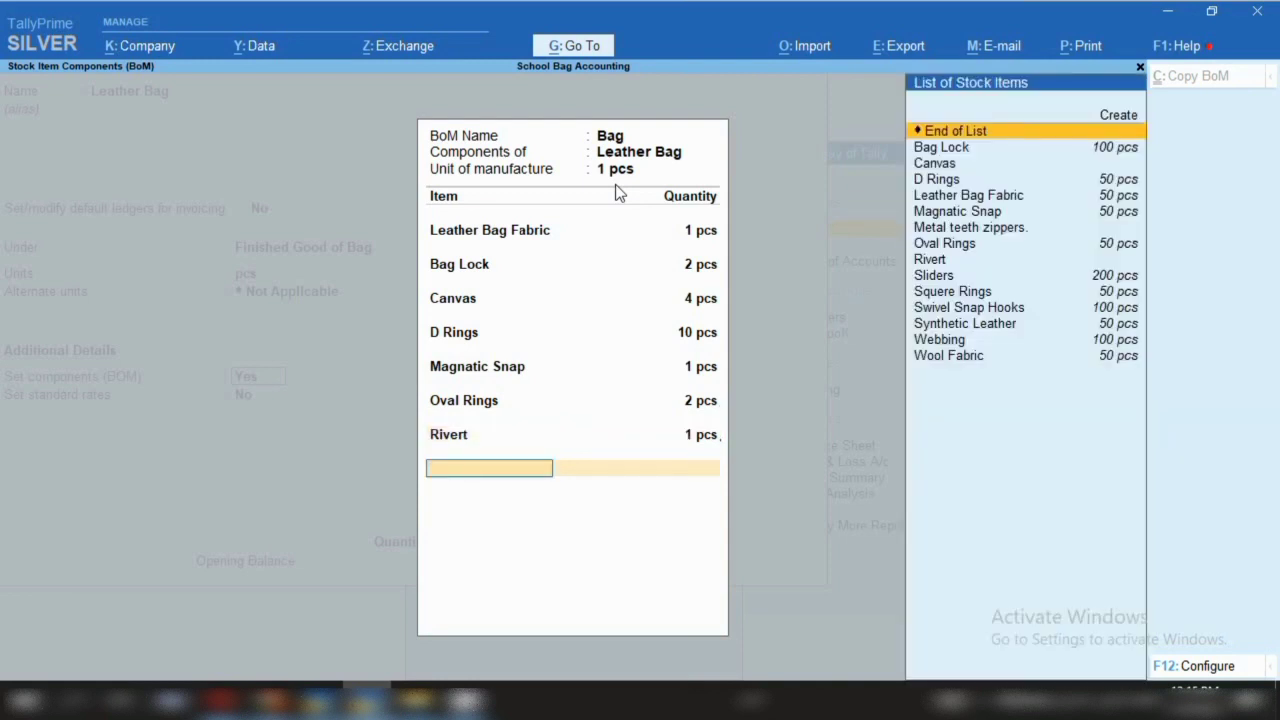
pyautogui.press('Down')
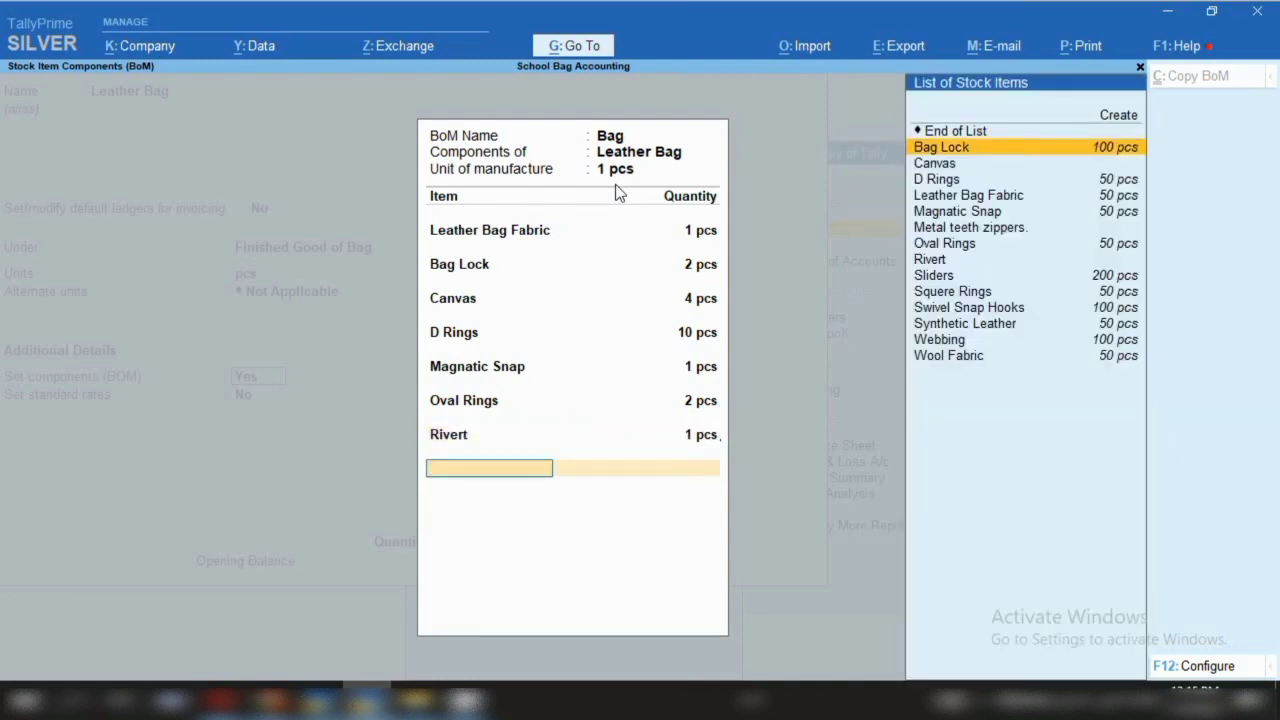
pyautogui.press('Down')
pyautogui.press('Down')
pyautogui.press('Down')
pyautogui.press('Down')
pyautogui.press('Down')
pyautogui.press('Down')
pyautogui.press('Down')
pyautogui.press('Down')
pyautogui.press('Down')
pyautogui.press('Up')
pyautogui.press('Return')
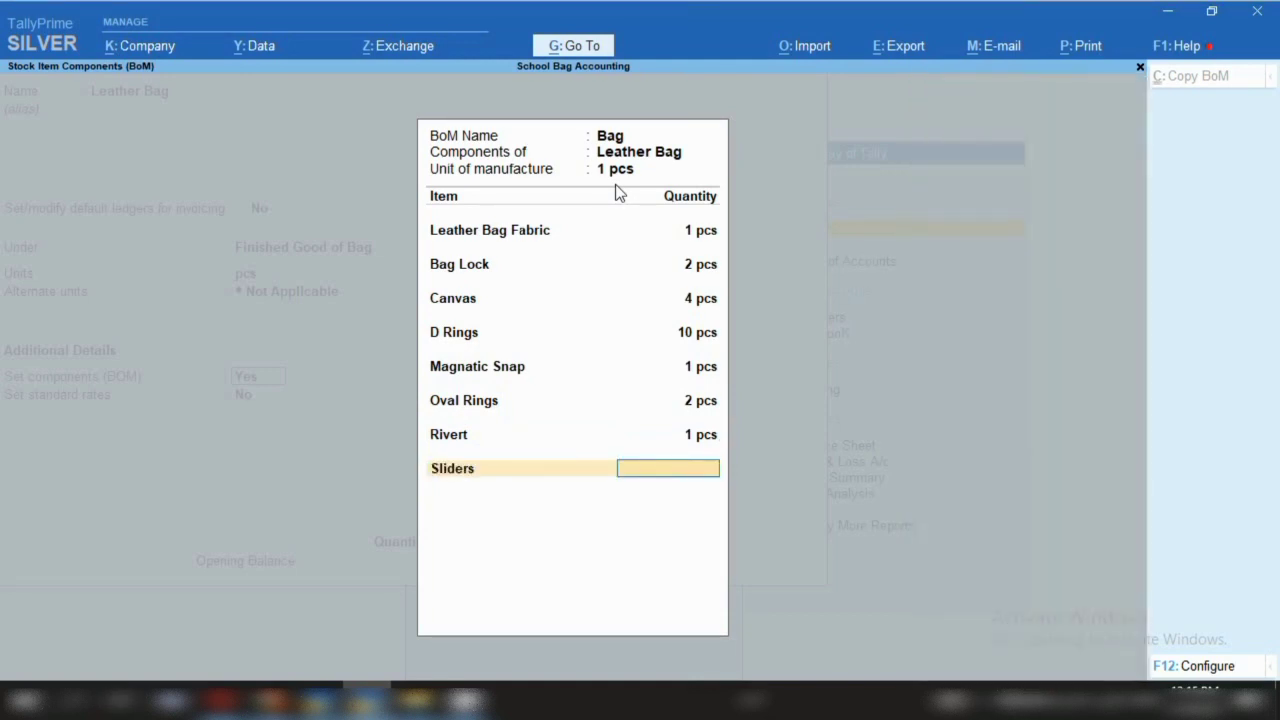
pyautogui.write('10')
pyautogui.press('Return')
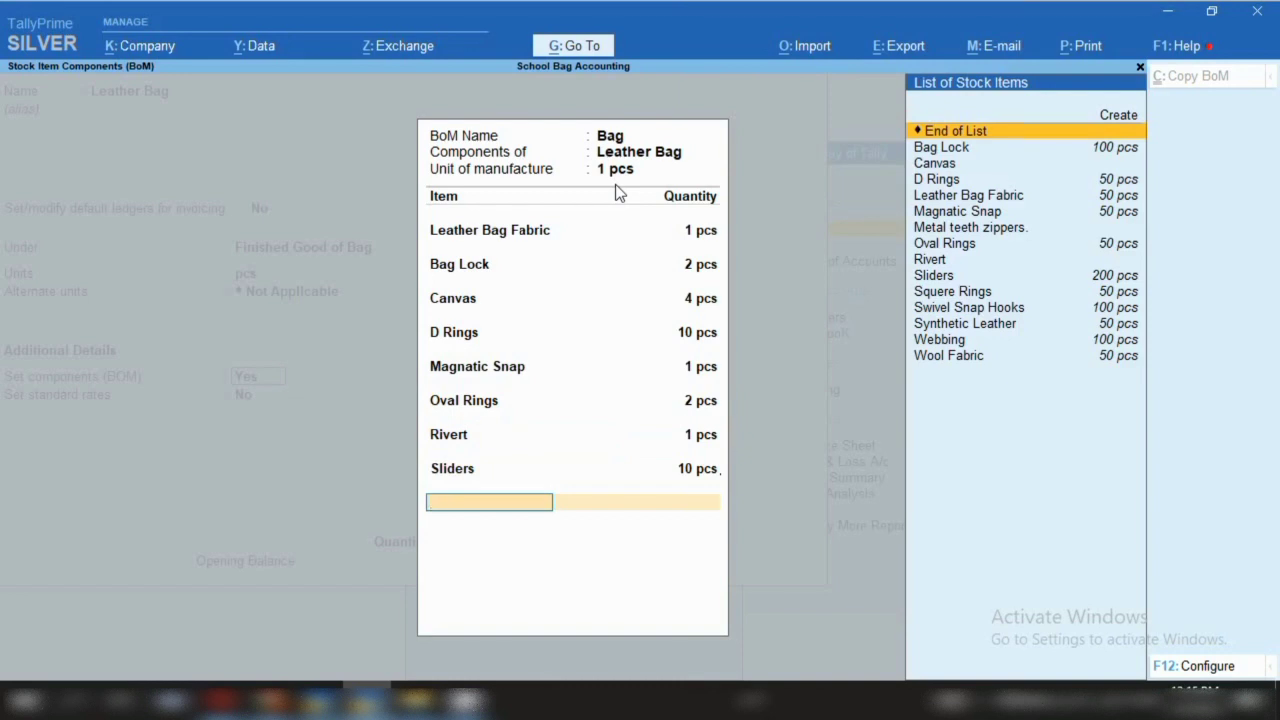
pyautogui.press('Down')
pyautogui.press('Down')
pyautogui.press('Down')
pyautogui.press('Down')
pyautogui.press('Down')
pyautogui.press('Down')
pyautogui.press('Down')
pyautogui.press('Down')
pyautogui.press('Down')
pyautogui.press('Down')
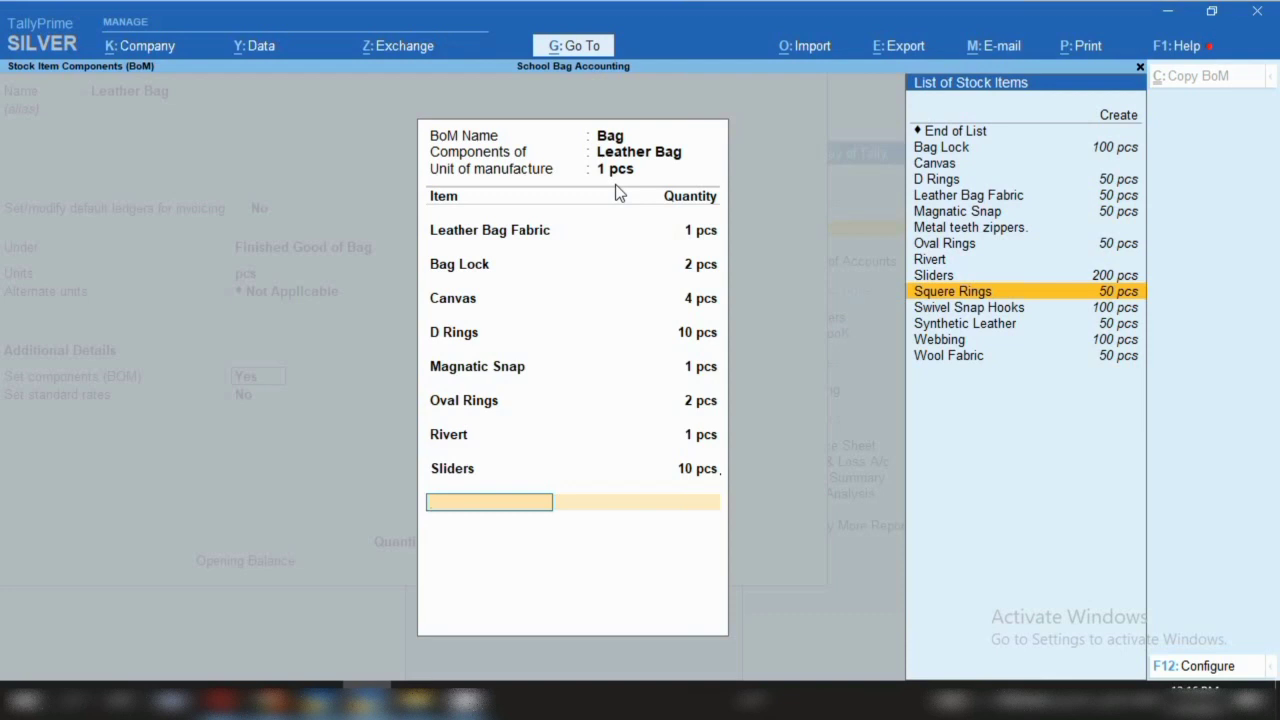
pyautogui.press('Down')
pyautogui.press('Return')
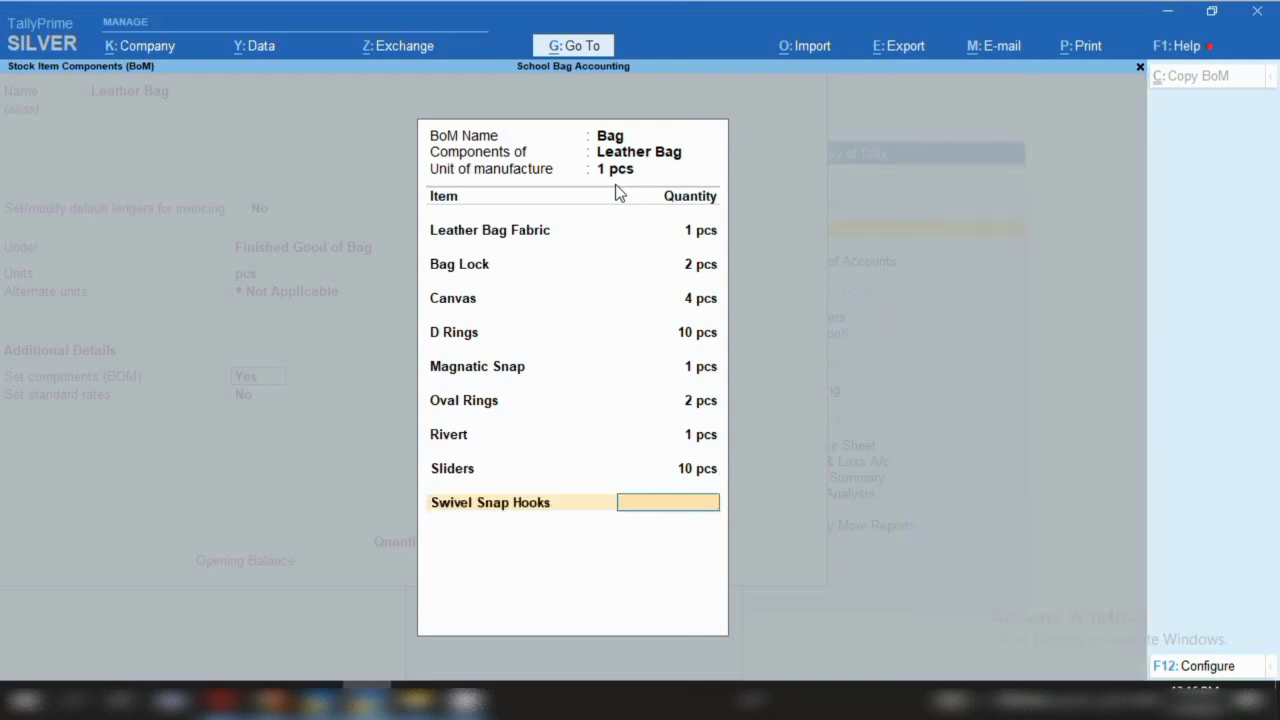
pyautogui.write('5')
pyautogui.press('Return')
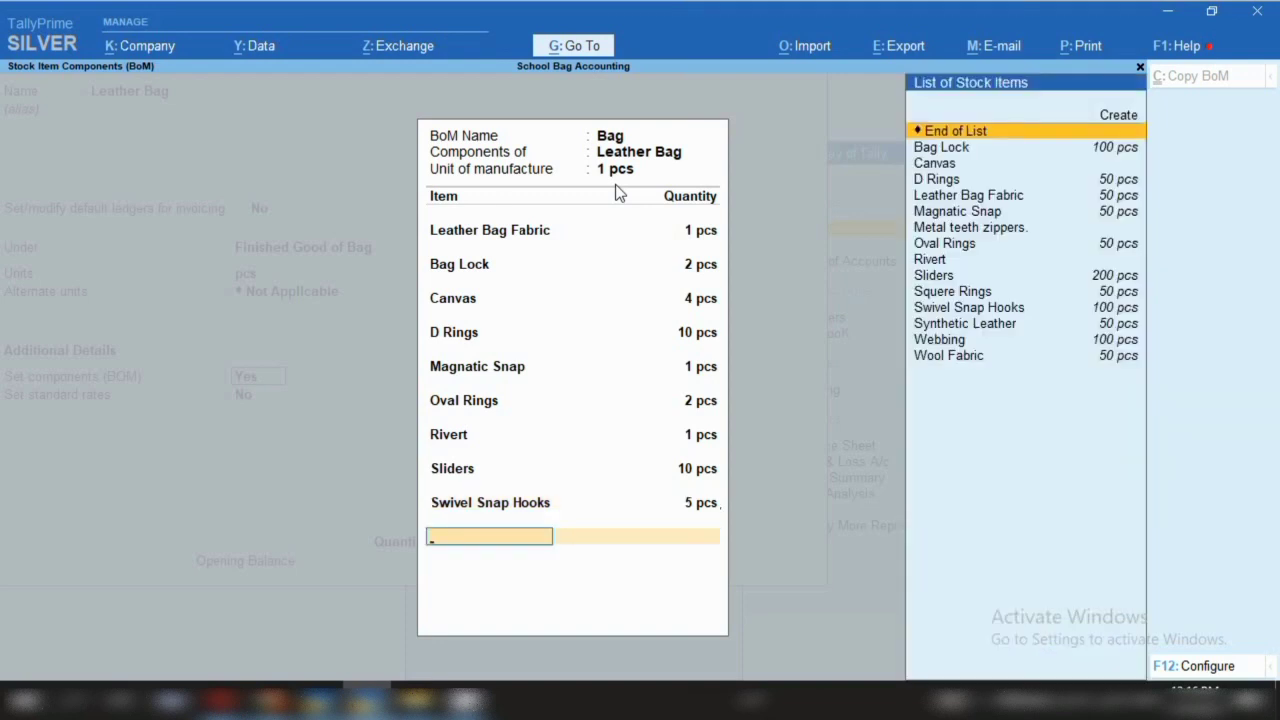
# Add Webbing 2 pcs and accept the completed ten-component Bag BOM
pyautogui.press('Down')
pyautogui.press('Down')
pyautogui.press('Down')
pyautogui.press('Down')
pyautogui.press('Down')
pyautogui.press('Down')
pyautogui.press('Down')
pyautogui.press('Down')
pyautogui.press('Down')
pyautogui.press('Down')
pyautogui.press('Down')
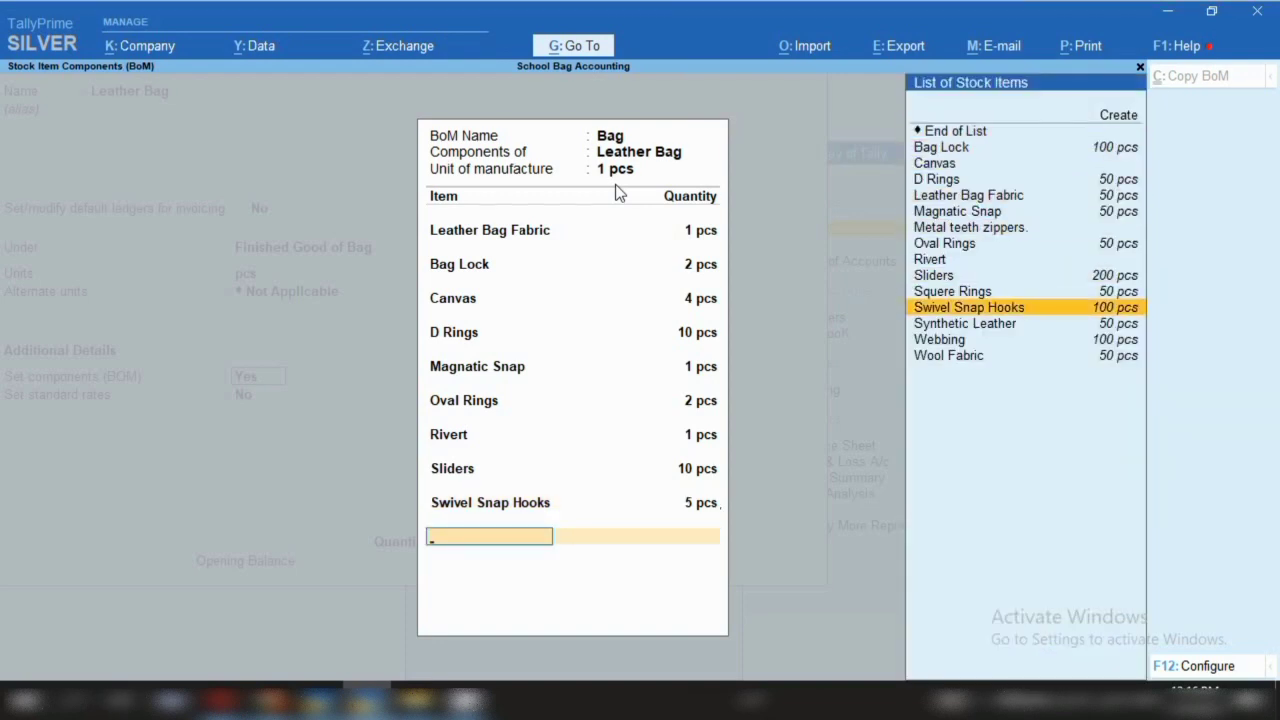
pyautogui.press('Down')
pyautogui.press('Down')
pyautogui.press('Return')
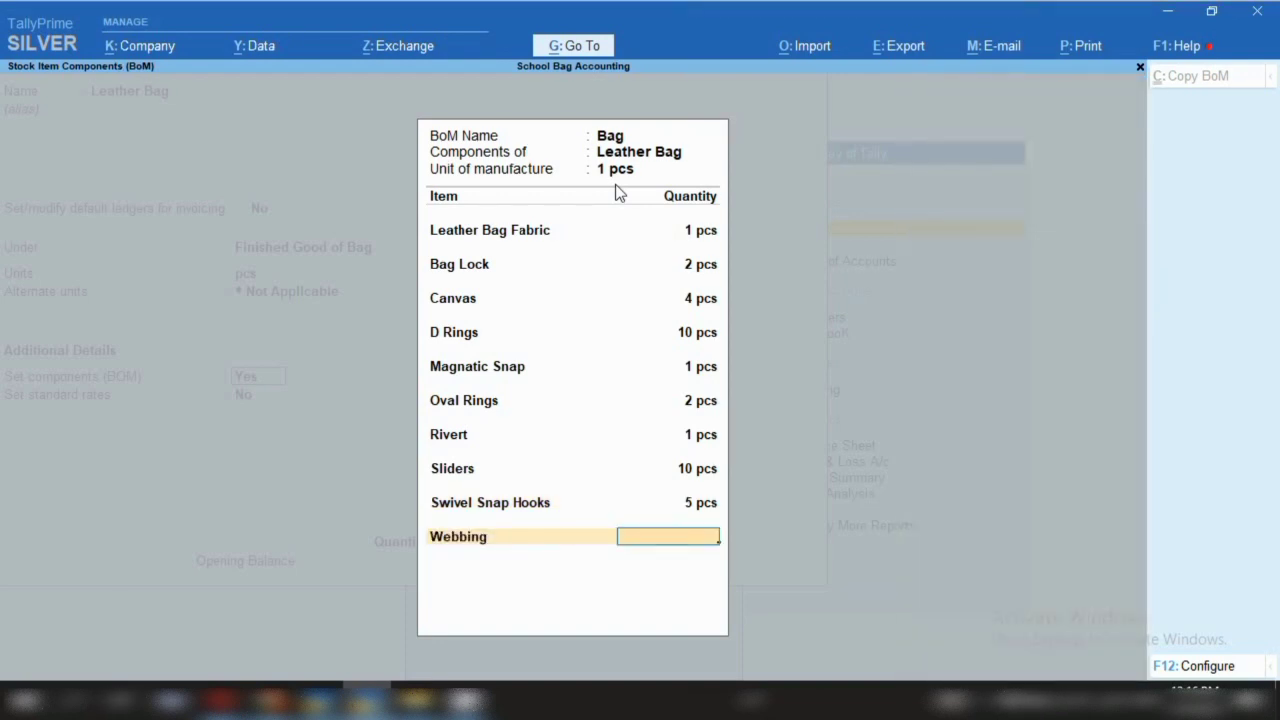
pyautogui.write('2')
pyautogui.press('Return')
pyautogui.press('Down')
pyautogui.press('Down')
pyautogui.press('Down')
pyautogui.press('Down')
pyautogui.press('Down')
pyautogui.press('Down')
pyautogui.press('Down')
pyautogui.press('Down')
pyautogui.press('Down')
pyautogui.press('Down')
pyautogui.press('Down')
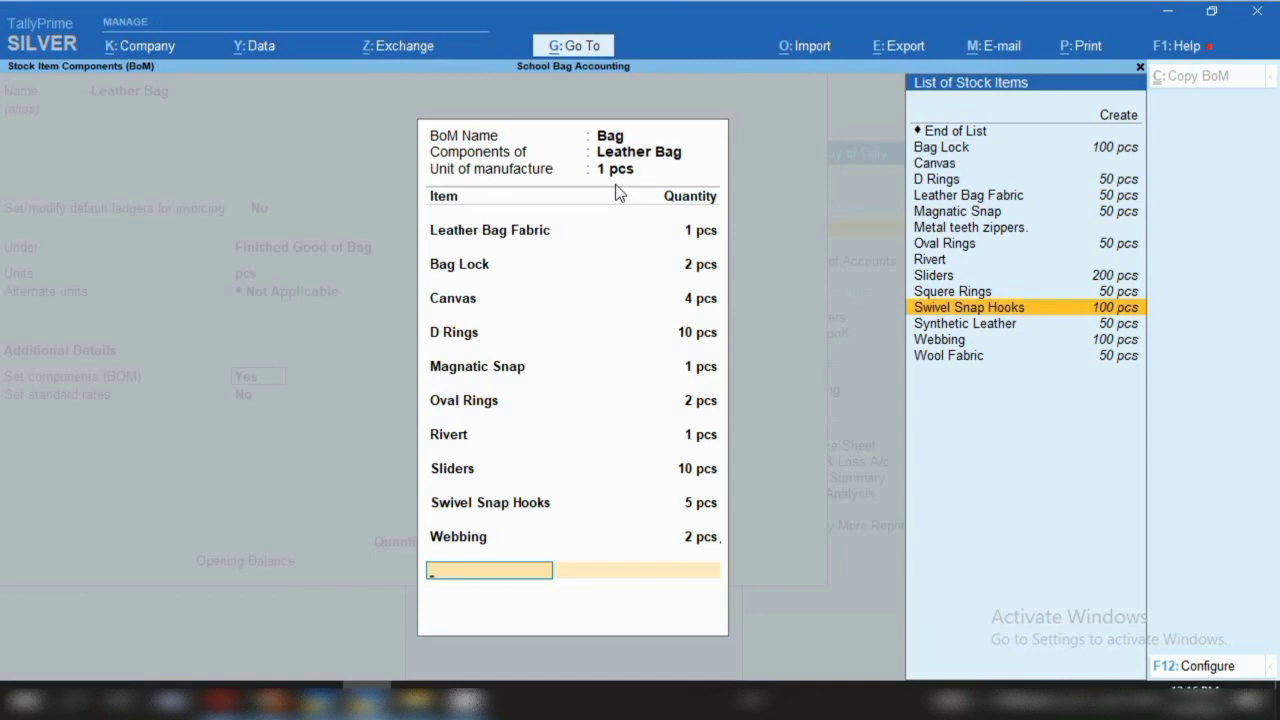
pyautogui.hotkey('alt', 'c')
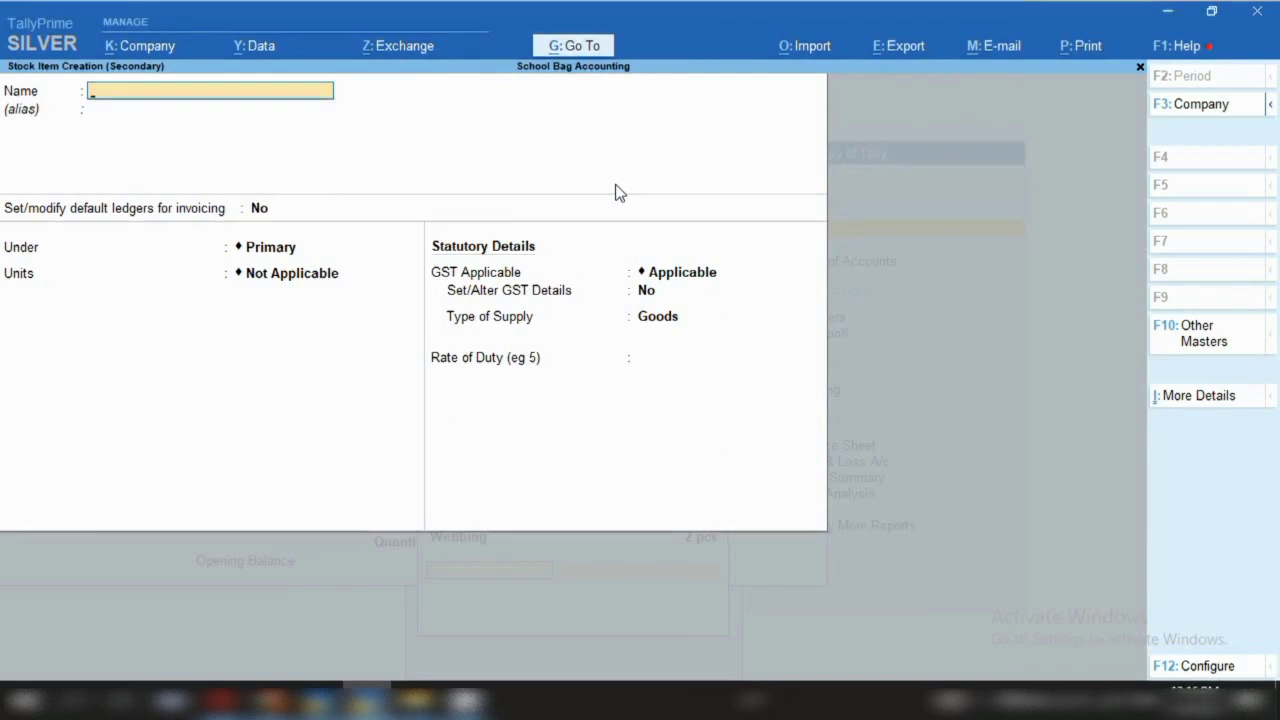
pyautogui.press('Escape')
pyautogui.press('Return')
pyautogui.press('Return')
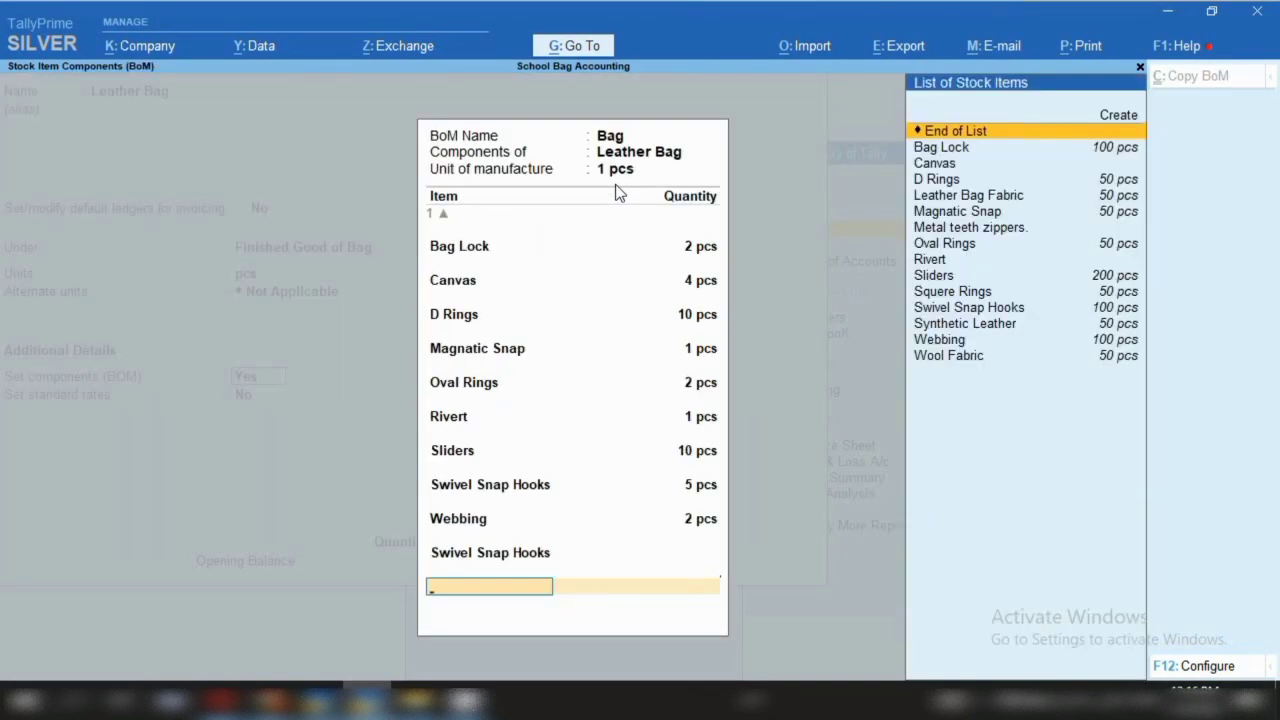
pyautogui.press('Return')
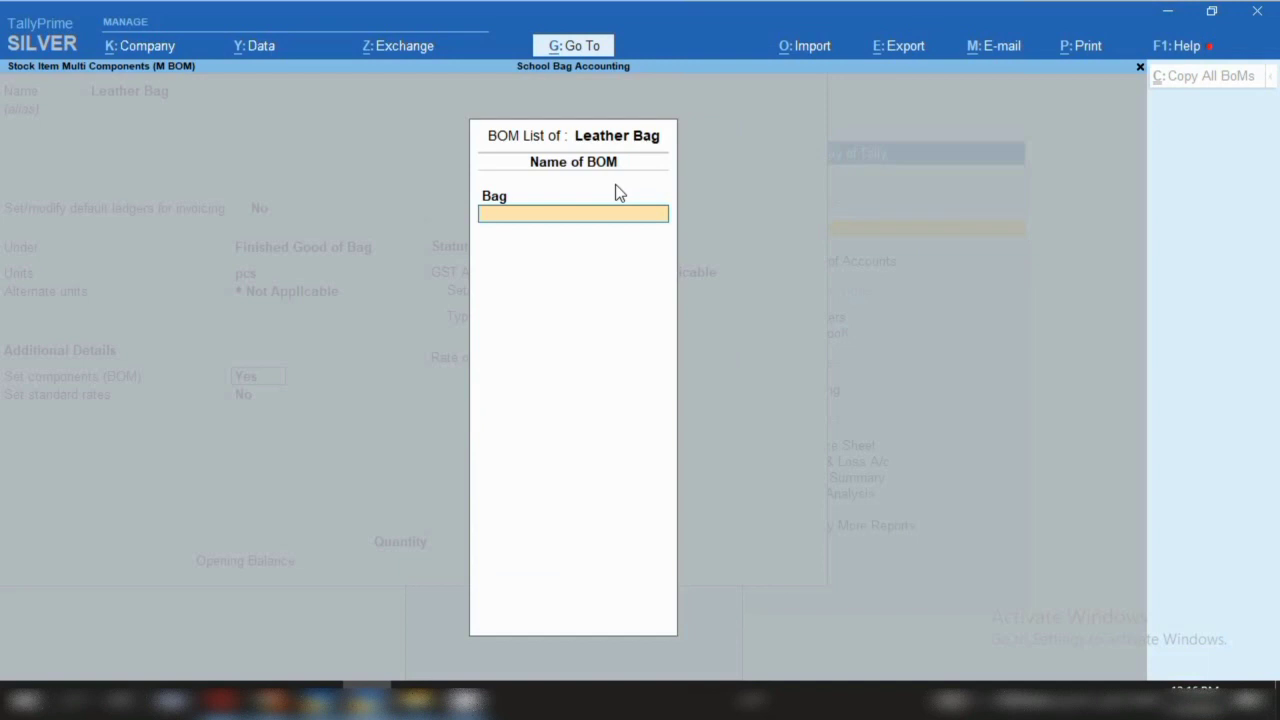
# Close the BOM list and save the Leather Bag stock item
pyautogui.press('Return')
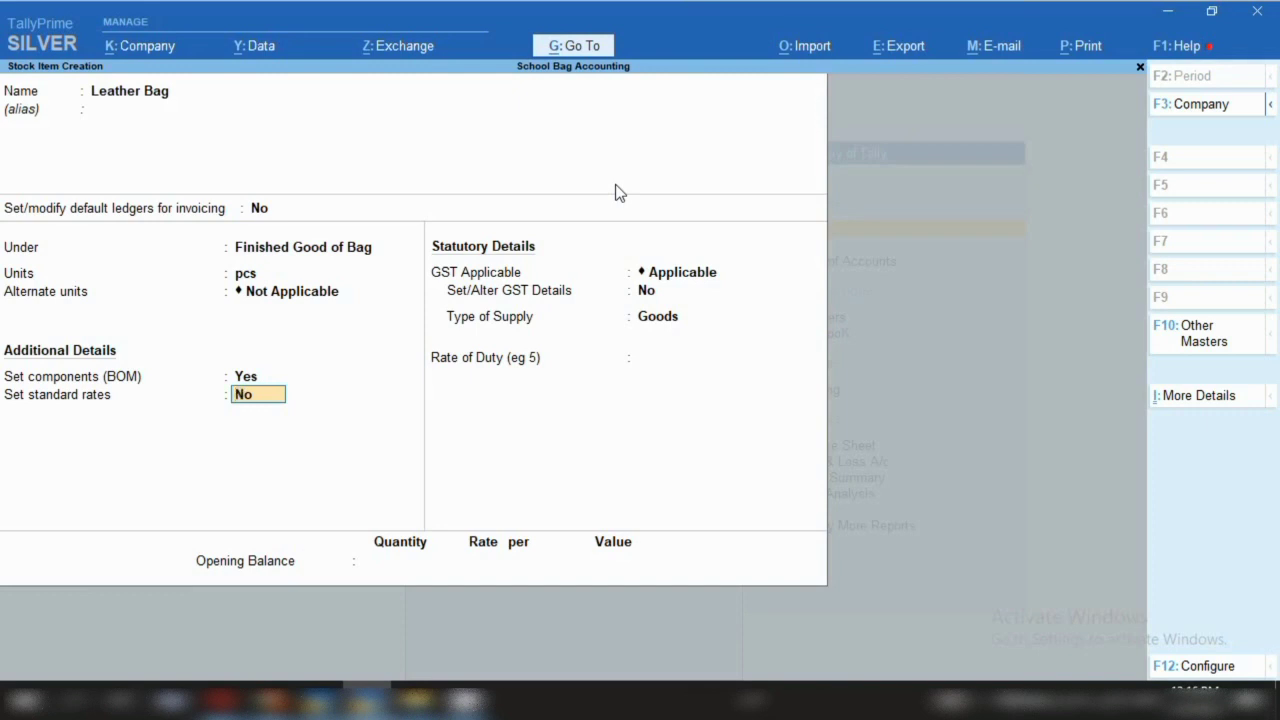
pyautogui.press('ctrl')
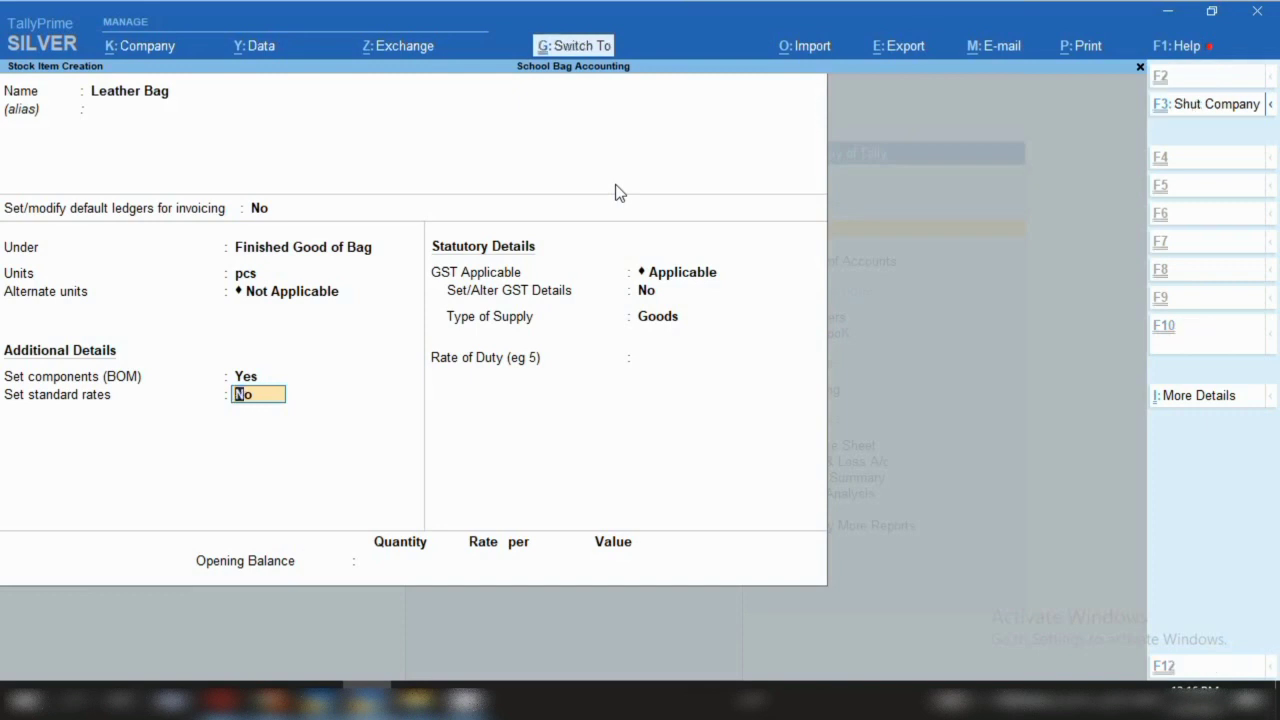
pyautogui.hotkey('ctrl', 'a')
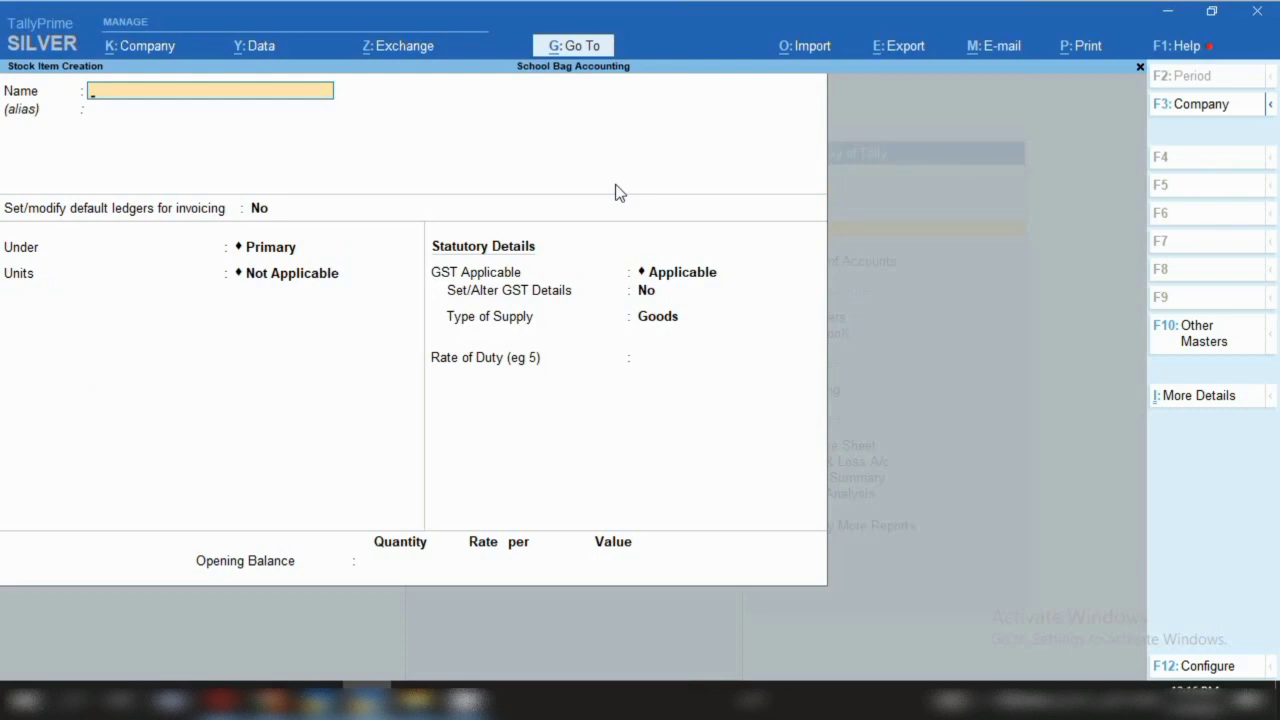
# Quit the new stock item form and return to the Gateway of Tally
pyautogui.press('Escape')
pyautogui.press('y')
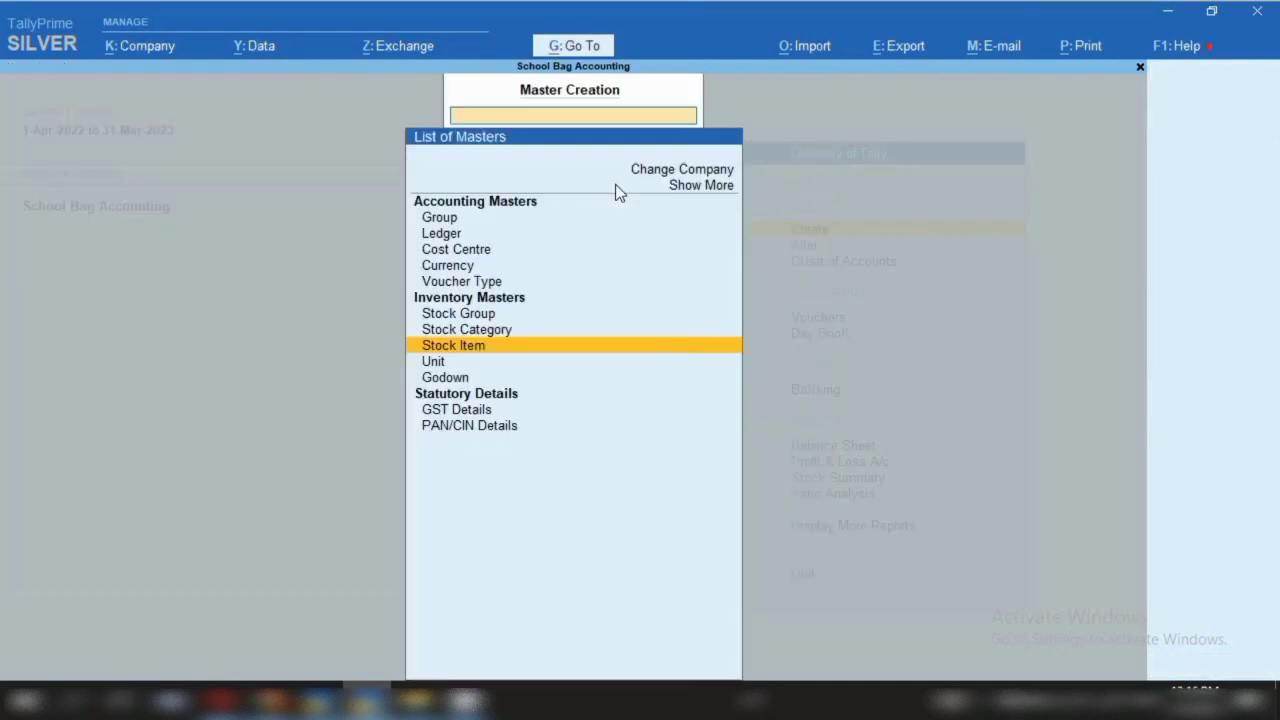
pyautogui.press('Escape')
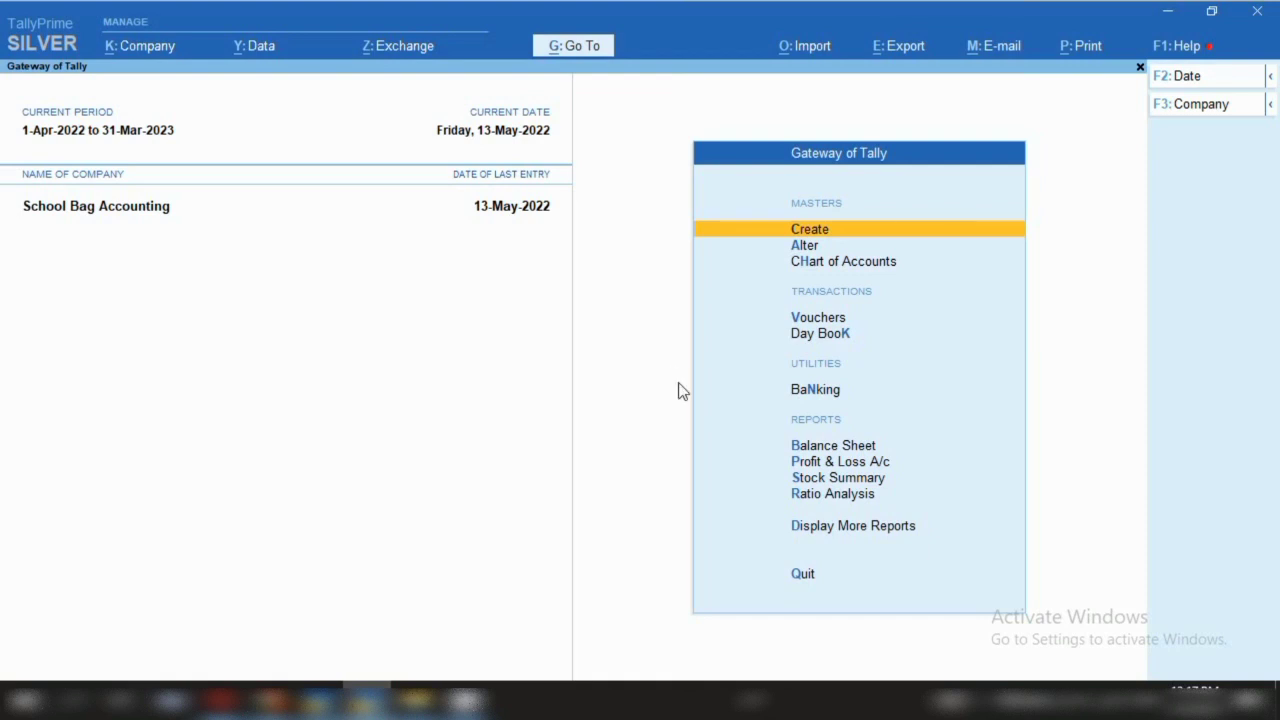
# Start creating a new voucher type from Alter > Voucher Types, naming it Manufacturing
pyautogui.press('a')
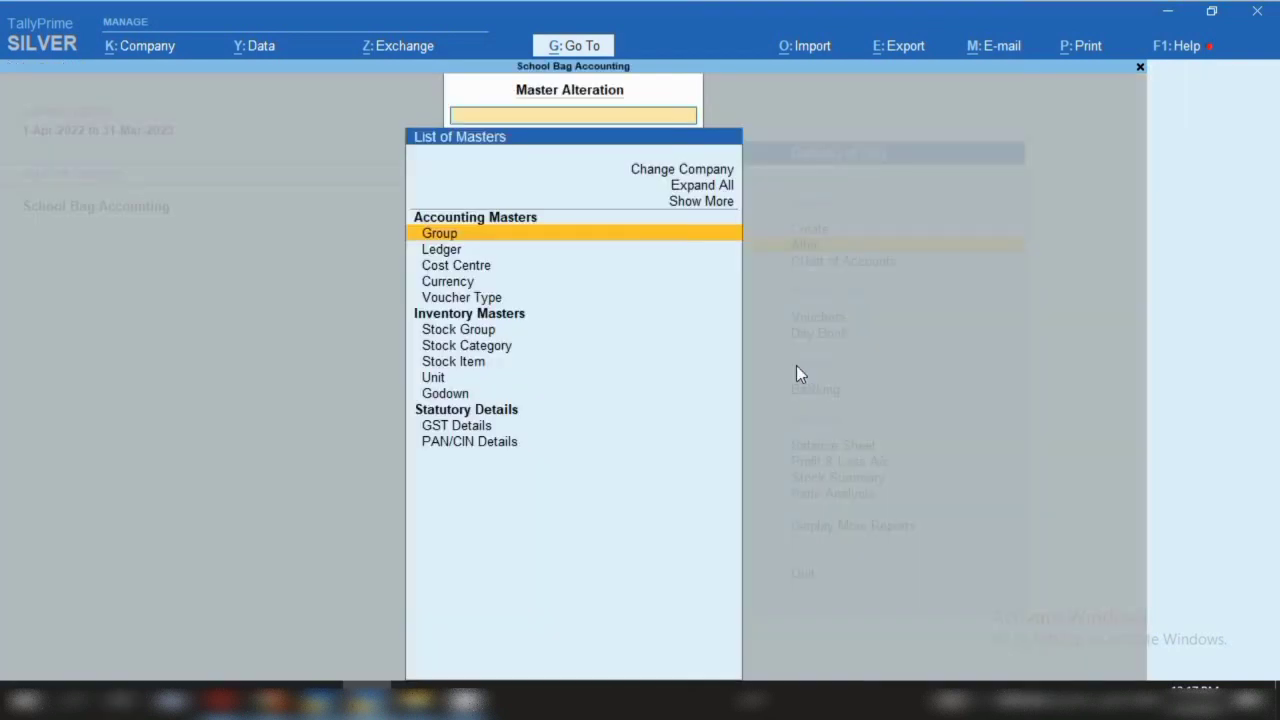
pyautogui.press('Down')
pyautogui.press('Down')
pyautogui.press('Down')
pyautogui.press('Down')
pyautogui.press('Down')
pyautogui.press('Down')
pyautogui.press('Up')
pyautogui.press('Up')
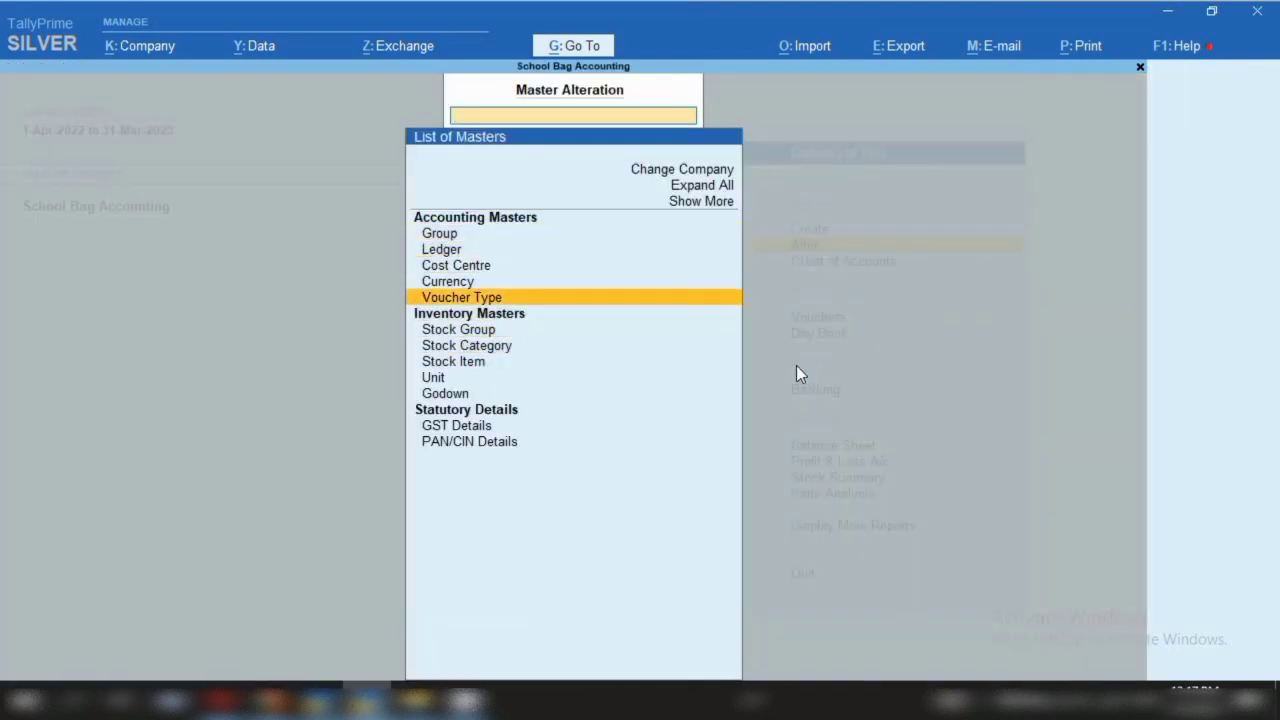
pyautogui.press('Return')
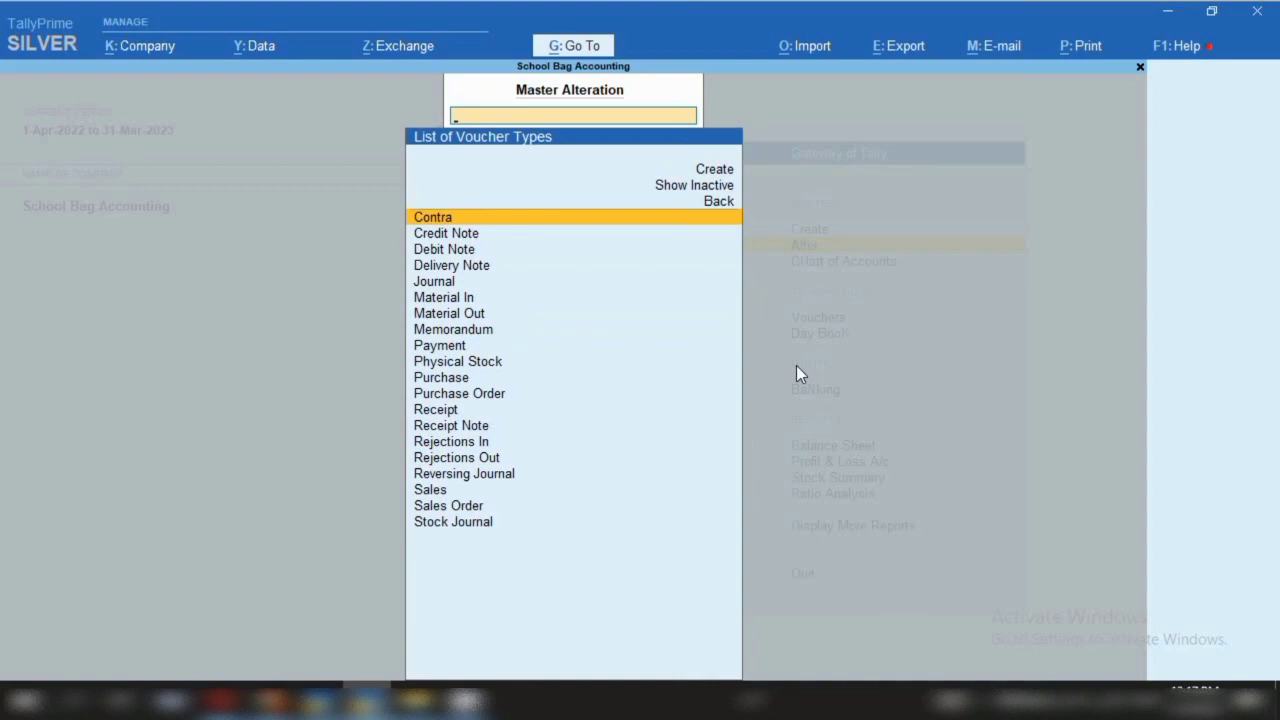
pyautogui.press('Down')
pyautogui.press('Down')
pyautogui.press('Down')
pyautogui.press('Down')
pyautogui.press('Down')
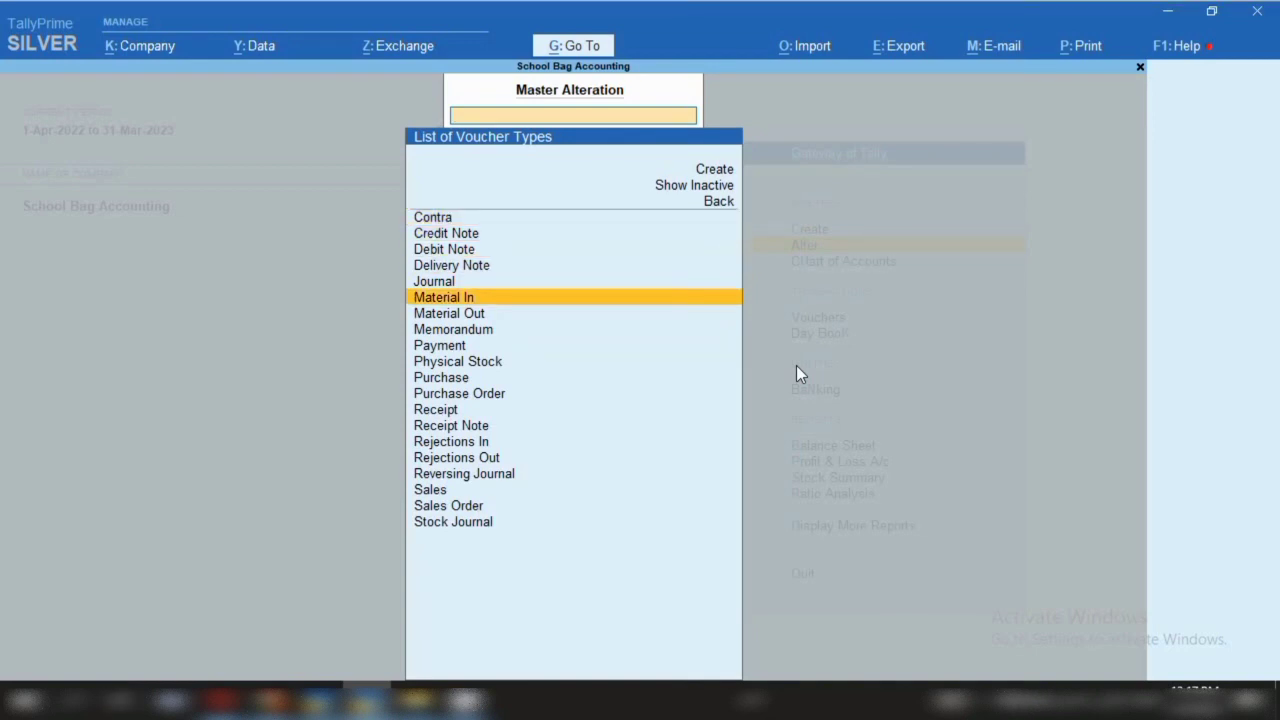
pyautogui.press('Up')
pyautogui.press('Up')
pyautogui.press('Up')
pyautogui.press('Up')
pyautogui.press('Up')
pyautogui.press('Up')
pyautogui.press('Up')
pyautogui.press('Up')
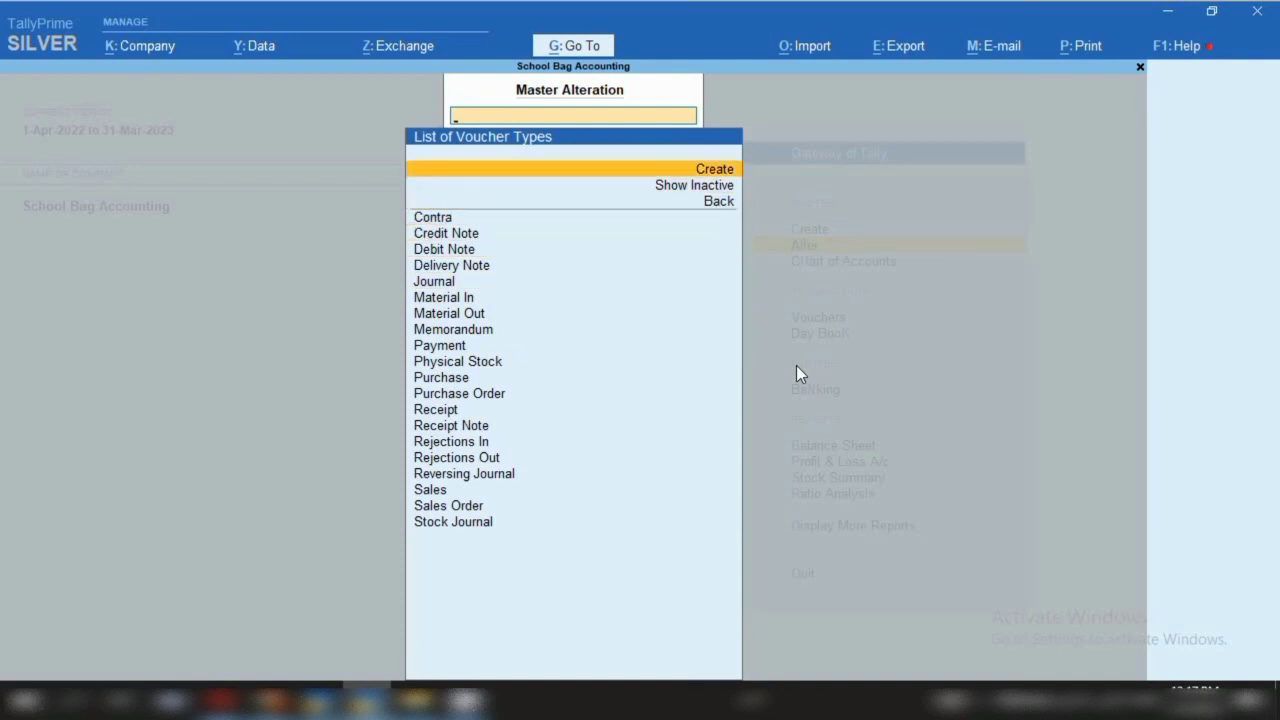
pyautogui.press('Return')
pyautogui.write('Man')
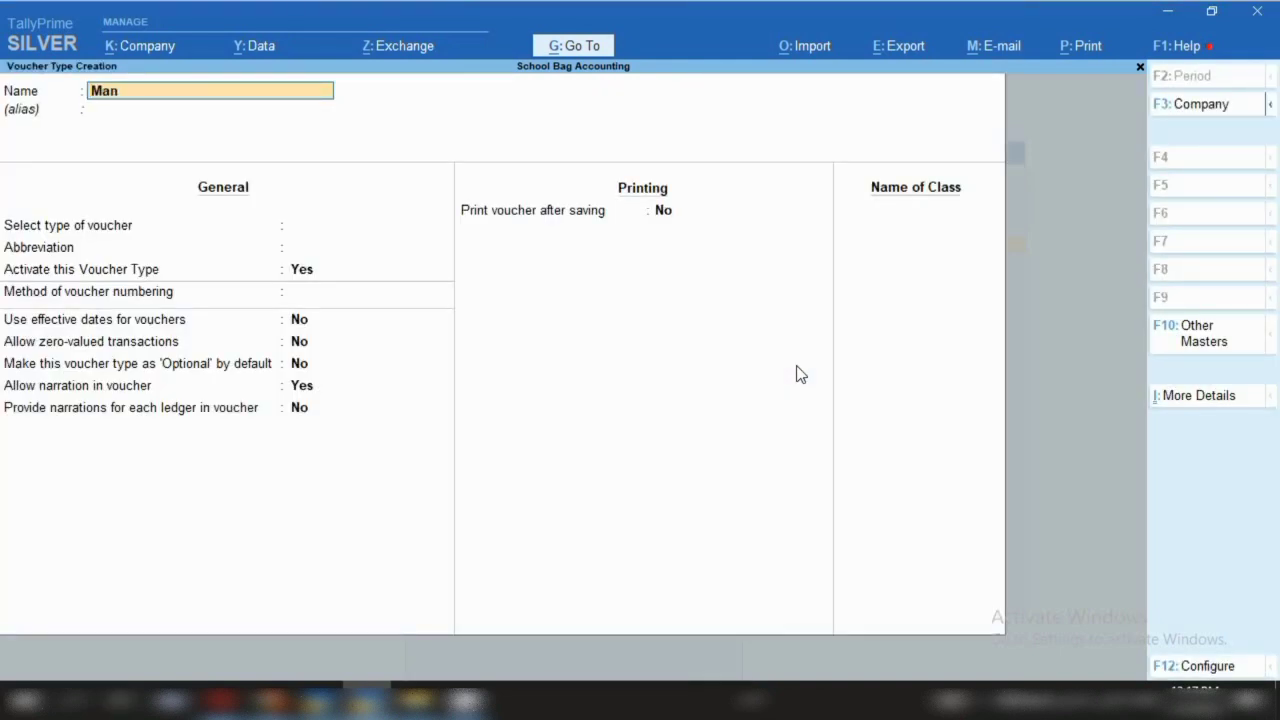
pyautogui.write('ufacturing')
# Base the Manufacturing voucher type on Stock Journal, keeping abbreviation Stk Jrnl and active status
pyautogui.press('Return')
pyautogui.press('Return')
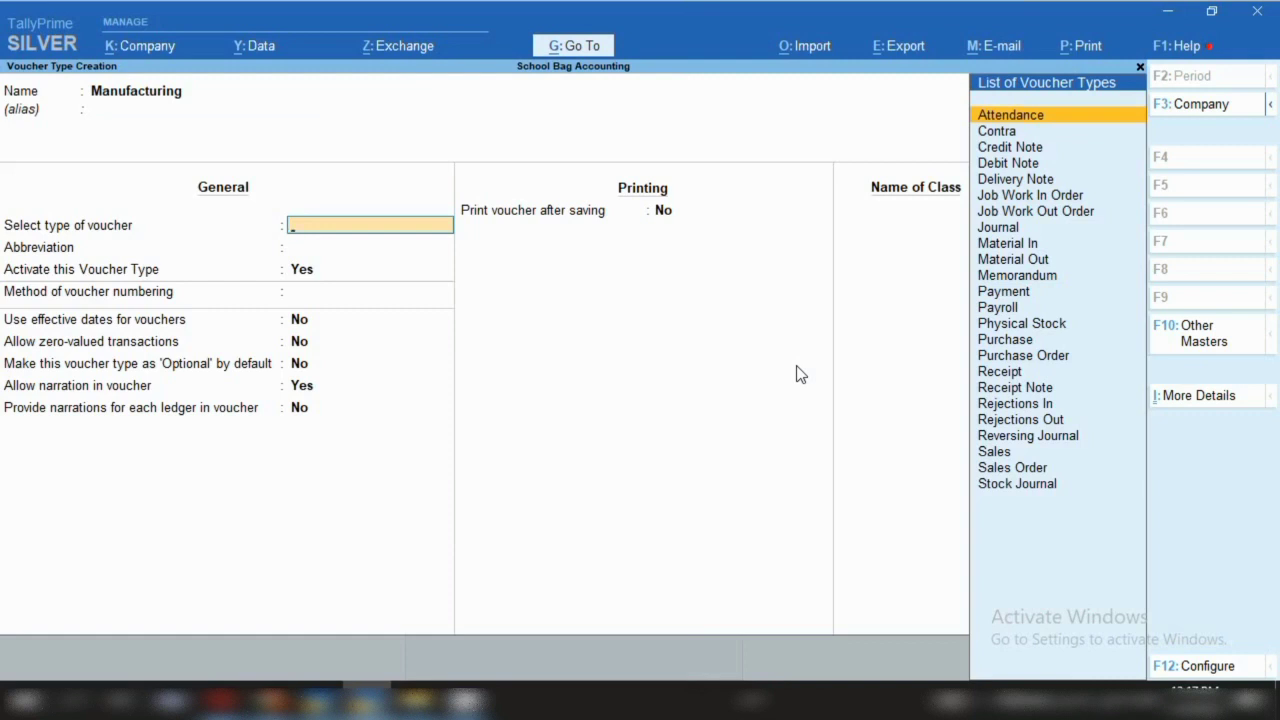
pyautogui.press('Down')
pyautogui.press('Down')
pyautogui.press('Down')
pyautogui.press('Down')
pyautogui.press('Down')
pyautogui.press('Down')
pyautogui.press('Down')
pyautogui.press('Down')
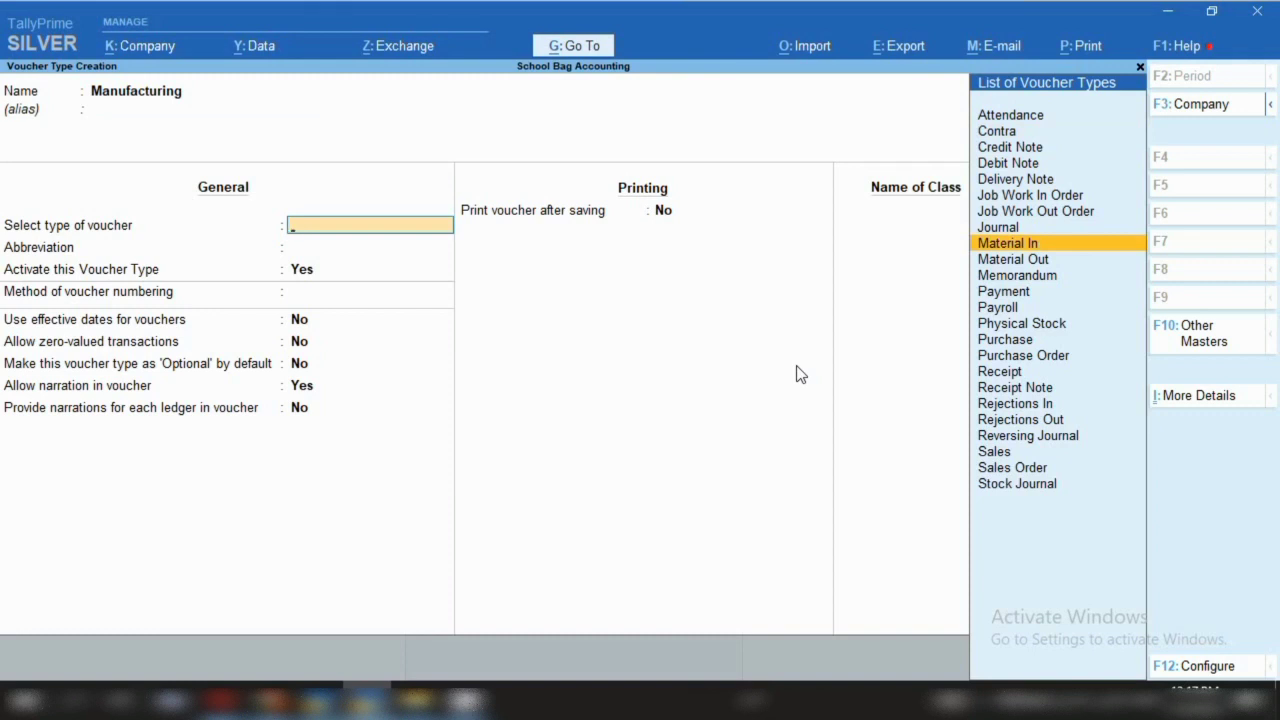
pyautogui.press('Down')
pyautogui.press('Down')
pyautogui.press('Down')
pyautogui.press('Down')
pyautogui.press('Down')
pyautogui.press('Down')
pyautogui.press('Down')
pyautogui.press('Down')
pyautogui.press('Down')
pyautogui.press('Down')
pyautogui.press('Down')
pyautogui.press('Down')
pyautogui.press('Down')
pyautogui.press('Down')
pyautogui.press('Down')
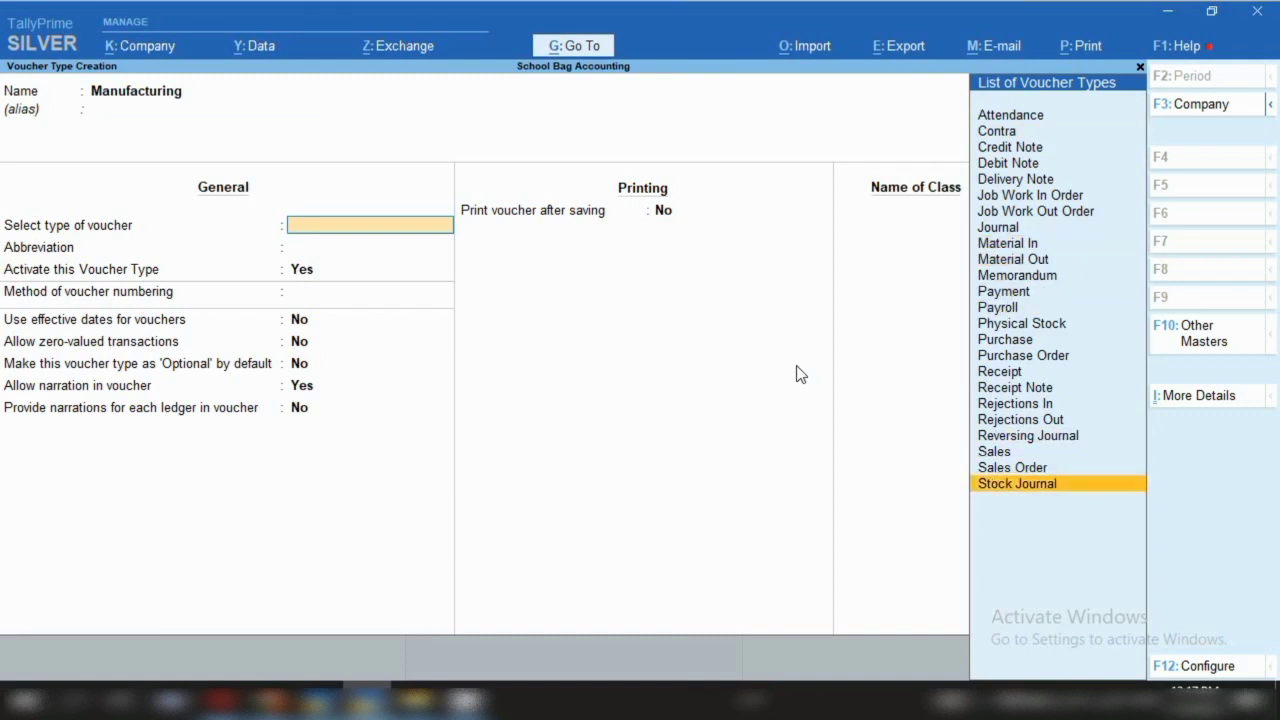
pyautogui.press('Return')
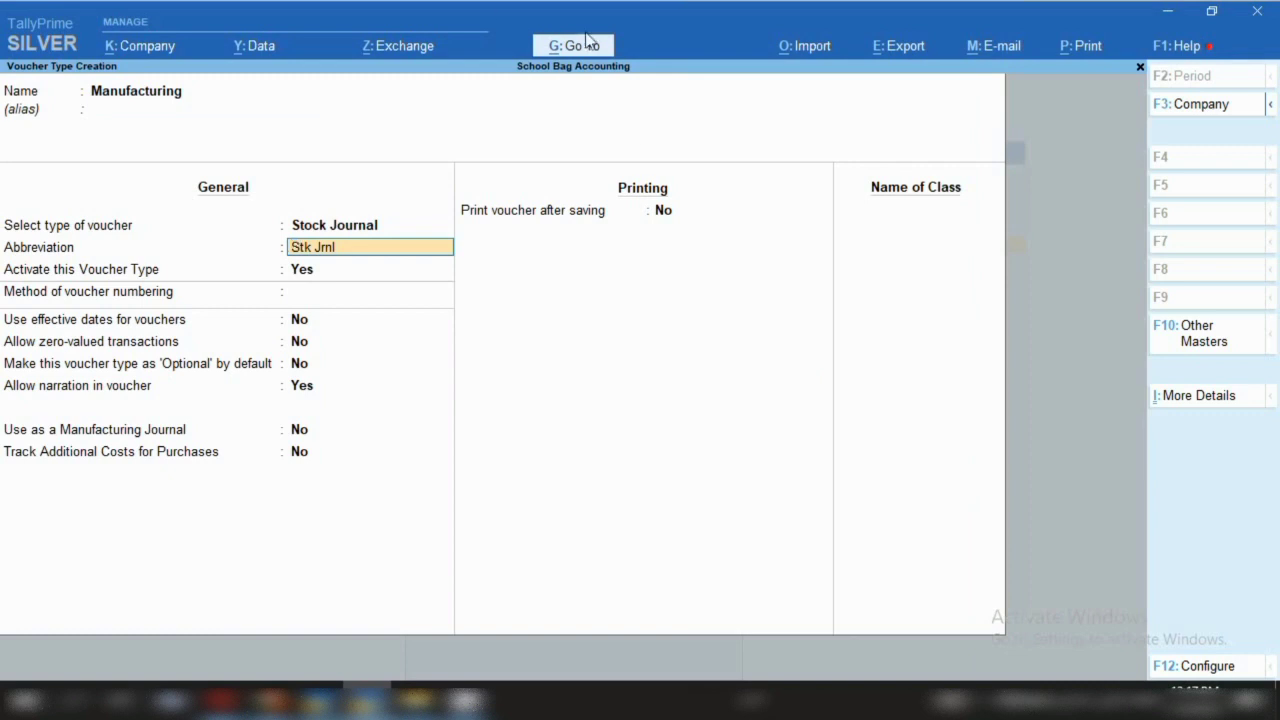
pyautogui.press('Return')
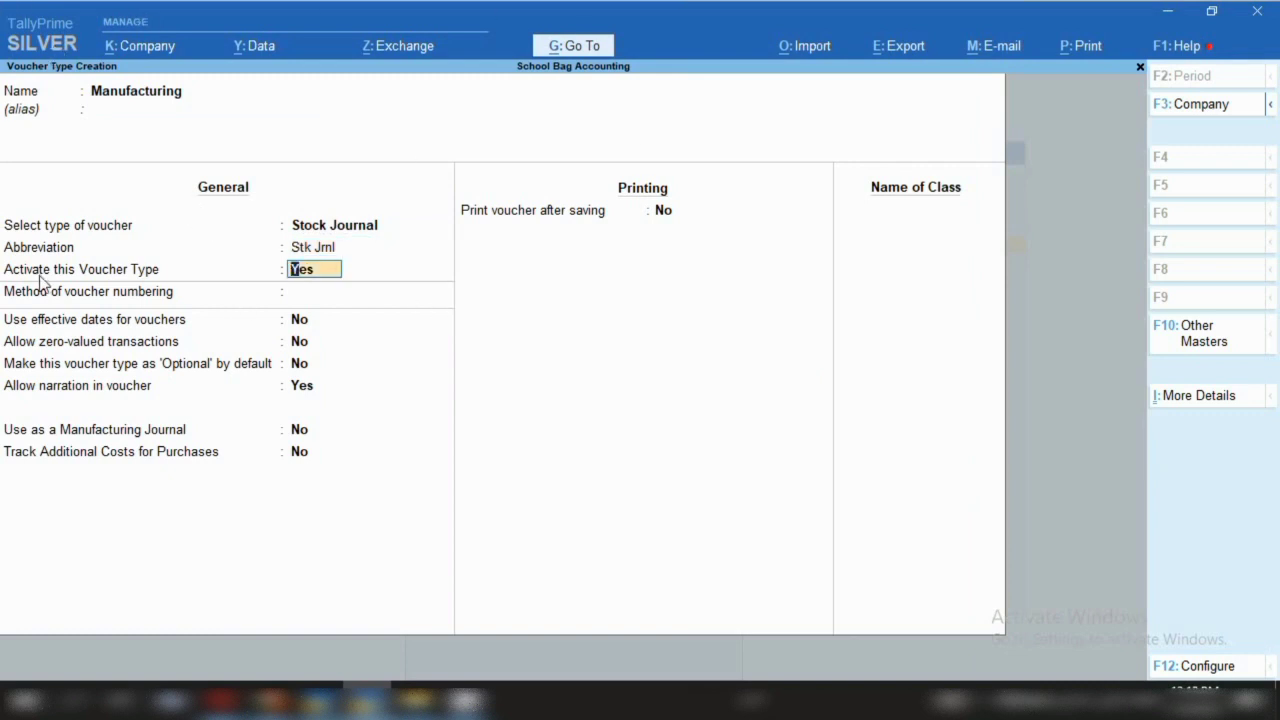
pyautogui.press('Return')
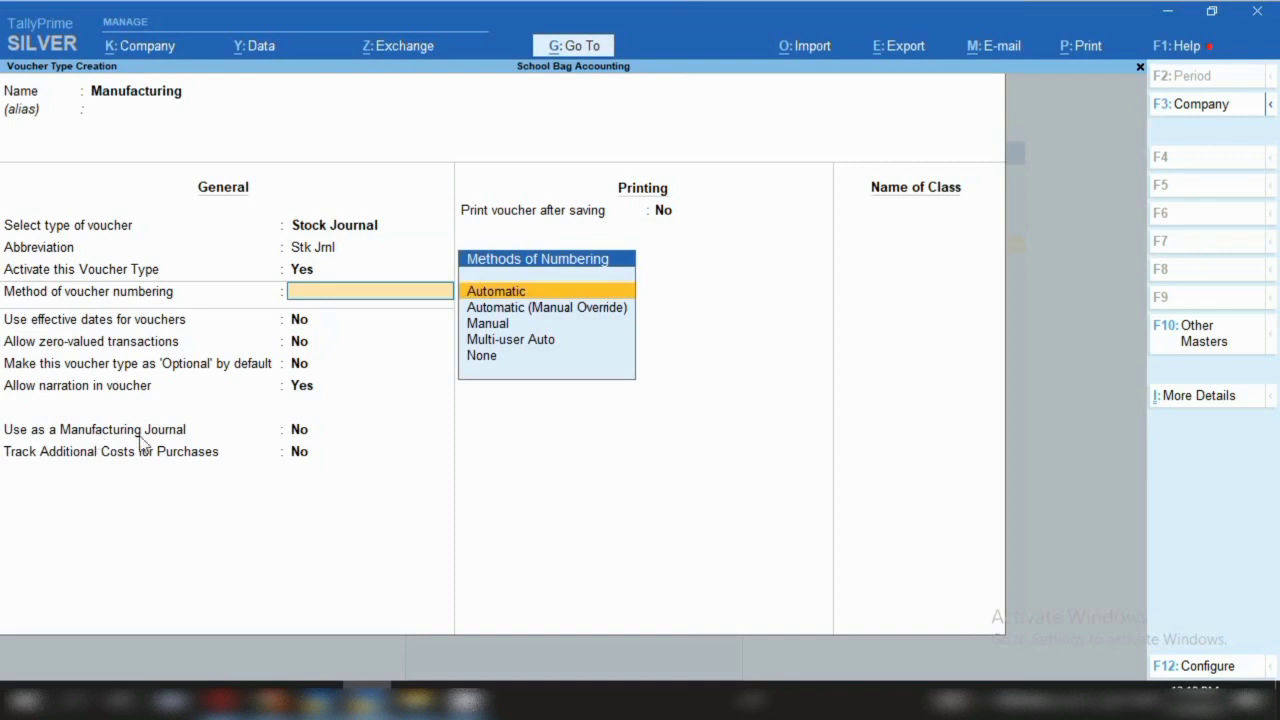
# Choose automatic numbering, mark it as a Manufacturing Journal, and save the voucher type
pyautogui.press('Return')
pyautogui.press('Return')
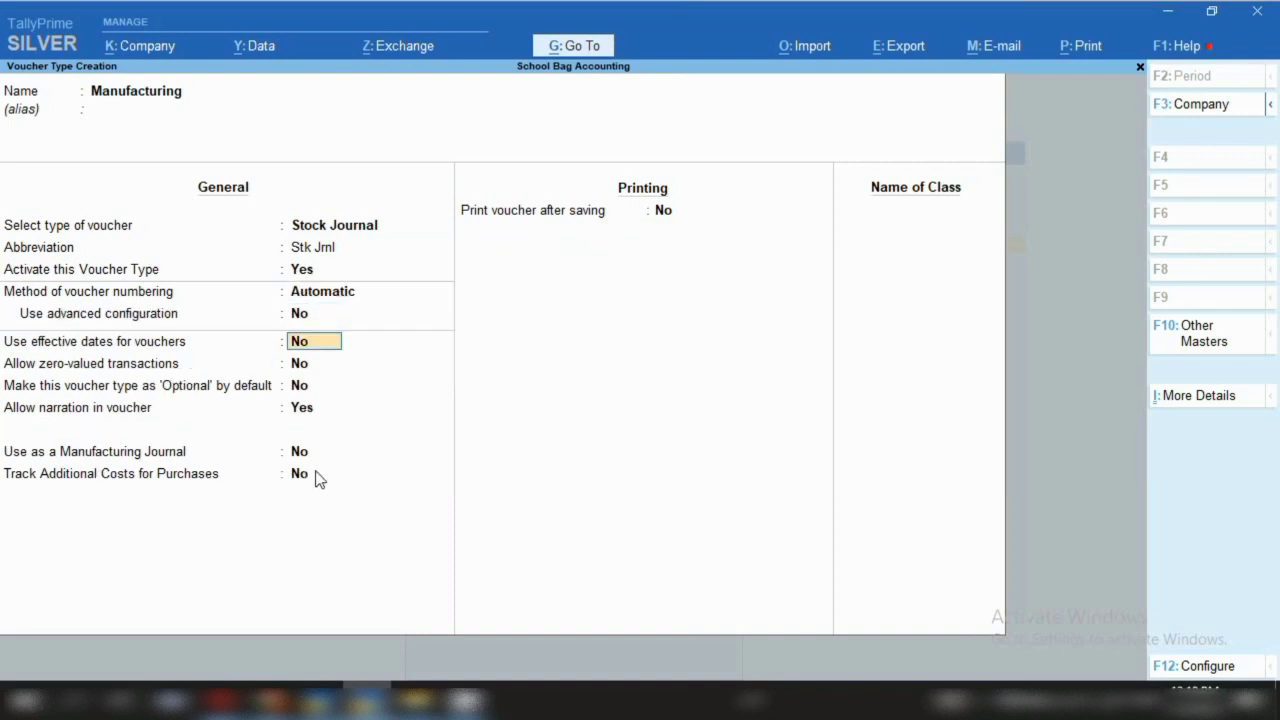
pyautogui.press('Return')
pyautogui.press('Return')
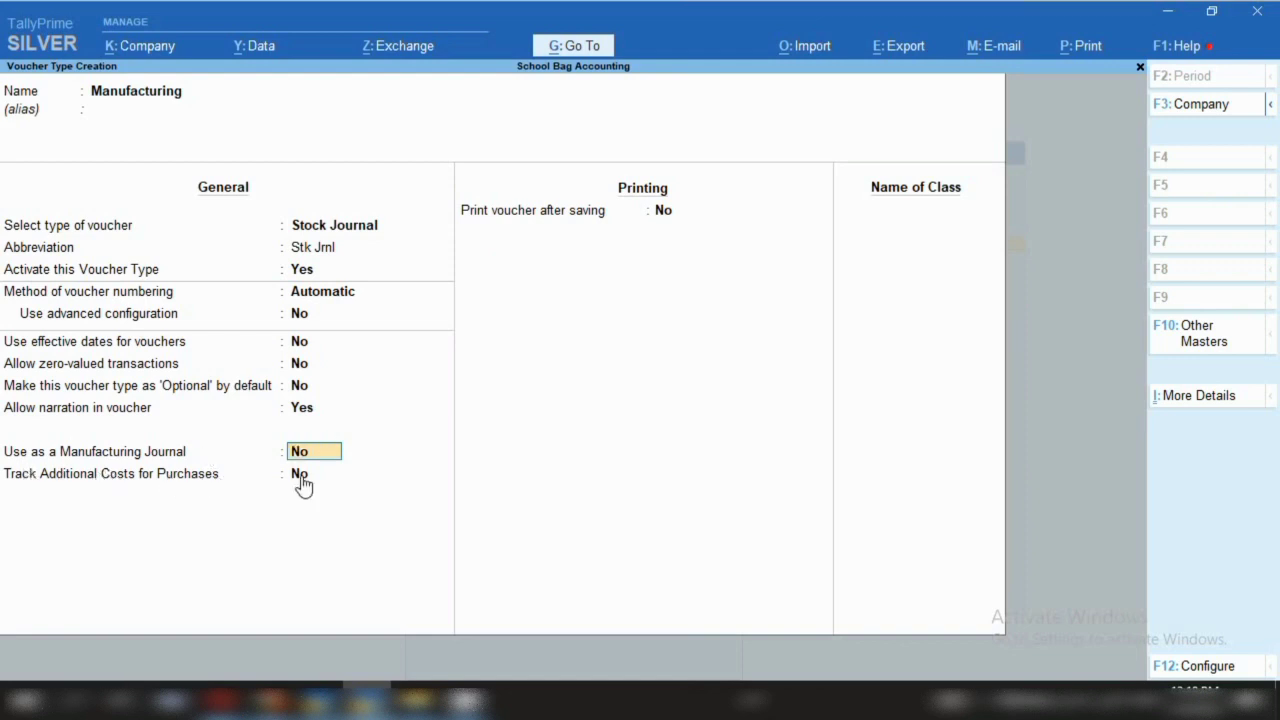
pyautogui.write('y')
pyautogui.press('Return')
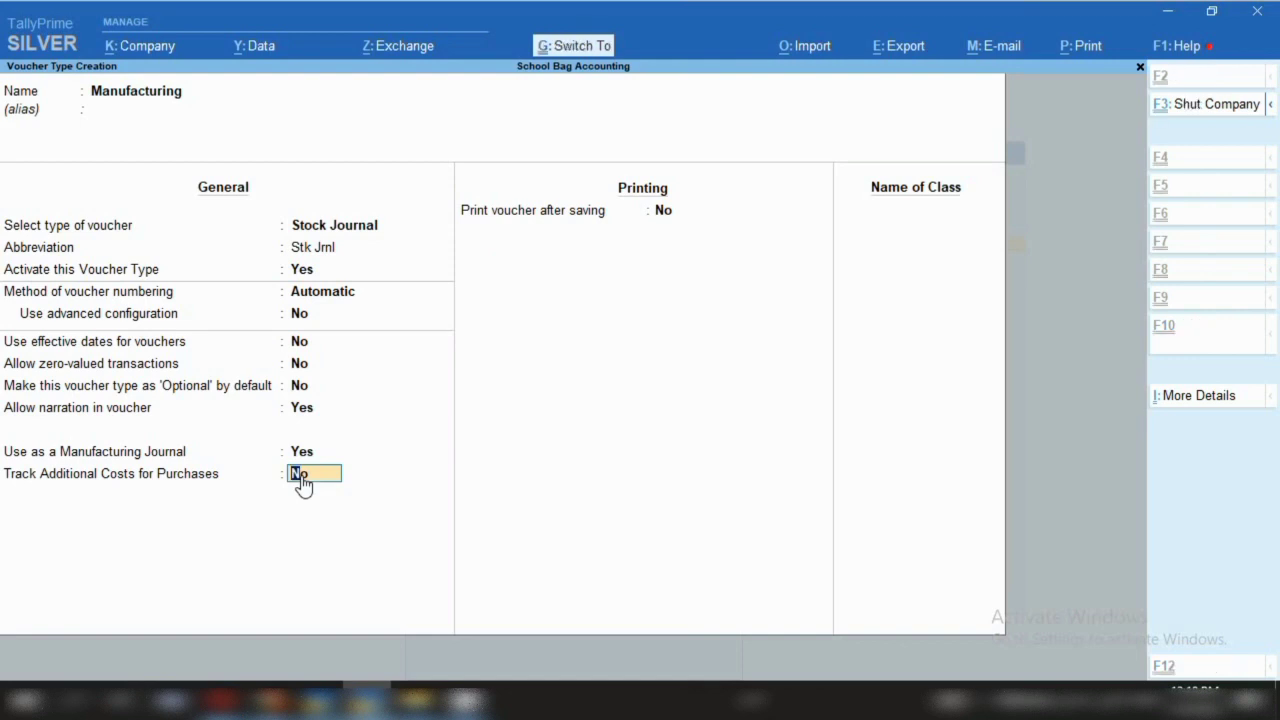
pyautogui.hotkey('ctrl', 'a')
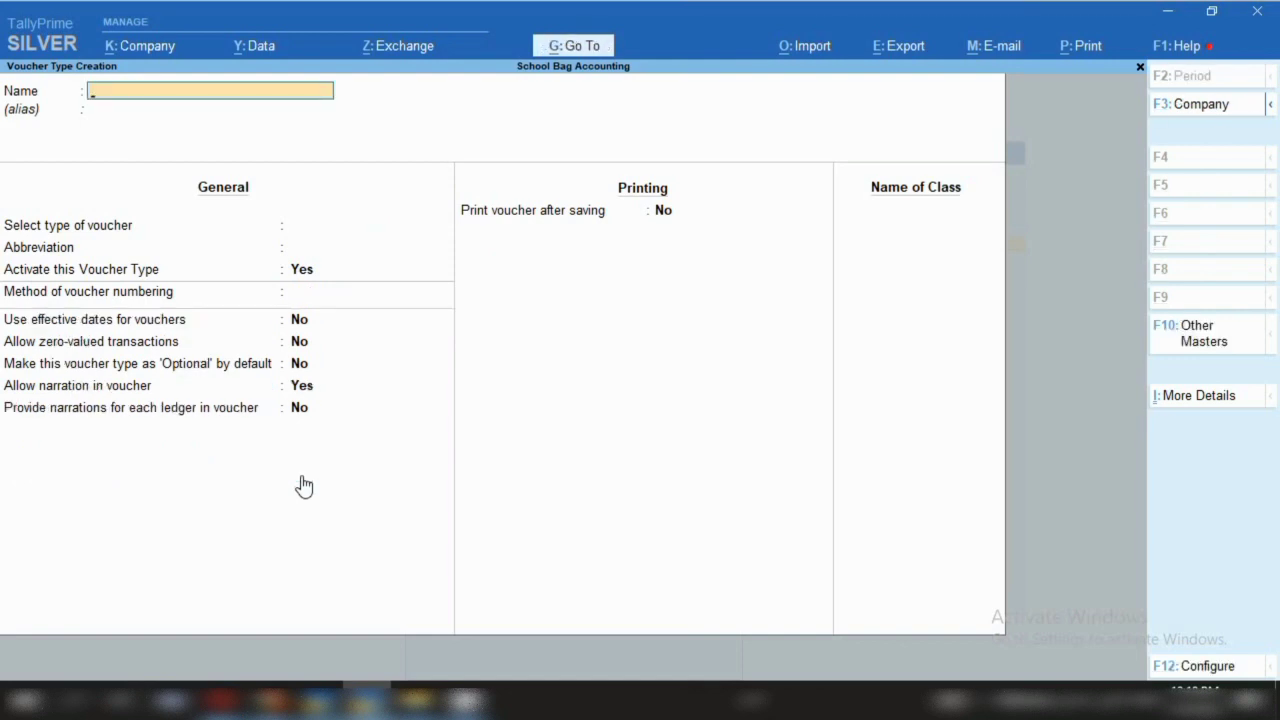
# Quit the blank voucher type form, confirm Manufacturing is listed, and return to Gateway
pyautogui.press('Escape')
pyautogui.press('y')
pyautogui.press('Down')
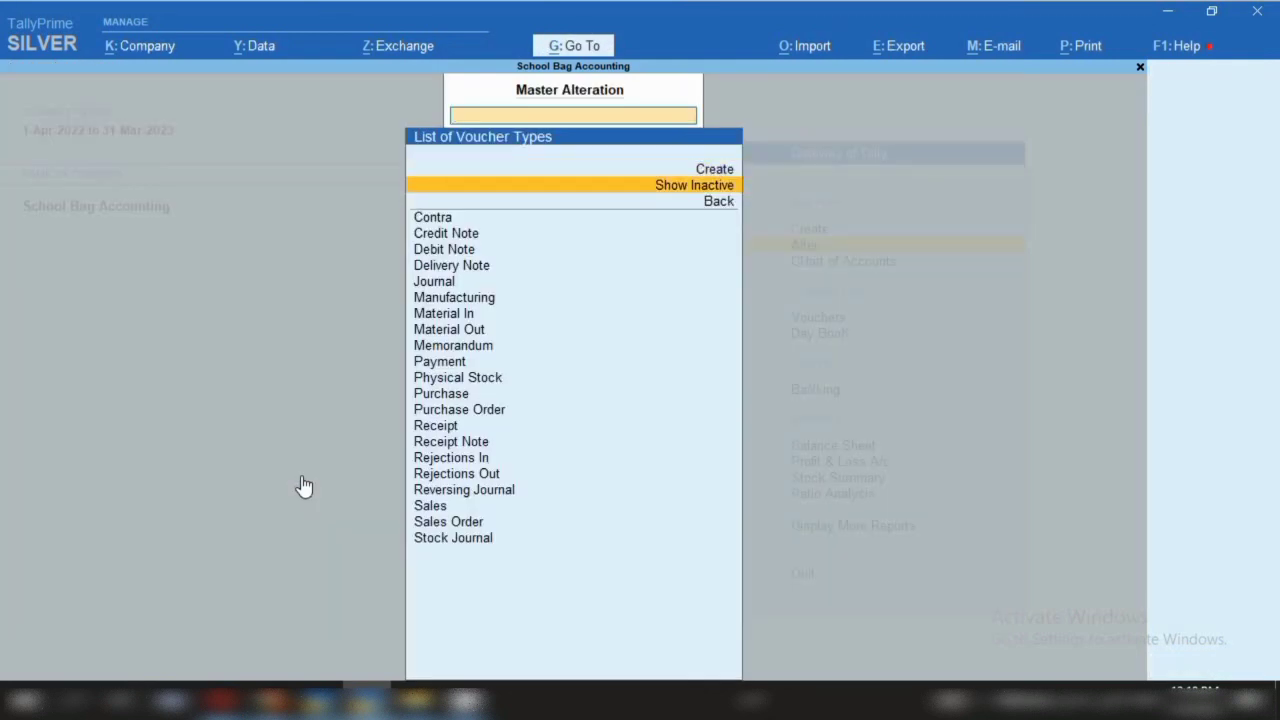
pyautogui.press('Down')
pyautogui.press('Down')
pyautogui.press('Down')
pyautogui.press('Down')
pyautogui.press('Down')
pyautogui.press('Down')
pyautogui.press('Down')
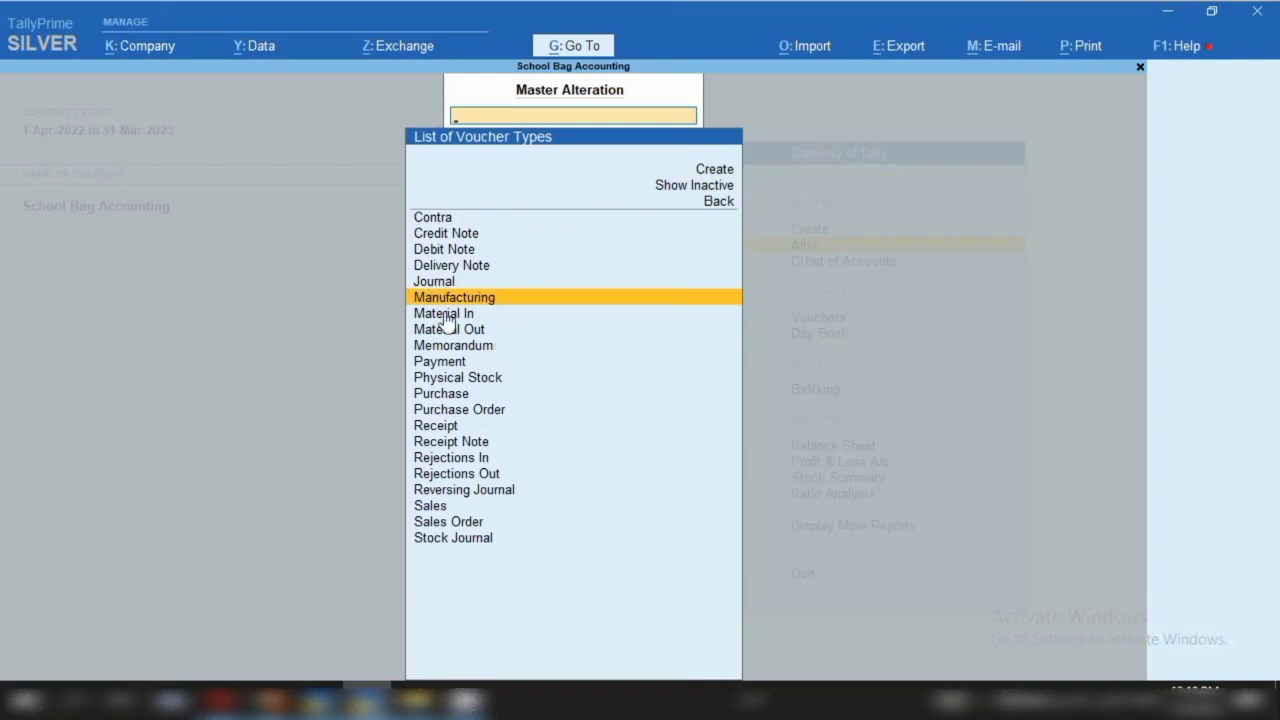
pyautogui.press('Escape')
pyautogui.press('Escape')
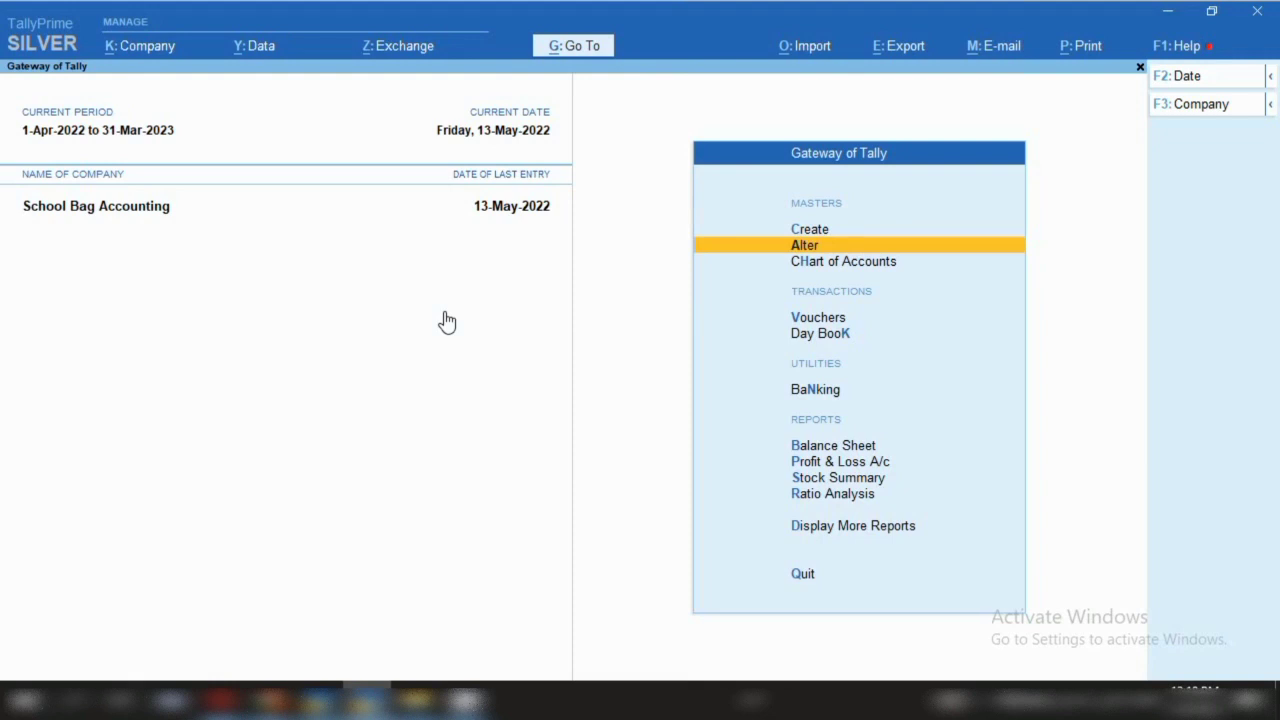
# Open a new Manufacturing voucher through Vouchers and Other Vouchers
pyautogui.press('v')
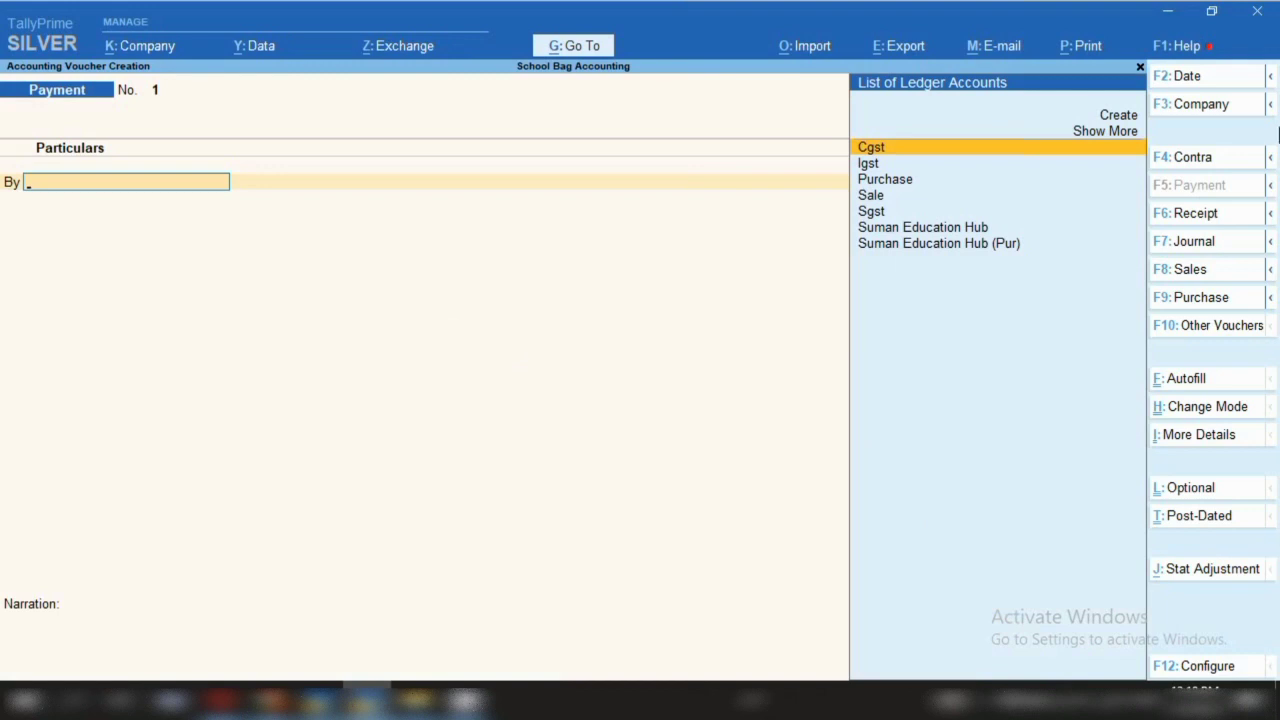
pyautogui.click(1233, 333)
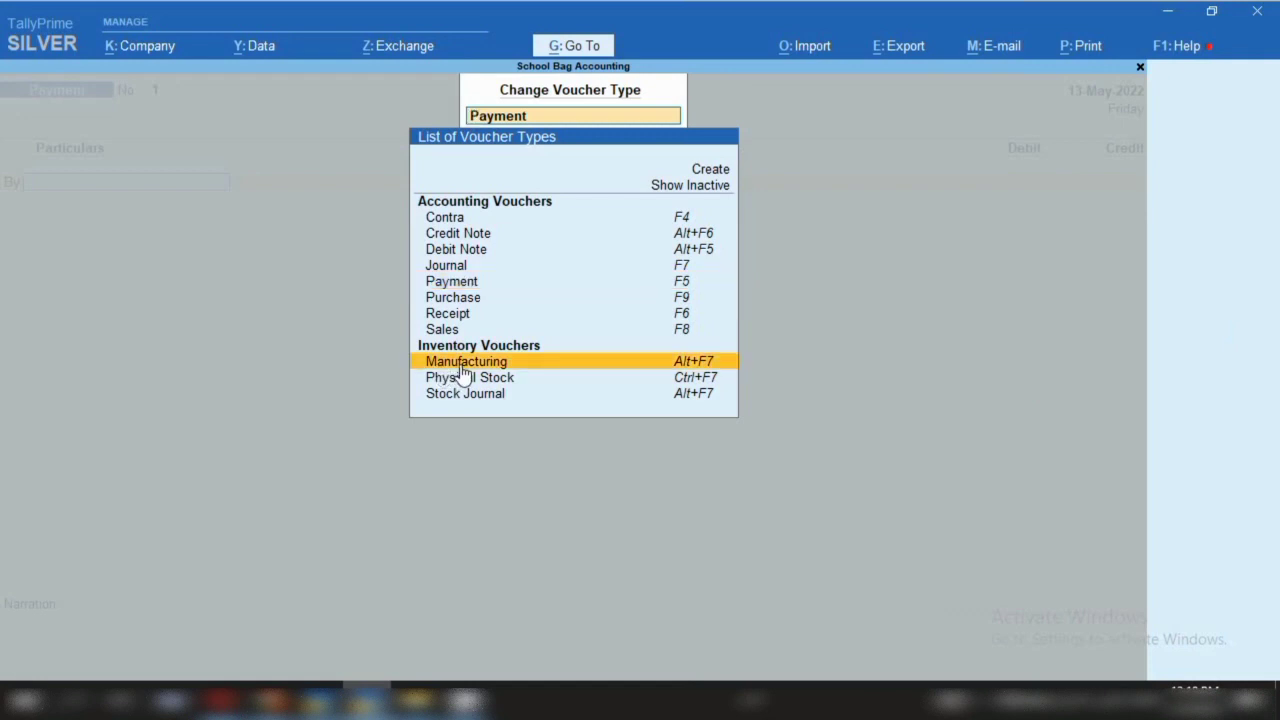
pyautogui.click(463, 362)
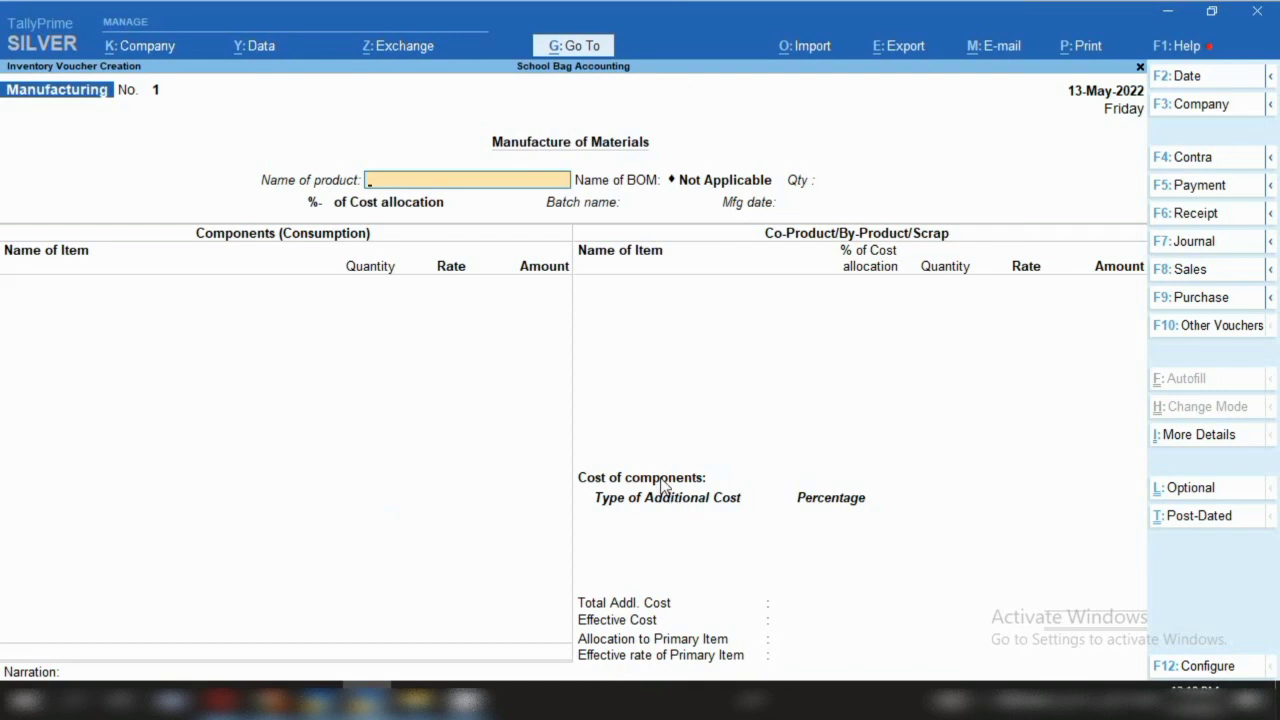
# Change the Manufacturing voucher date to 14-May-2022
pyautogui.press('F2')
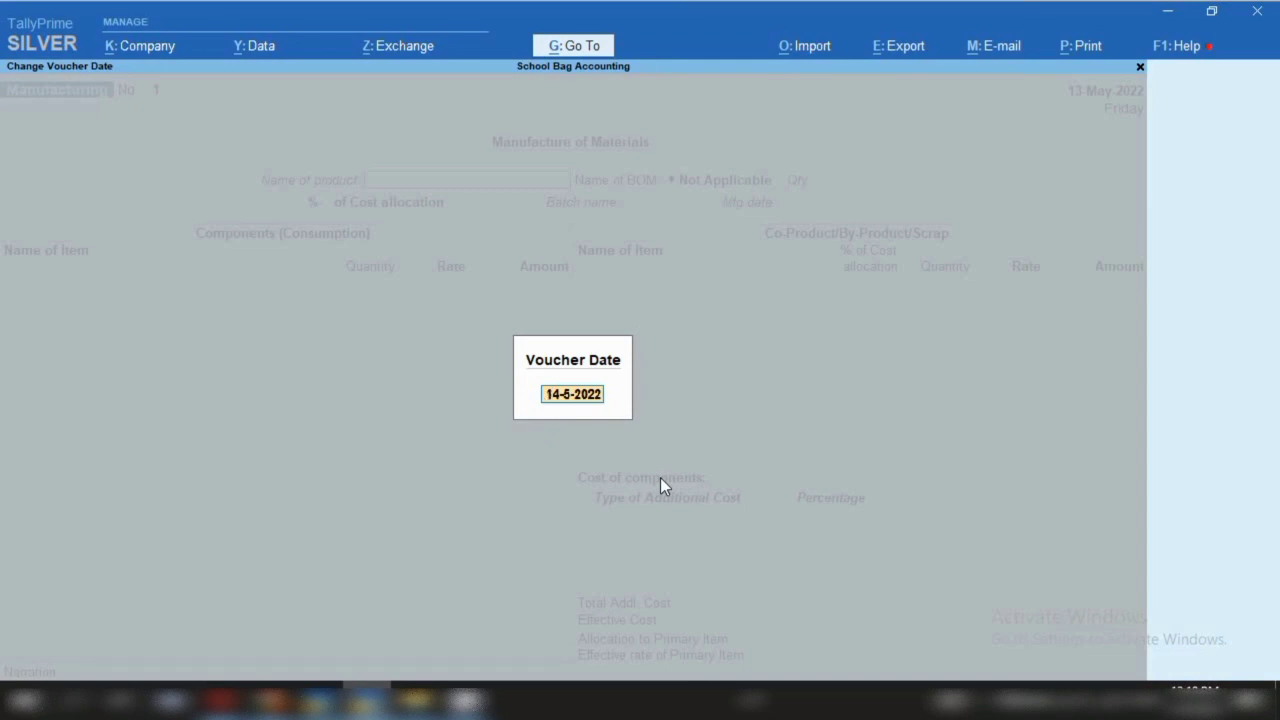
pyautogui.write('14.5.')
pyautogui.press('Return')
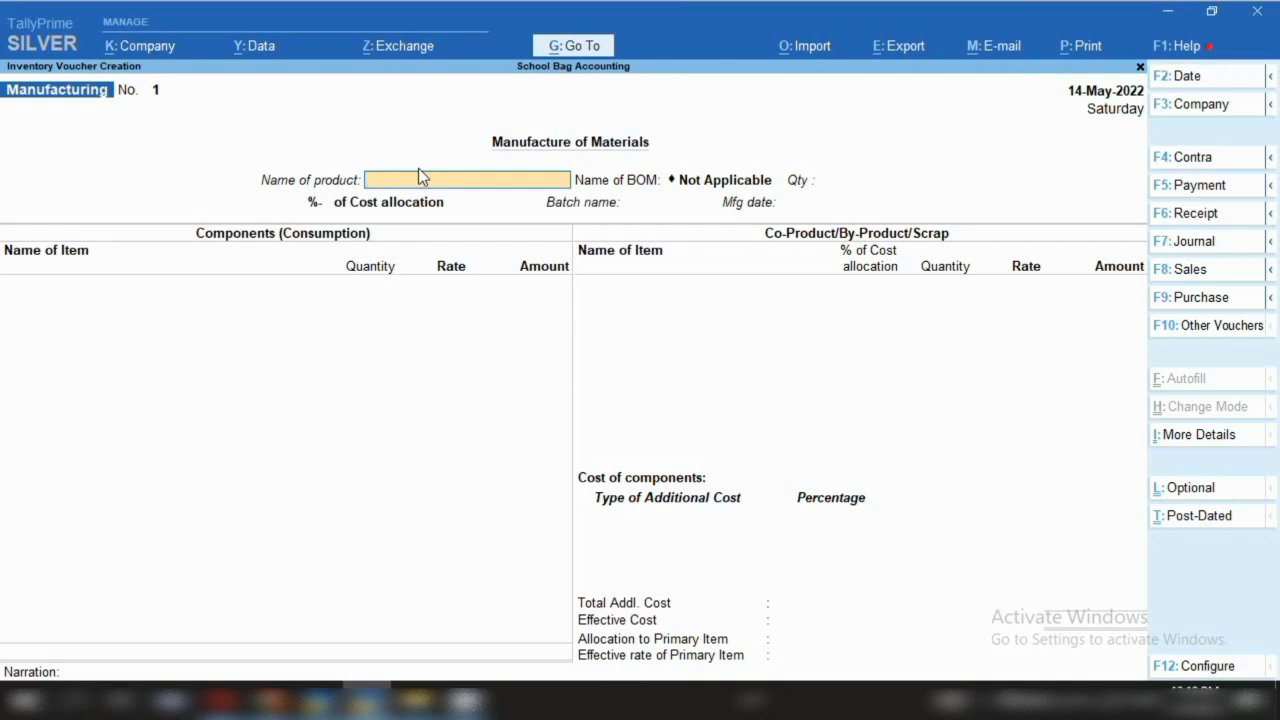
# Select Leather Bag as the product and enter a quantity of 50 pcs
pyautogui.write('Ba')
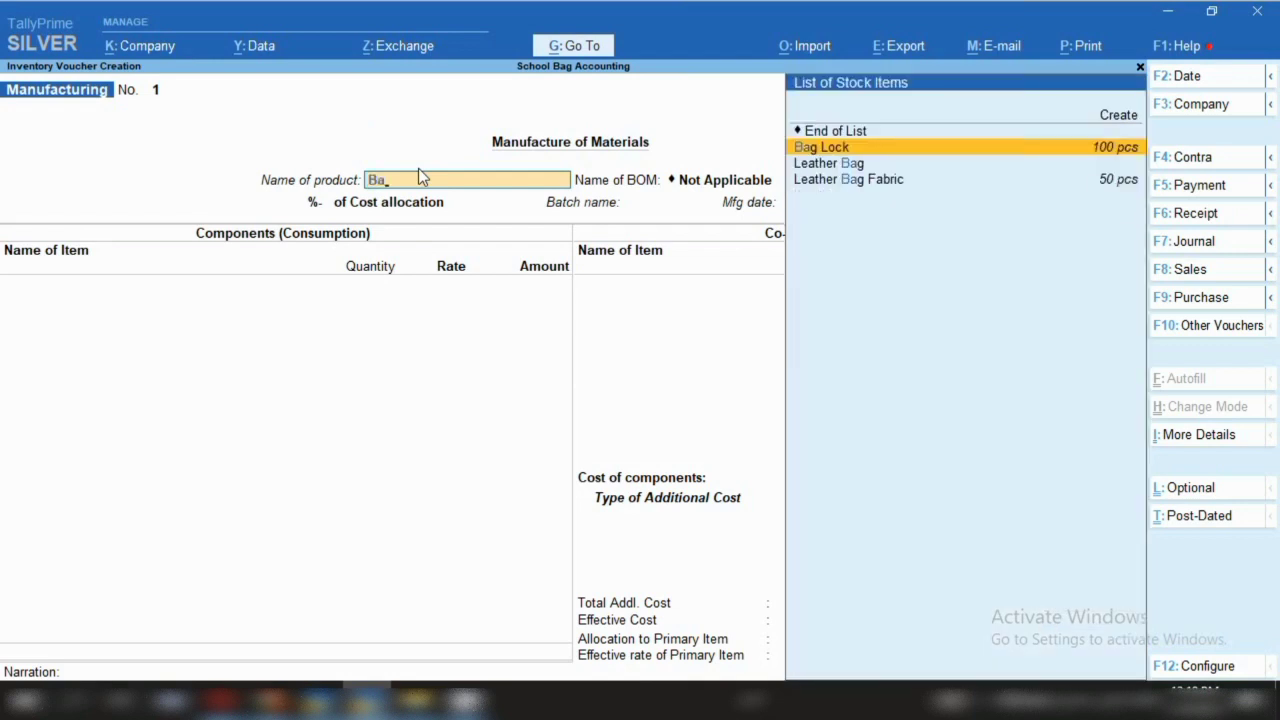
pyautogui.press('Down')
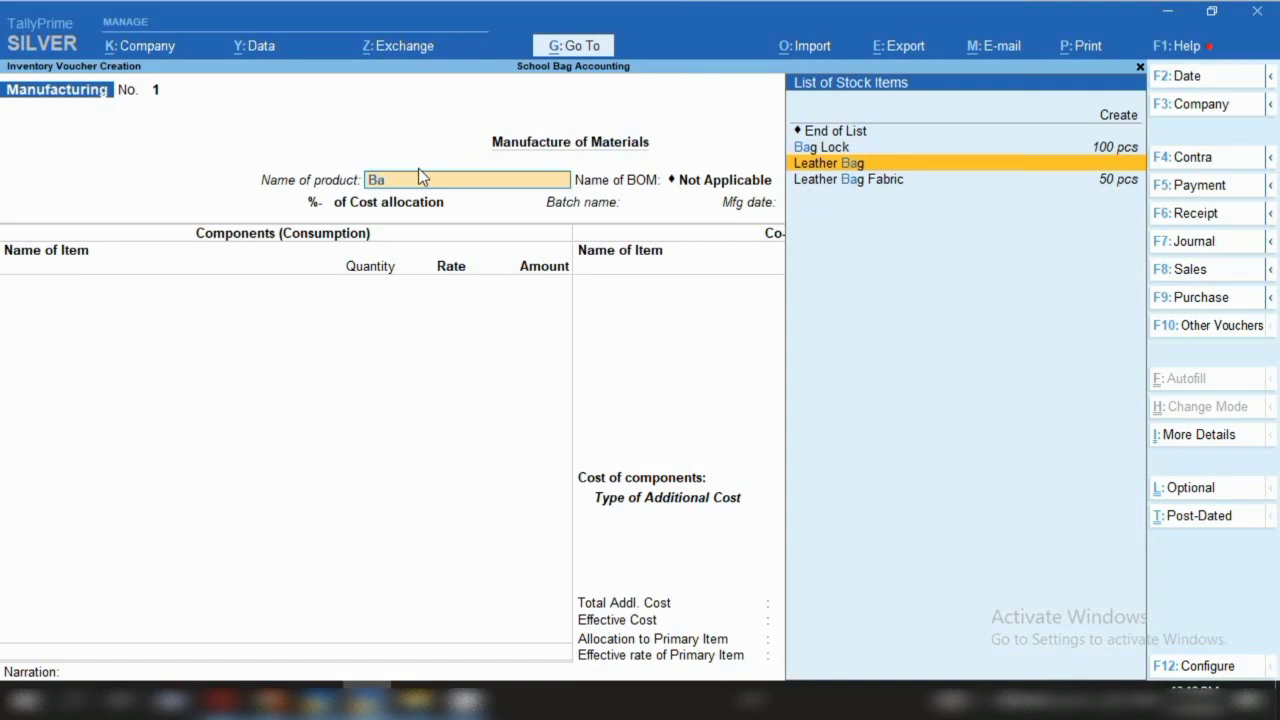
pyautogui.press('Return')
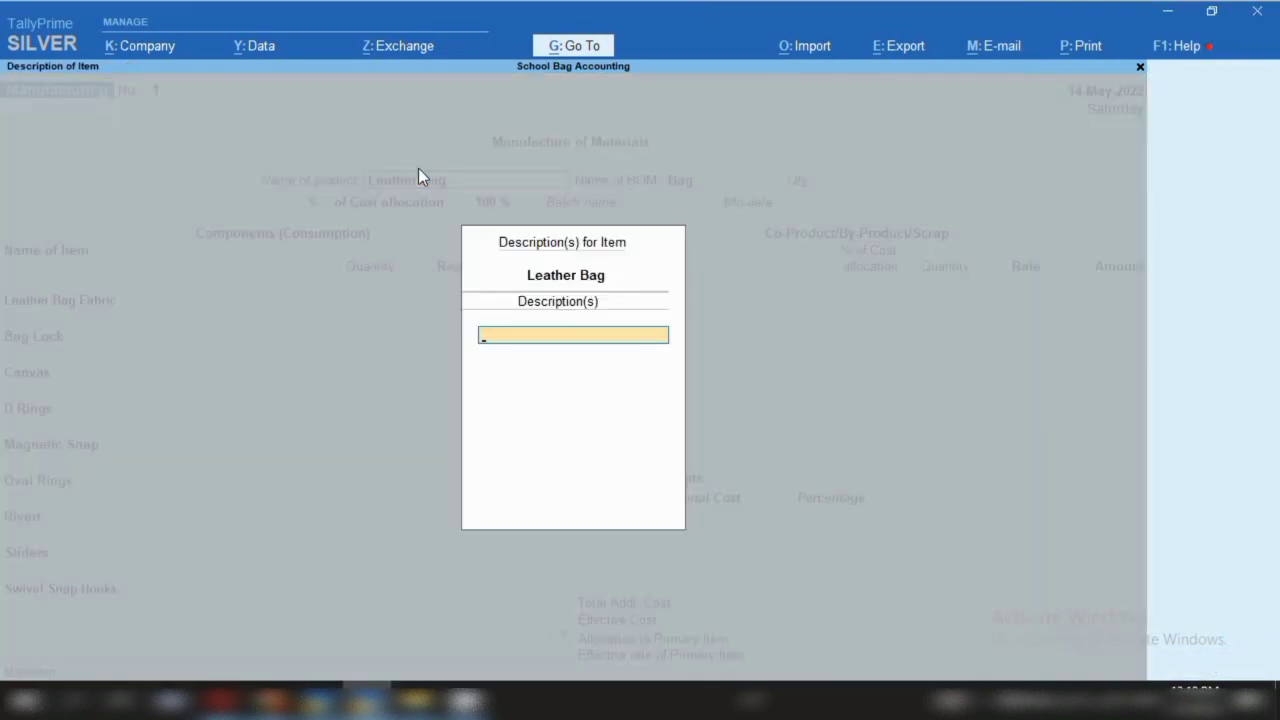
pyautogui.press('Return')
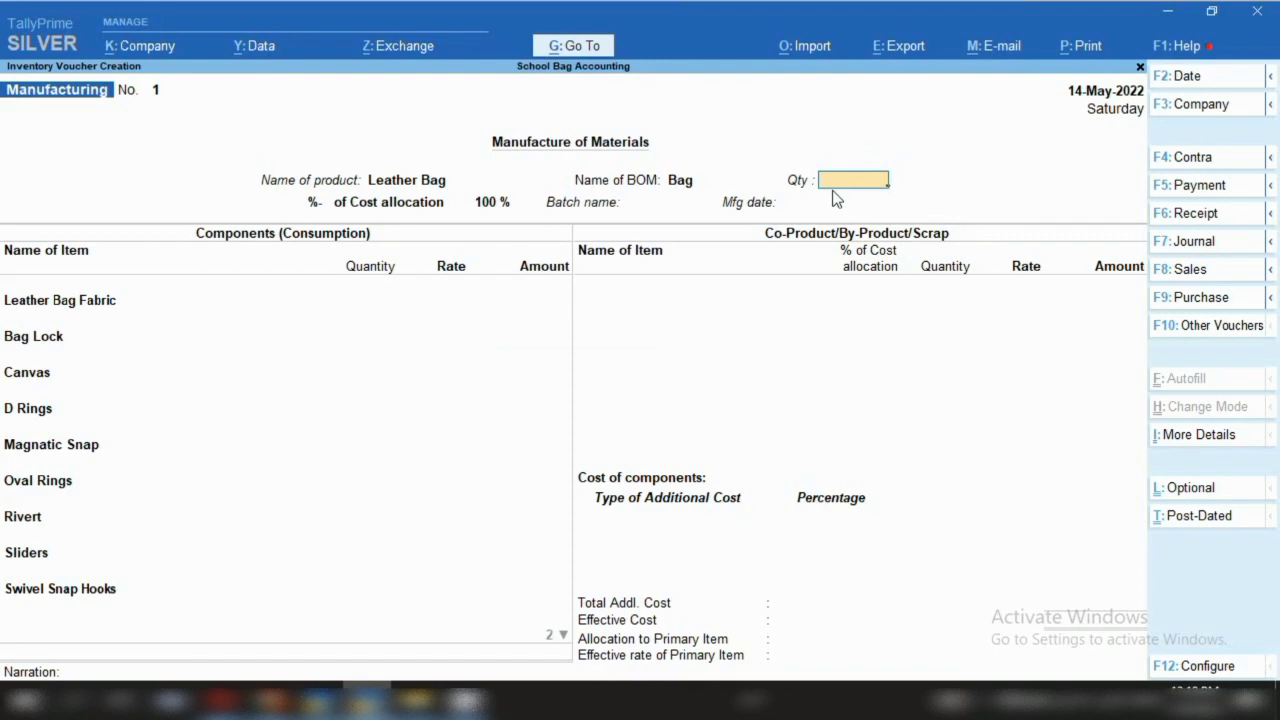
pyautogui.write('50')
pyautogui.press('Return')
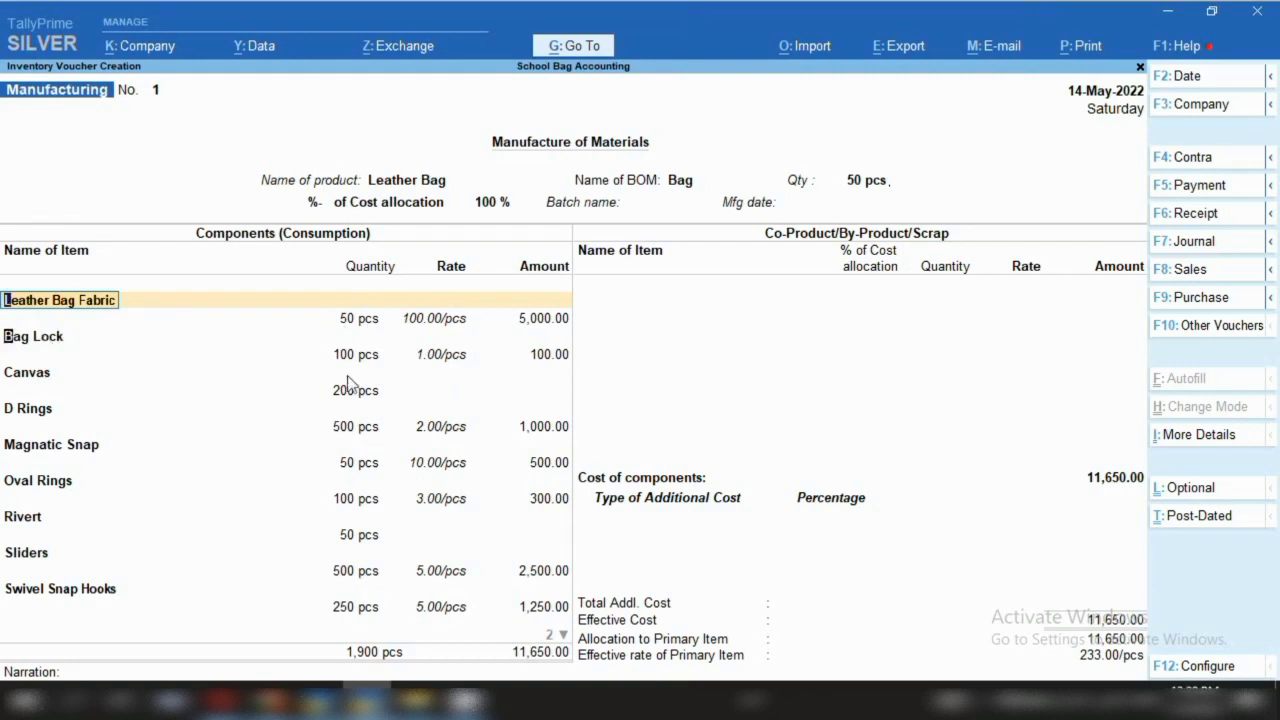
# Pass the Bag Lock component line and accept Manufacturing voucher No. 1 for 50 pcs of Leather Bag
pyautogui.press('Down')
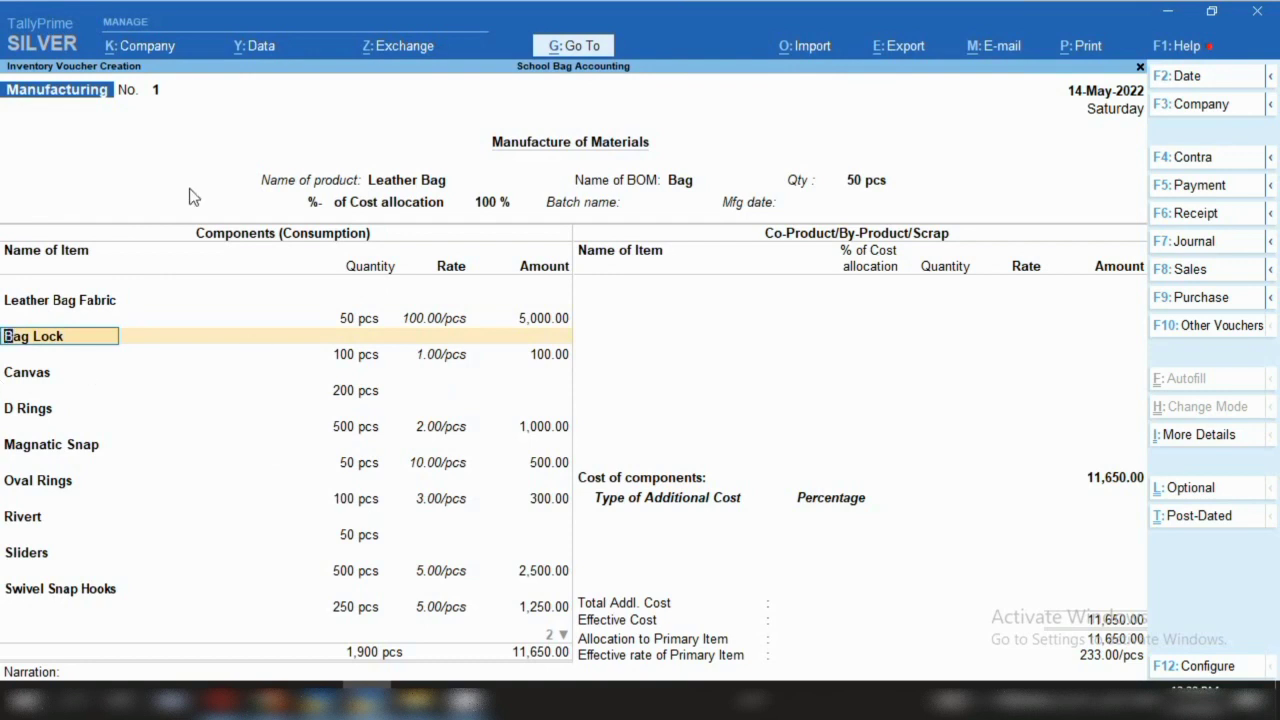
pyautogui.press('ctrl')
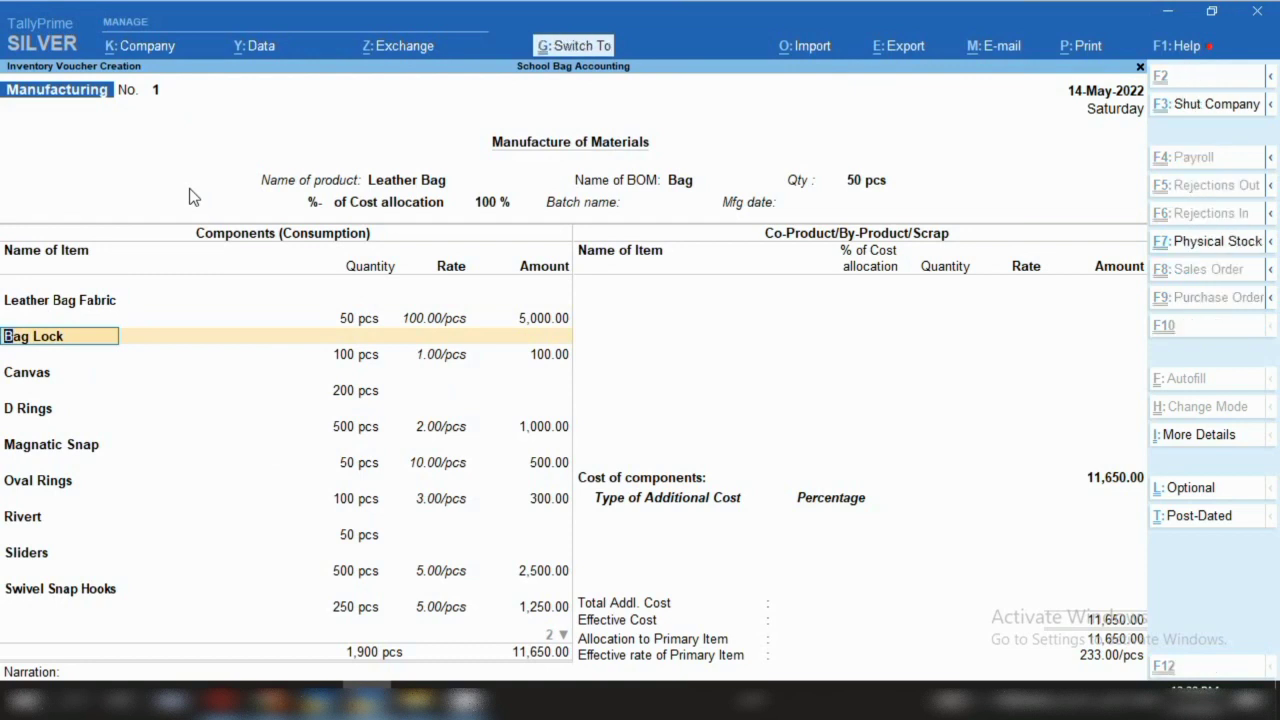
pyautogui.hotkey('ctrl', 'a')
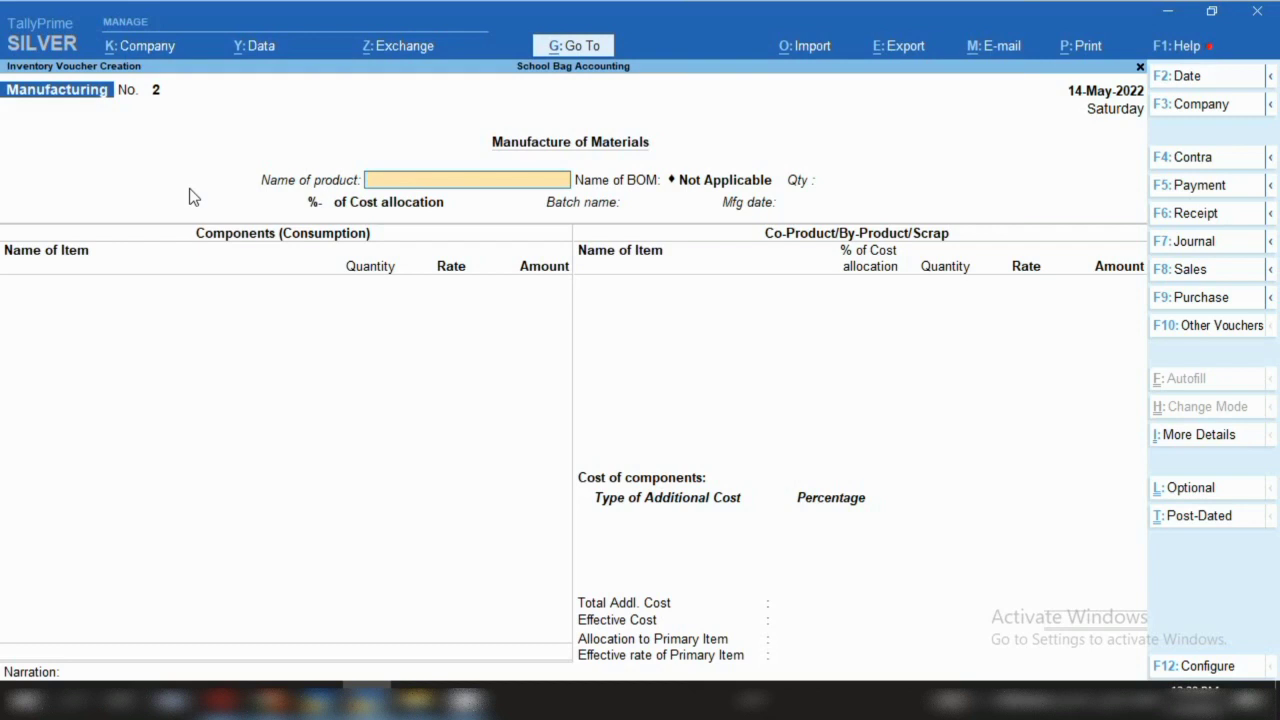
# Leave voucher entry and open the Statistics report from Display More Reports
pyautogui.press('Escape')
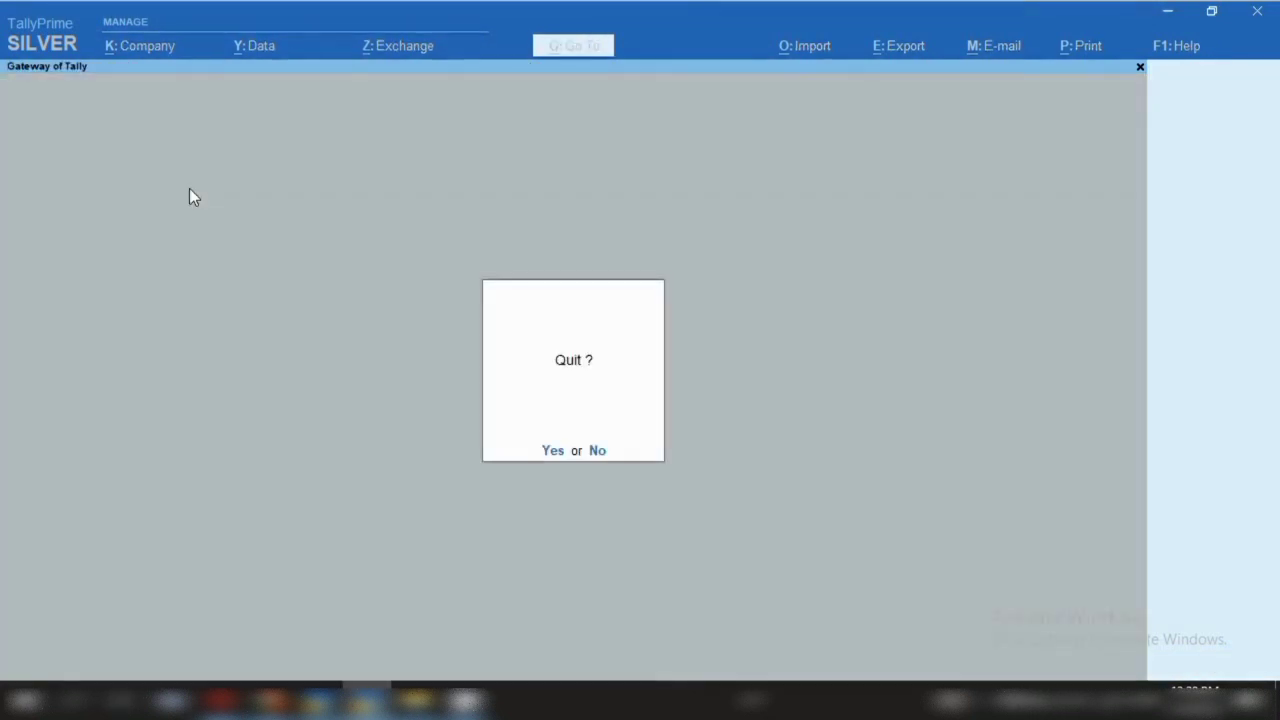
pyautogui.press('Return')
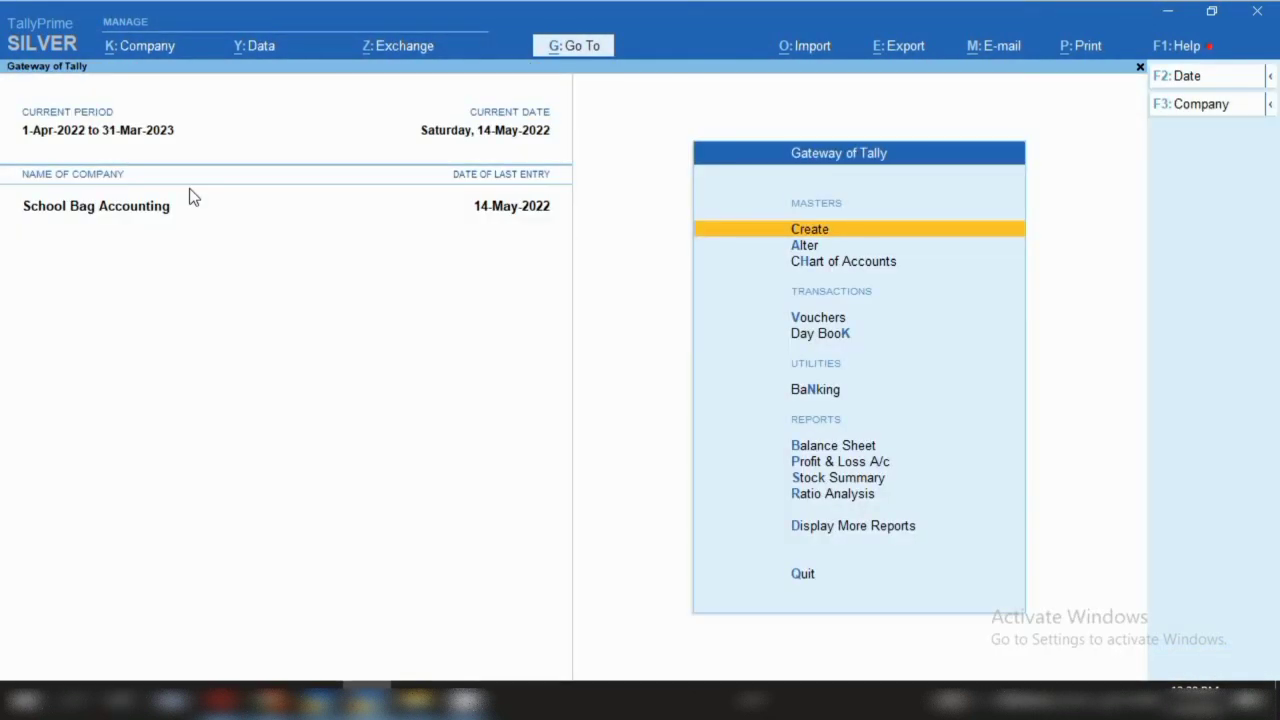
pyautogui.press('d')
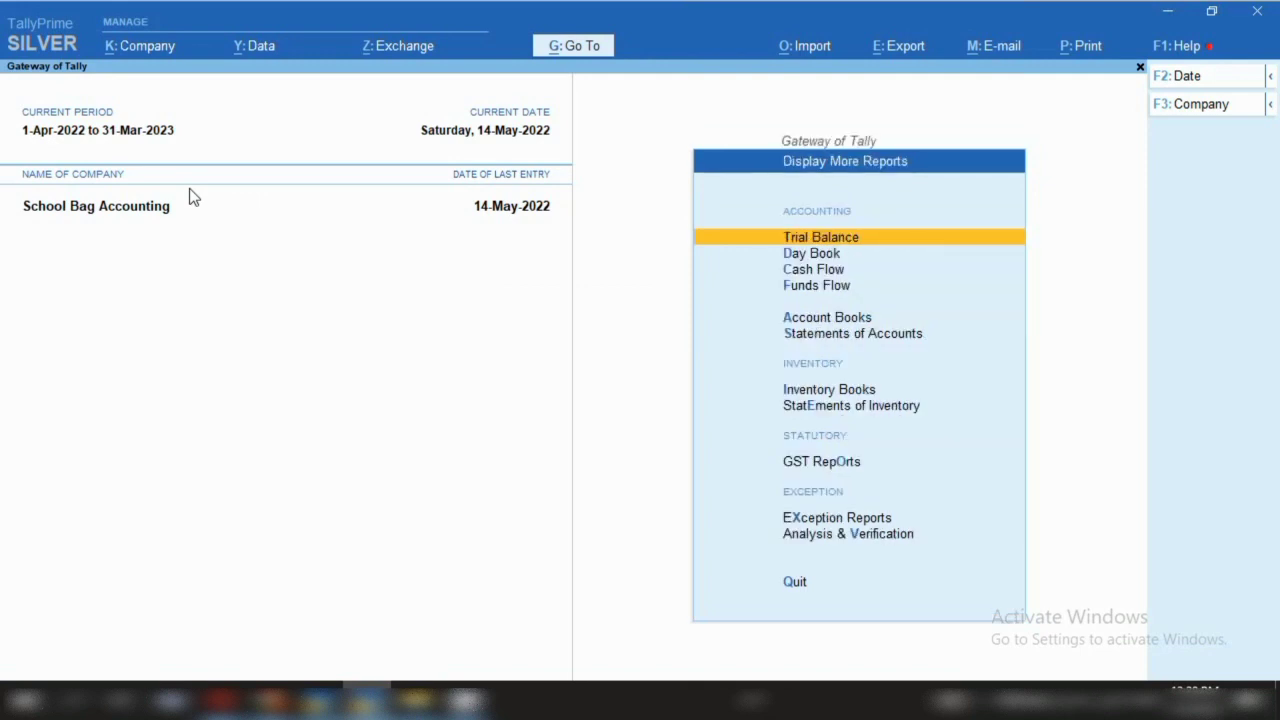
pyautogui.press('s')
pyautogui.press('s')
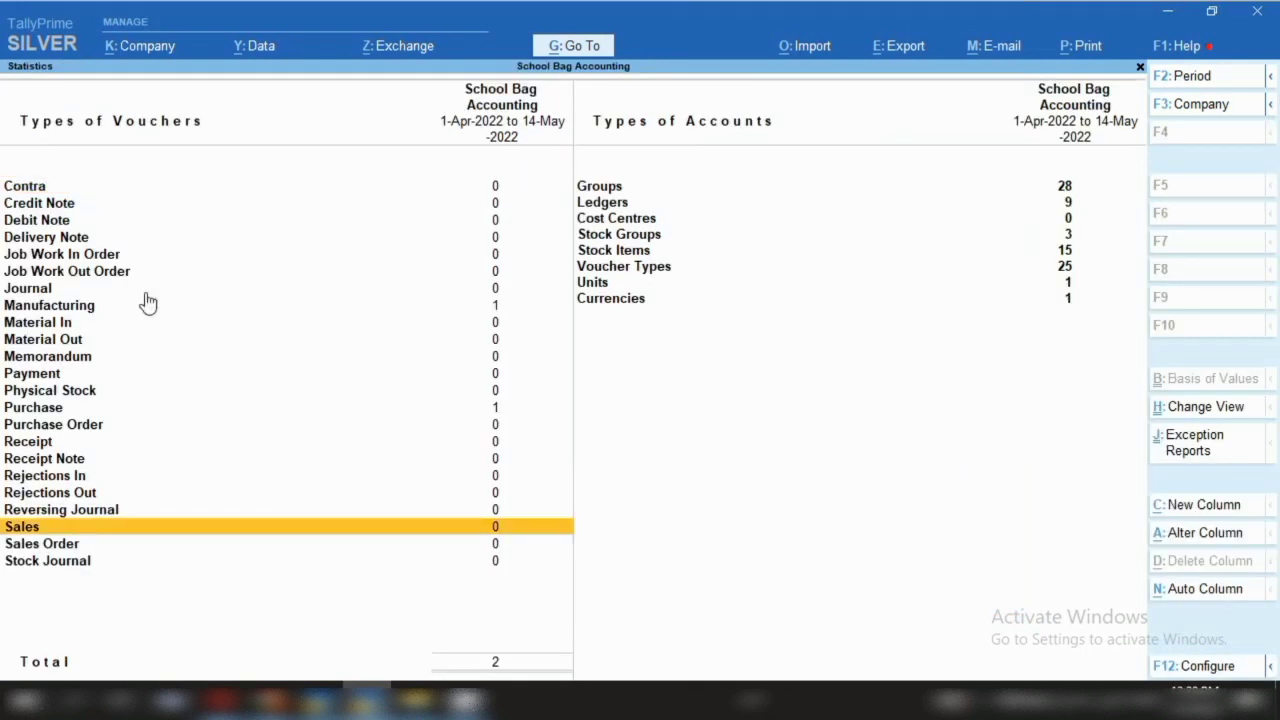
# Drill through the Manufacturing register for May into the Leather Bag voucher, then quit it
pyautogui.click(88, 312)
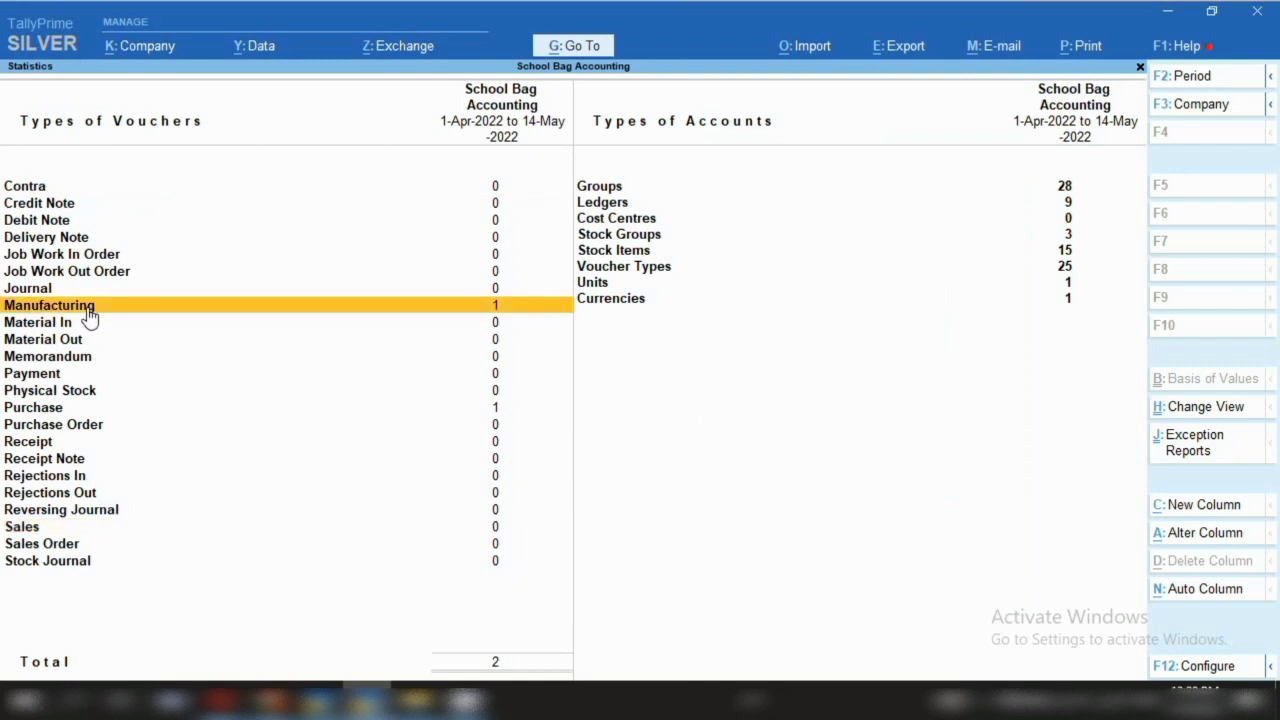
pyautogui.click(89, 315)
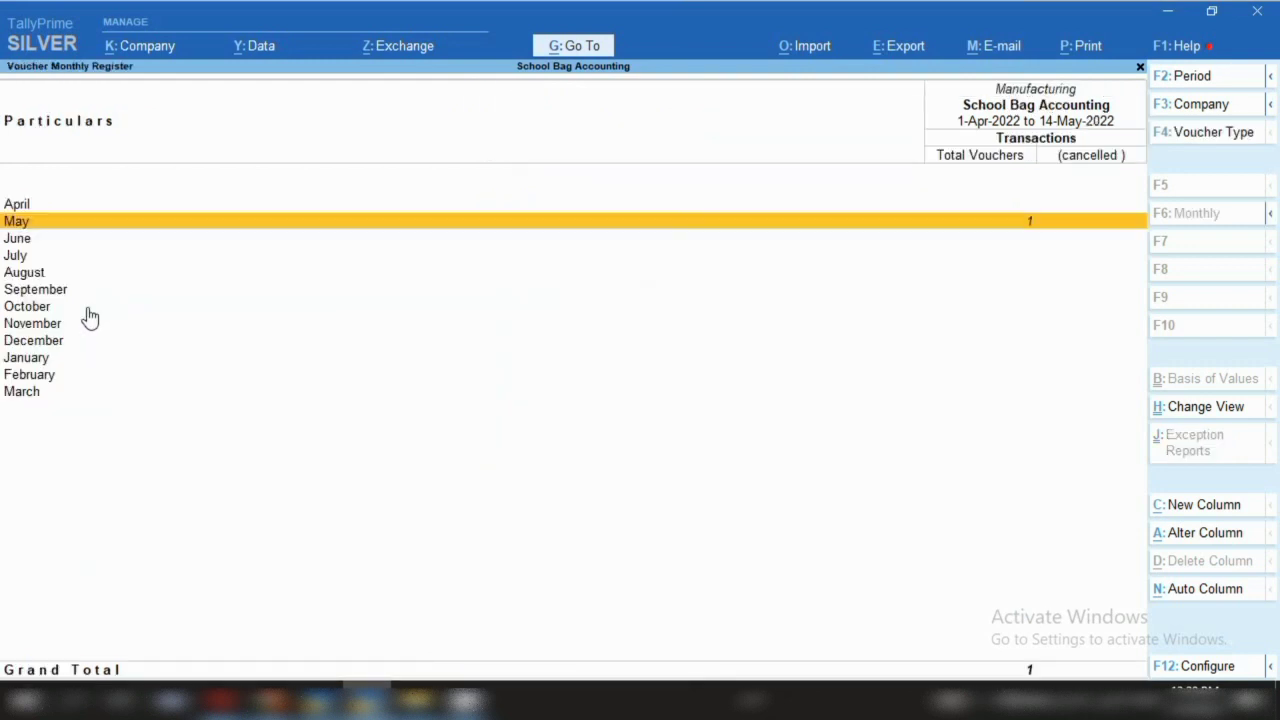
pyautogui.press('Return')
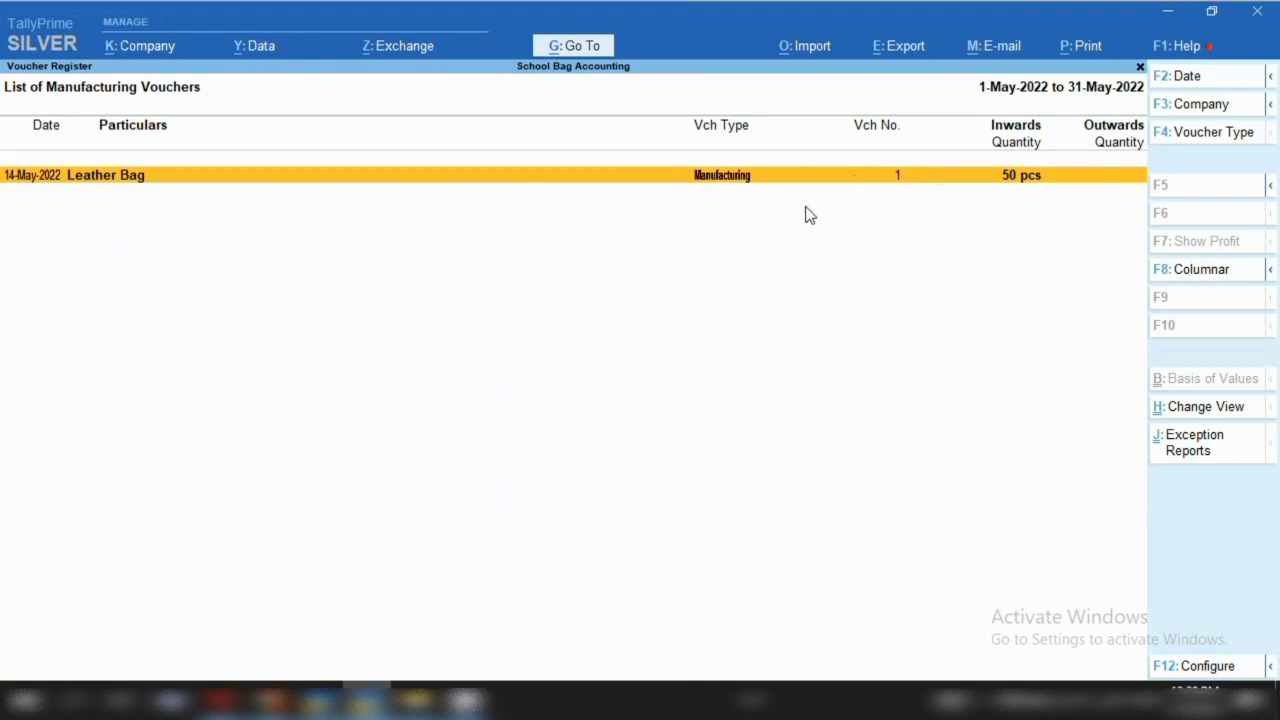
pyautogui.press('Return')
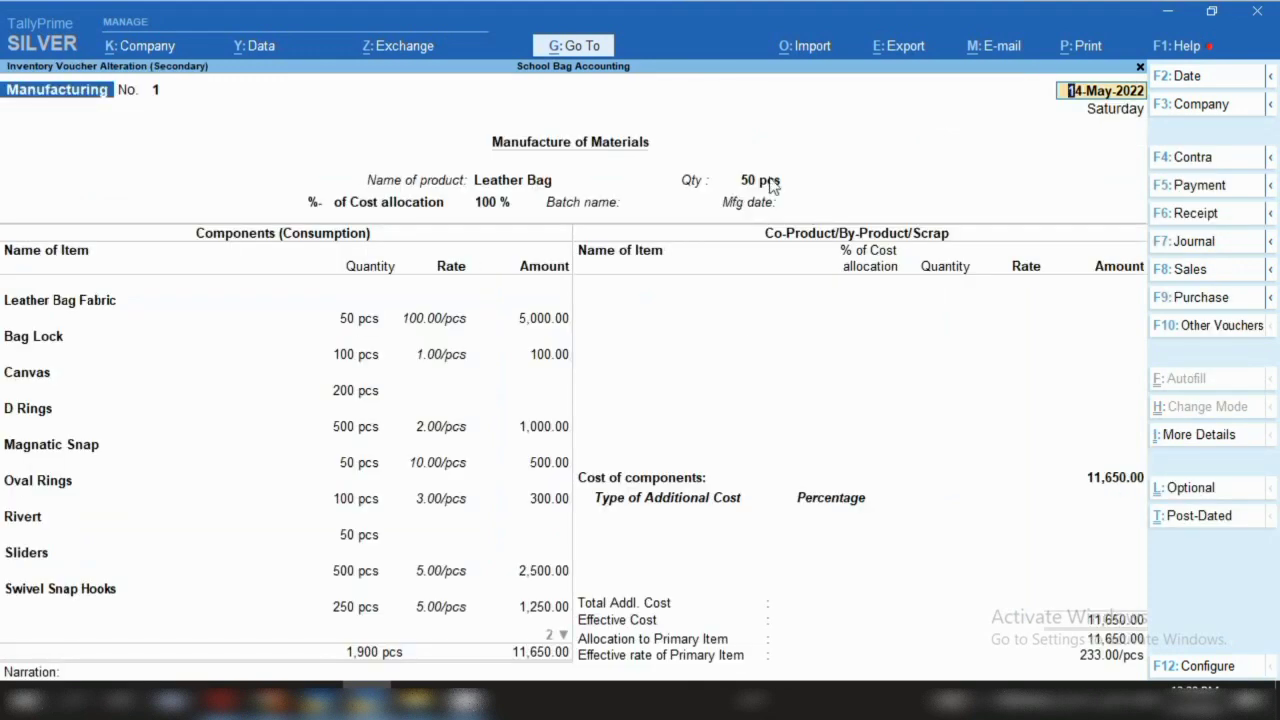
pyautogui.press('BackSpace')
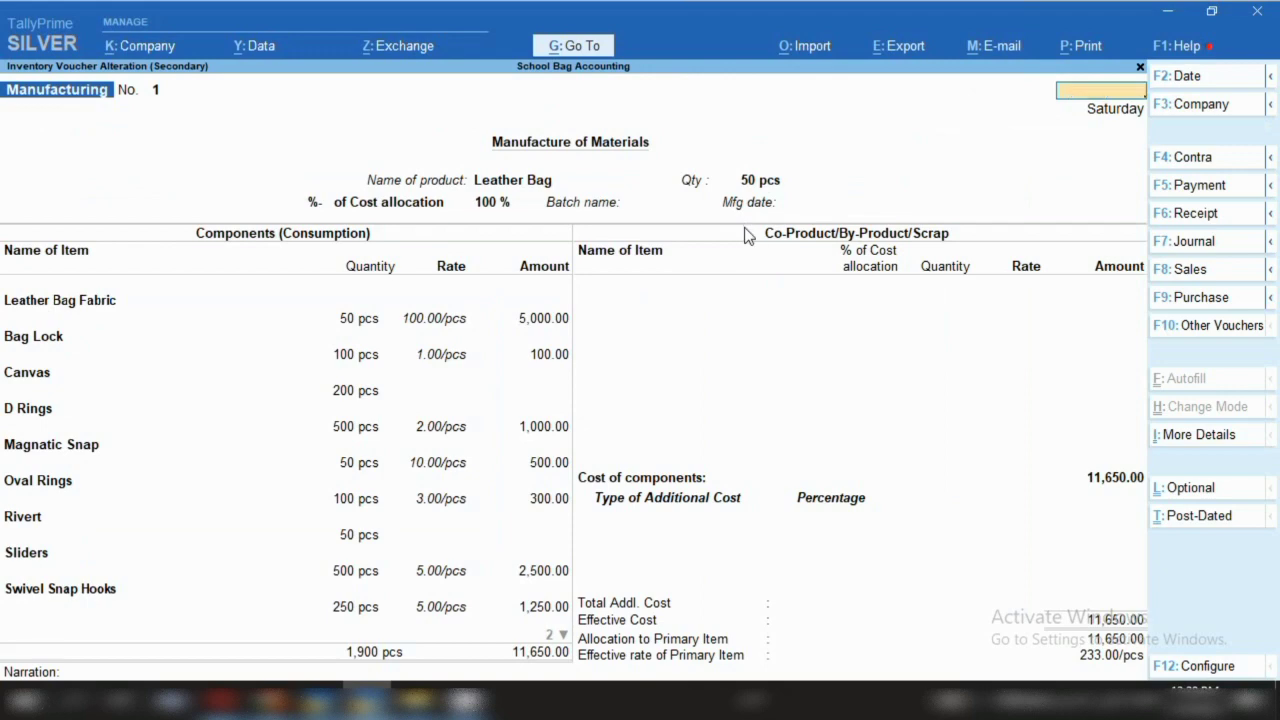
pyautogui.press('Escape')
# Close the voucher unchanged and return from Statistics to the Gateway of Tally
pyautogui.press('y')
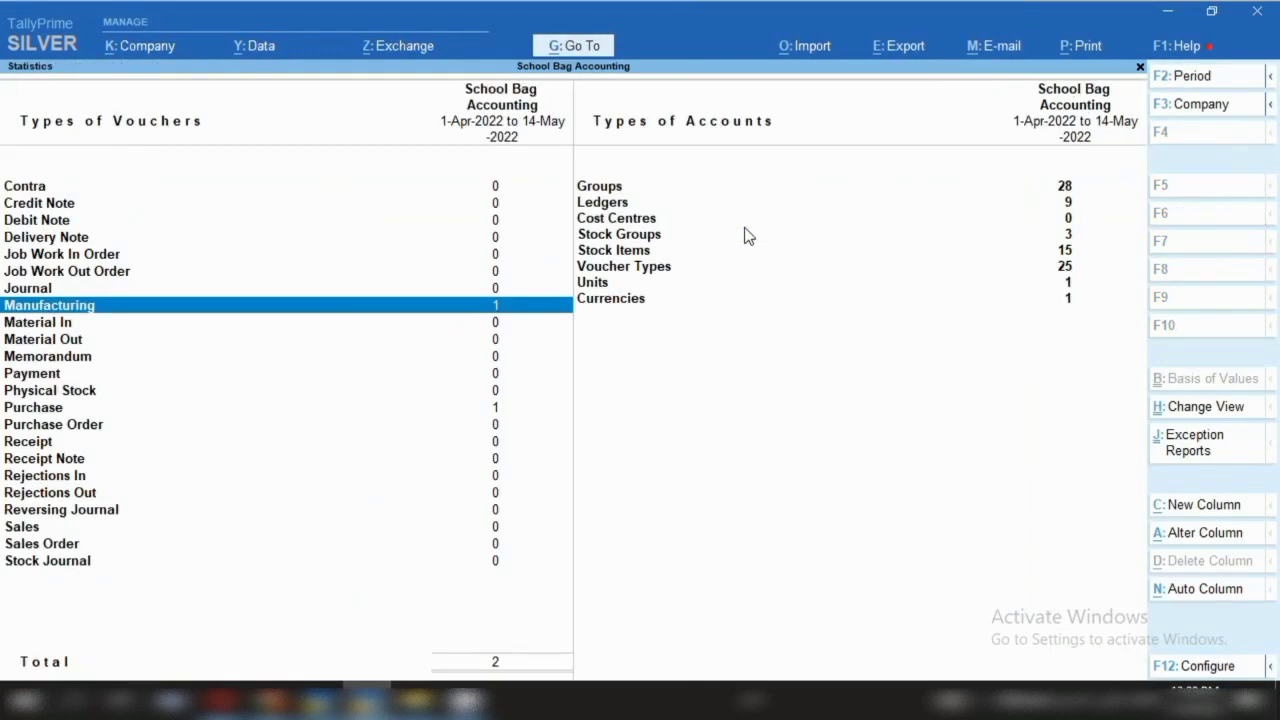
pyautogui.press('Escape')
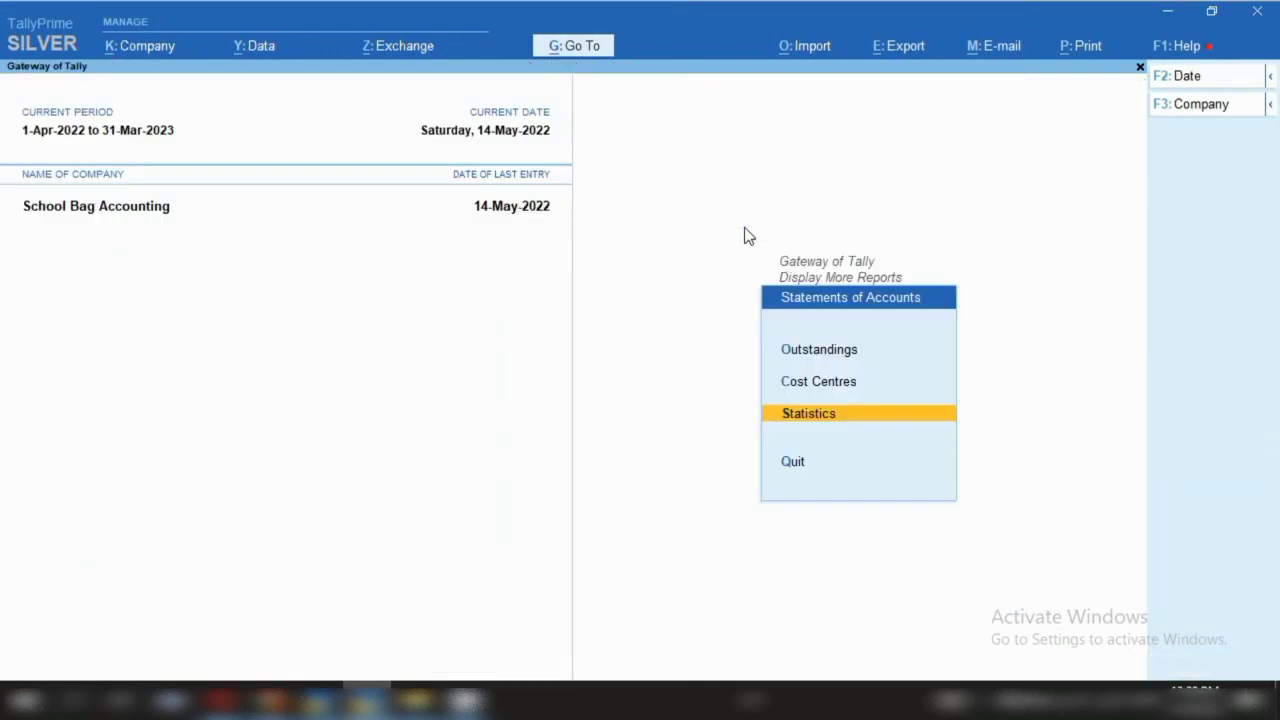
pyautogui.press('Escape')
pyautogui.press('Escape')
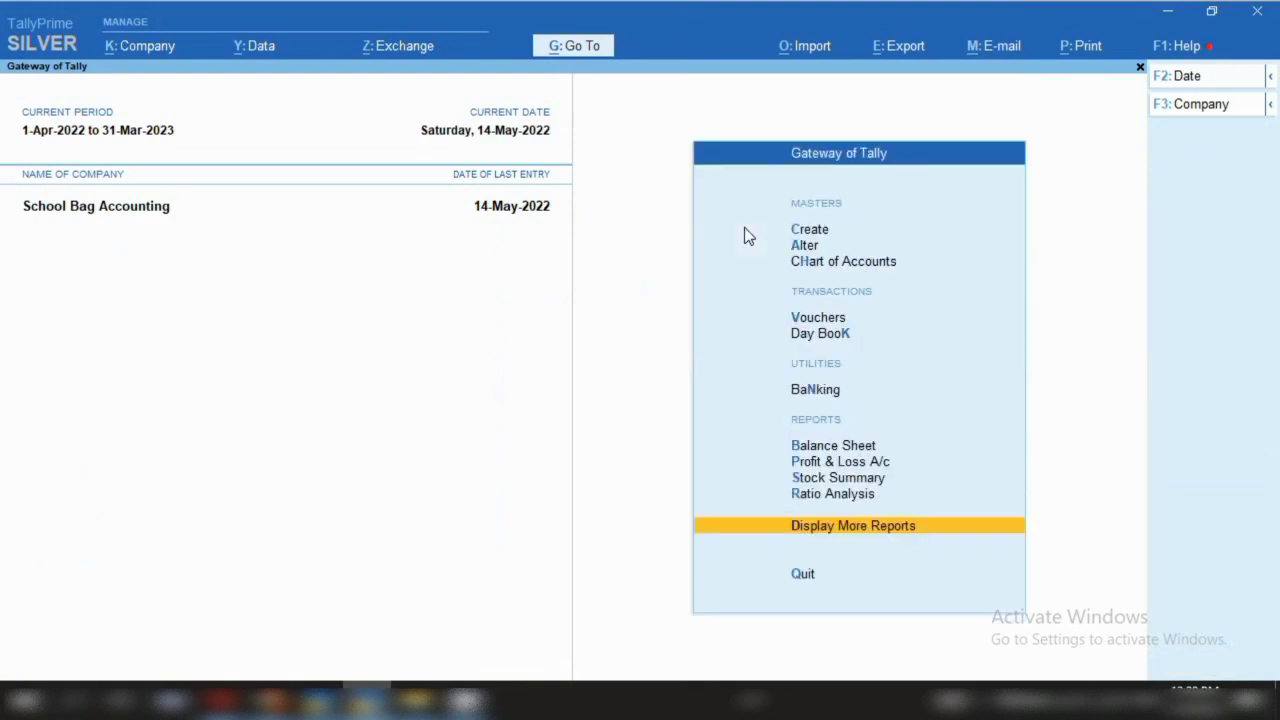
# Open Stock Summary and drill into Finished Good of Bag to show Leather Bag's 50 pcs
pyautogui.press('s')
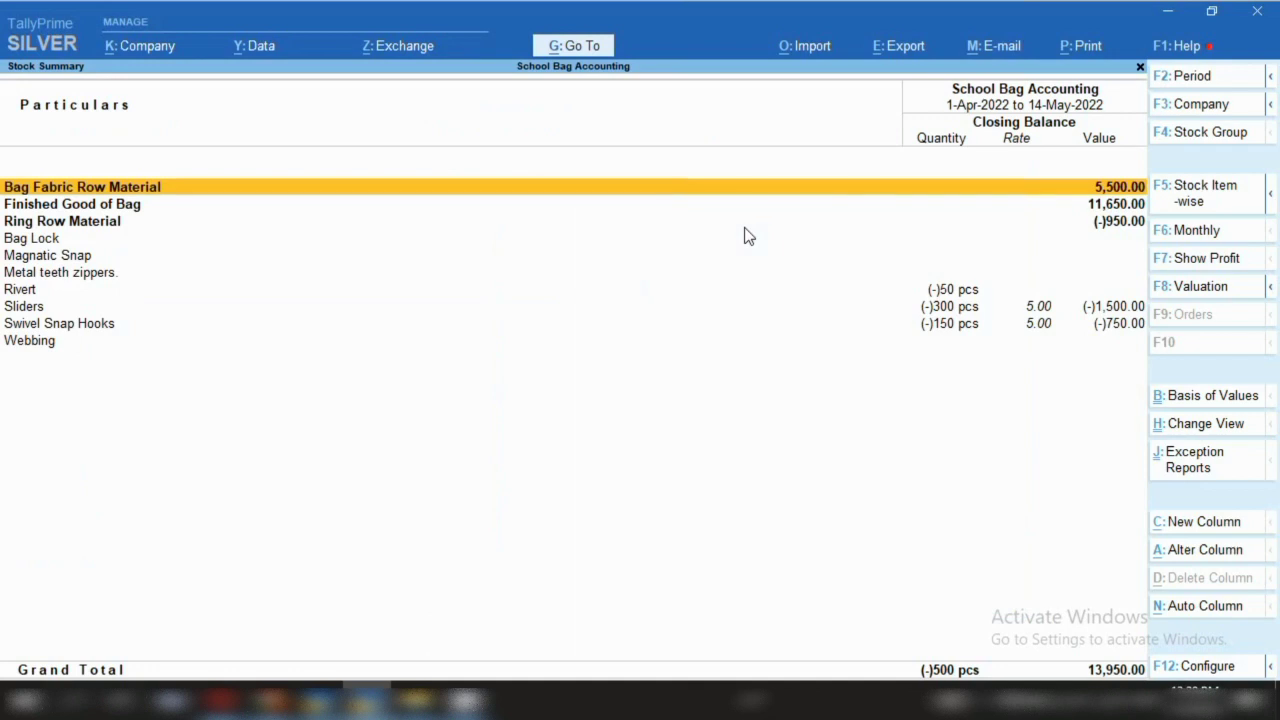
pyautogui.press('Down')
pyautogui.press('Return')
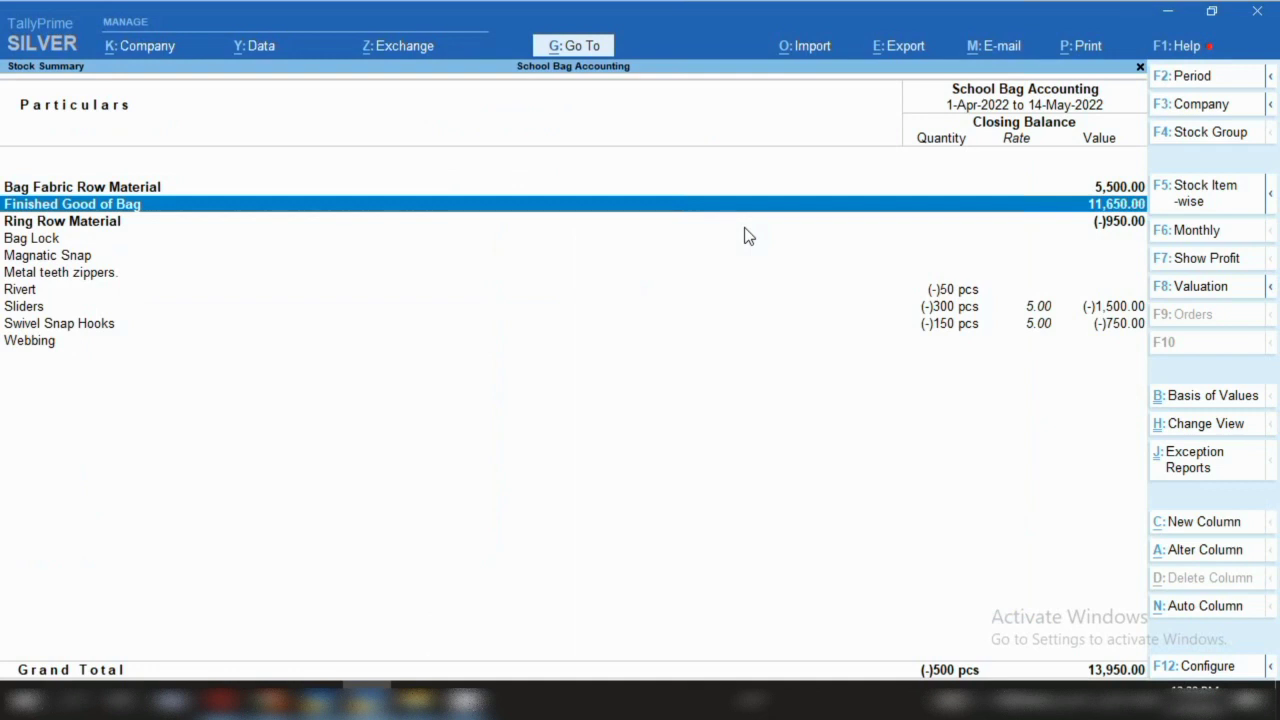
pyautogui.press('Return')
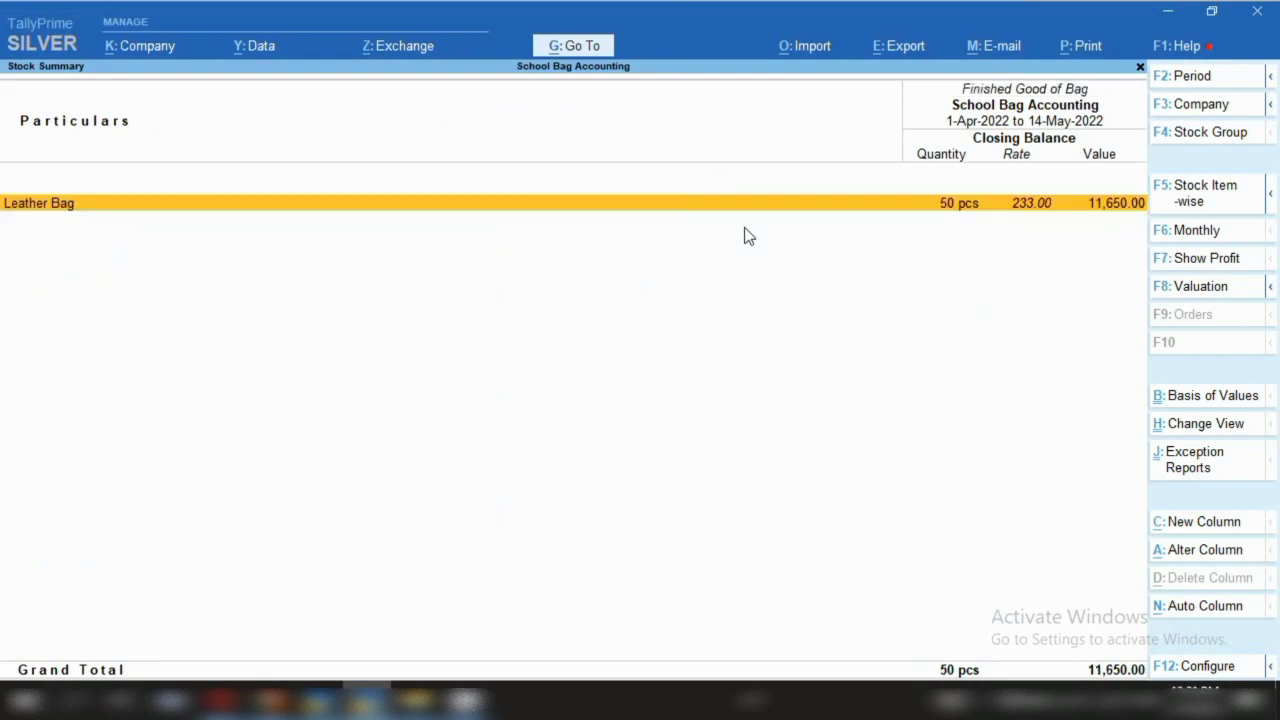
pyautogui.press('Return')
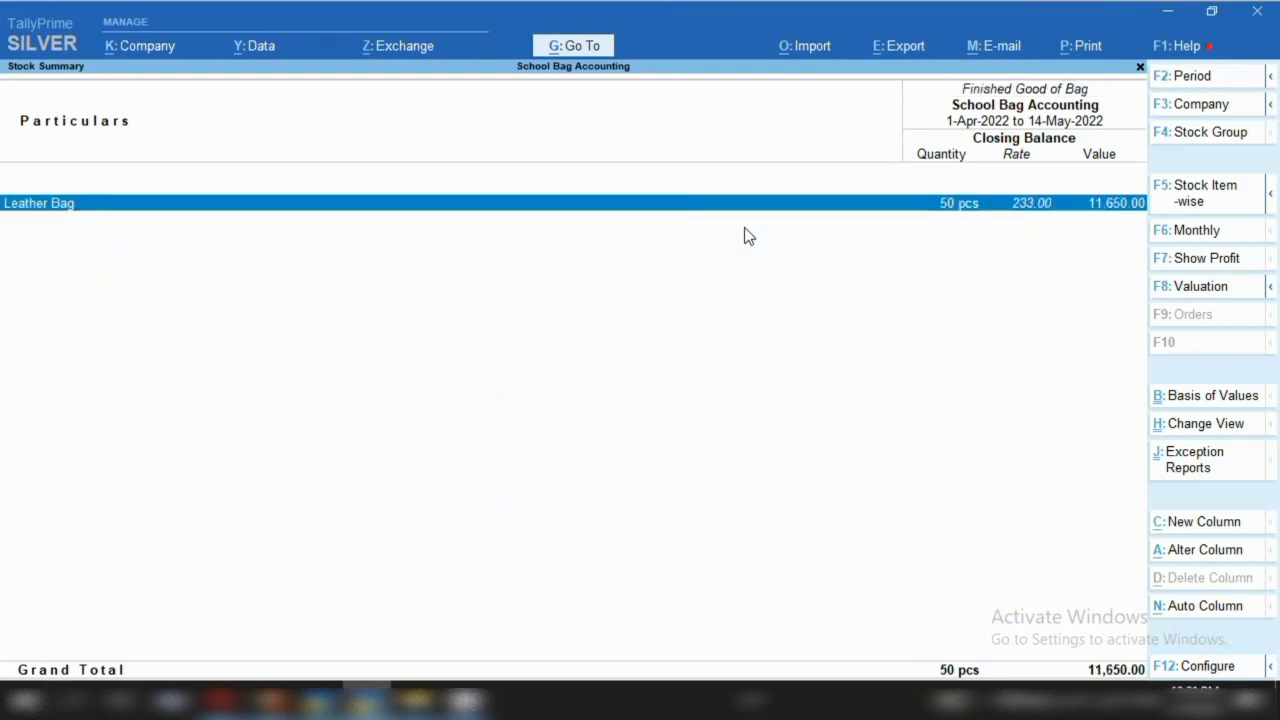